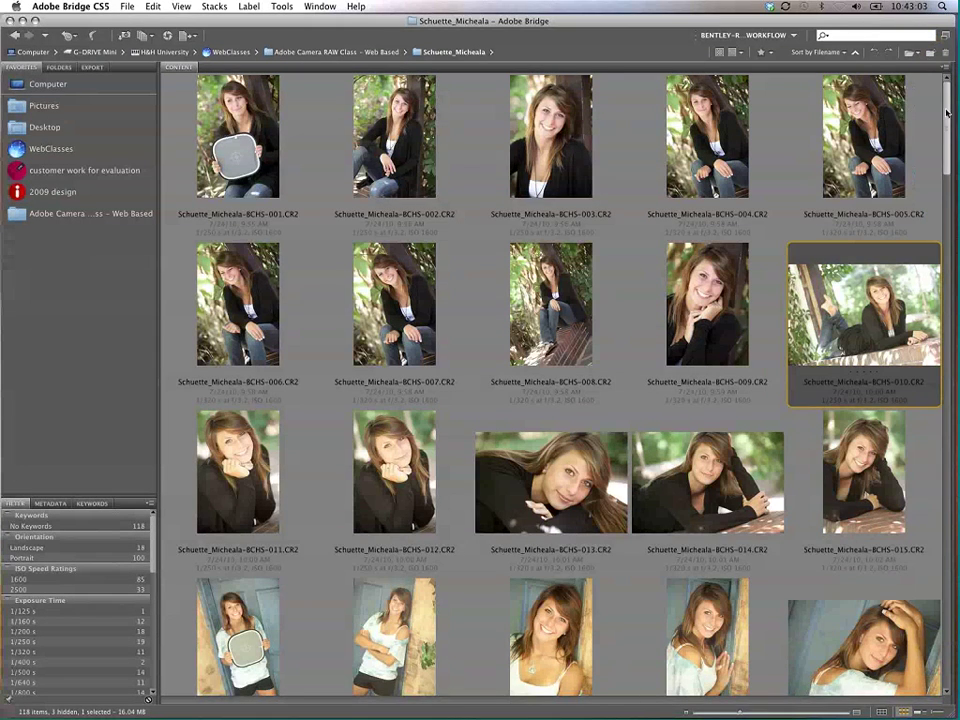
Step: Examine the portrait session's thumbnails from the first images through about image 070, comparing the outfits, locations and gray-card shots
left_click_drag(944, 113, 929, 274)
scroll(929, 274, "down", 3)
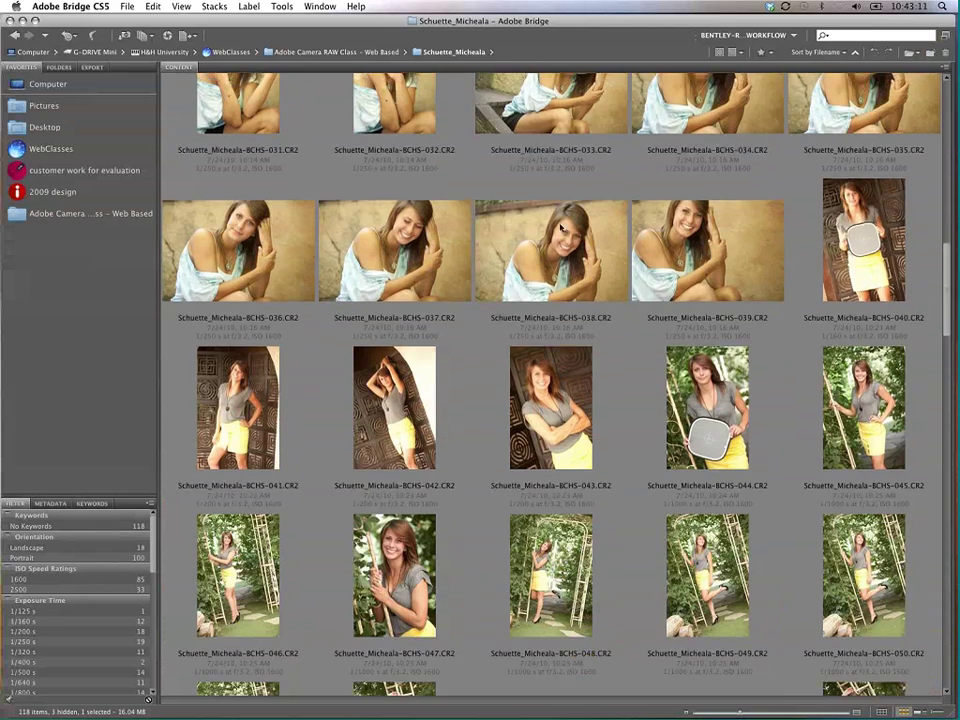
left_click(621, 261)
key("Right")
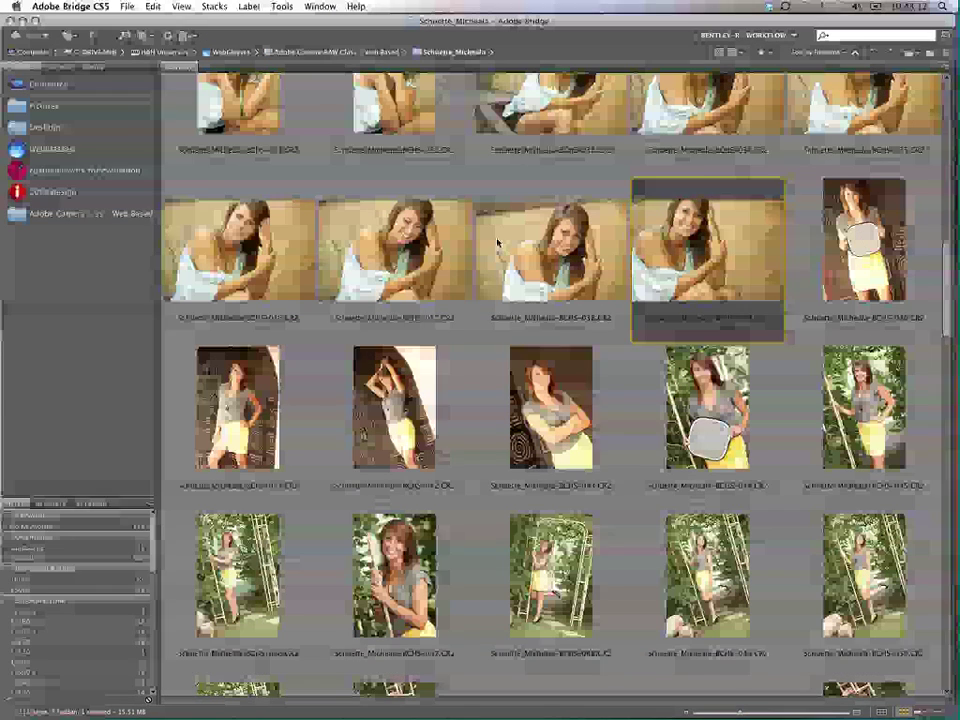
left_click(506, 236)
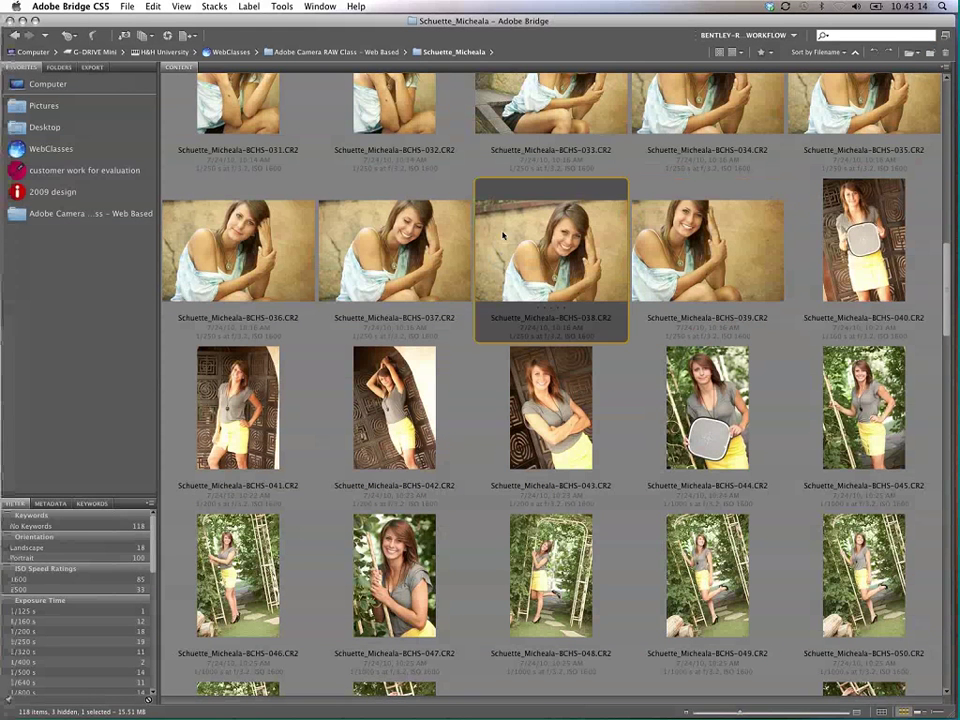
key("Right")
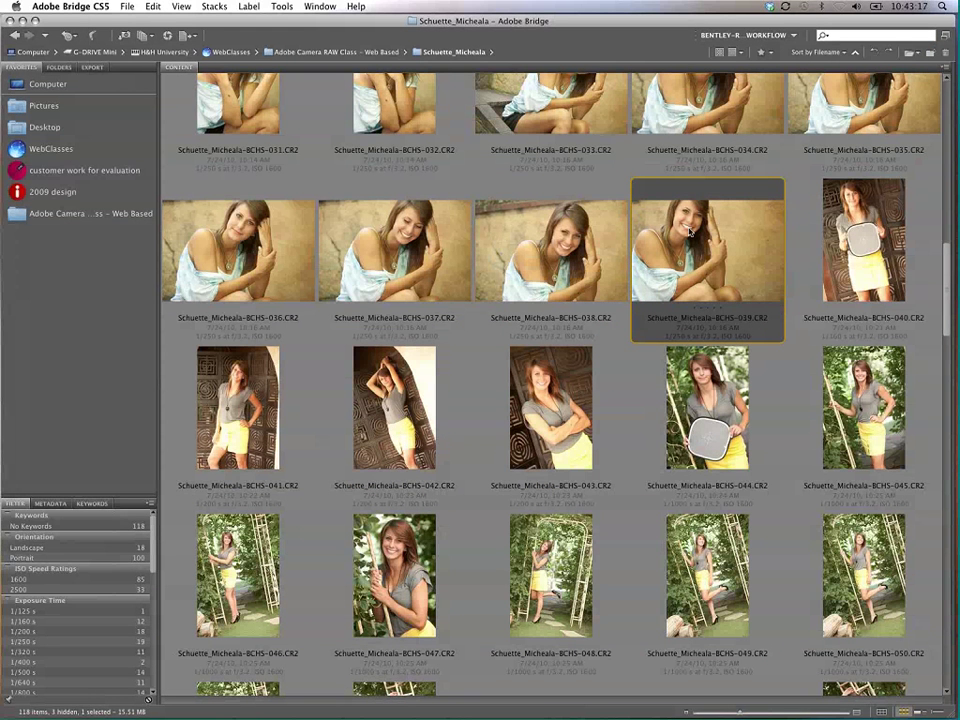
key("Right")
left_click(553, 414)
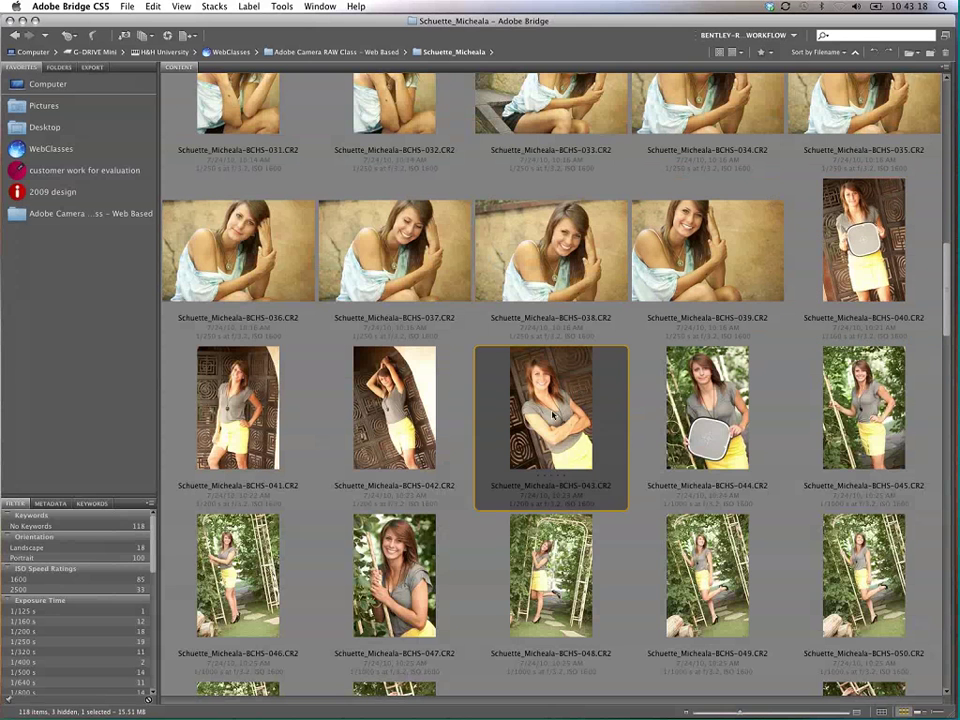
scroll(528, 340, "down", 3)
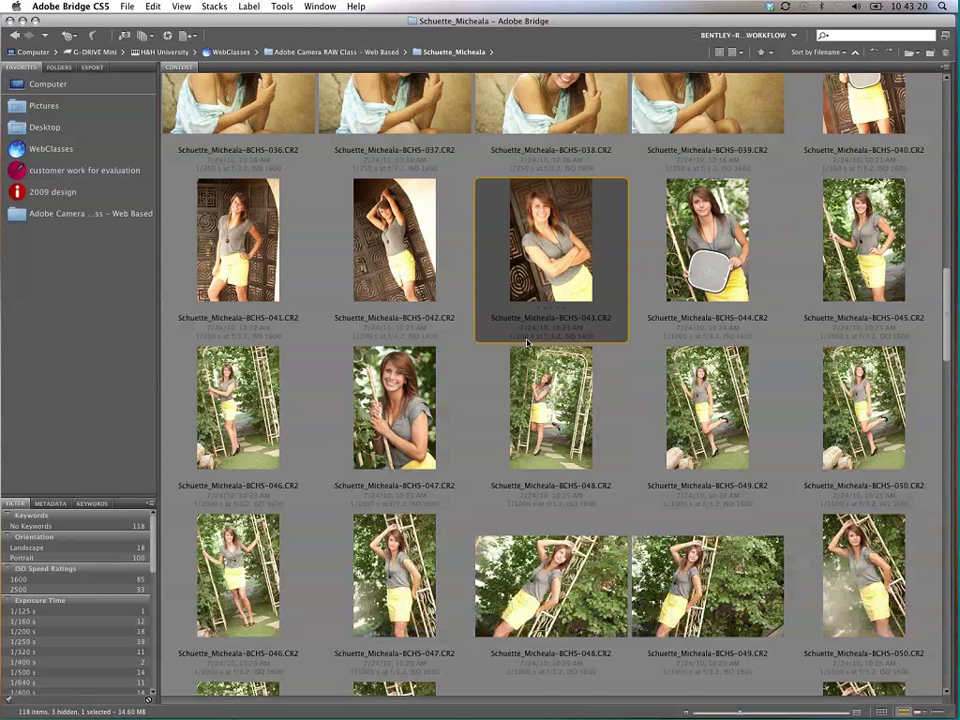
key("Right")
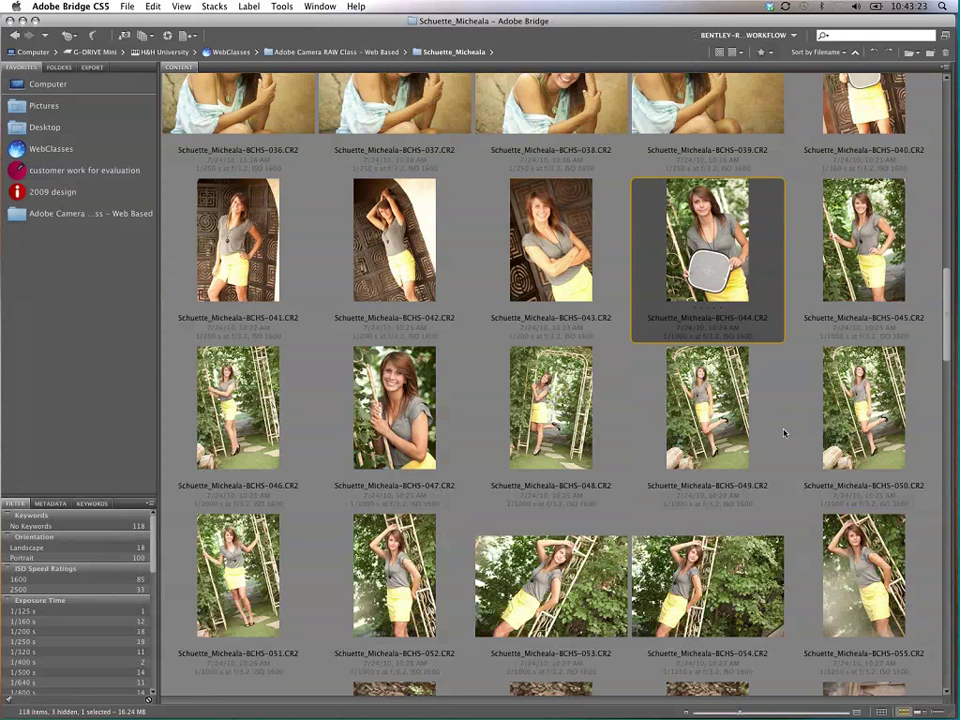
scroll(524, 466, "down", 3)
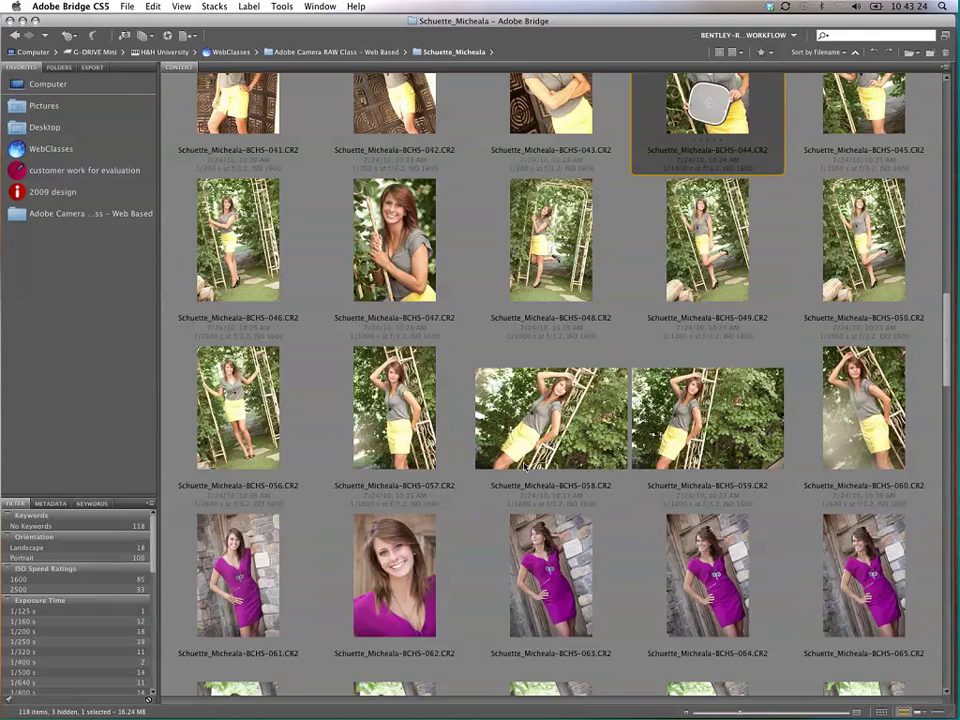
scroll(524, 466, "down", 6)
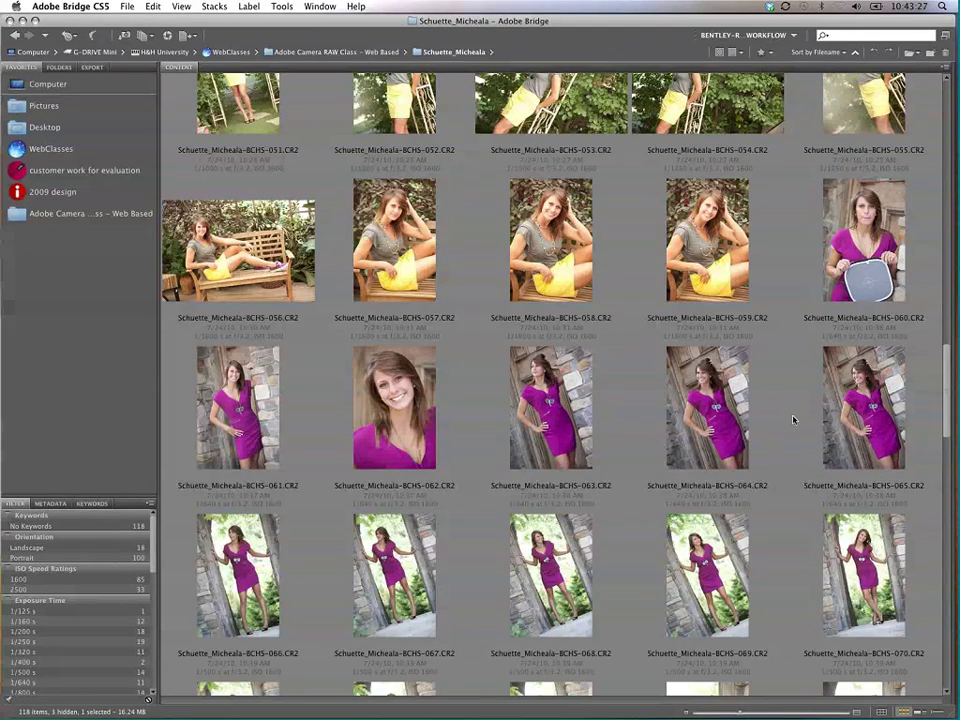
scroll(946, 360, "up", 10)
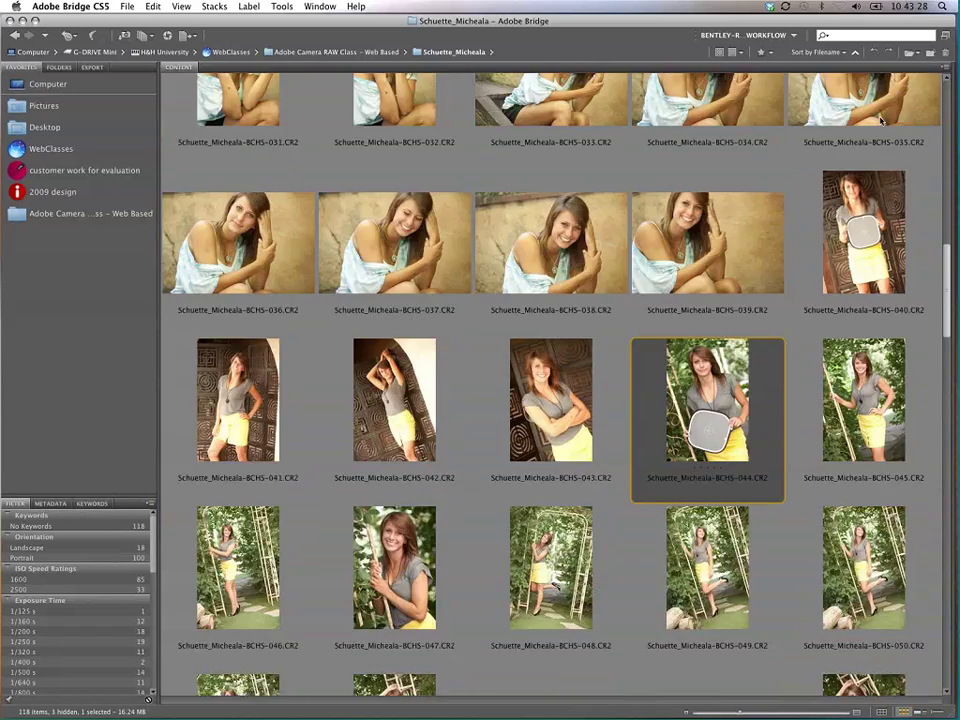
scroll(880, 120, "up", 15)
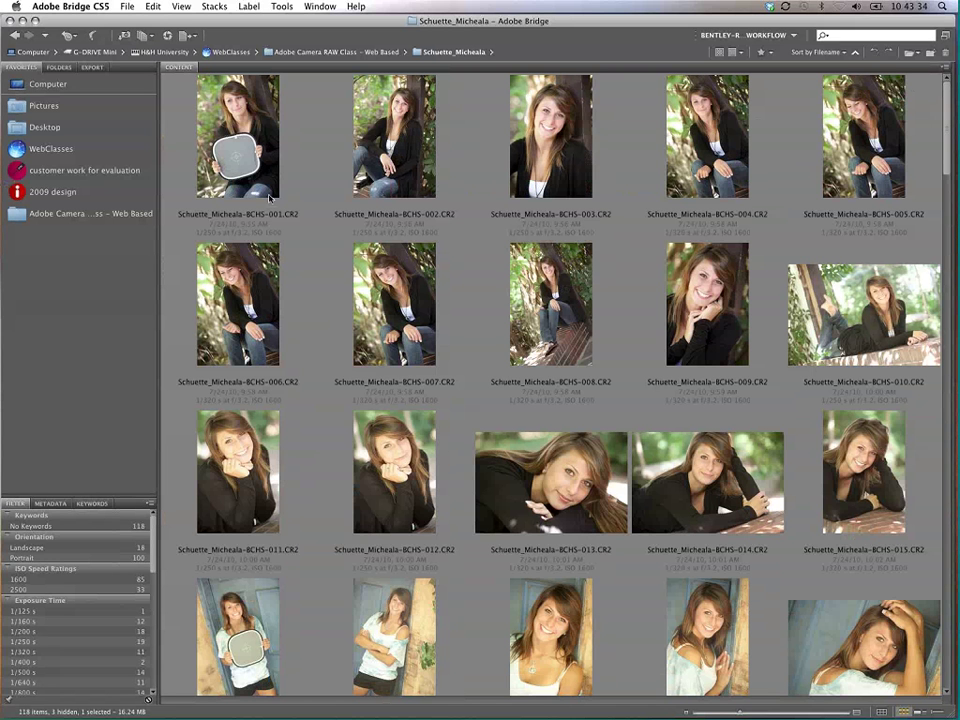
Step: Preview the first gray-card portrait, image 001, at full screen and return to the thumbnails
left_click(239, 162)
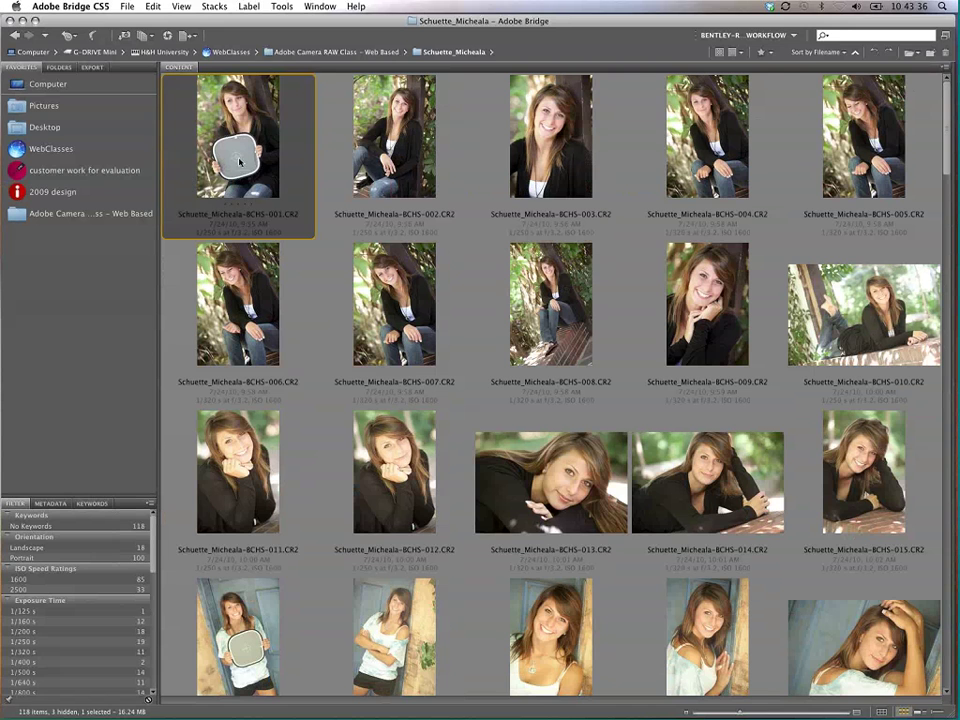
key("space")
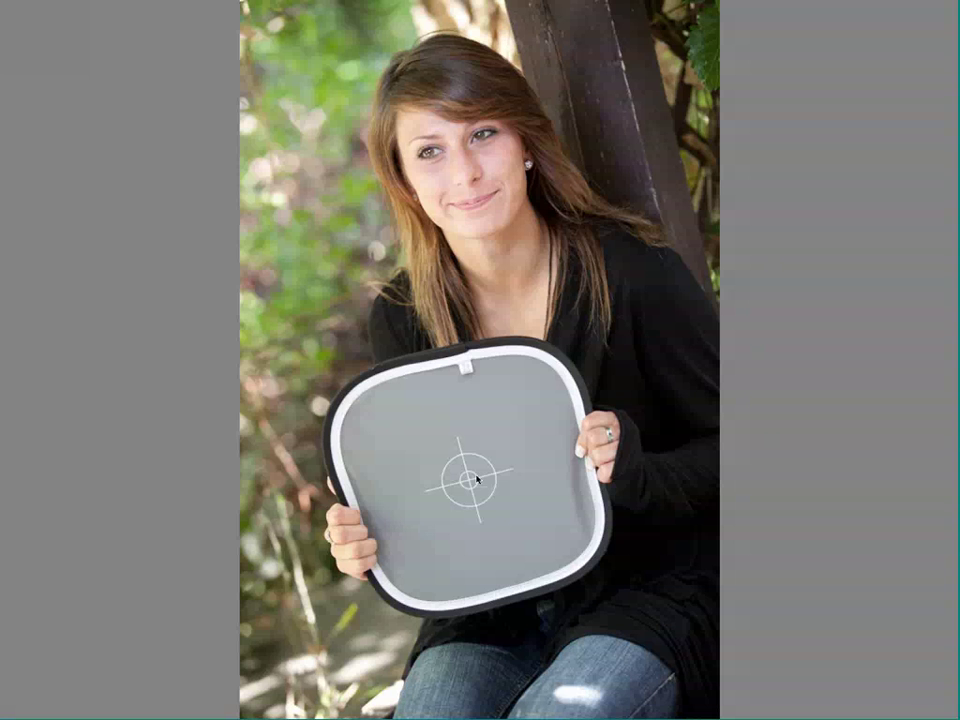
key("space")
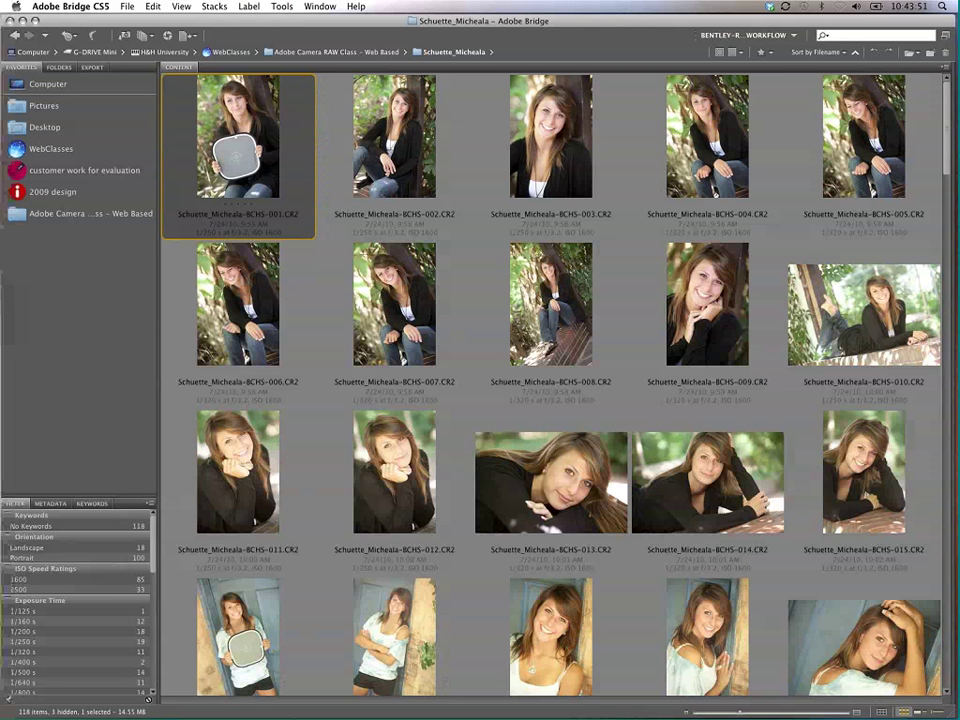
Step: Select the second gray-card shot, image 016, and examine the group of portraits that follows it
scroll(531, 318, "down", 2)
scroll(315, 349, "down", 1)
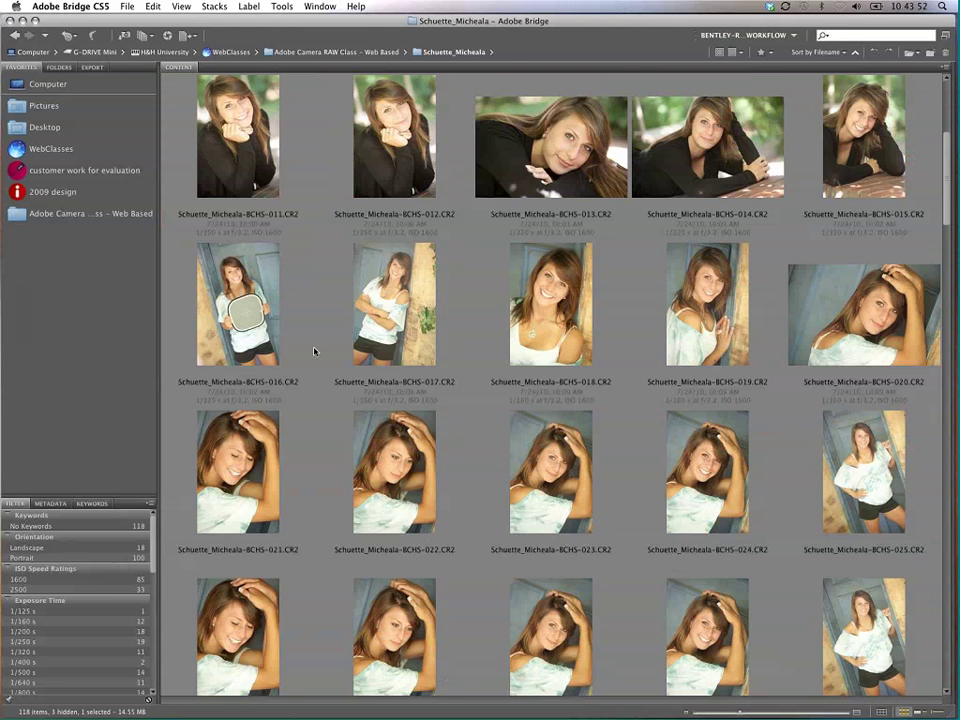
left_click(284, 343)
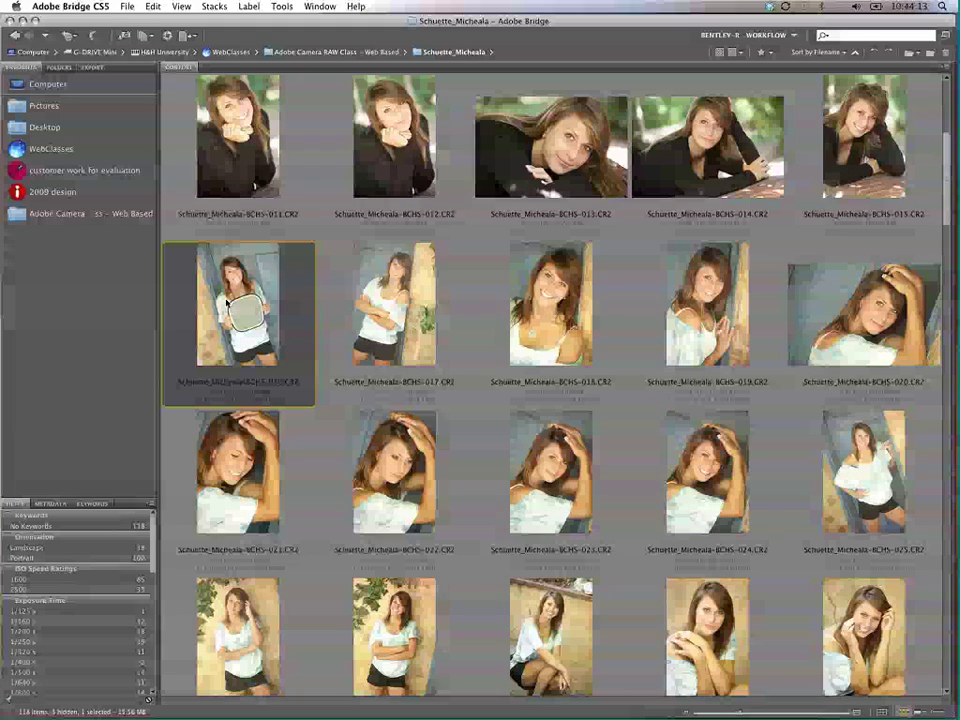
scroll(253, 214, "down", 3)
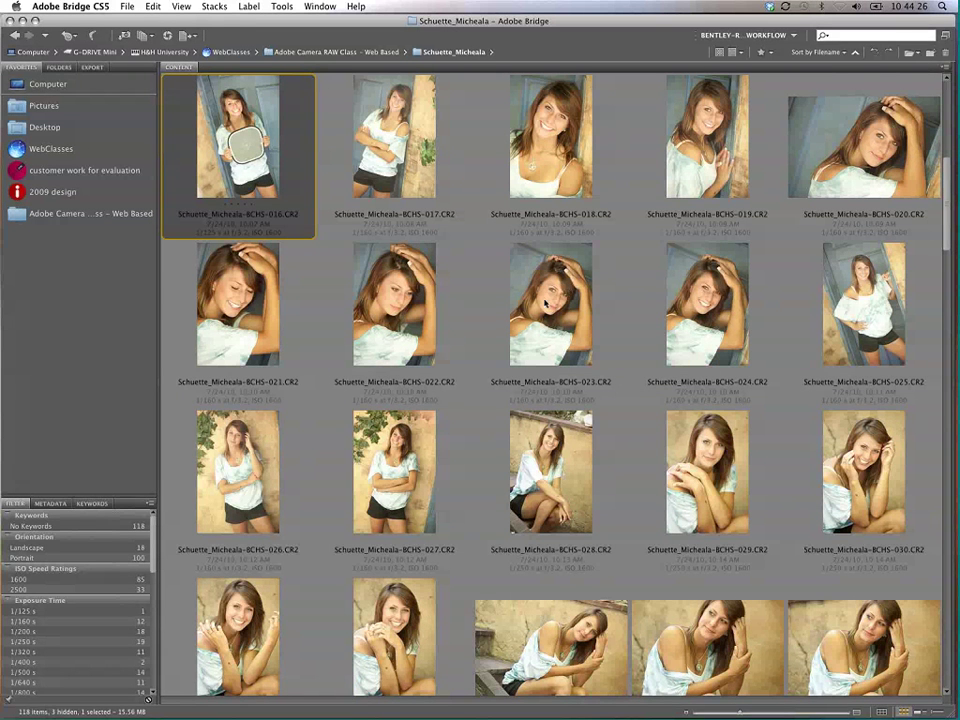
Step: Select images 001 through 015, starting with the first gray-card shot, and open them together in Camera Raw
scroll(596, 311, "up", 5)
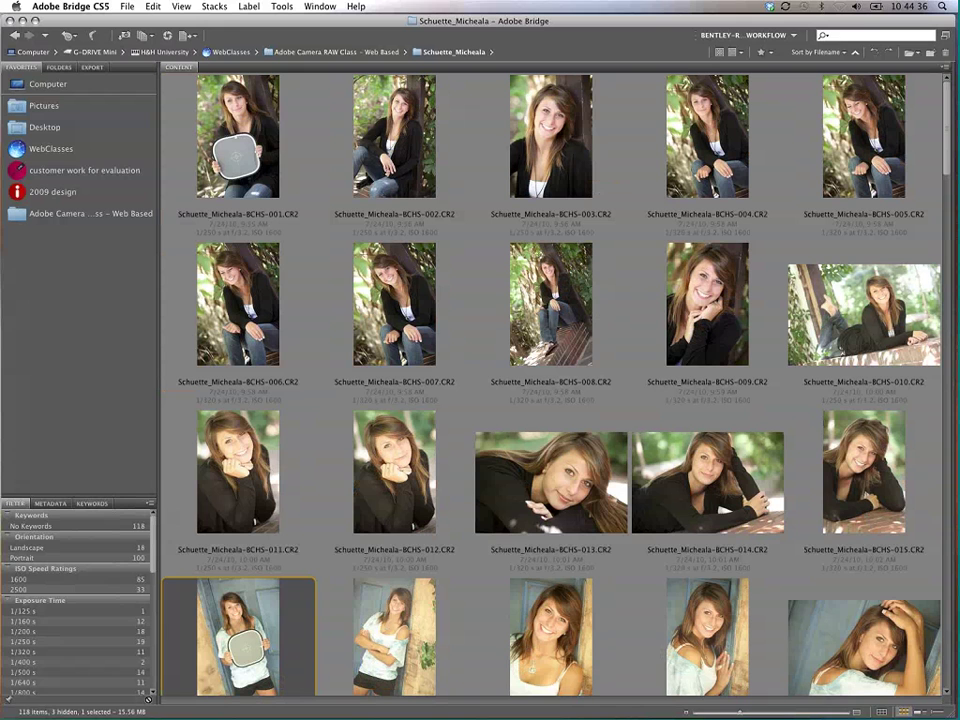
key("Home")
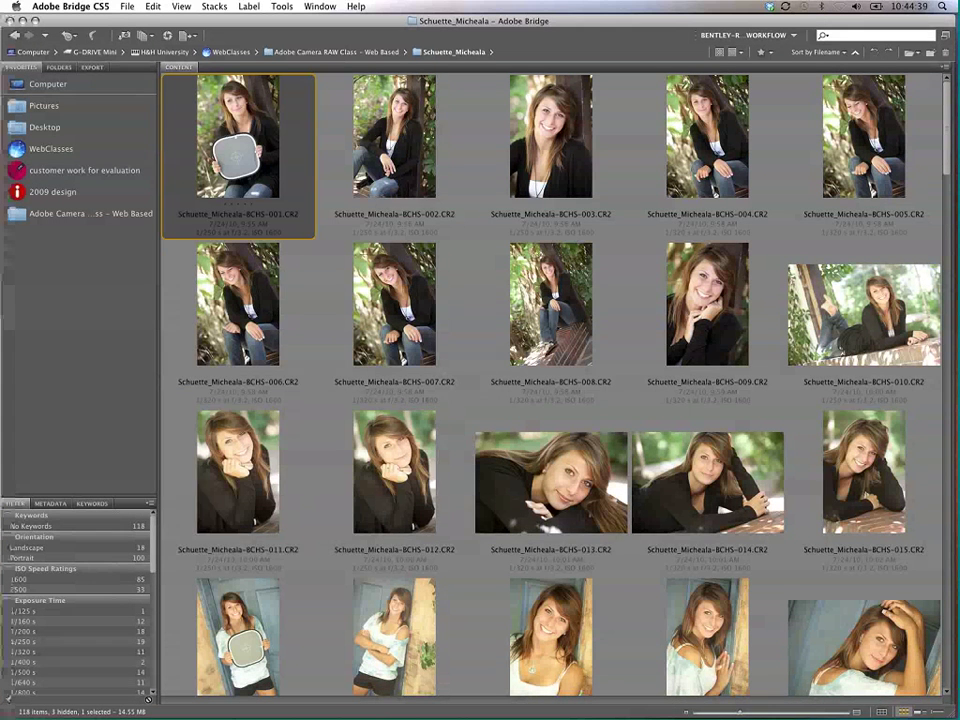
left_click(877, 466, "shift")
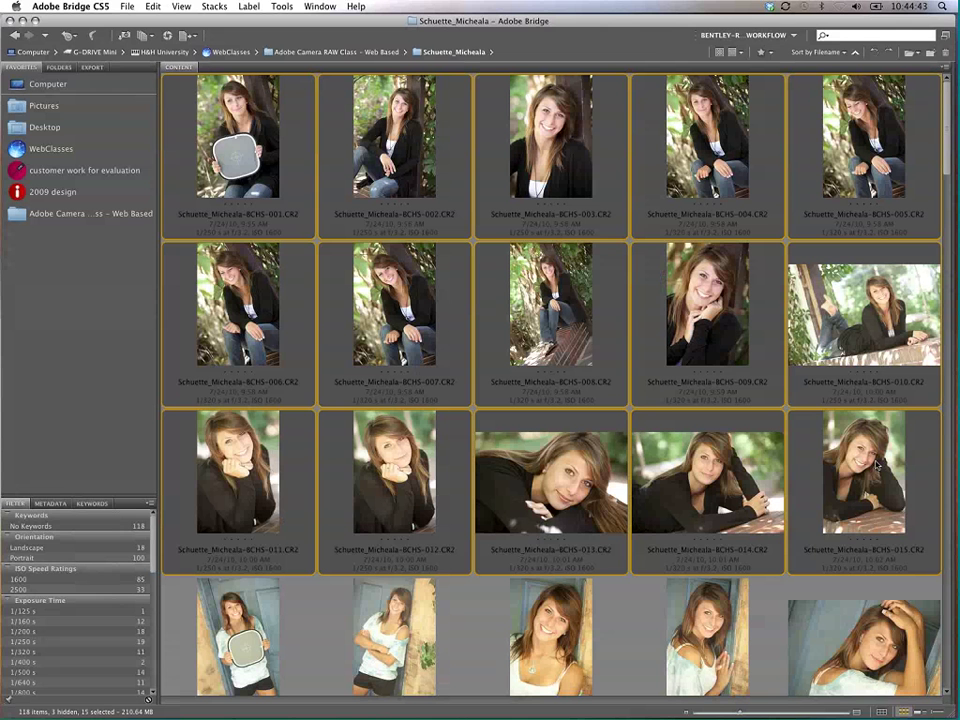
left_click(125, 7)
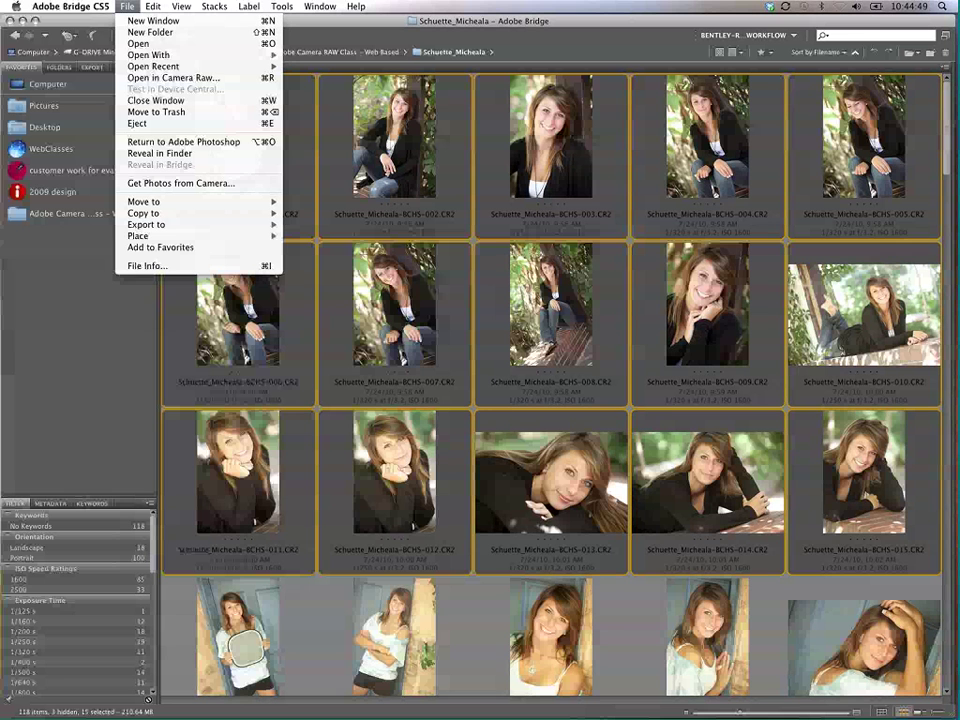
left_click(178, 79)
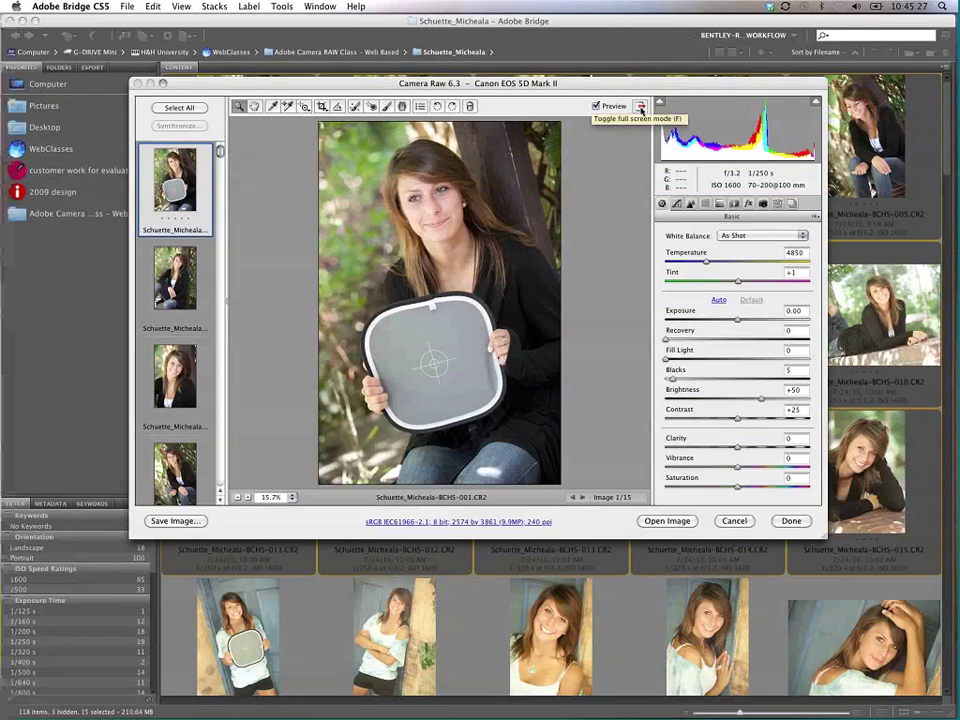
Step: Toggle Camera Raw's full screen mode on and off, leaving it filling the screen
left_click(641, 108)
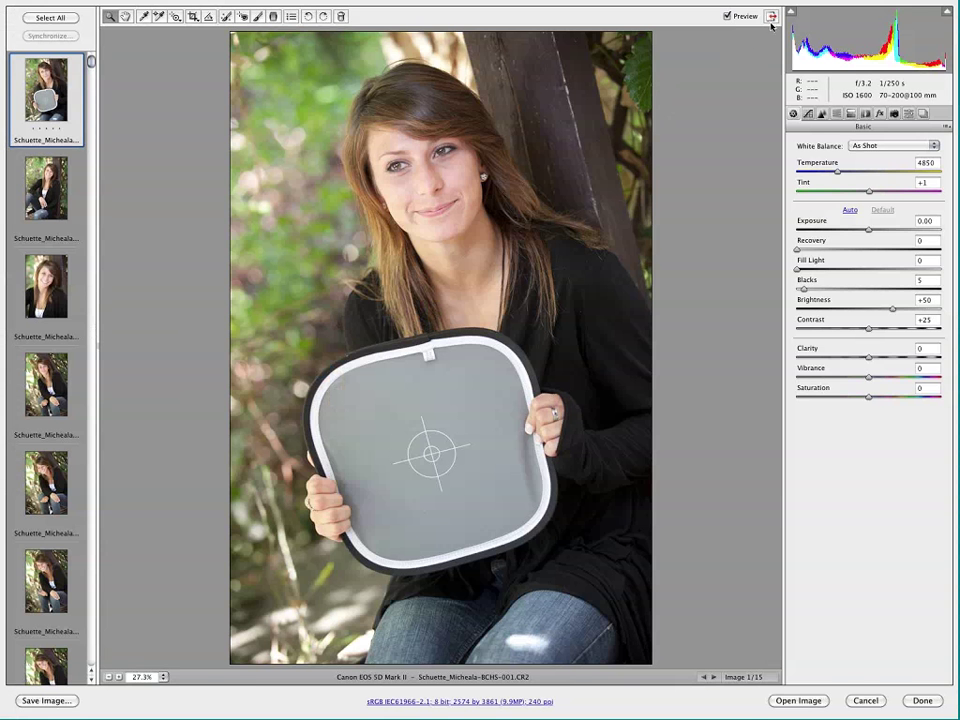
key("f")
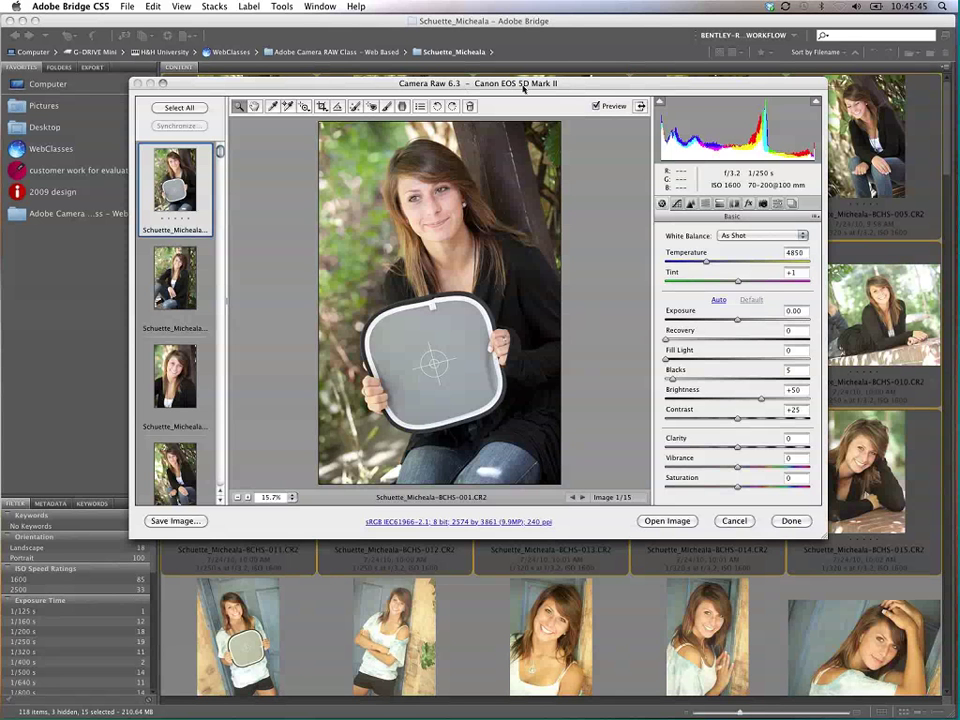
key("f")
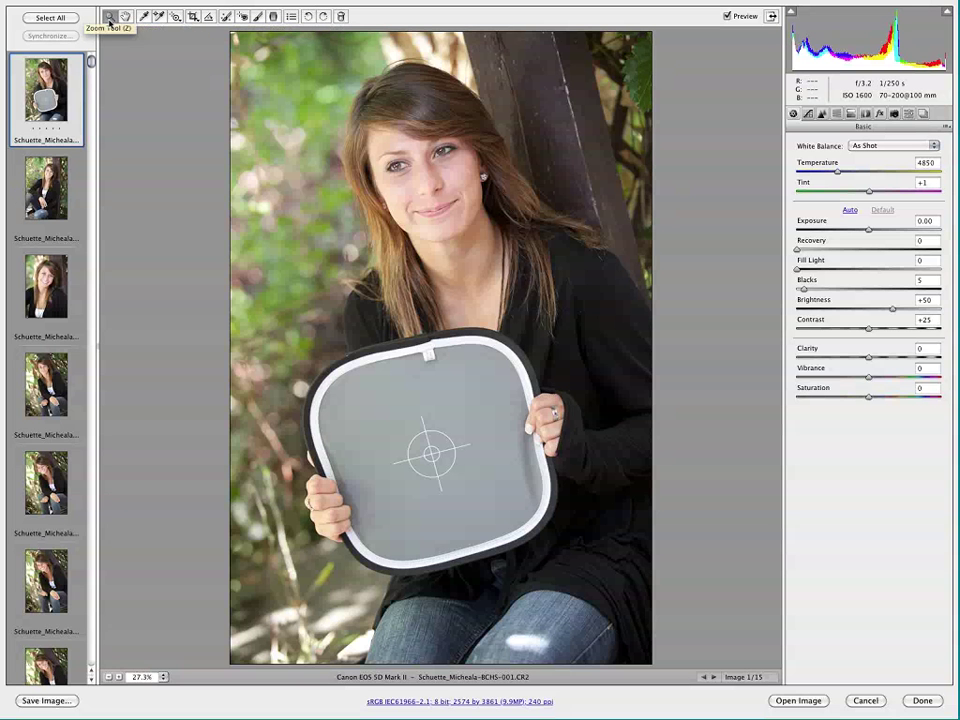
Step: Zoom in on the gray-card portrait to 66.7% with the Zoom tool and zoom back out to 25%
left_click(392, 316)
left_click(392, 316)
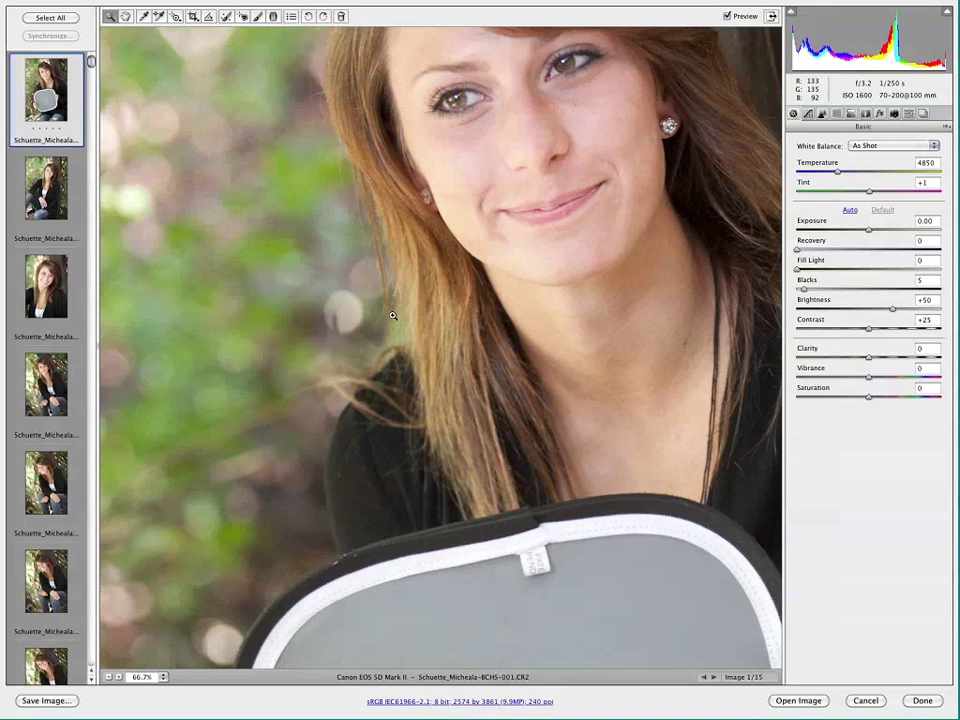
left_click(392, 316, "alt")
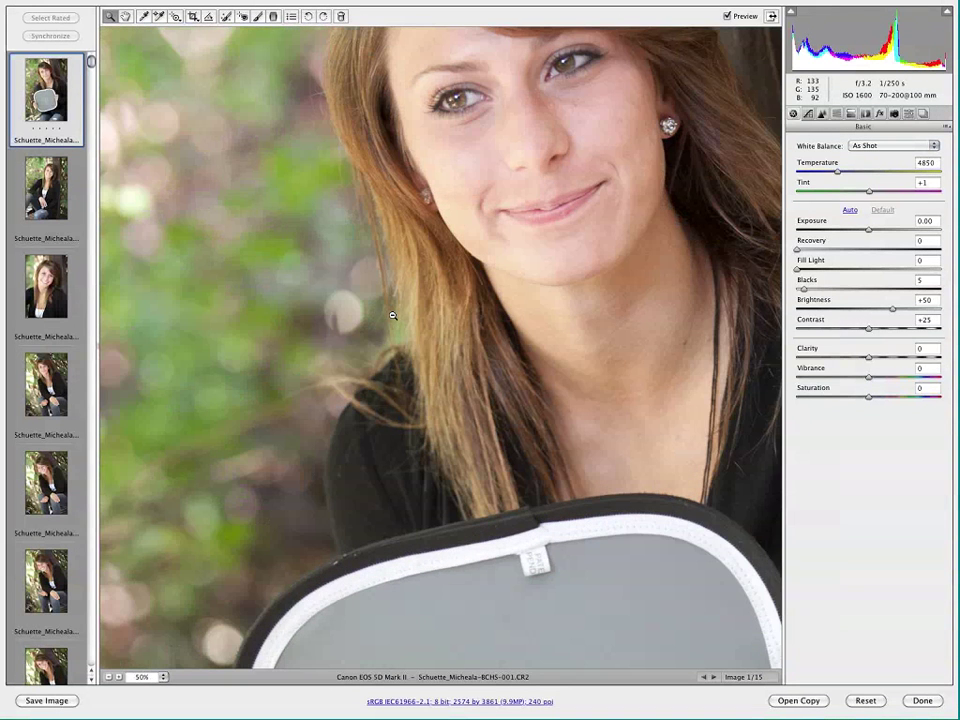
left_click(392, 316, "alt")
left_click(392, 316, "alt")
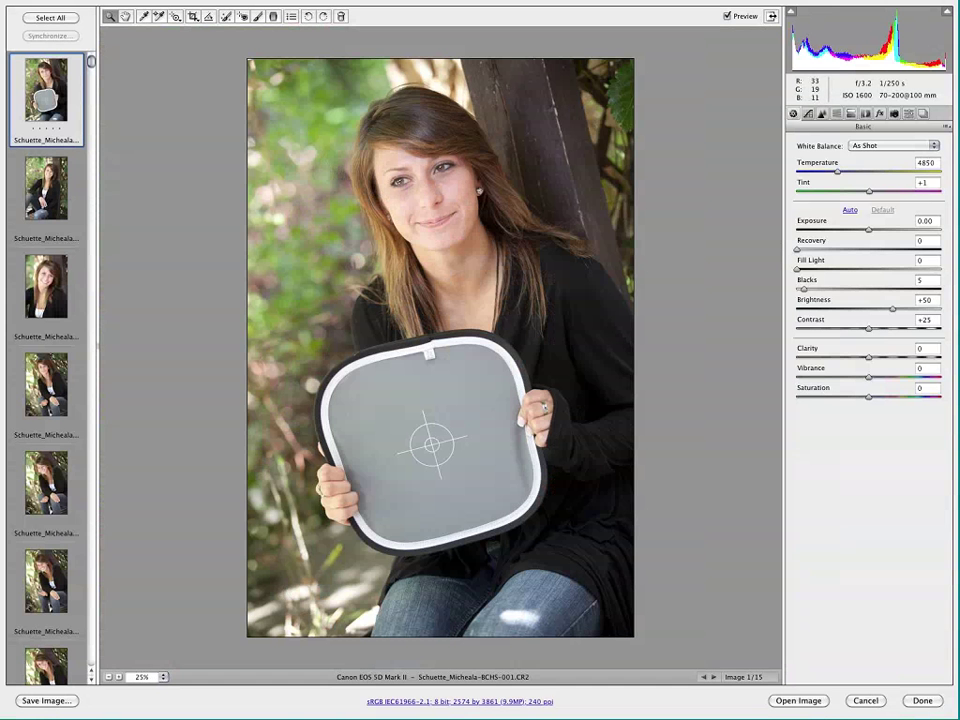
Step: Step the preview magnification up to 66.7% and back down to 25% with the zoom level controls
left_click(119, 678)
left_click(119, 678)
left_click(119, 678)
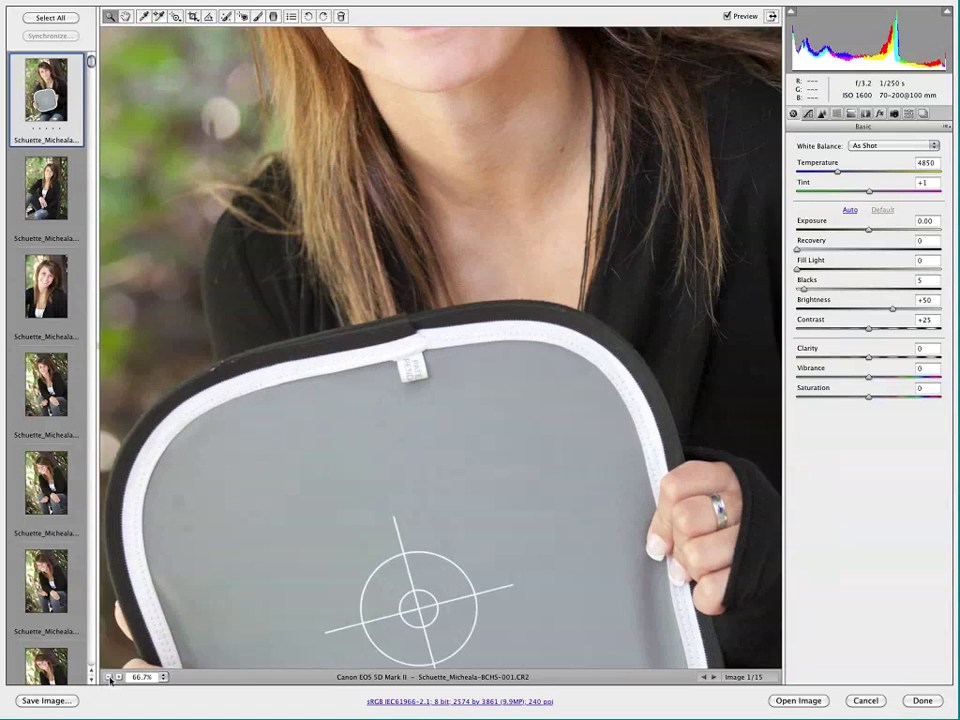
left_click(108, 678)
left_click(108, 678)
left_click(108, 678)
Step: View the gray-card portrait at the 100% preset and reset the preview to Fit in View
left_click(145, 678)
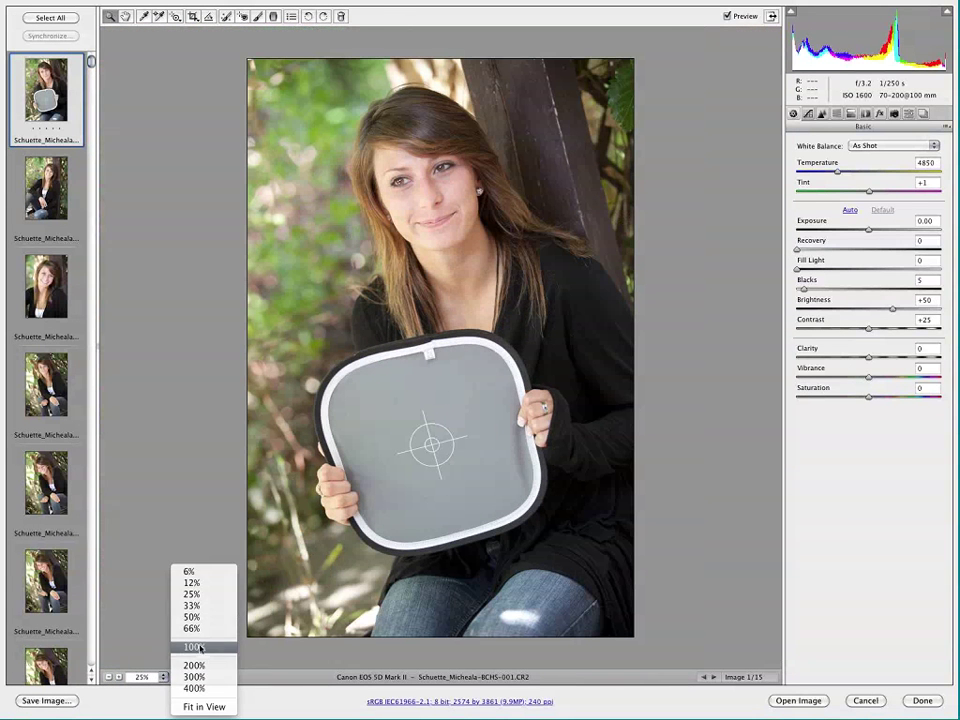
key("Escape")
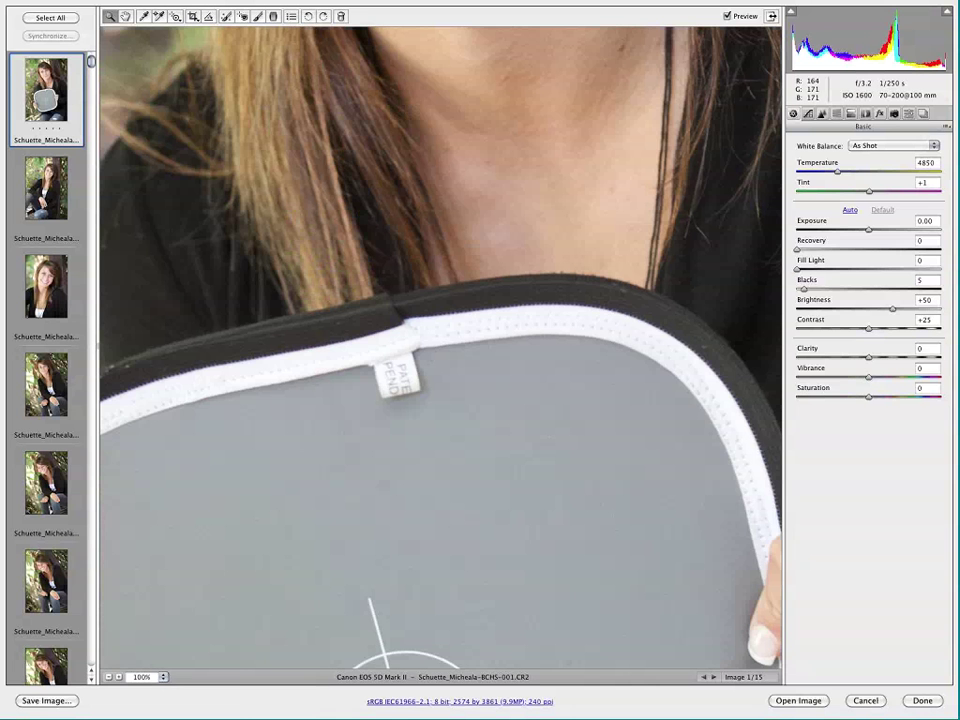
left_click(163, 677)
left_click(193, 707)
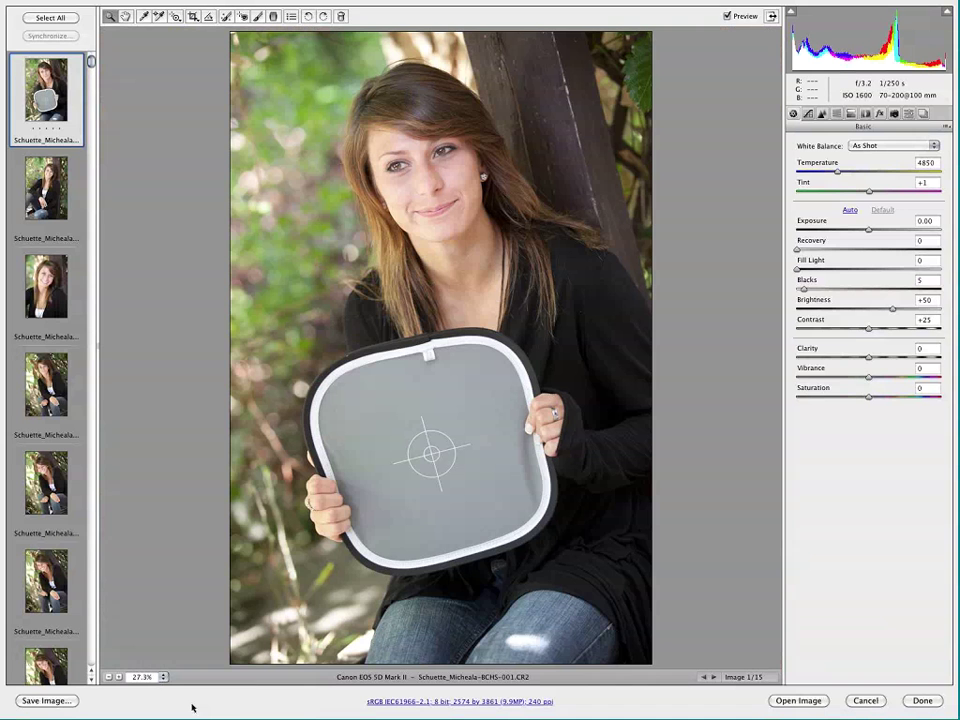
Step: Alternate between enlarging and reducing the gray-card portrait's preview in zoom increments, starting from the fitted view
key("super+equal")
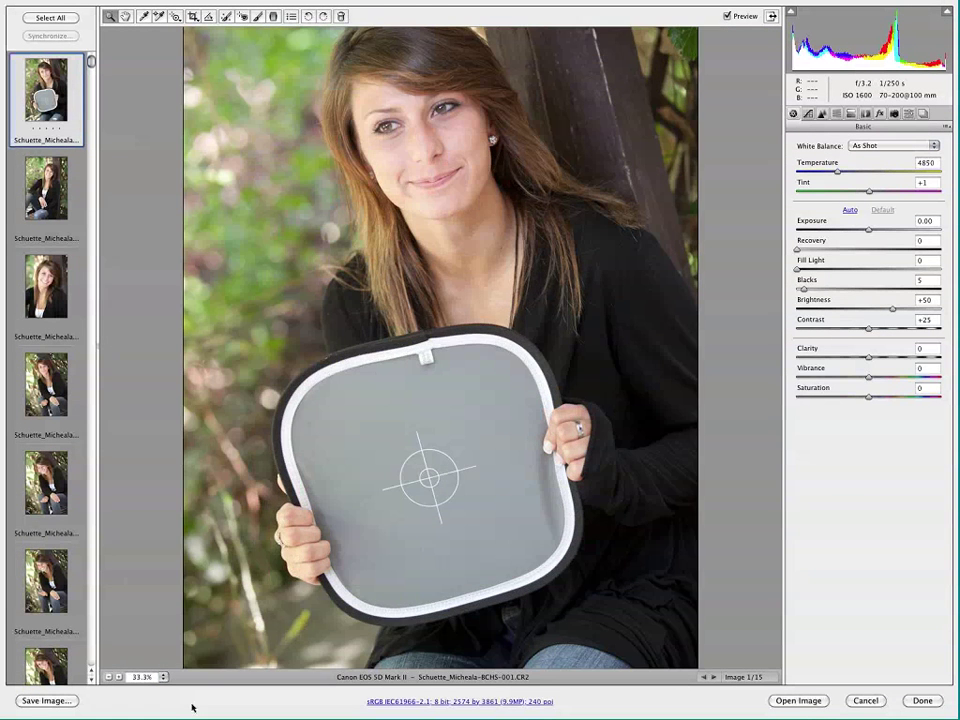
key("super+minus")
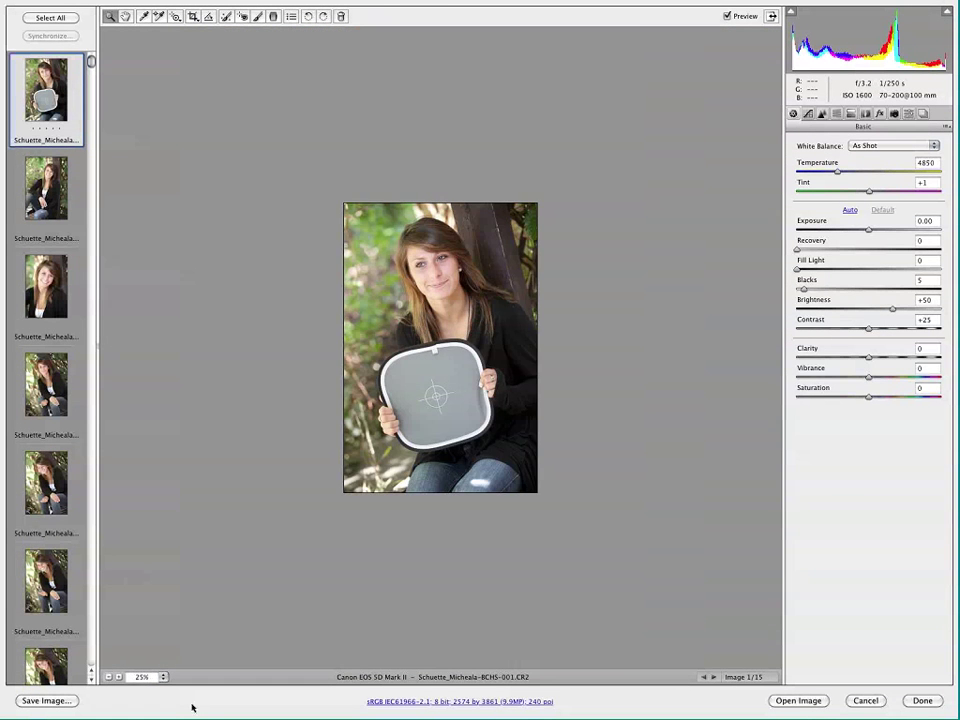
key("super+equal")
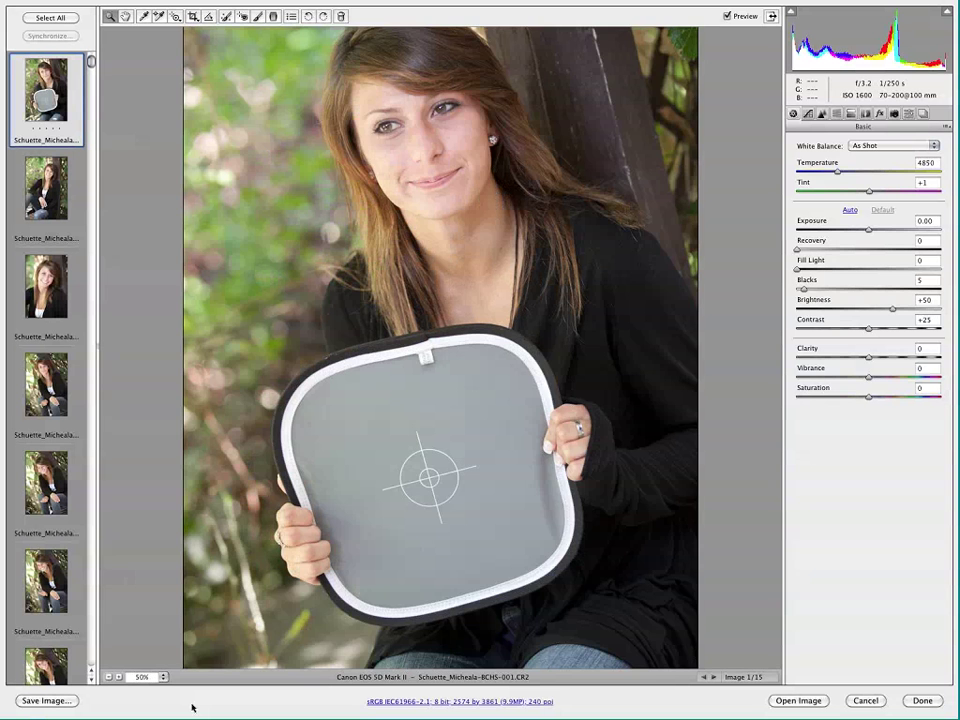
Step: Enlarge the gray-card portrait to 66.7% and pan around the subject's face with the Hand tool
key("super+equal")
key("super+equal")
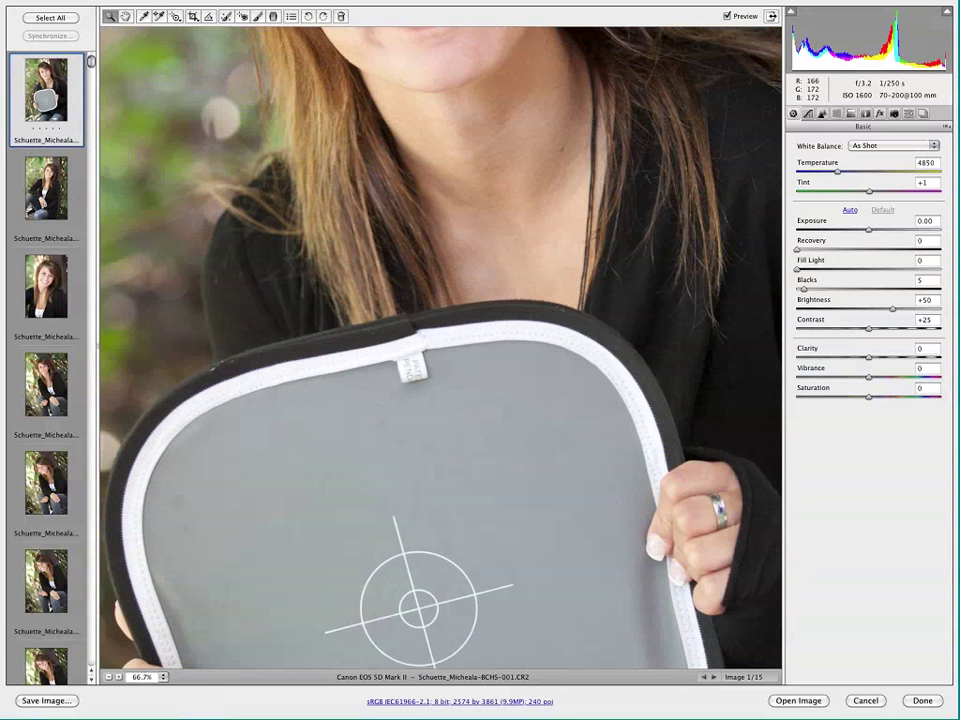
left_click(124, 17)
scroll(383, 228, "up", 5)
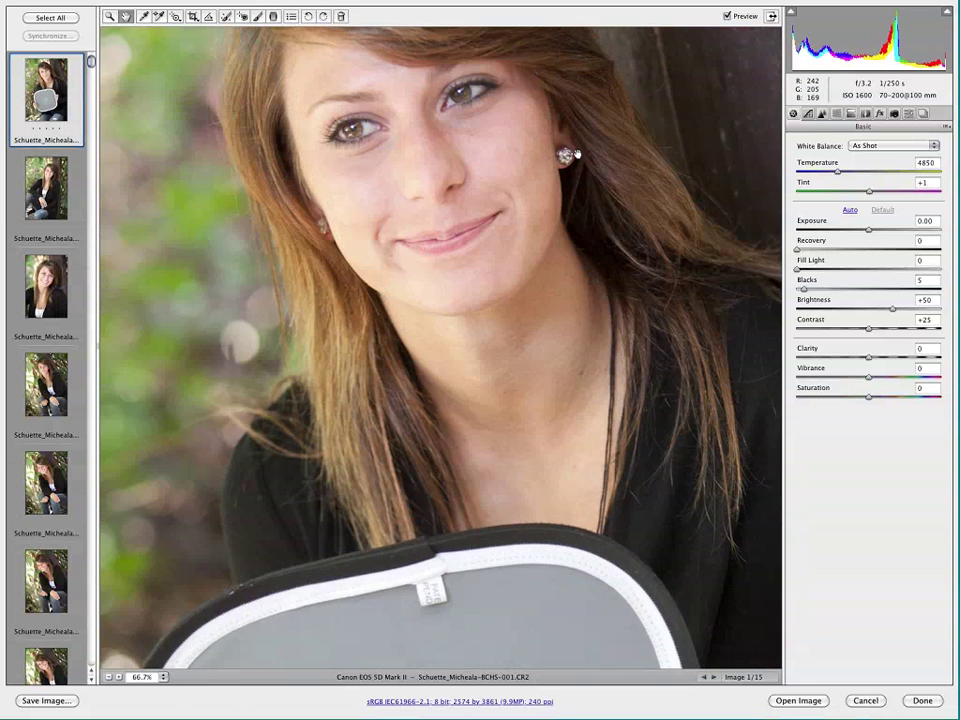
scroll(420, 200, "right", 3)
scroll(420, 200, "up", 2)
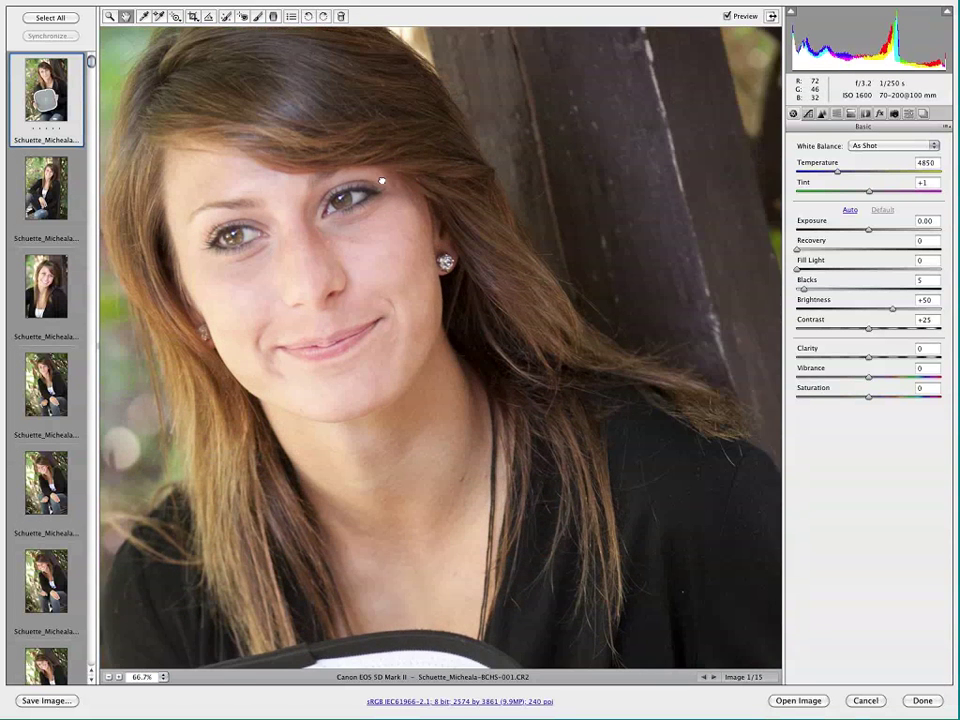
scroll(385, 179, "left", 3)
scroll(385, 179, "up", 1)
scroll(389, 178, "left", 3)
scroll(389, 178, "down", 1)
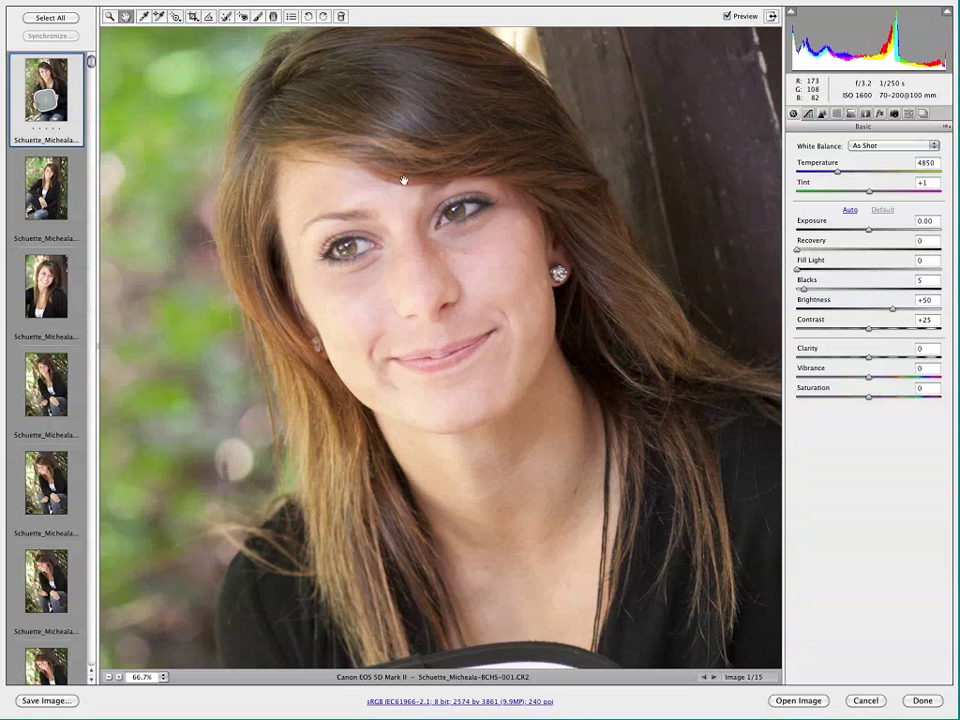
Step: Pan down to the gray card while the White Balance tool is active, and fit the whole image in view
left_click(144, 16)
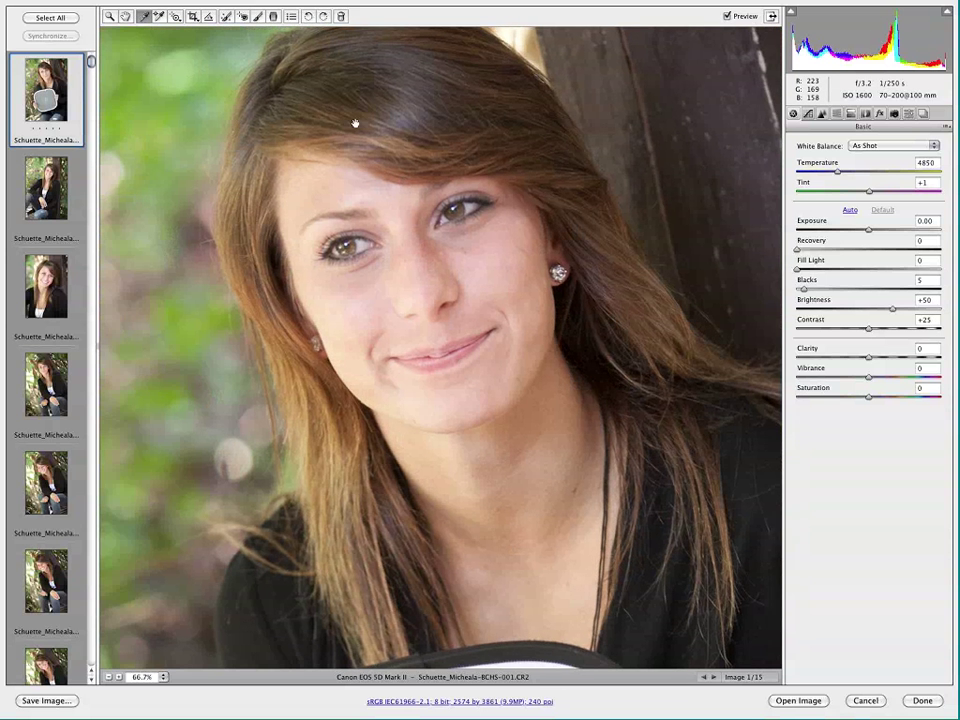
scroll(354, 122, "down", 1)
scroll(354, 122, "right", 1)
scroll(354, 122, "down", 5)
scroll(354, 122, "right", 2)
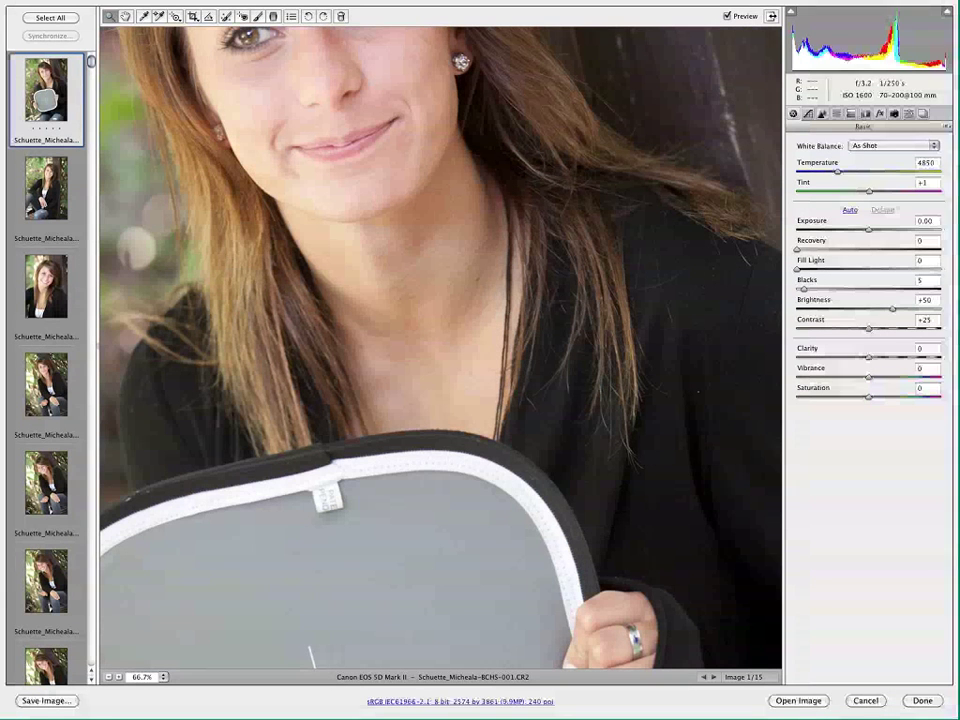
double_click(126, 17)
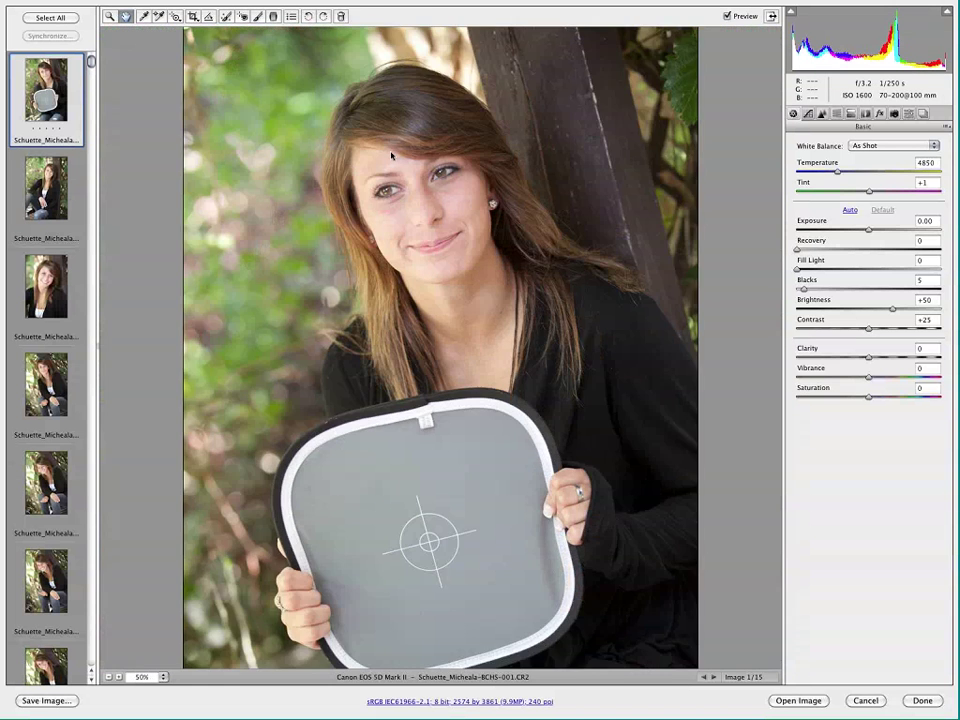
Step: Magnify the subject's face to 66.7%, pan around it, and return the preview to Fit in View
left_click(420, 111, "ctrl")
scroll(420, 200, "down", 2)
scroll(440, 328, "up", 1)
scroll(440, 328, "up", 4)
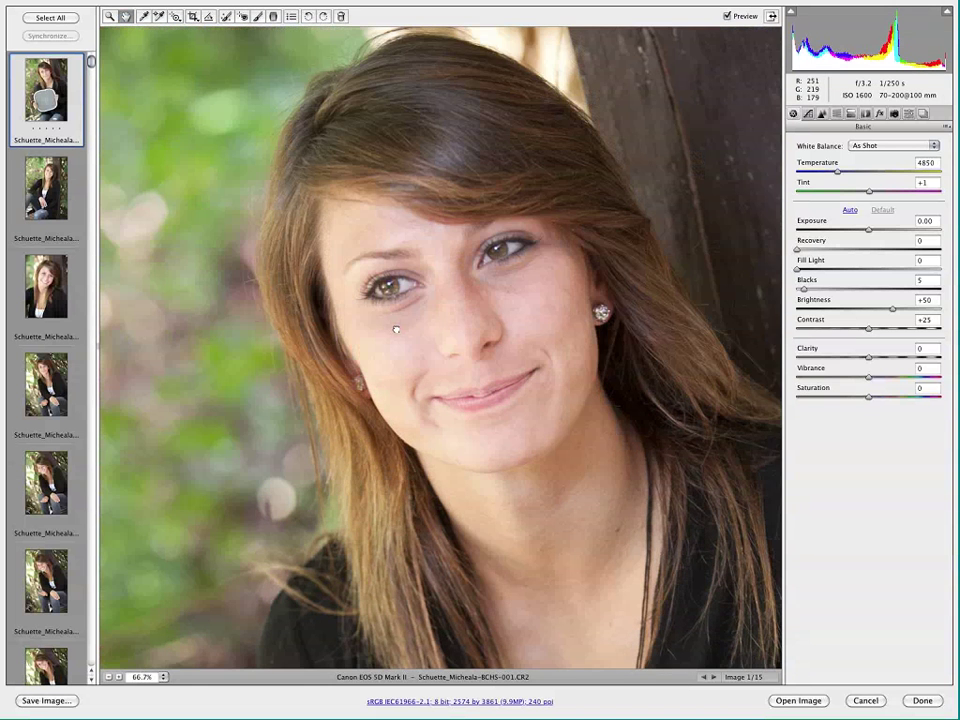
scroll(396, 329, "right", 1)
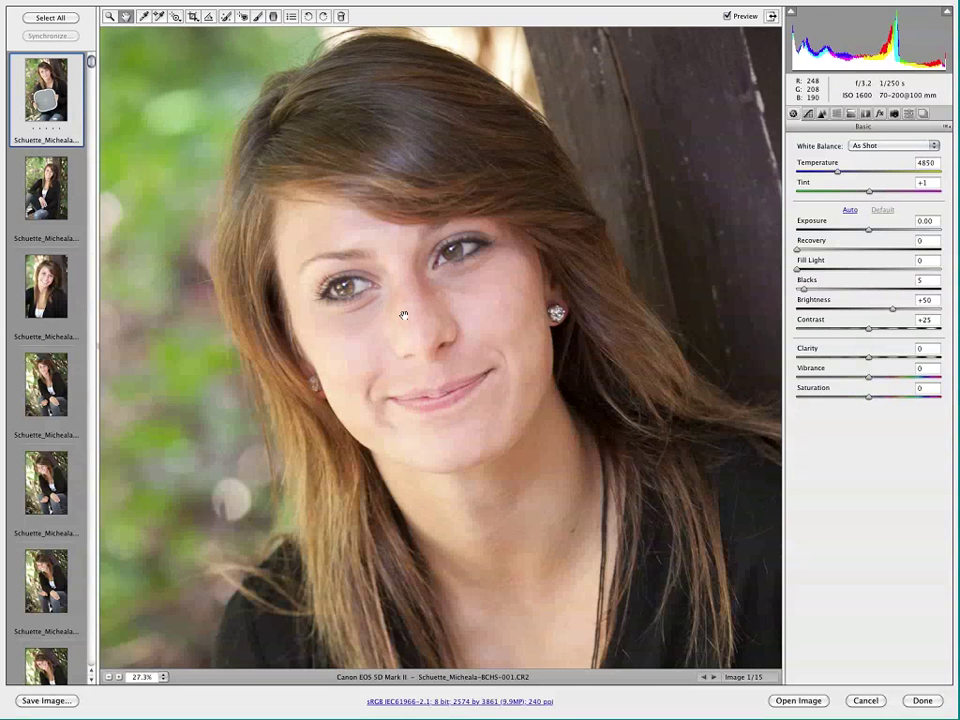
key("super+0")
Step: Neutralize the portrait's color cast by sampling several spots on the gray card with the White Balance tool
left_click(144, 18)
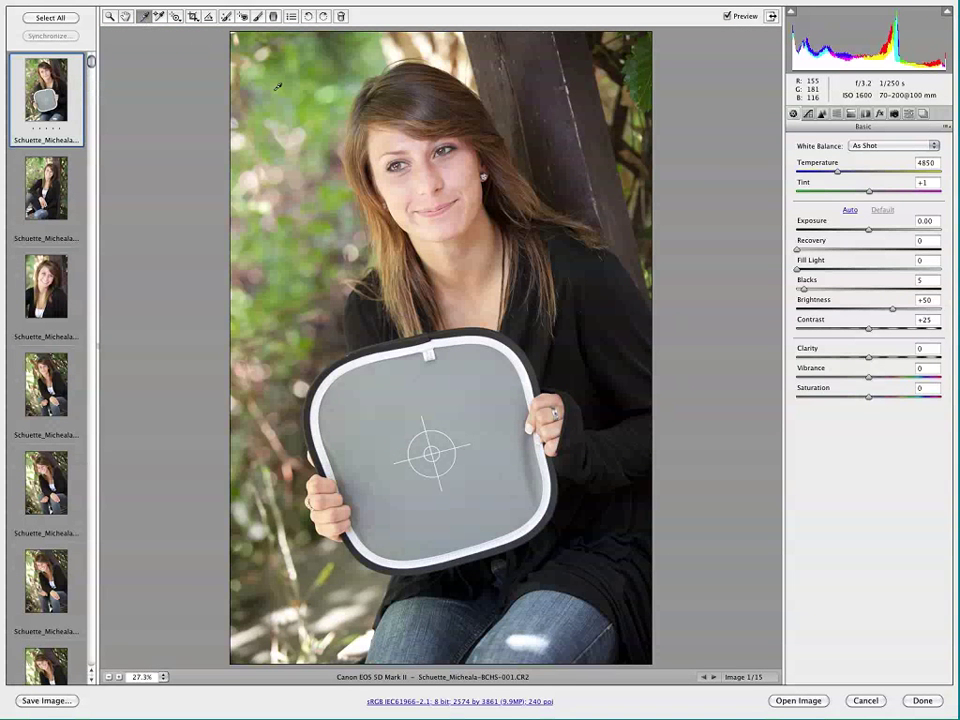
left_click(469, 448)
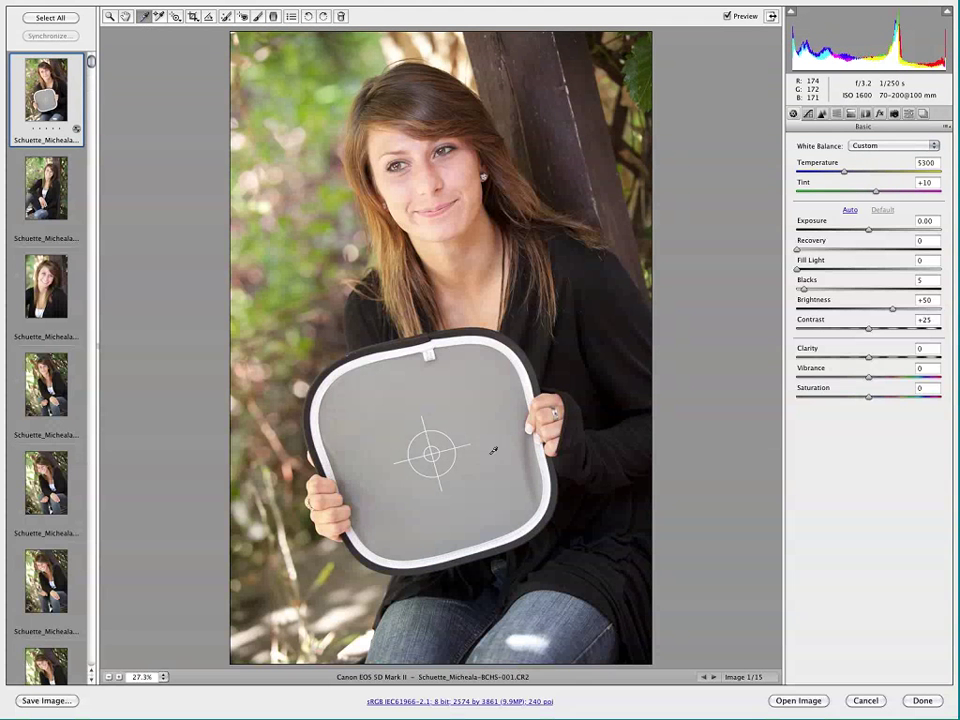
left_click(465, 397)
left_click(430, 452)
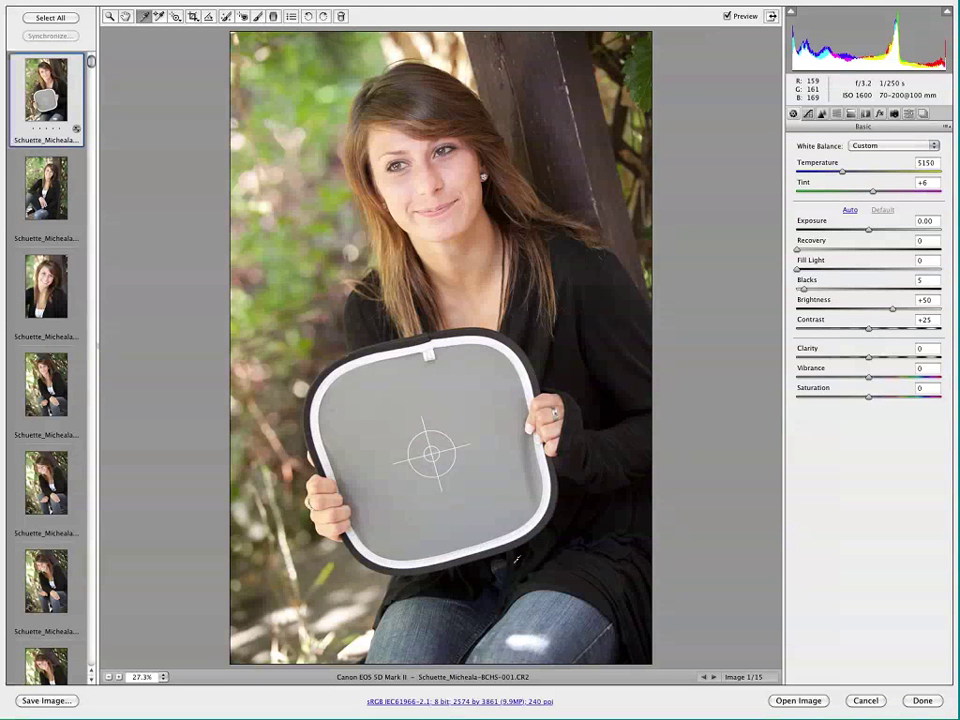
left_click(353, 469)
left_click(439, 380)
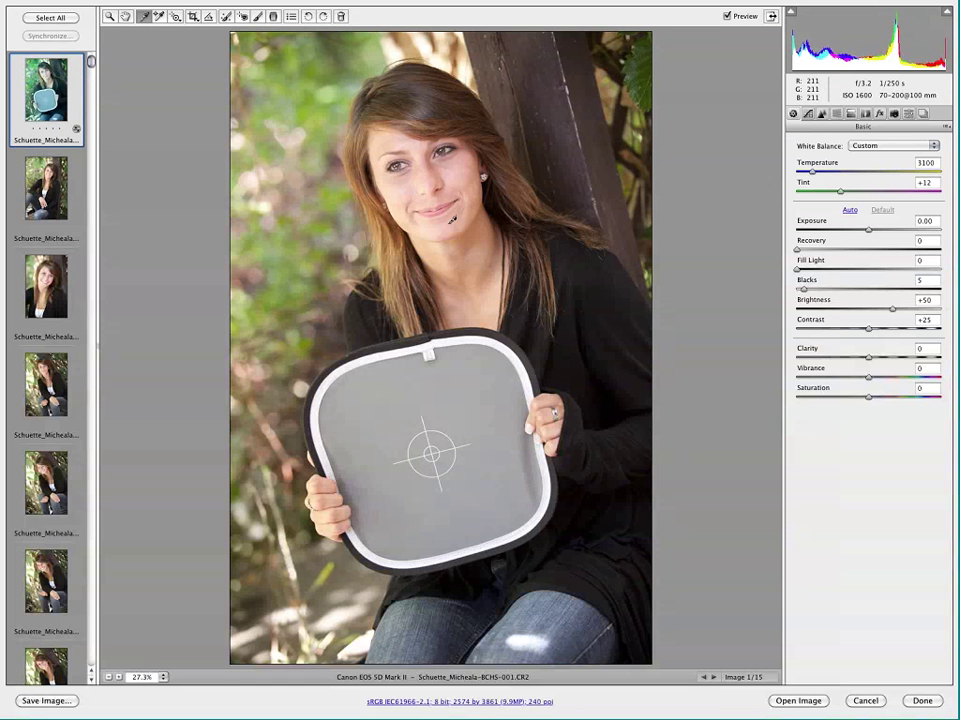
Step: Try the White Balance tool on the subject's chin and the green background, and resample the gray card
left_click(450, 220)
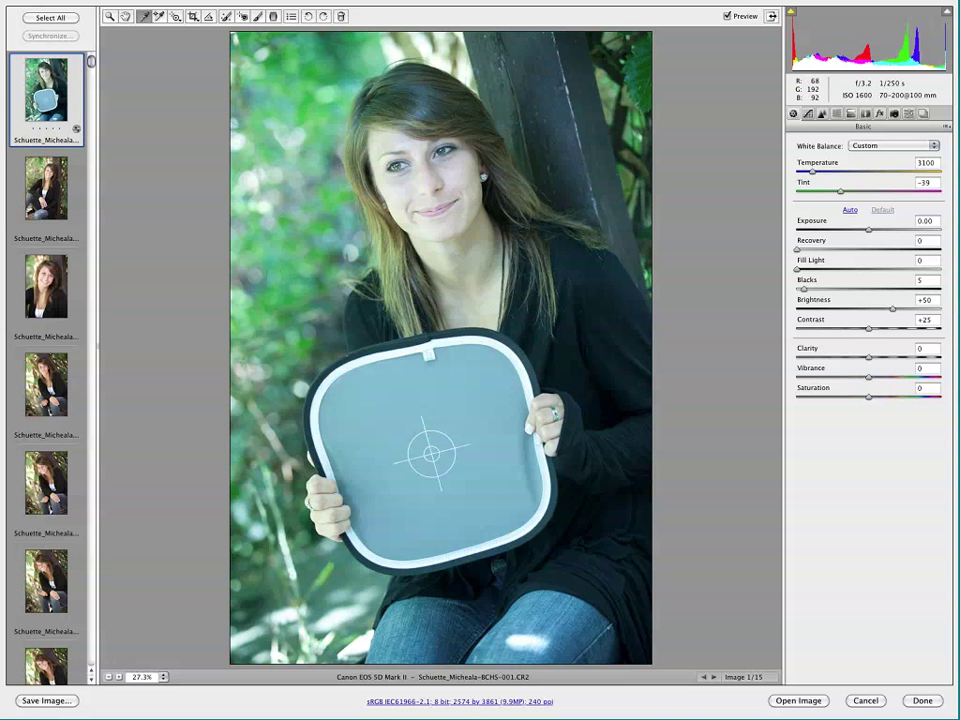
left_click(327, 192)
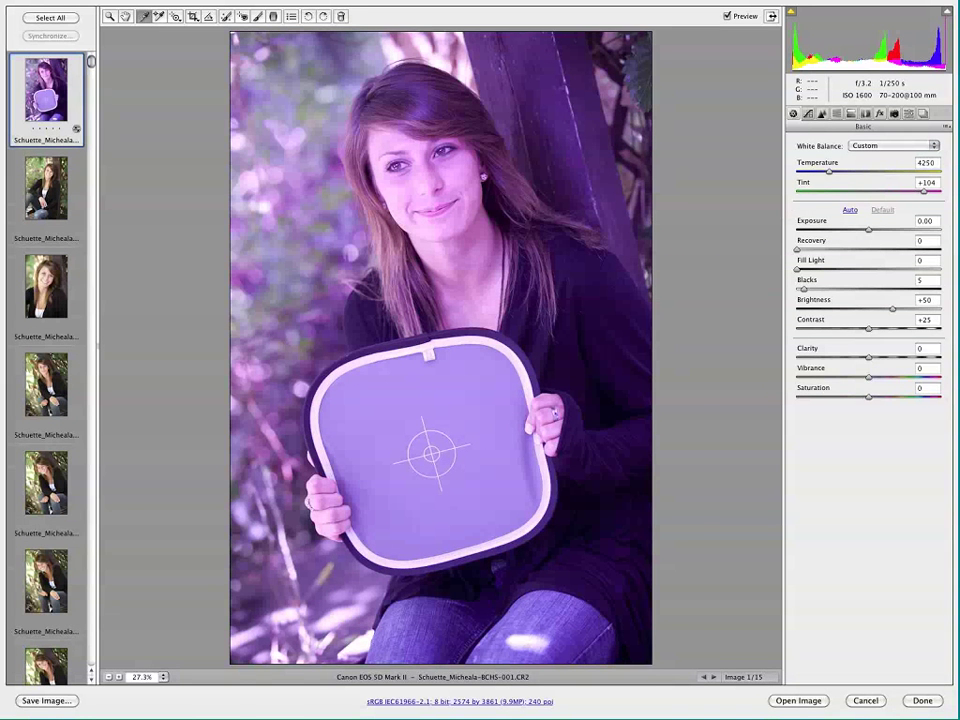
left_click(452, 416)
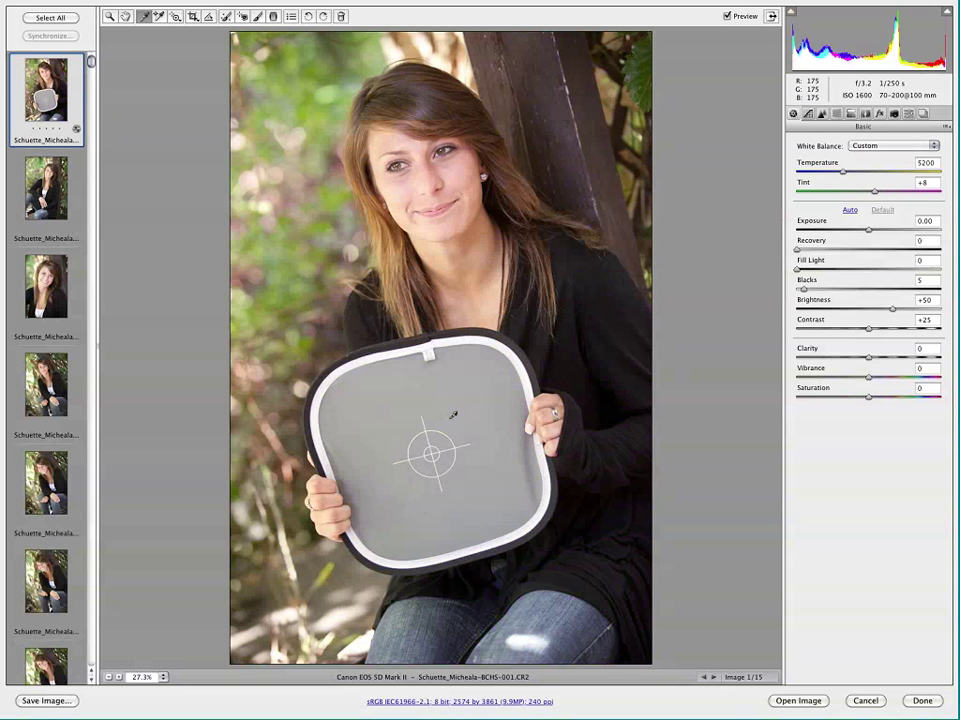
Step: Test white balance samples on the leaves and green background, and set the final white balance from the gray card
left_click(650, 68)
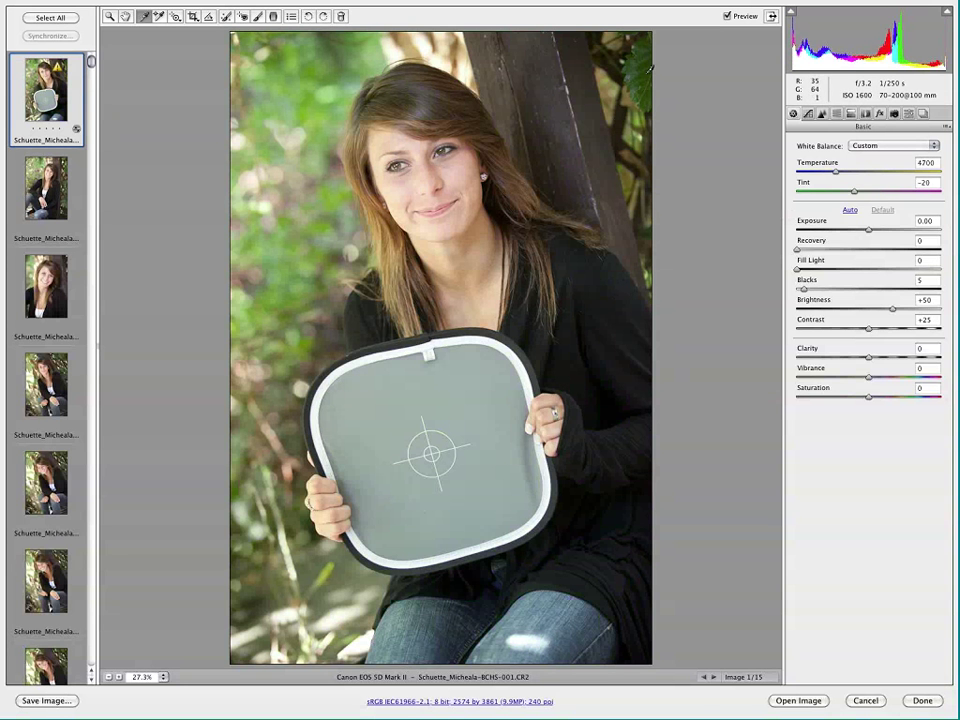
left_click(611, 64)
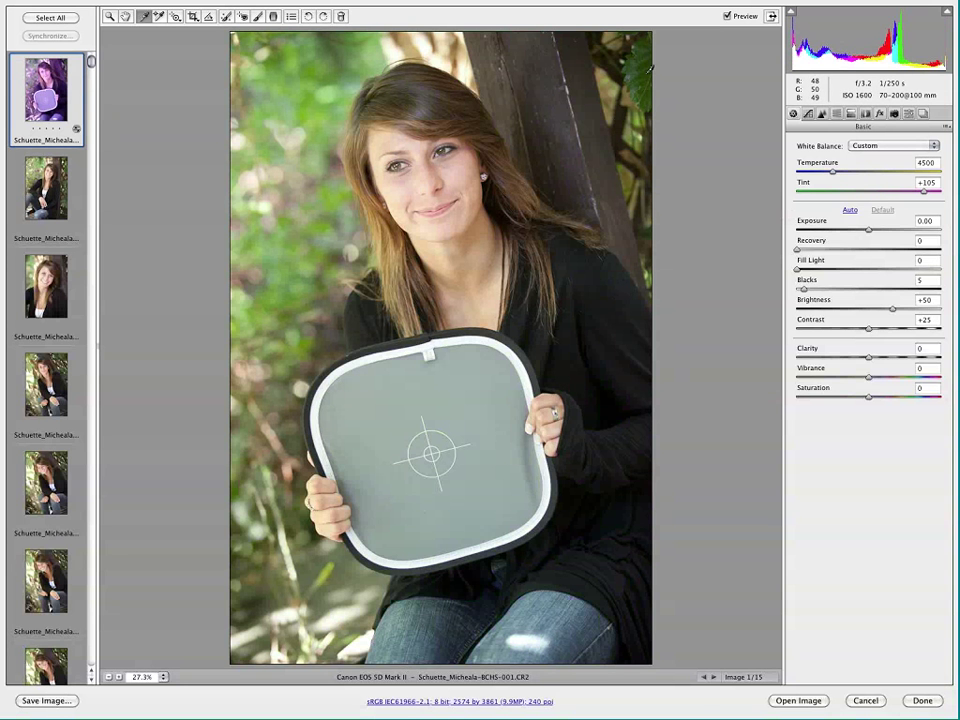
left_click(286, 92)
left_click(260, 118)
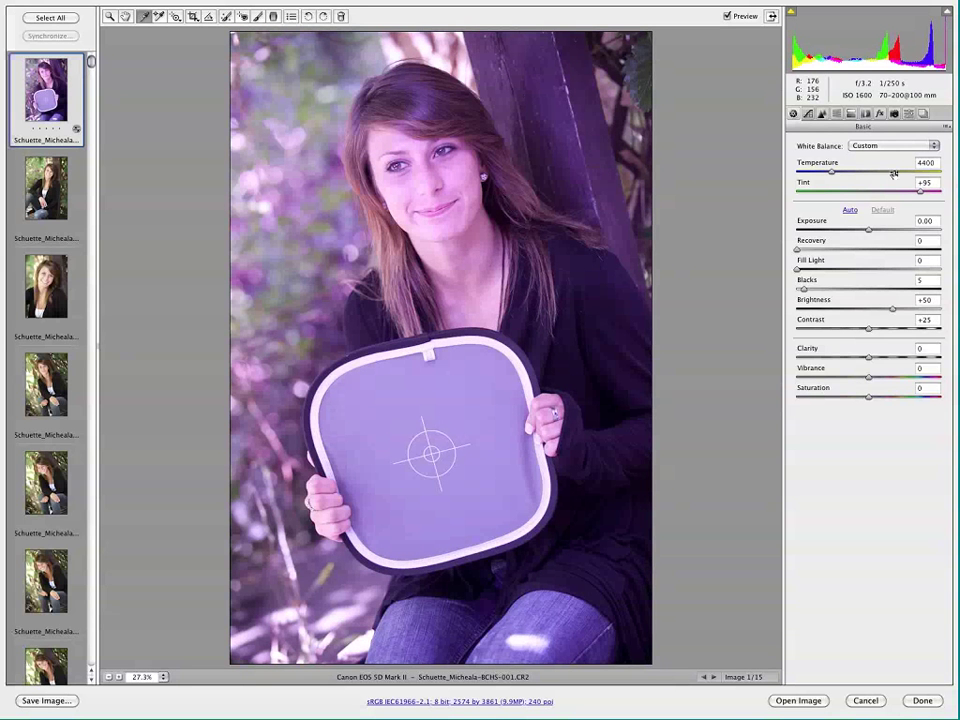
left_click(470, 407)
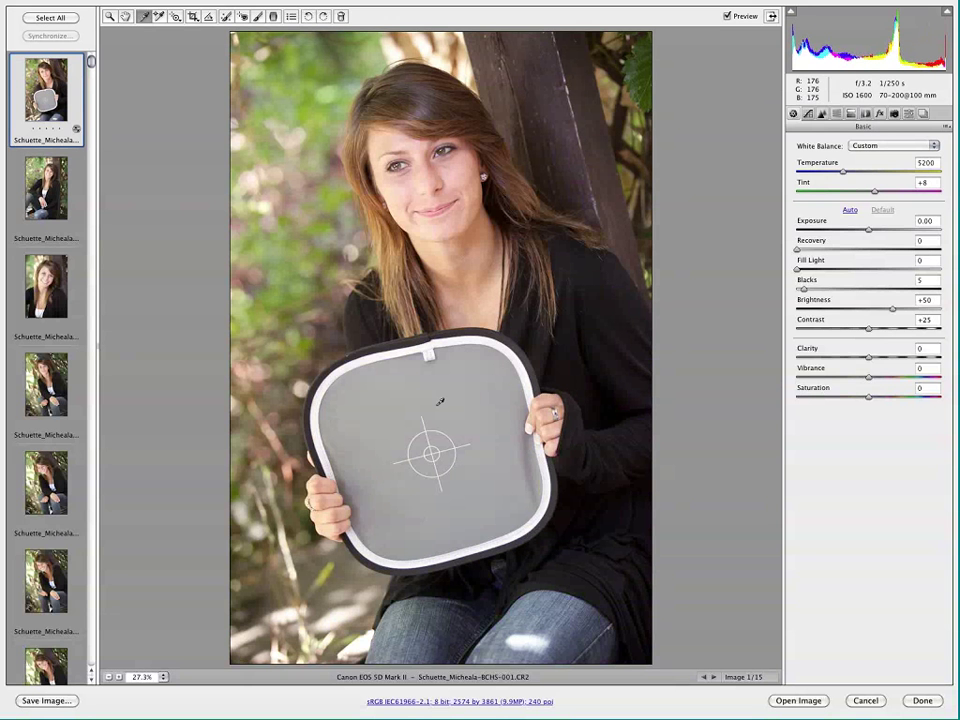
Step: Place color samplers on the bridge of the nose and on the gray card to read their RGB values
left_click(158, 17)
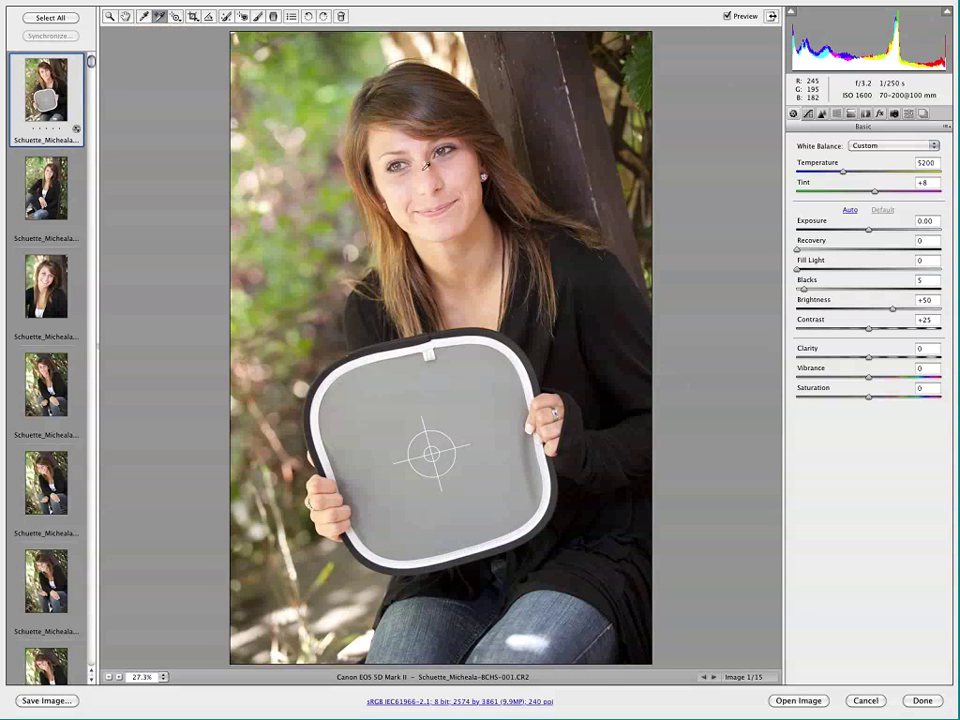
left_click(423, 172)
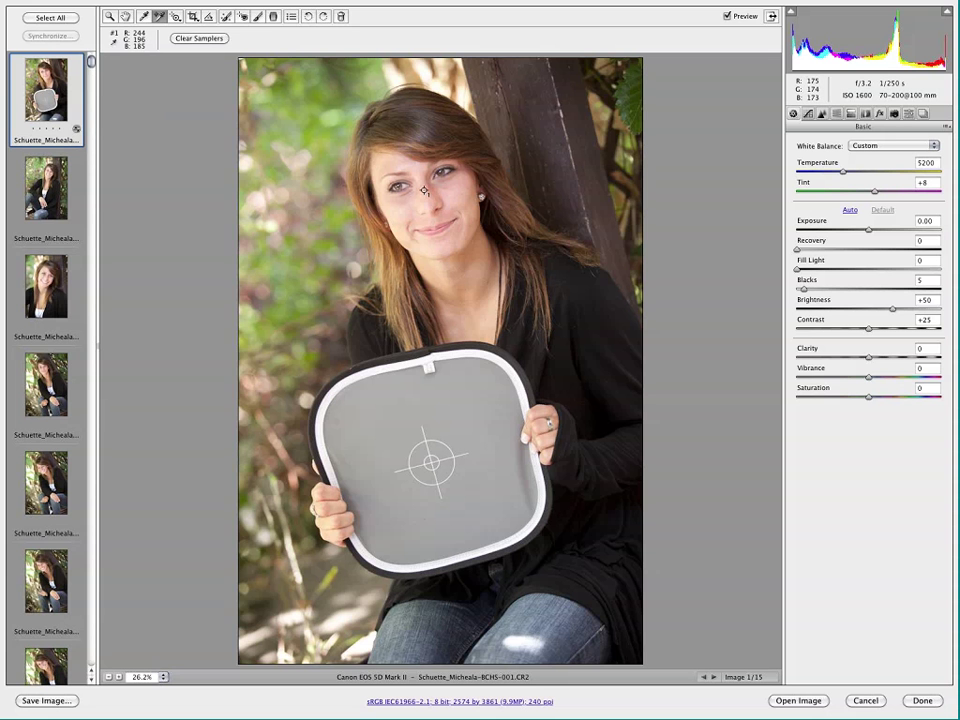
left_click(476, 396)
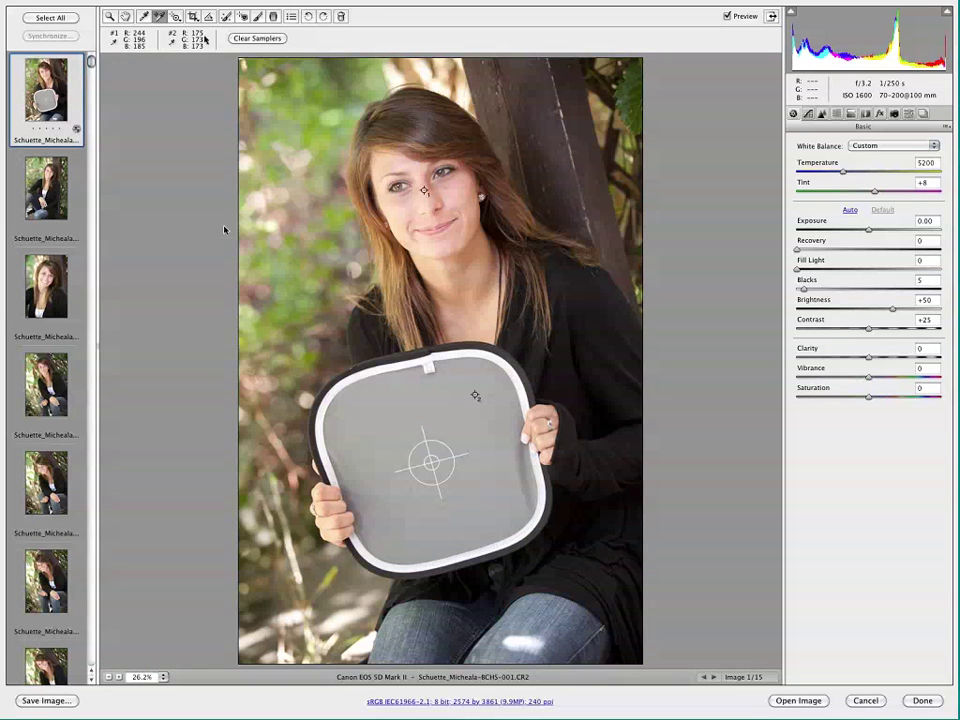
Step: Add color samplers on the background foliage, neck, black clothing and tree trunk until nine are placed
left_click(282, 264)
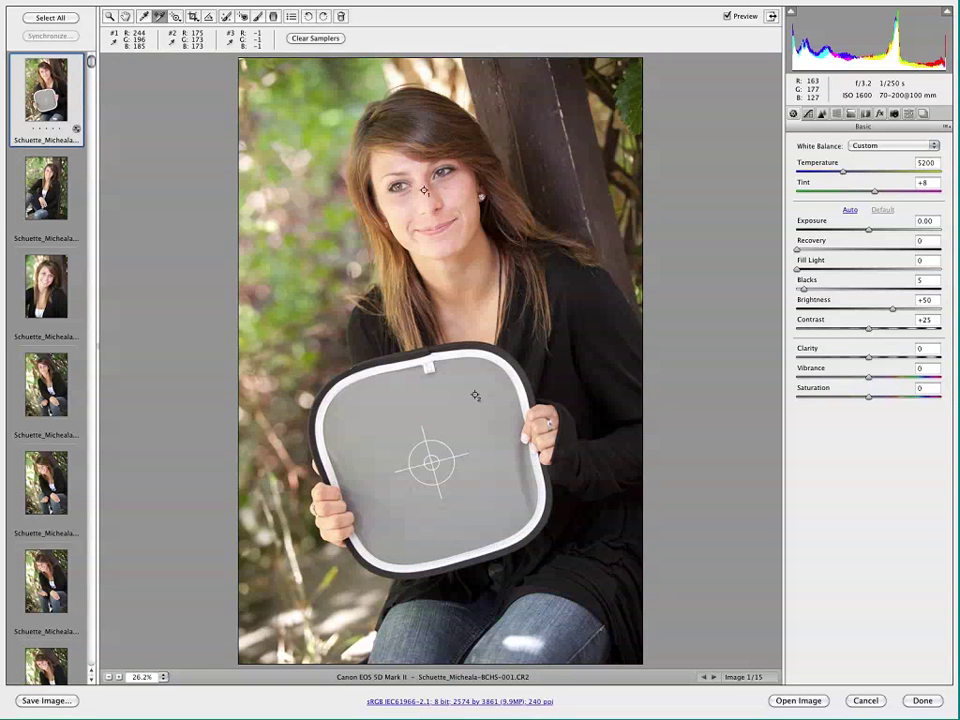
left_click(518, 348)
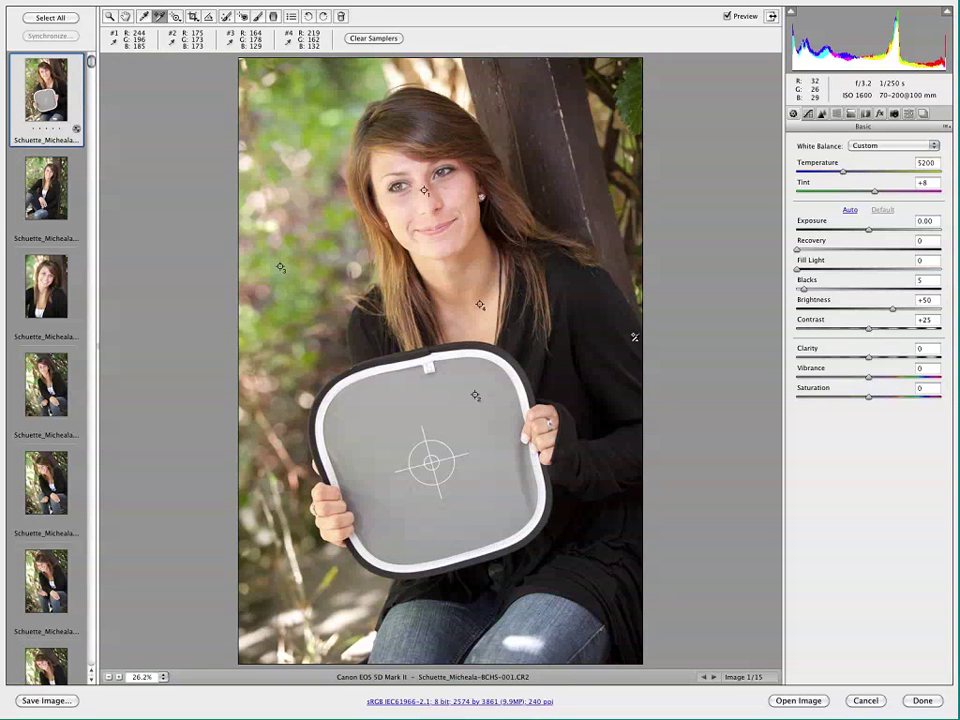
left_click(629, 343)
left_click(584, 571)
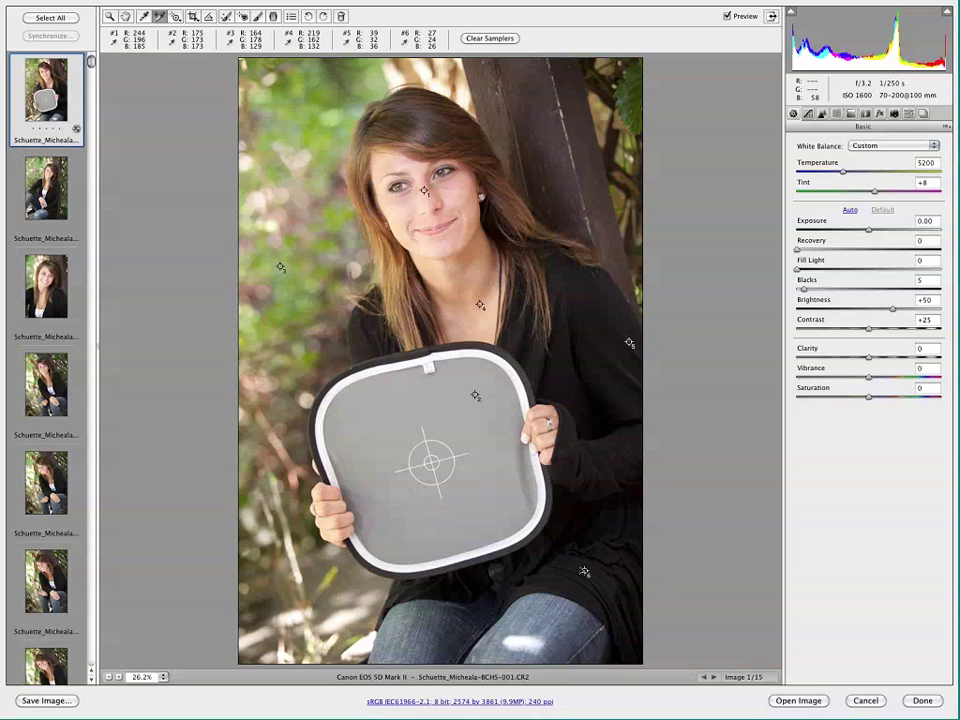
left_click(607, 213)
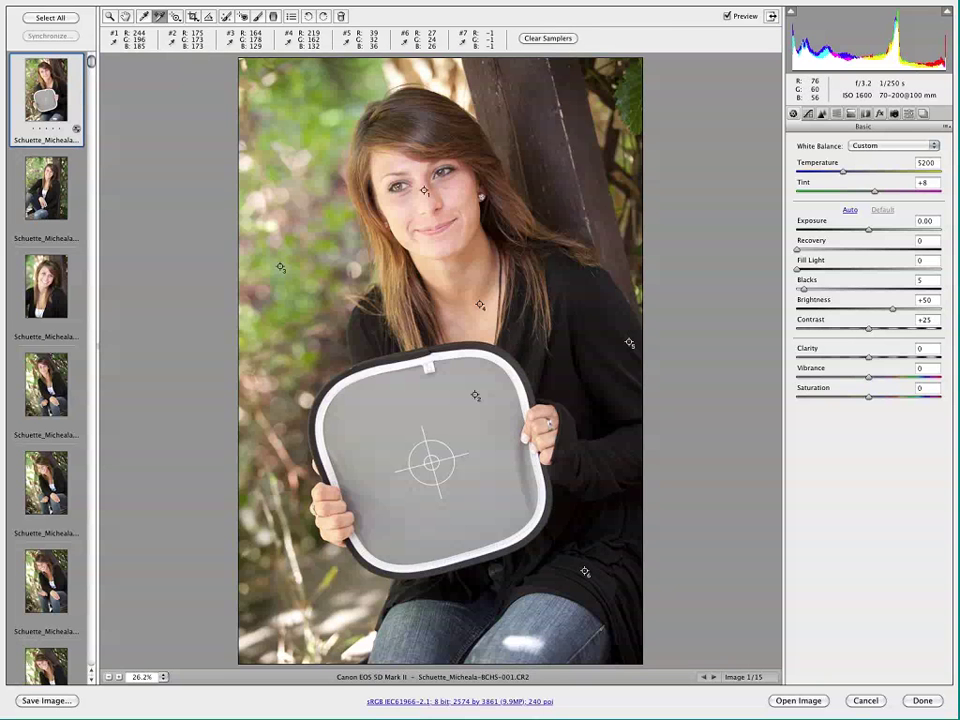
left_click(307, 355)
left_click_drag(307, 355, 300, 425)
left_click(334, 143)
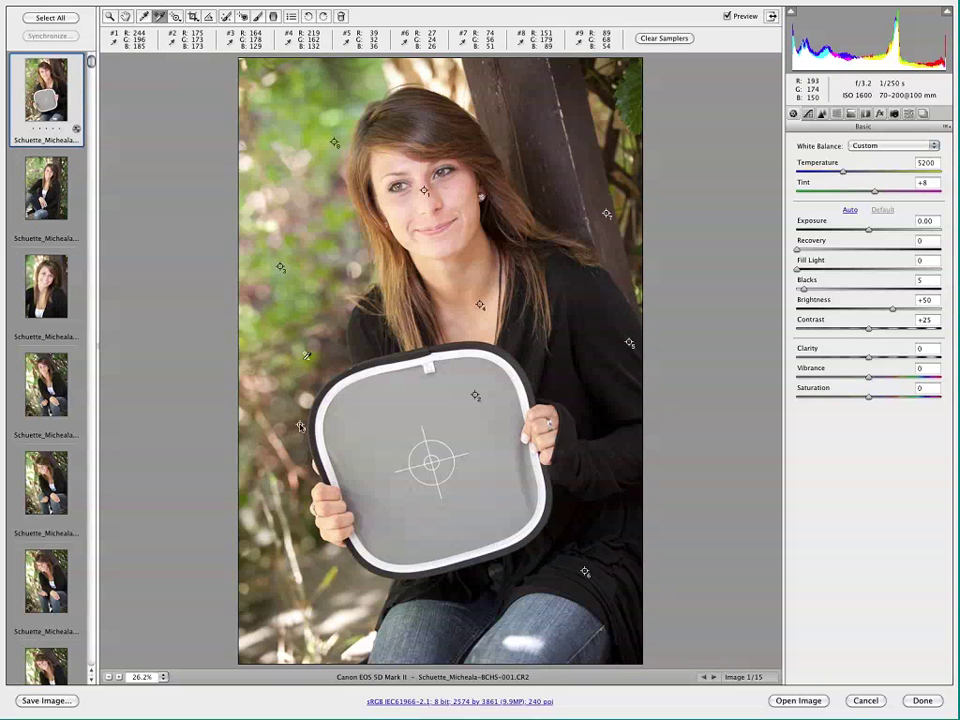
Step: Try to place a tenth color sampler in the background and dismiss the sampler limit error
left_click(251, 343)
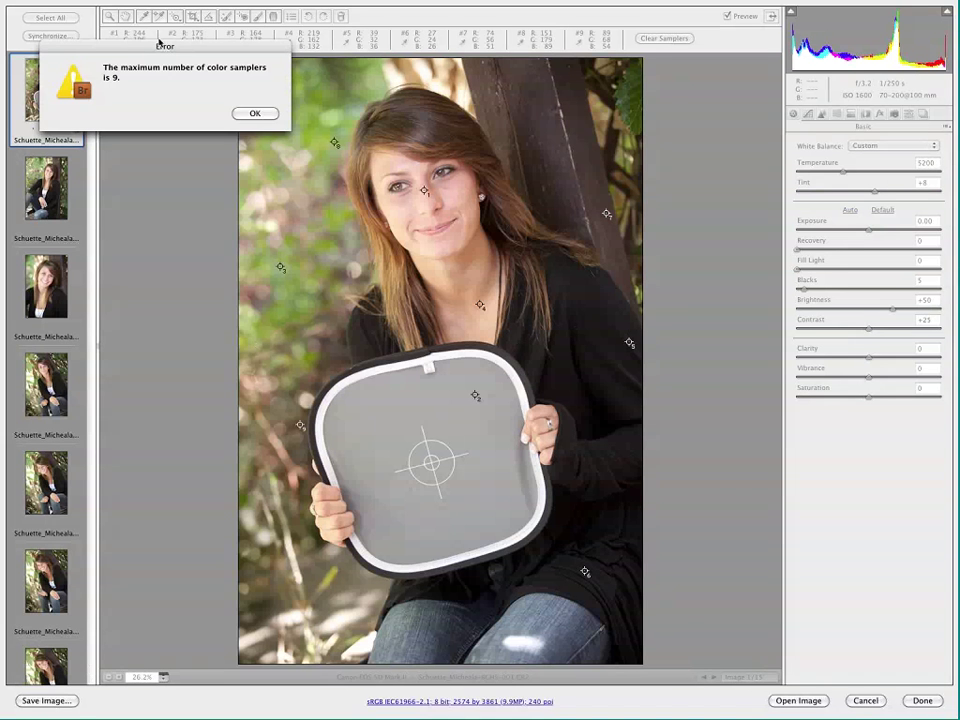
left_click_drag(163, 46, 381, 166)
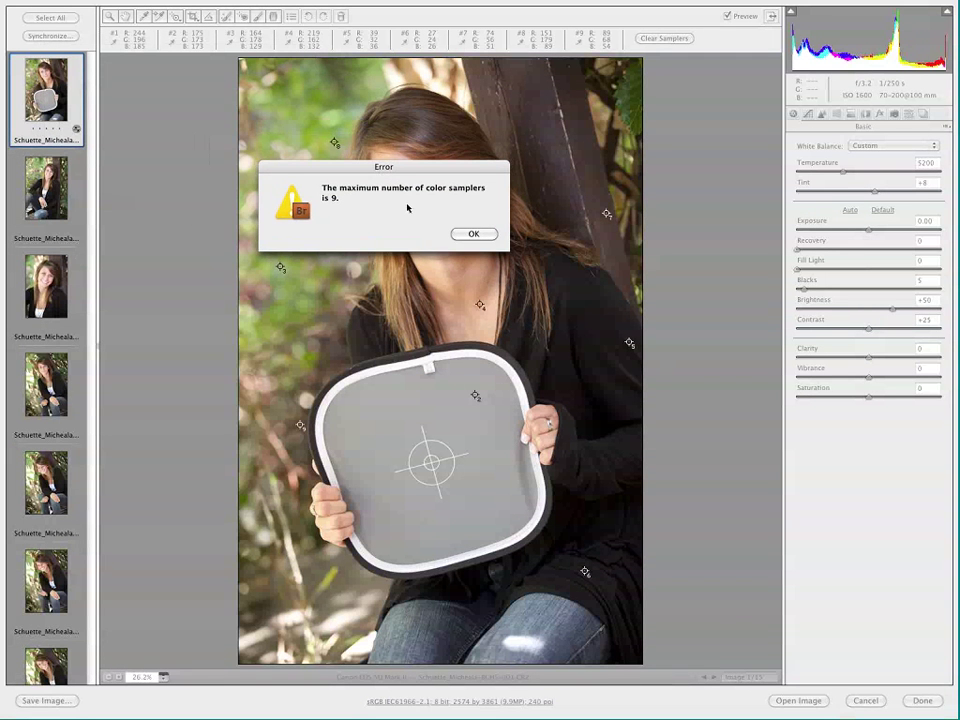
left_click(458, 234)
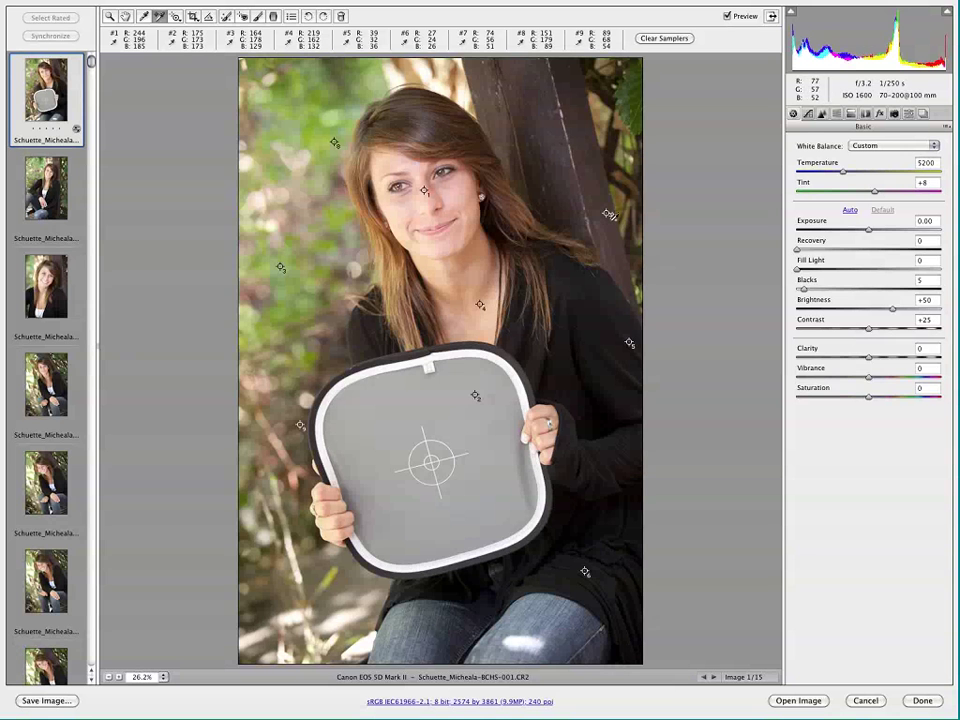
Step: Remove color samplers 9 and 8 individually from the background
key("alt")
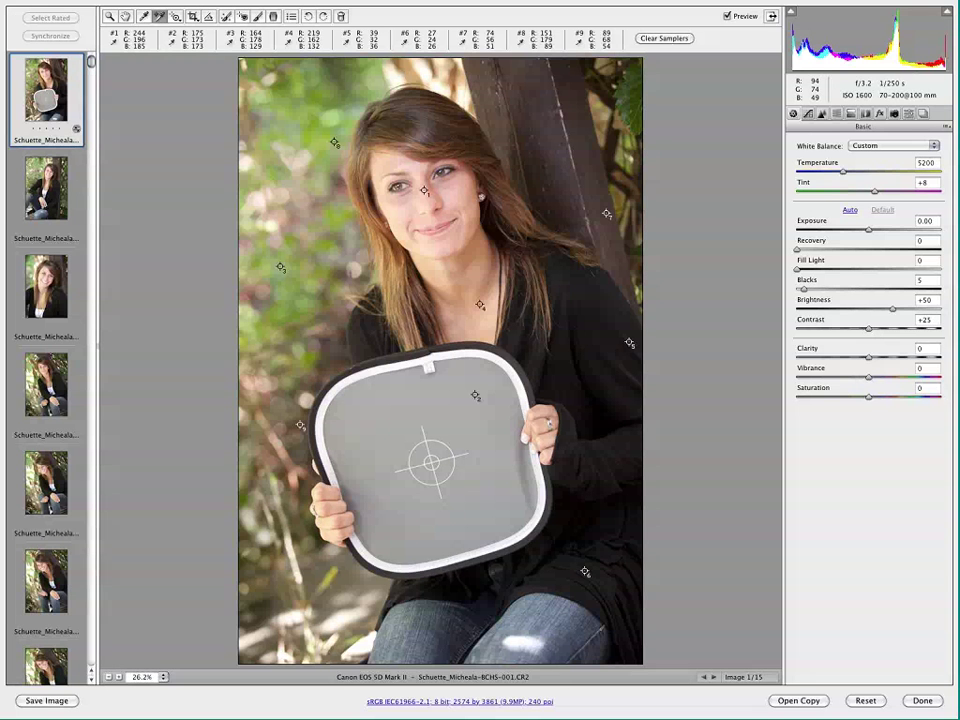
left_click(334, 143, "alt")
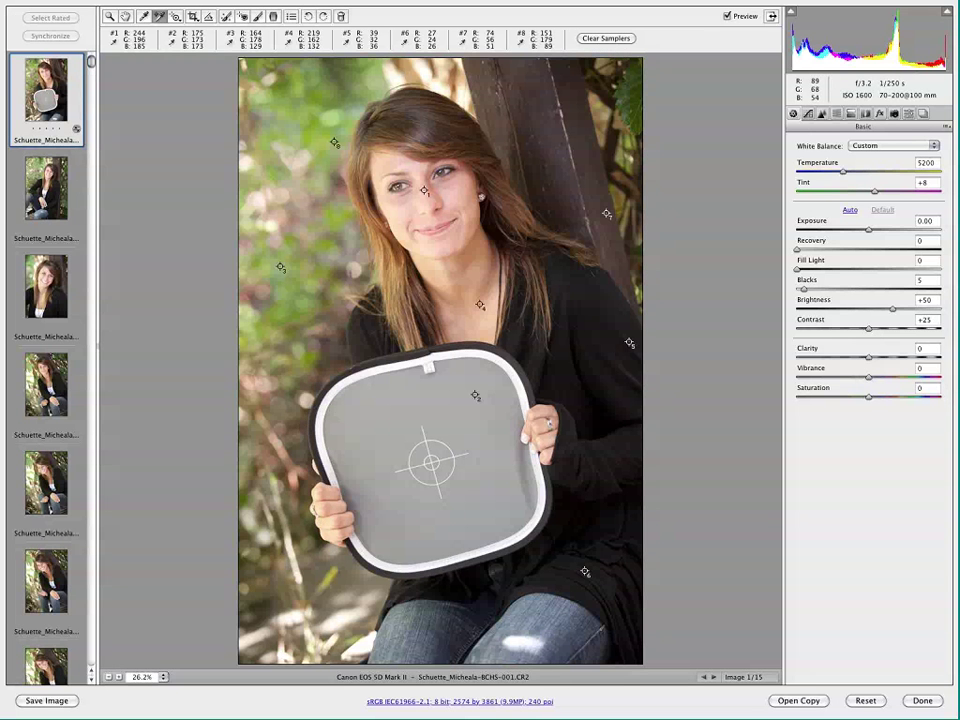
left_click(334, 145, "alt")
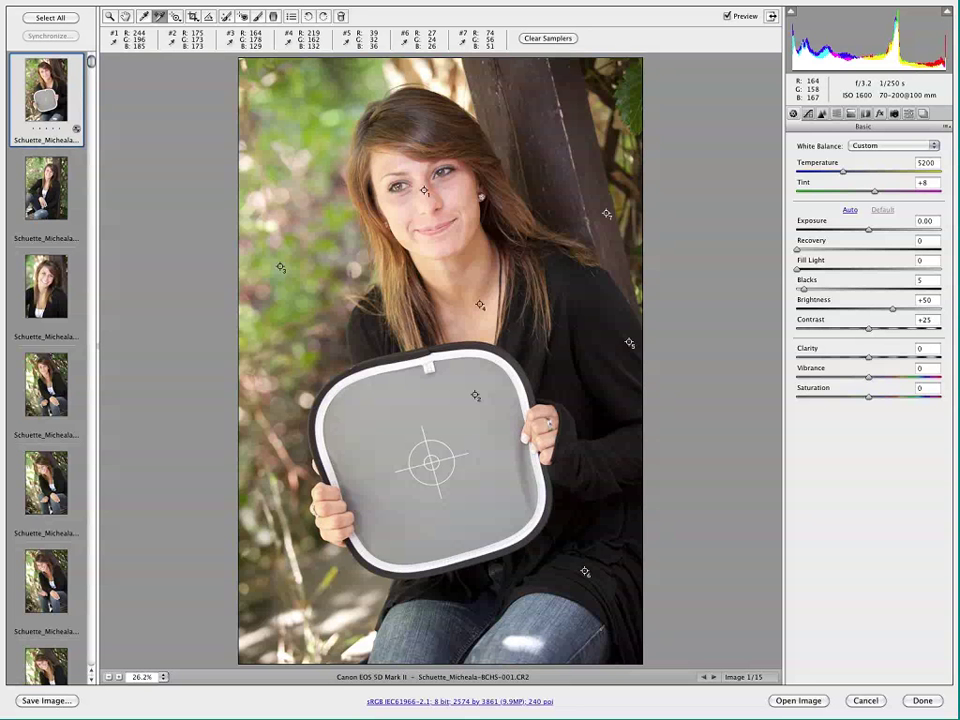
Step: Move color sampler 4 from the neck toward the hair, and clear all color samplers from the portrait
mouse_move(480, 304)
left_mouse_down()
mouse_move(666, 306)
mouse_move(690, 288)
mouse_move(281, 285)
mouse_move(221, 311)
mouse_move(345, 294)
left_mouse_up()
left_click(546, 39)
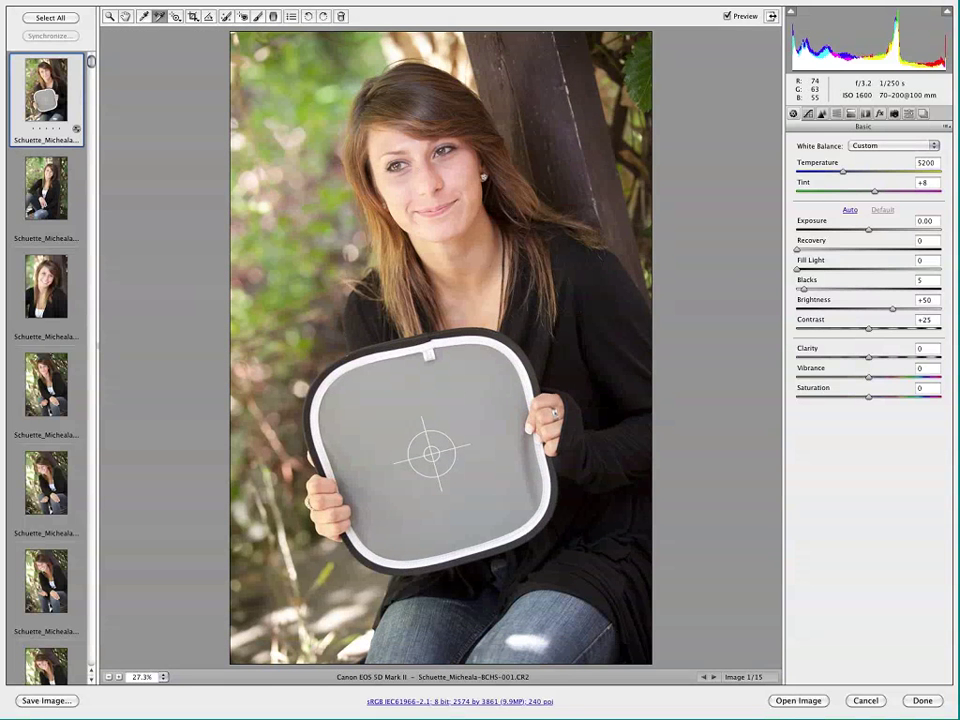
Step: Place two color samplers on the neck, and remove them by deleting the second individually and clearing the rest
left_click(448, 278)
left_click(459, 290)
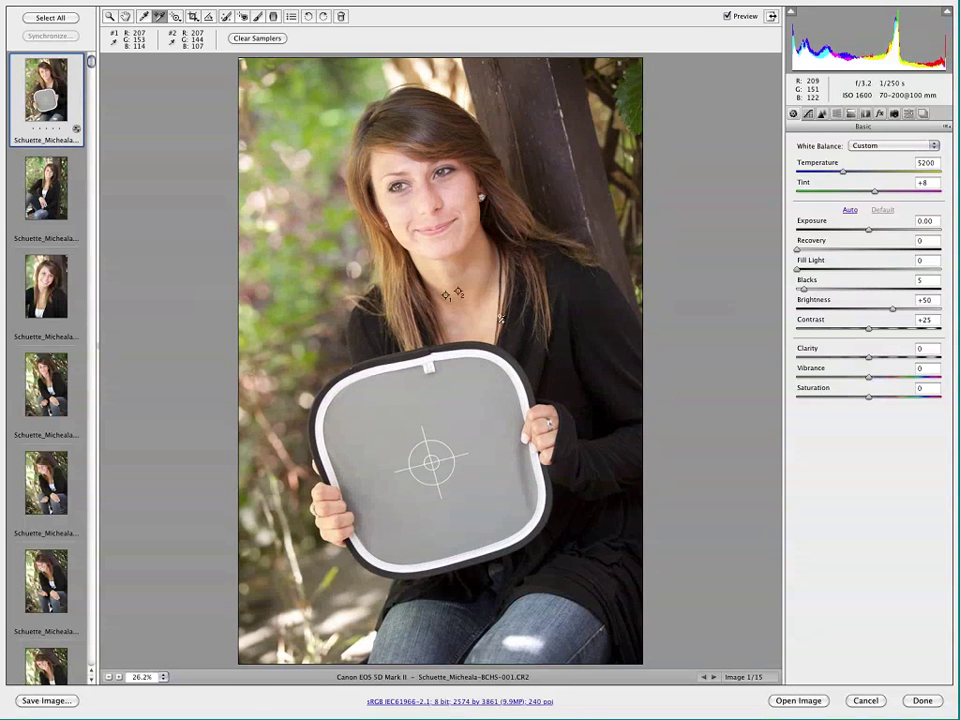
key("alt")
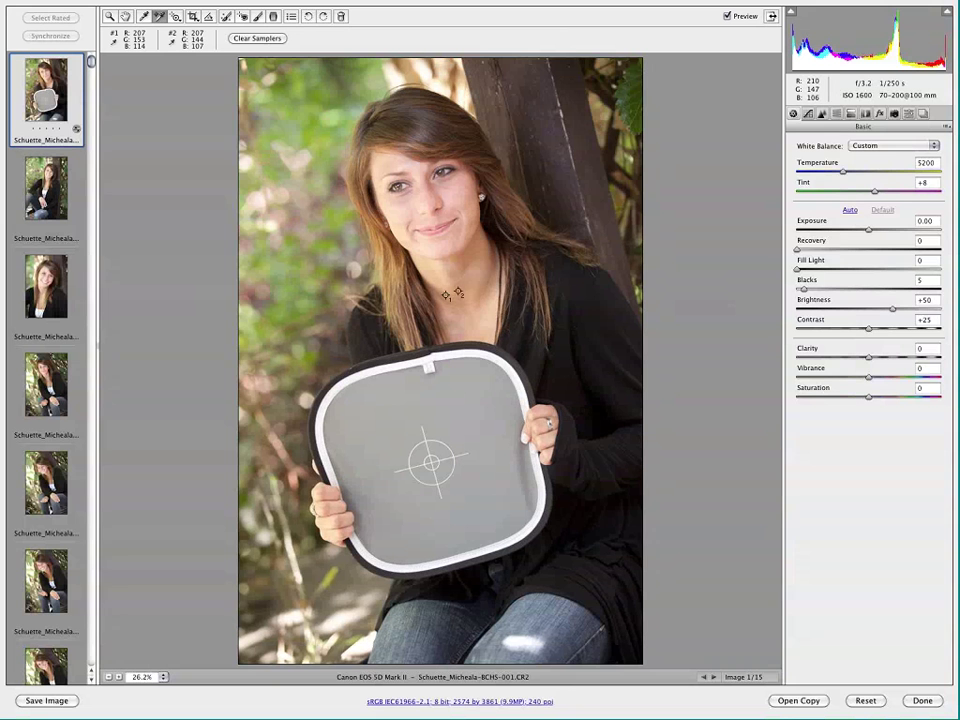
left_click(458, 292, "alt")
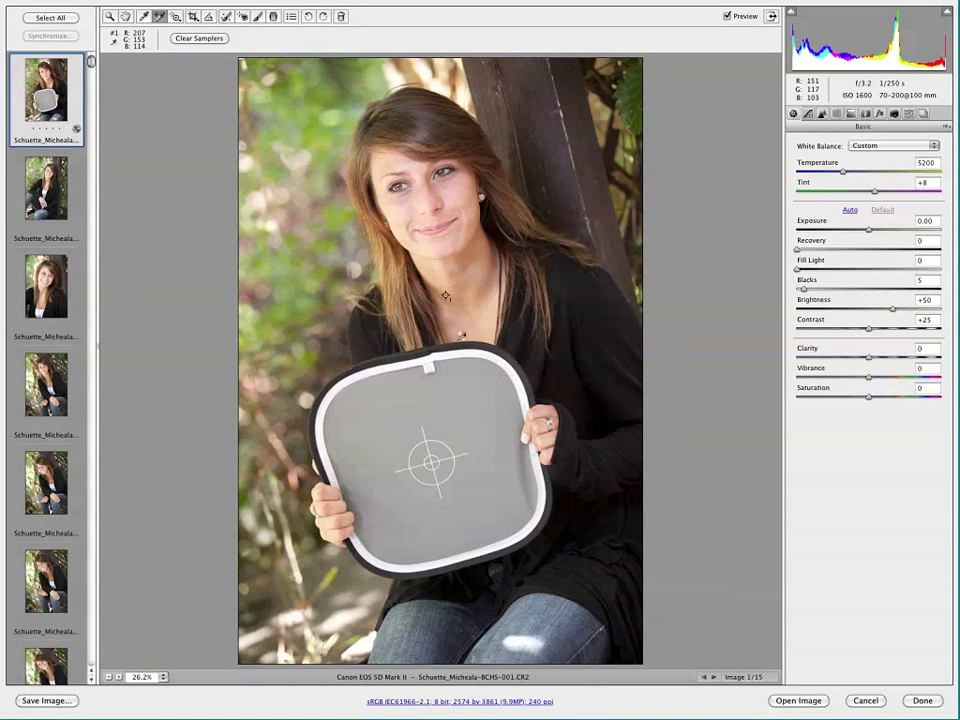
left_click(178, 38)
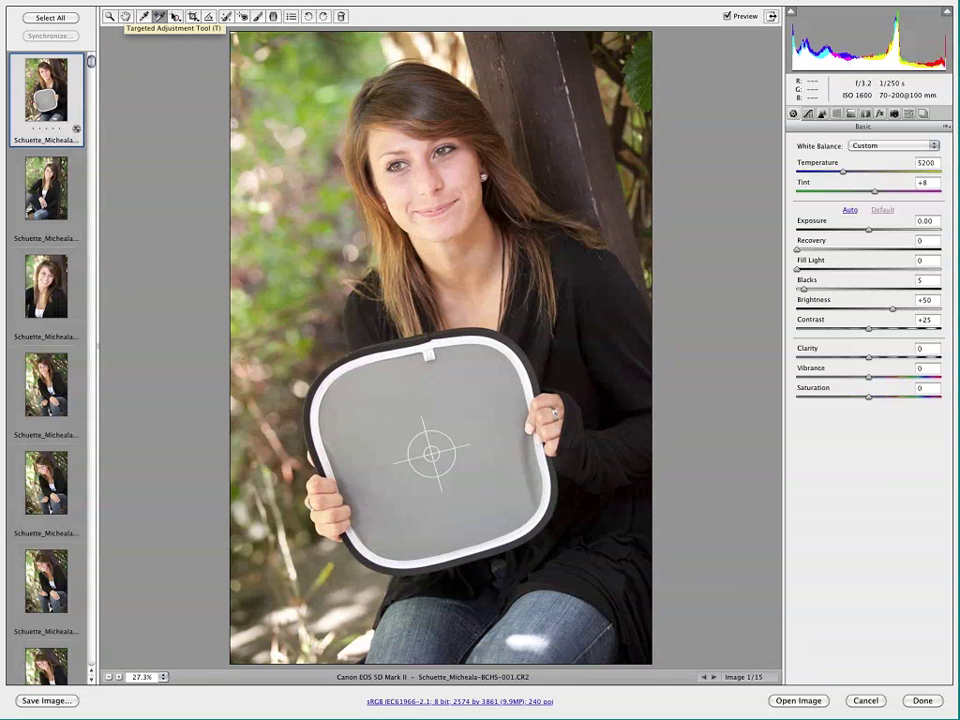
Step: With the Targeted Adjustment tool on Parametric Curve, raise Shadows to +62 on the black clothing and lower Highlights to -100 above the head
left_click(175, 17)
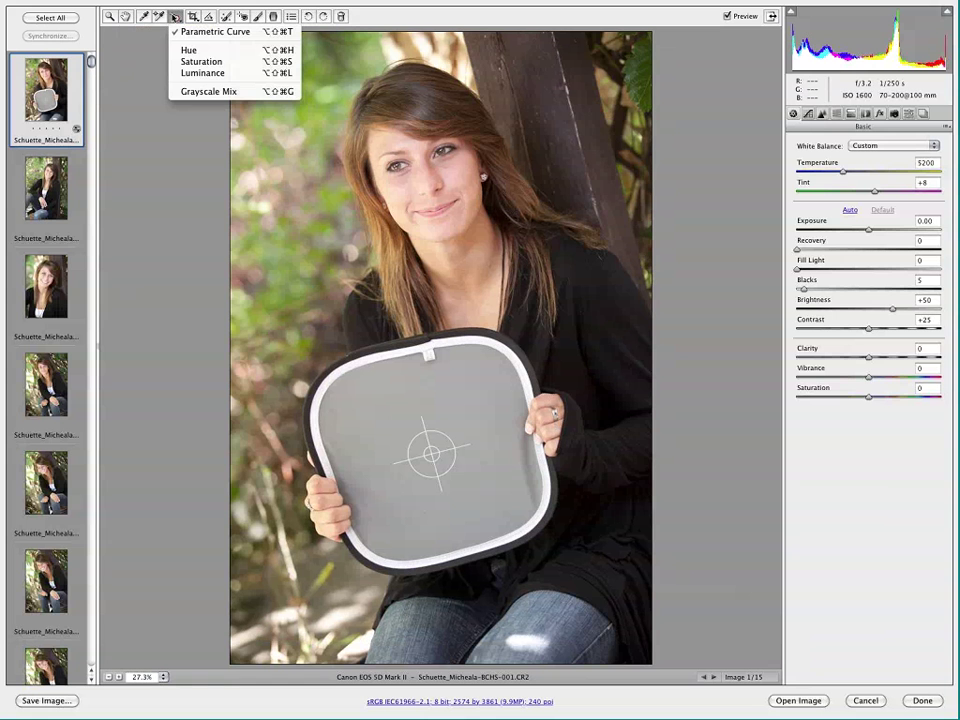
key("Escape")
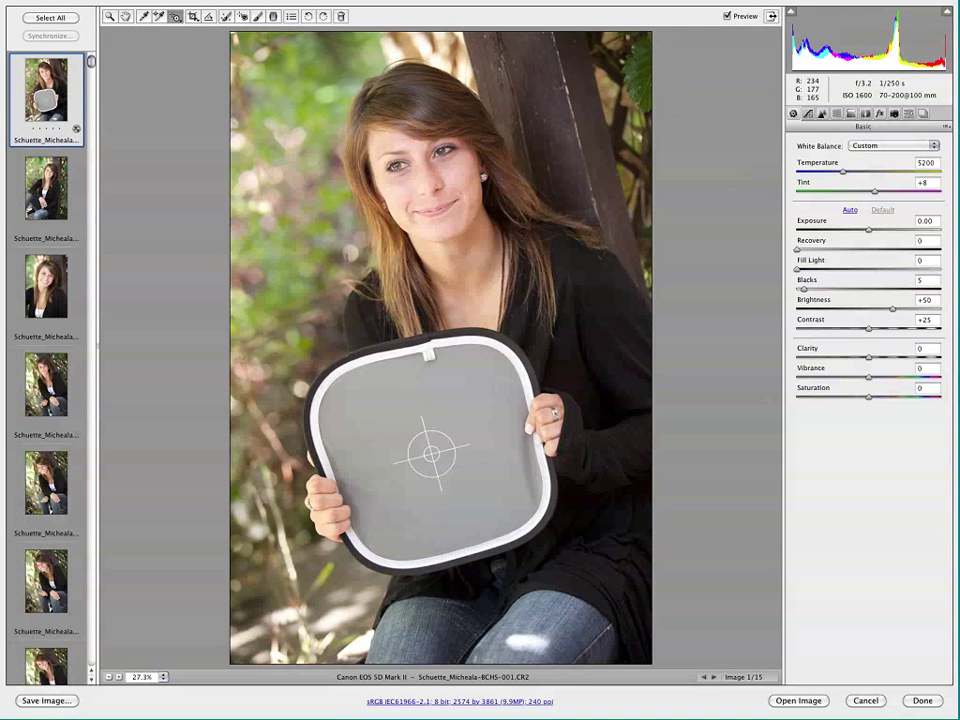
left_click(175, 17)
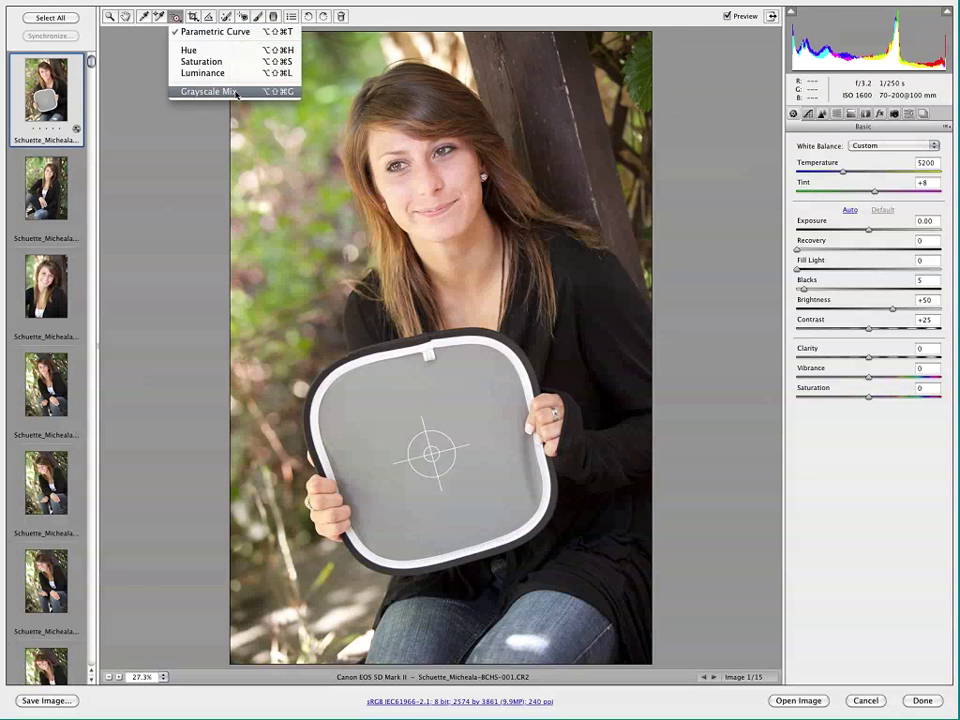
left_click(205, 31)
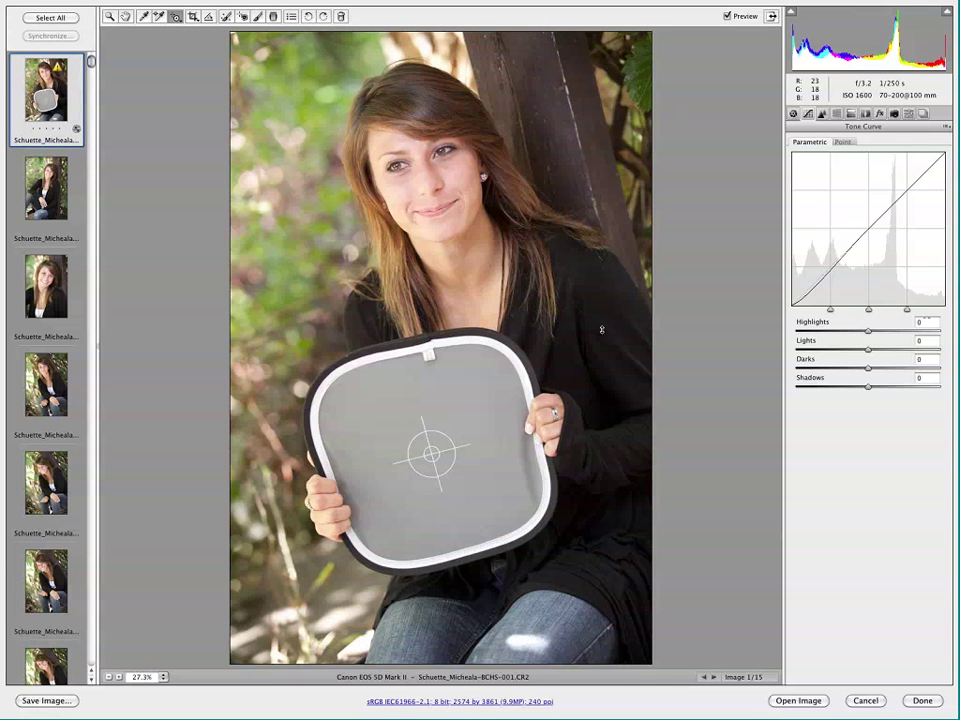
left_click_drag(601, 314, 603, 258)
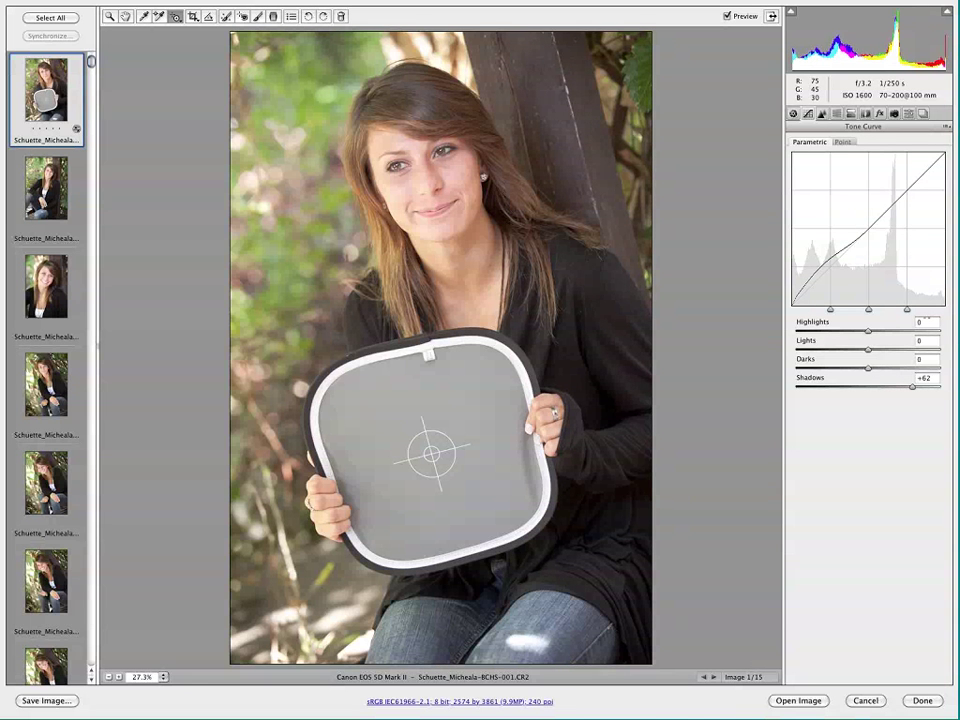
left_click_drag(426, 46, 434, 150)
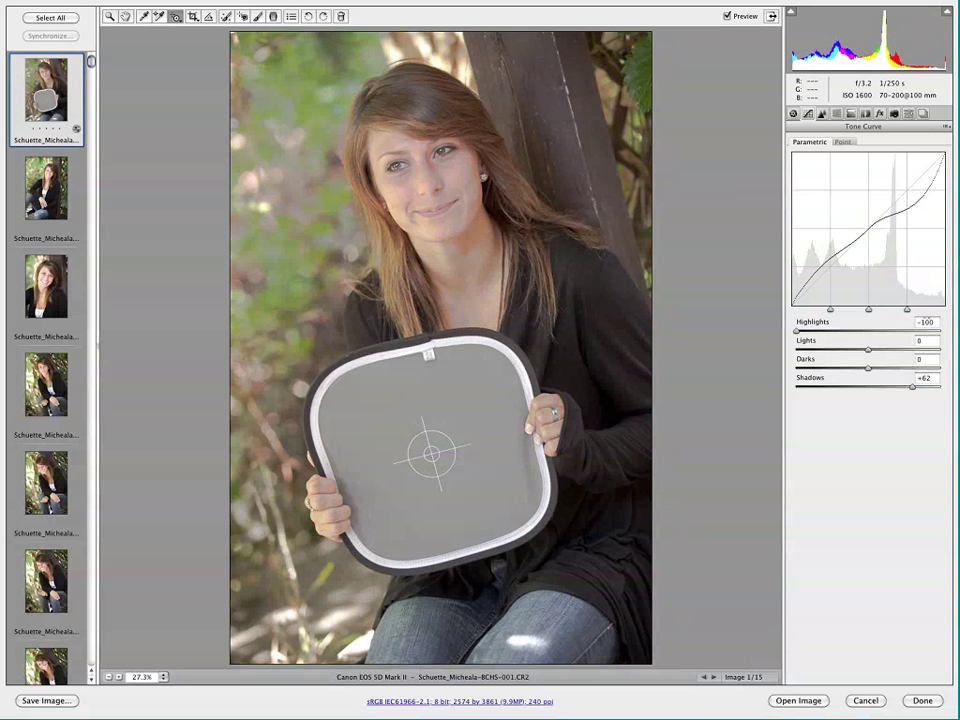
Step: Reset the parametric curve's Highlights and Shadows to 0, trying Shadows at -58 before its final reset
double_click(799, 332)
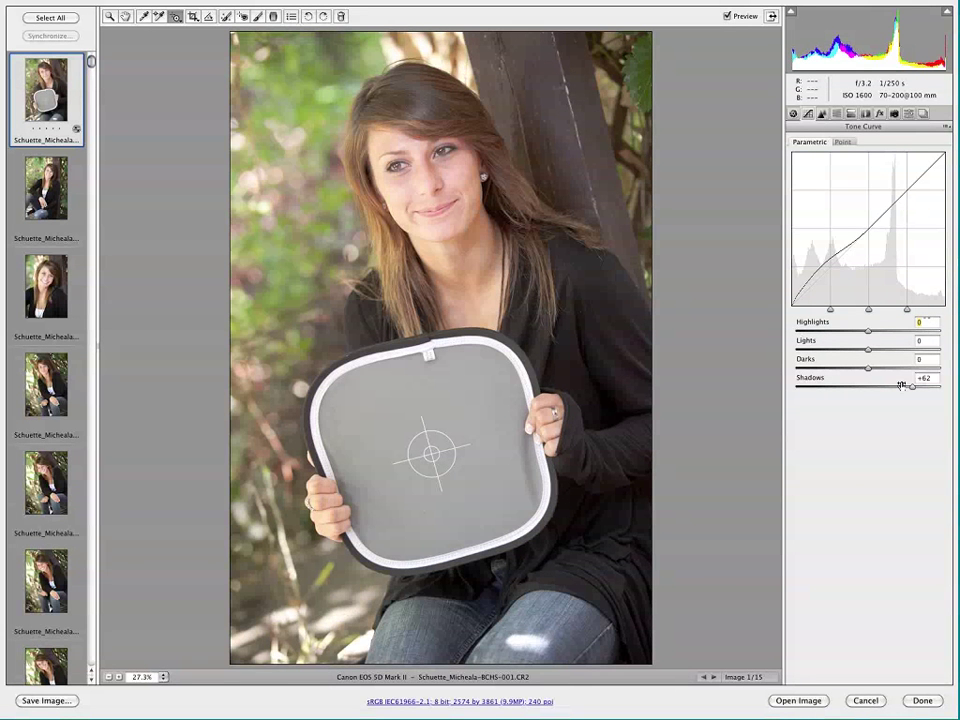
double_click(911, 387)
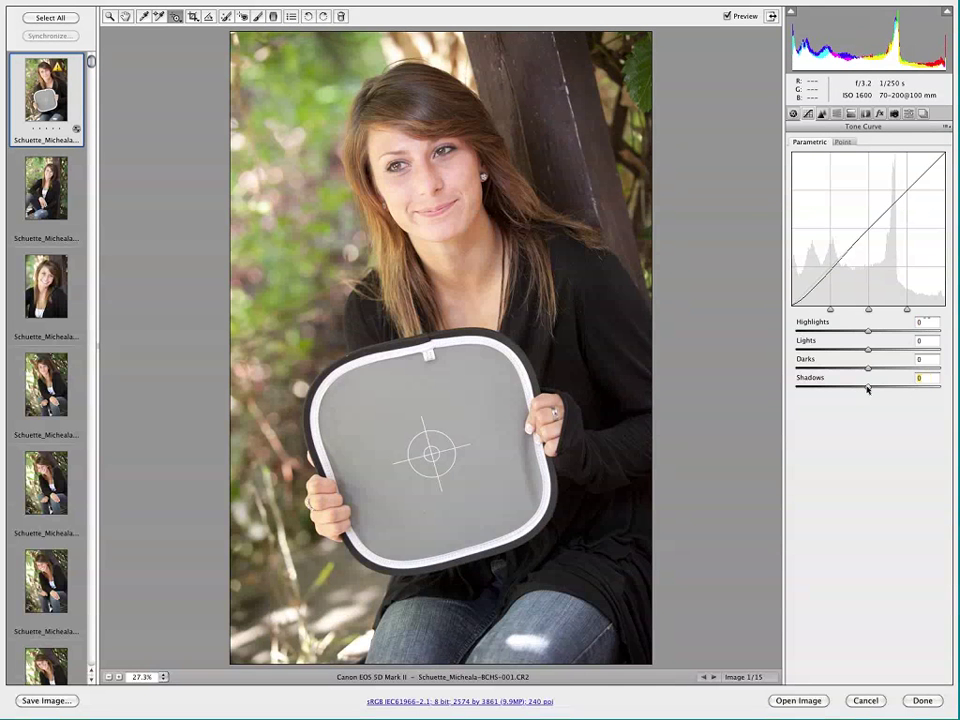
left_click_drag(866, 388, 826, 391)
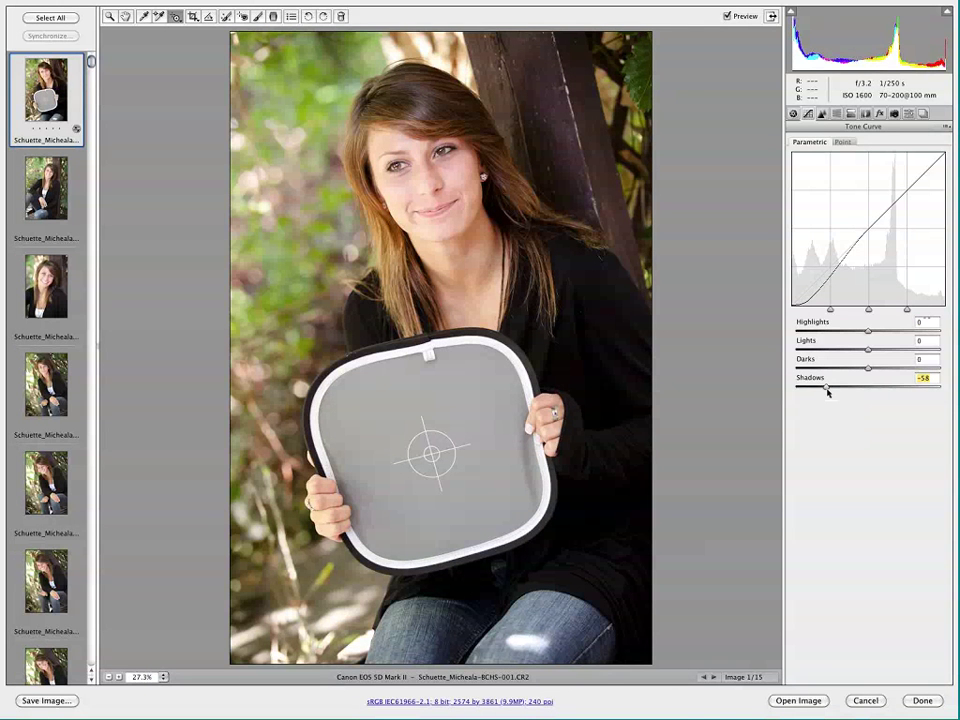
double_click(827, 389)
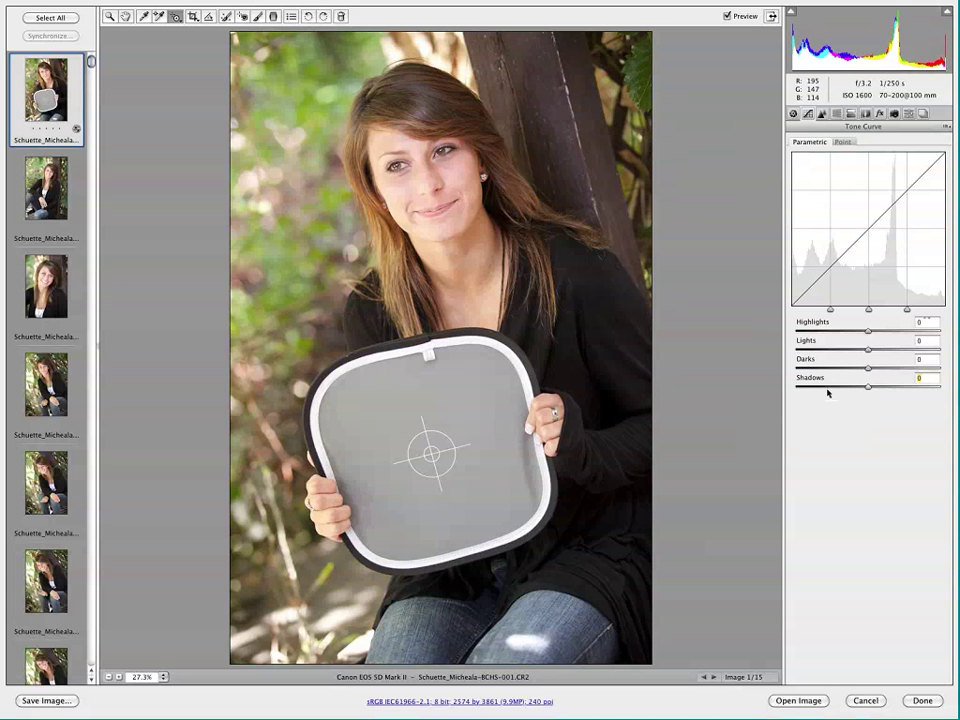
Step: With the Targeted Adjustment tool on Saturation, raise Yellows to +17 and Greens to +14 from the background foliage
left_click(175, 17)
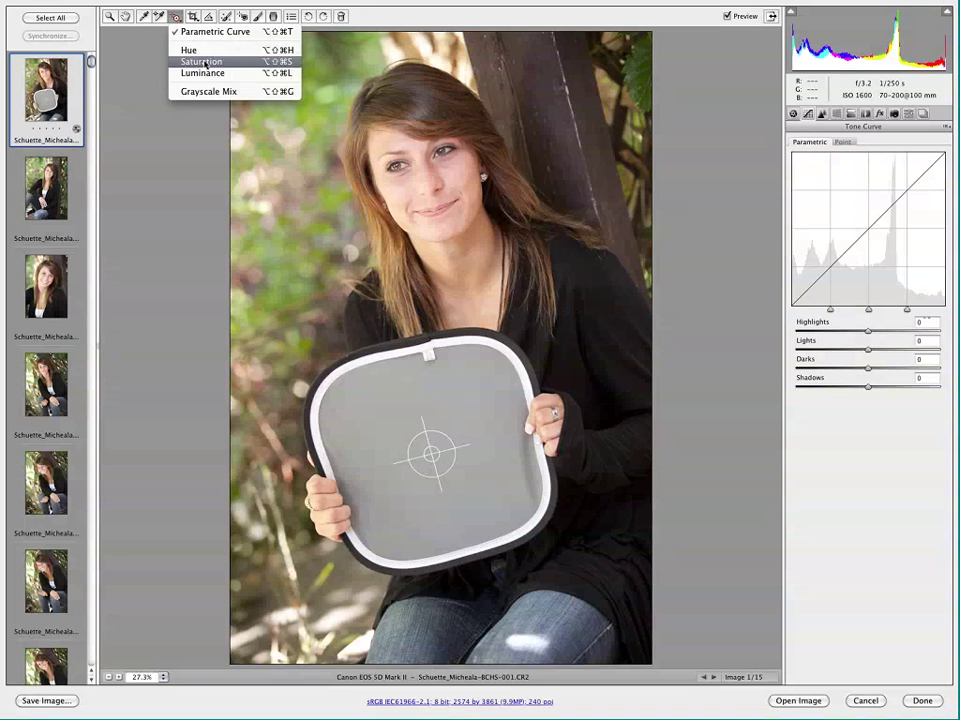
left_click(205, 62)
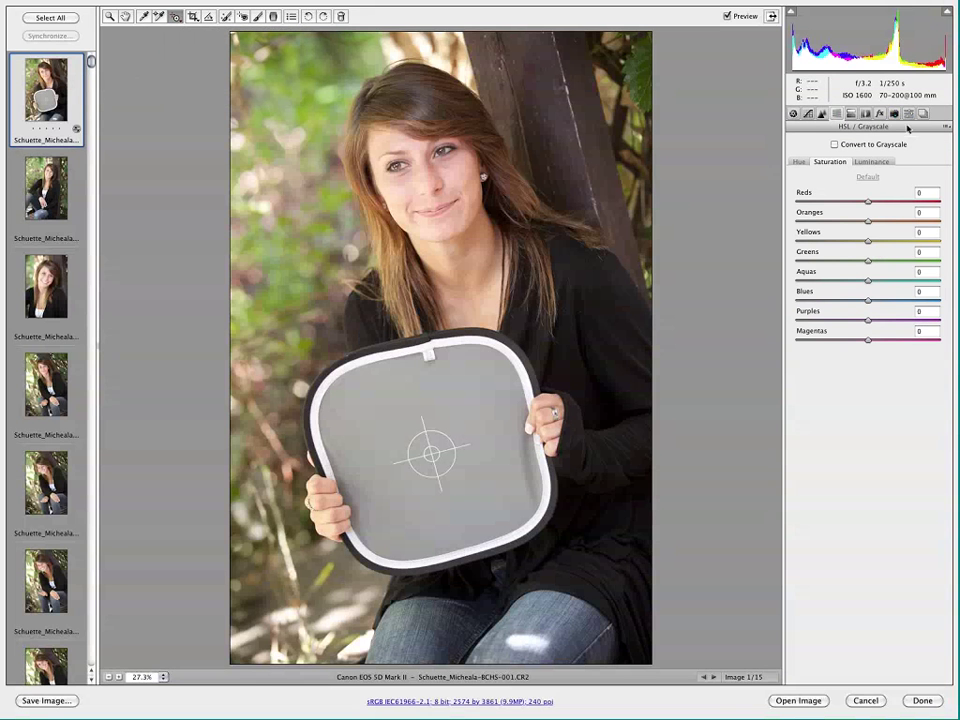
left_click(175, 18)
left_click(175, 18)
left_click_drag(319, 123, 324, 70)
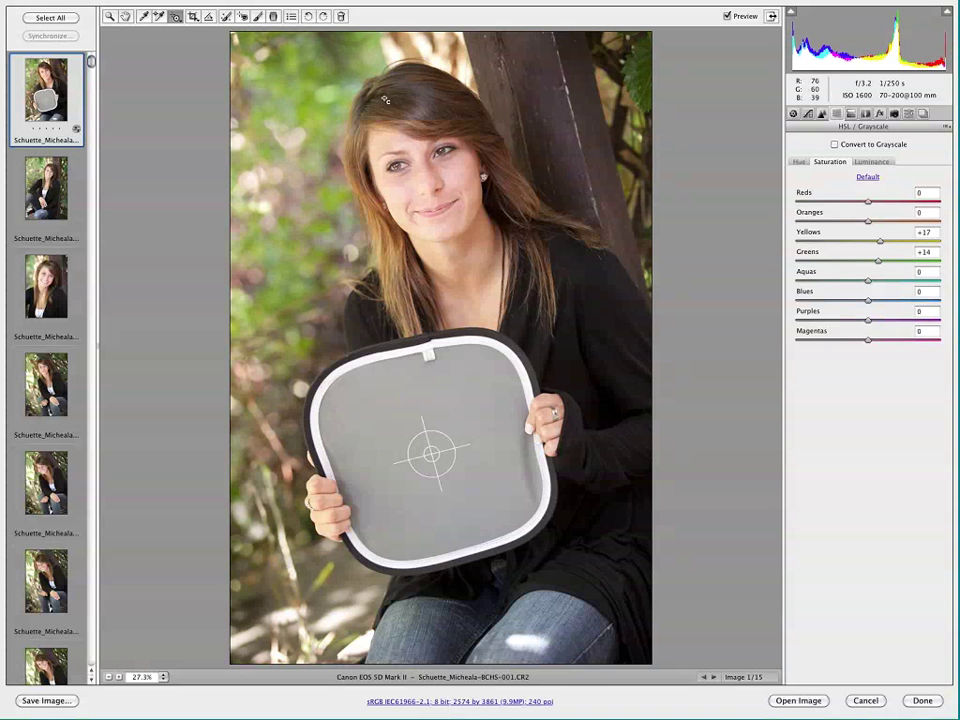
Step: Reset the Yellows and Greens saturation to 0
double_click(879, 243)
key("Tab")
type("0")
Step: Set the Targeted Adjustment tool back to Parametric Curve and return to the Basic adjustments
left_click(176, 16)
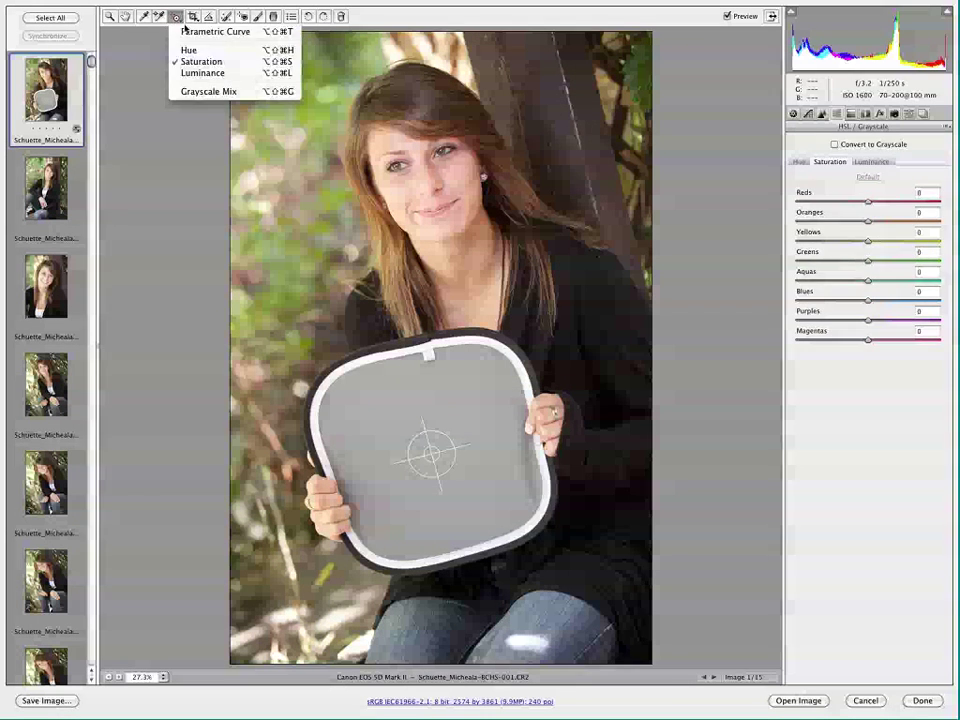
left_click(180, 28)
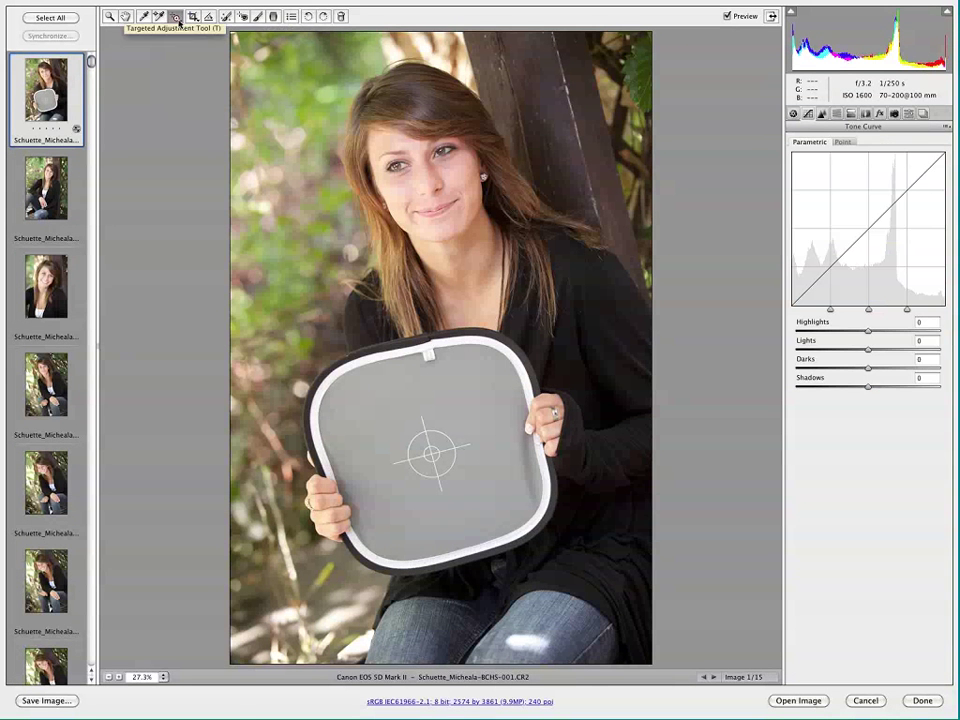
left_click(793, 113)
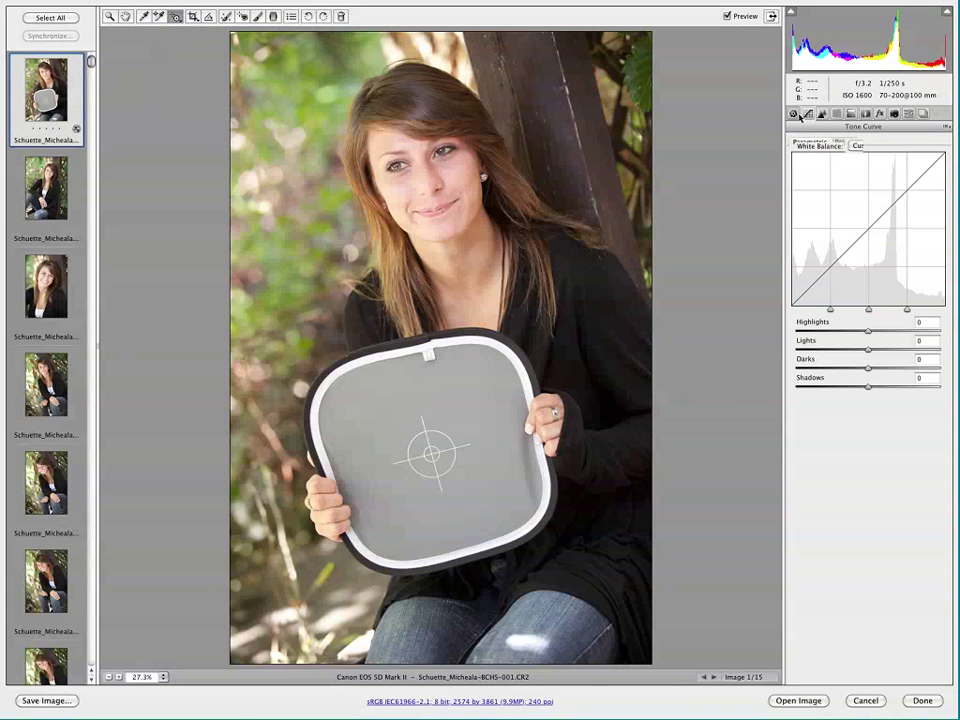
Step: Open the Crop tool's custom crop settings and check the available units, keeping Ratio
left_click(193, 16)
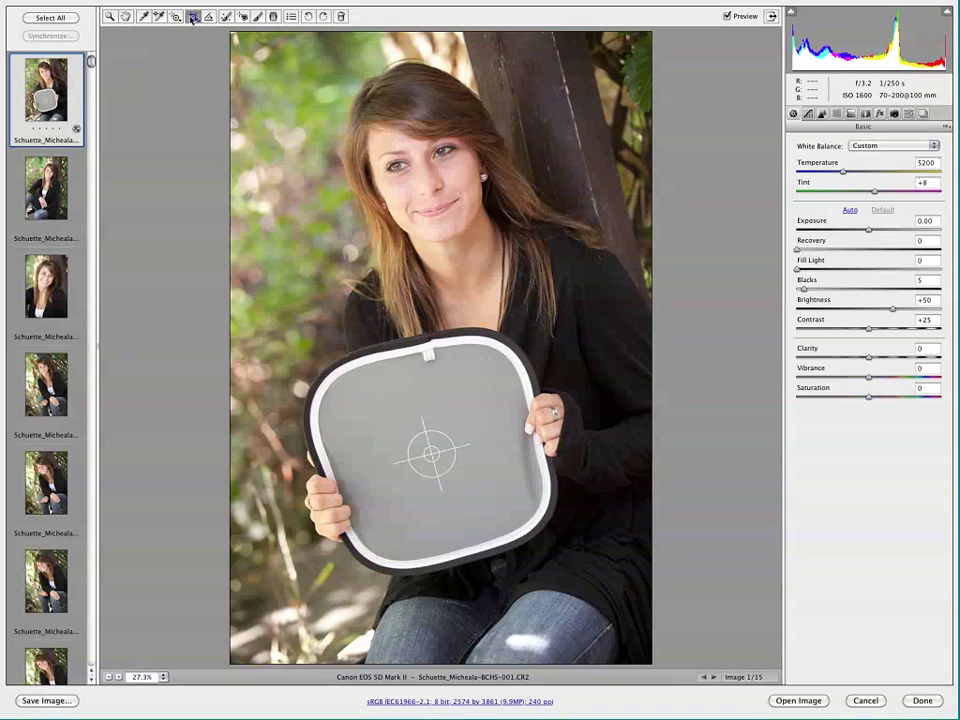
left_click(193, 16)
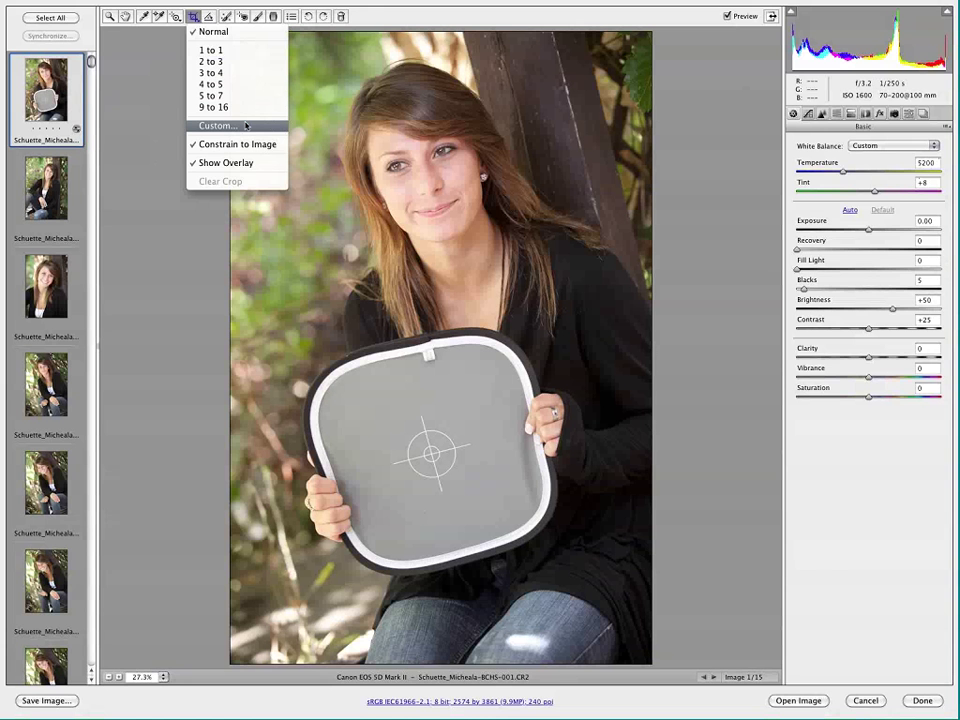
left_click(245, 125)
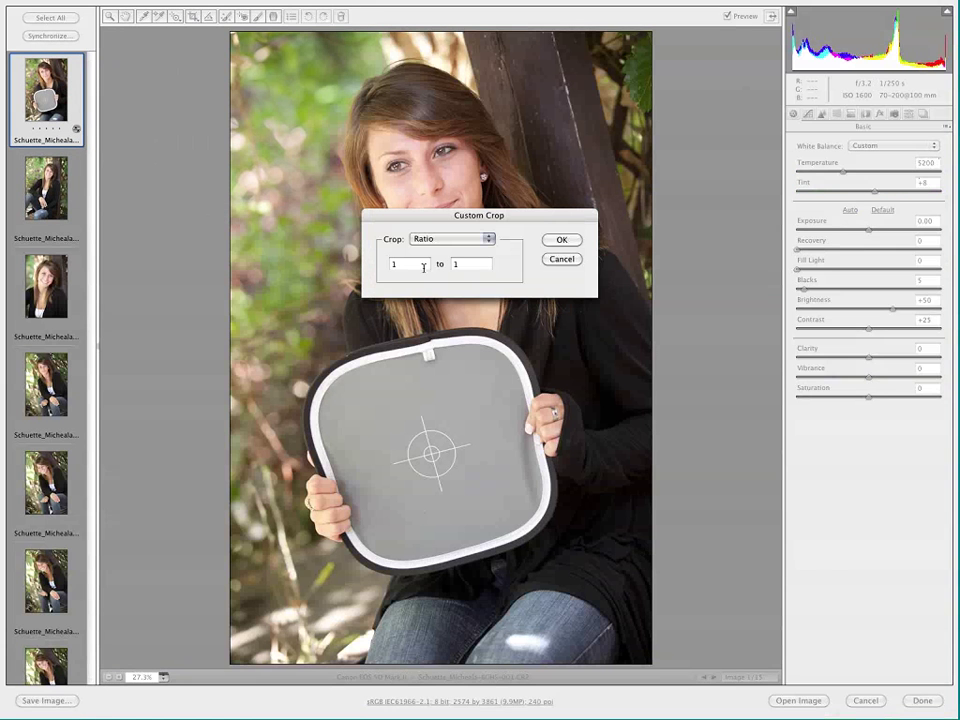
left_click(436, 240)
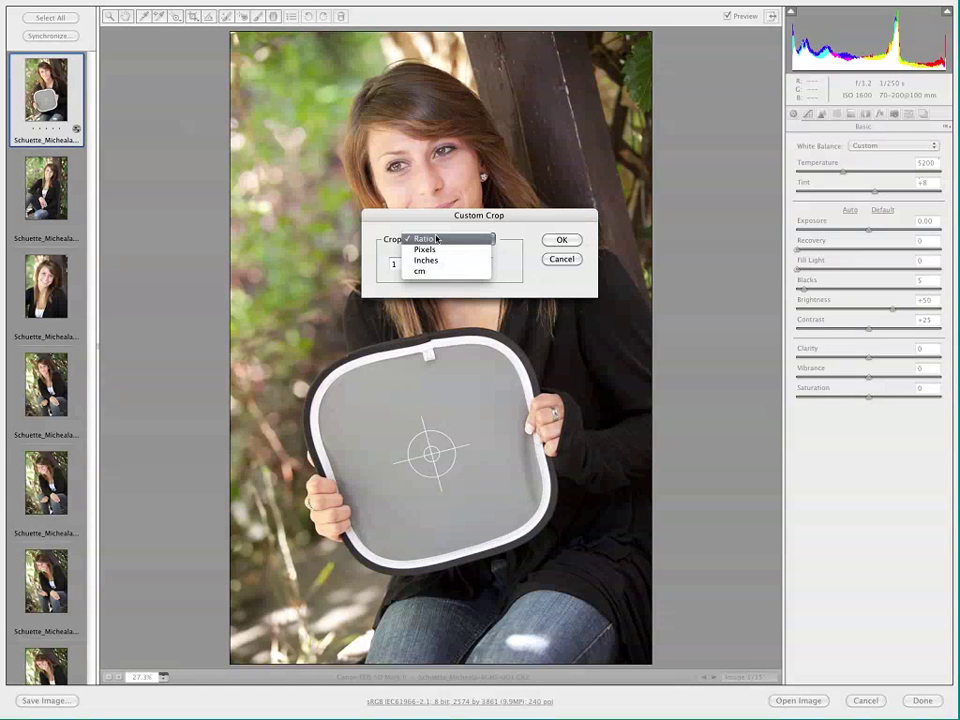
left_click(437, 238)
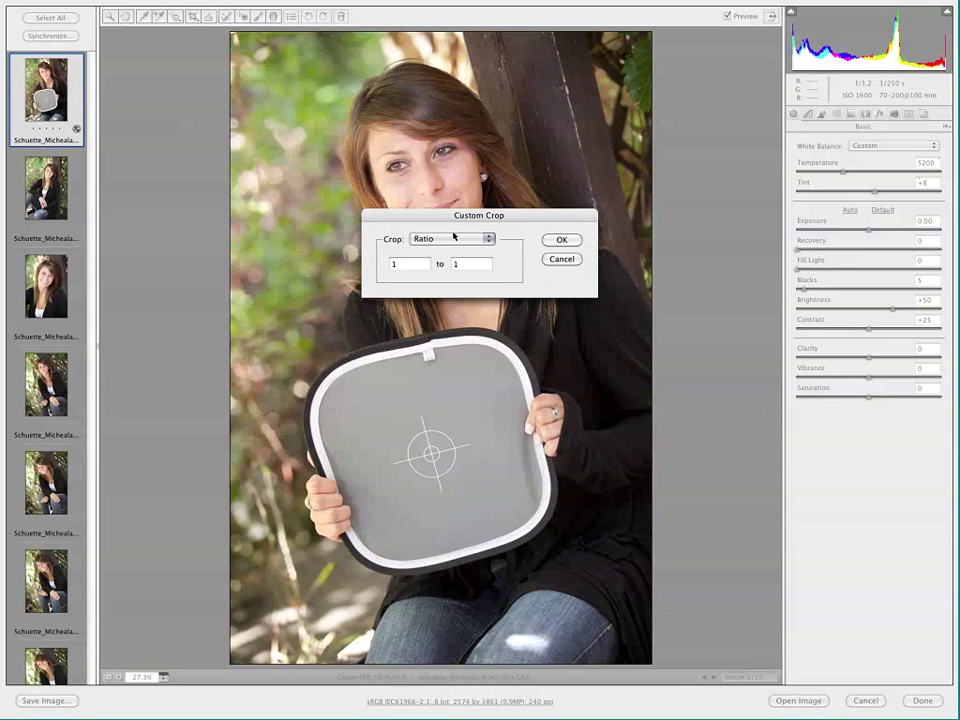
Step: Set the custom crop size to 10 by 30 inches and apply it to the Crop tool
double_click(417, 264)
left_click(428, 240)
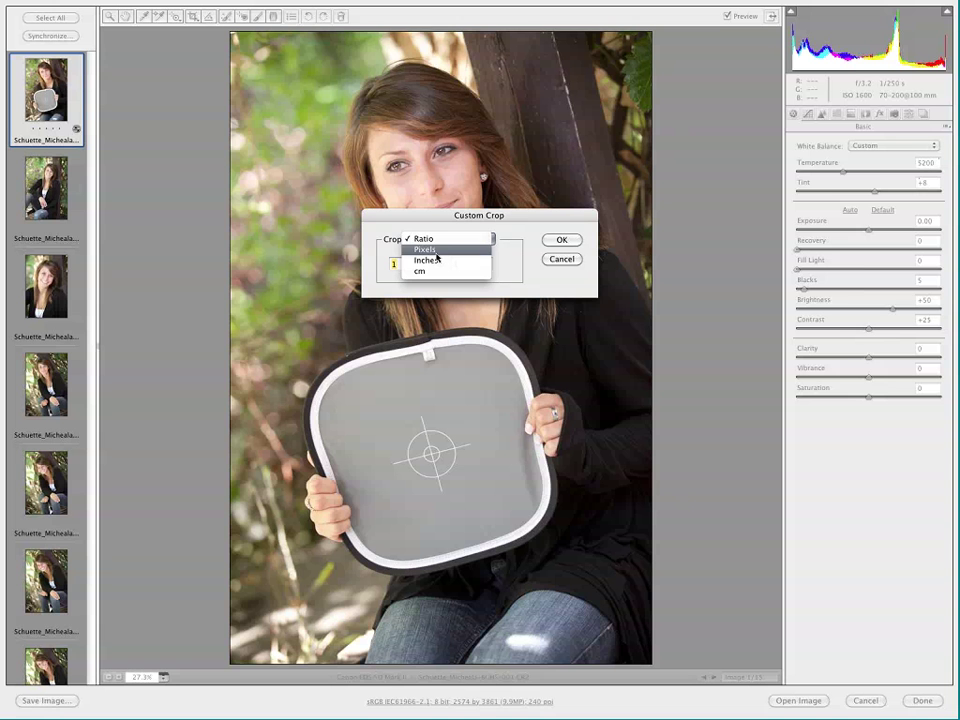
left_click(434, 260)
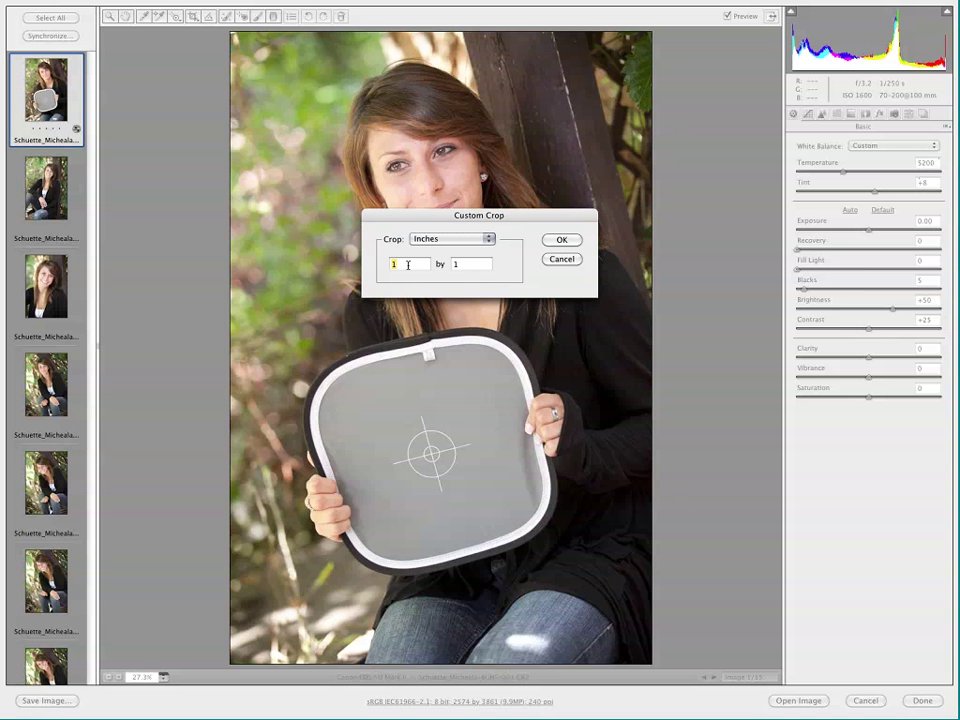
left_click(408, 264)
type("0")
key("Tab")
type("20")
left_click(549, 239)
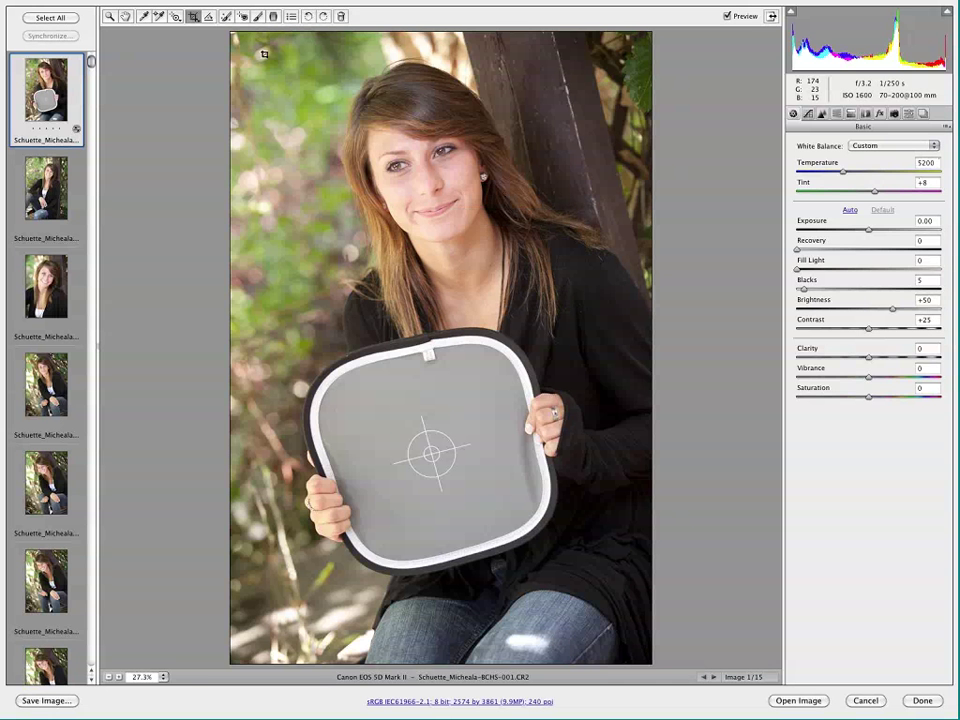
Step: Draw a tall 10 by 30 inch crop frame on the portrait and adjust its size and position around the face and gray card
left_click_drag(267, 48, 460, 632)
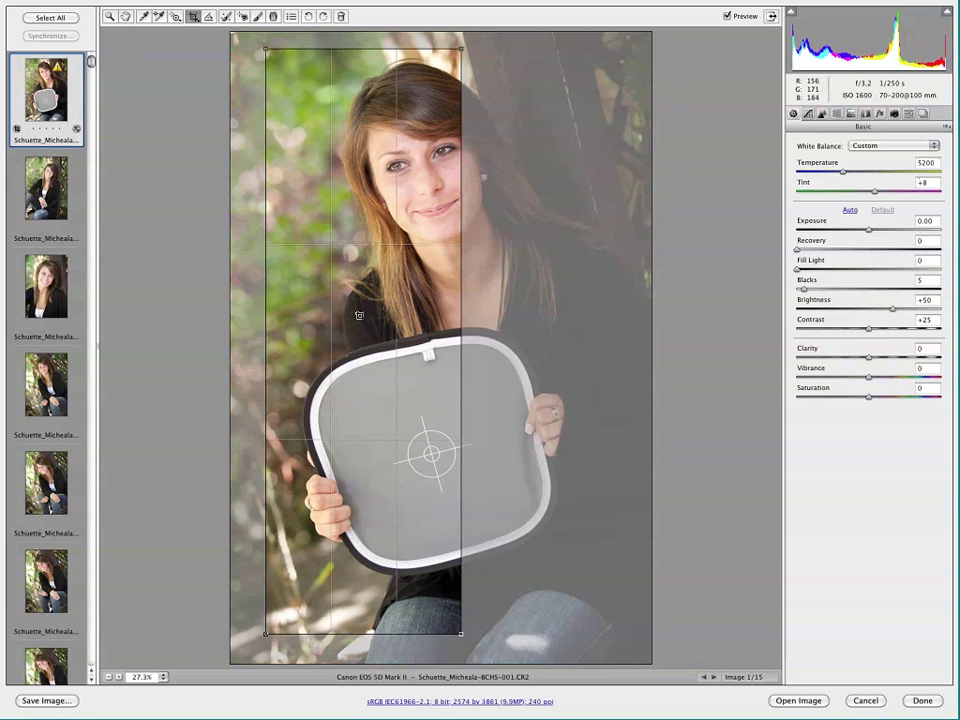
left_click_drag(365, 348, 412, 362)
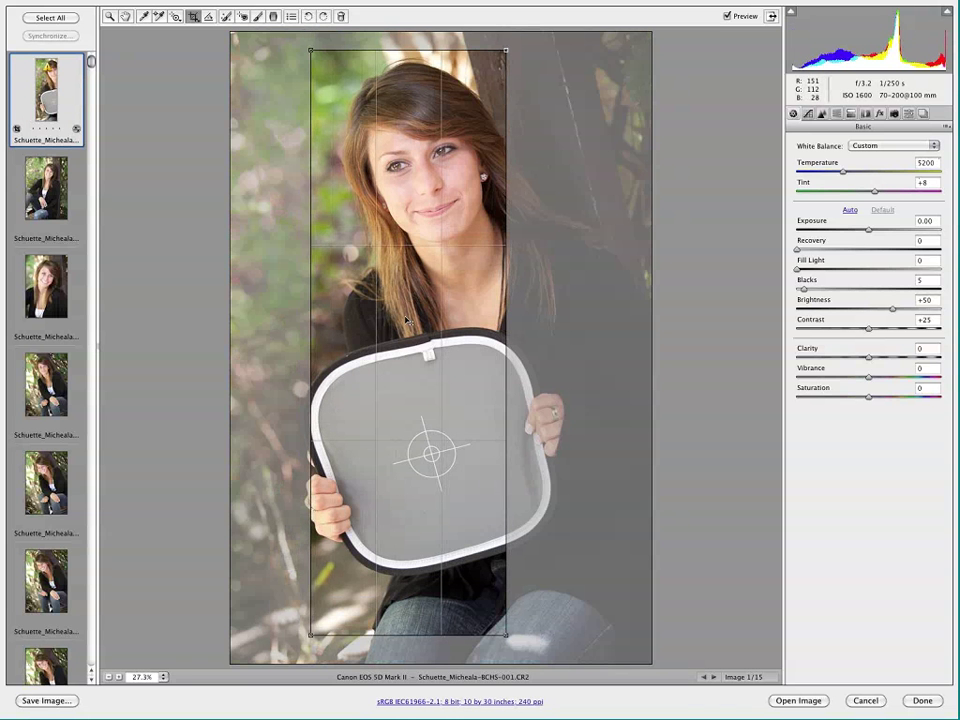
left_click_drag(461, 480, 535, 125)
left_click_drag(588, 212, 502, 623)
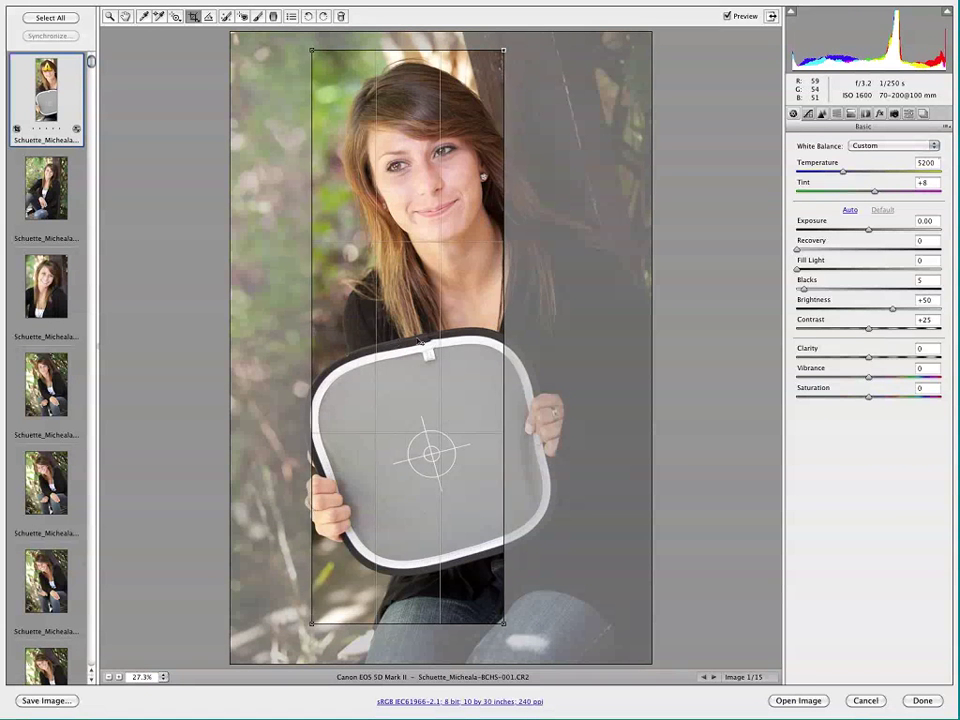
left_click_drag(399, 343, 414, 339)
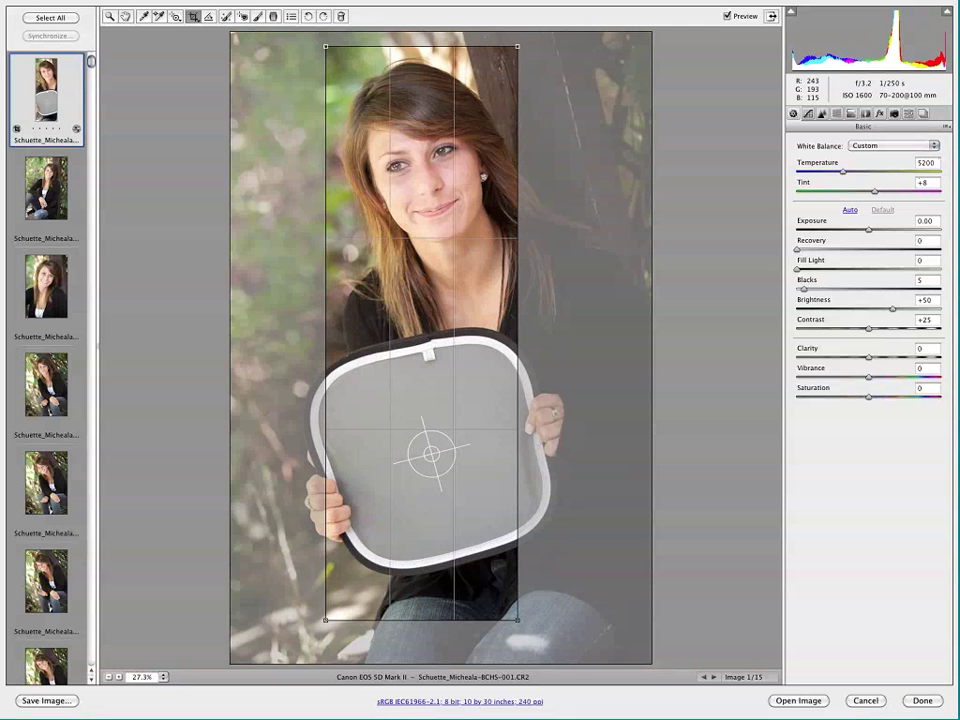
Step: Toggle the Show Overlay option for the grid inside the crop frame
right_click(412, 233)
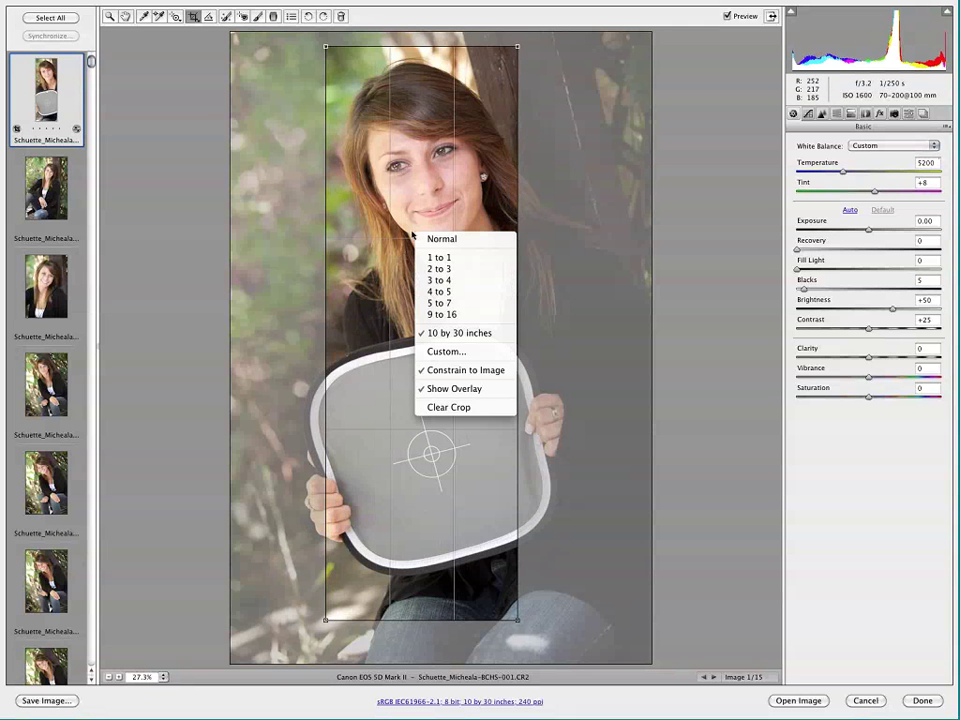
left_click(457, 390)
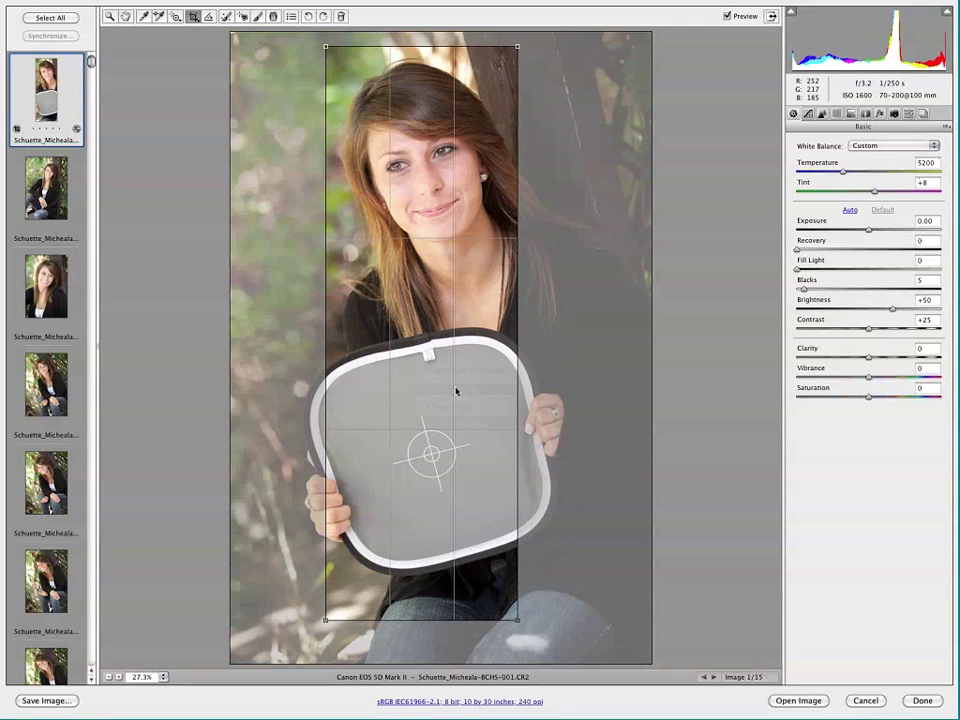
right_click(420, 304)
left_click(479, 464)
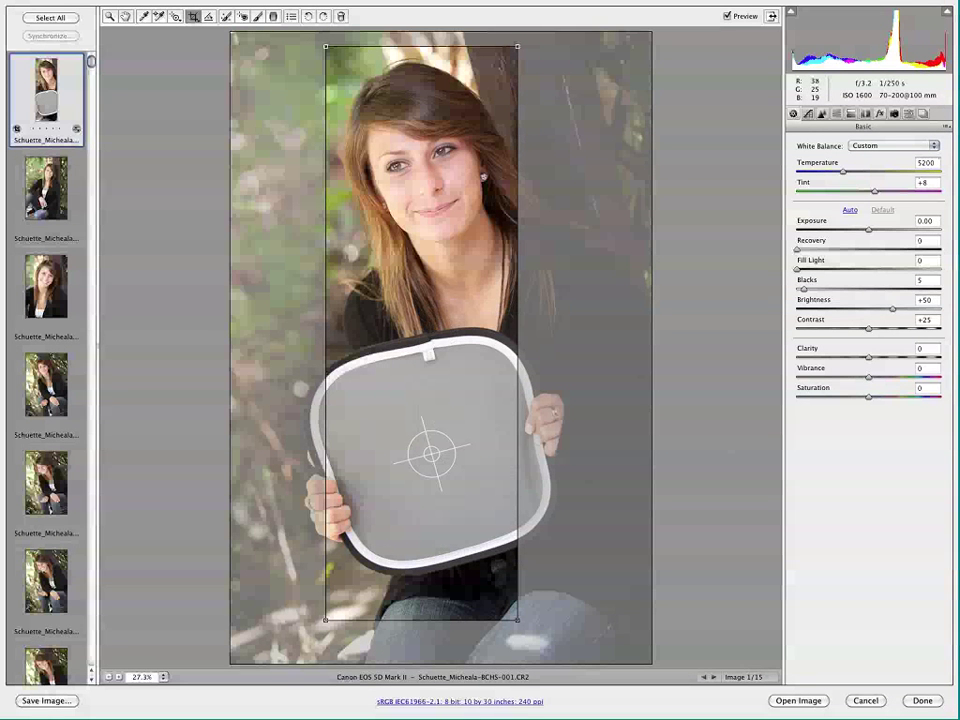
Step: Set the crop ratio to 4 to 5, enlarge the frame to the portrait's full width and centre it vertically
left_click(194, 17)
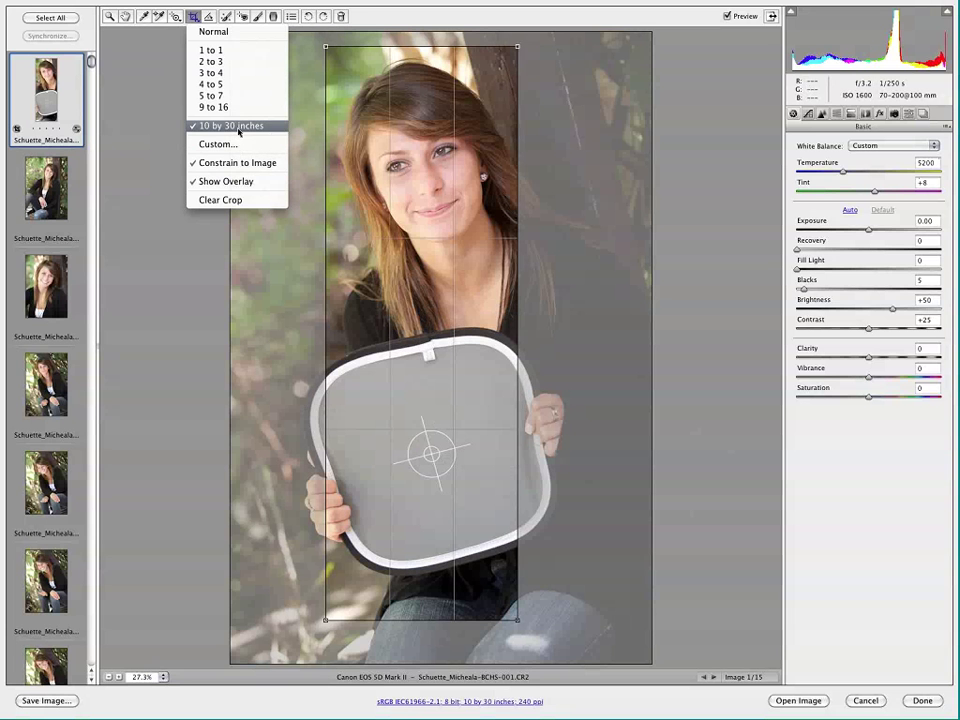
left_click(212, 84)
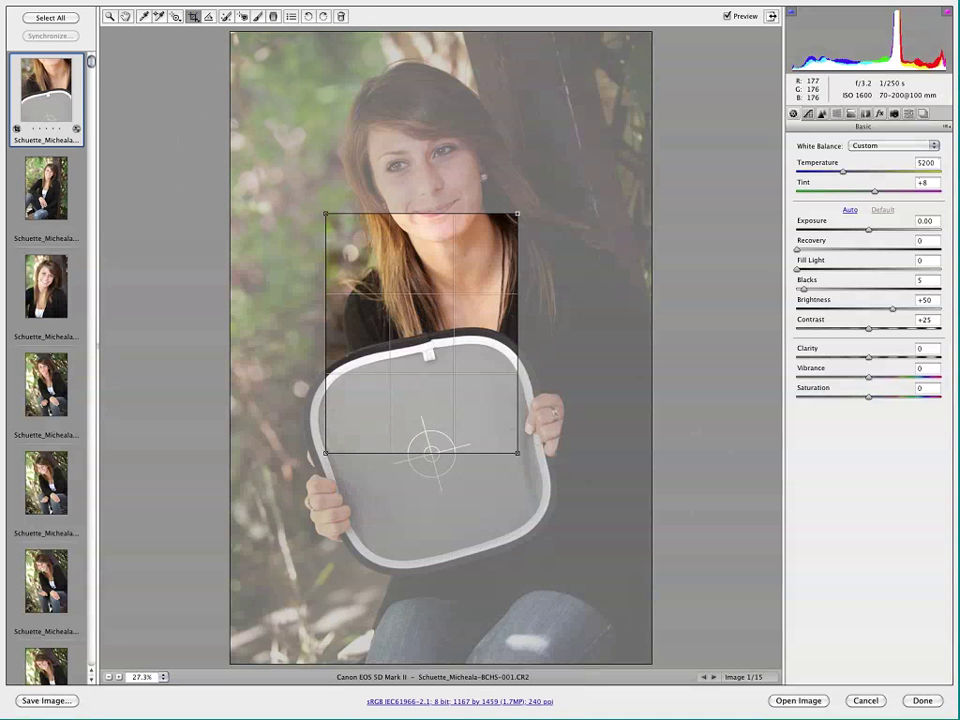
left_click_drag(230, 31, 652, 558)
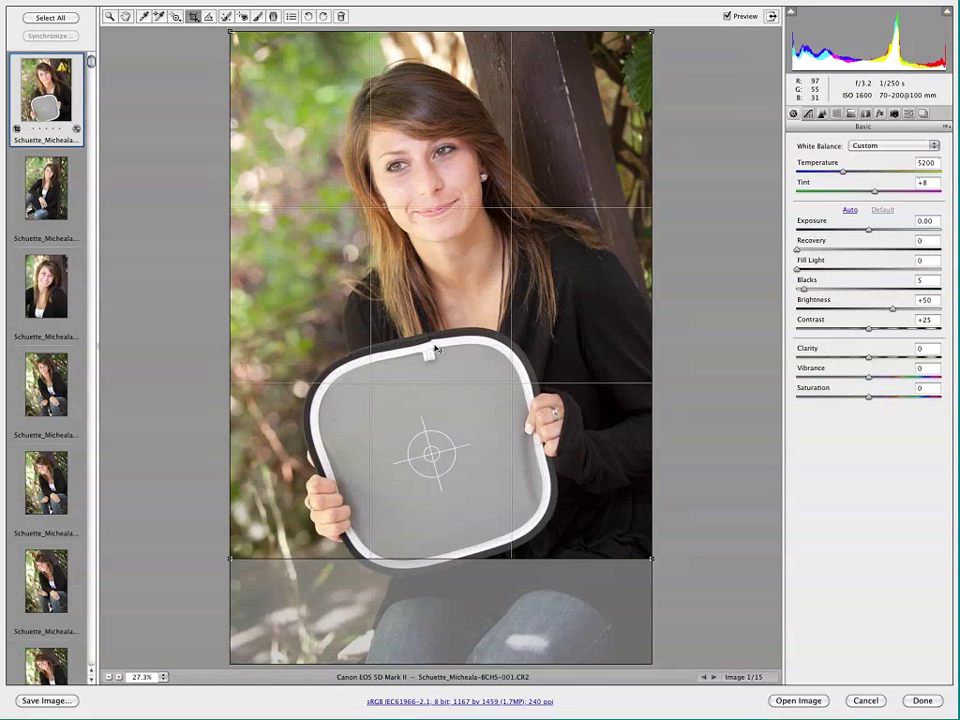
left_click_drag(436, 295, 436, 348)
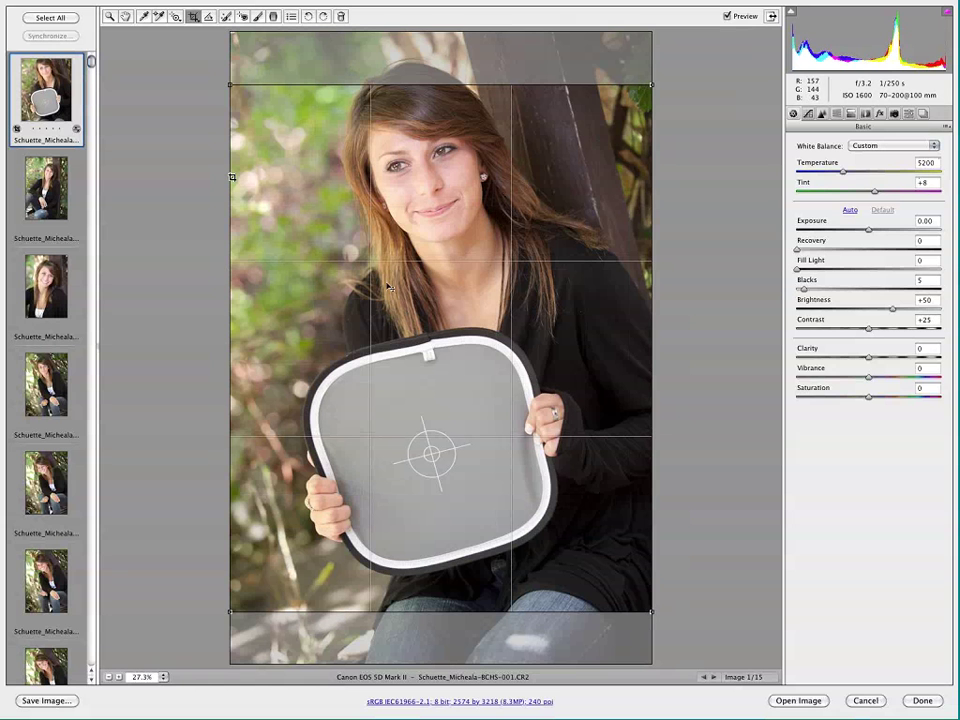
Step: Clear the 4 to 5 crop and set the Crop tool to Normal
left_click(193, 17)
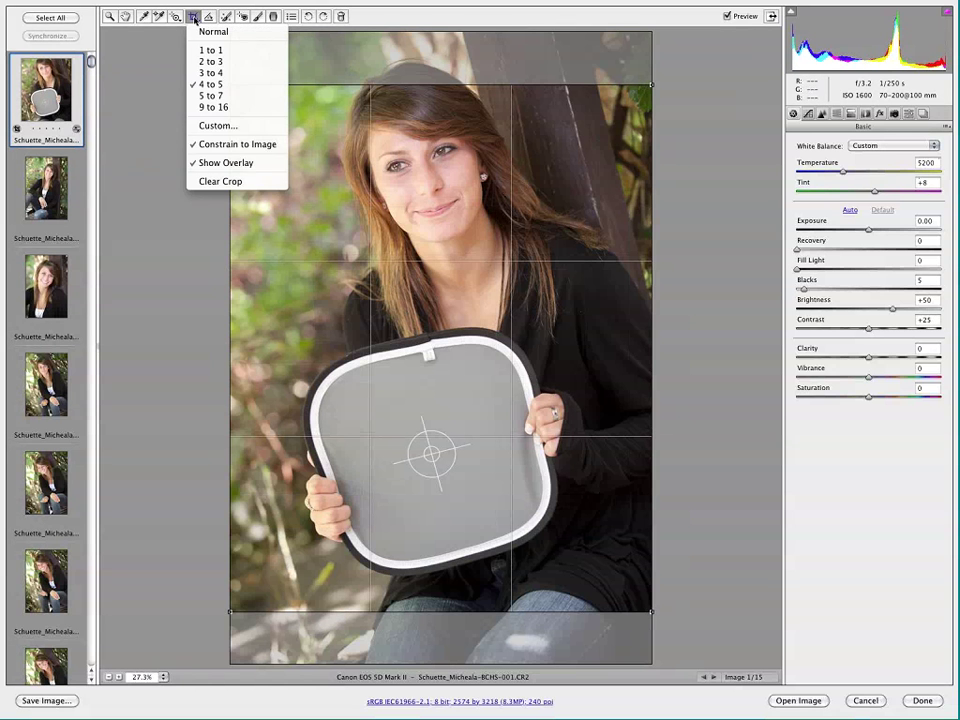
left_click(220, 182)
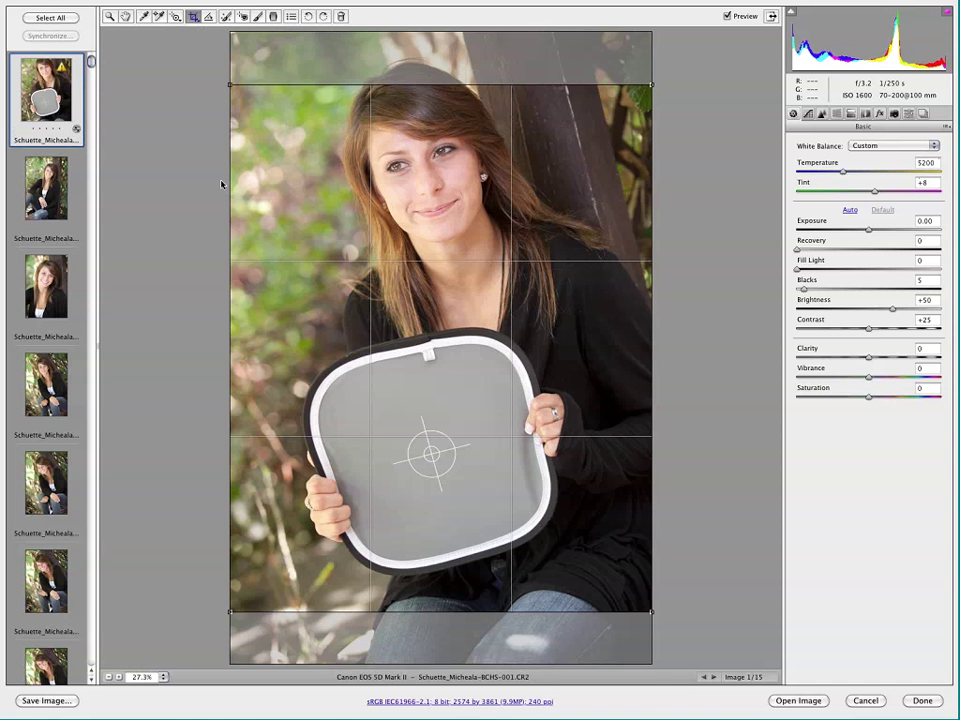
left_click(195, 17)
left_click(200, 30)
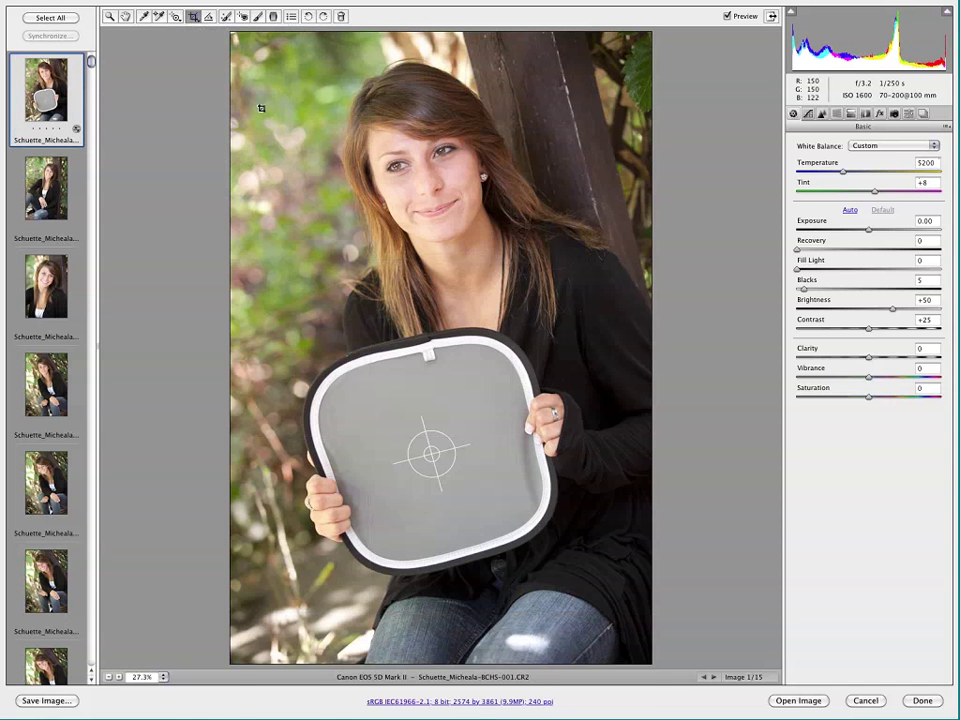
Step: Draw an unconstrained crop around the face, reshape it into a landscape frame of about 2193 by 1233 pixels, and clear it
left_click_drag(285, 90, 397, 287)
left_click_drag(332, 218, 366, 211)
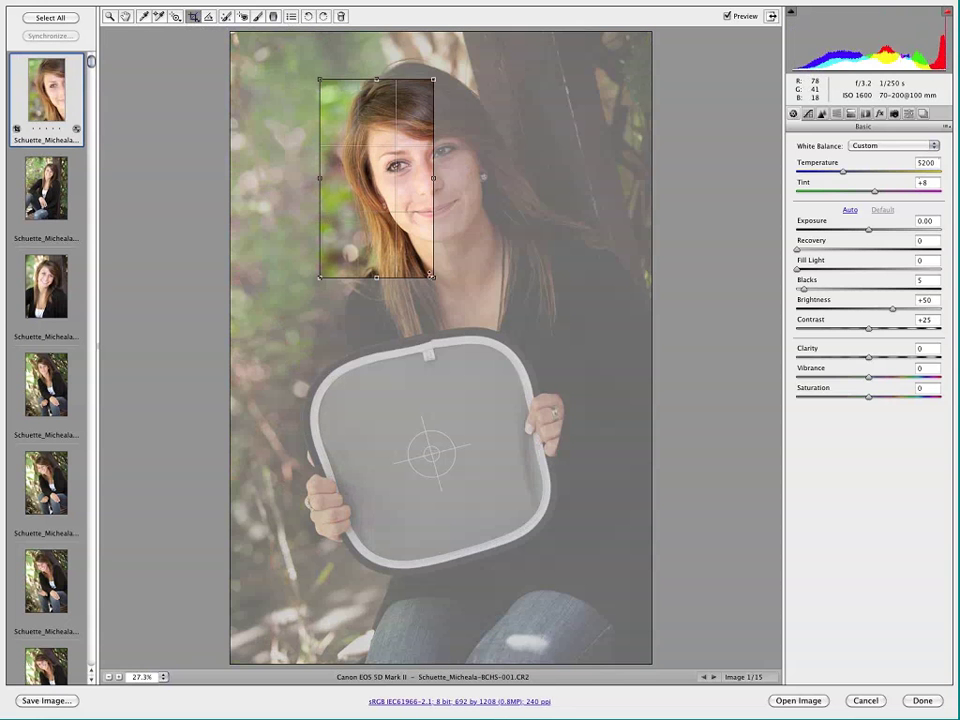
left_click_drag(435, 279, 609, 300)
left_click_drag(641, 259, 645, 256)
left_click_drag(591, 230, 565, 259)
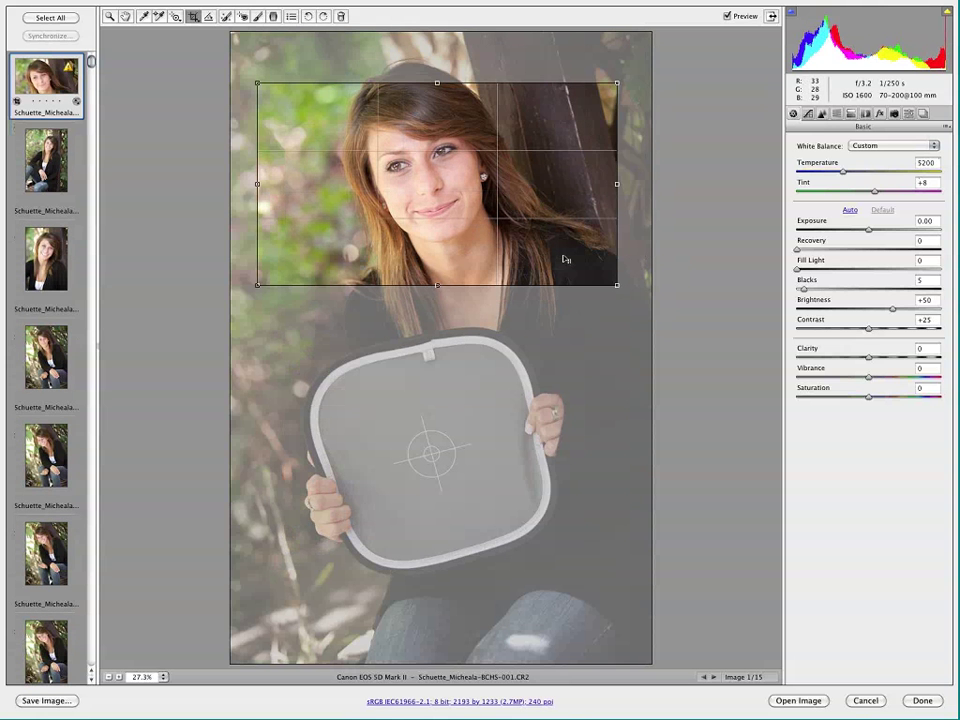
left_click(193, 17)
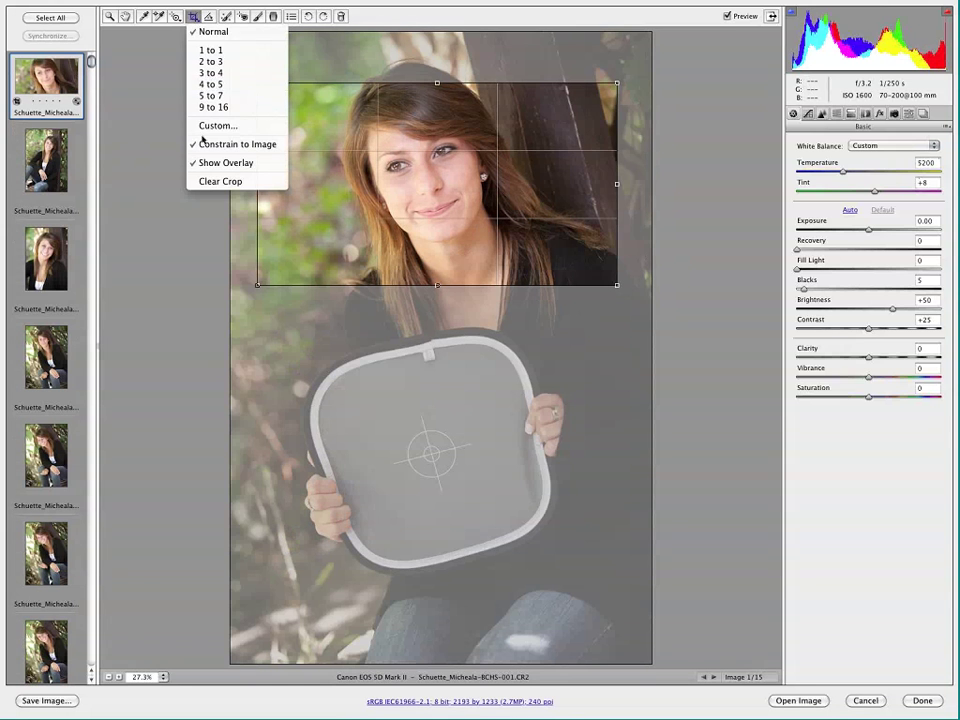
left_click(220, 181)
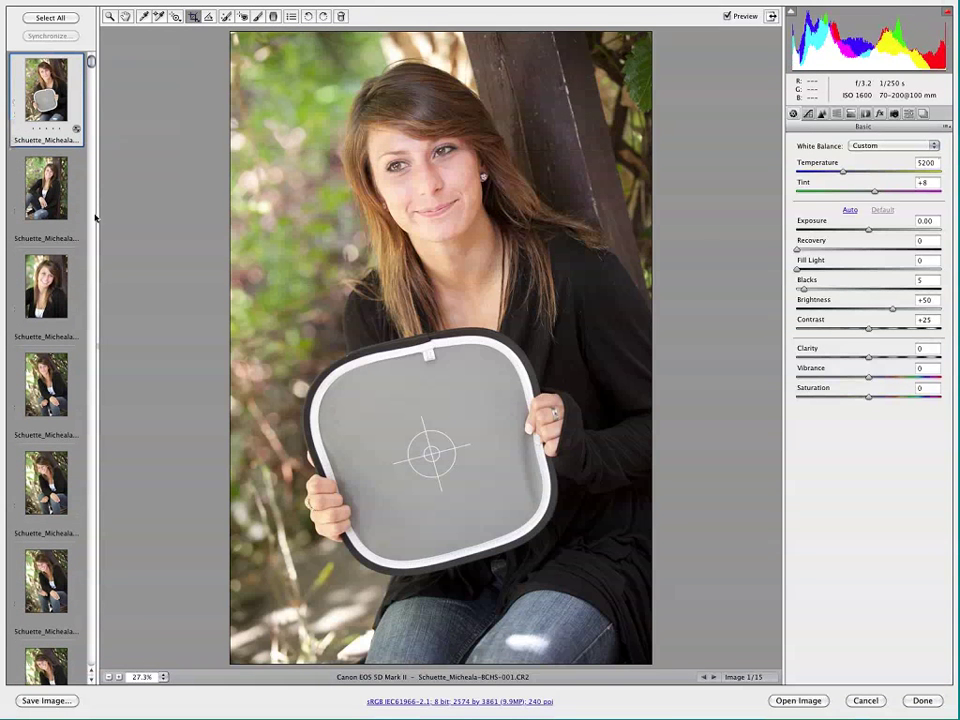
Step: Straighten the portrait along the gray card's upper edge, try shortening the rotated crop to above the card, and undo that shortening
left_click(209, 17)
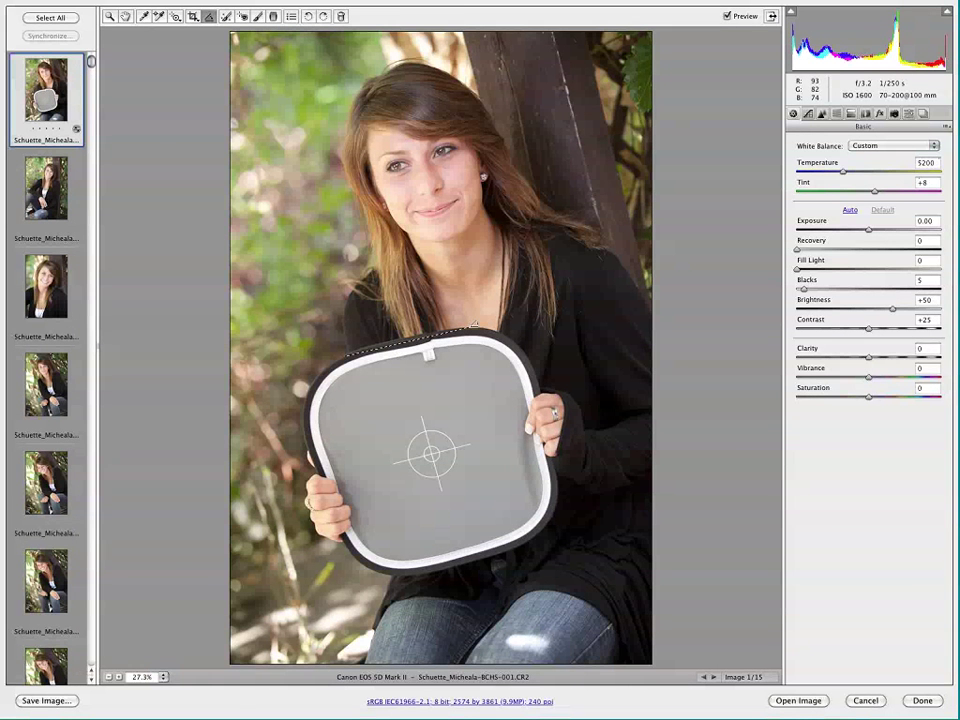
left_click_drag(345, 352, 474, 325)
key("c")
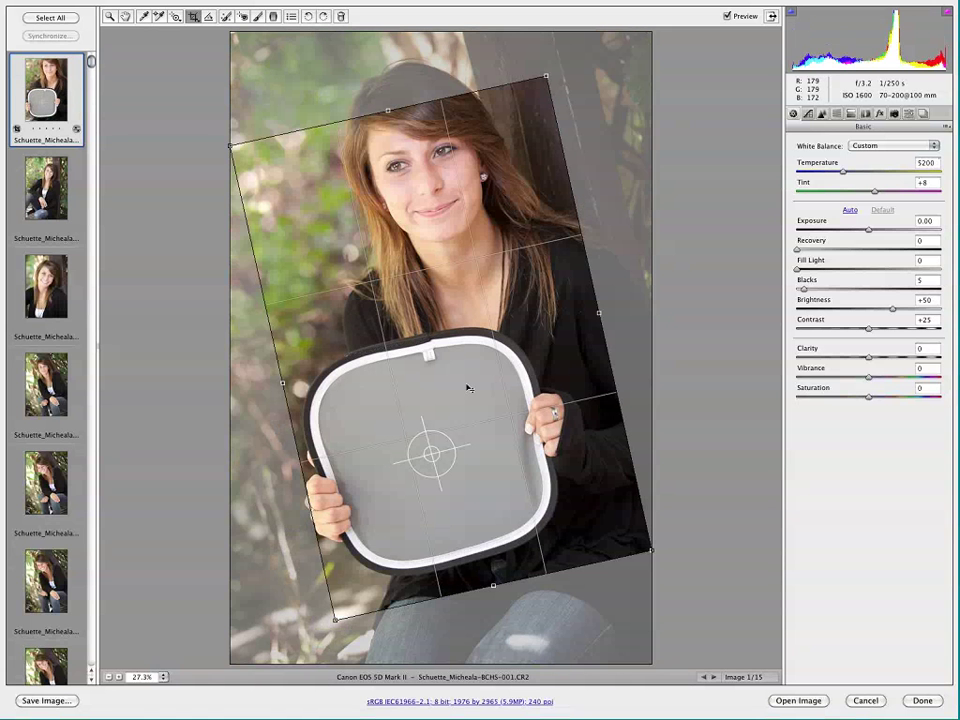
left_click_drag(492, 588, 437, 341)
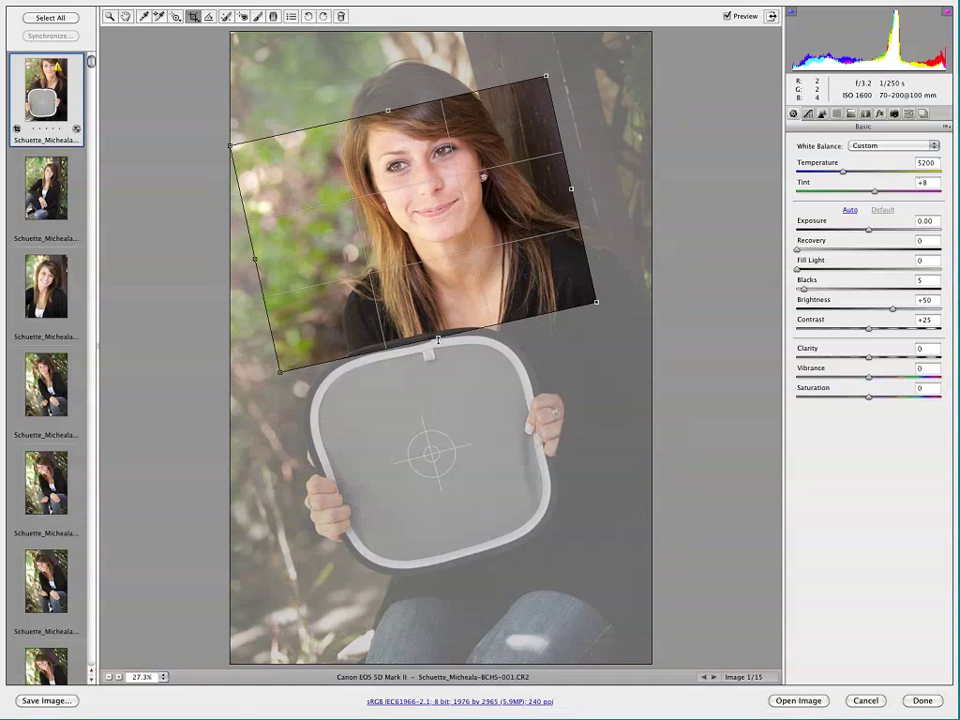
key("ctrl+z")
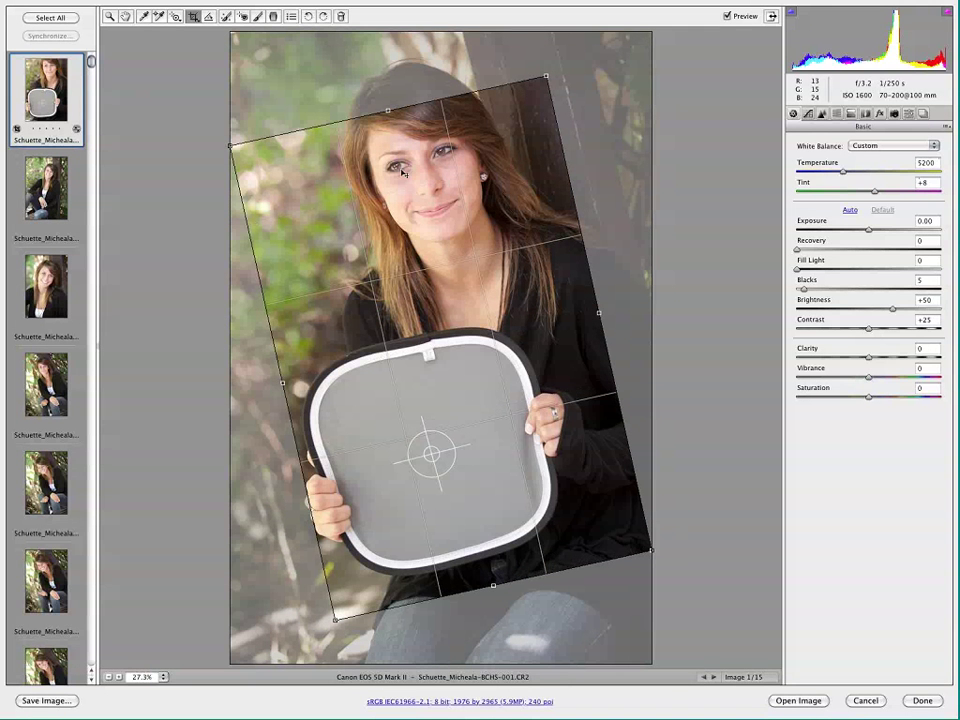
Step: Straighten the portrait along different lines across the face, including the line through the eyes, and clear the resulting crop
key("a")
left_click_drag(436, 188, 348, 170)
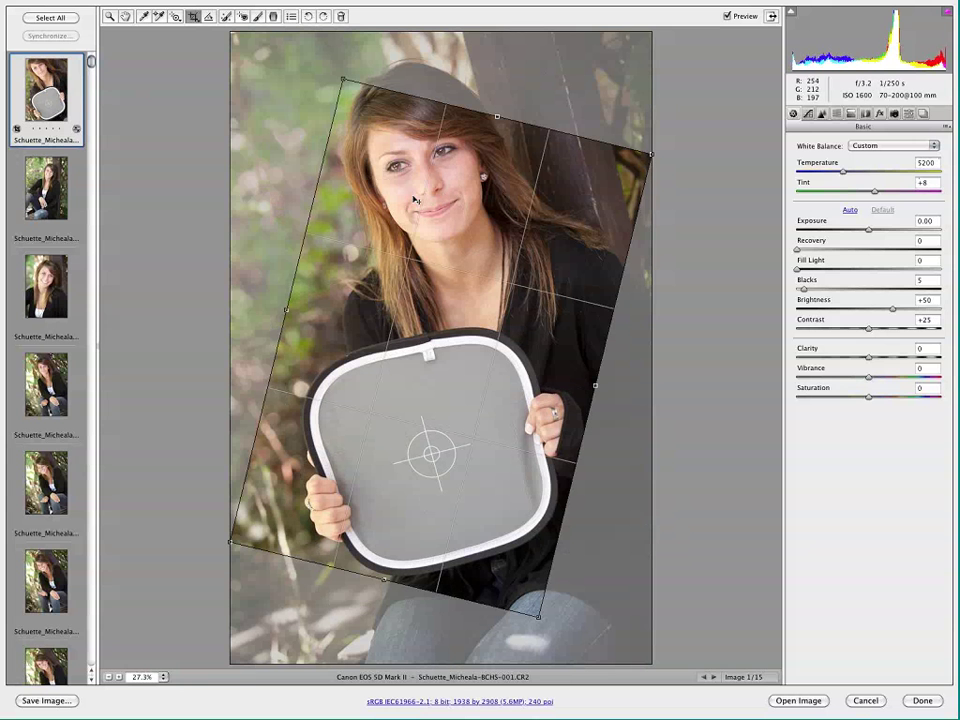
key("a")
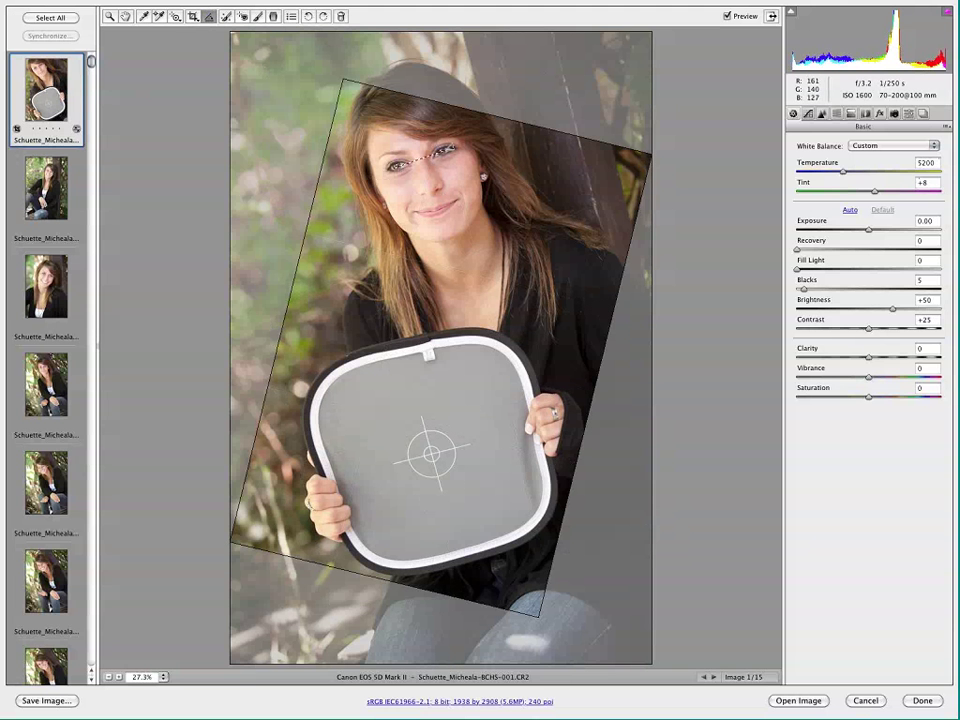
left_click_drag(452, 147, 350, 157)
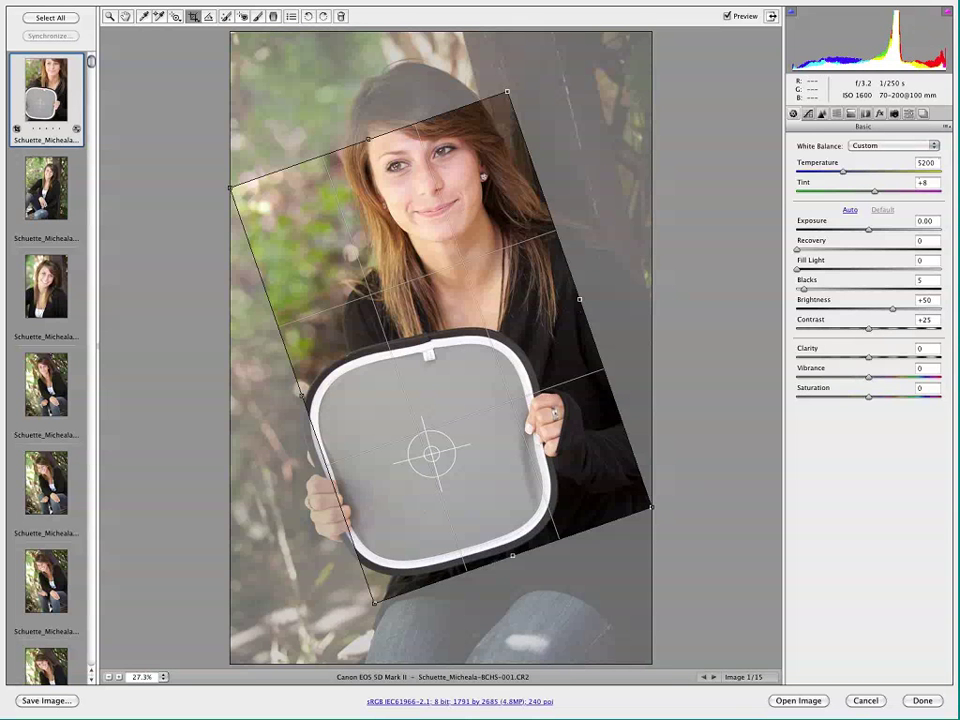
left_click(210, 19)
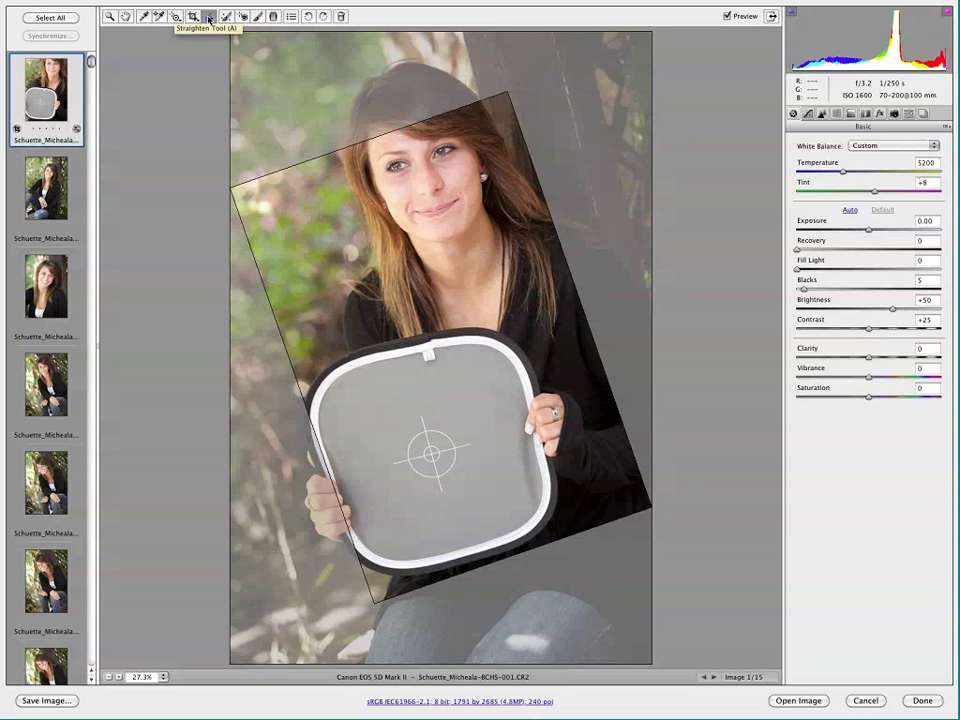
left_click(193, 17)
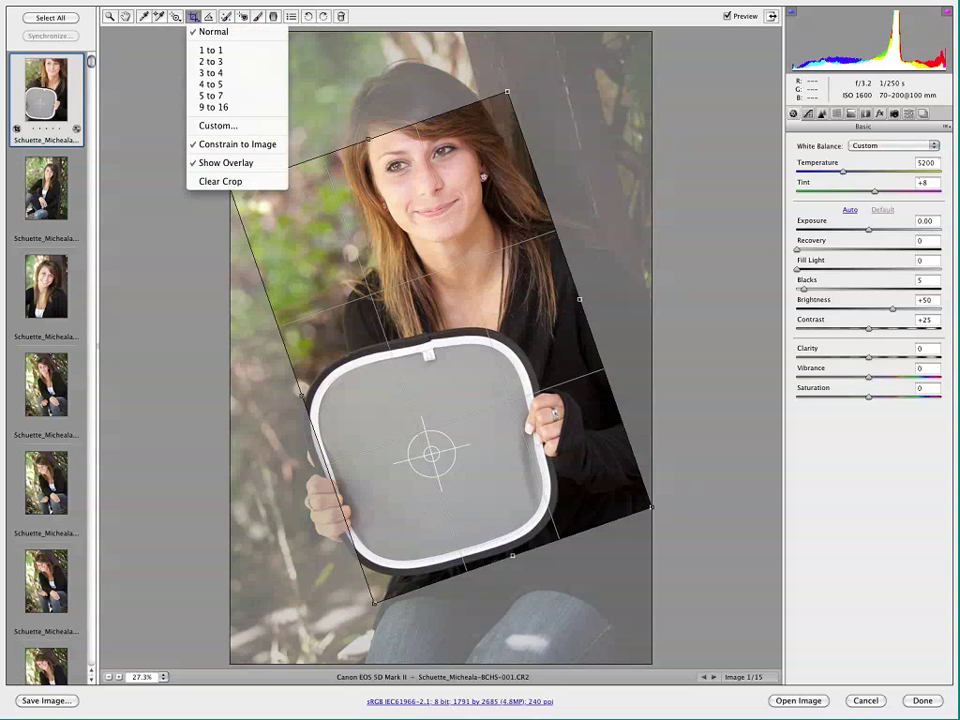
left_click(243, 182)
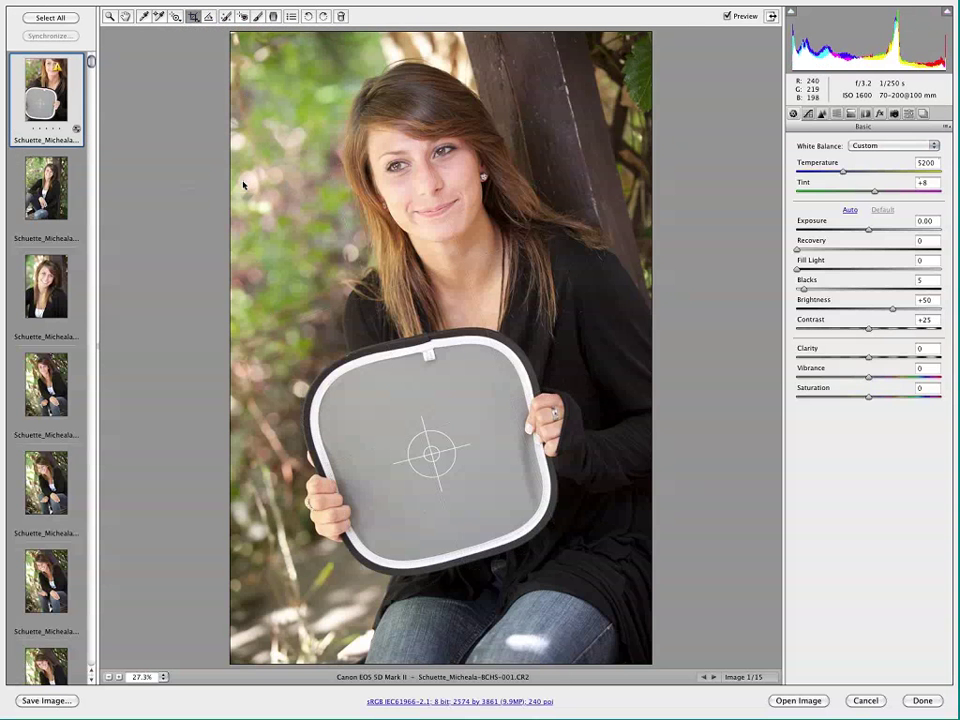
Step: Heal a small spot on the gray card near the white tag with Spot Removal, sampling from the clean gray beside it
left_click(227, 17)
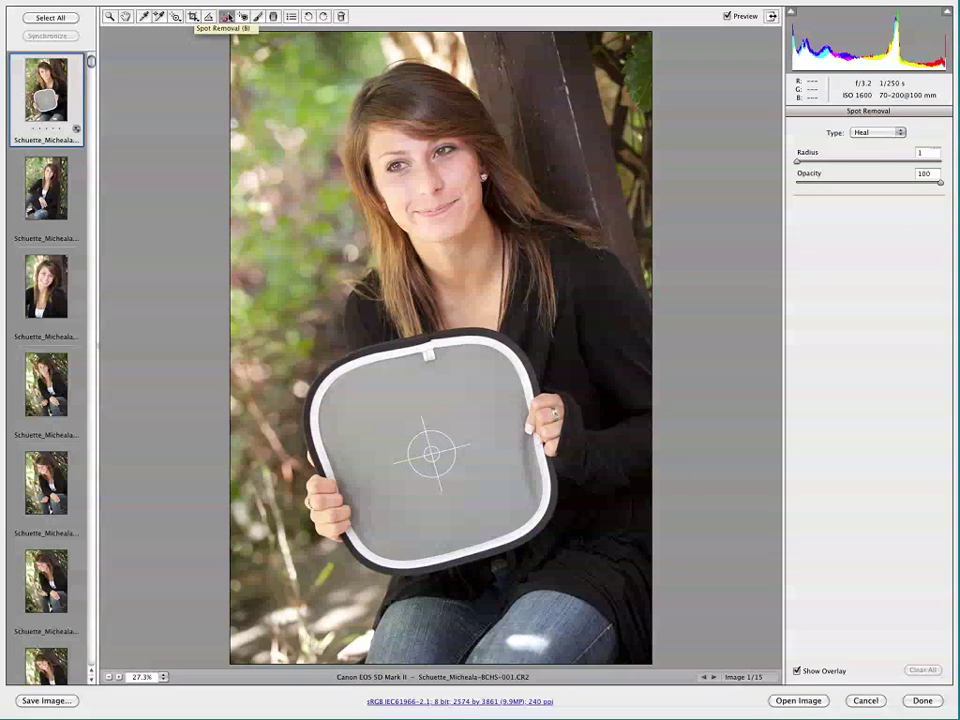
left_click(243, 17)
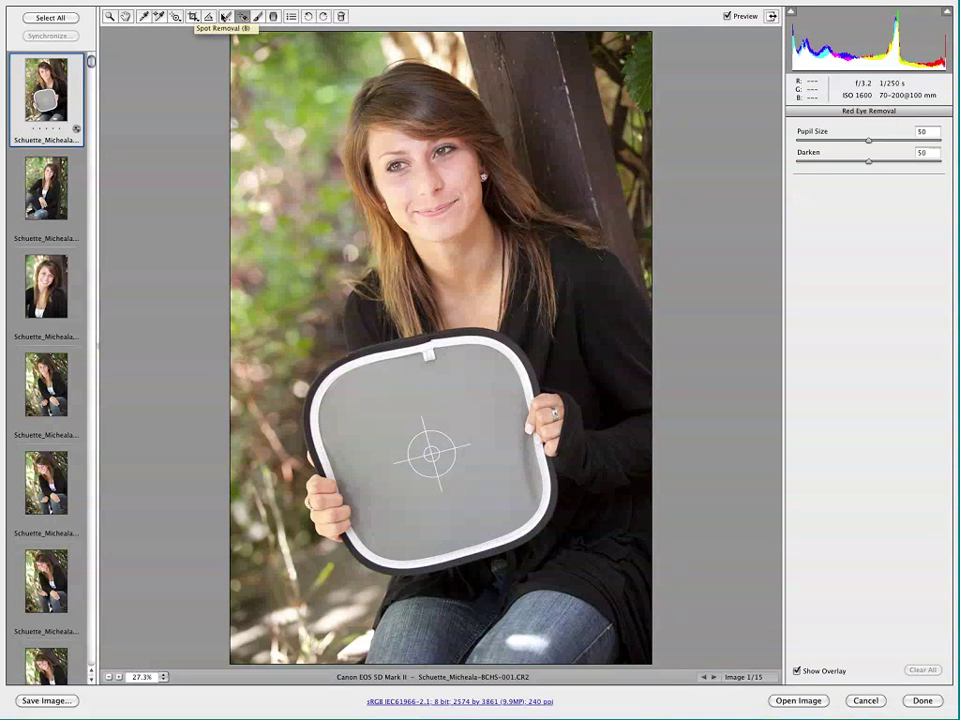
left_click(226, 18)
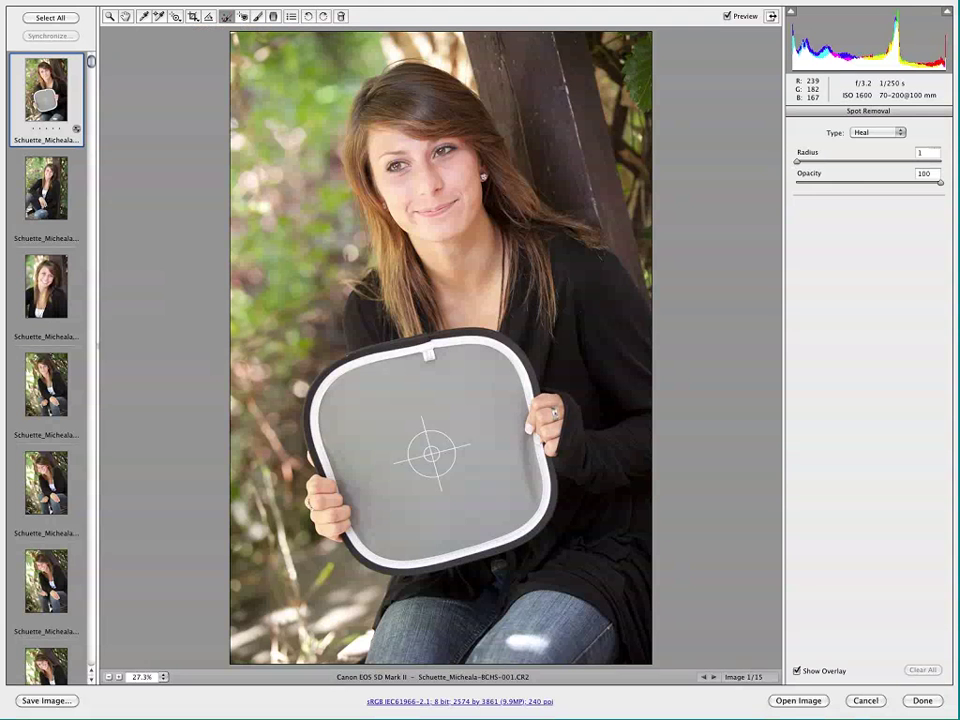
scroll(450, 330, "up", 5)
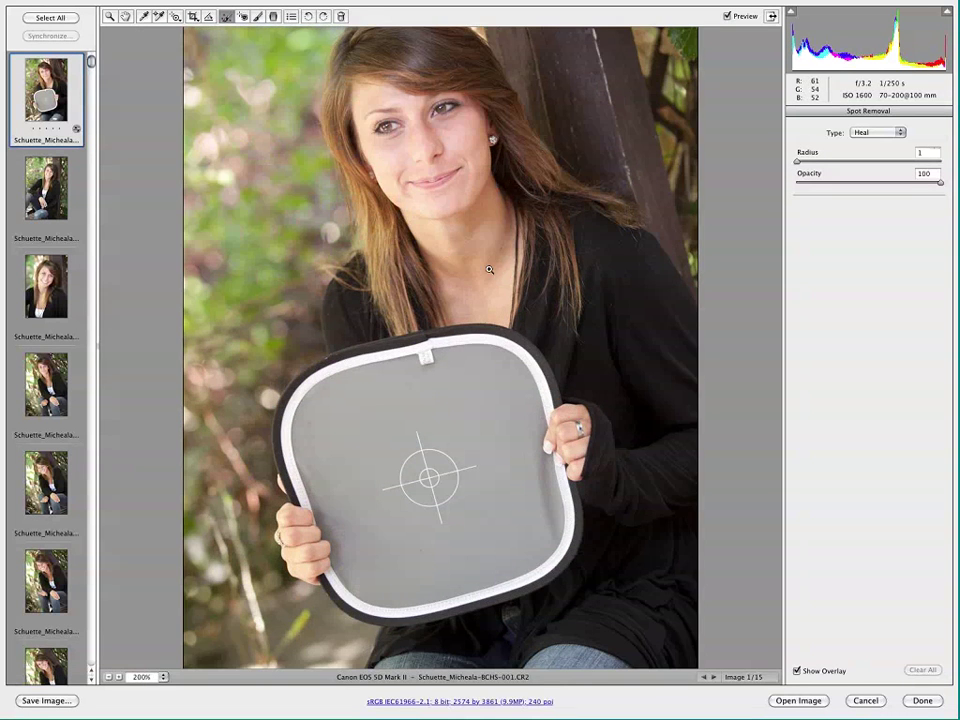
scroll(484, 270, "down", 5)
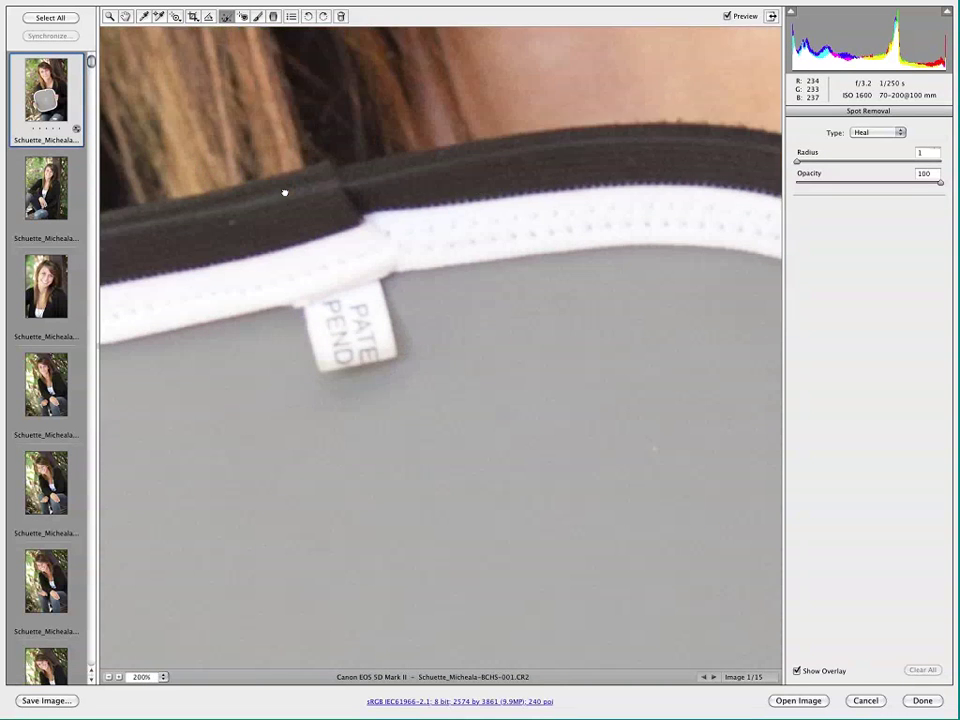
left_click(527, 286)
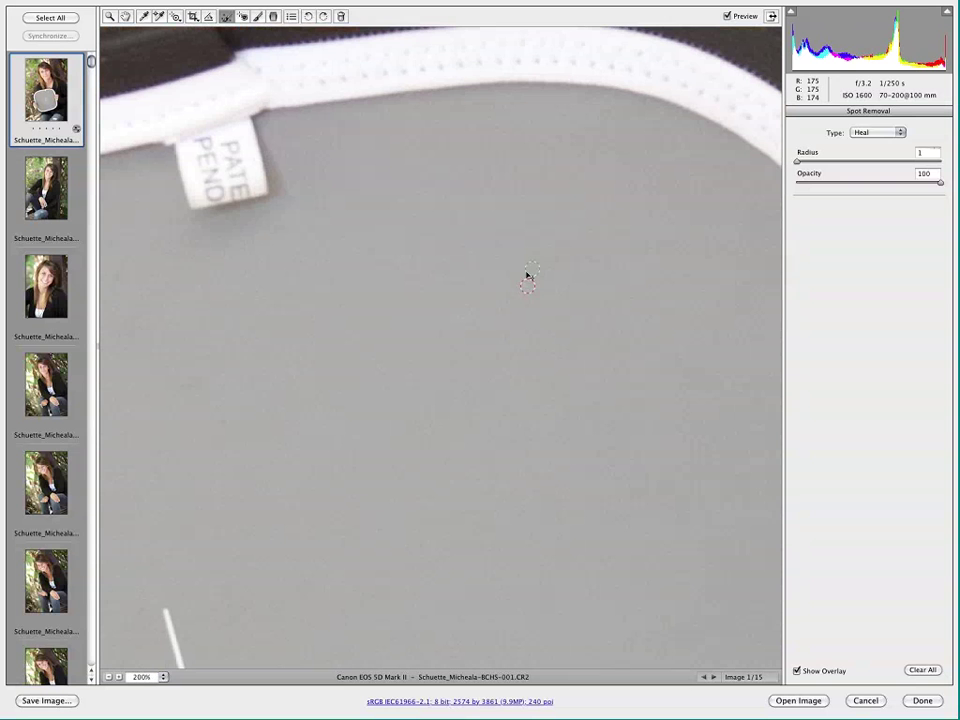
left_click_drag(527, 273, 557, 278)
Step: Heal the upper end of the crosshair's vertical line with three adjoining spots of about radius 3, sampling clean gray areas beside it
left_click_drag(232, 255, 389, 12)
left_click_drag(263, 275, 238, 225)
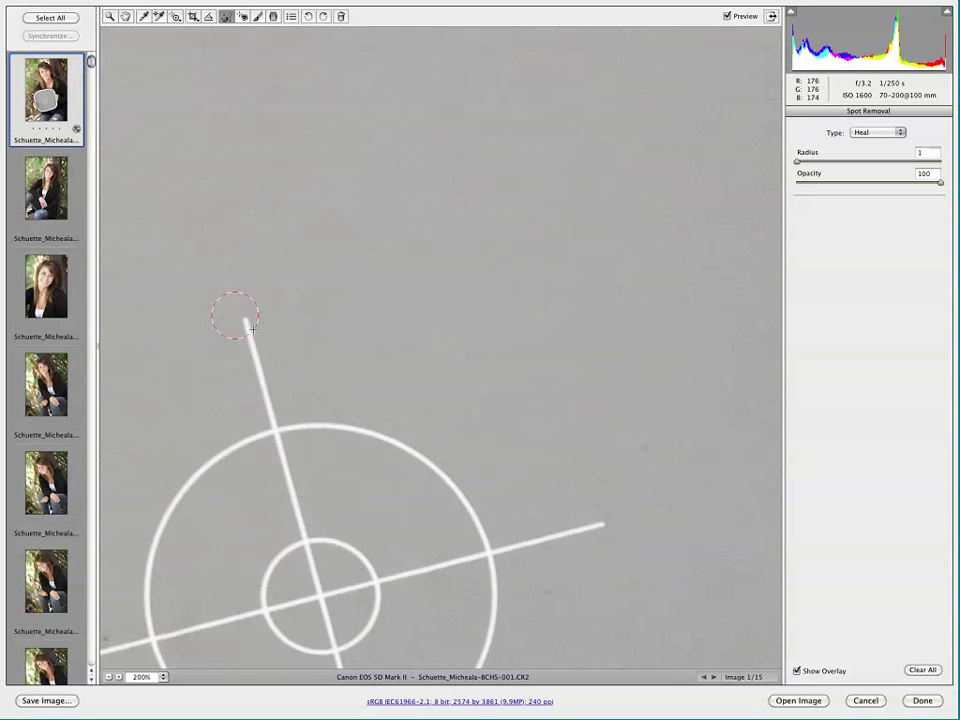
left_click(235, 315)
mouse_move(235, 315)
left_mouse_down()
mouse_move(251, 347)
mouse_move(416, 300)
left_mouse_up()
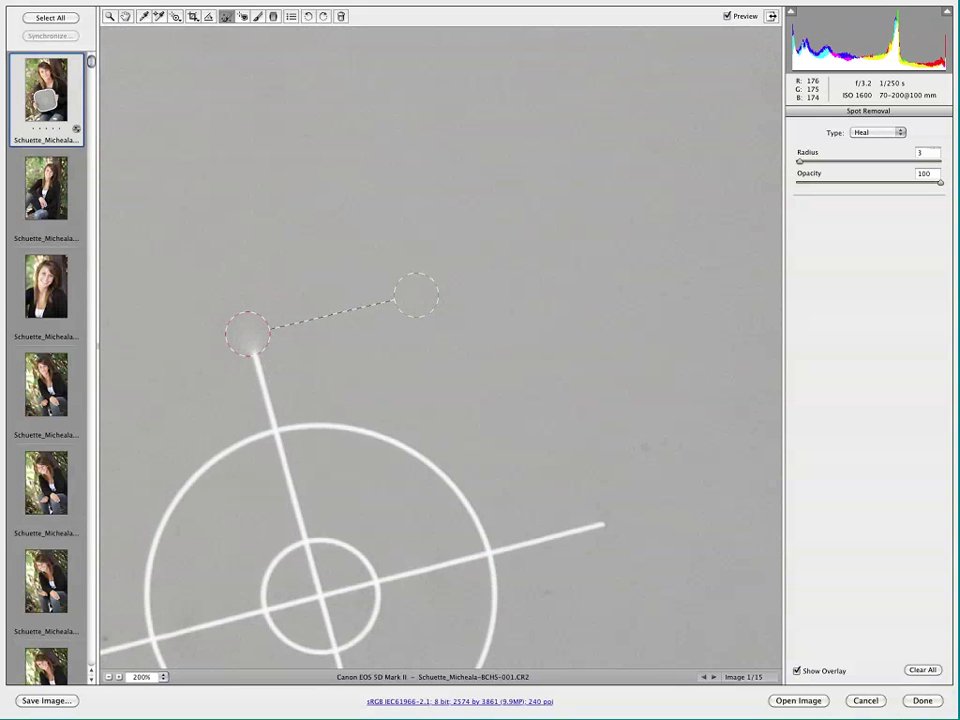
left_click_drag(249, 357, 336, 349)
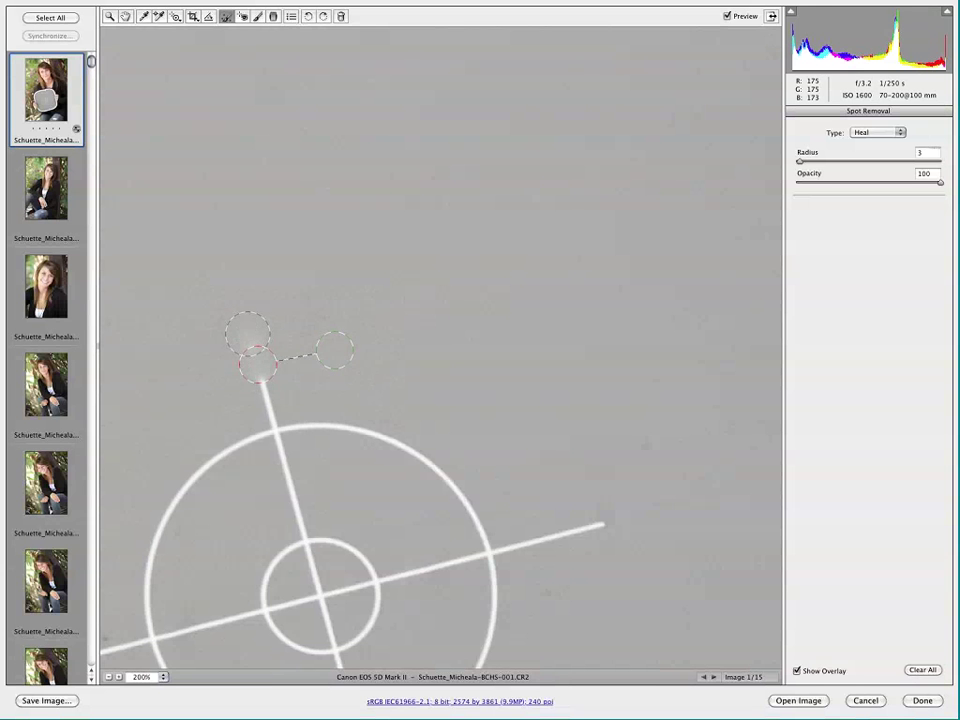
left_click_drag(243, 383, 266, 396)
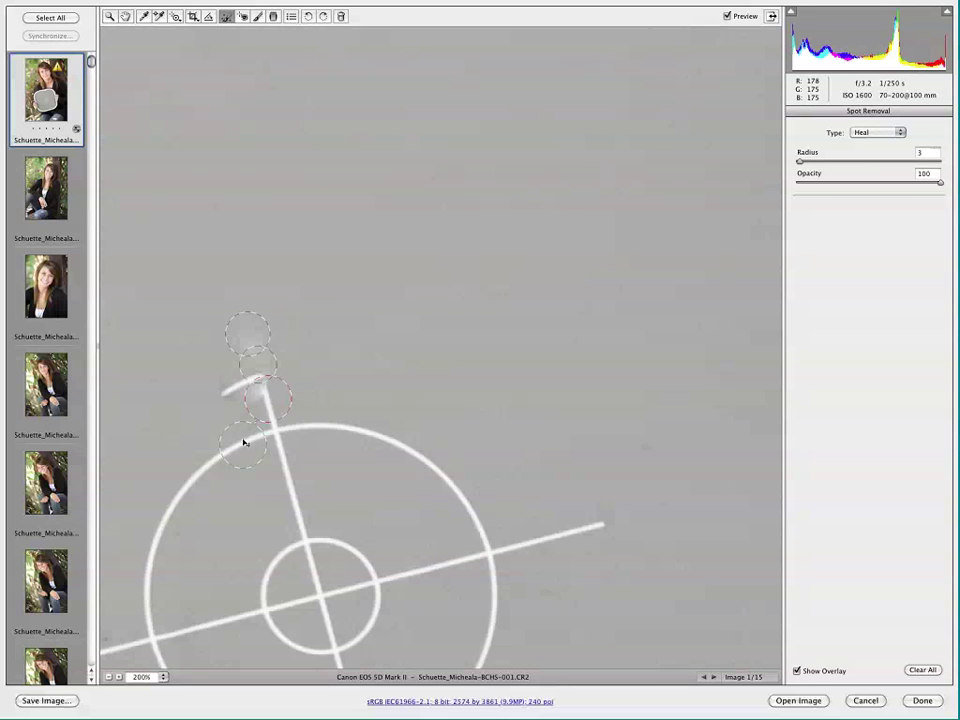
left_click_drag(244, 441, 372, 357)
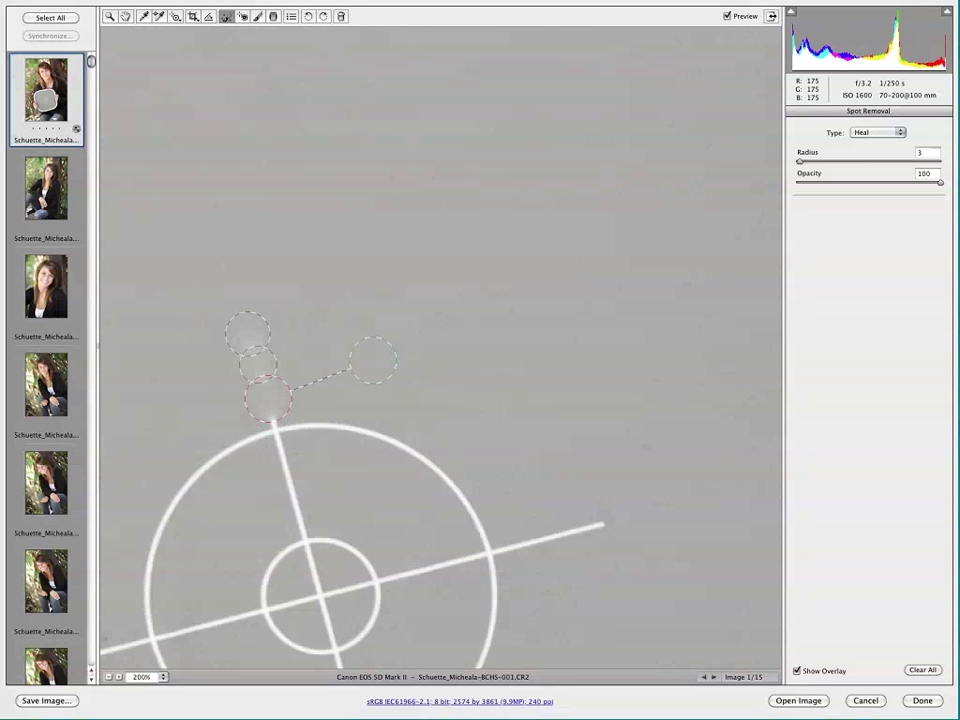
Step: Toggle Show Overlay to inspect the healed spots without their circles, and check the Spot Removal types, keeping Heal
left_click(797, 671)
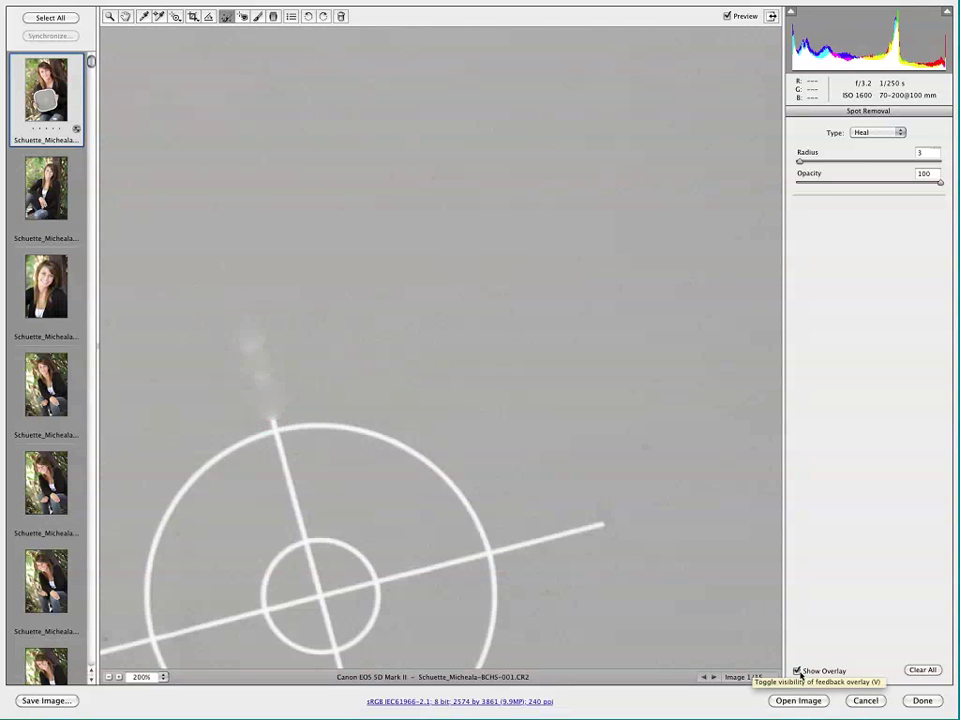
left_click(798, 672)
left_click(797, 671)
left_click(863, 134)
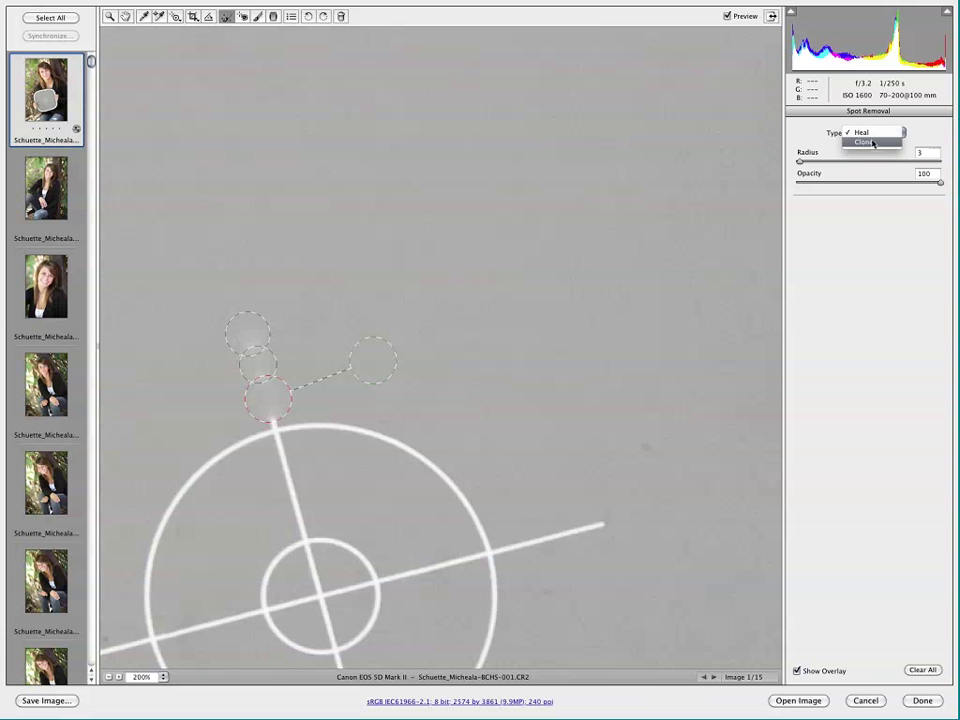
left_click(866, 136)
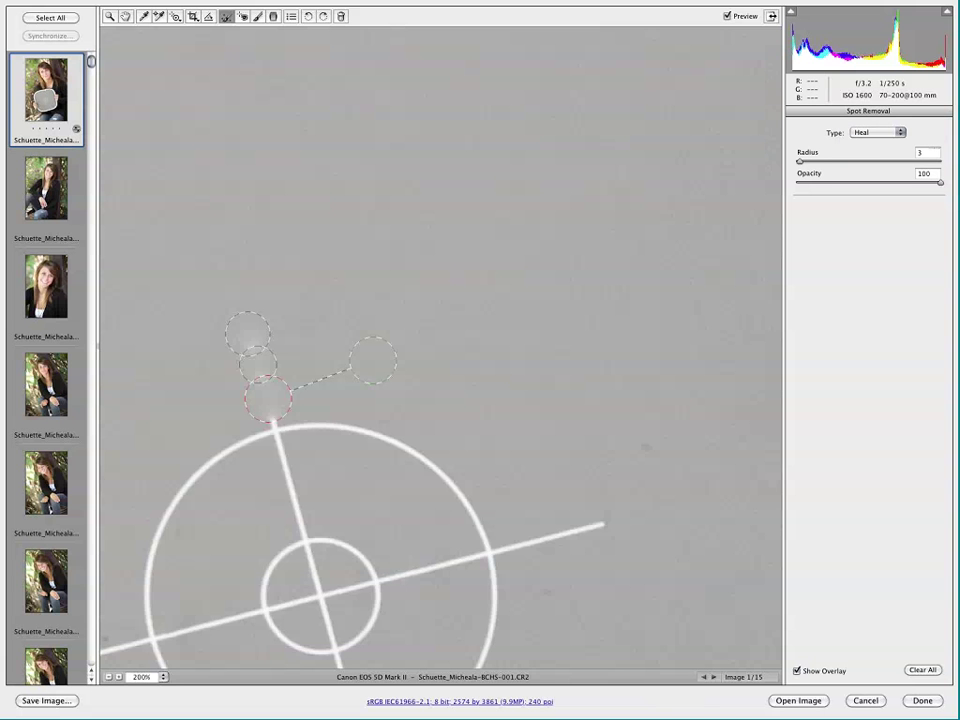
Step: Reduce the Spot Removal radius to 1 and clear all healed spots from the gray card
key("bracketleft")
key("bracketleft")
left_click(920, 670)
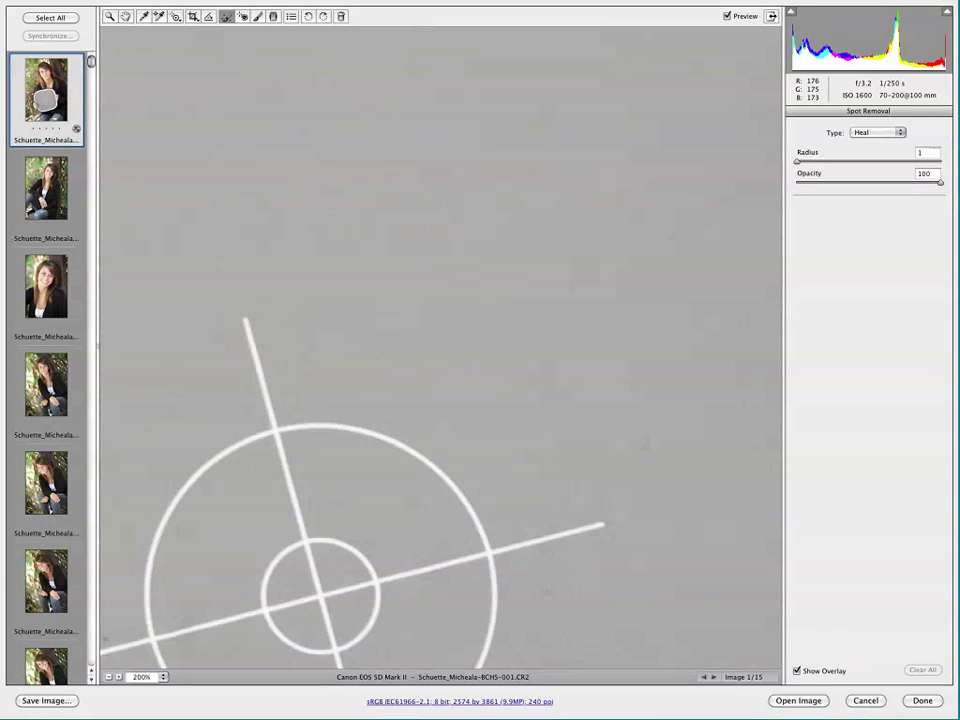
key("super+minus")
key("super+minus")
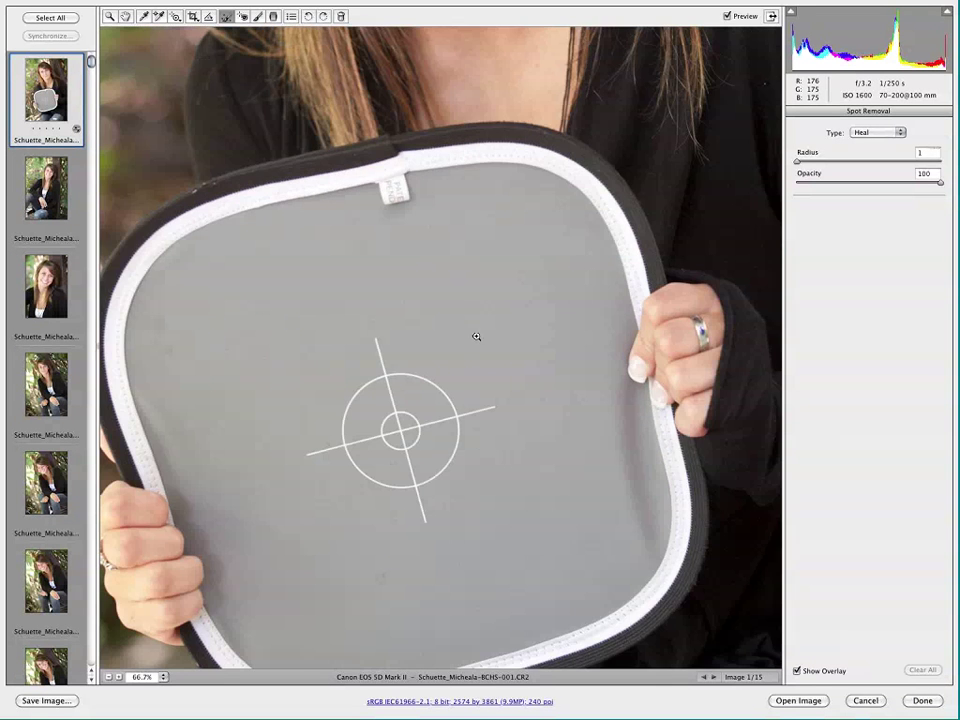
key("super+minus")
key("super+minus")
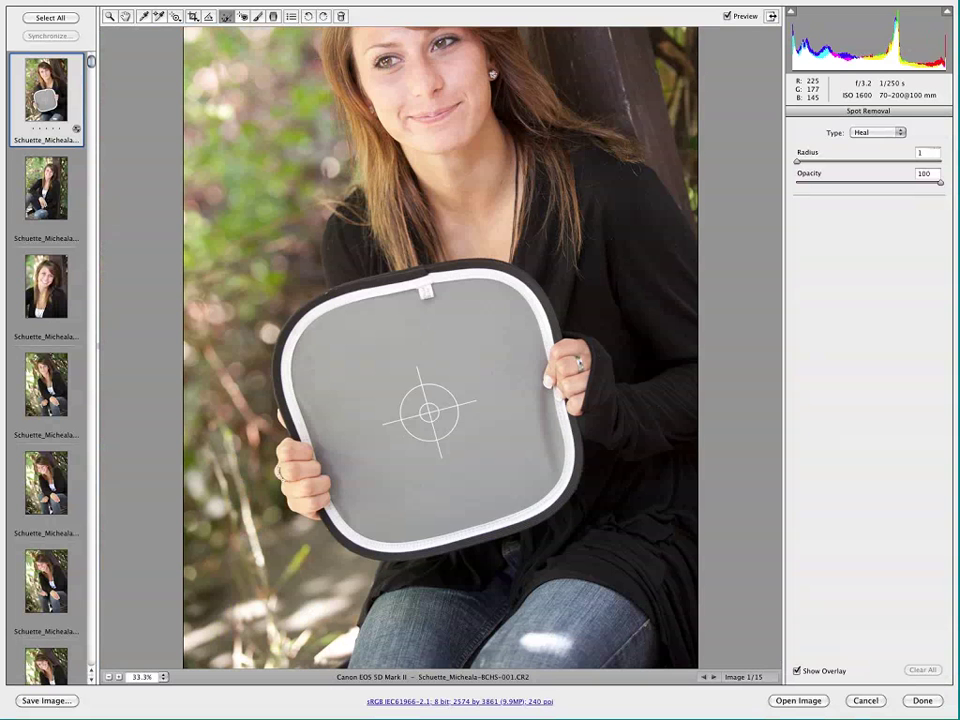
Step: Try Red Eye Removal on the iris of the eye farther from the wooden post, and delete the correction
left_click(243, 18)
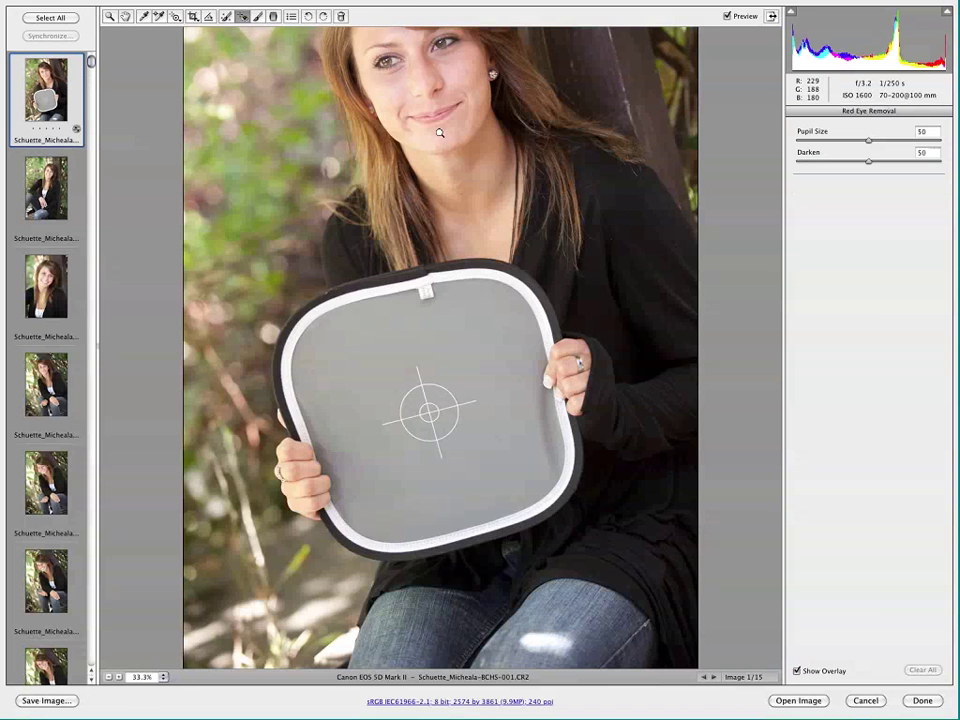
left_click_drag(439, 132, 365, 40)
scroll(356, 126, "up", 3)
scroll(305, 152, "left", 2)
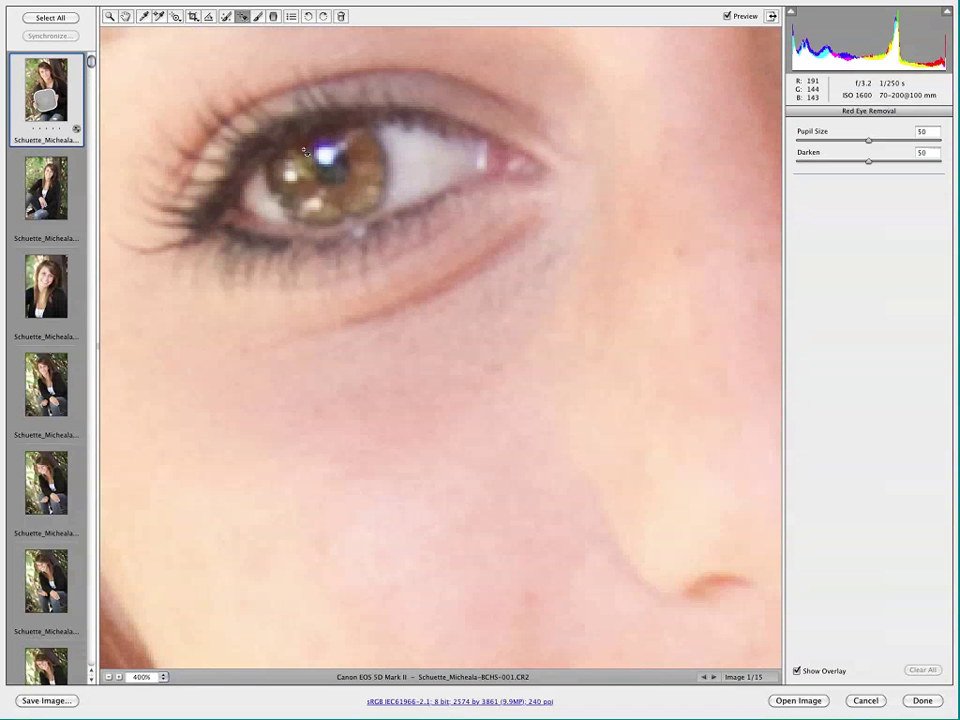
left_click_drag(305, 149, 443, 253)
left_click_drag(290, 125, 437, 214)
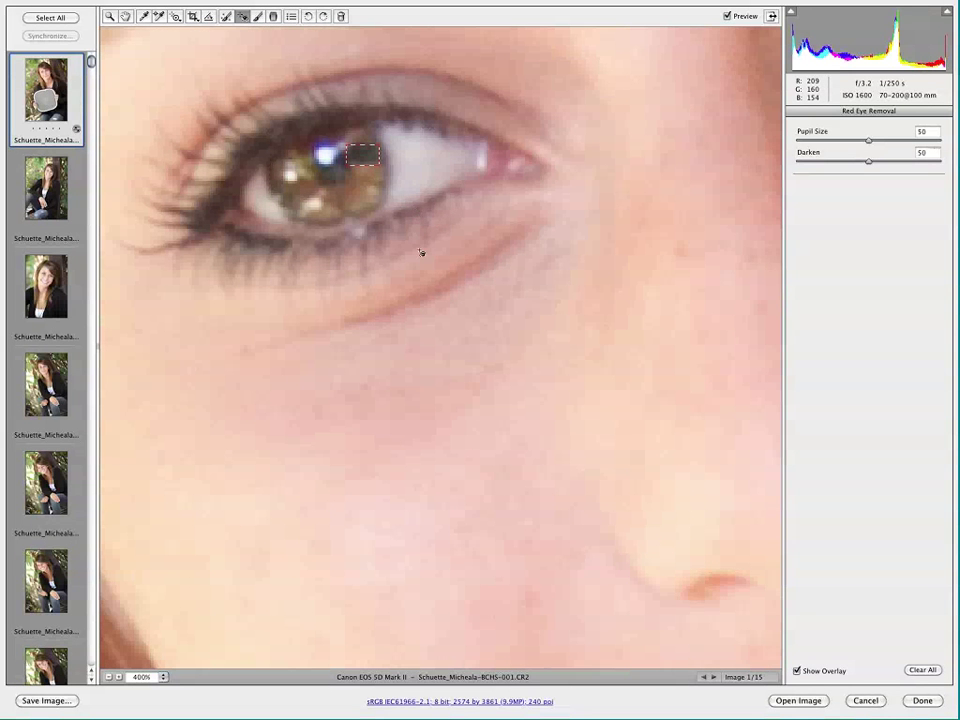
key("Delete")
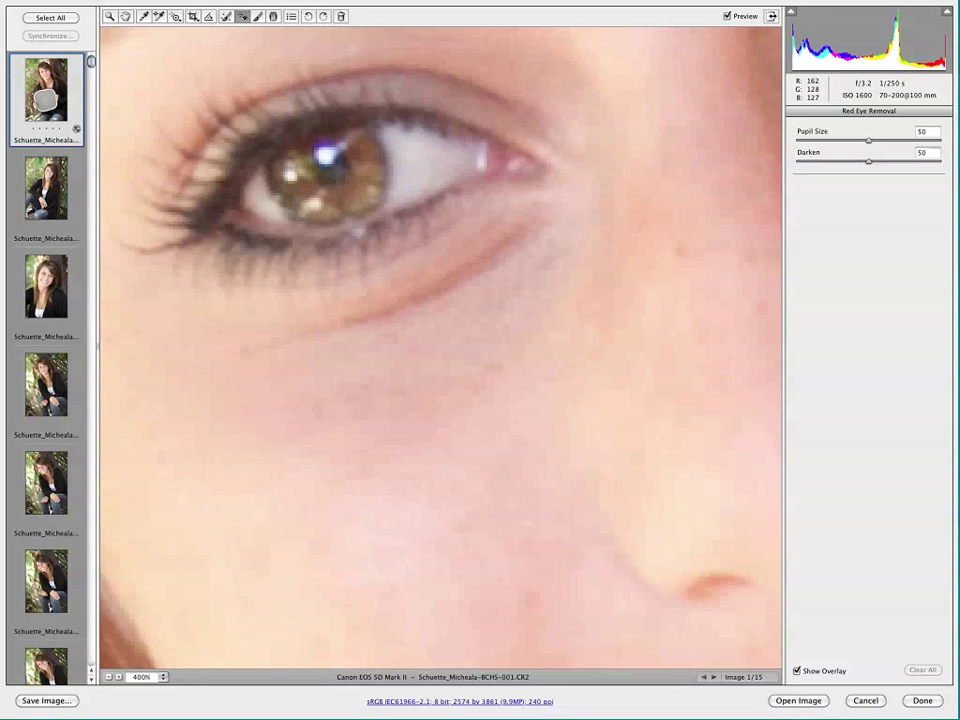
key("ctrl+minus")
key("ctrl+minus")
key("ctrl+minus")
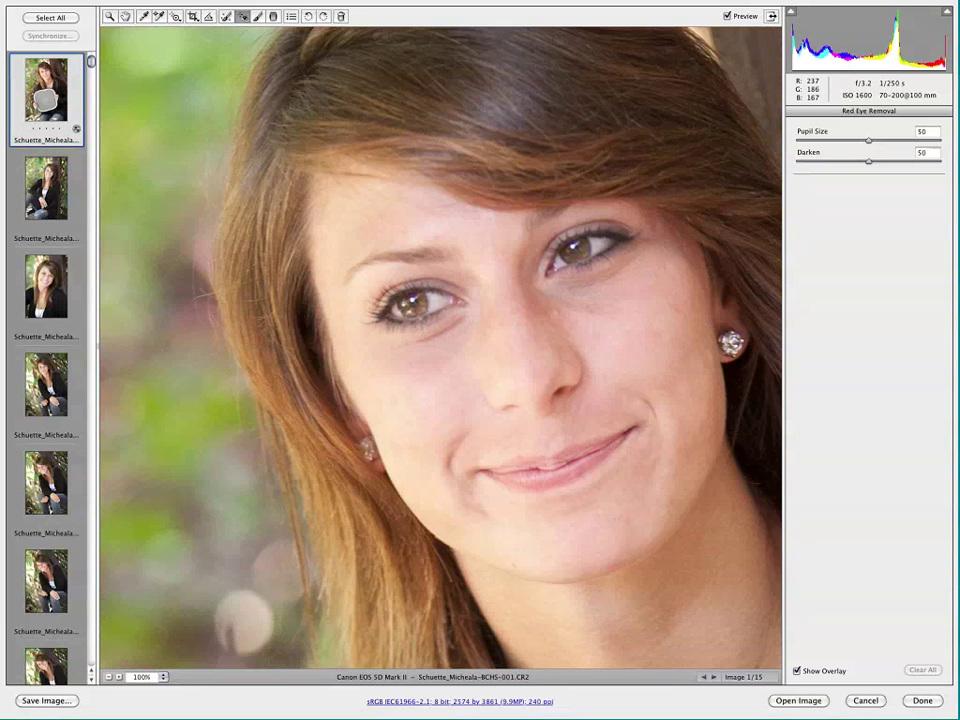
key("ctrl+minus")
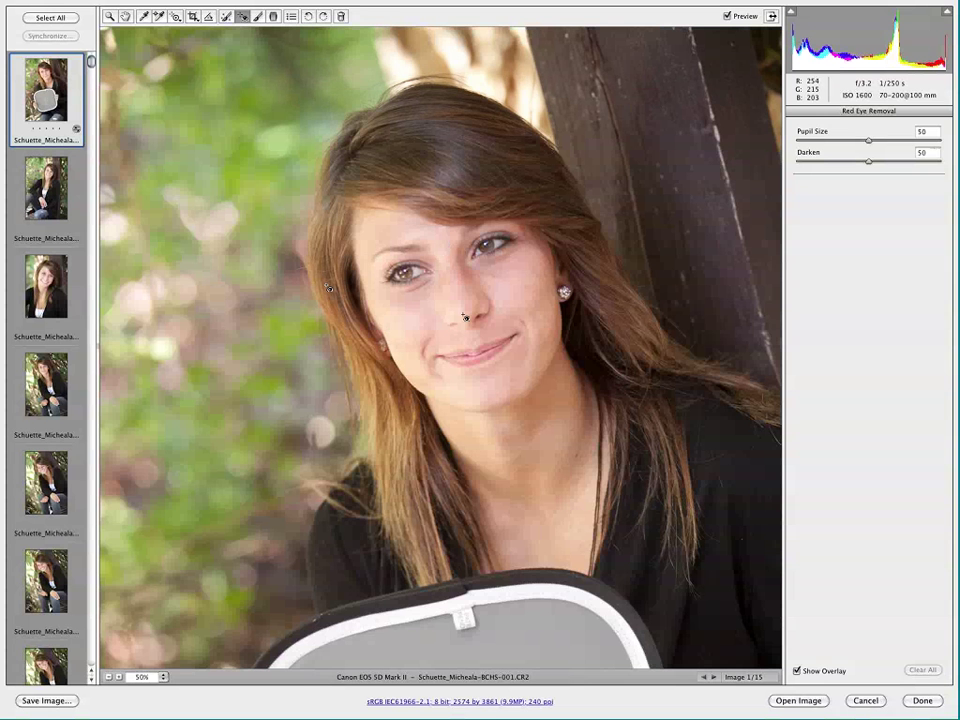
key("ctrl+minus")
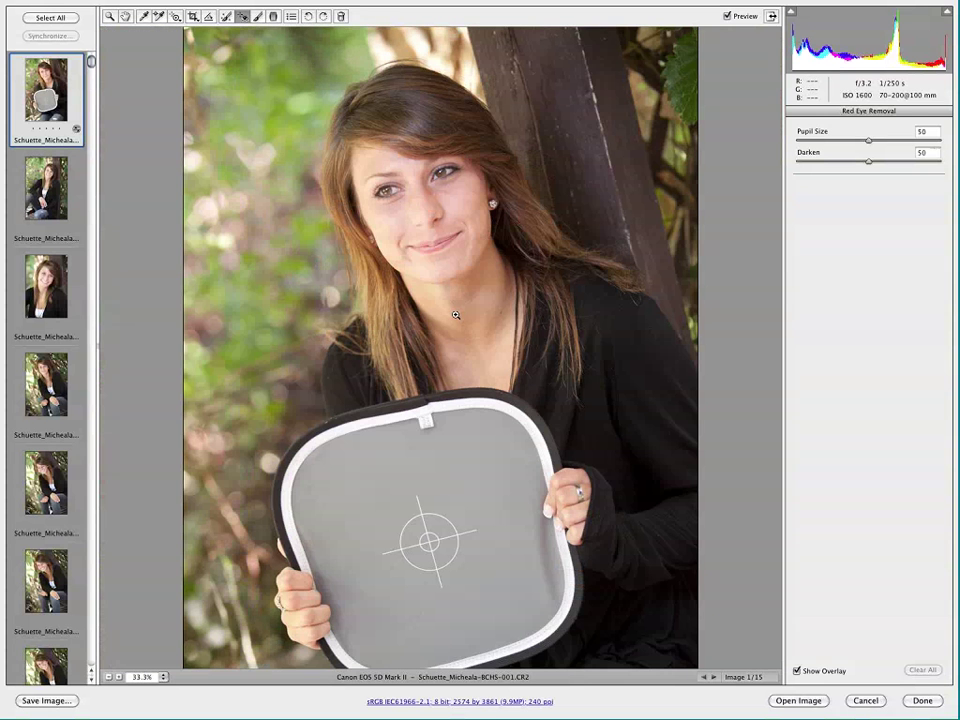
Step: Look through the Adjustment Brush and Graduated Filter settings and the Camera Raw preferences, and return to the White Balance tool
left_click(258, 17)
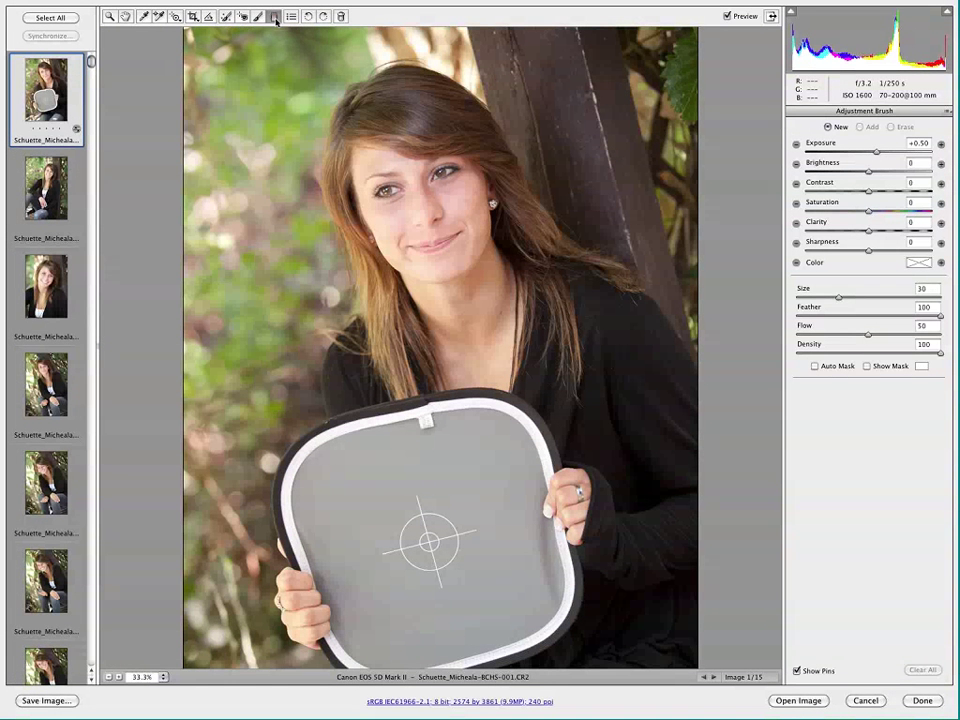
left_click(275, 17)
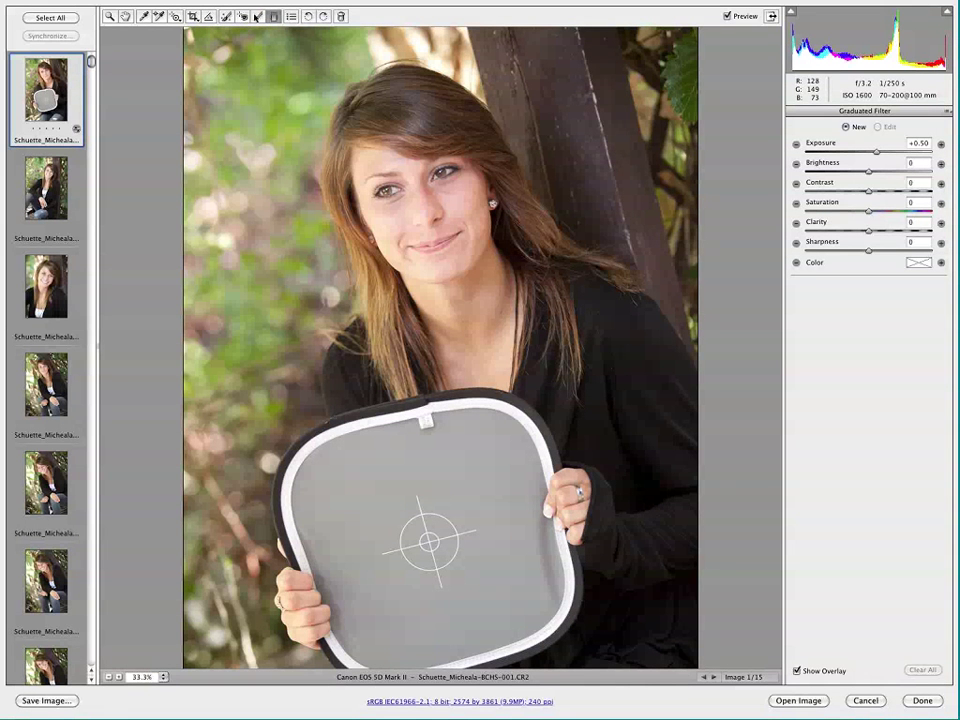
left_click(257, 17)
left_click(291, 17)
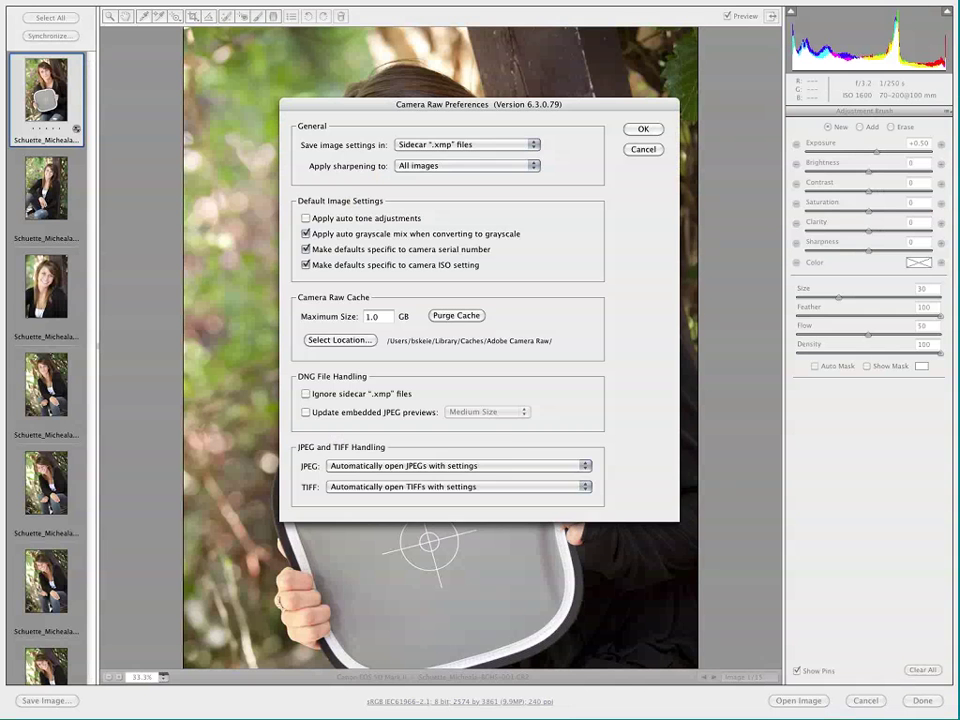
left_click(642, 150)
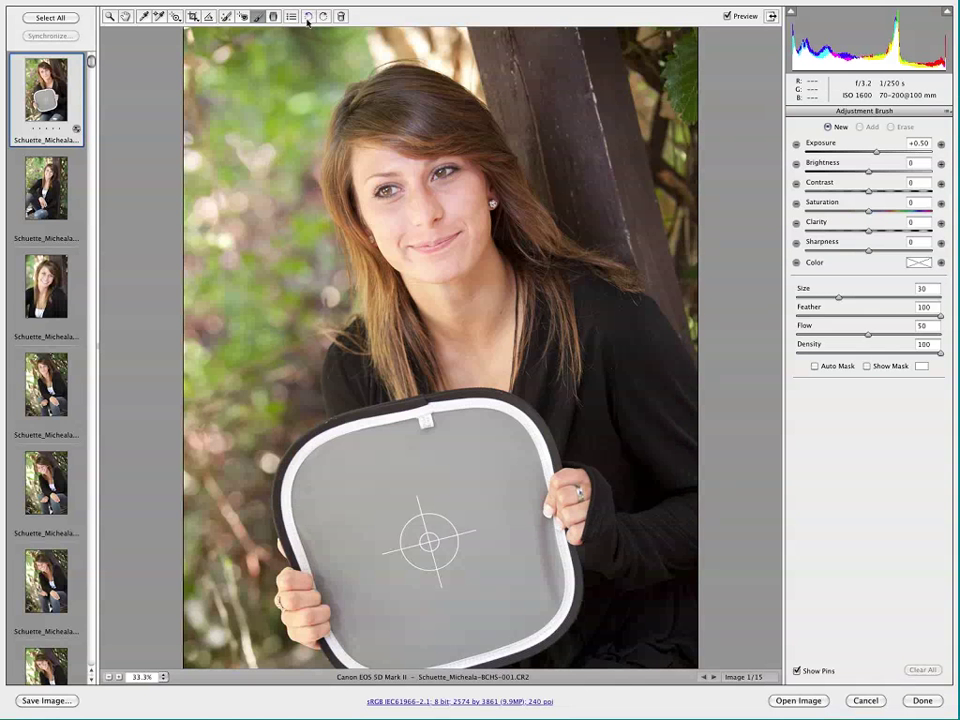
key("i")
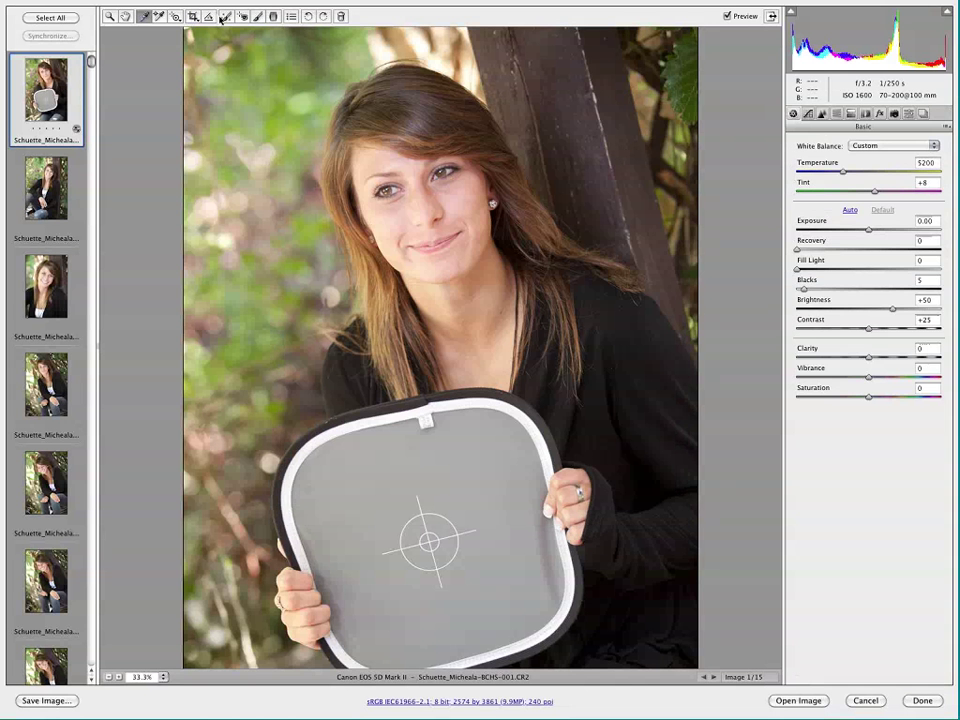
Step: Rotate the gray-card portrait counterclockwise and back, and mark it for deletion and remove that mark
left_click(308, 16)
left_click(323, 16)
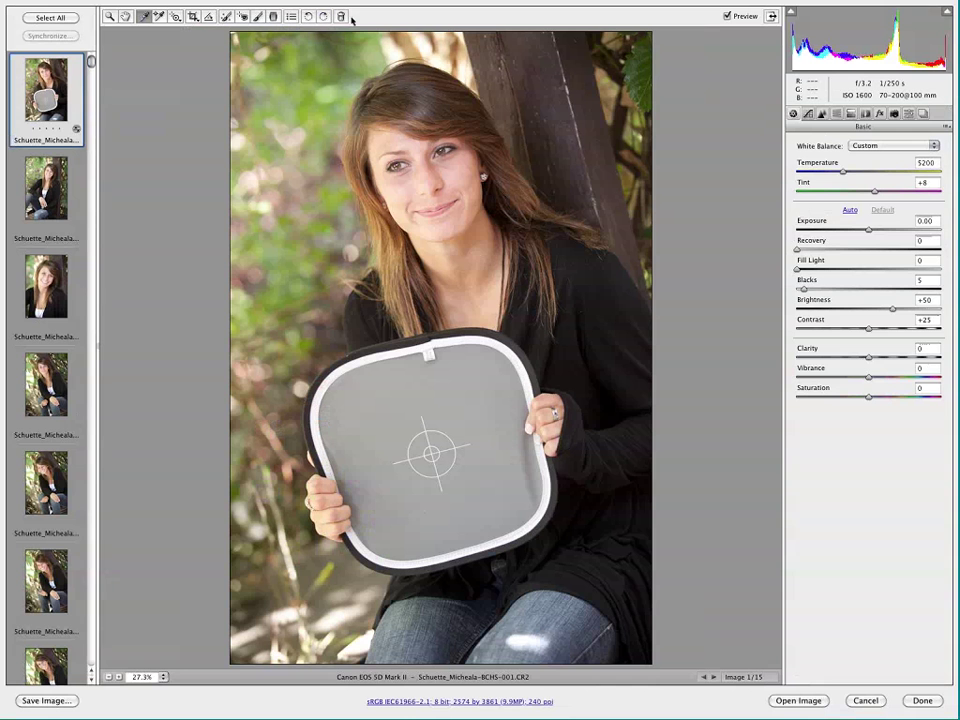
left_click(341, 16)
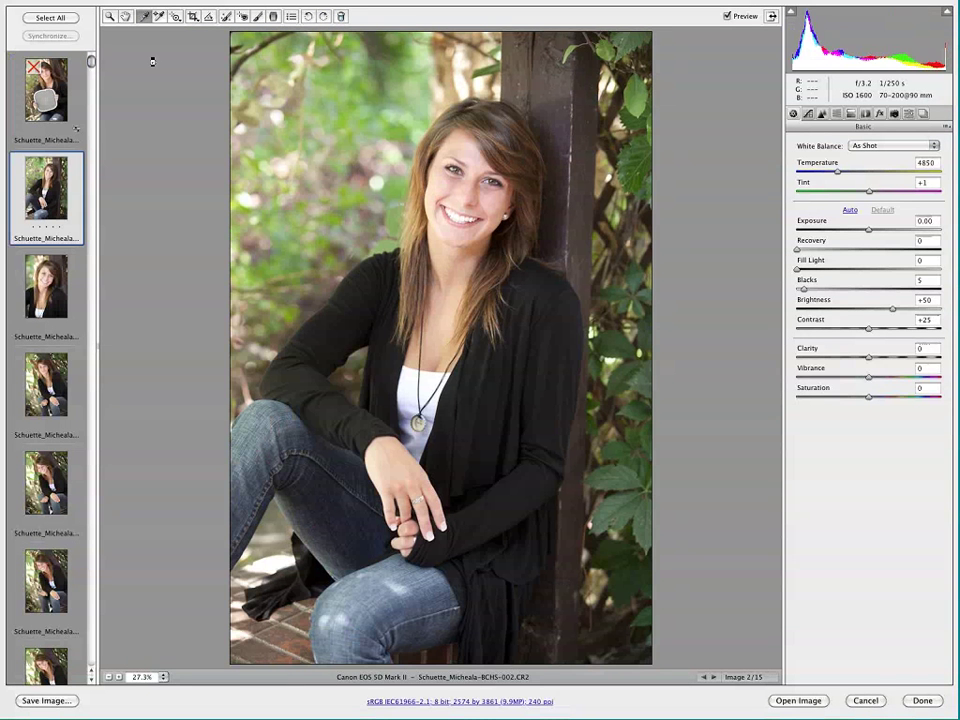
key("Up")
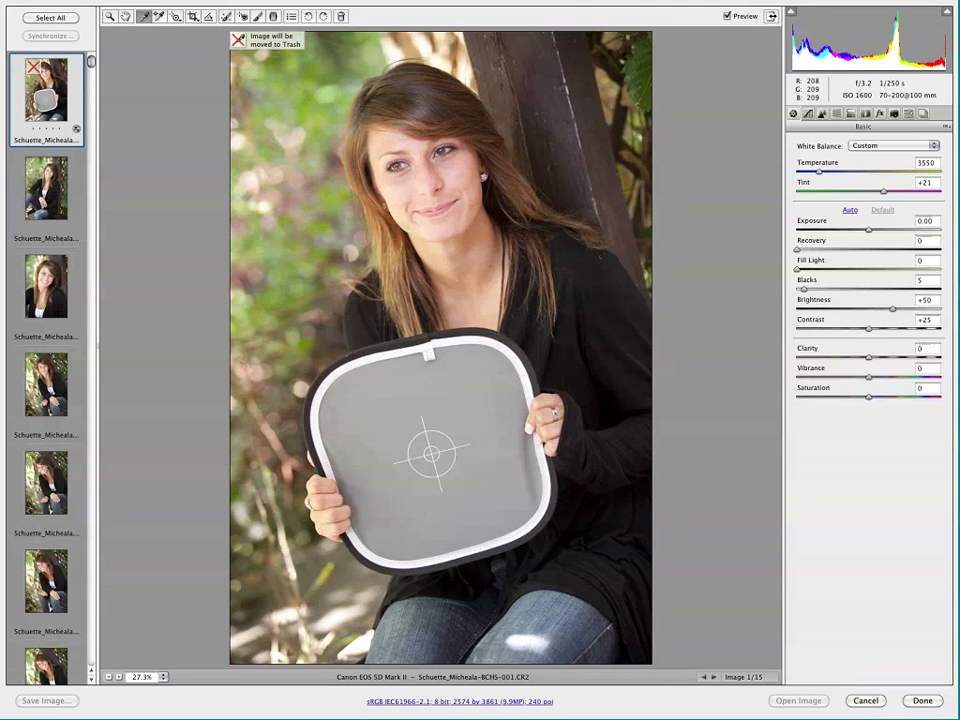
left_click(340, 16)
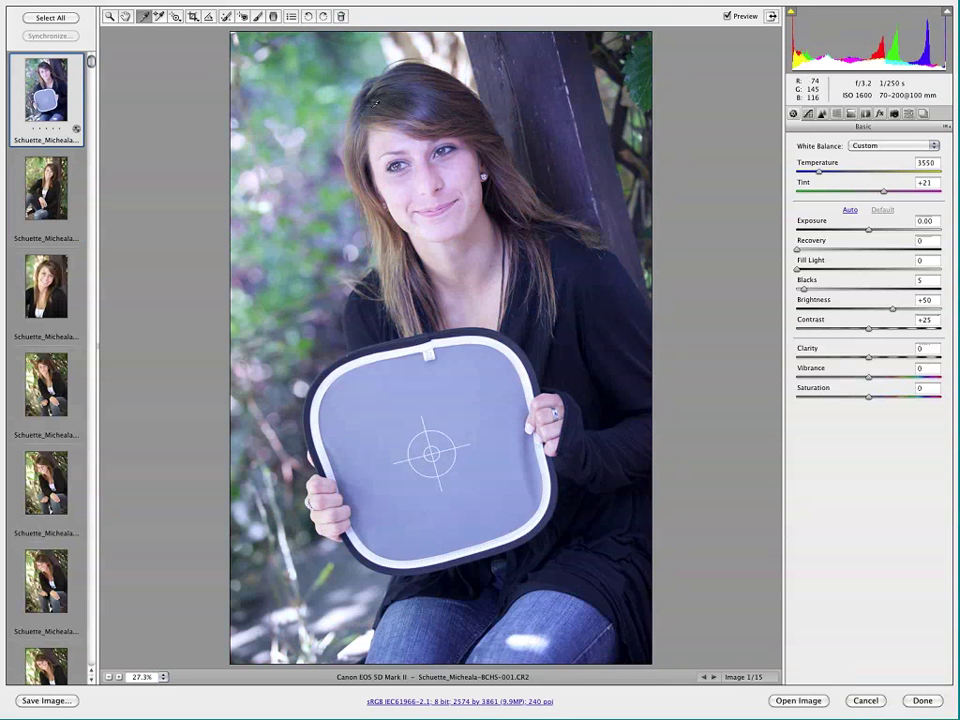
Step: Set the portrait's white balance from the gray card, giving temperature 5100 and tint +6
left_click(470, 398)
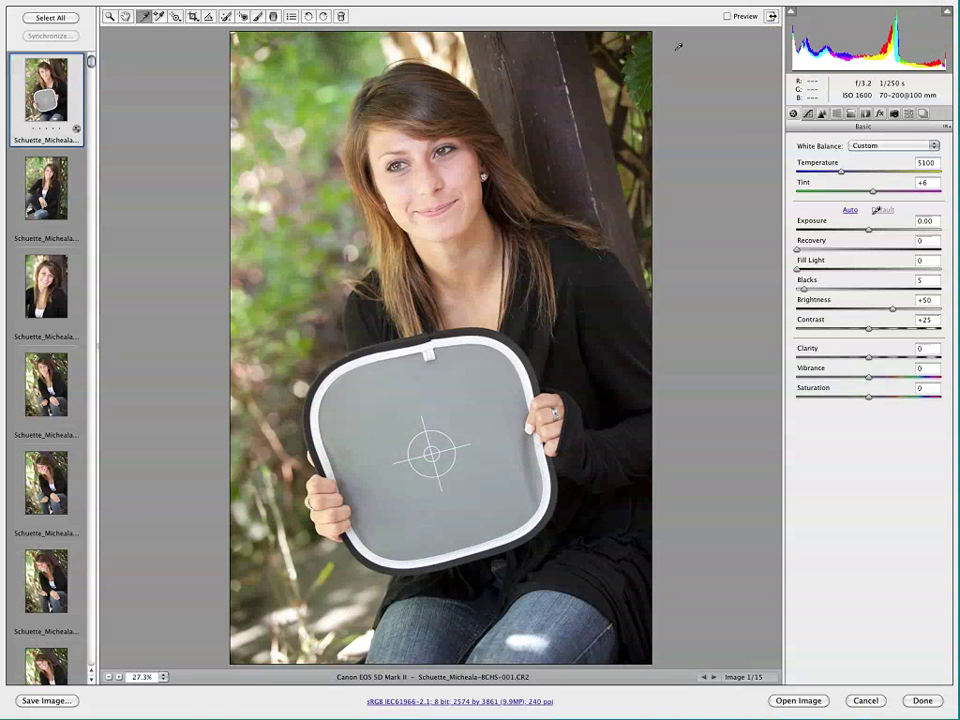
Step: Lower Exposure to -2.55 and -1.35 while comparing with Preview on and off, and reset the tone settings to default
left_click(822, 229)
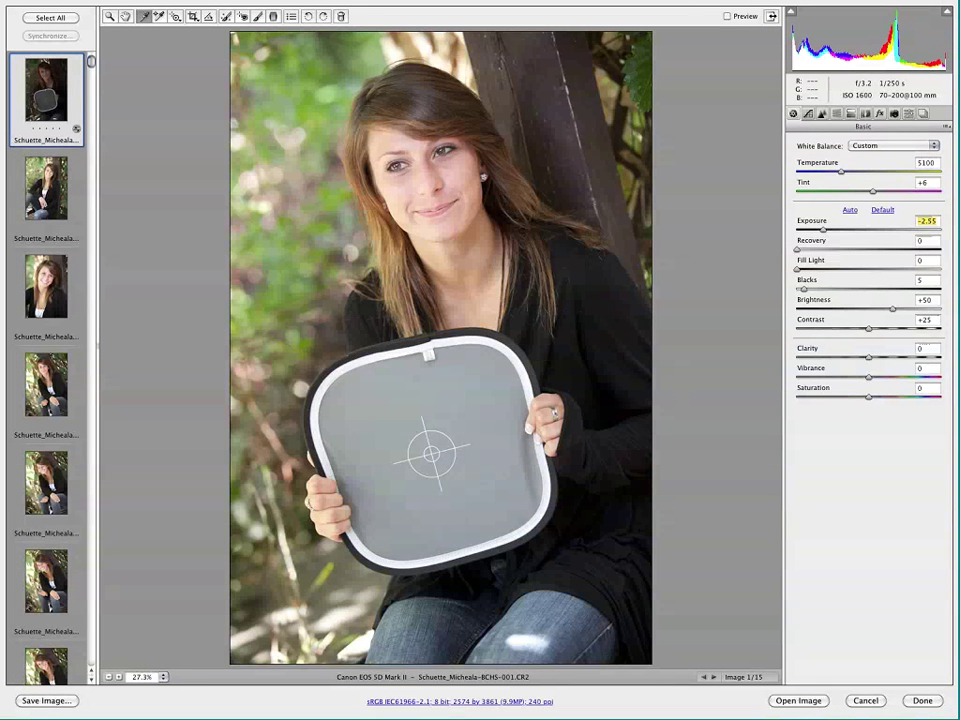
left_click(727, 17)
left_click(726, 17)
left_click(725, 17)
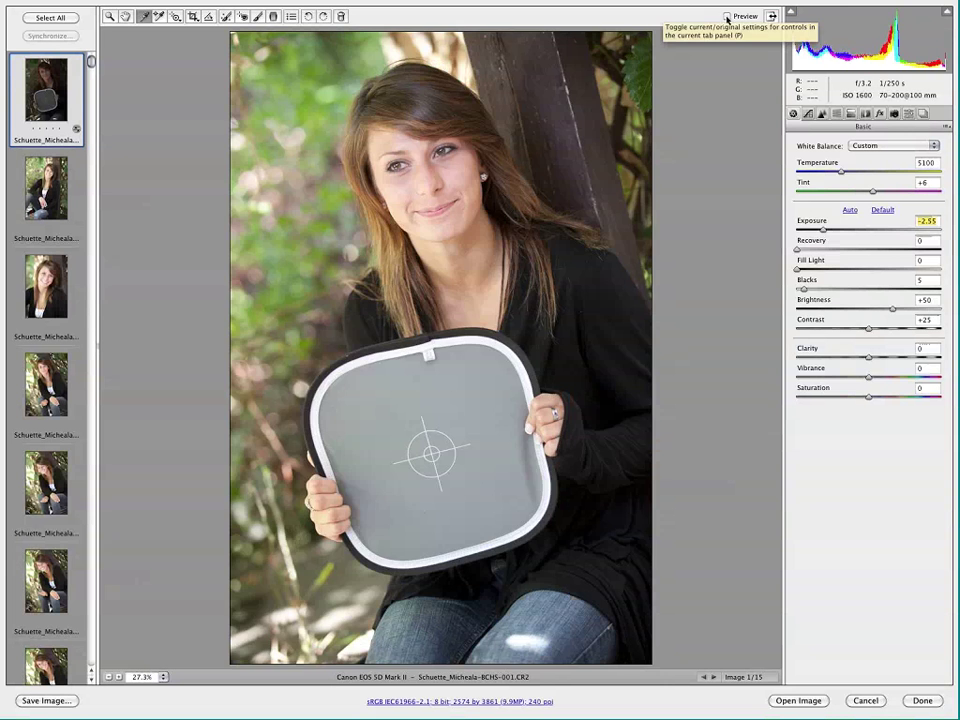
left_click(725, 17)
left_click_drag(824, 231, 844, 231)
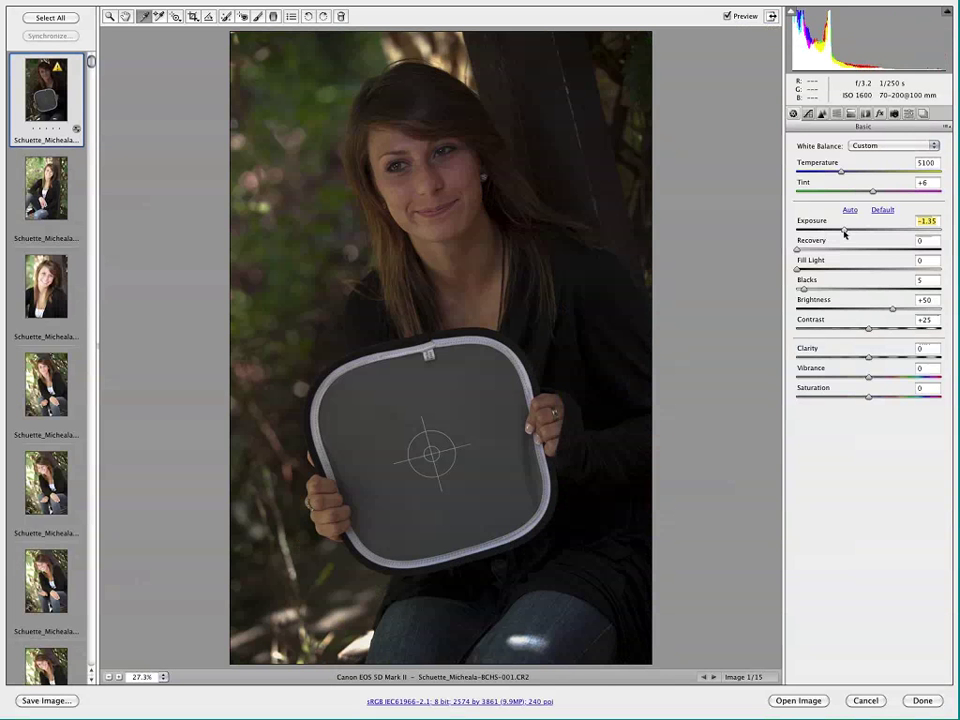
left_click(882, 210)
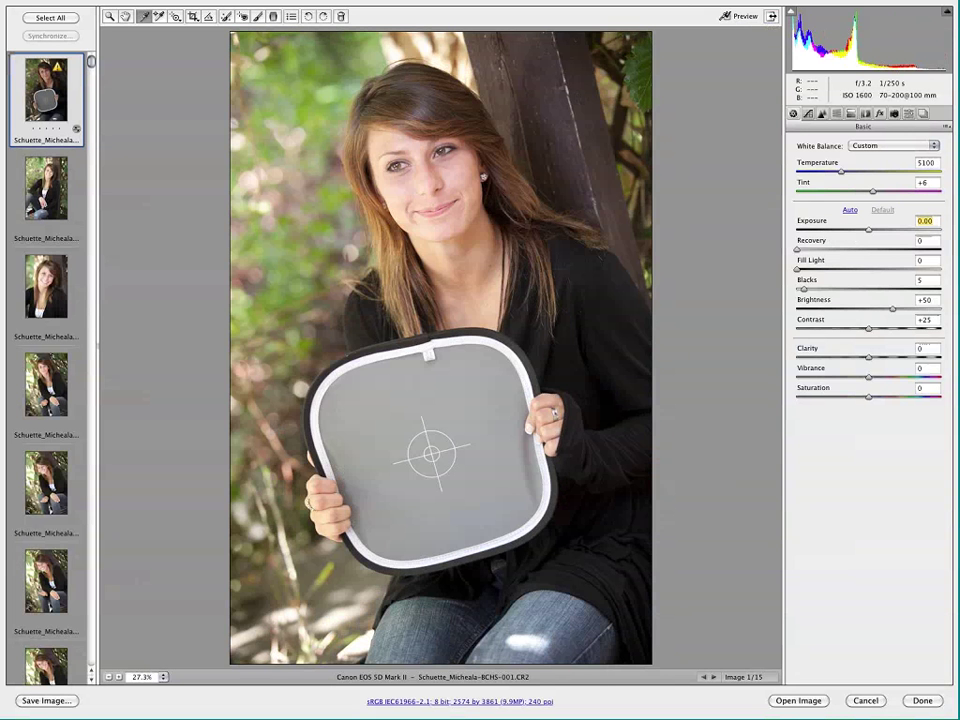
left_click(727, 17)
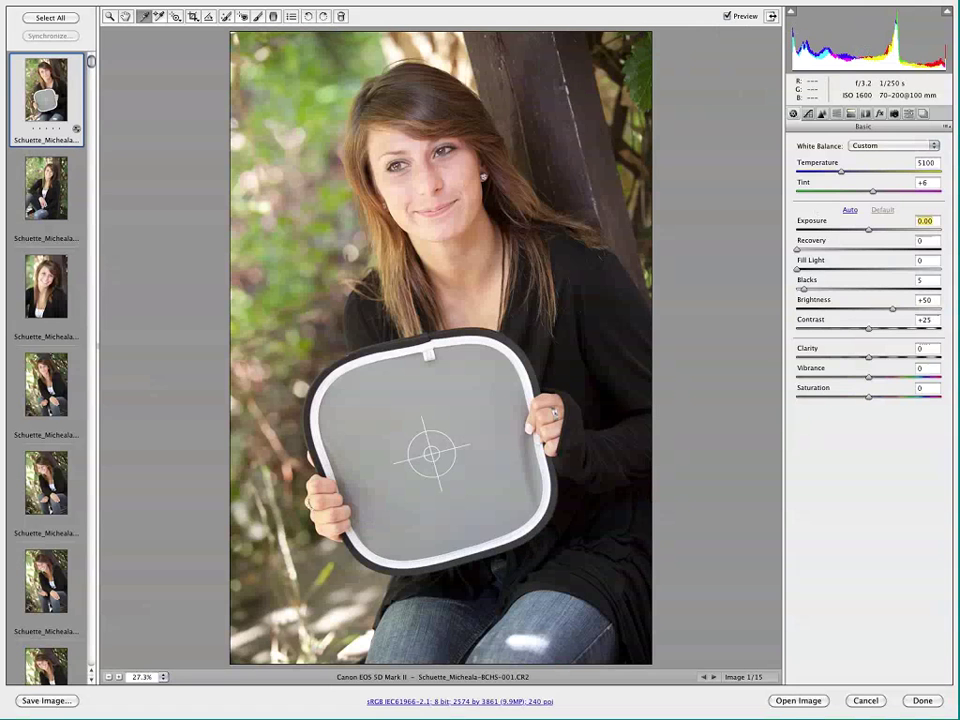
Step: Look through the Detail, HSL, Split Toning and Lens Corrections settings, and return to the Basic adjustments
left_click(822, 114)
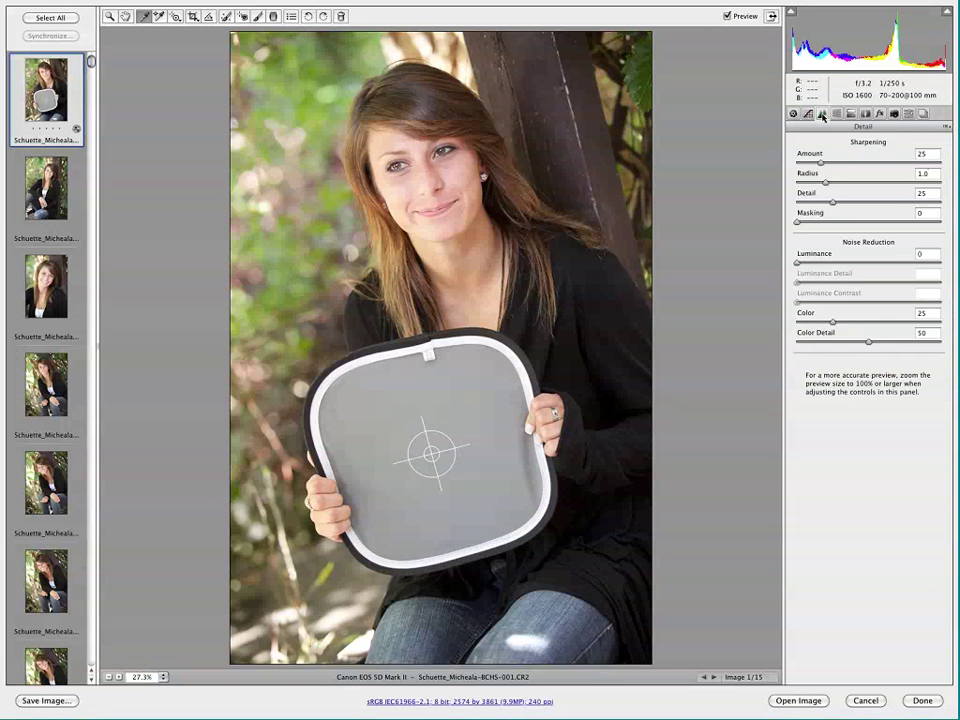
left_click(836, 114)
left_click(851, 114)
left_click(865, 114)
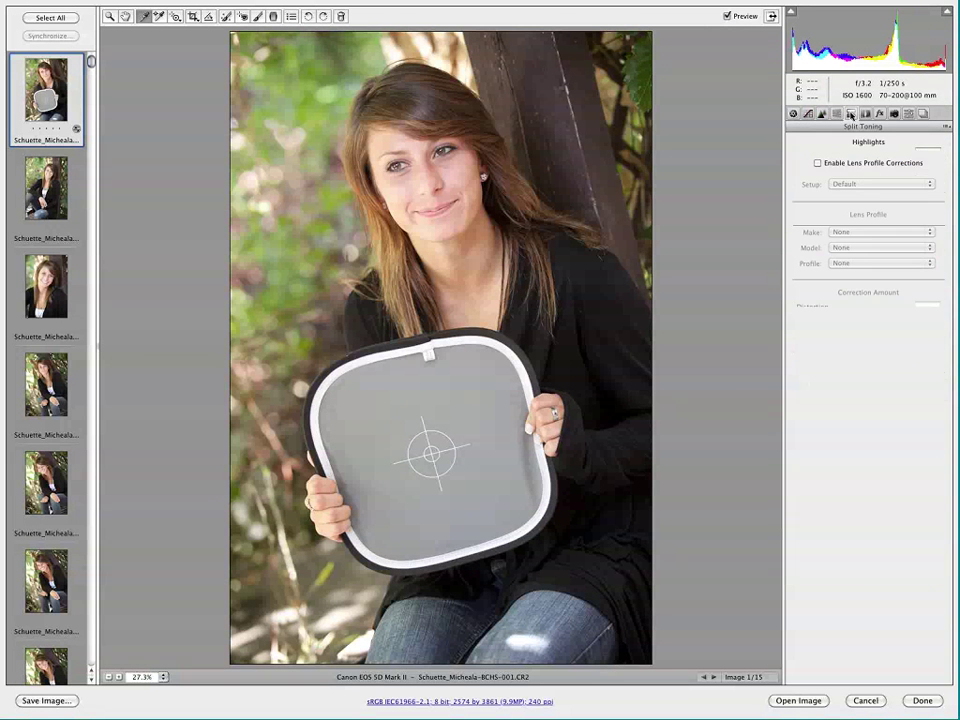
left_click(793, 114)
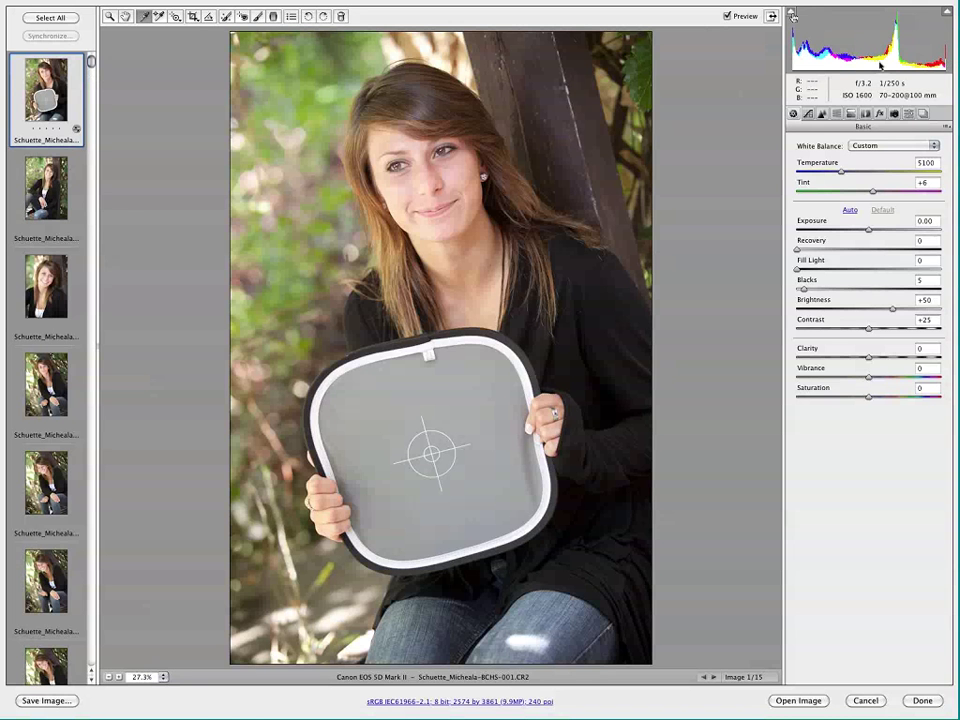
Step: Try the shadow and highlight clipping warnings on the histogram, leaving the shadow warning on
left_click(793, 14)
left_click(947, 13)
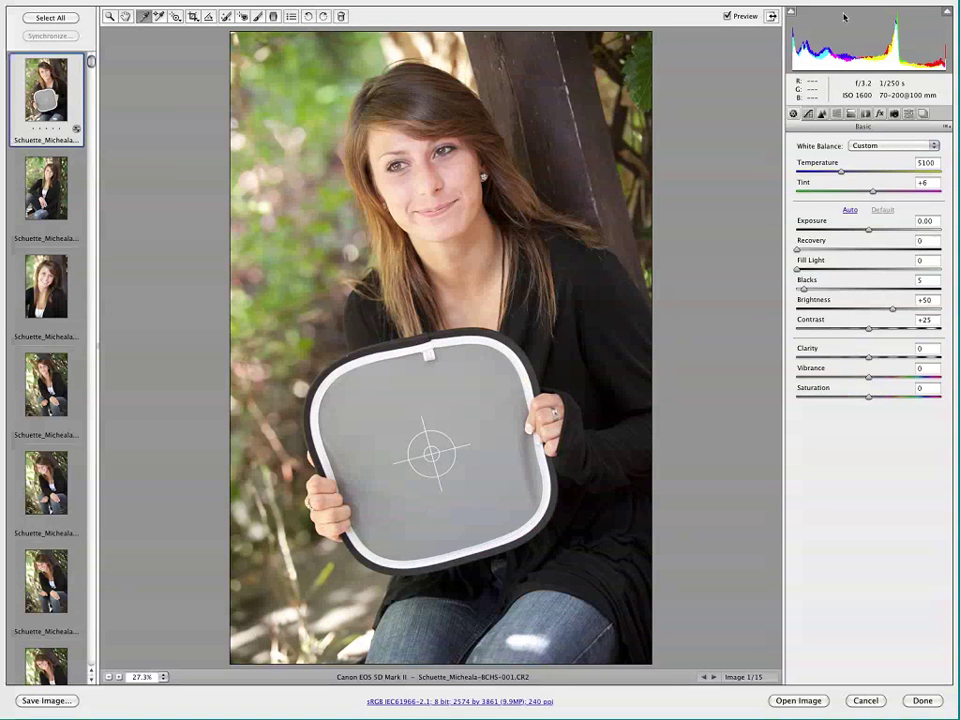
left_click(792, 13)
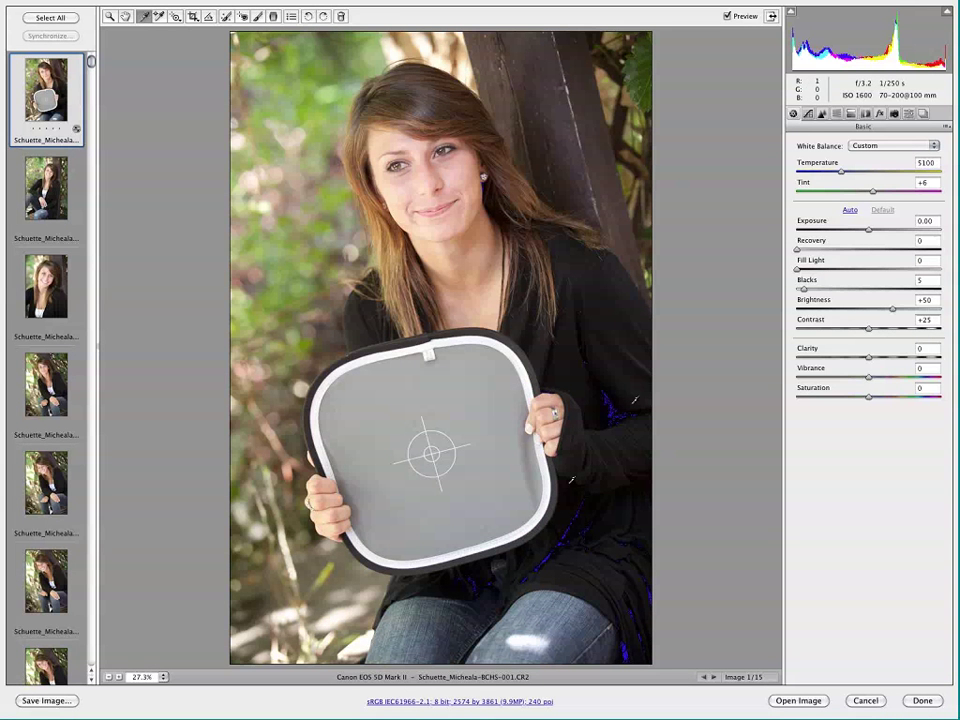
Step: Test shadow clipping with Exposure at -2.00 and Blacks at 31, and restore Exposure to 0.00 and Blacks to 5
mouse_move(838, 228)
left_mouse_down()
mouse_move(849, 230)
mouse_move(832, 230)
left_mouse_up()
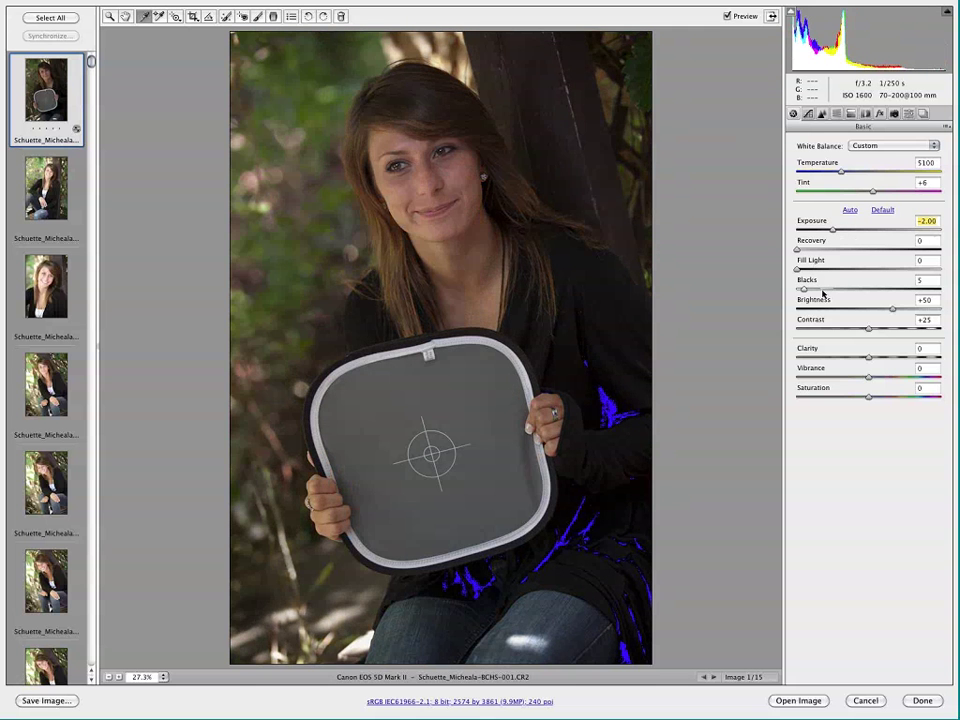
left_click(840, 291)
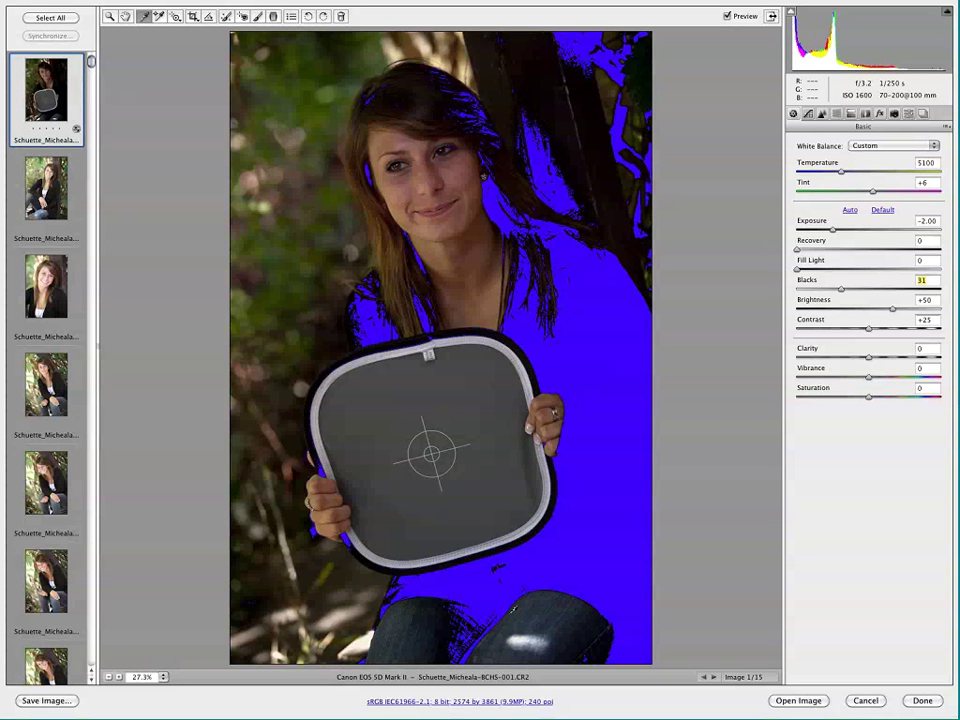
left_click(835, 230)
type("0")
key("Return")
left_click(892, 309)
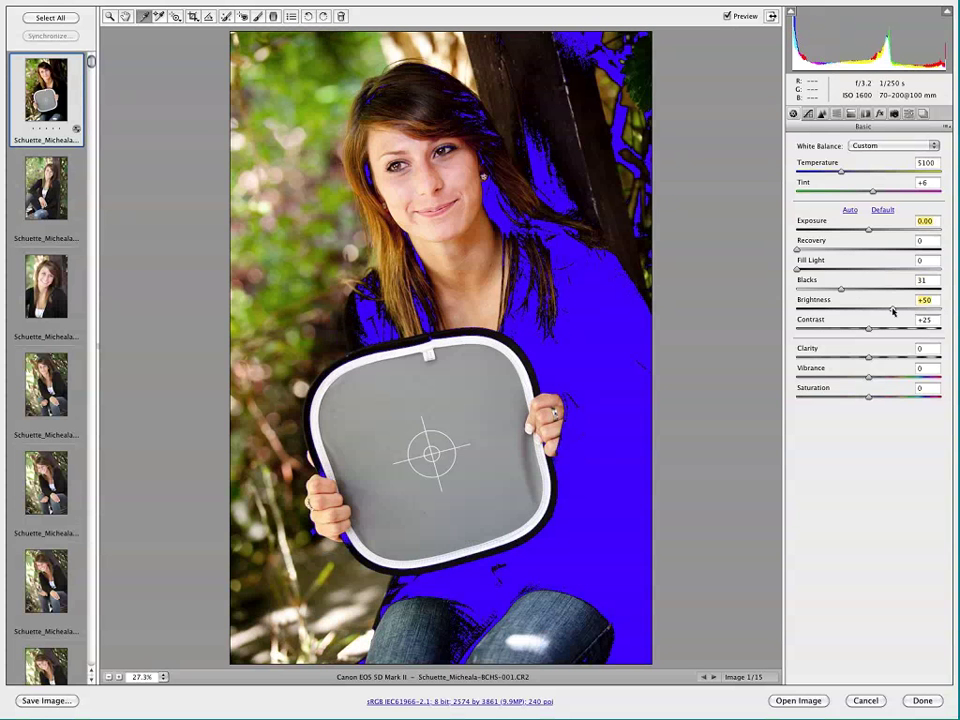
left_click(841, 289)
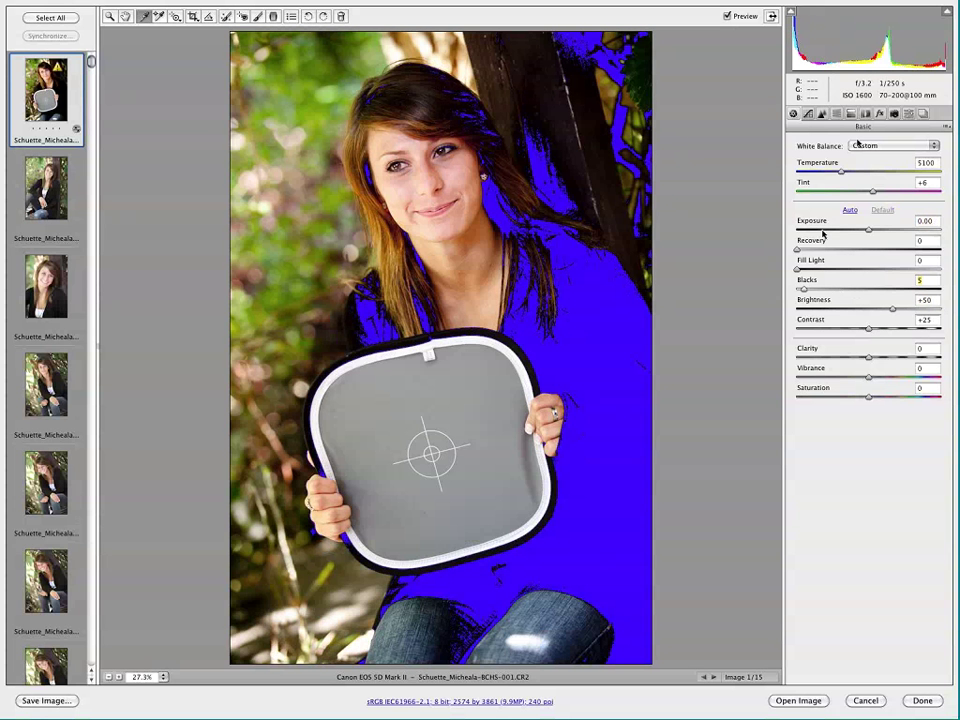
type("5")
key("Return")
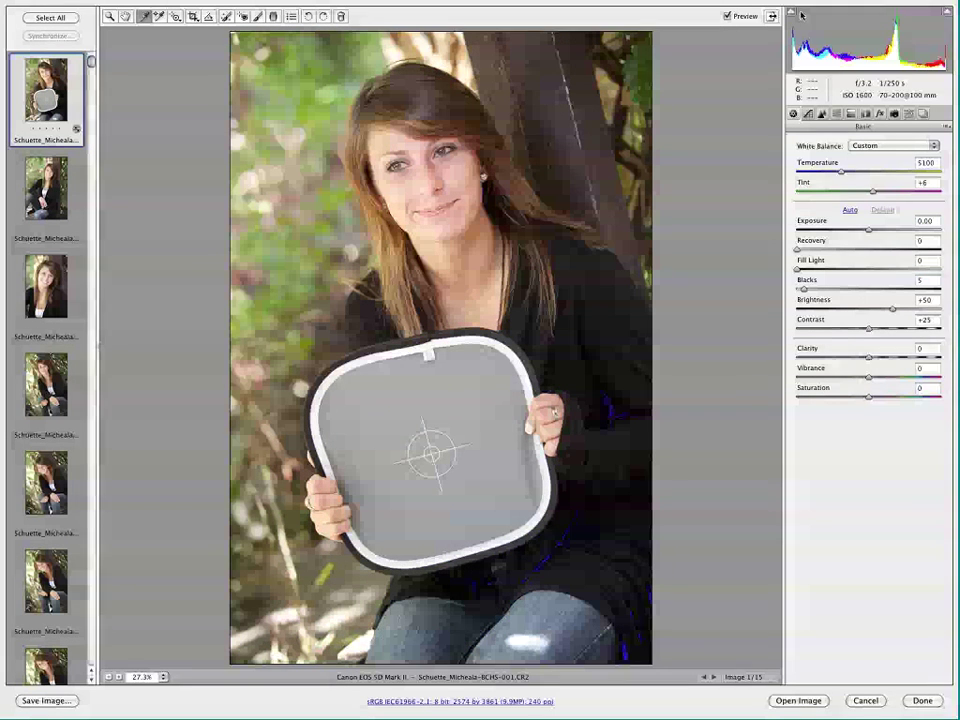
Step: Toggle the highlight clipping warning on and off over the portrait, leaving both clipping warnings off
key("o")
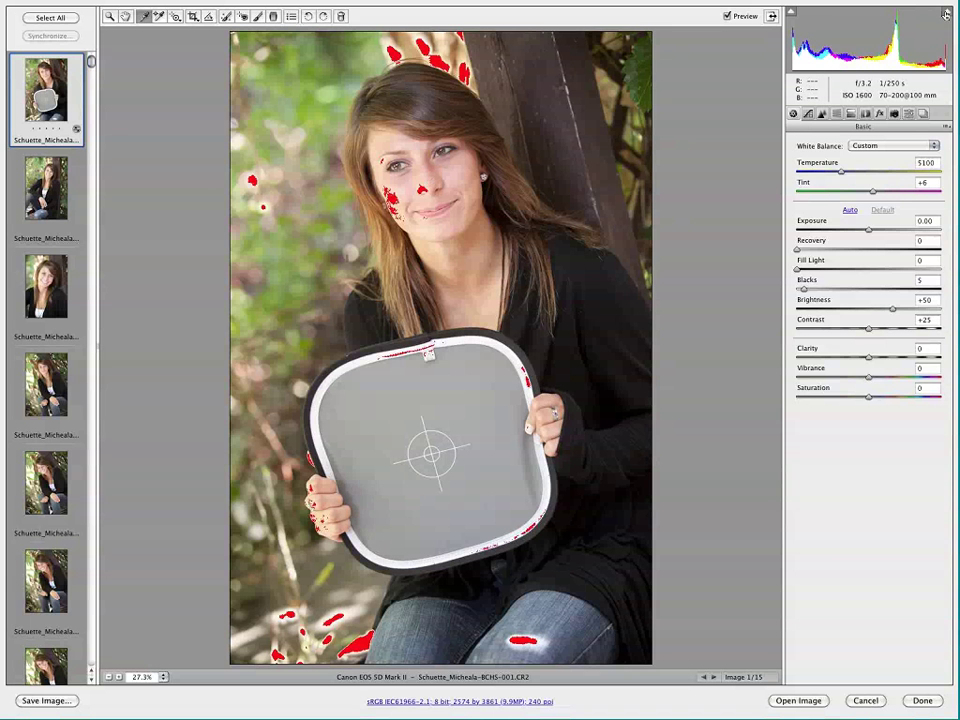
left_click(946, 13)
left_click(944, 14)
key("o")
key("o")
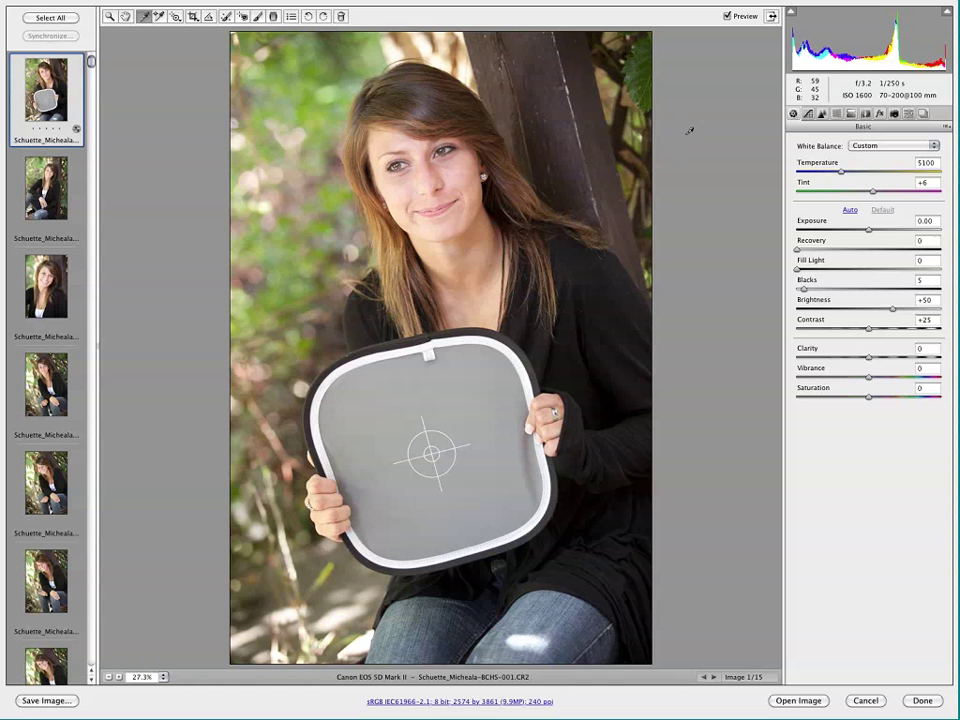
Step: Try the clipping mask previews of the Exposure and Blacks settings, with Exposure at +0.05 and Blacks at 5
left_click(869, 230, "alt")
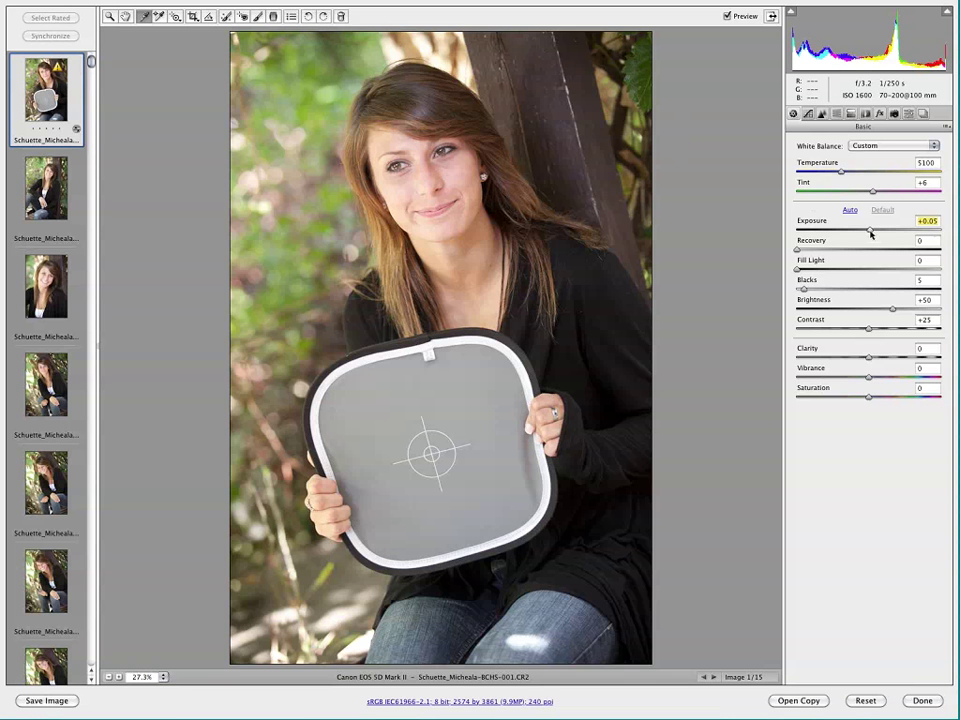
left_click_drag(869, 232, 869, 232)
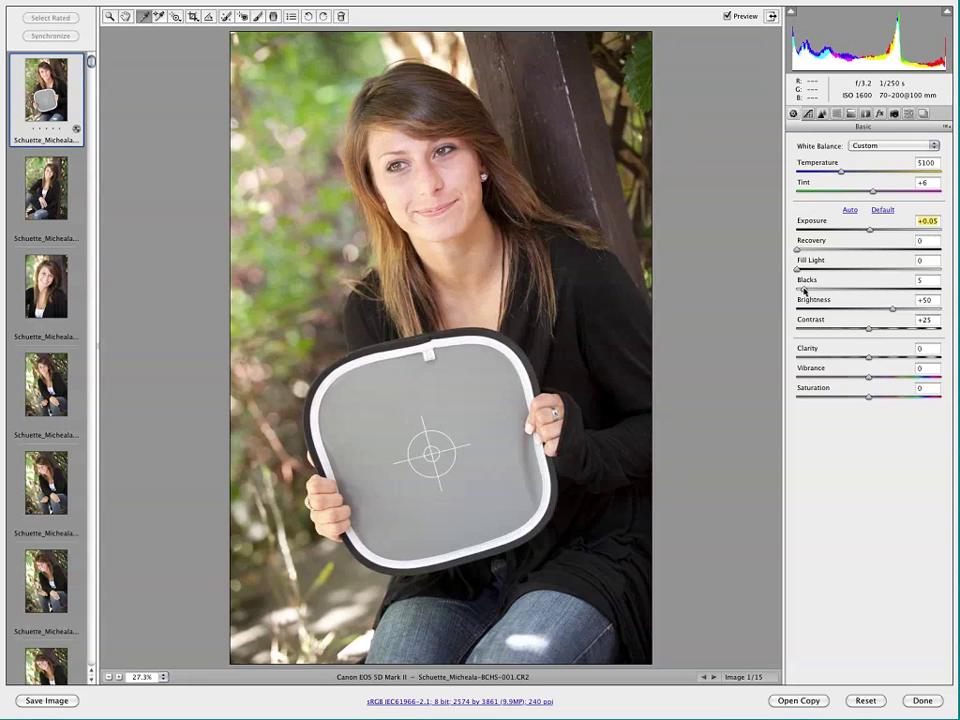
mouse_move(804, 289)
left_mouse_down()
mouse_move(816, 290)
mouse_move(803, 289)
left_mouse_up()
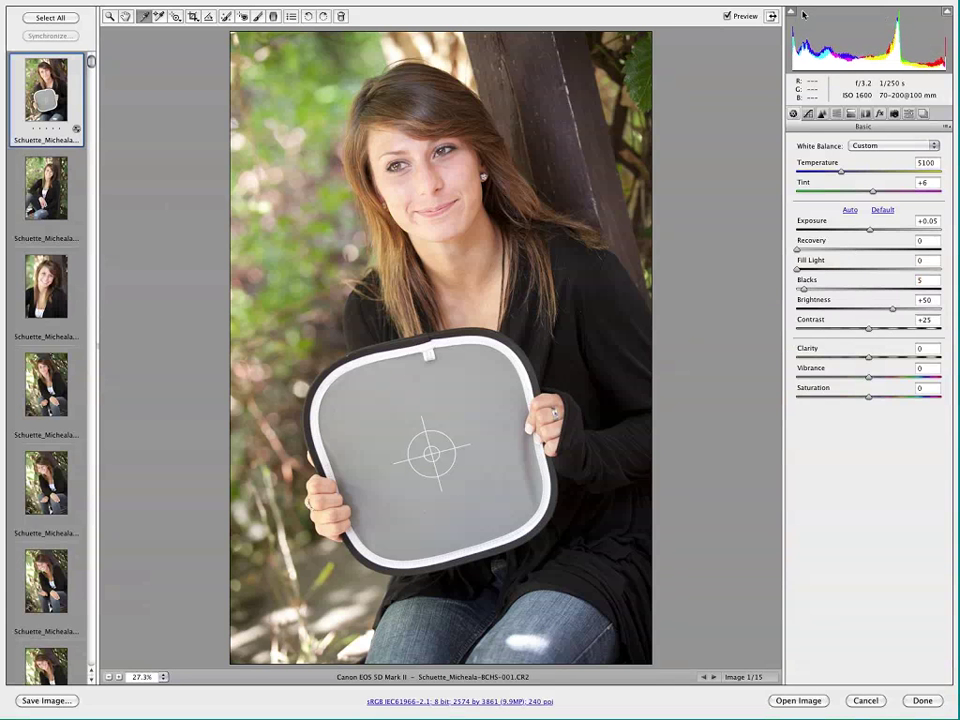
Step: Toggle the histogram's shadow and highlight clipping warnings, leaving only the highlight warning on
left_click(947, 13)
left_click(790, 13)
left_click(790, 13)
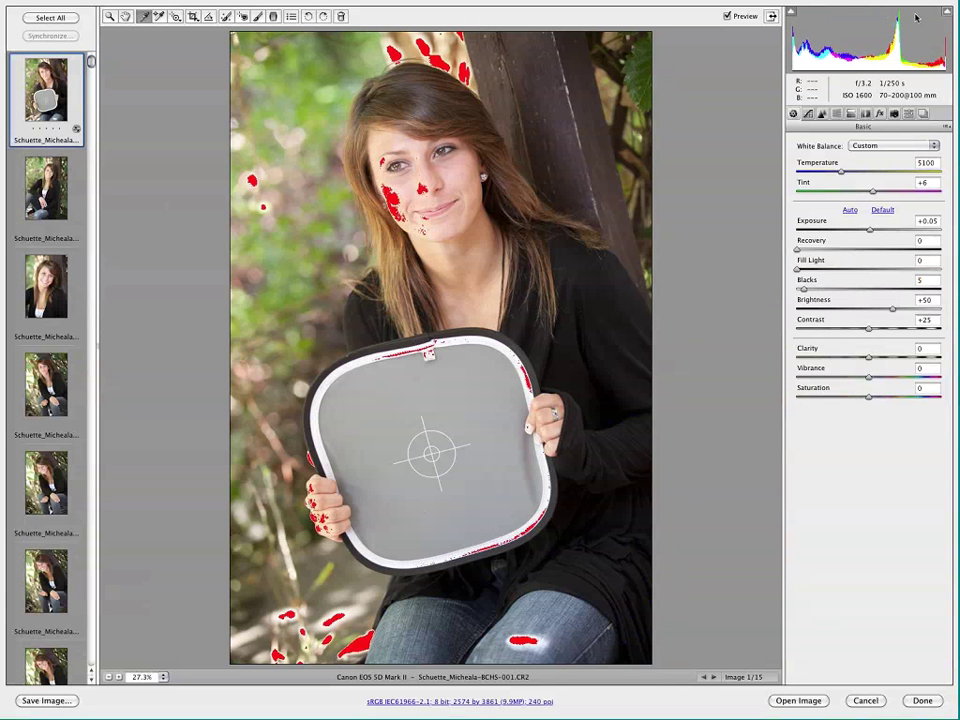
left_click(947, 13)
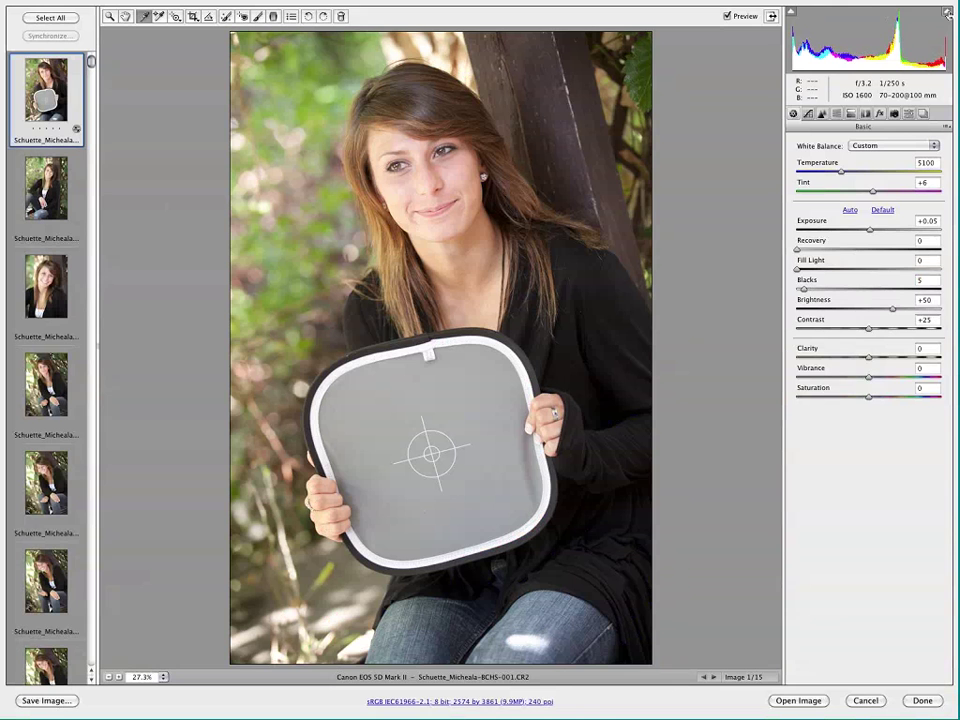
left_click(946, 12)
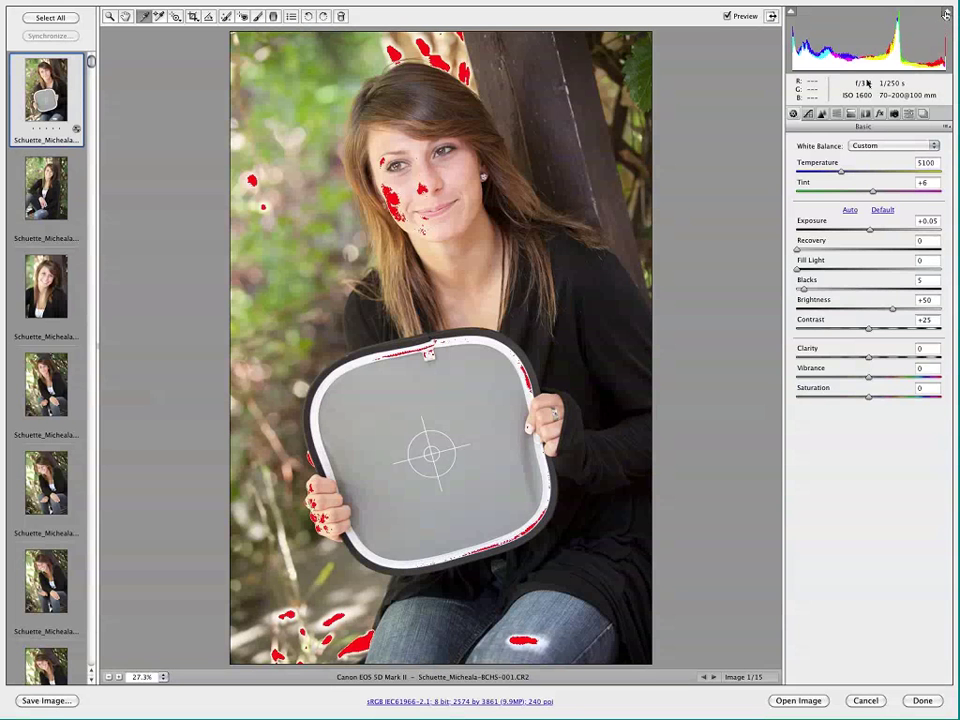
Step: Test highlight clipping with Exposure at +0.40 and +0.25, and reset Exposure to 0.00
left_click(870, 230, "alt")
left_click_drag(870, 230, 876, 231)
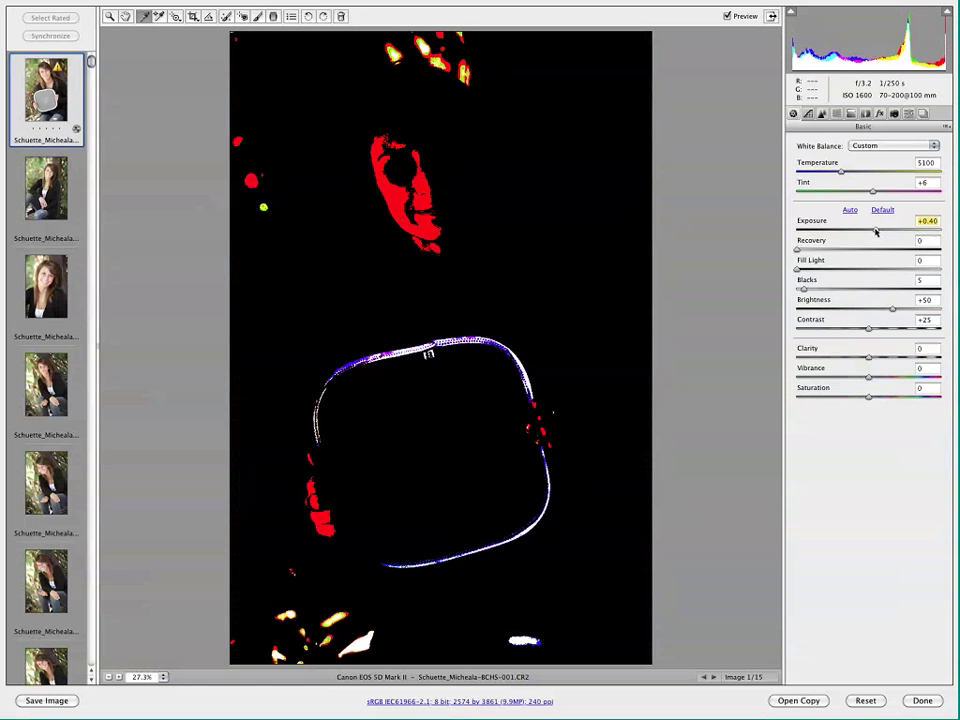
left_click_drag(876, 231, 873, 228)
key("o")
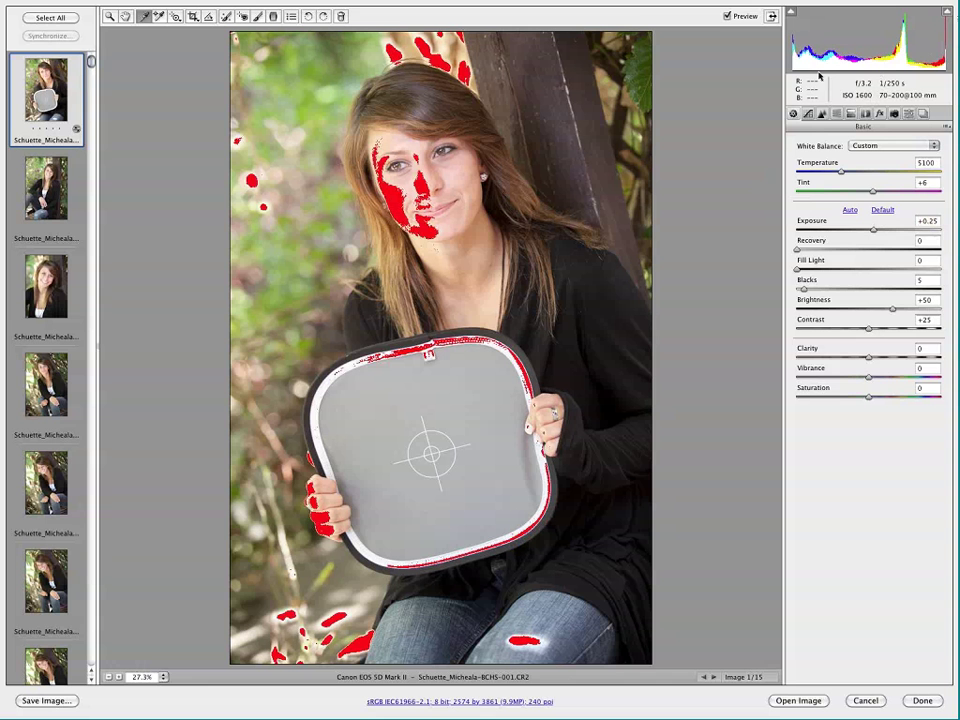
left_click_drag(874, 238, 870, 238)
double_click(868, 238)
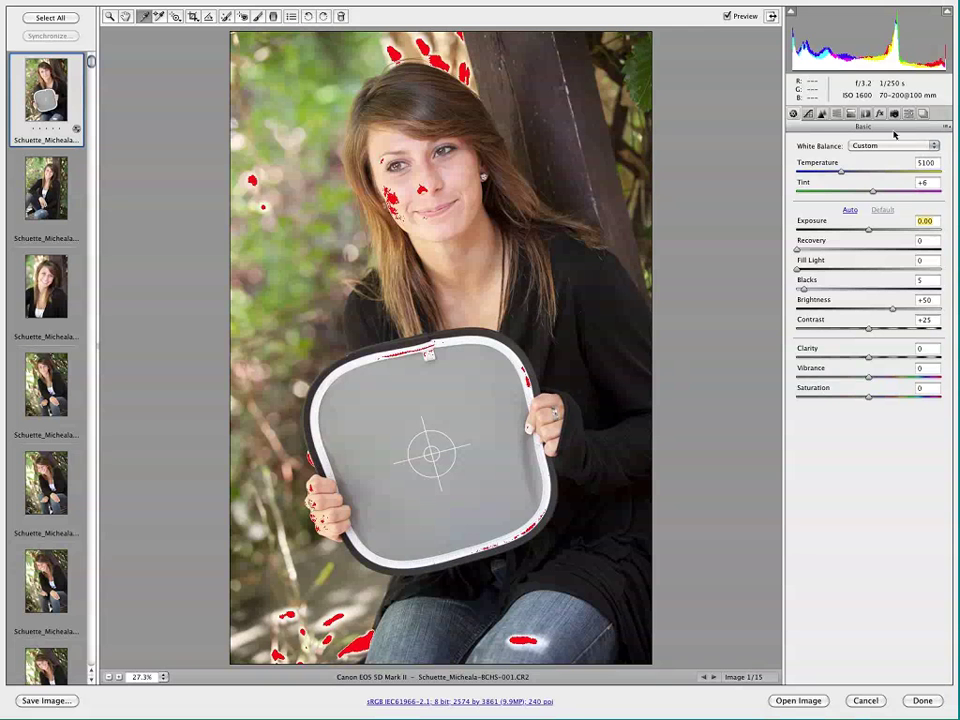
Step: Look through the Parametric and Point versions of the Tone Curve settings
left_click(796, 116)
left_click(808, 114)
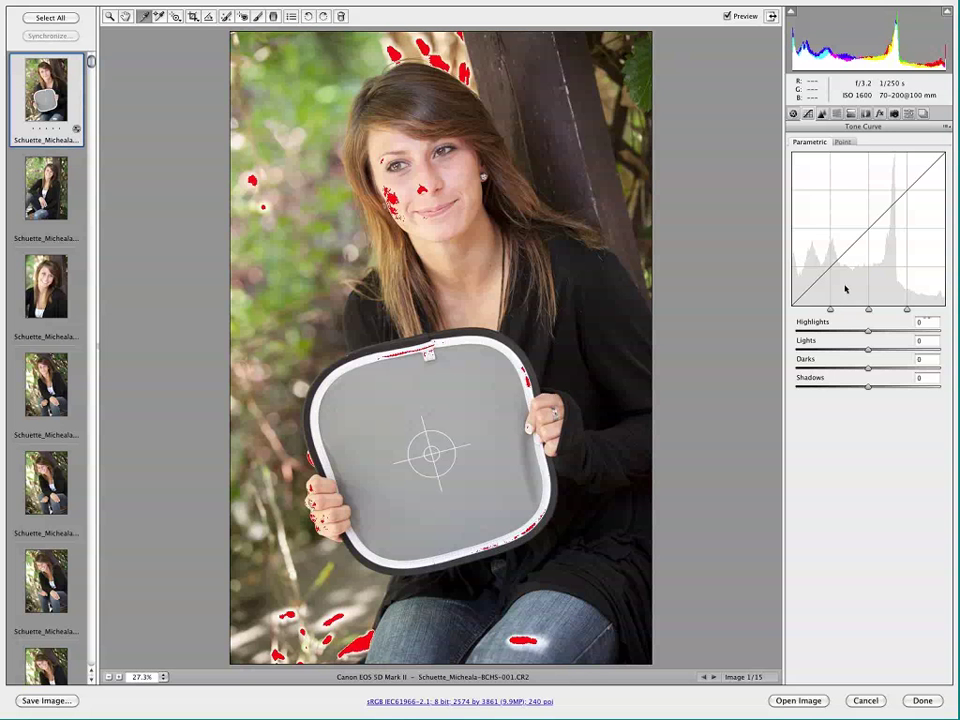
left_click(841, 143)
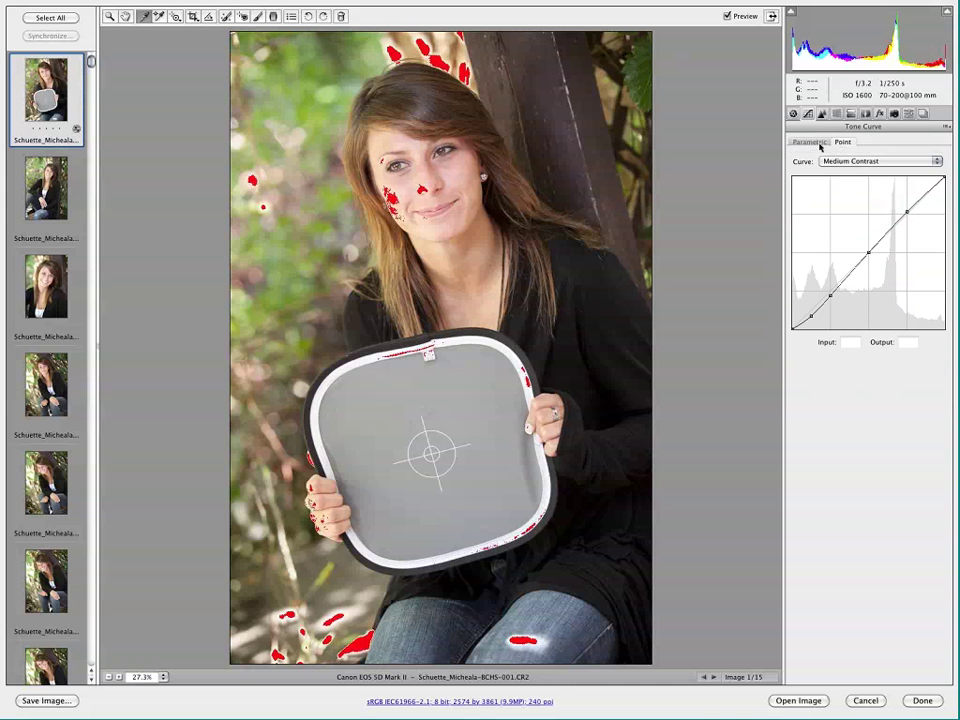
left_click(813, 142)
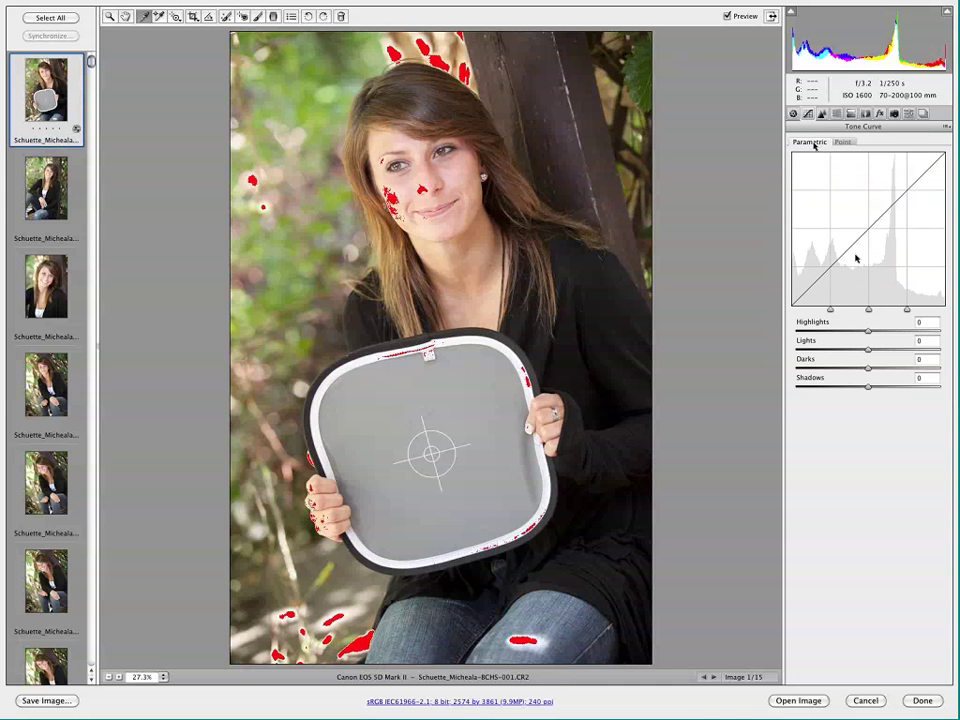
Step: Set the sharpening Amount to 64 in the Detail settings
left_click(822, 114)
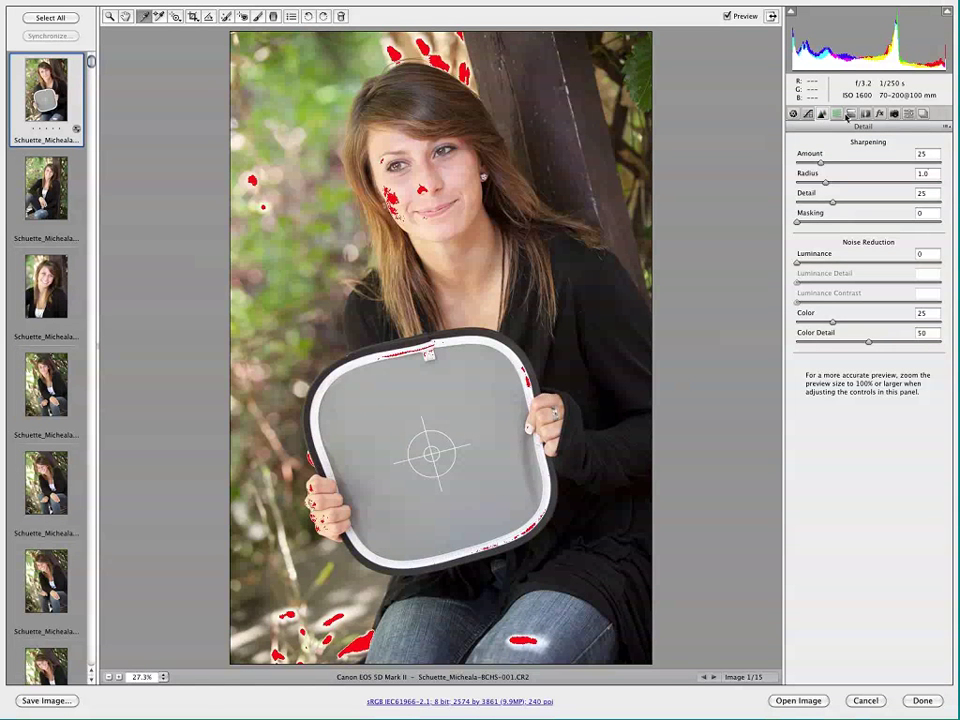
left_click_drag(820, 162, 869, 164)
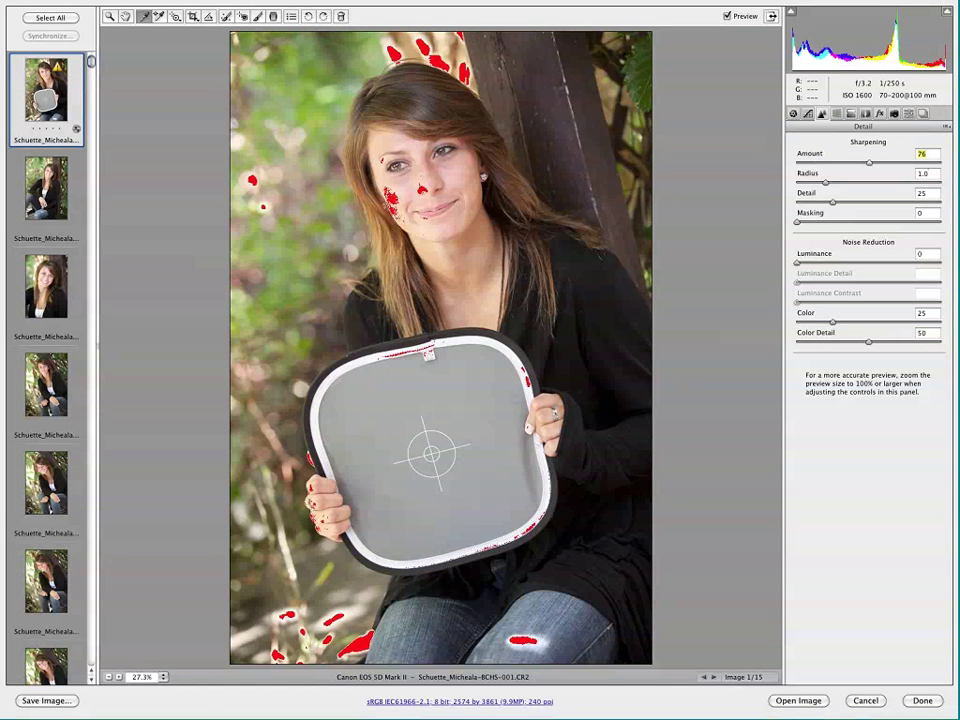
left_click(859, 164)
left_click_drag(860, 164, 858, 166)
Step: Try Luminance noise reduction at 49 on the face at 100% zoom, and return it to 0
left_click(119, 677)
left_click(119, 677)
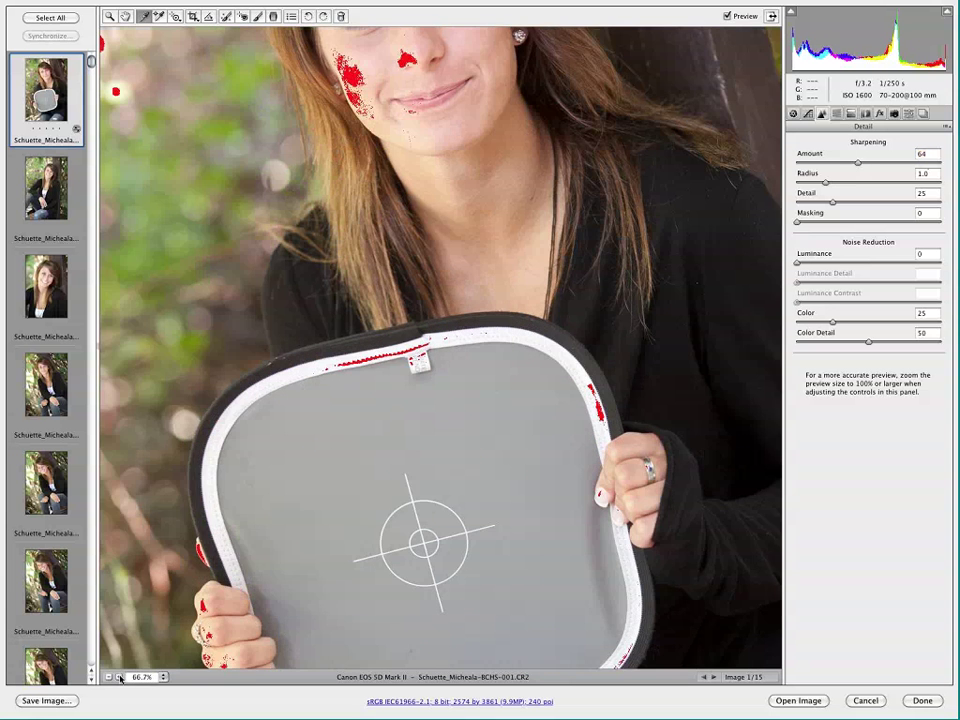
left_click(119, 677)
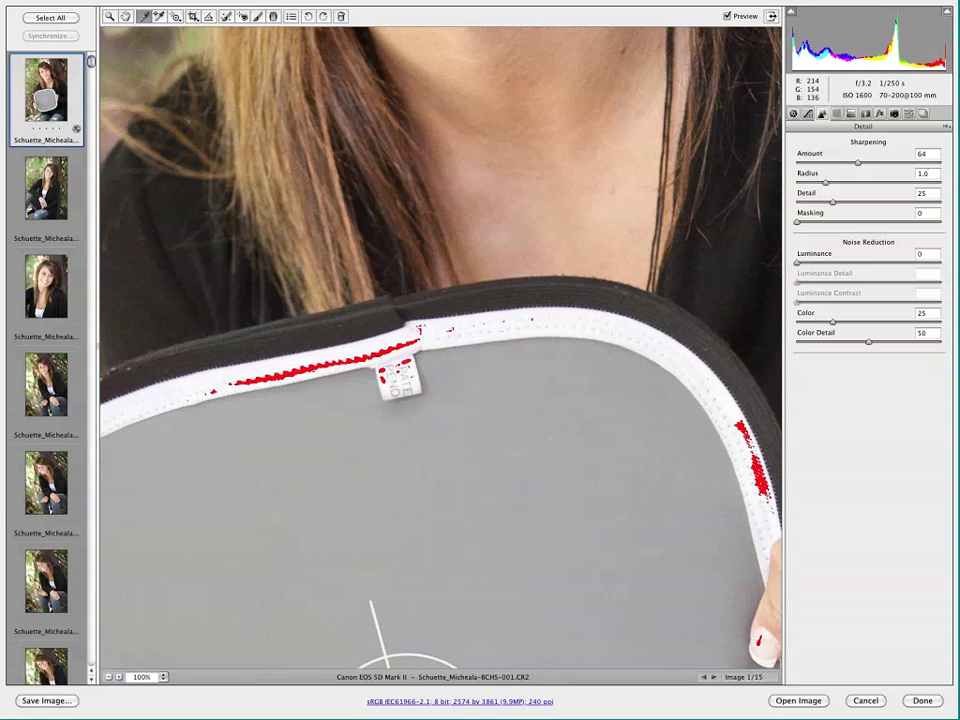
scroll(550, 377, "up", 10)
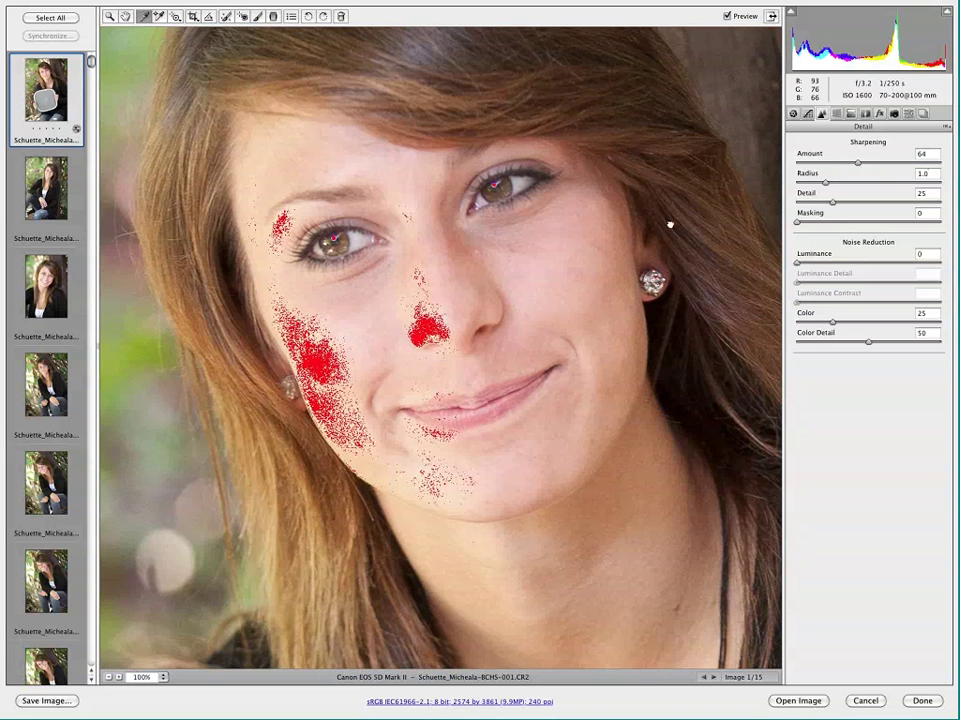
scroll(670, 225, "up", 3)
scroll(666, 242, "up", 3)
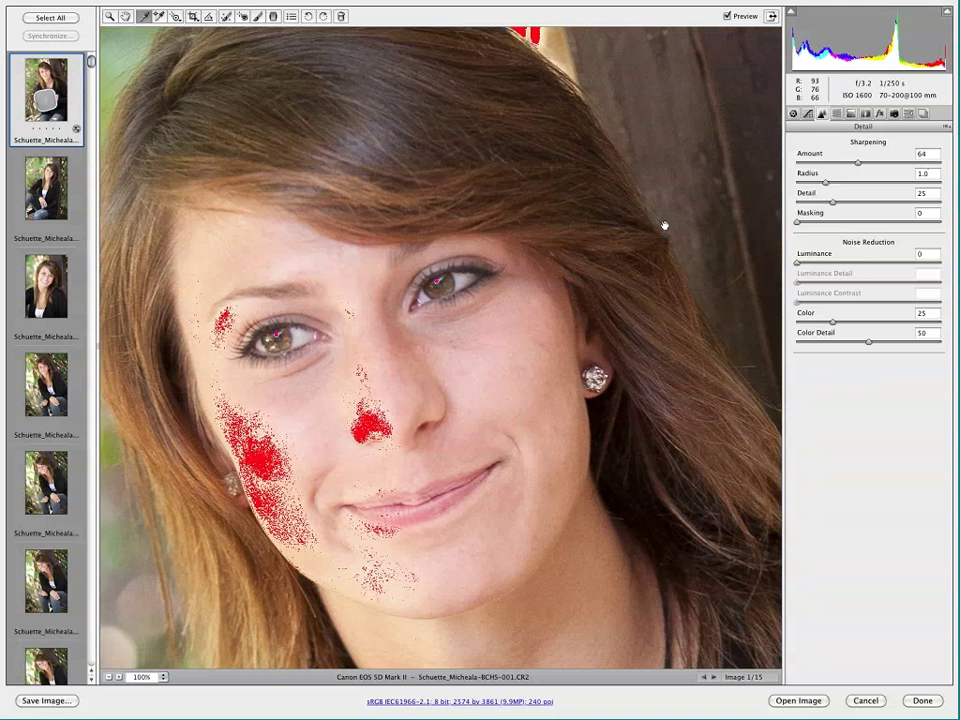
scroll(664, 226, "up", 1)
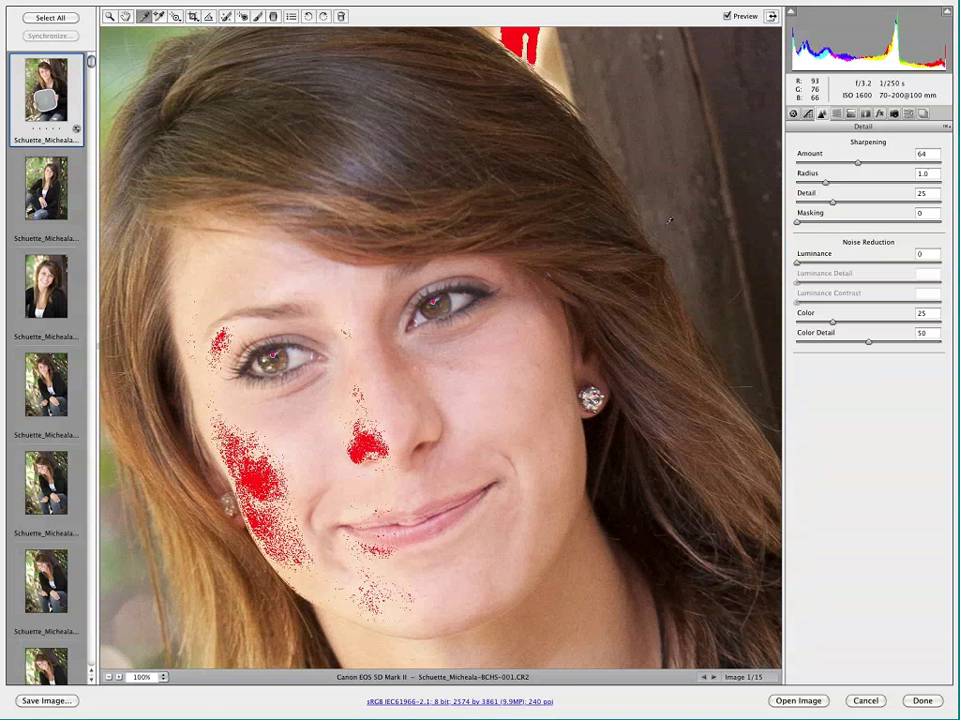
left_click_drag(797, 262, 867, 270)
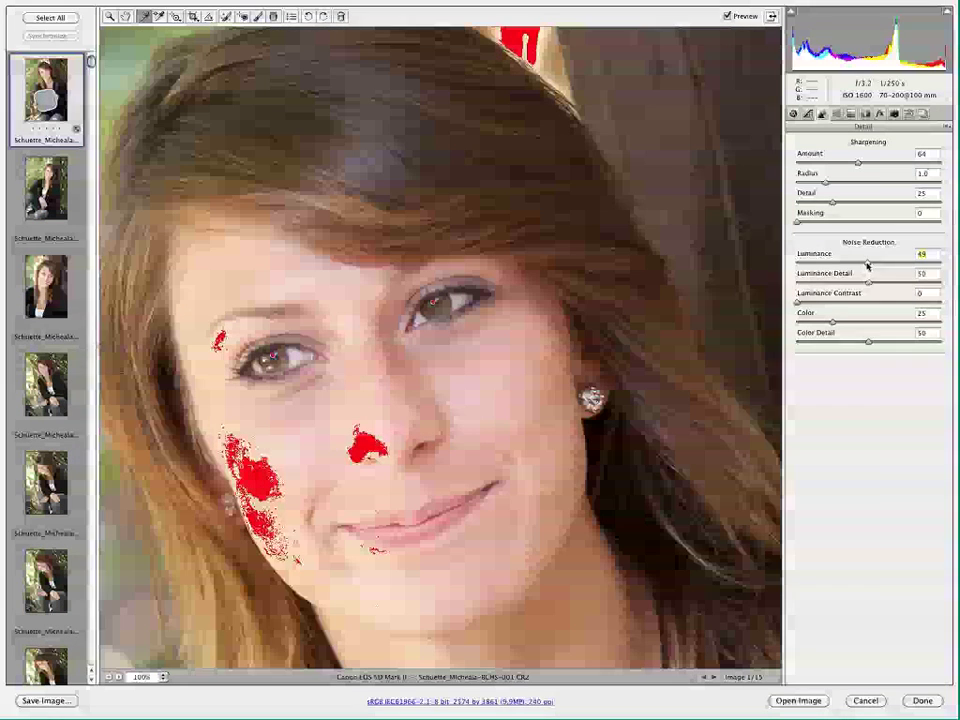
left_click_drag(867, 263, 800, 285)
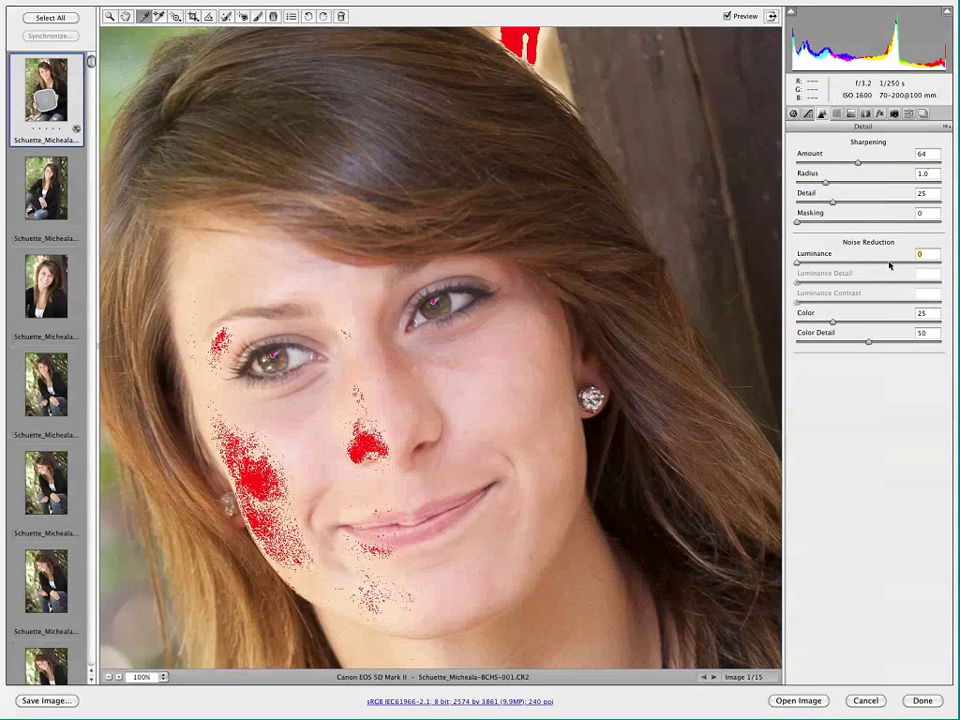
Step: Set Luminance noise reduction to 21 and Luminance Detail to 57
left_click(820, 262)
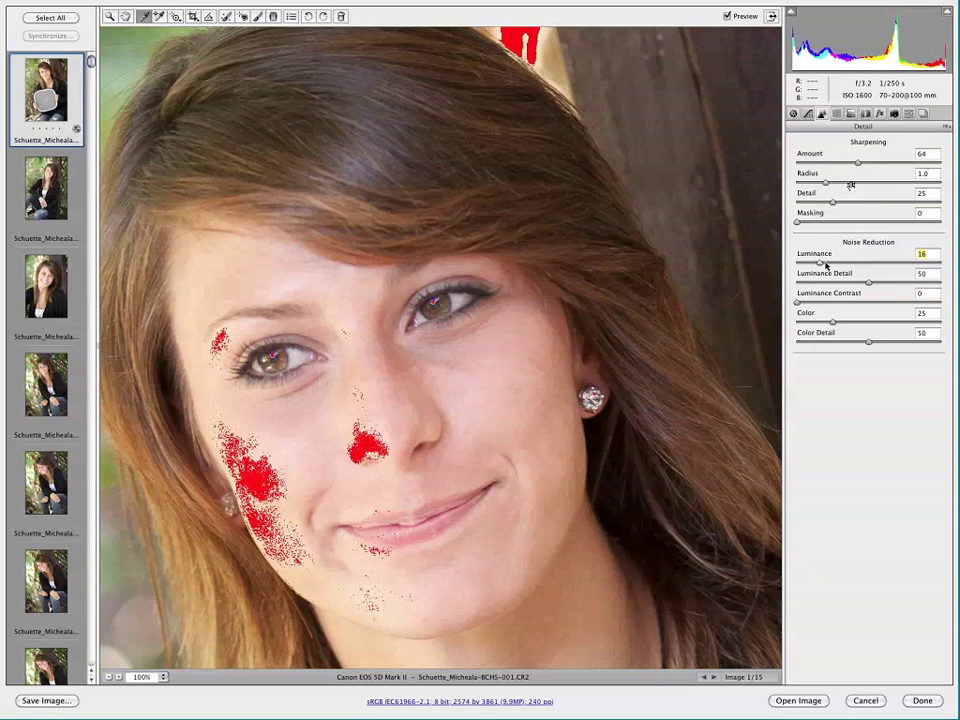
left_click_drag(826, 265, 829, 266)
left_click_drag(868, 282, 826, 283)
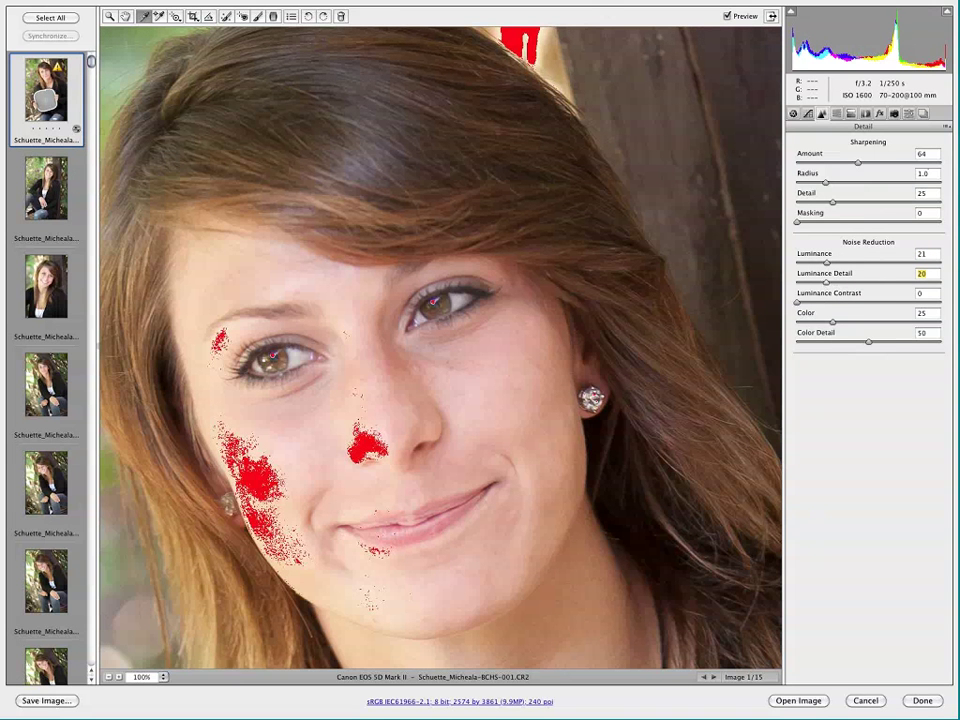
left_click_drag(830, 283, 877, 293)
Step: Save the current adjustments as the new Camera Raw defaults
left_click(946, 129)
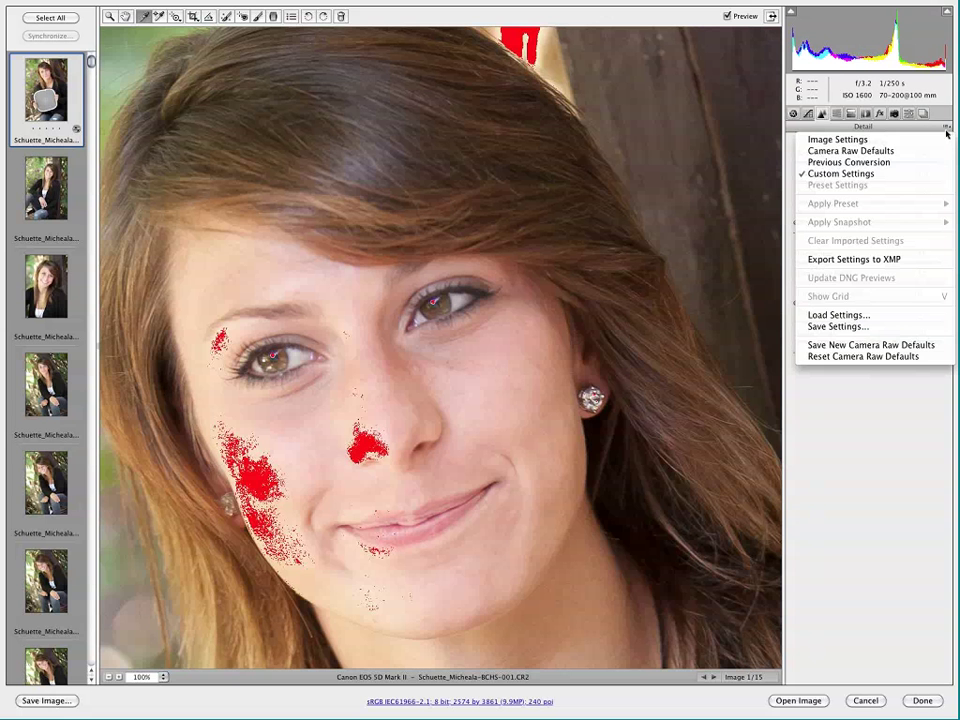
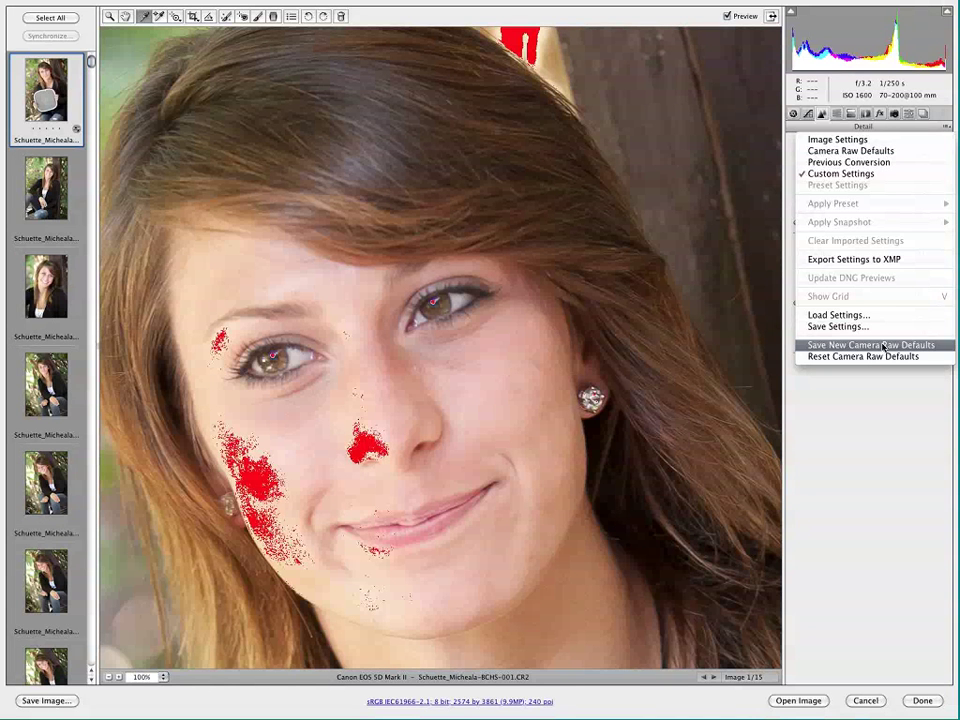
left_click(883, 345)
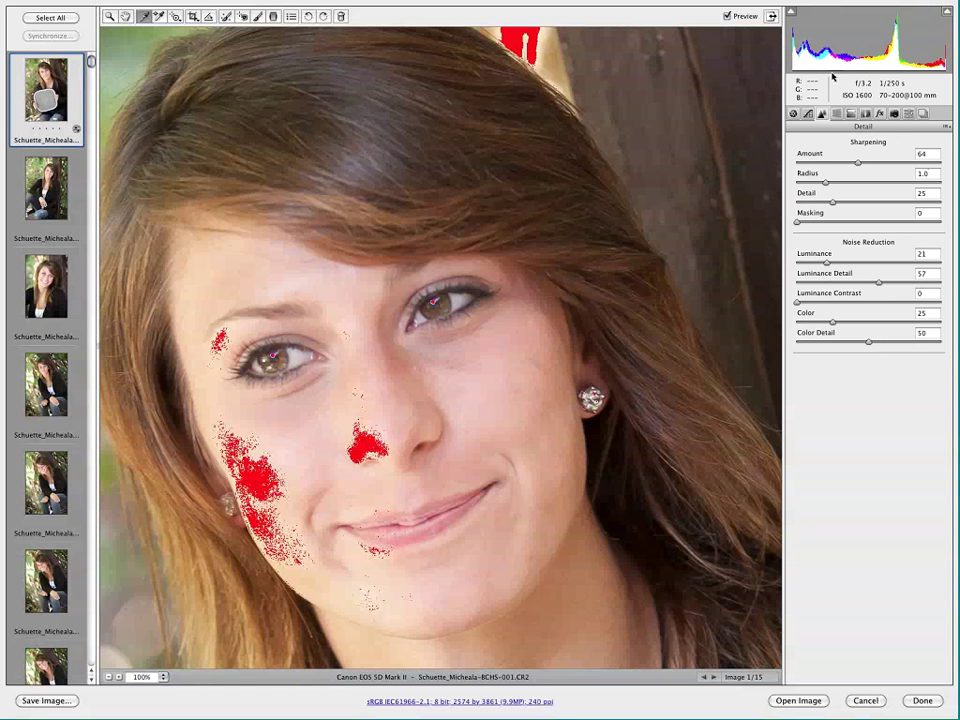
Step: Convert the whole portrait to grayscale in the HSL / Grayscale settings, comparing it with the color version
left_click(837, 114)
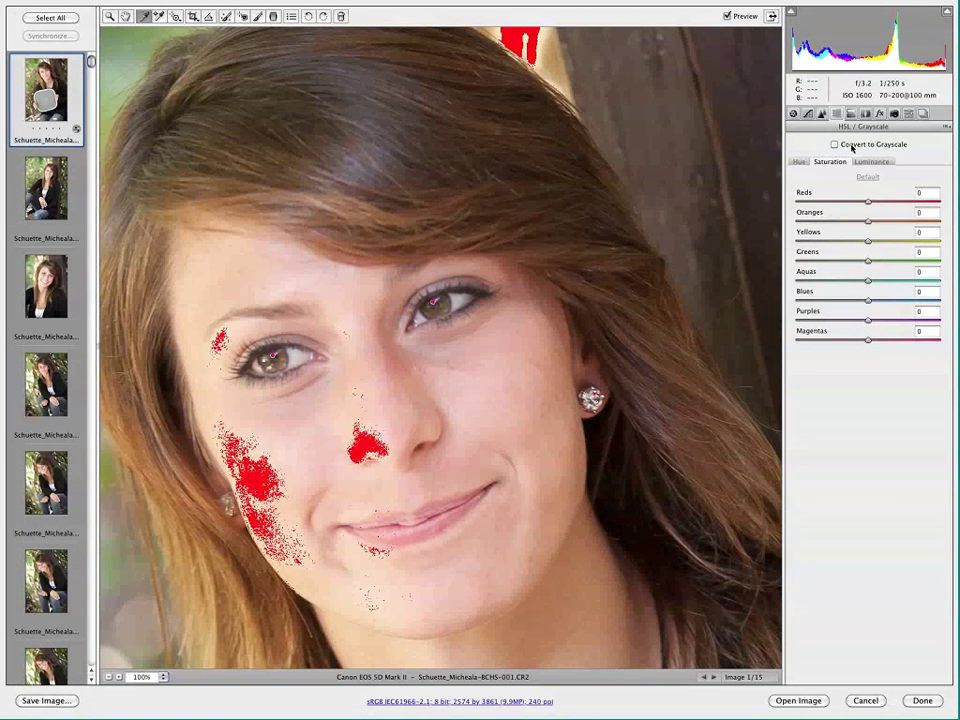
key("super+minus")
key("super+0")
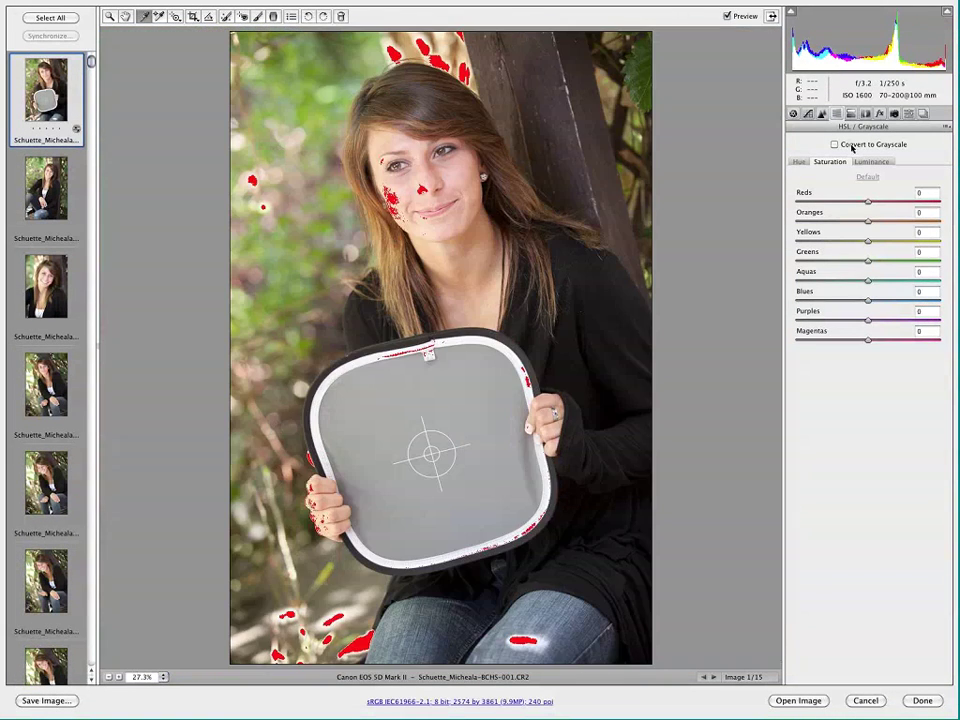
left_click(851, 148)
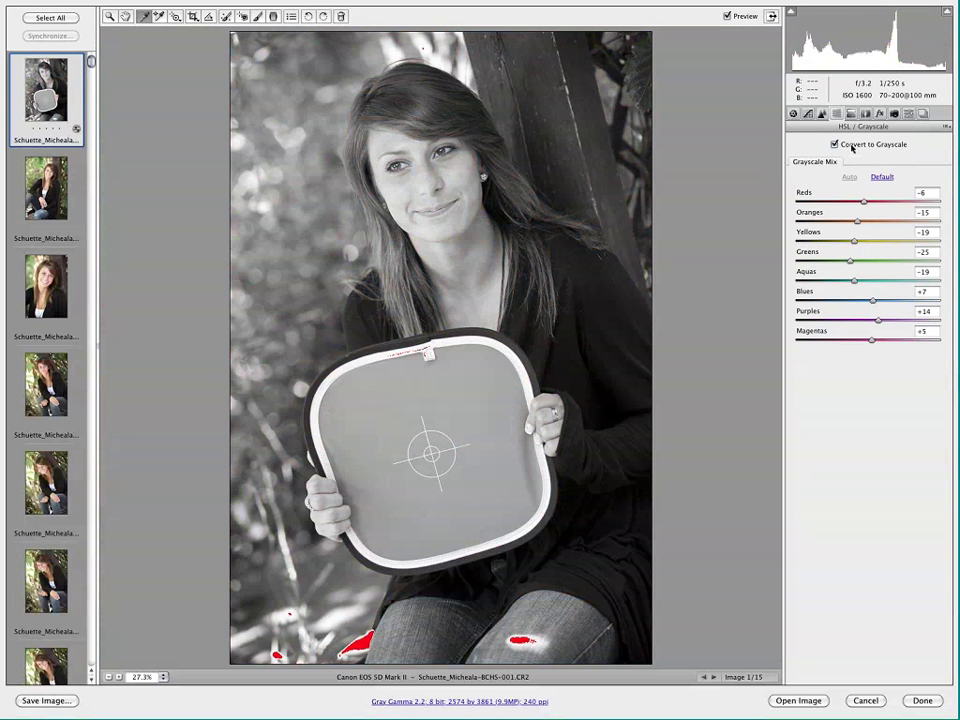
left_click(835, 145)
left_click(835, 145)
Step: Try the grayscale mix with Reds at +38 and -71, set Reds to 0, and lower Greens to -84
left_click(866, 204)
left_click_drag(866, 204, 886, 203)
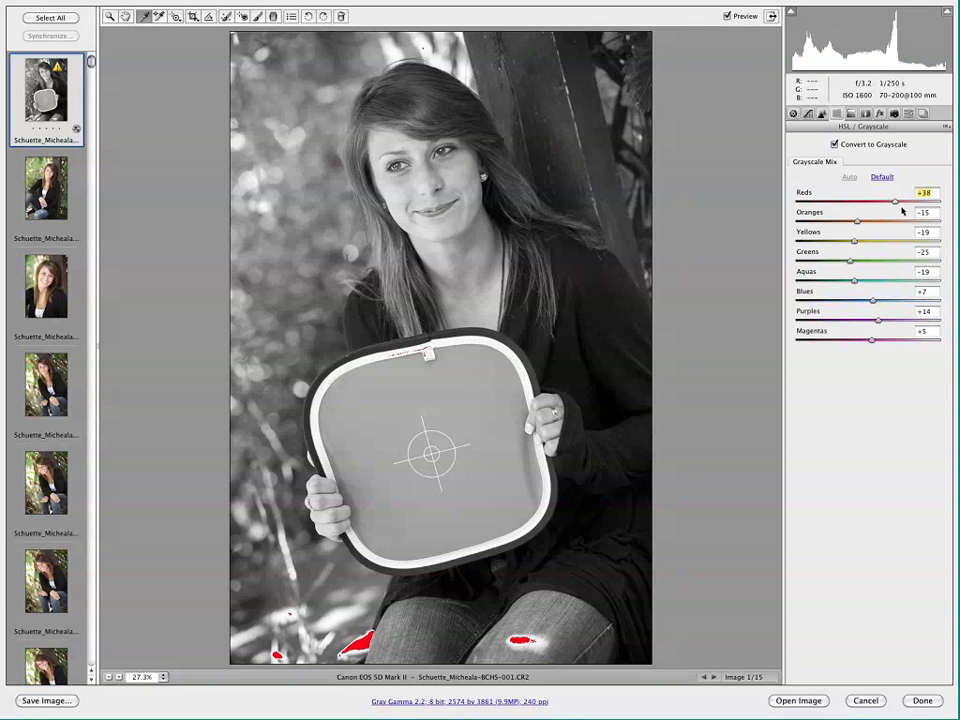
left_click_drag(898, 206, 814, 204)
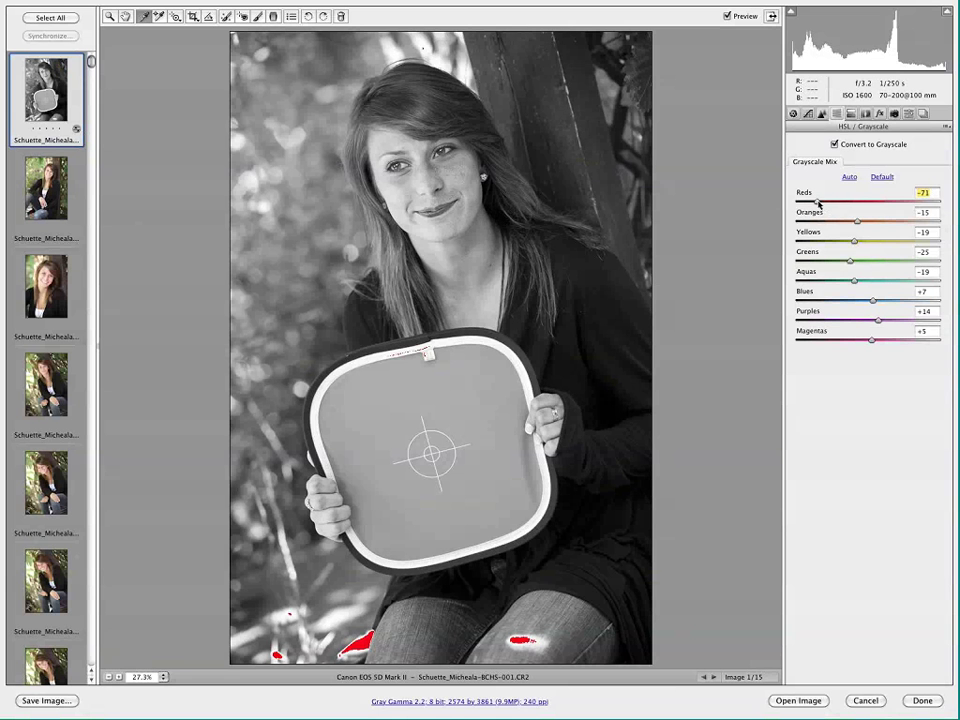
type("0")
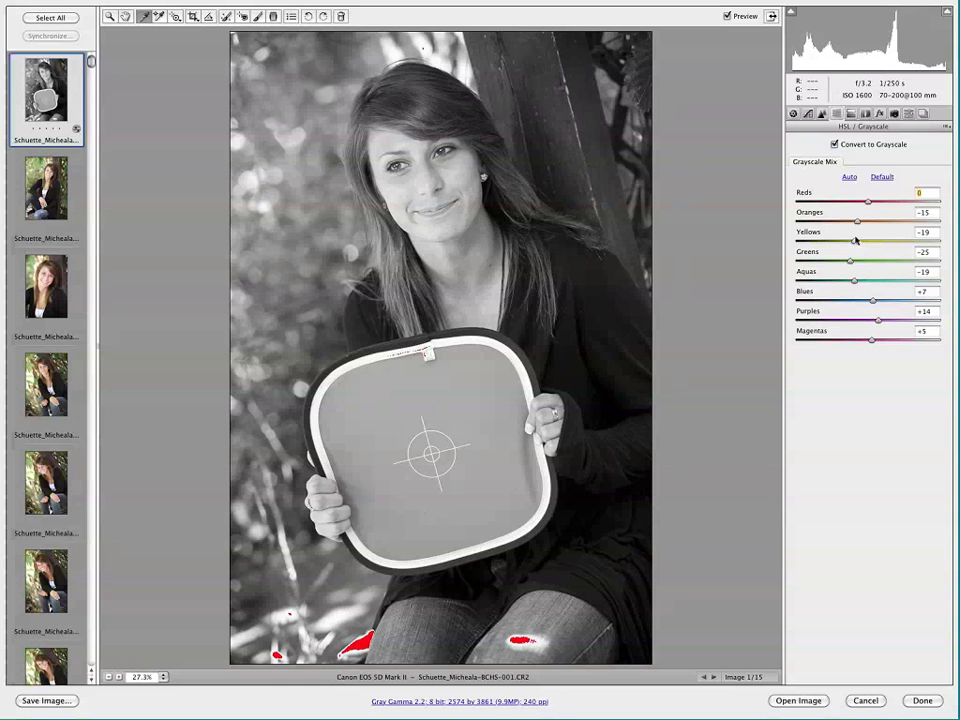
left_click_drag(851, 262, 808, 262)
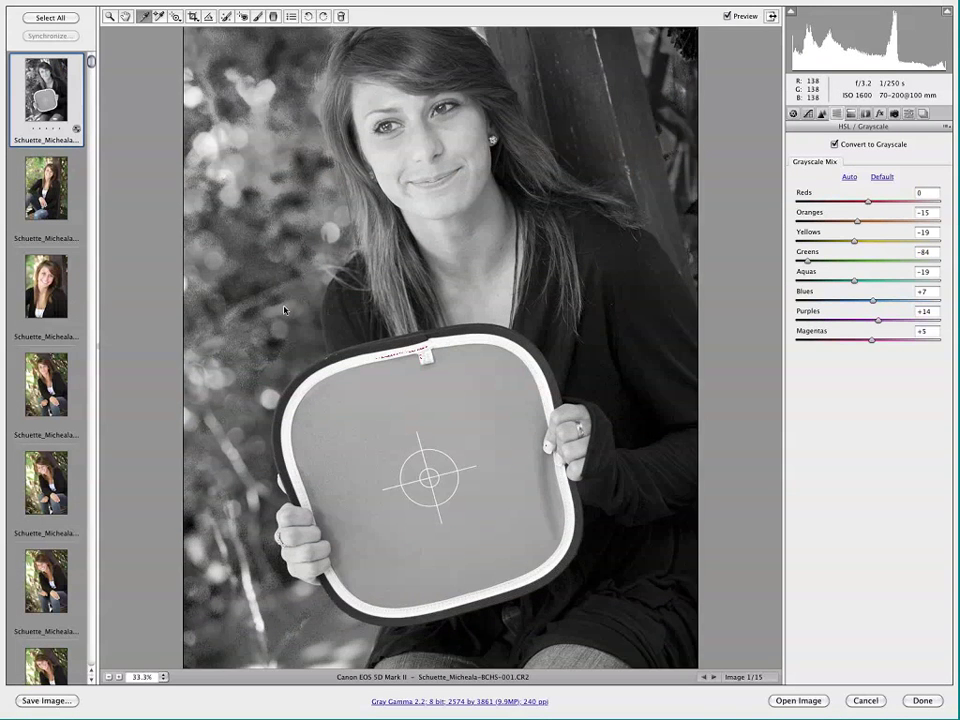
Step: Try Greens at -35 and Aquas at -38 in the grayscale mix while checking the blurred background up close
key("ctrl+plus")
key("ctrl+plus")
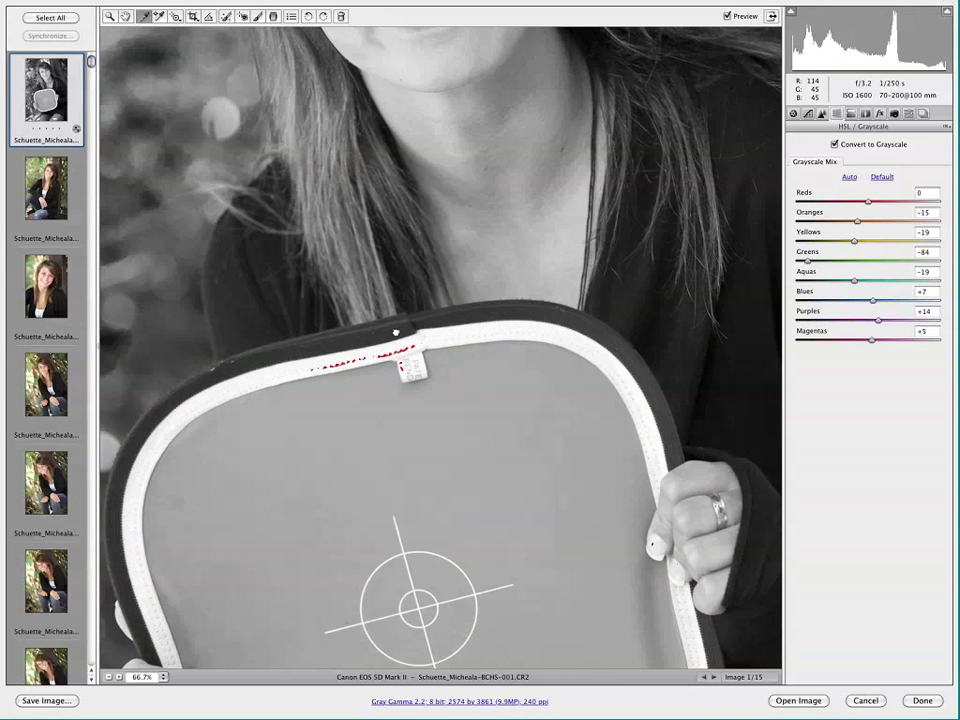
scroll(300, 260, "up", 3)
scroll(300, 260, "left", 3)
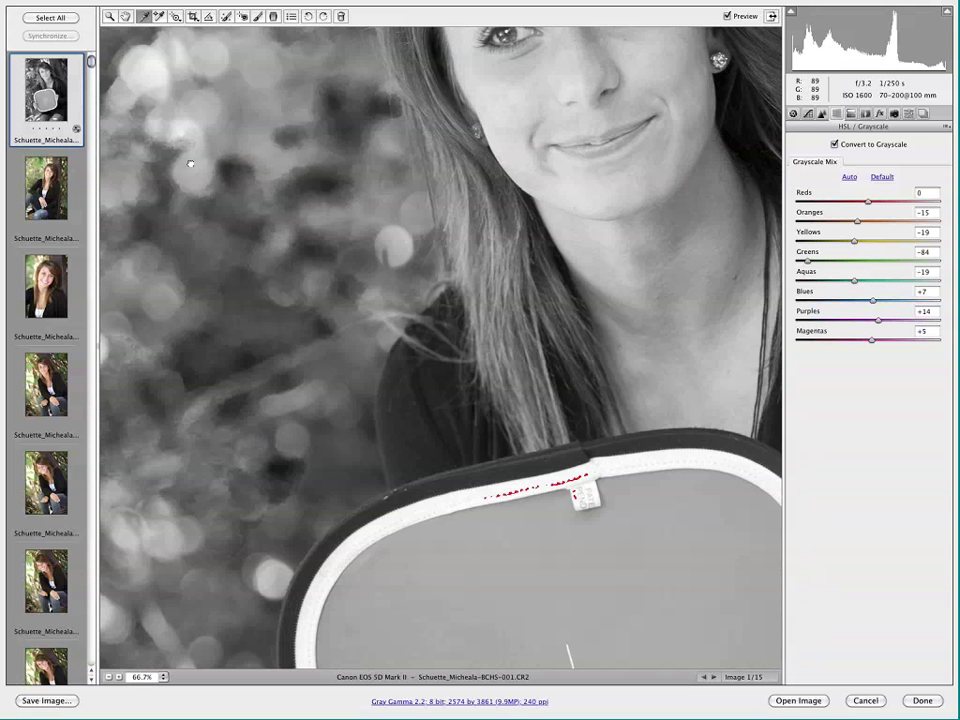
scroll(400, 200, "up", 2)
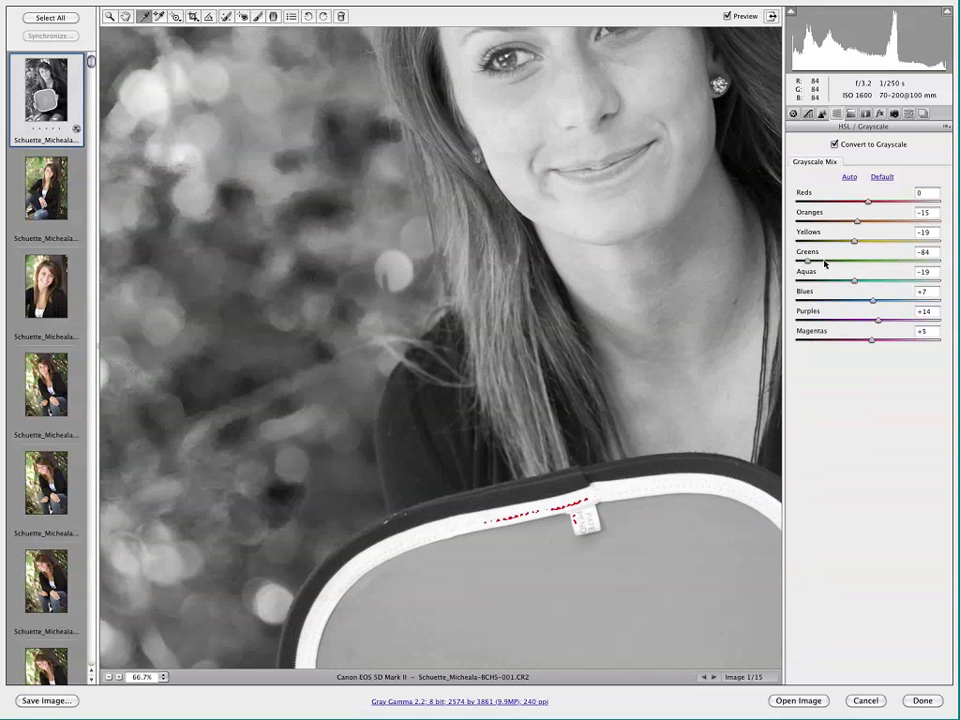
left_click_drag(814, 263, 841, 283)
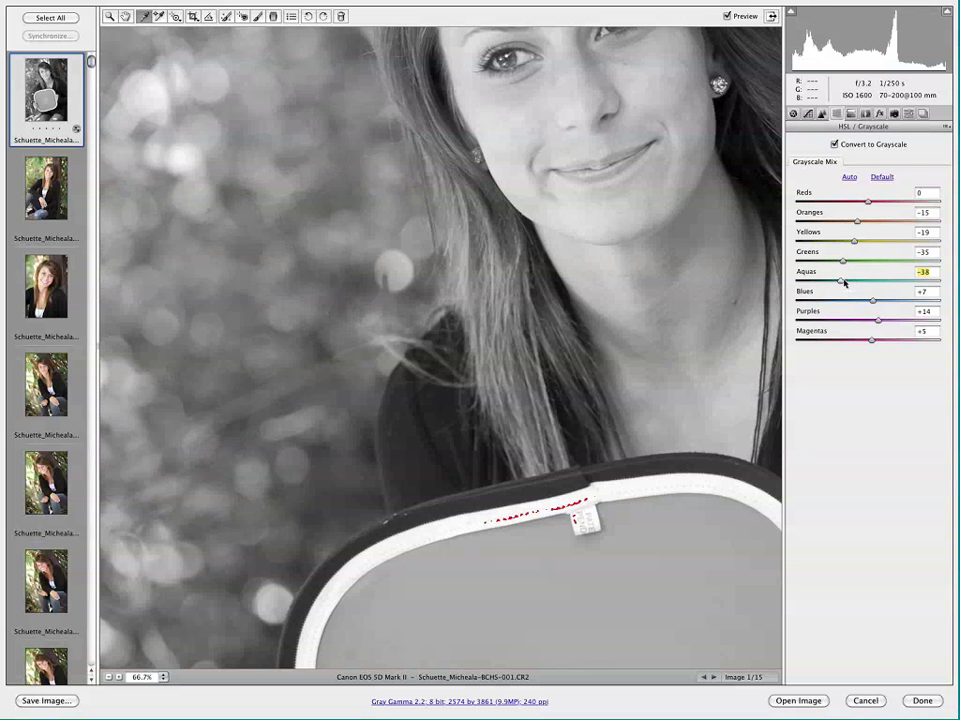
Step: Reset the grayscale mix to its default values and apply the automatic mix
left_click(881, 177)
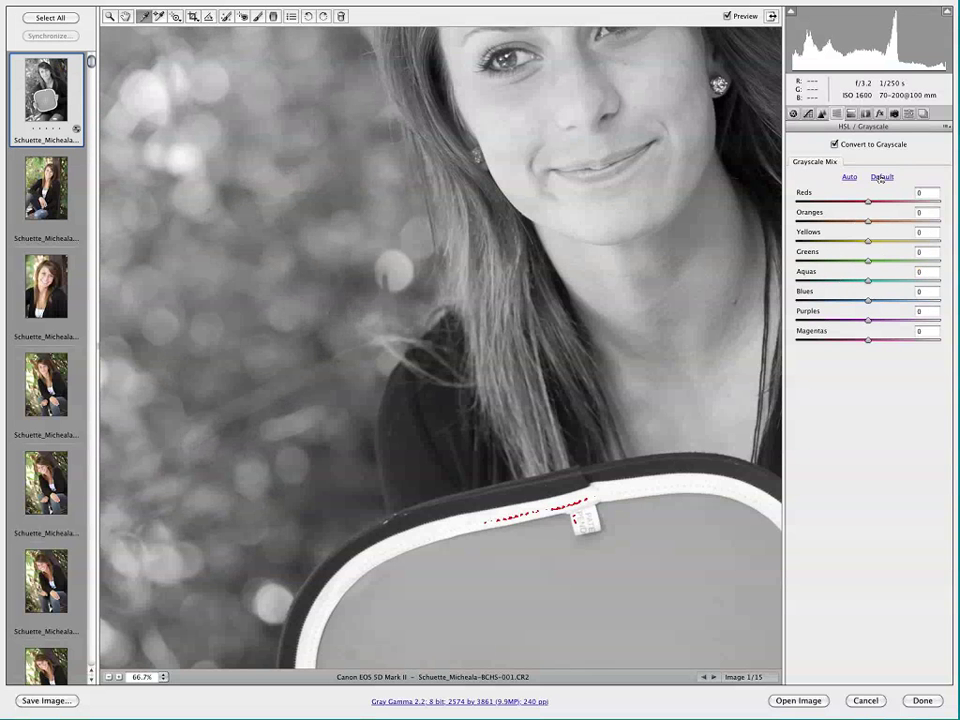
left_click(849, 177)
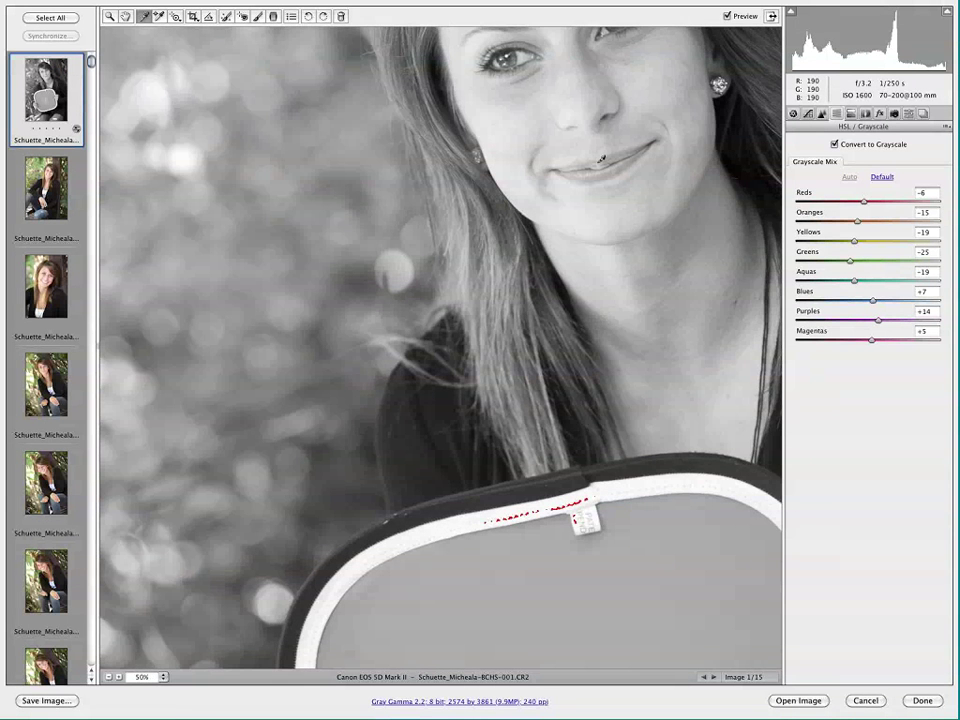
key("super+minus")
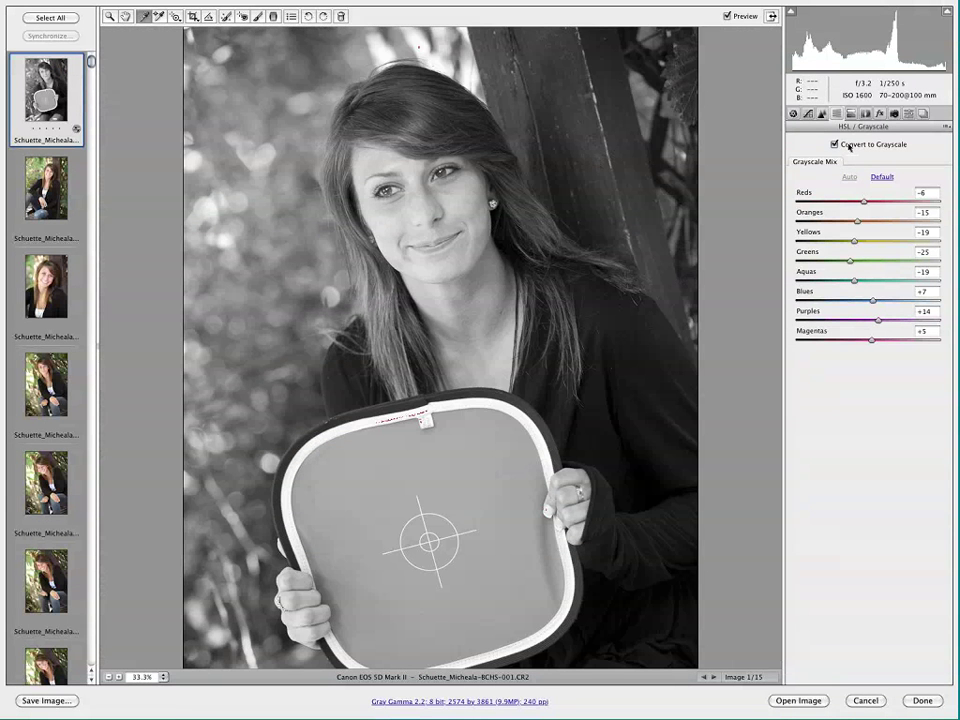
Step: Turn off the grayscale conversion and look through the Hue, Saturation and Luminance color settings
left_click(849, 146)
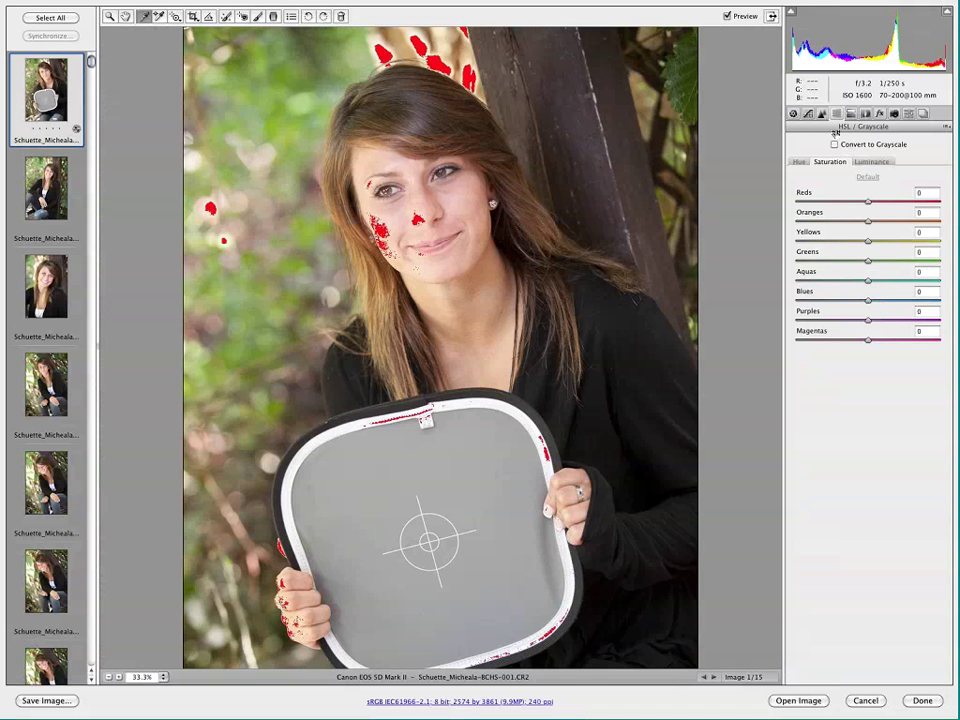
left_click(798, 162)
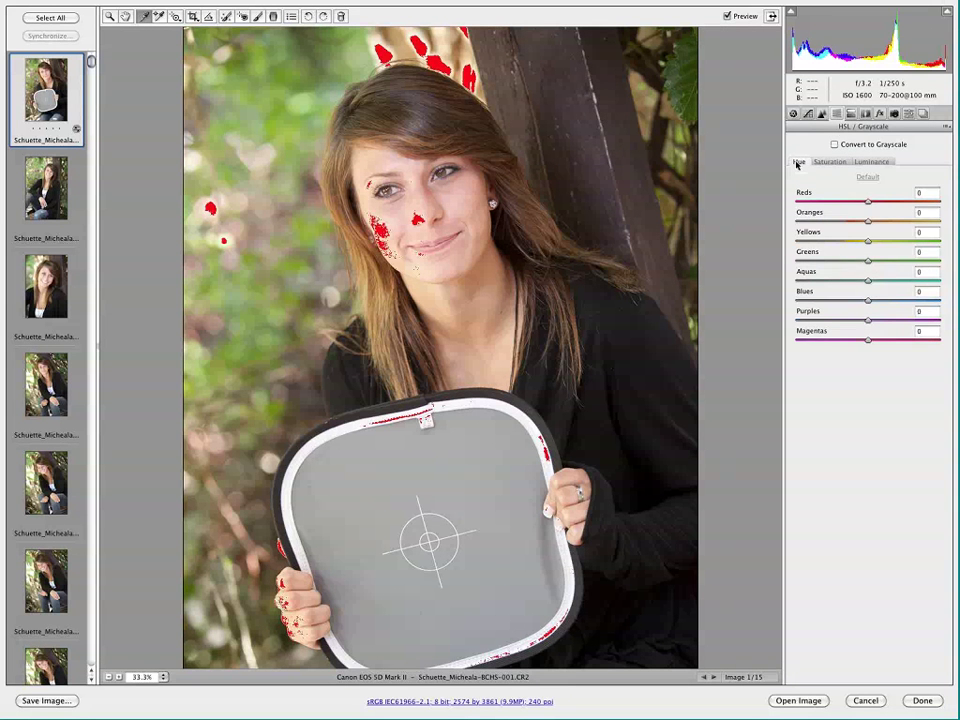
left_click(829, 162)
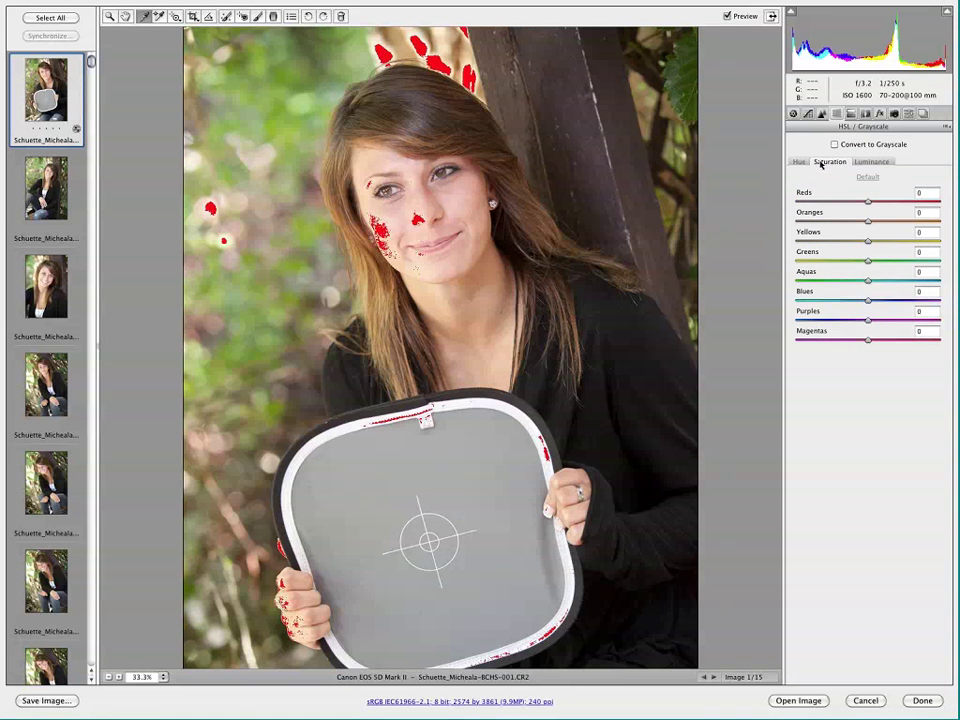
left_click(865, 161)
left_click(829, 162)
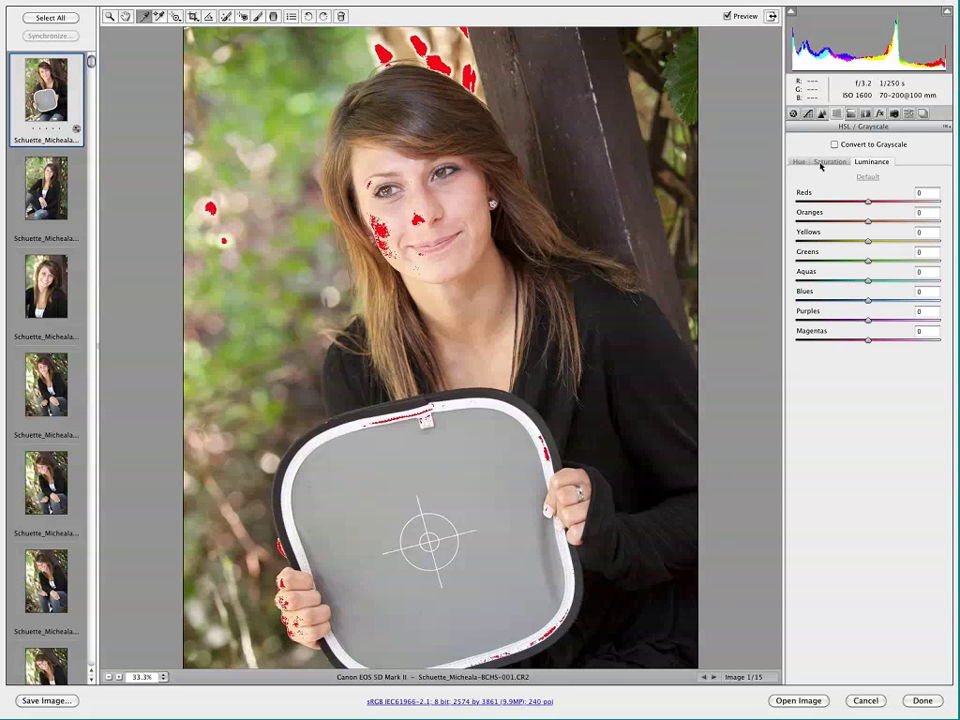
left_click(800, 163)
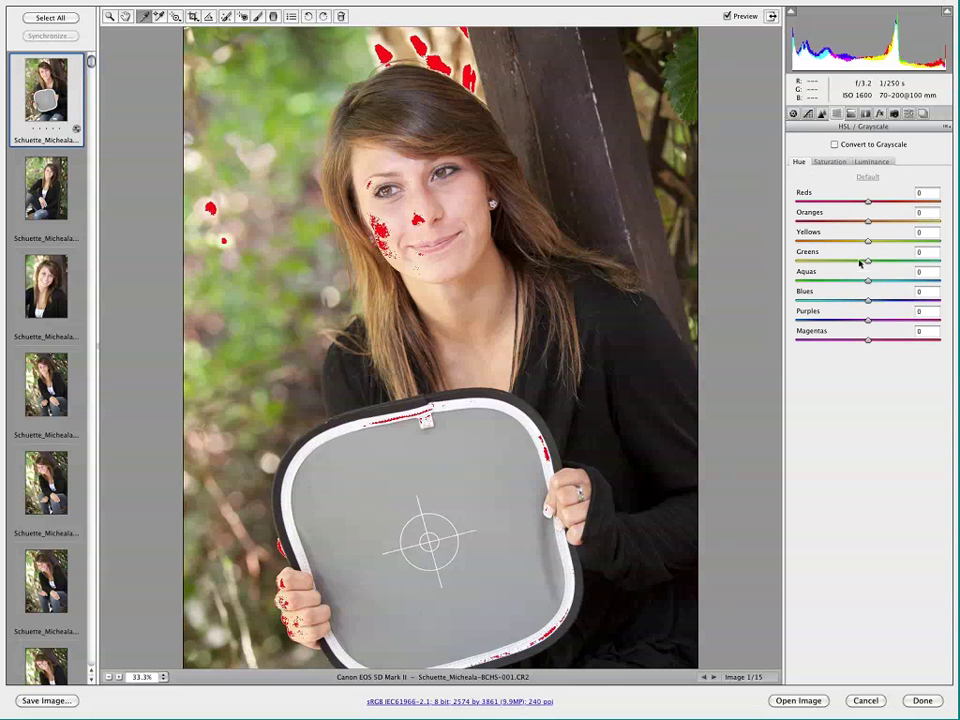
Step: Try Greens hue shifts of +87 and -100, and set Greens to +24 and Aquas to -17
left_click_drag(864, 263, 930, 263)
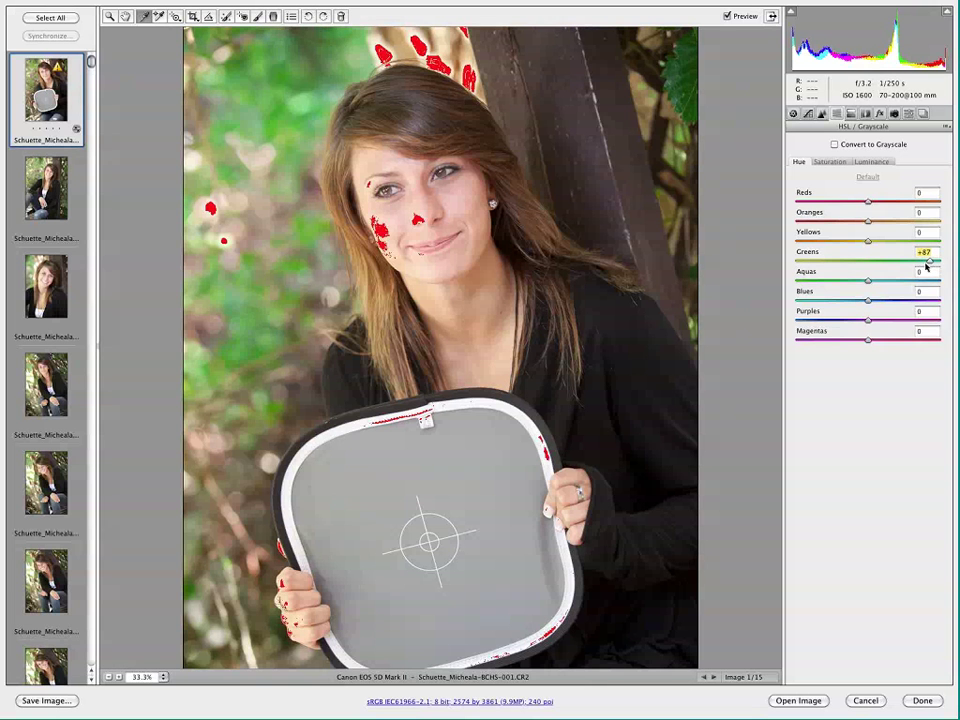
left_click_drag(872, 270, 770, 270)
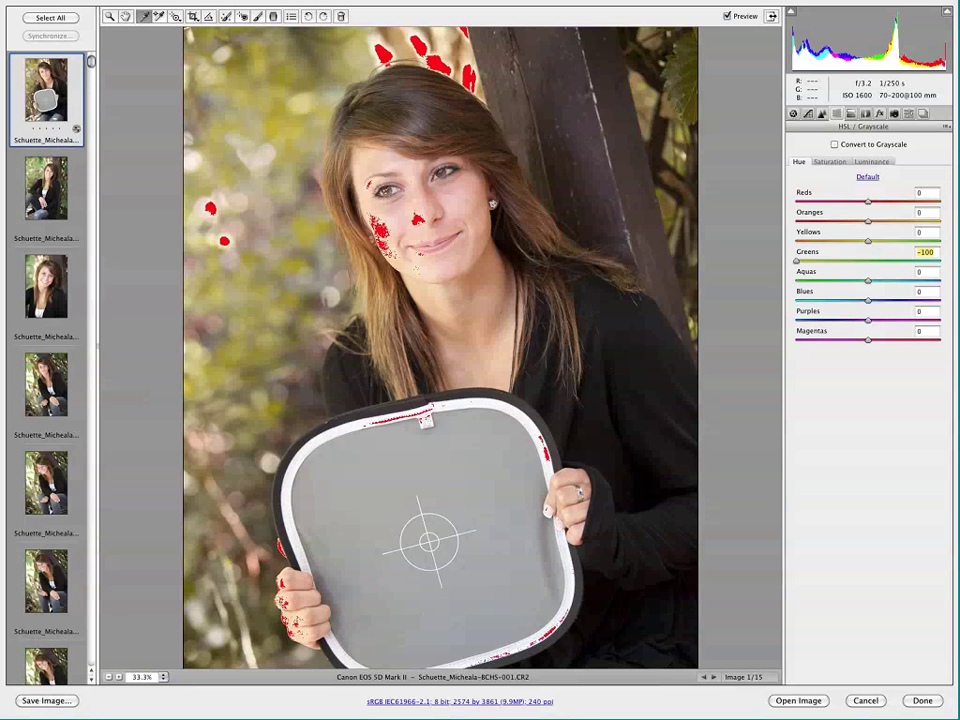
left_click_drag(796, 262, 857, 281)
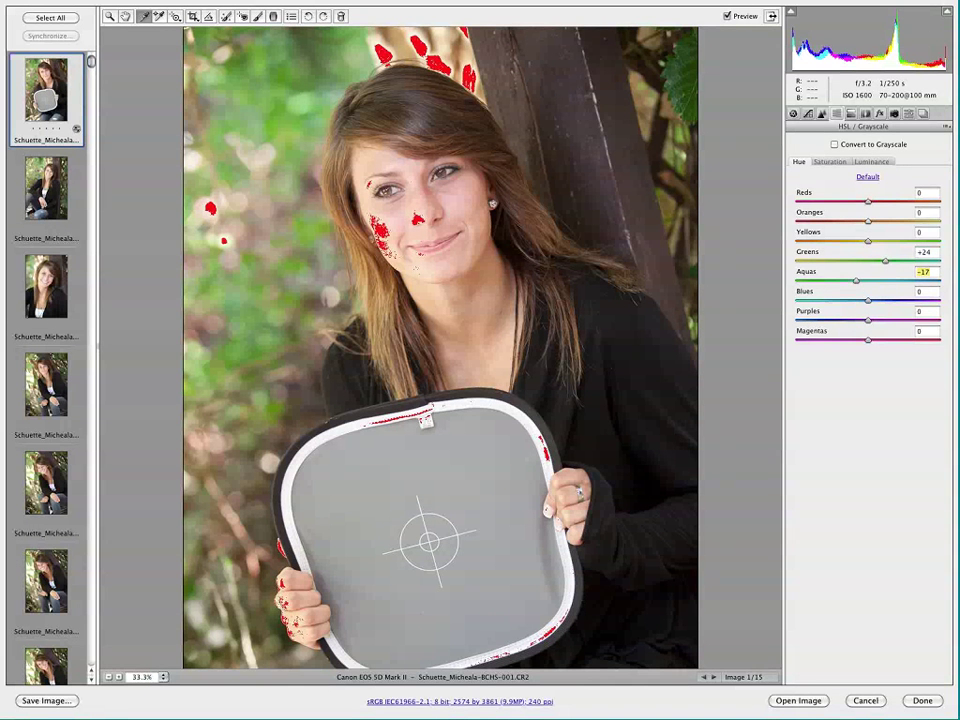
Step: Try hue shifts of +86 for Reds and +68 for Oranges, and reset all Hue settings to default
left_click(866, 203)
left_click_drag(866, 203, 930, 206)
left_click_drag(868, 220, 918, 222)
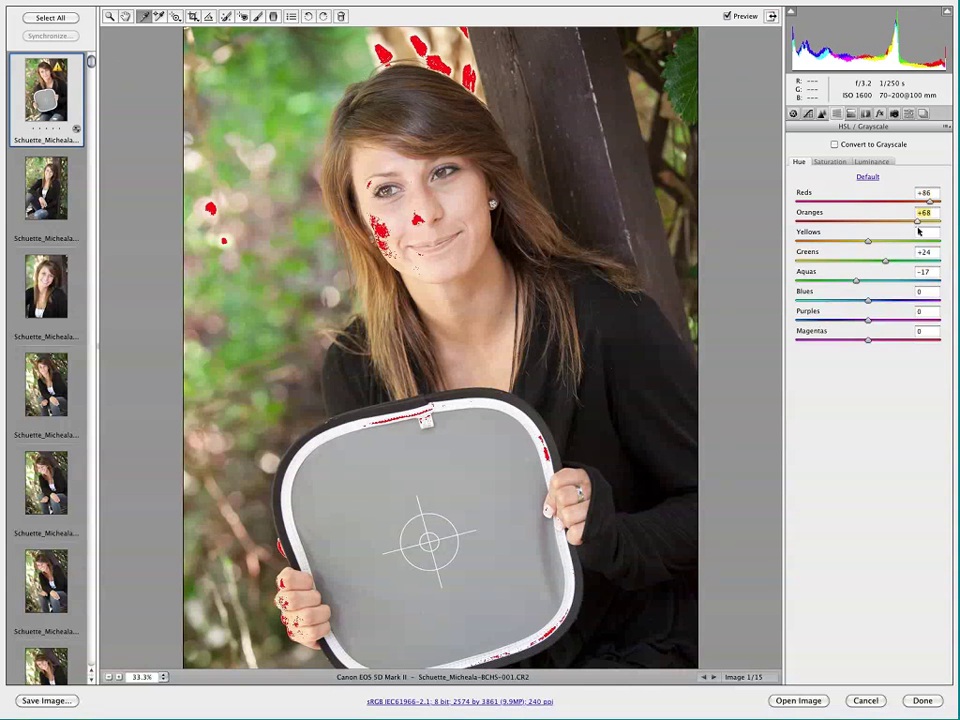
double_click(918, 228)
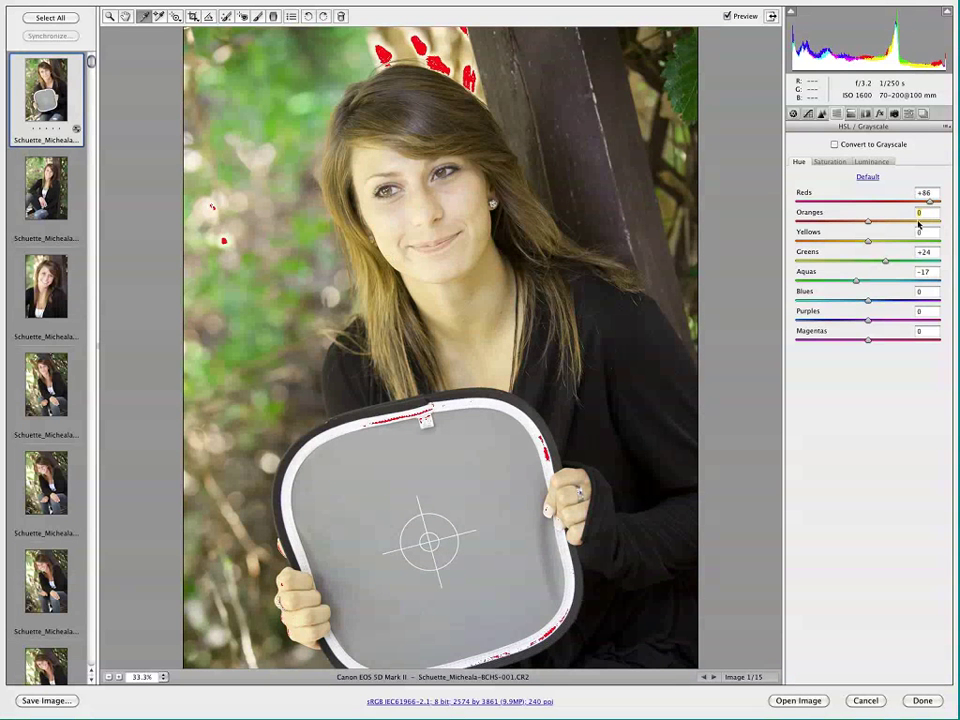
double_click(928, 201)
left_click(885, 261)
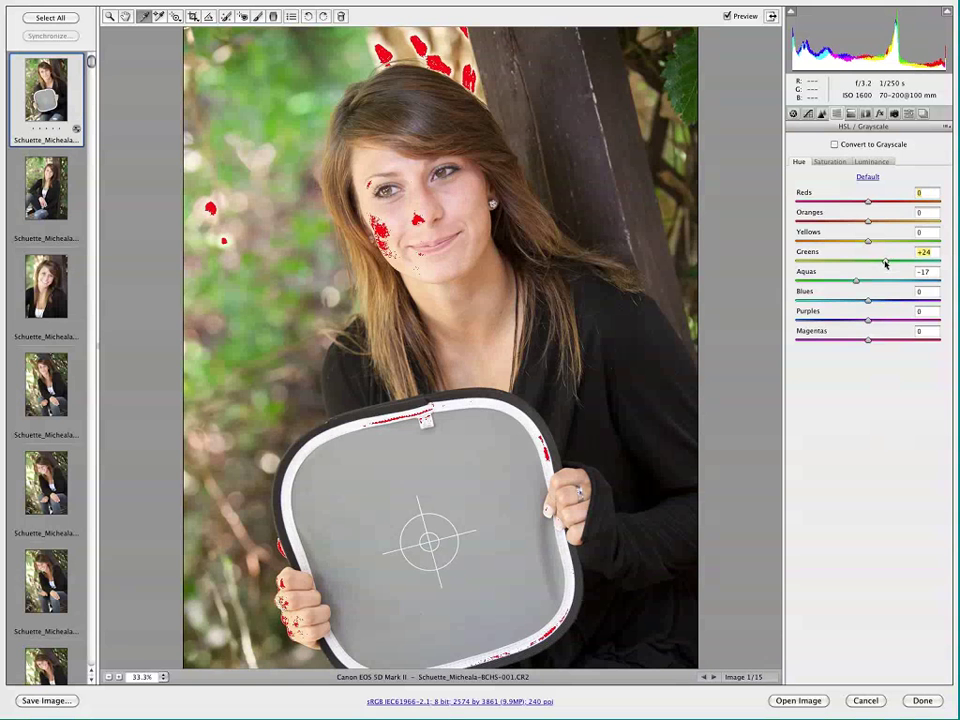
left_click(863, 184)
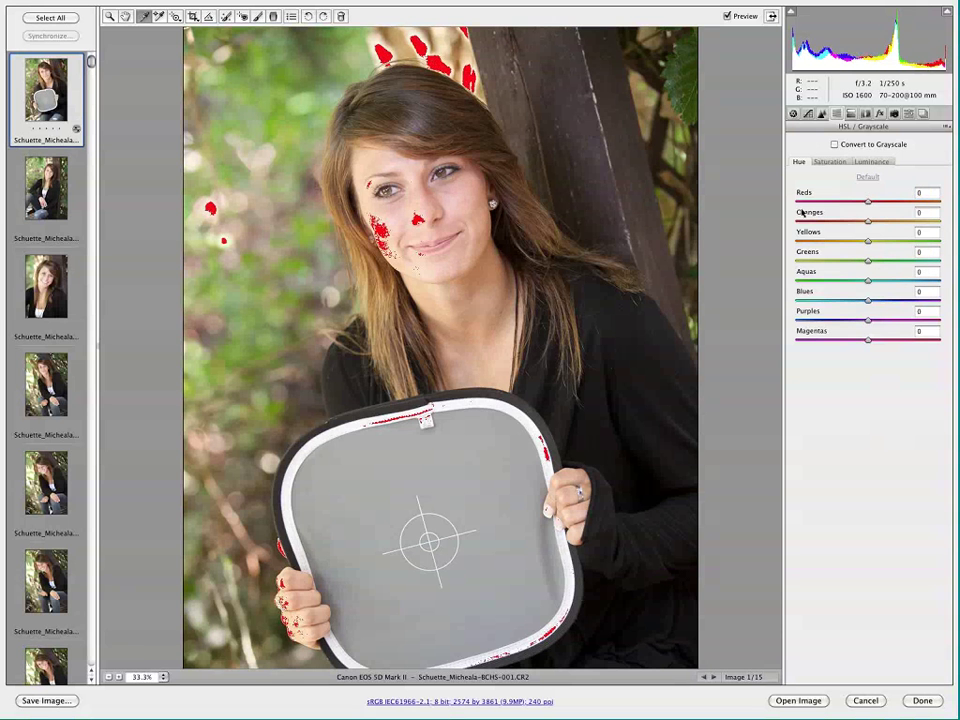
Step: Try the Greens saturation at +89 and -88
left_click(817, 161)
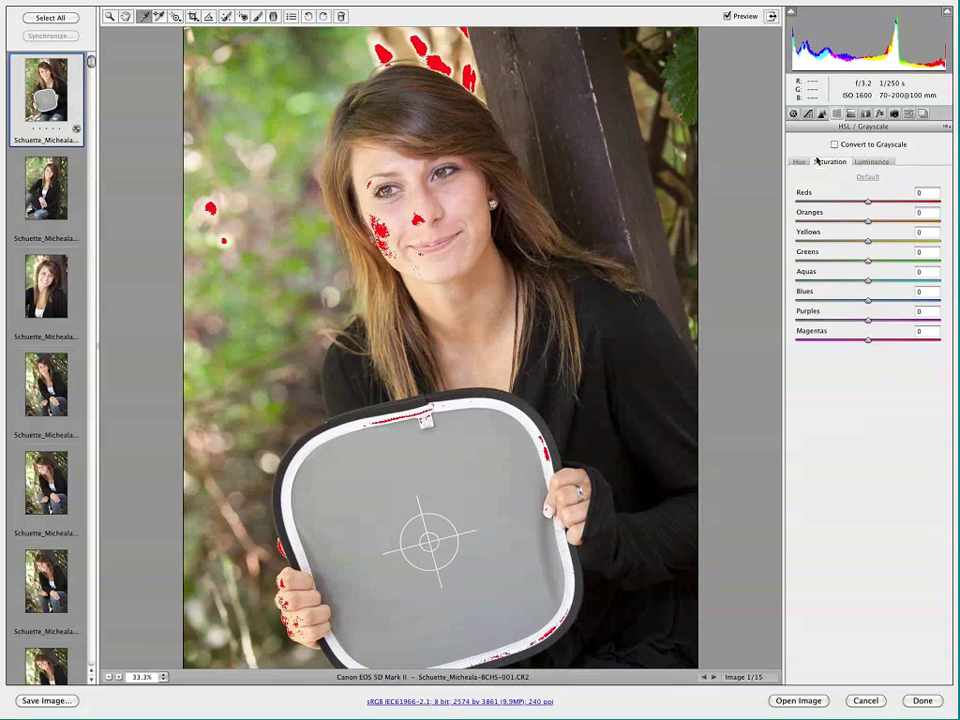
left_click(868, 260)
left_click_drag(896, 267, 931, 267)
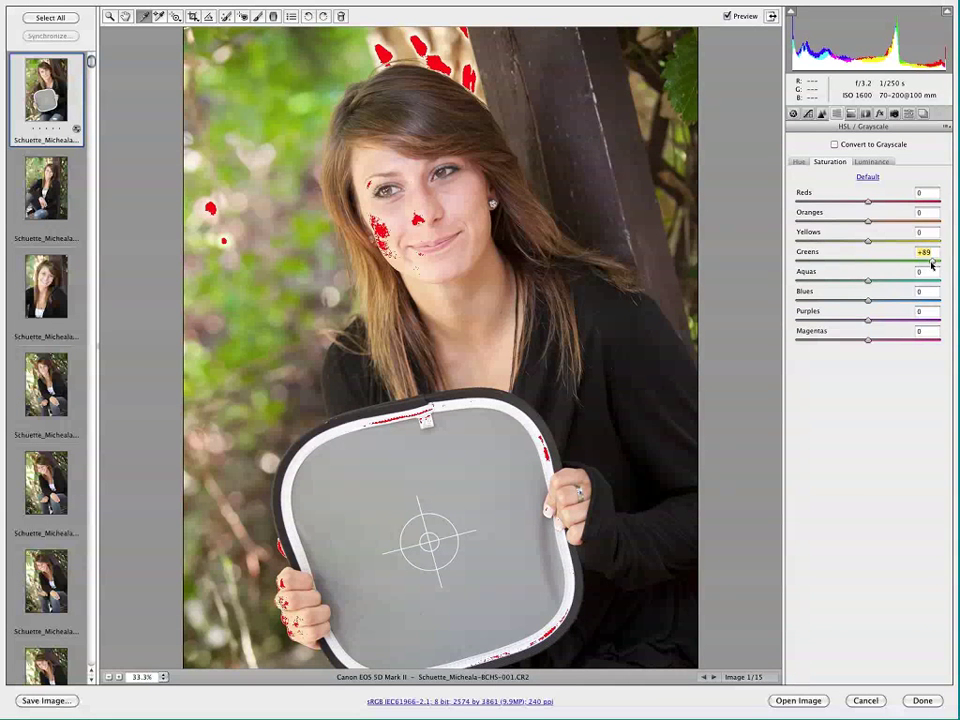
left_click_drag(931, 265, 799, 265)
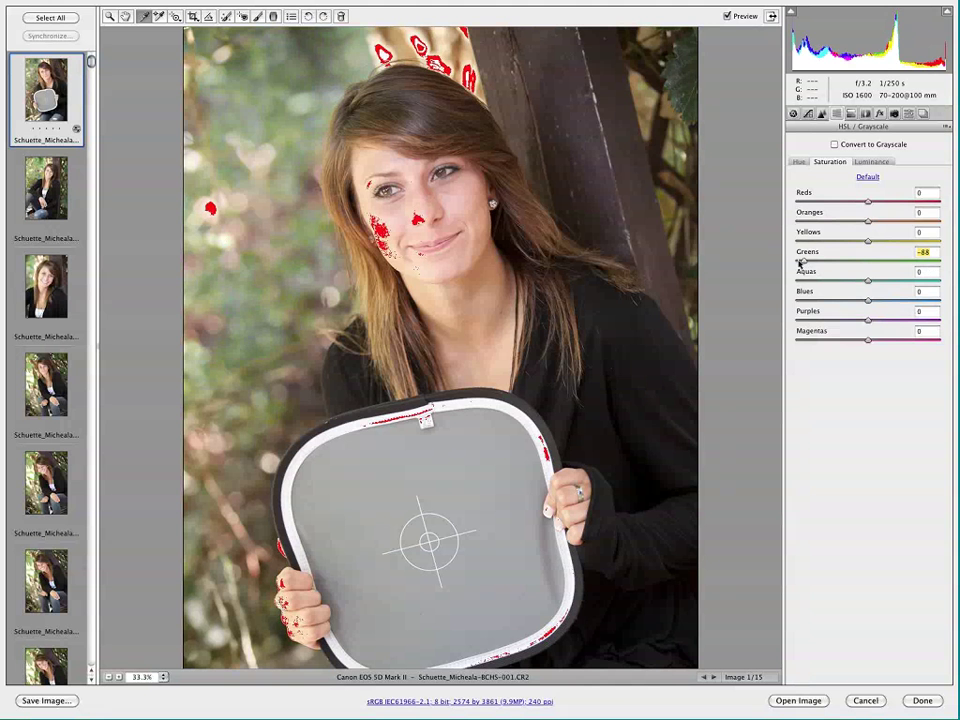
Step: Try the Greens luminance at +86 and reset it to 0
left_click(877, 161)
left_click_drag(866, 260, 928, 271)
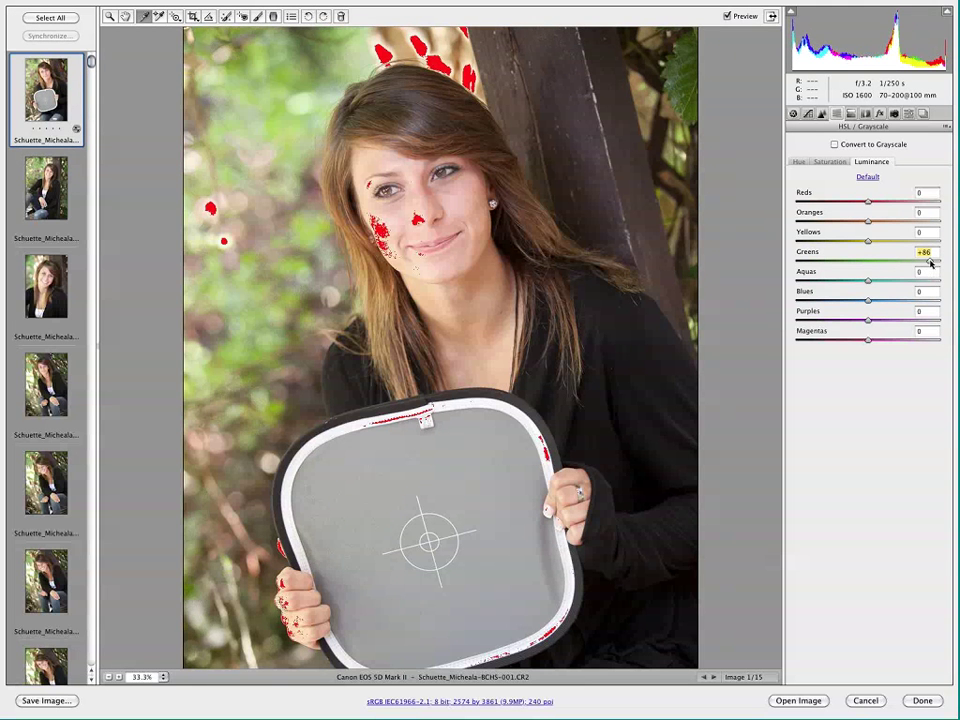
double_click(930, 261)
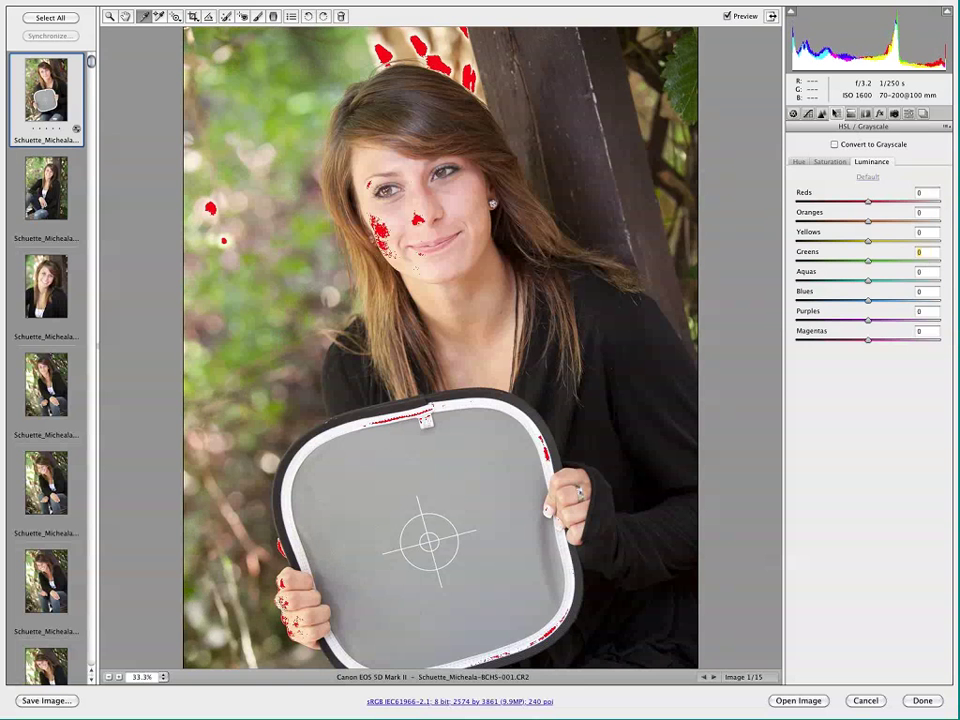
Step: Convert the portrait to grayscale again and open the Split Toning settings
left_click(851, 114)
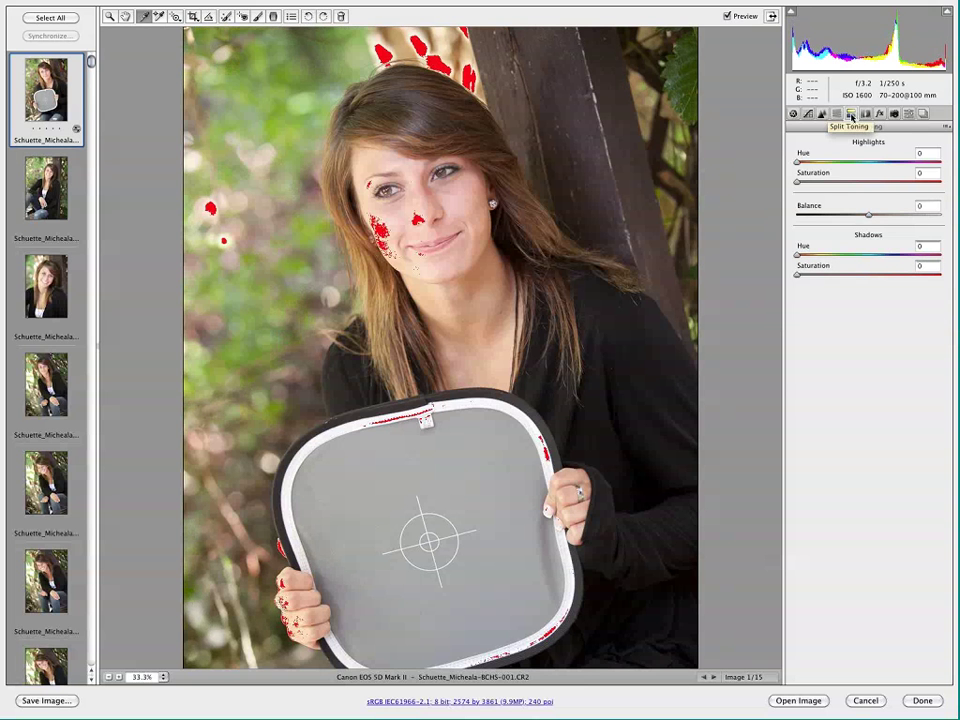
left_click(836, 114)
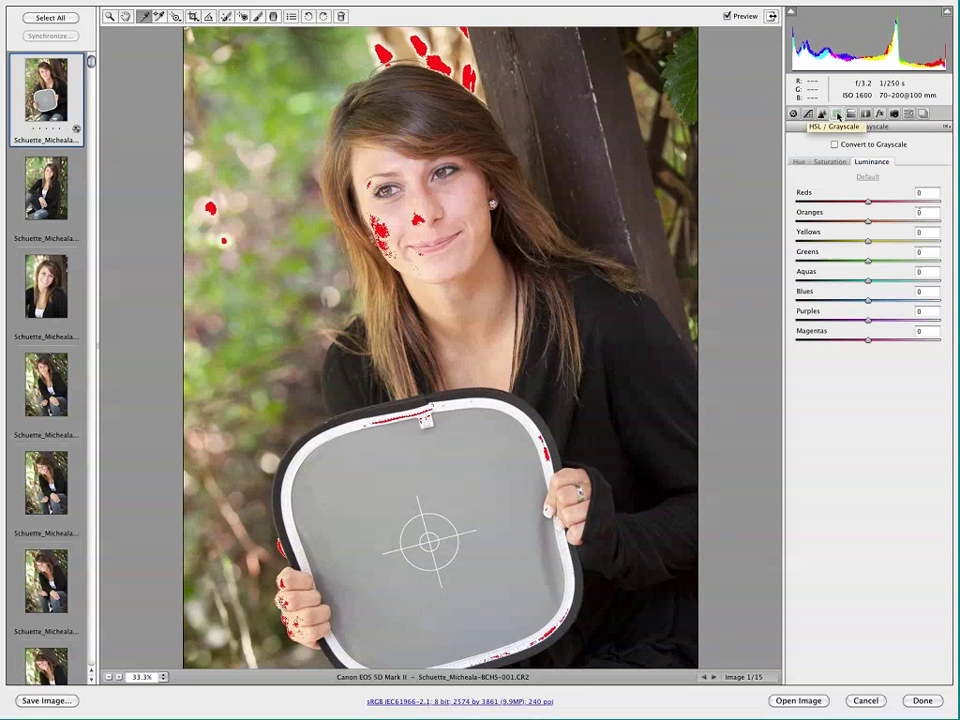
left_click(835, 145)
left_click(851, 114)
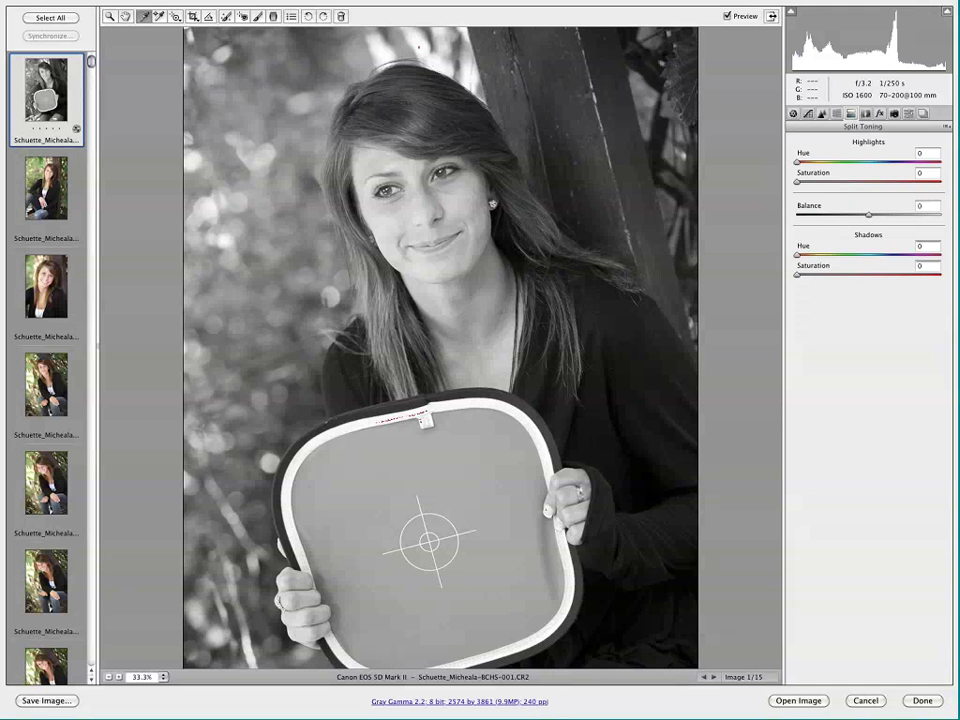
Step: Try a blue shadow tint with Hue 237 and Saturation 58, softened to Hue 236 and Saturation 35
left_click_drag(798, 255, 893, 257)
left_click_drag(798, 275, 879, 279)
left_click(892, 257)
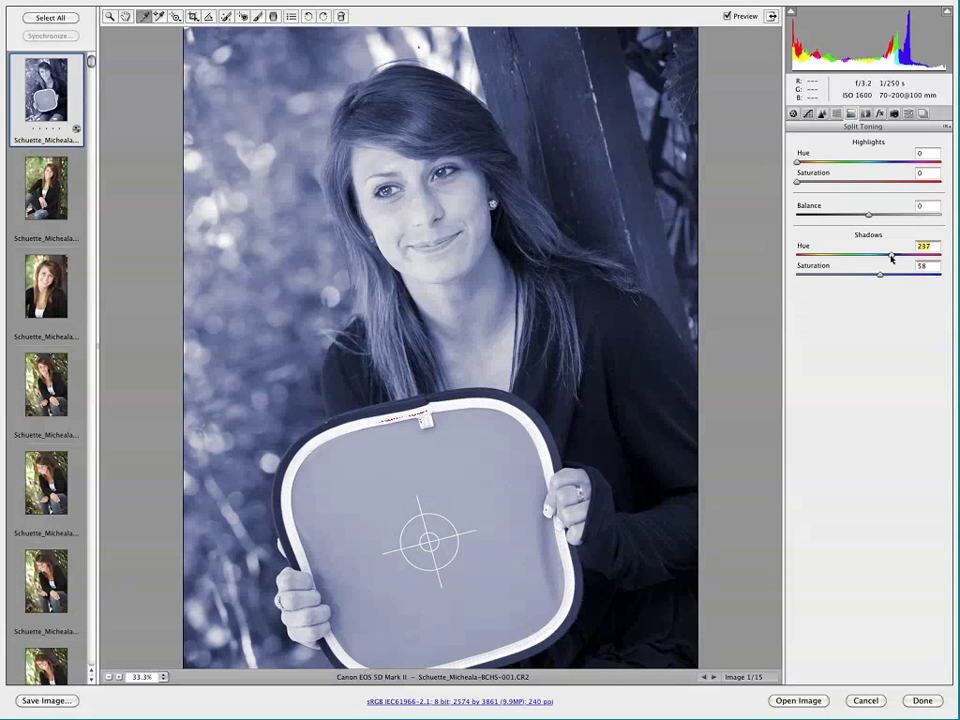
left_click_drag(892, 257, 848, 276)
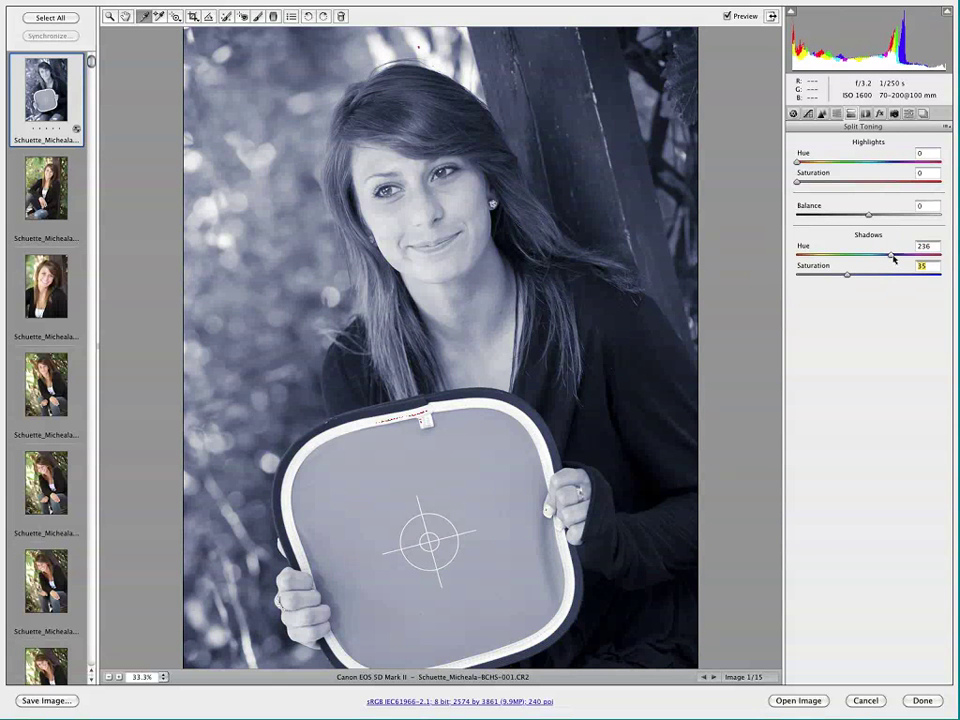
Step: Try sepia shadow tints with Hue at 38 and 30, and reset the shadows' Saturation and Hue to 0
left_click(893, 258)
left_click_drag(893, 258, 816, 258)
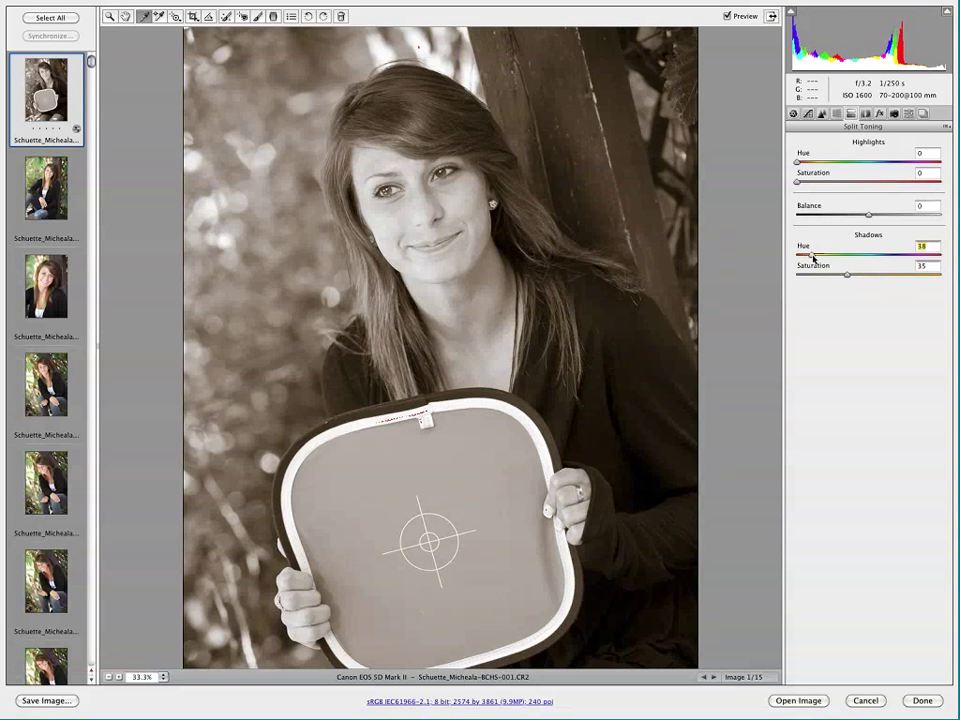
left_click_drag(816, 258, 810, 258)
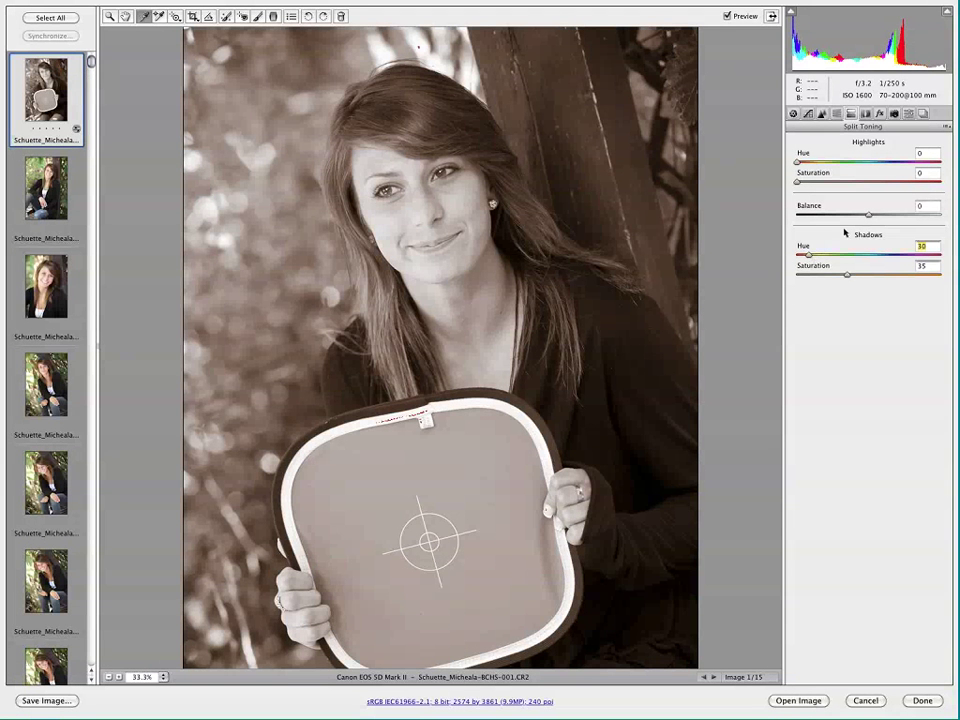
left_click(848, 275)
double_click(848, 276)
left_click(810, 257)
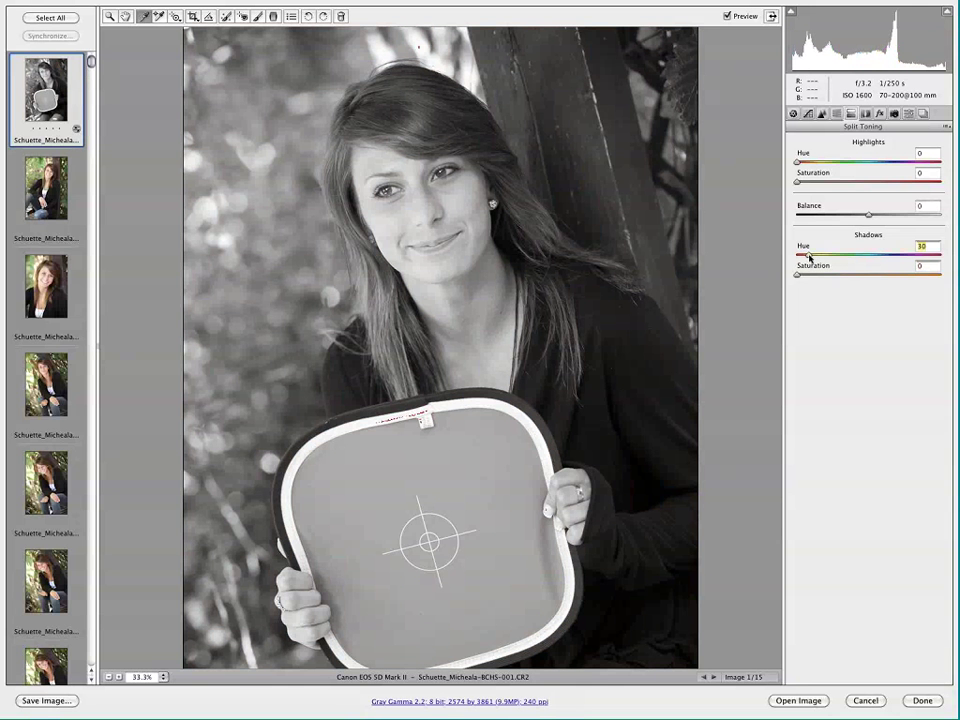
double_click(809, 256)
Step: Split-tone the portrait with highlights at Hue 242 and Saturation 77, and shadows at Hue 65 and Saturation 86
left_click_drag(799, 166, 894, 165)
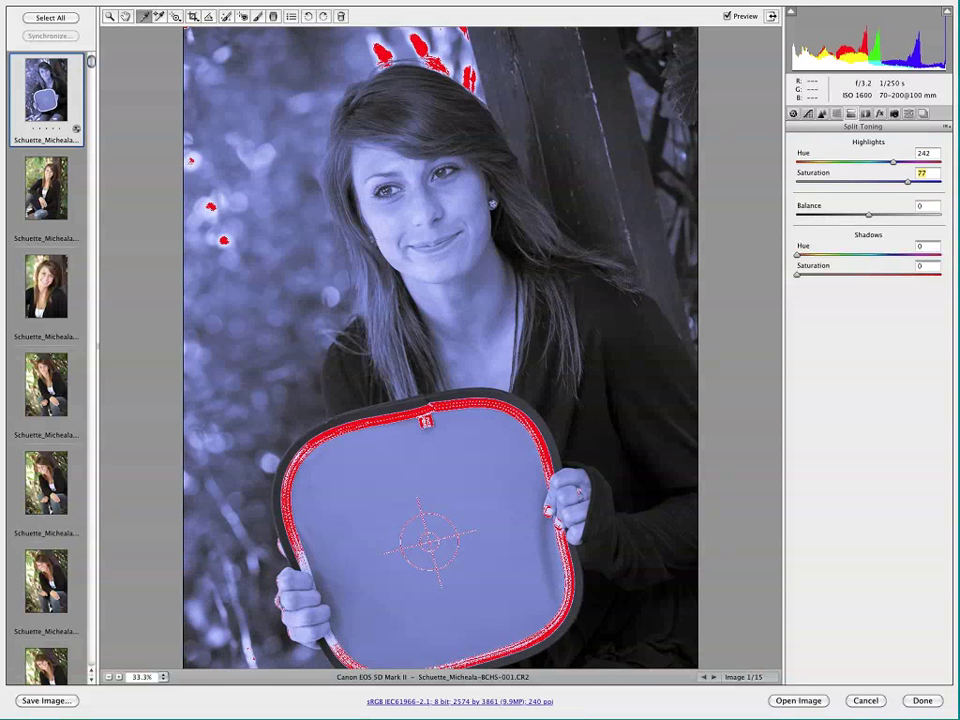
left_click_drag(797, 255, 819, 253)
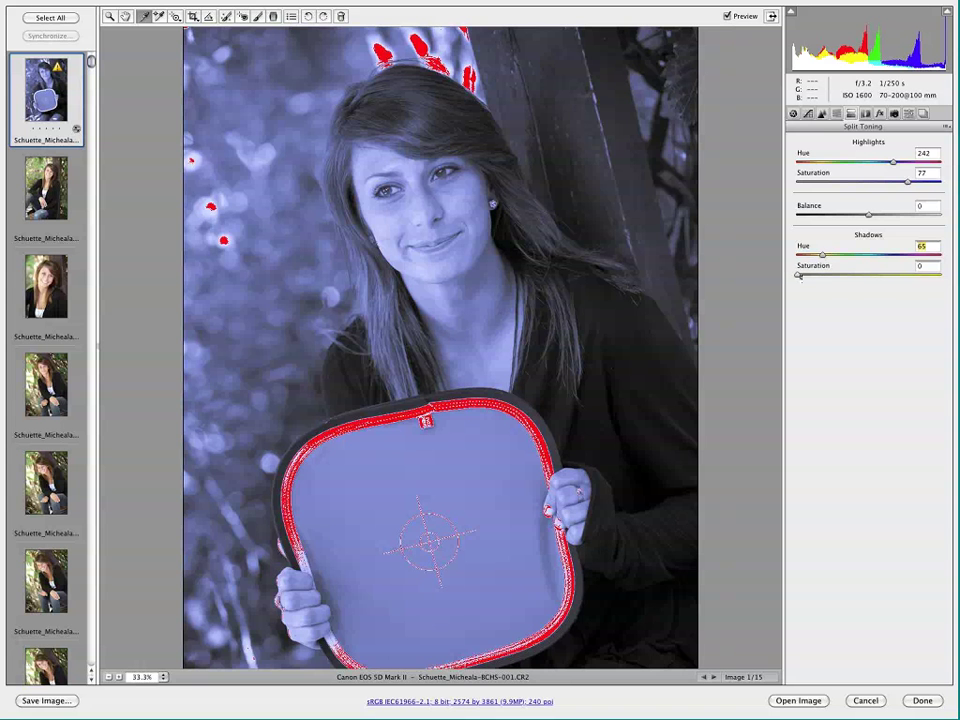
left_click(799, 275)
left_click(921, 281)
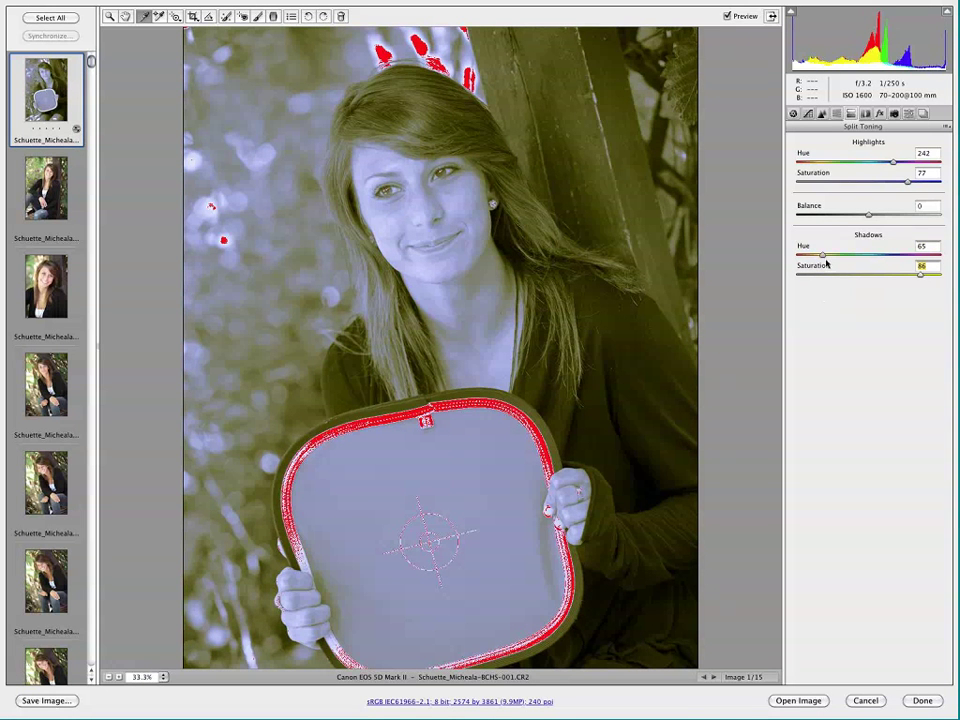
Step: Reset the highlights' Hue and Saturation to 0 and tint the shadows sepia with Hue 44 and Saturation 66
double_click(920, 274)
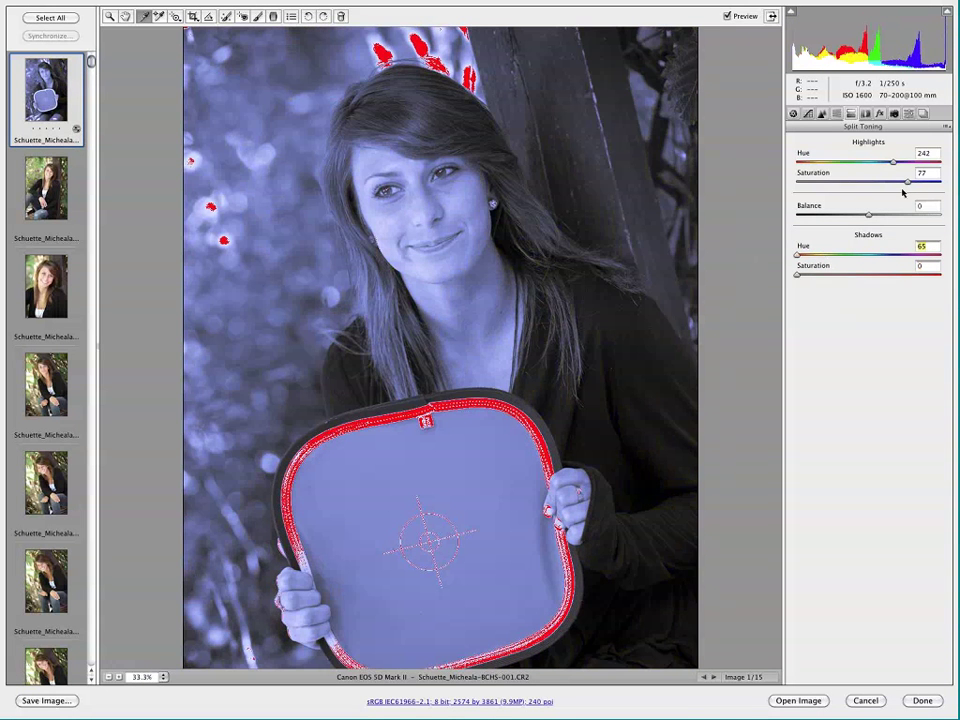
double_click(908, 183)
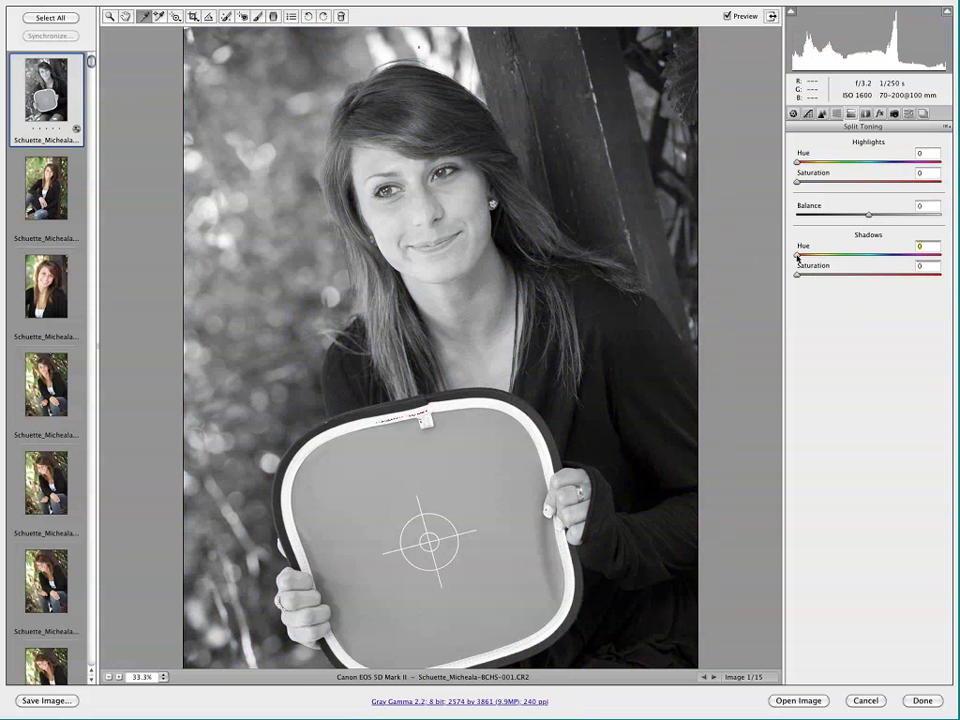
left_click_drag(799, 257, 896, 283)
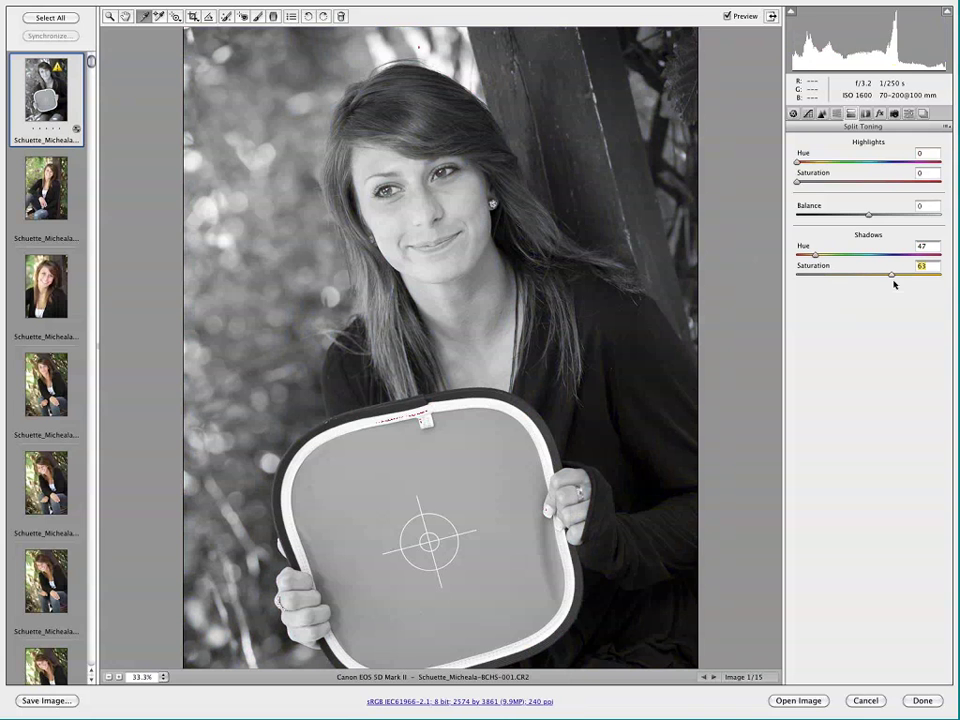
left_click(814, 256)
left_click_drag(814, 256, 813, 256)
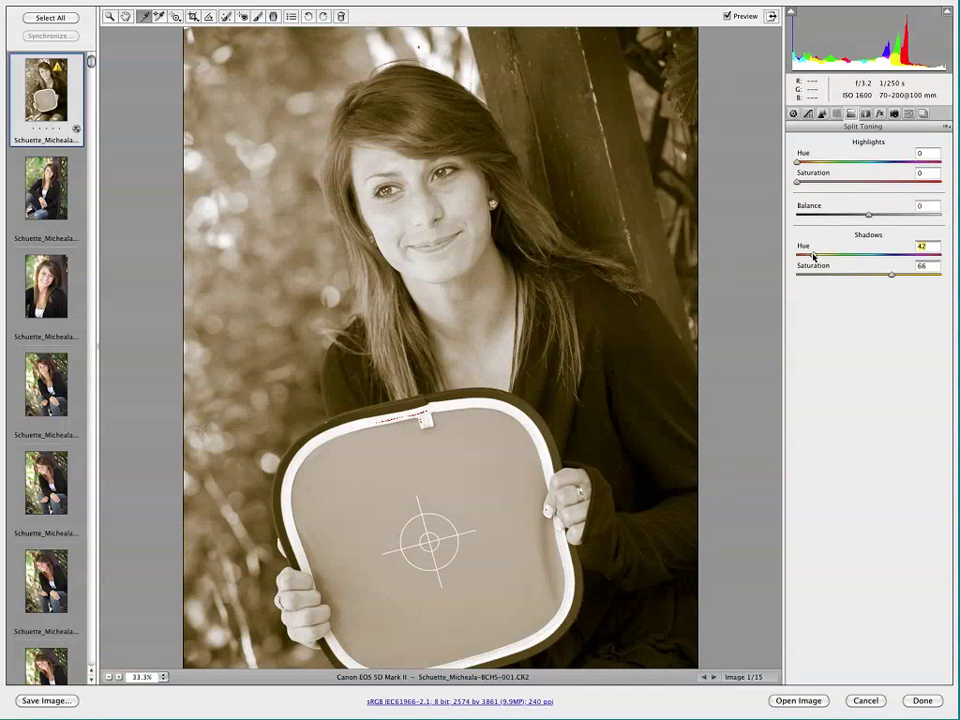
Step: Start saving the current adjustments as a settings file, trying Custom Subset and choosing All Settings as the subset
left_click(836, 113)
left_click(851, 113)
left_click(946, 127)
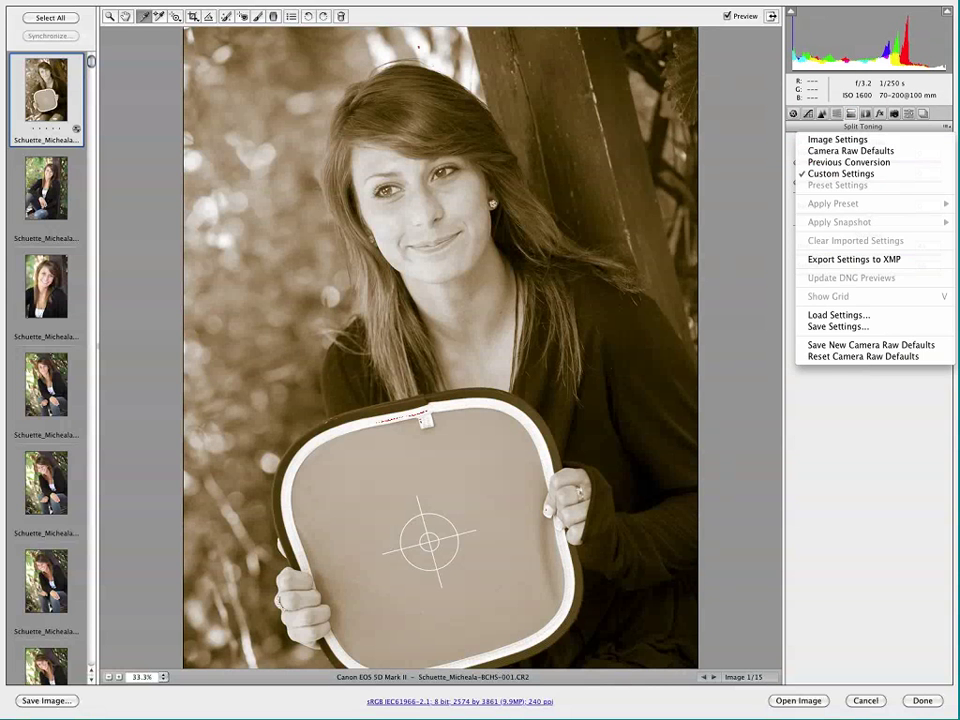
left_click(862, 327)
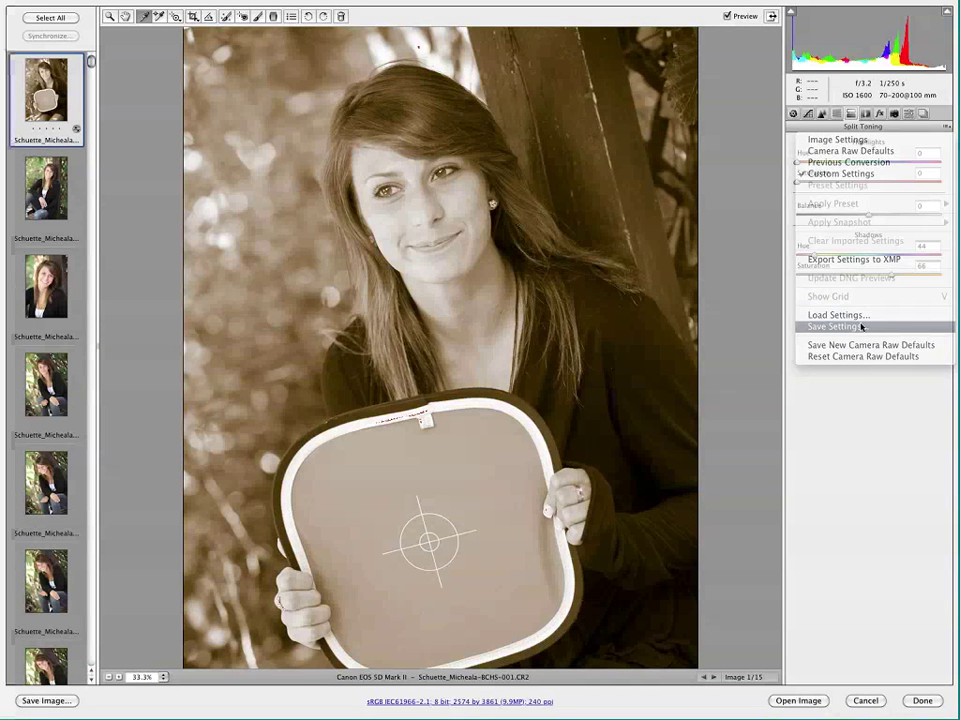
left_click(507, 114)
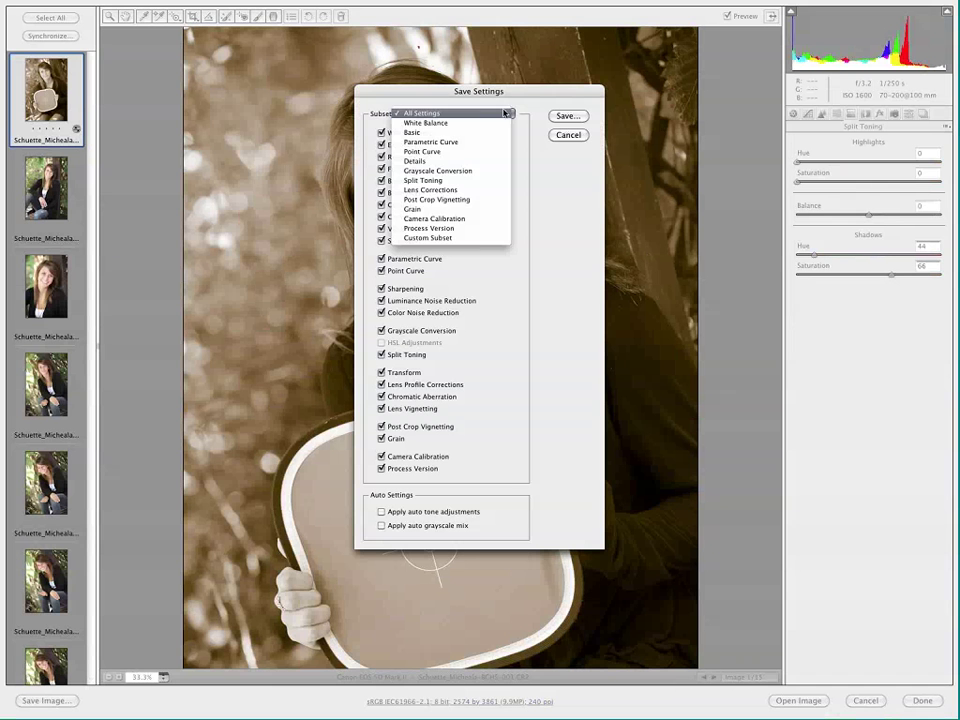
left_click(507, 111)
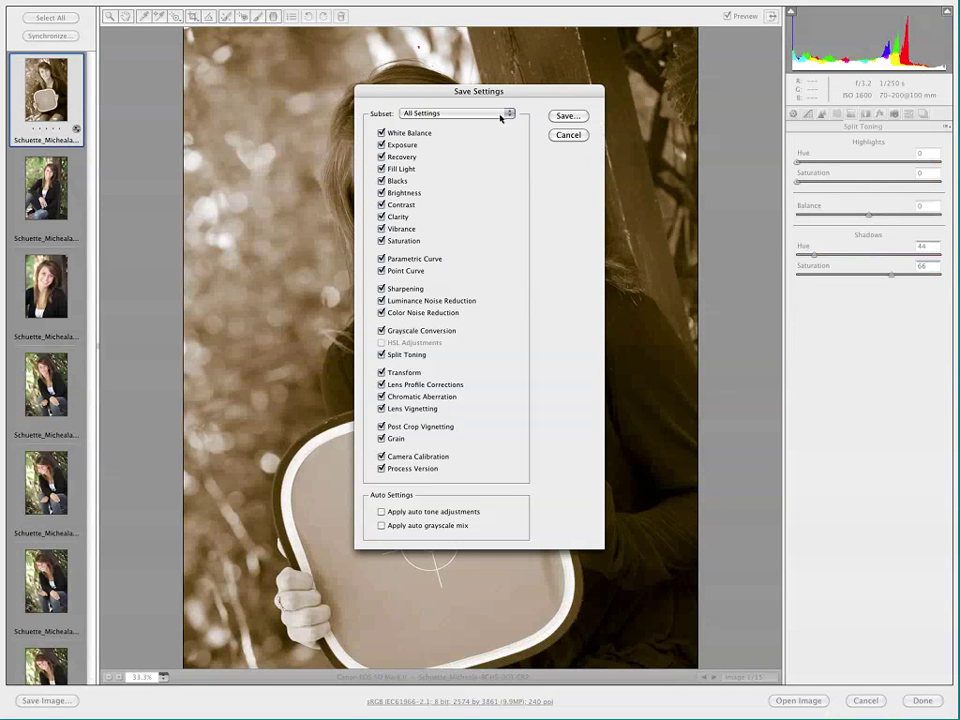
left_click(507, 112)
left_click(463, 238)
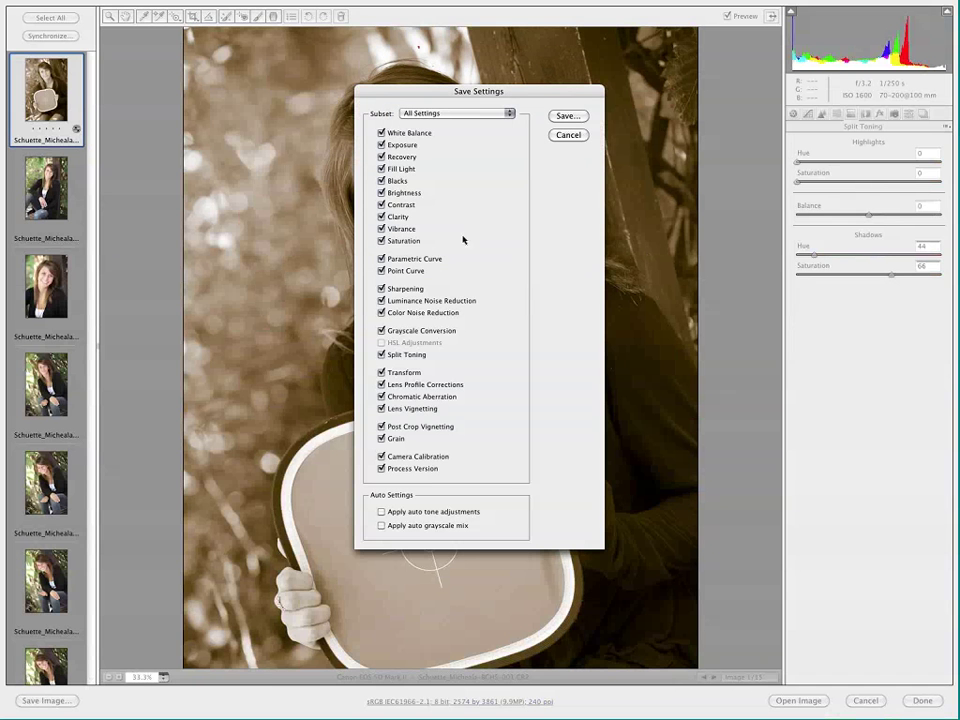
left_click(455, 113)
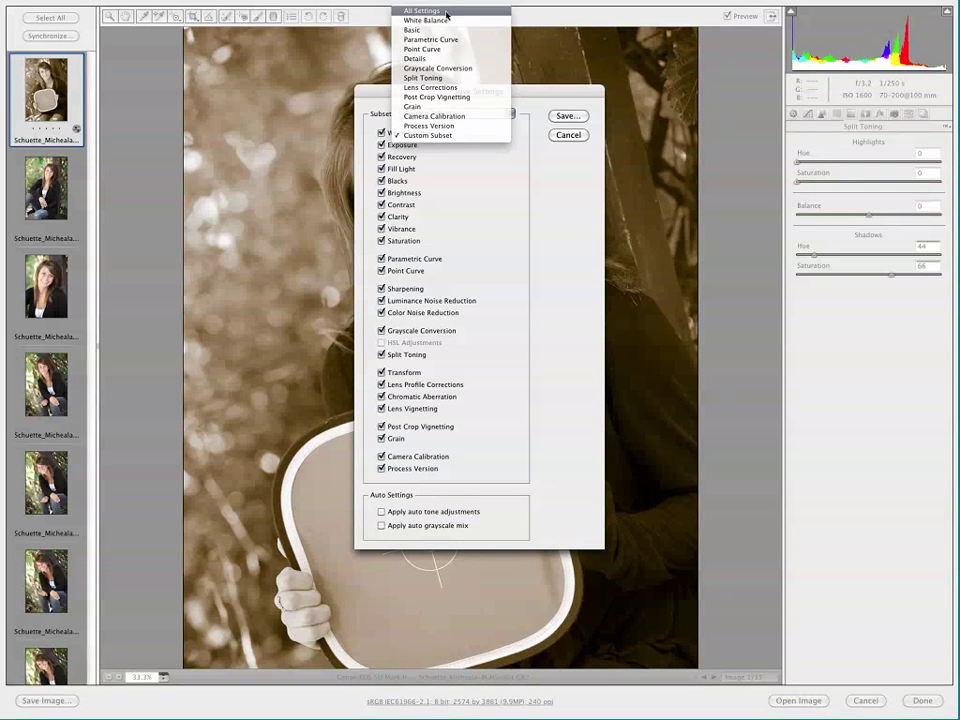
left_click(446, 11)
Step: Exclude all basic tone and color, curve, sharpening, noise reduction, transform, lens, vignetting and grain settings from the subset to save
left_click(412, 133)
left_click(404, 145)
left_click(402, 157)
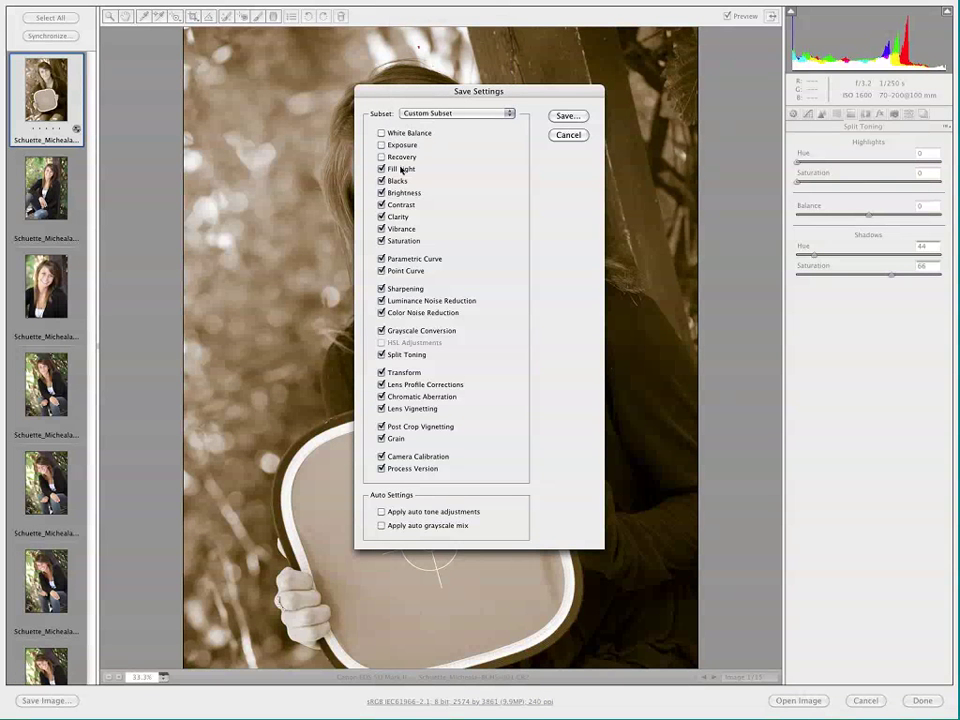
left_click(401, 169)
left_click(400, 181)
left_click(401, 193)
left_click(401, 205)
left_click(401, 217)
left_click(402, 229)
left_click(402, 241)
left_click(402, 259)
left_click(402, 271)
left_click(402, 289)
left_click(403, 301)
left_click(404, 313)
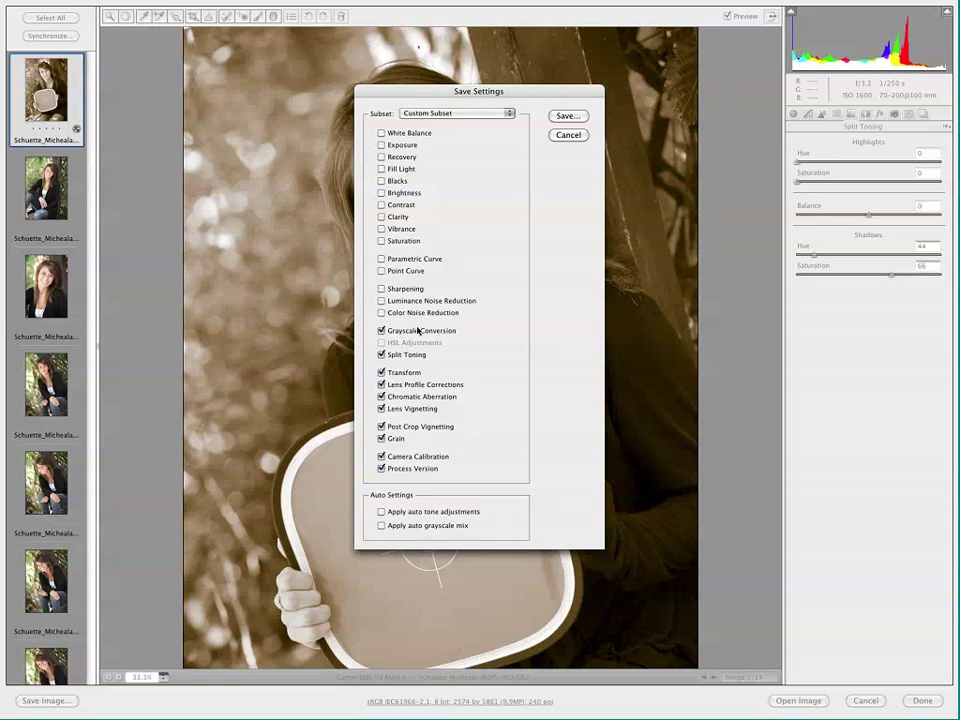
left_click(402, 373)
left_click(402, 385)
left_click(390, 396)
left_click(406, 409)
left_click(405, 426)
left_click(398, 438)
Step: Save the chosen subset as sepia-toned.xmp in the Settings folder
left_click(574, 120)
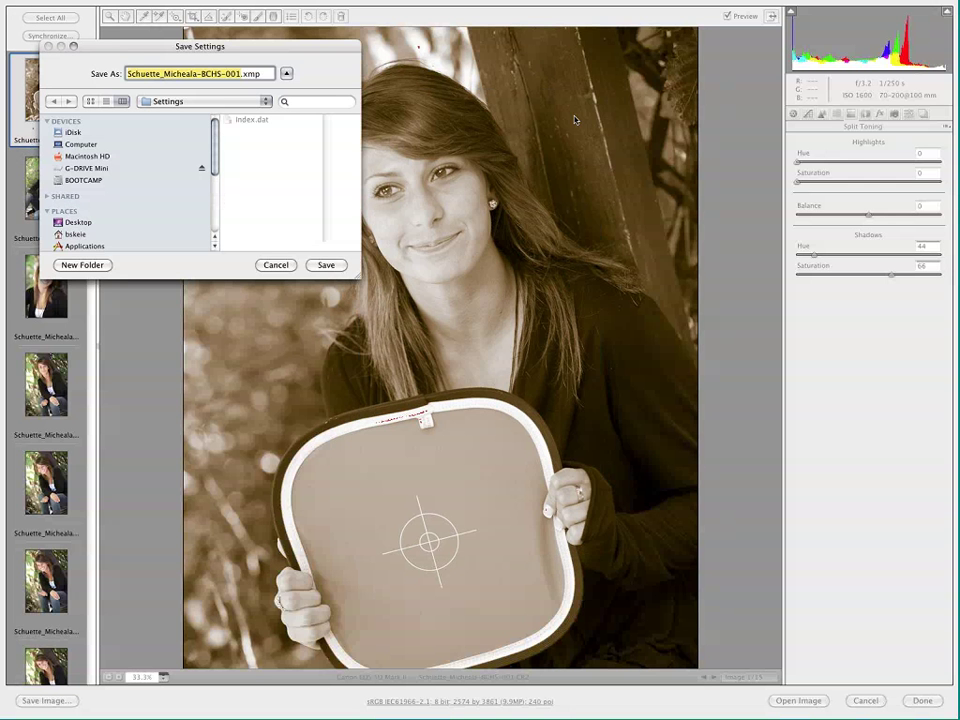
type("sepia-")
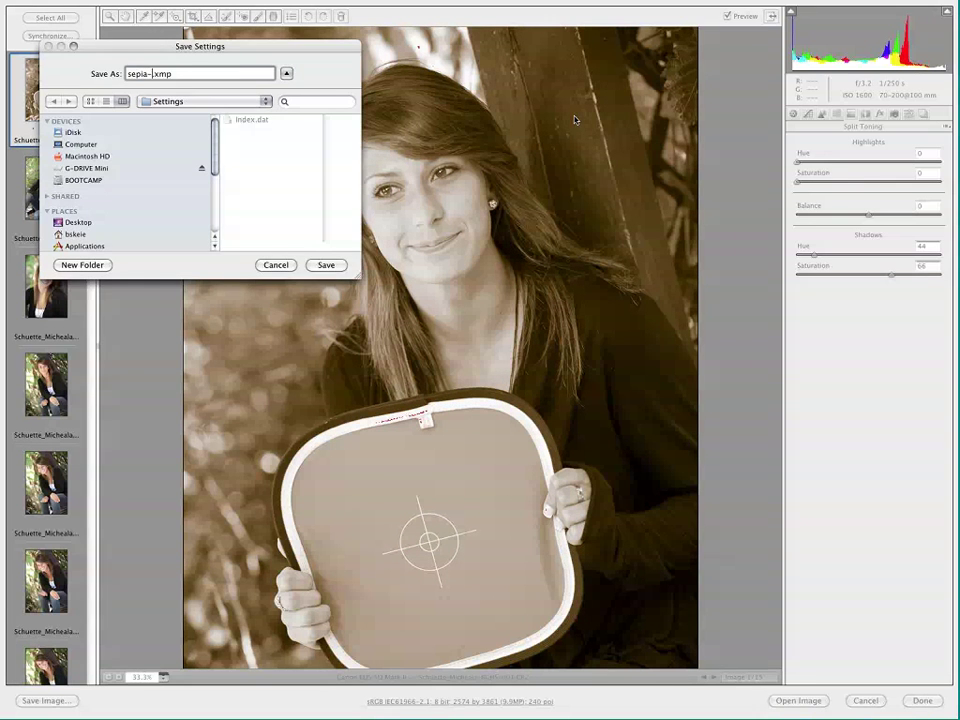
type("toned")
key("Return")
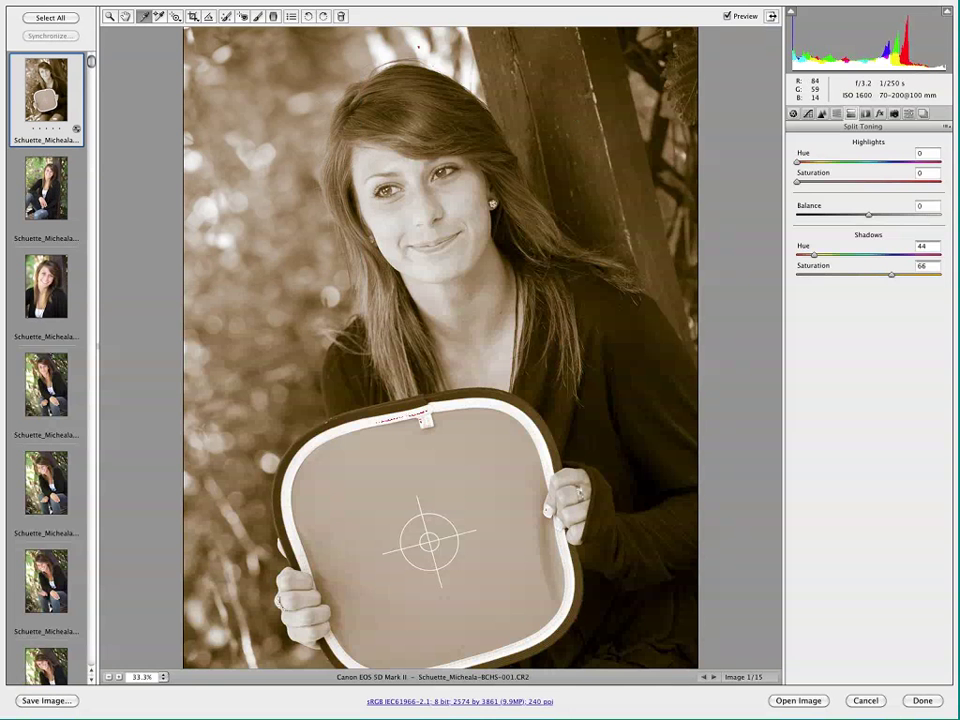
left_click(867, 114)
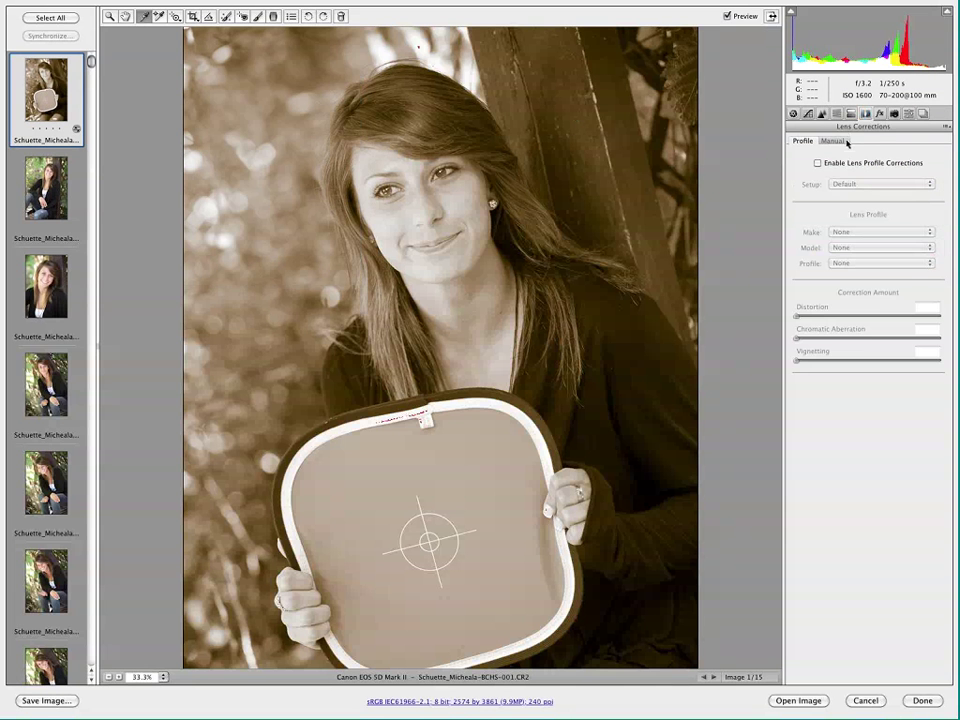
left_click(833, 141)
left_click(804, 141)
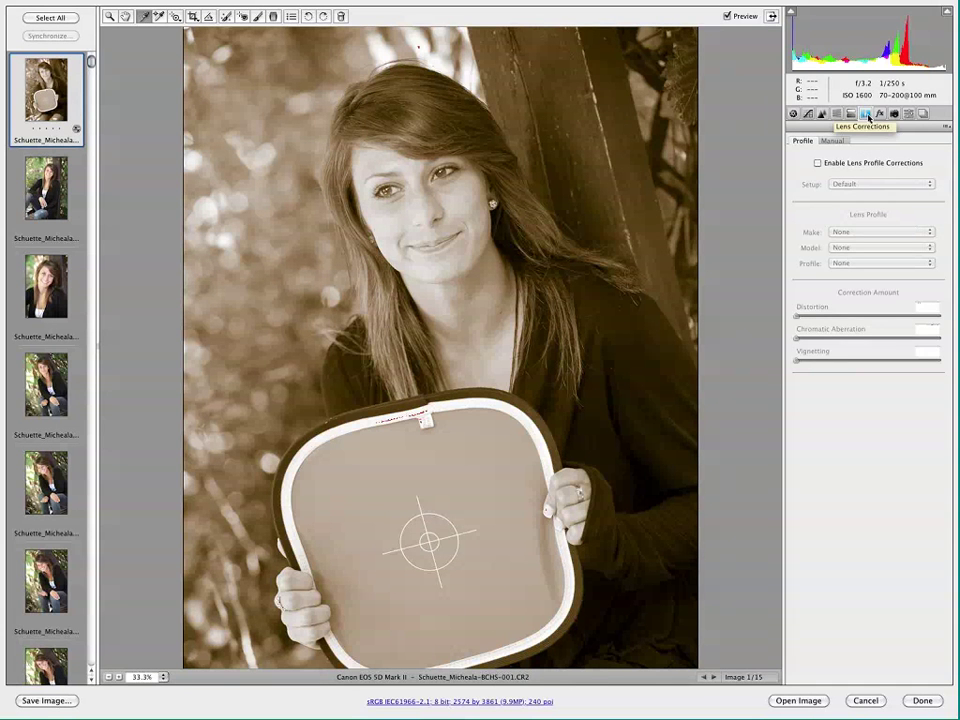
Step: Try film grain with an Amount of 70 on the portrait and examine the face at 100% zoom
left_click(879, 114)
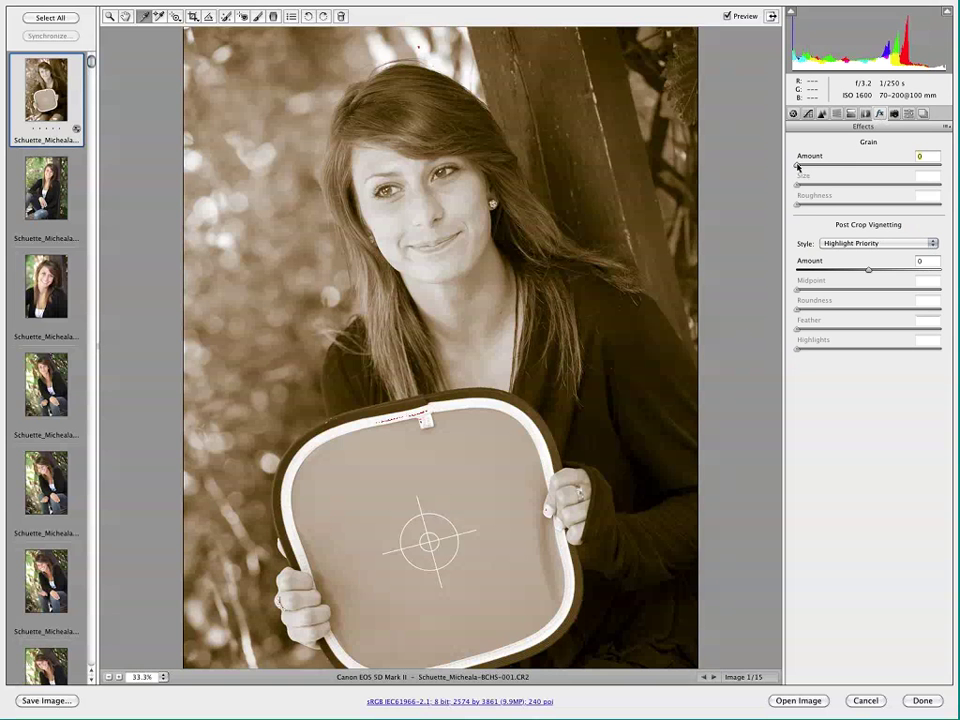
left_click_drag(810, 176, 899, 167)
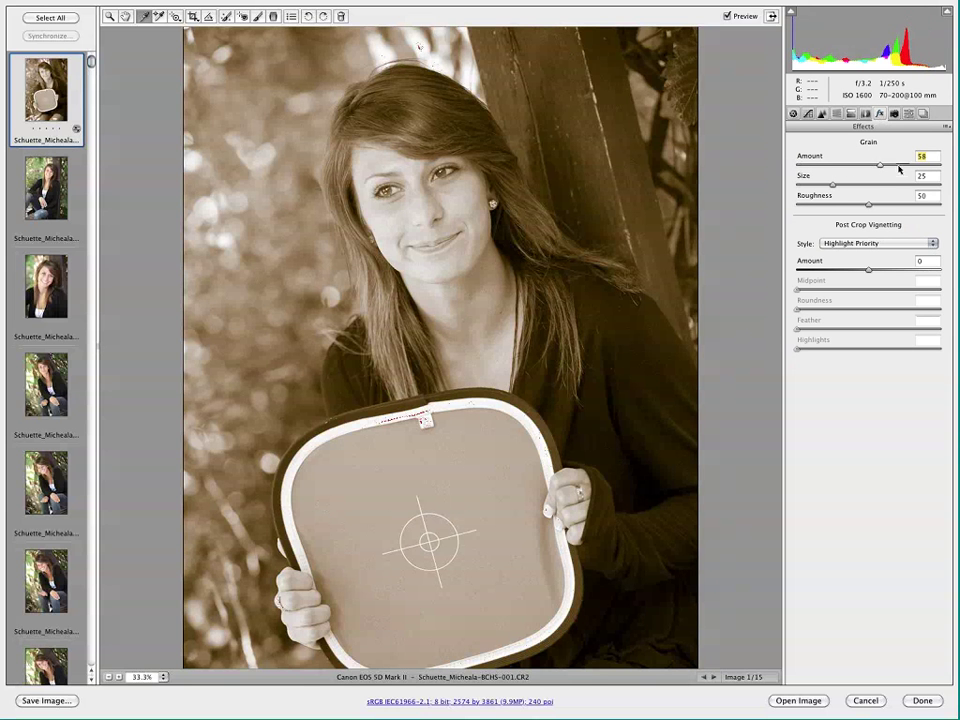
left_click(163, 677)
left_click(205, 643)
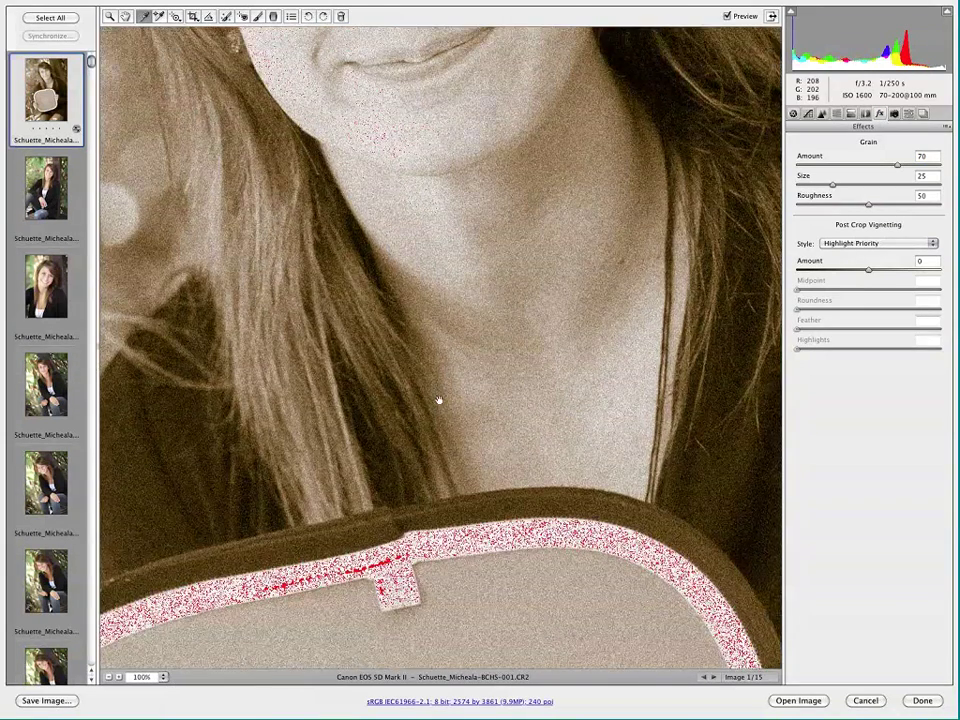
left_click_drag(437, 401, 437, 692)
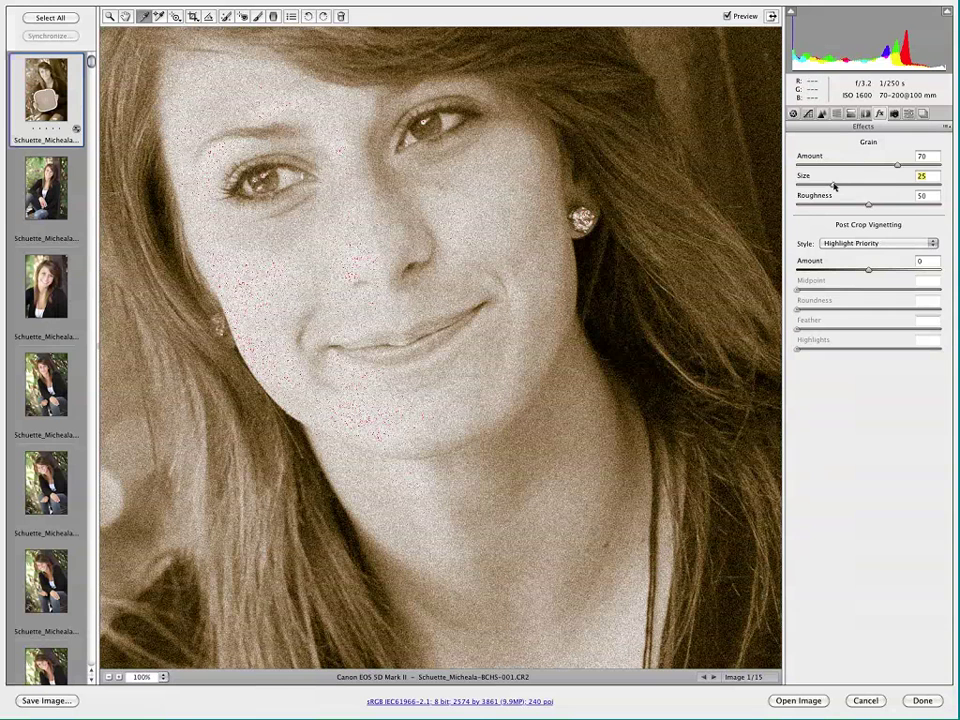
Step: Try a grain Size of 22, reduced to 12, and raise the grain Roughness to 100
mouse_move(832, 185)
left_mouse_down()
mouse_move(898, 188)
mouse_move(828, 188)
left_mouse_up()
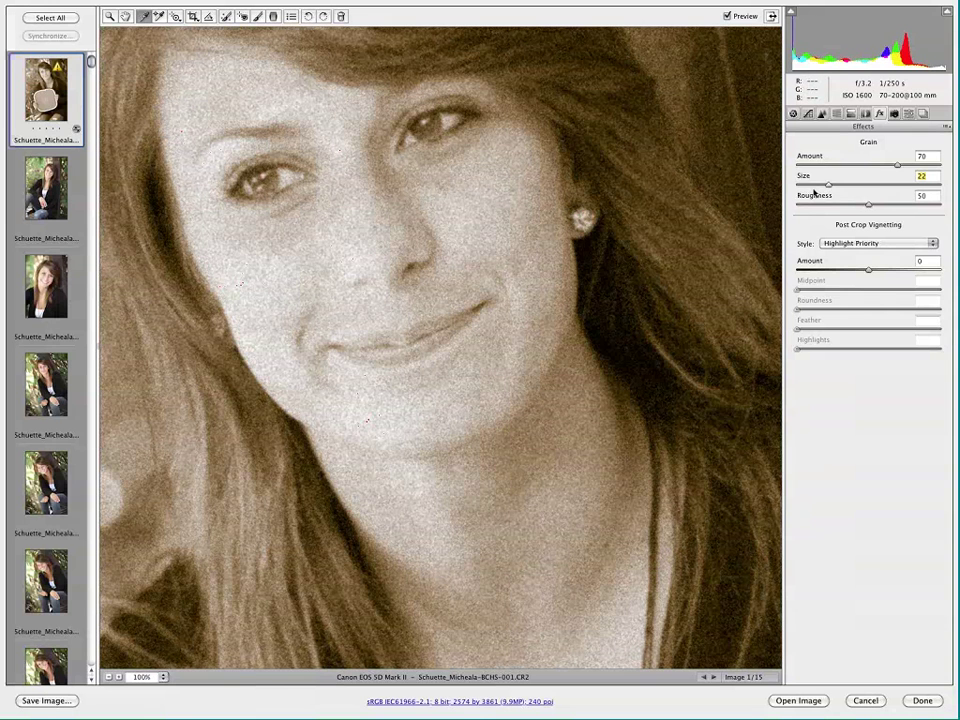
type("12")
key("Tab")
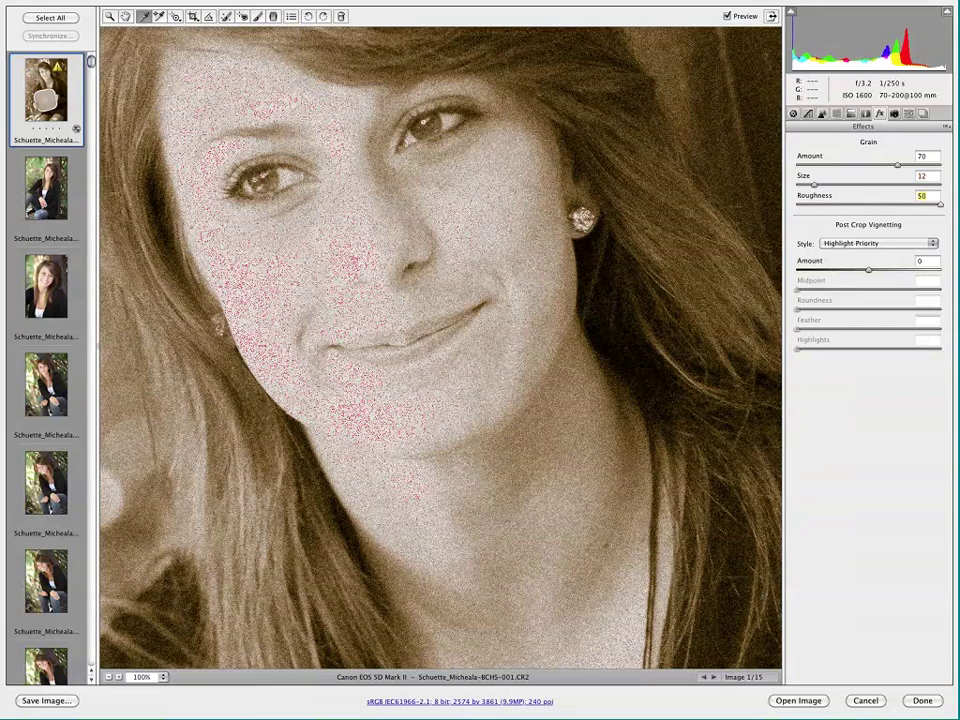
type("100")
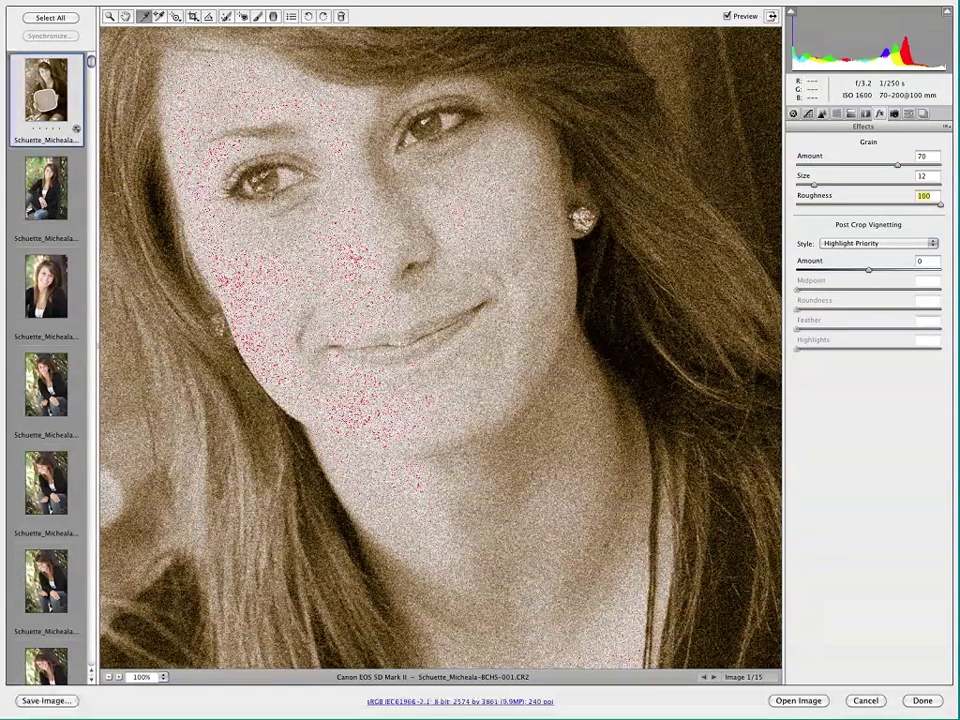
key("Return")
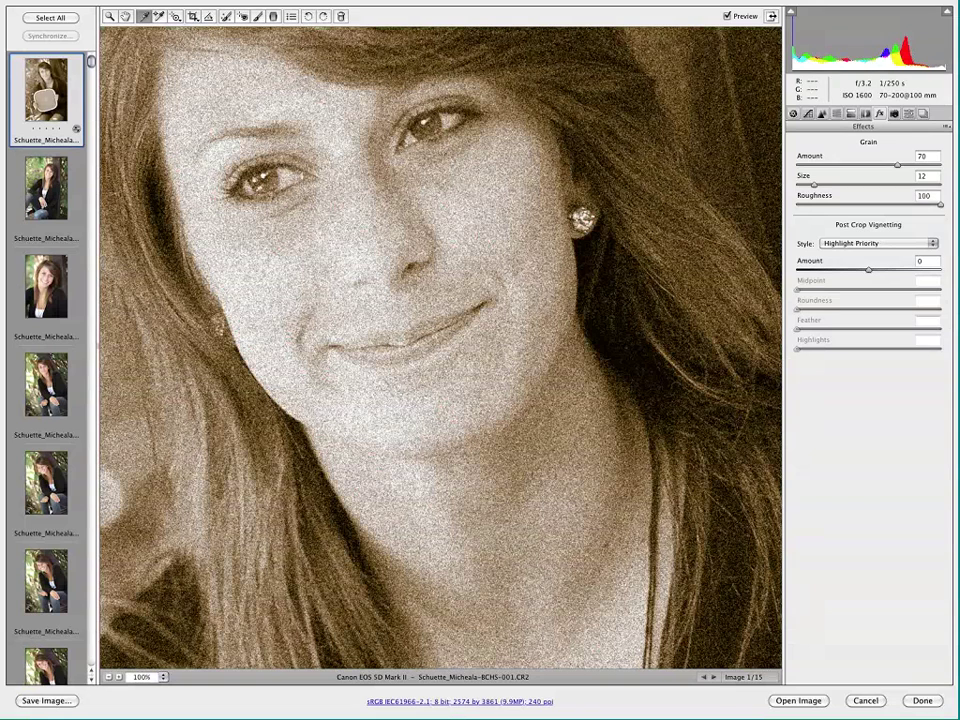
Step: Set the grain Roughness to 50 and remove the grain by setting its Amount to 0
left_click(940, 205)
type("50")
key("Tab")
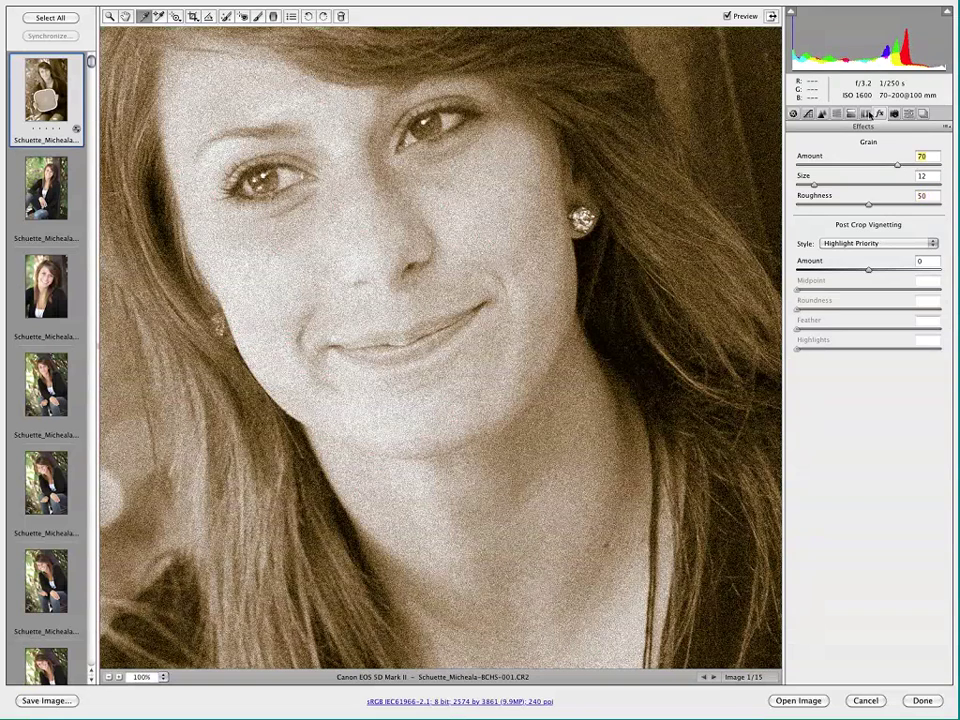
type("0")
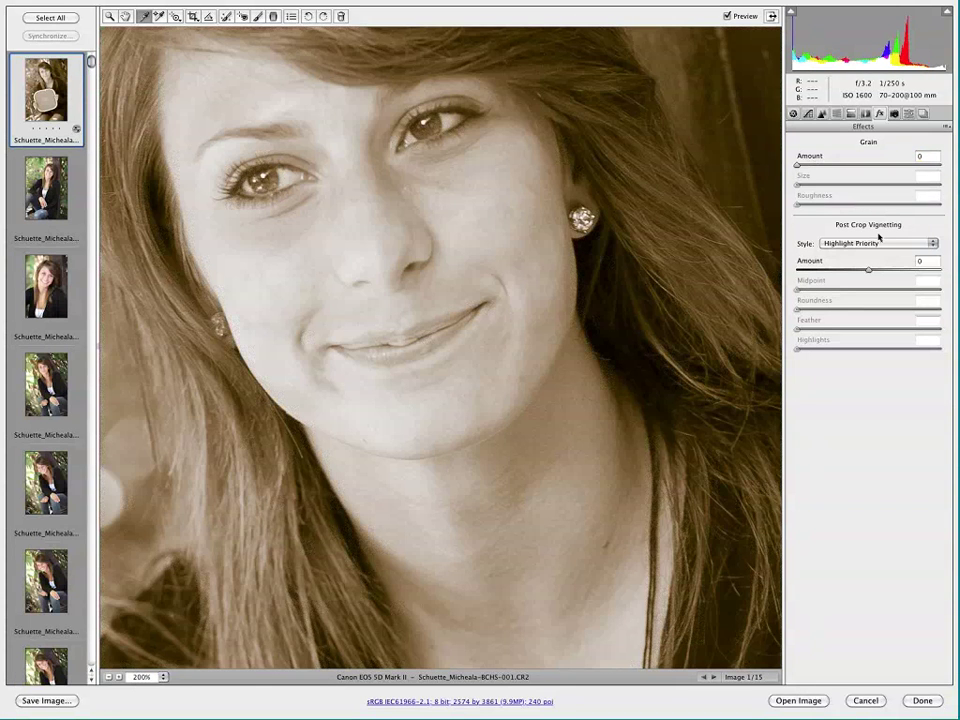
Step: Fit the whole portrait in view and enable lens profile corrections for it
key("super+minus")
key("super+0")
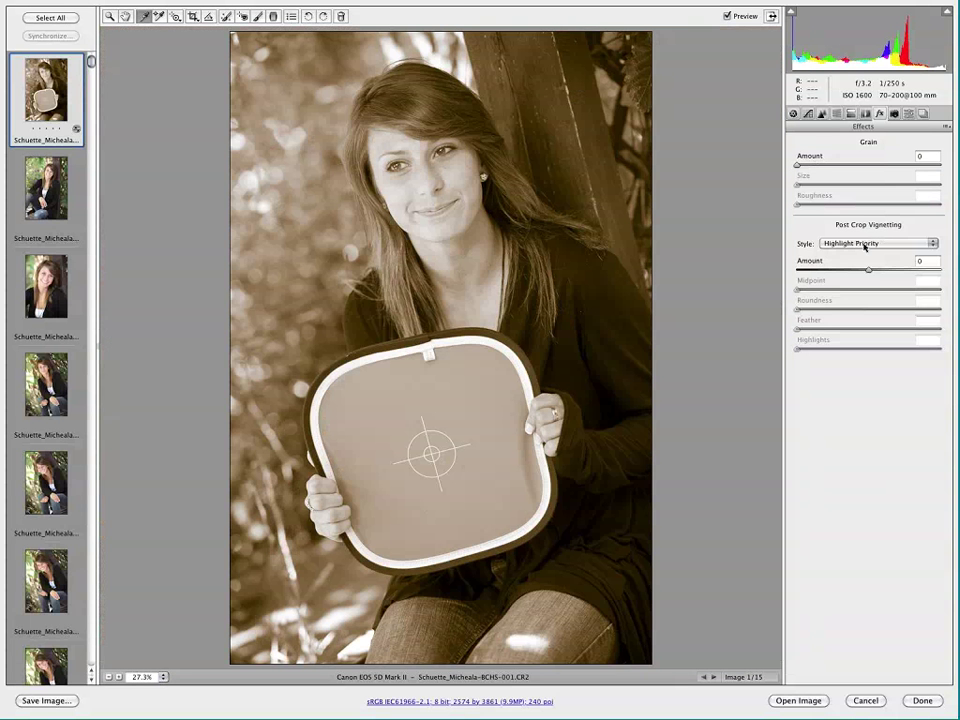
left_click(866, 244)
left_click(866, 244)
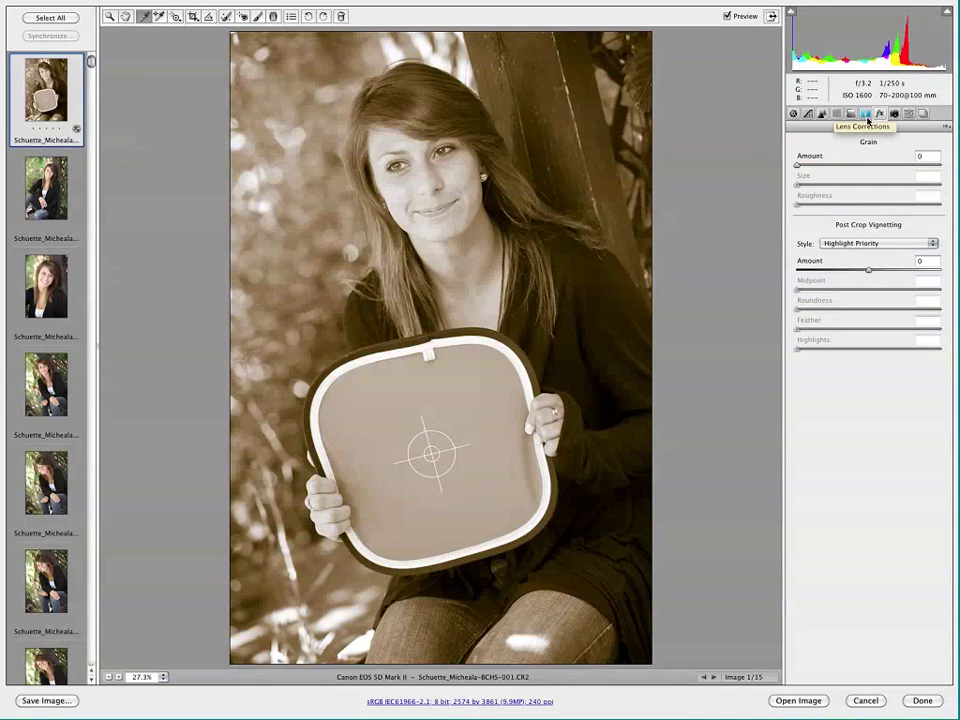
left_click(867, 121)
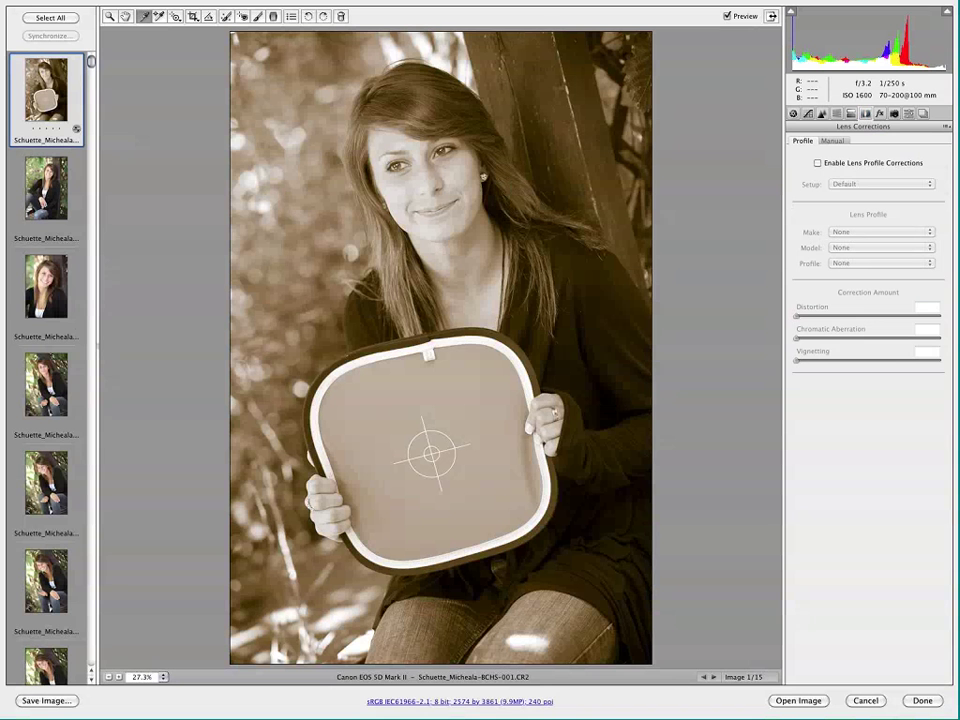
left_click(818, 164)
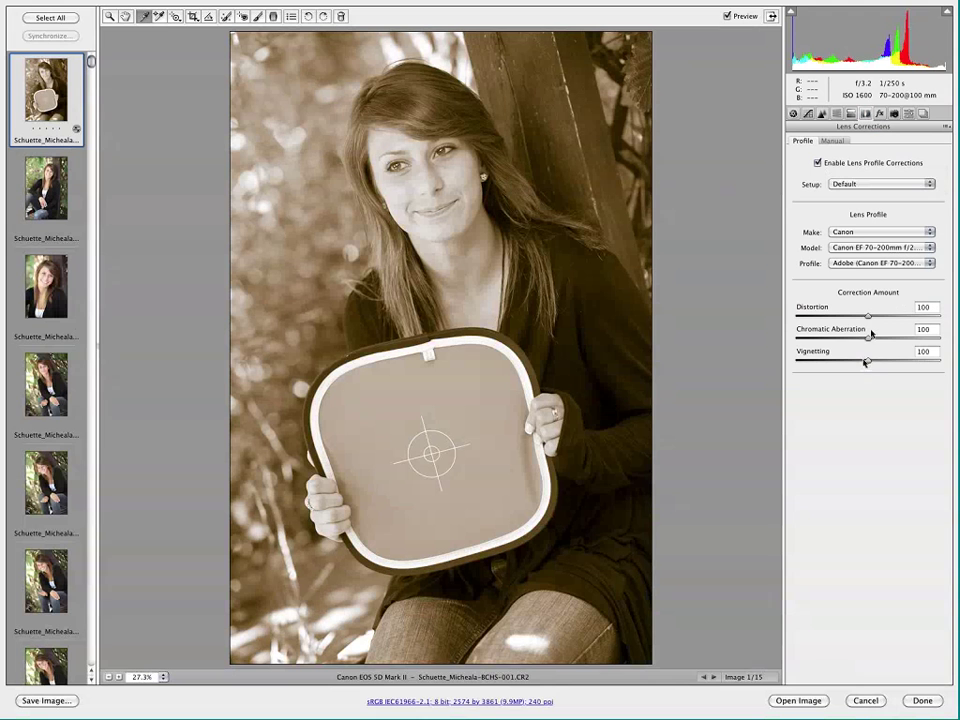
Step: Compare lens profile vignetting correction at 1 and 195, and leave the amount at 2
left_click_drag(866, 362, 797, 364)
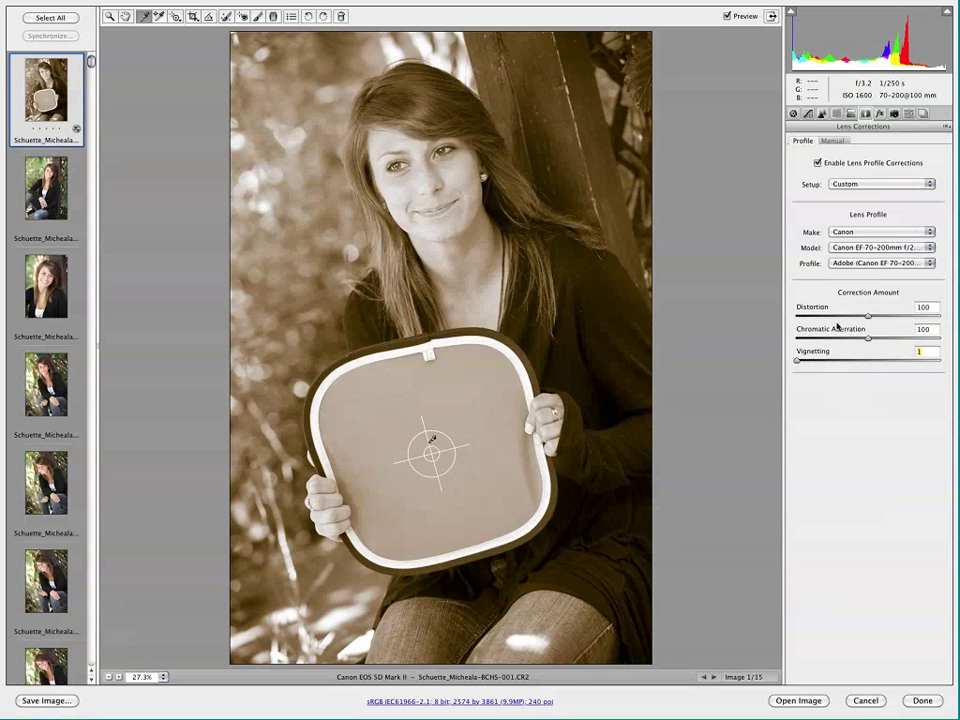
left_click_drag(797, 361, 939, 363)
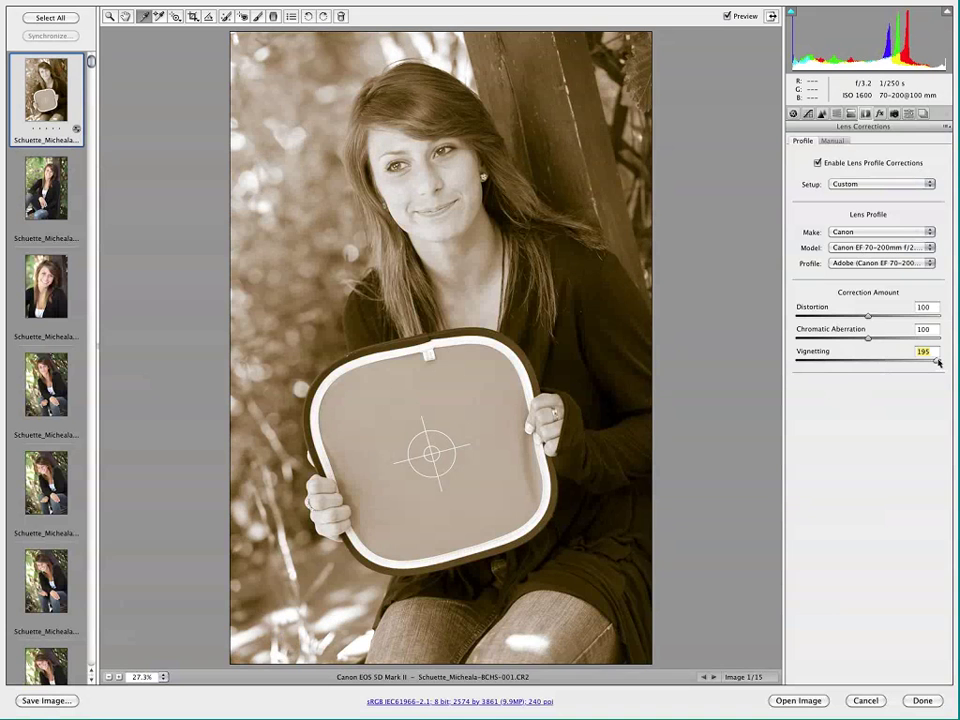
left_click_drag(936, 364, 798, 364)
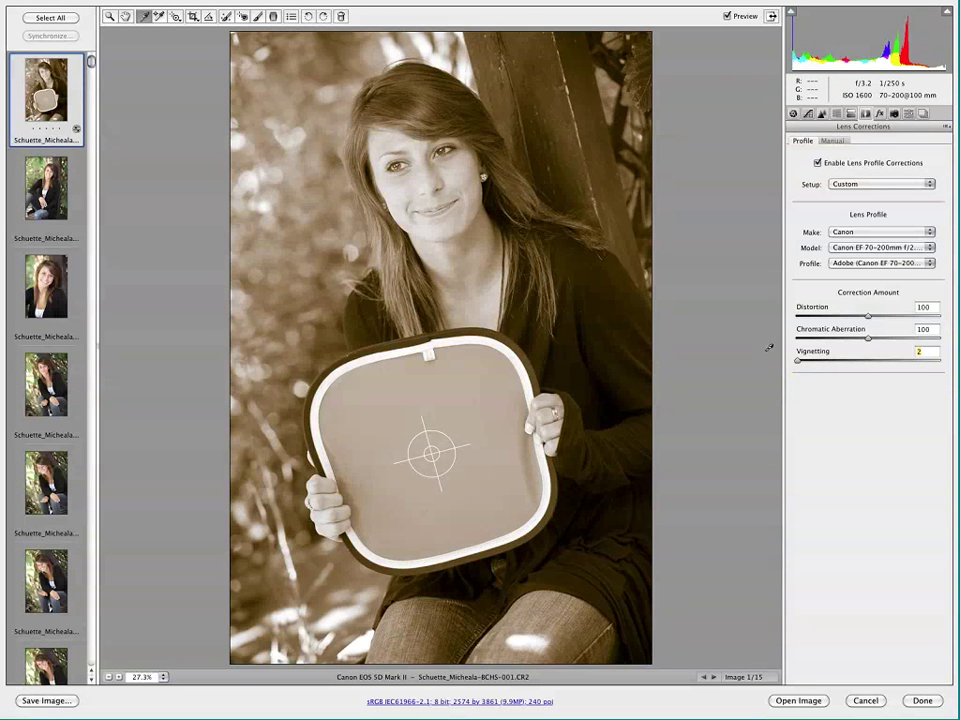
Step: Try a freehand crop of about 1223 by 1135 pixels around the face, recentre it on the head, and clear the crop
left_click(193, 16)
left_click_drag(369, 136, 568, 321)
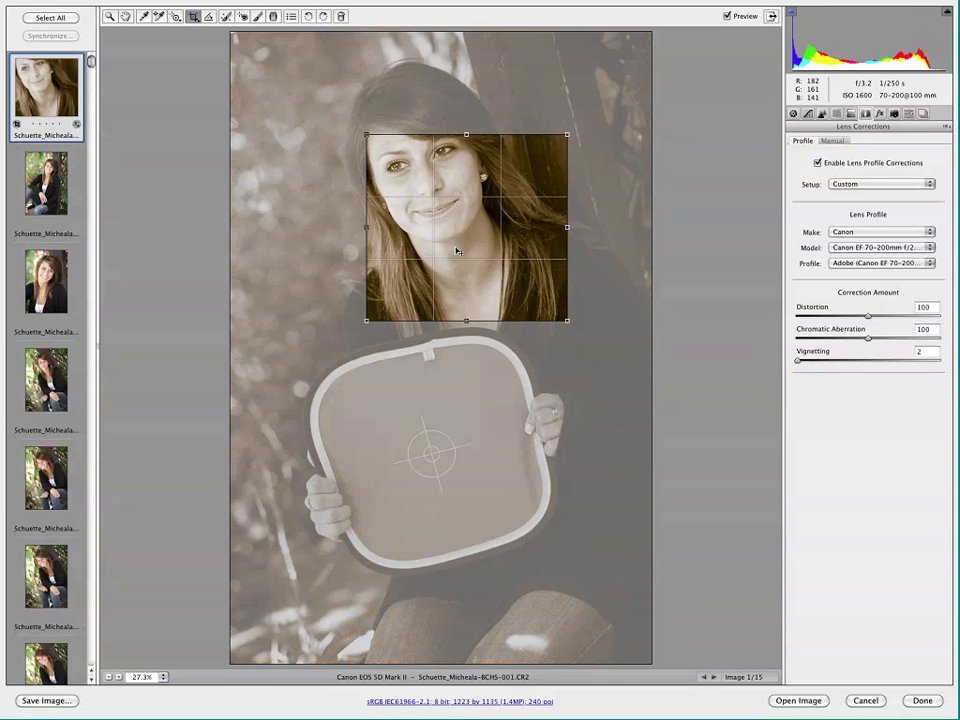
left_click_drag(446, 243, 411, 218)
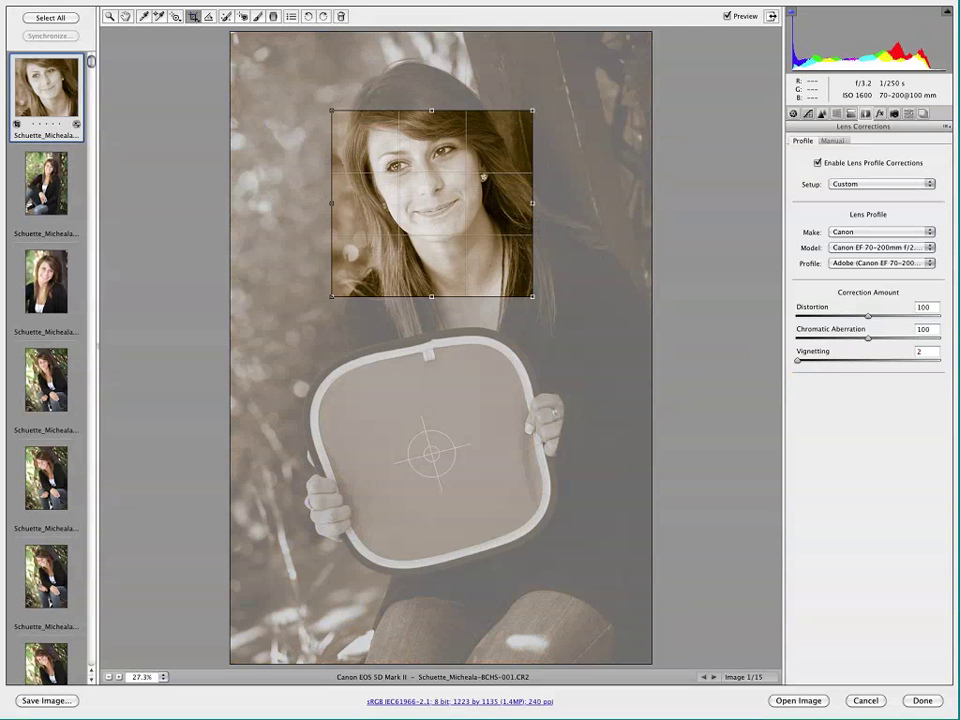
left_click(194, 19)
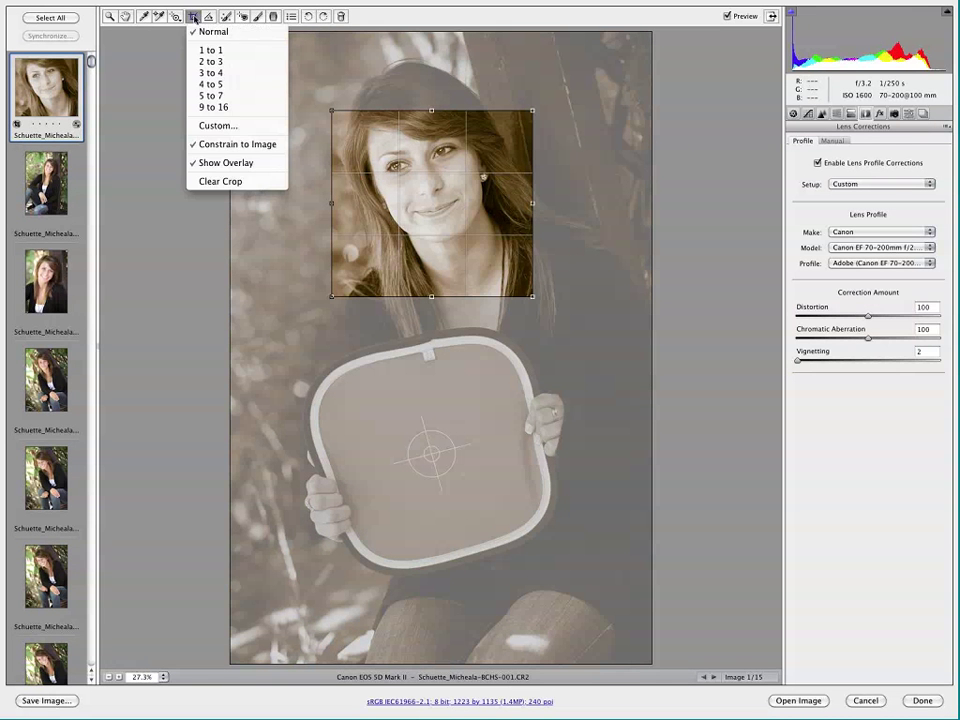
left_click(263, 180)
Step: Review the lens make, model and profile choices, keeping Canon EF 70-200mm f/2.8 L IS II USM, and reset the profile Vignetting correction to 100
left_click(867, 231)
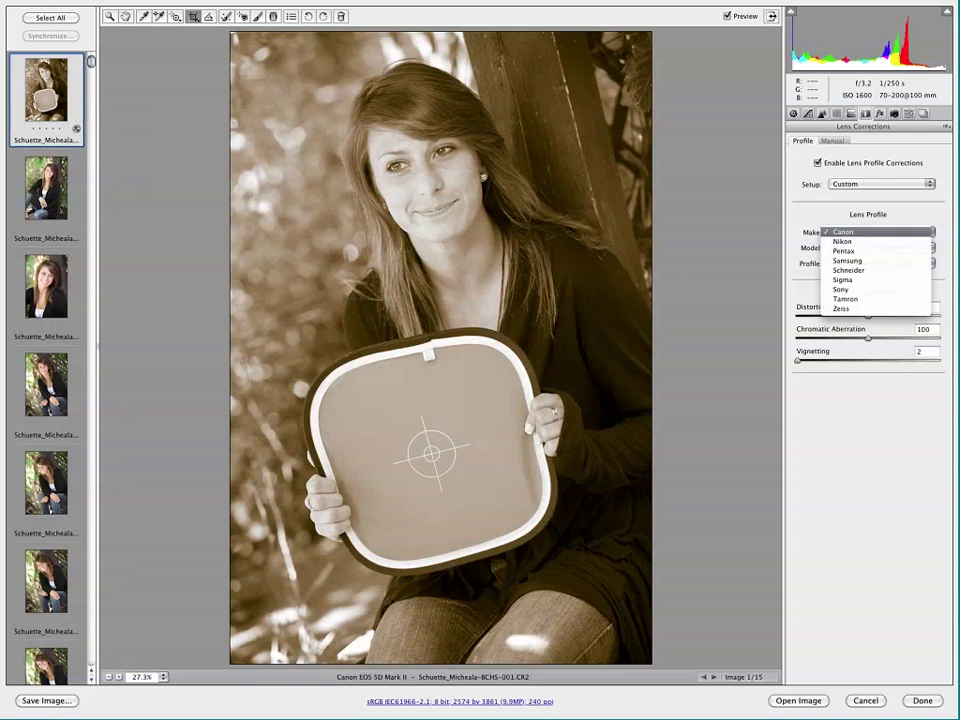
left_click(872, 231)
left_click(878, 247)
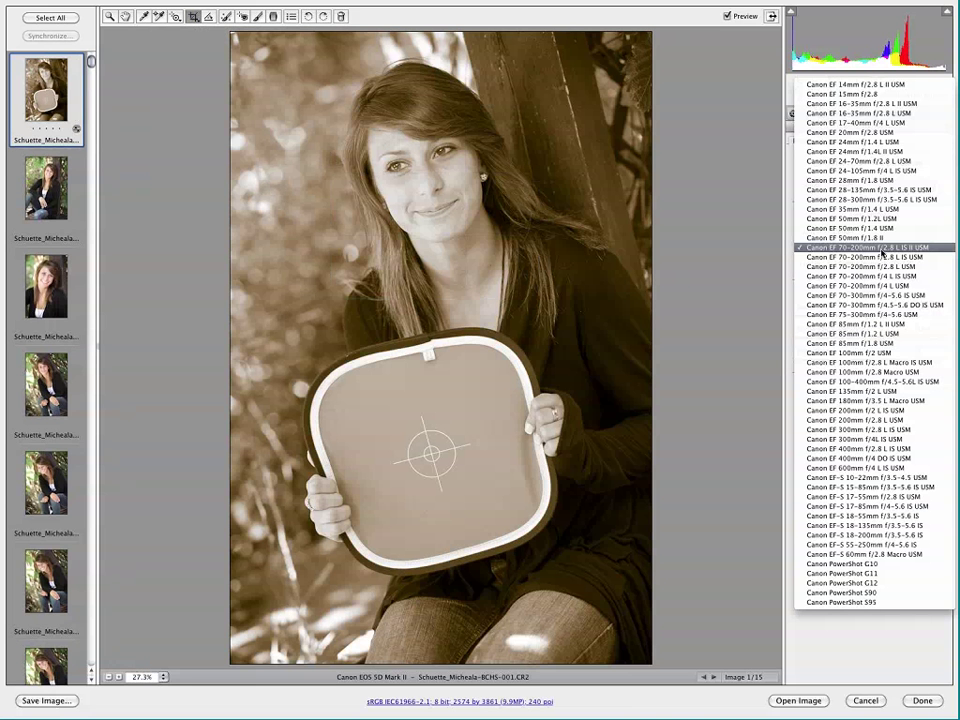
left_click(881, 249)
left_click(881, 263)
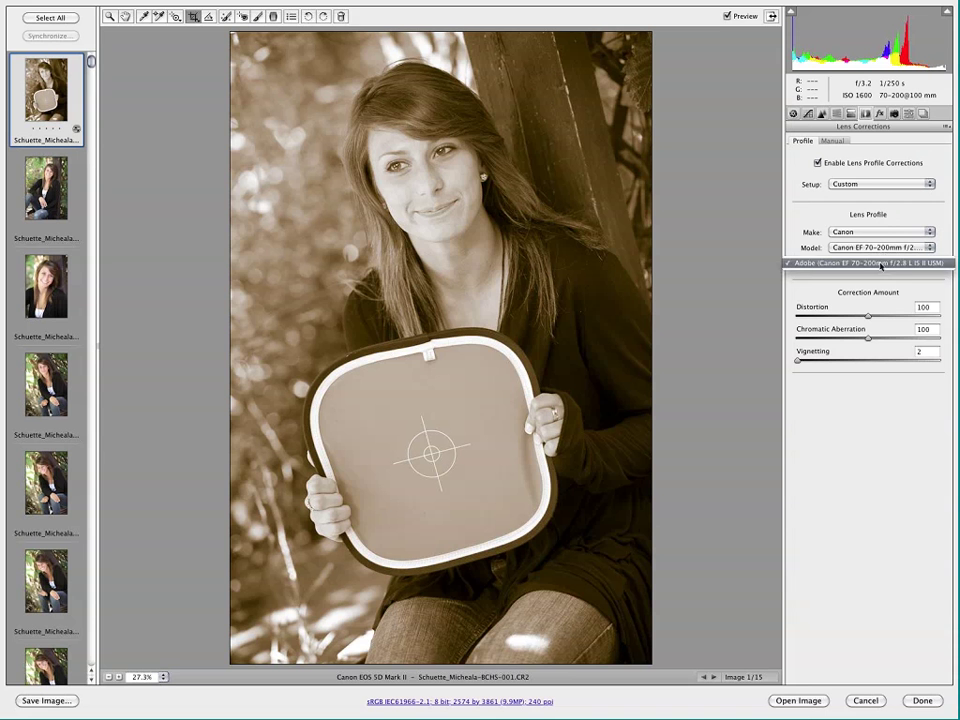
left_click(878, 263)
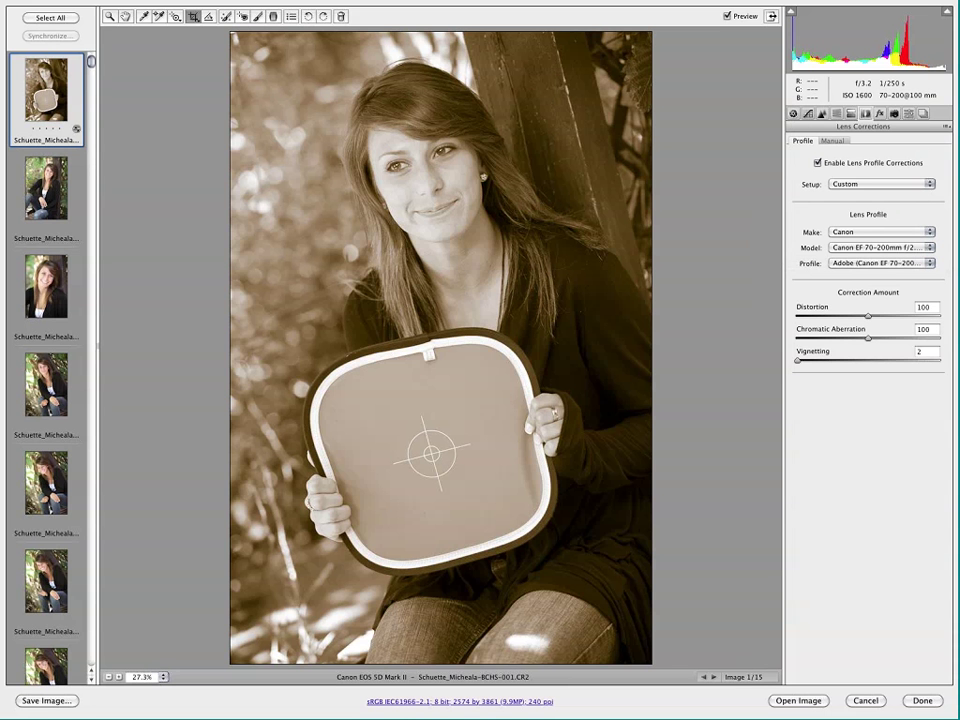
double_click(798, 361)
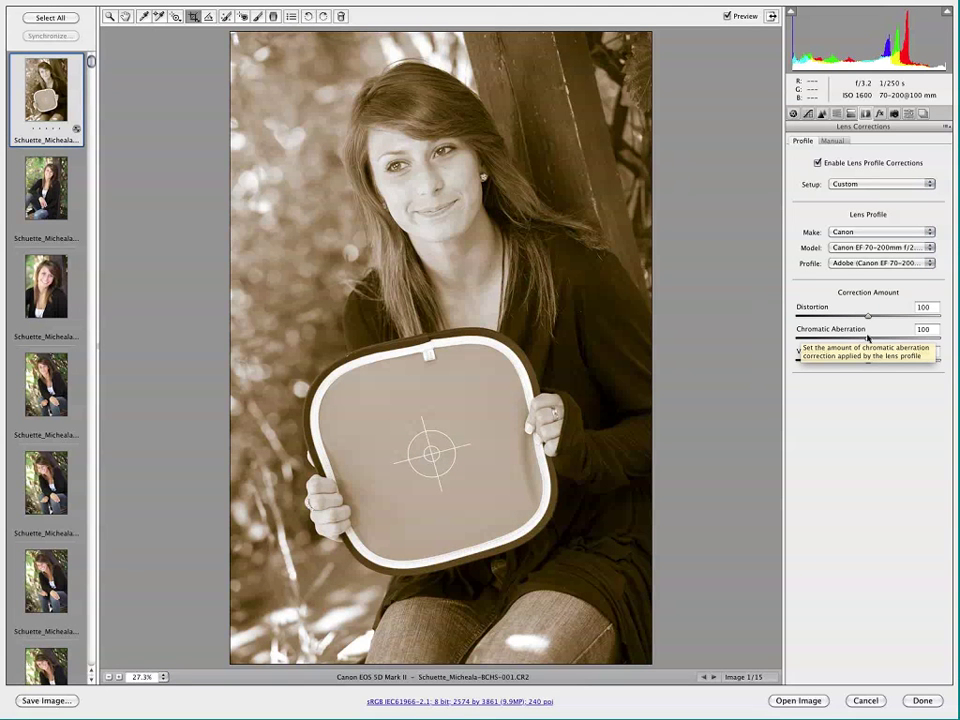
left_click(867, 360)
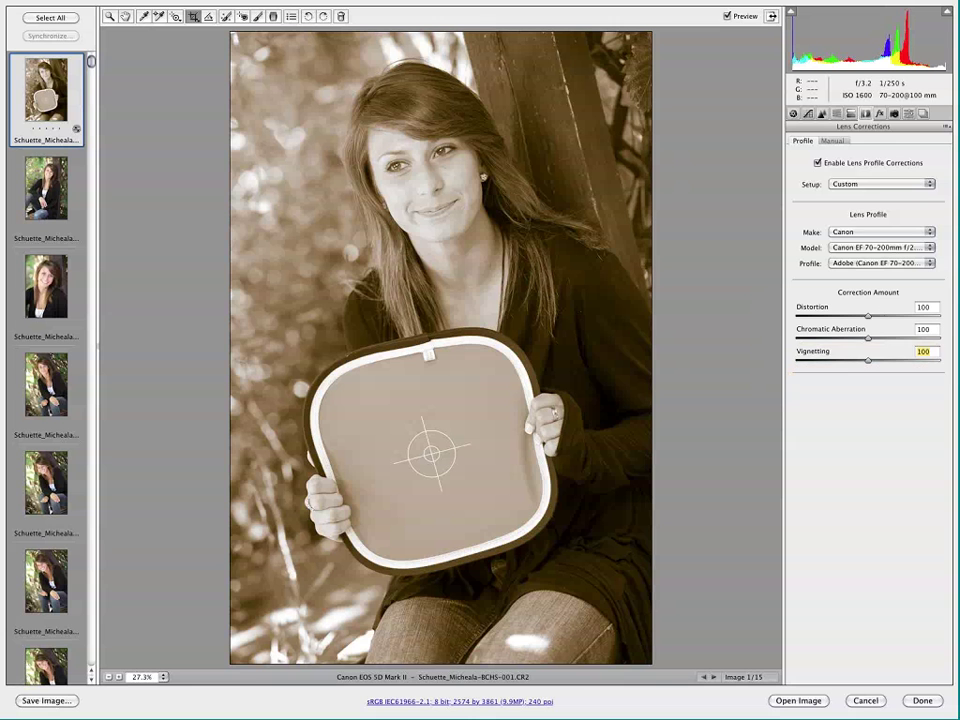
Step: Try a manual Distortion transform of +81 on the portrait and reset it to 0
left_click(840, 142)
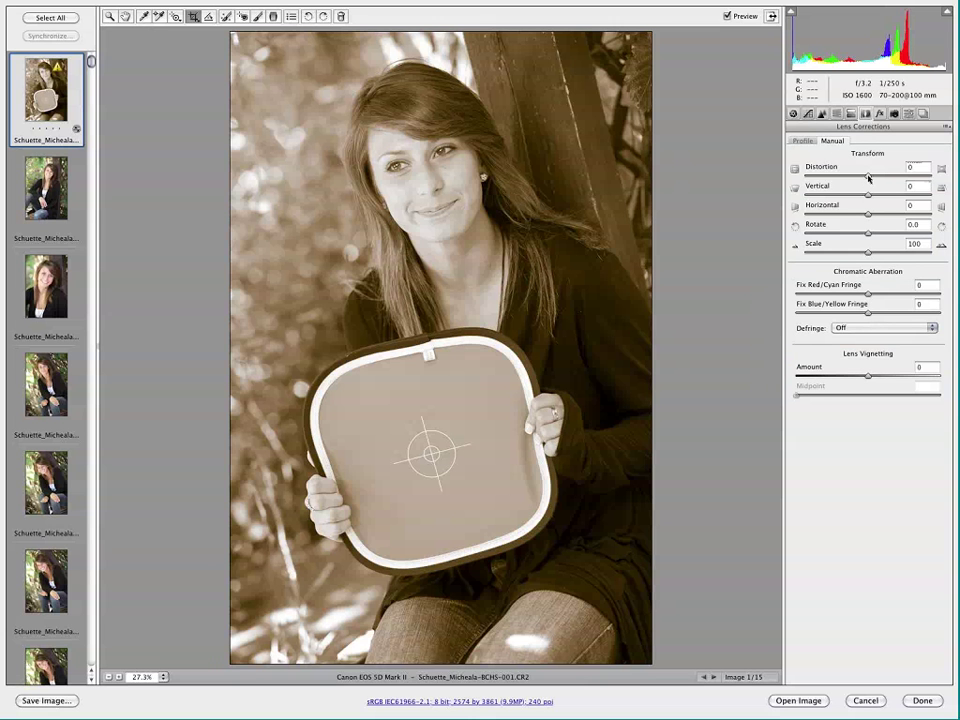
left_click_drag(866, 177, 919, 180)
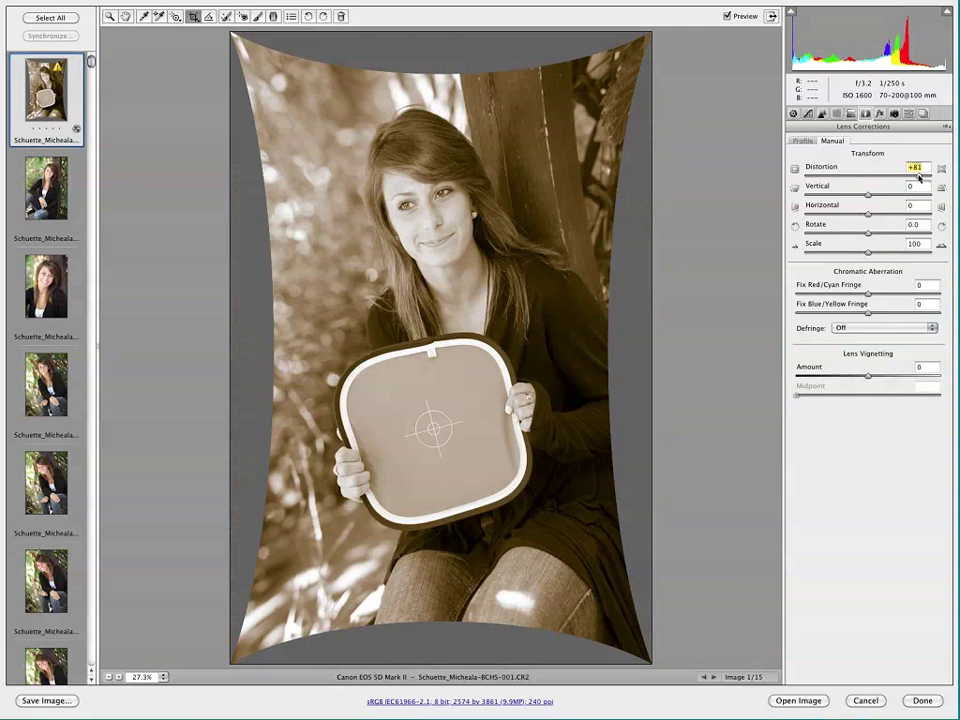
double_click(919, 176)
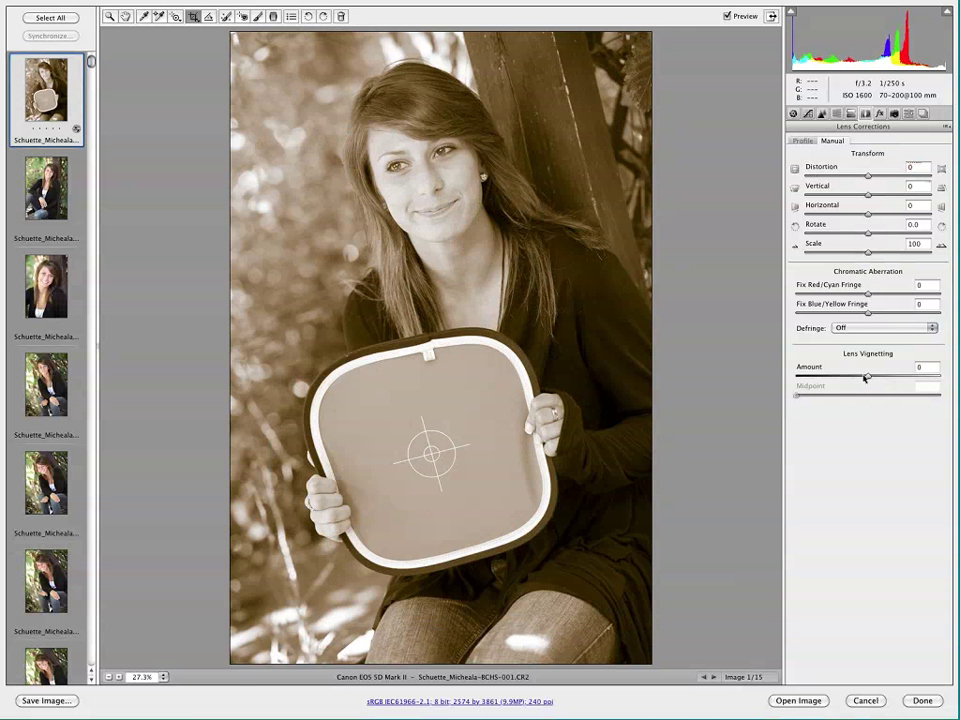
Step: Try manual Lens Vignetting with Amount -88, comparing a Midpoint of 99 with a Midpoint of 1
left_click_drag(866, 376, 800, 392)
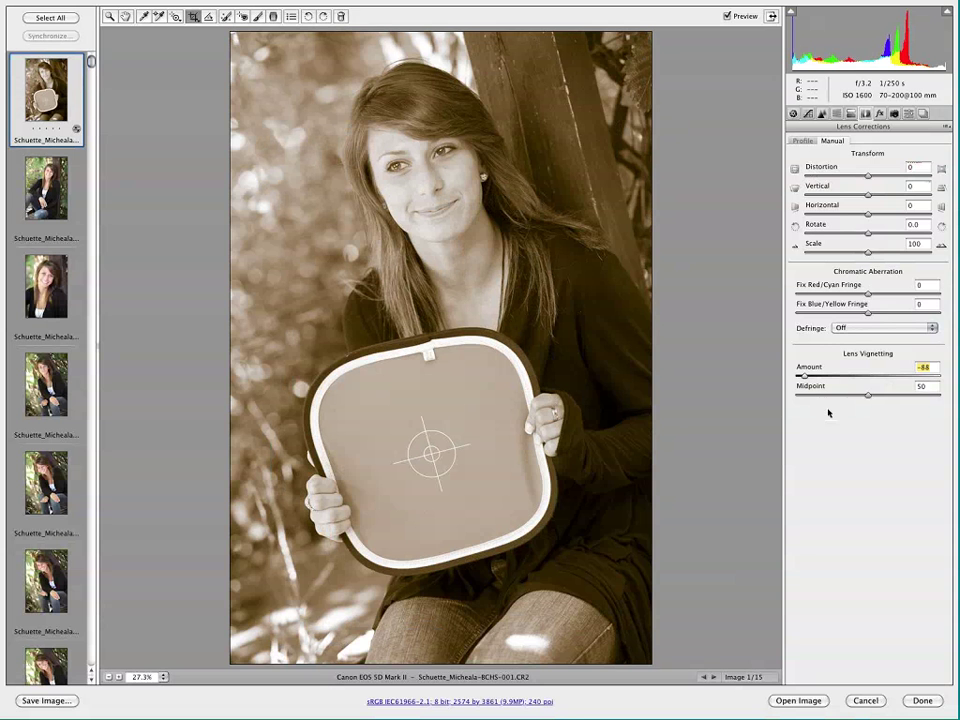
left_click(893, 396)
left_click_drag(893, 396, 932, 396)
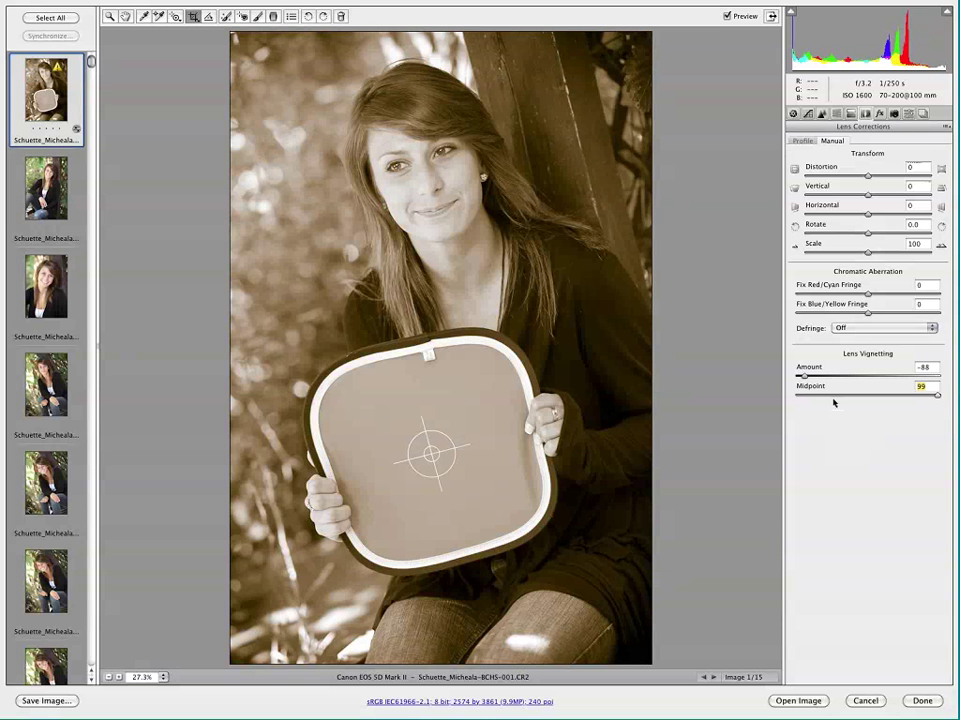
left_click(797, 397)
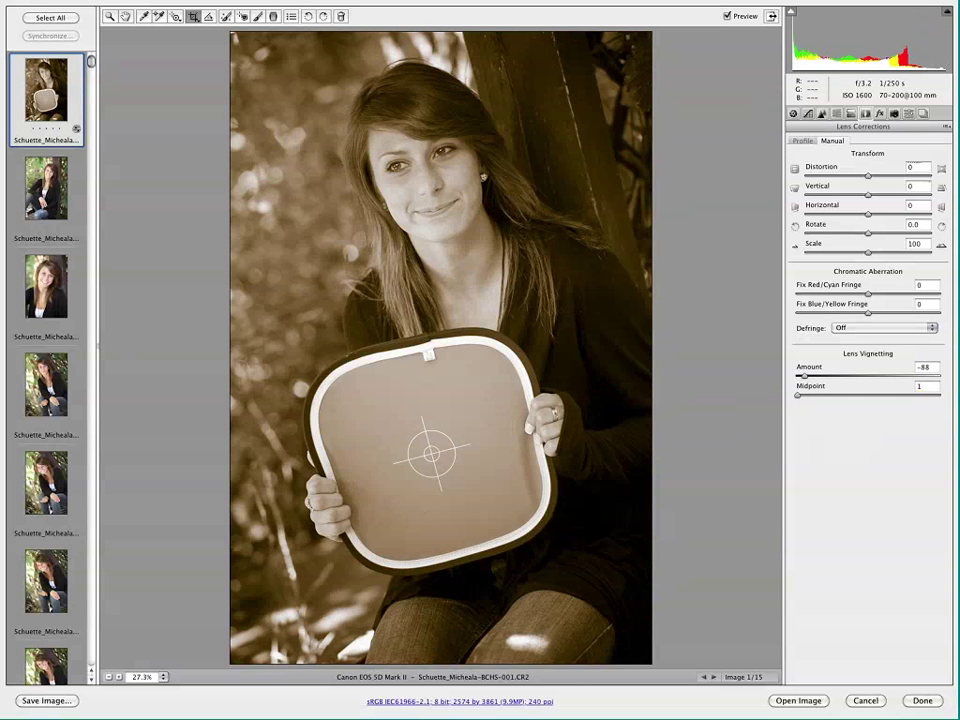
Step: Try a crop of about 718 by 1109 pixels over part of the face and hair with lens vignetting applied, and clear it
left_click_drag(332, 174, 450, 355)
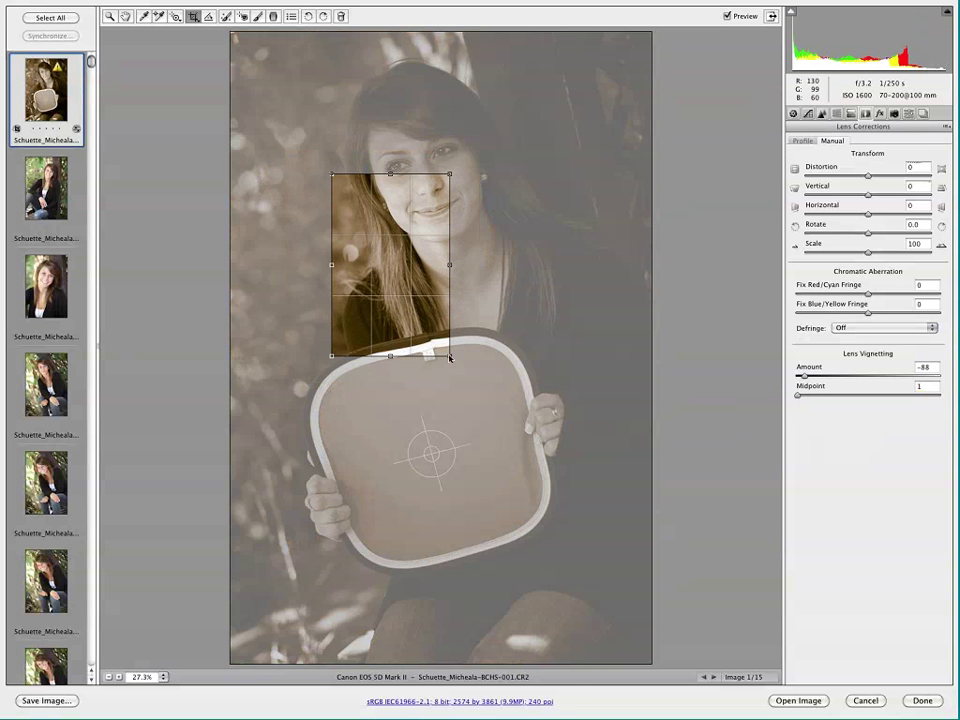
left_click(193, 16)
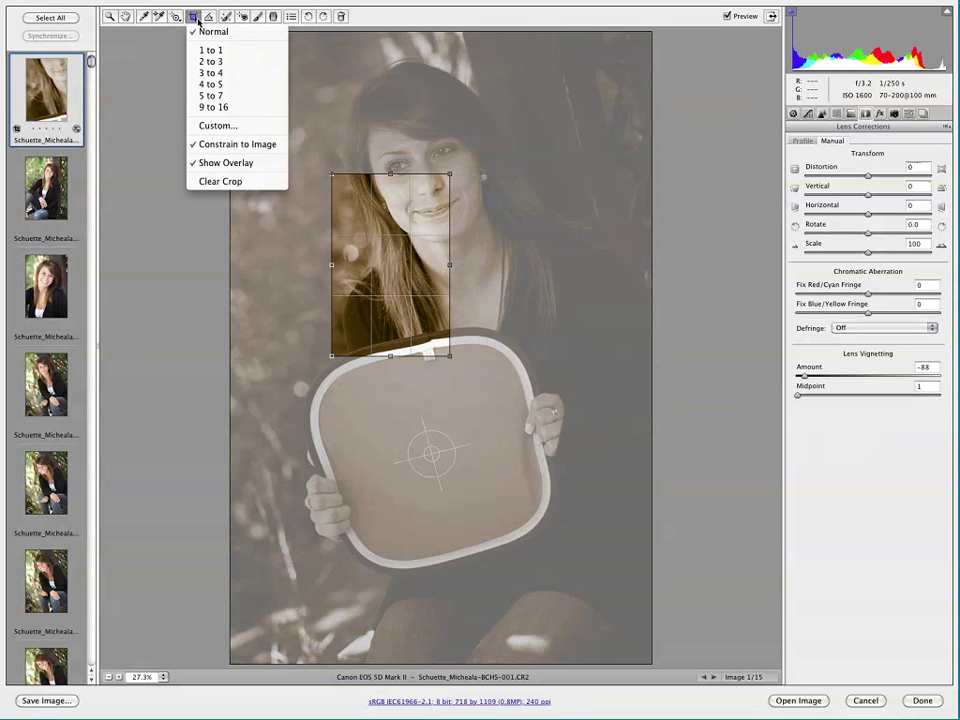
left_click(245, 181)
Step: Remove the manual lens vignetting by setting its Amount to 0, and return to the lens profile corrections
left_click(882, 113)
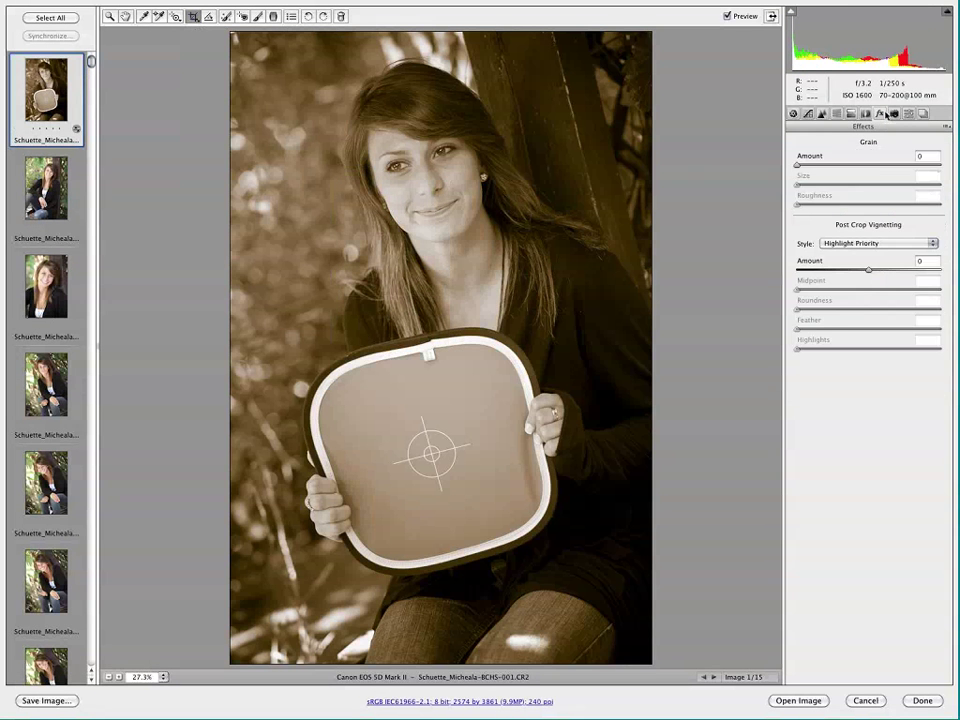
left_click(865, 113)
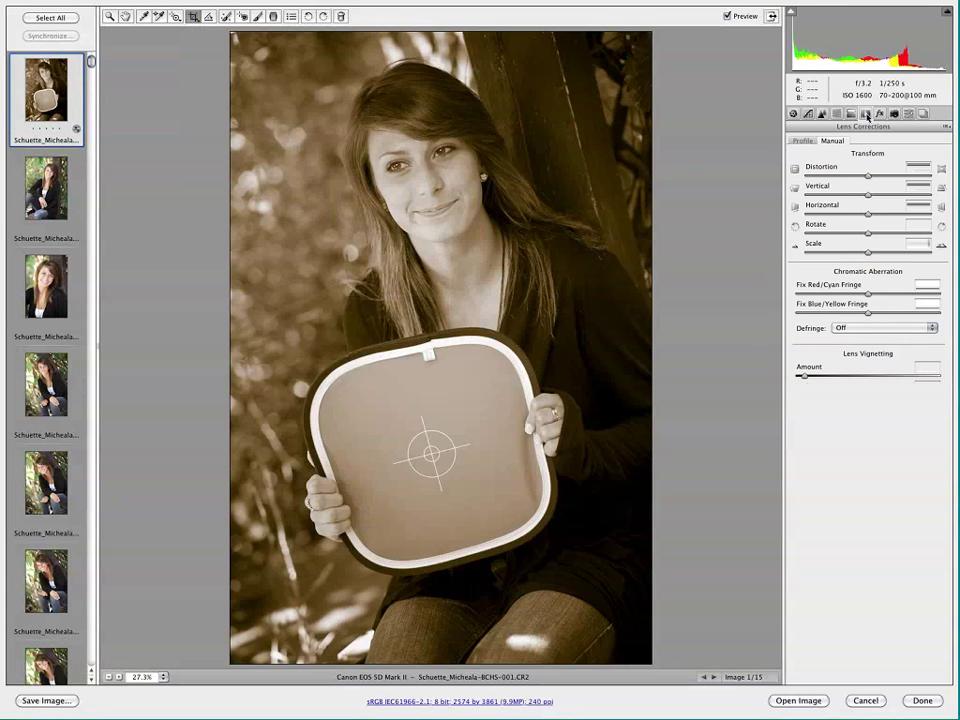
left_click(804, 376)
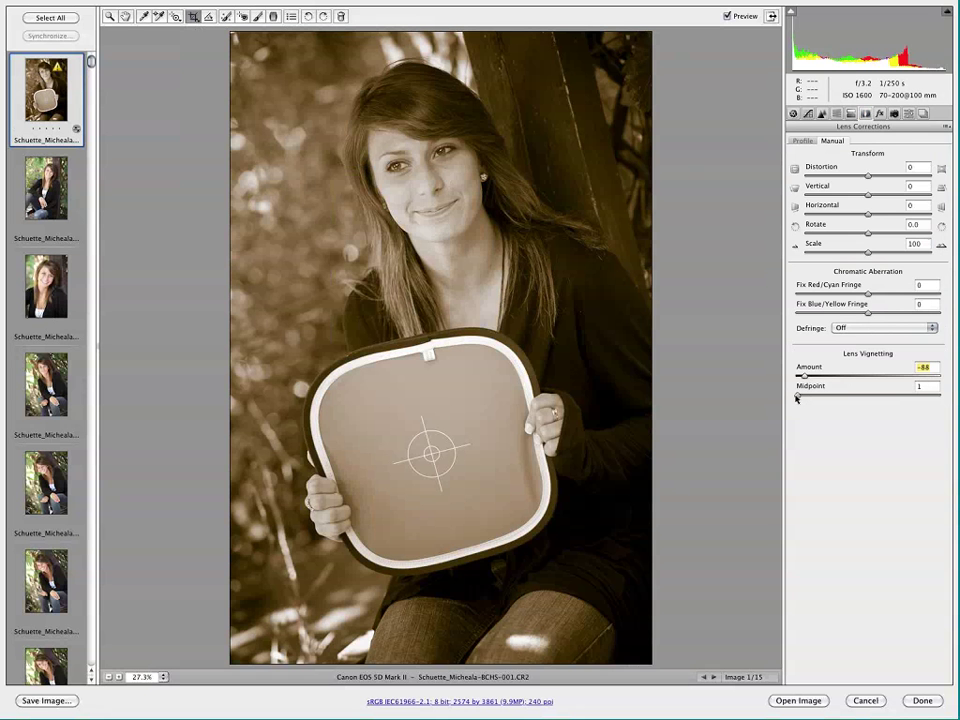
type("0")
key("Return")
left_click(802, 140)
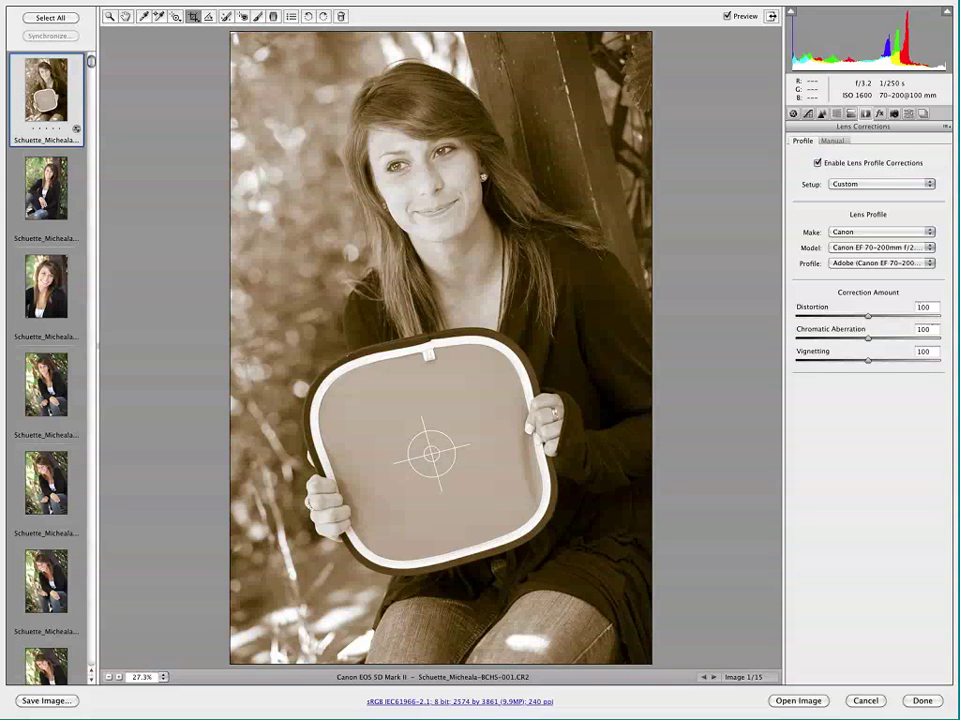
Step: Try a Post Crop Vignetting Amount of -91 and crop around the head and shoulders to about 1263 by 1680 pixels
left_click(879, 113)
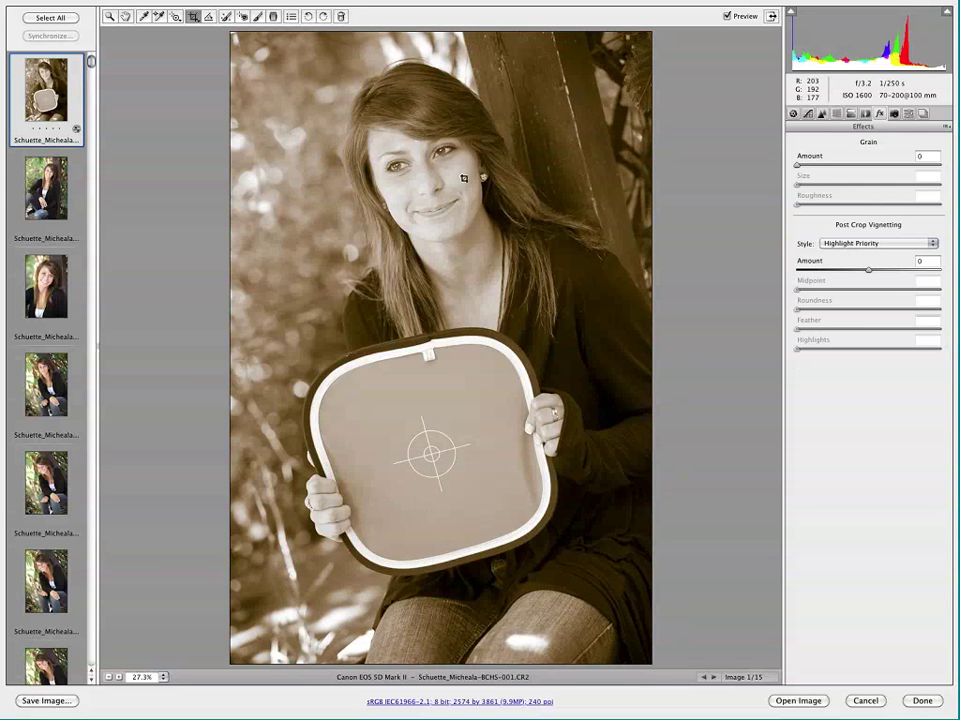
left_click_drag(867, 271, 804, 270)
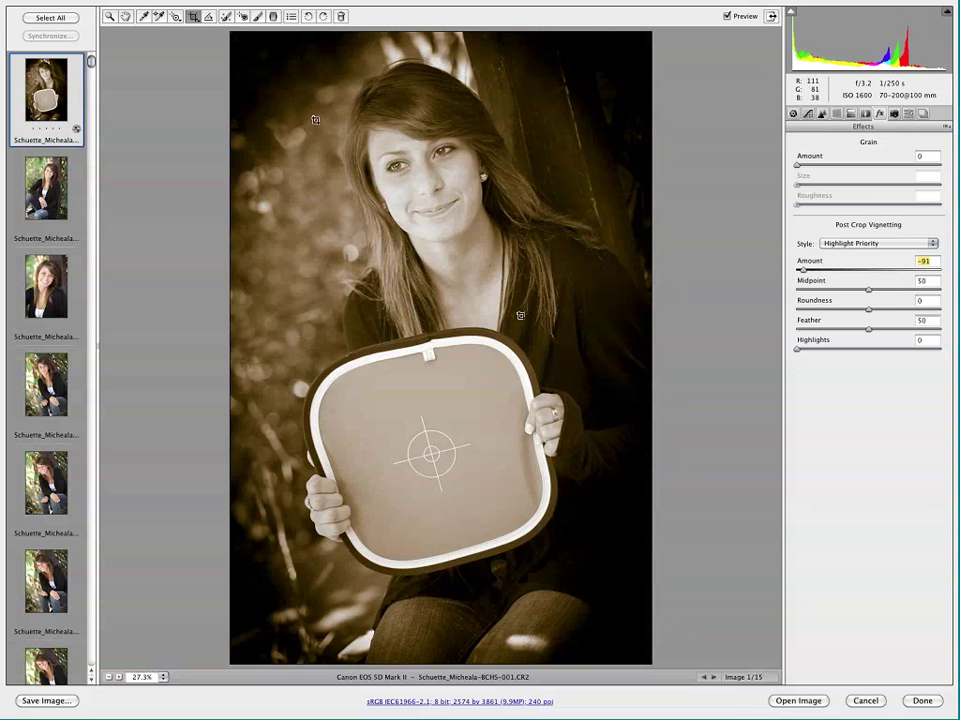
left_click_drag(330, 71, 538, 348)
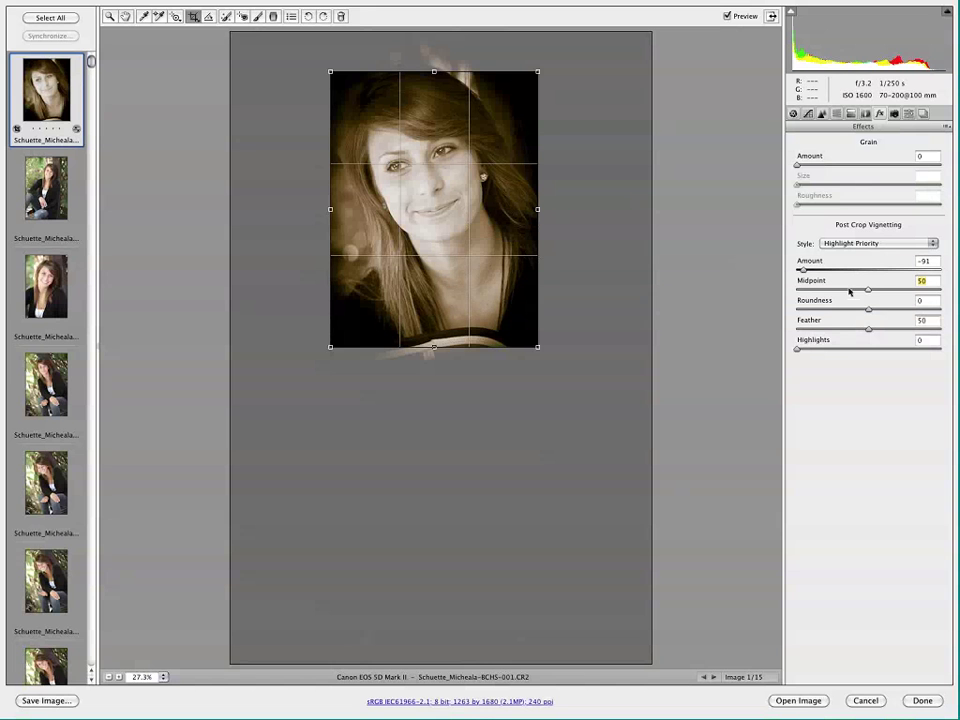
Step: Try the post-crop vignette with Midpoint 91, Roundness +100 and Feather 9
left_click_drag(849, 291, 928, 291)
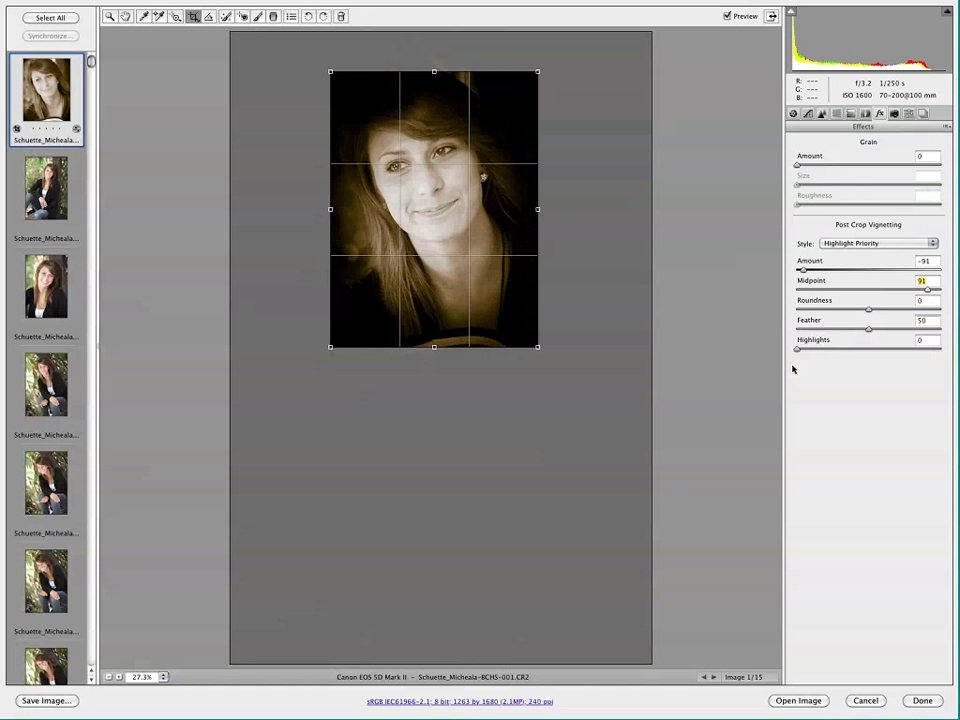
left_click_drag(858, 309, 945, 313)
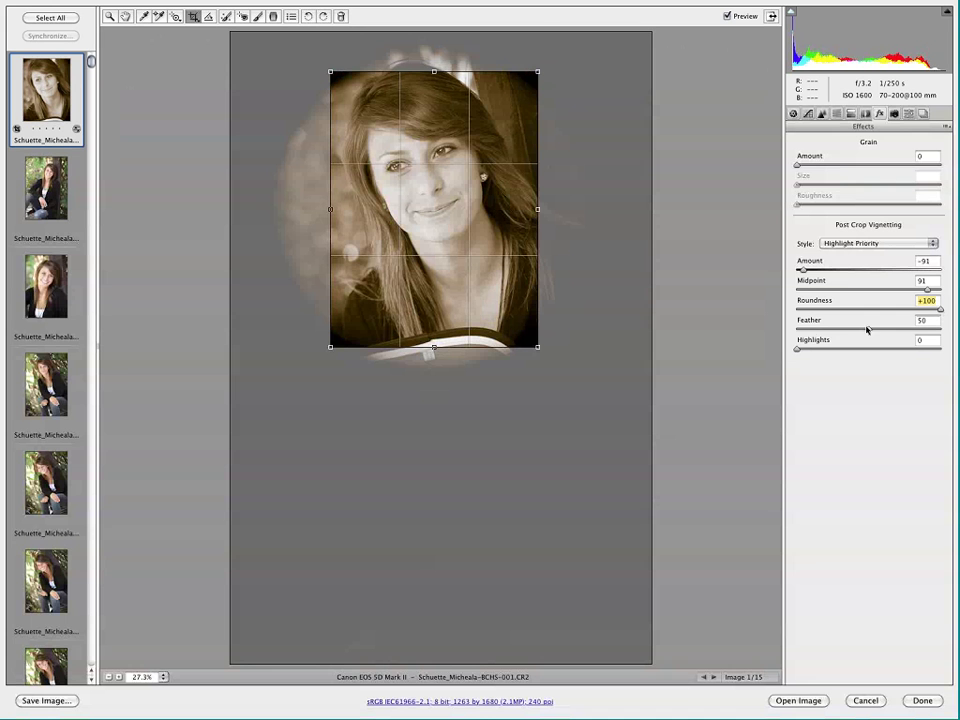
left_click_drag(866, 330, 812, 330)
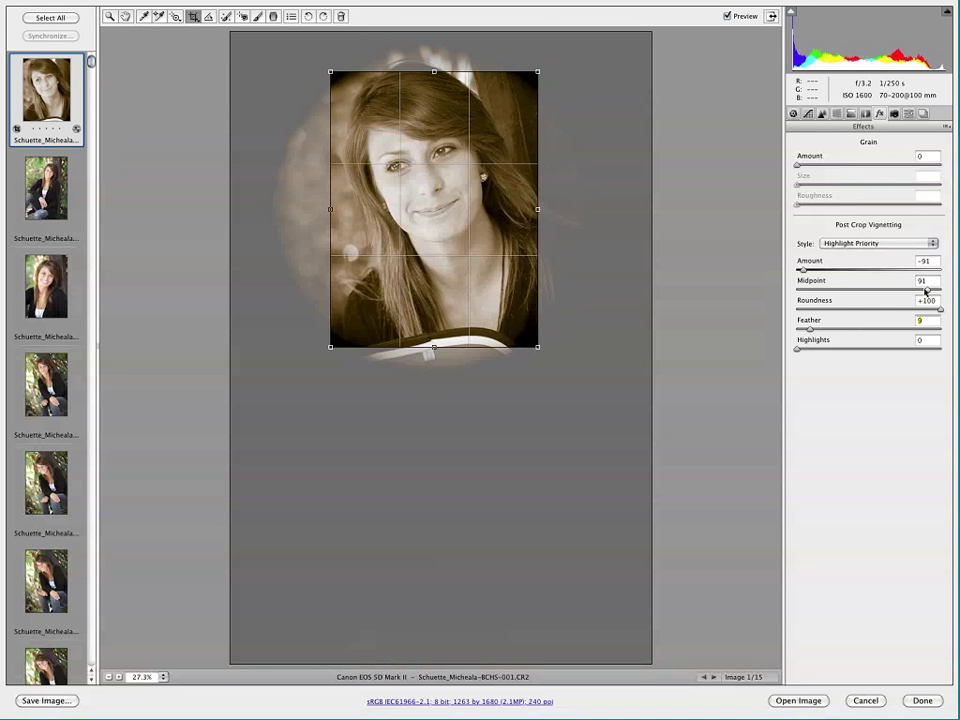
Step: Try the post-crop vignette with Midpoint 33 and Roundness -93, comparing a dark Amount of -88 with a white Amount of +98
left_click_drag(926, 290, 807, 270)
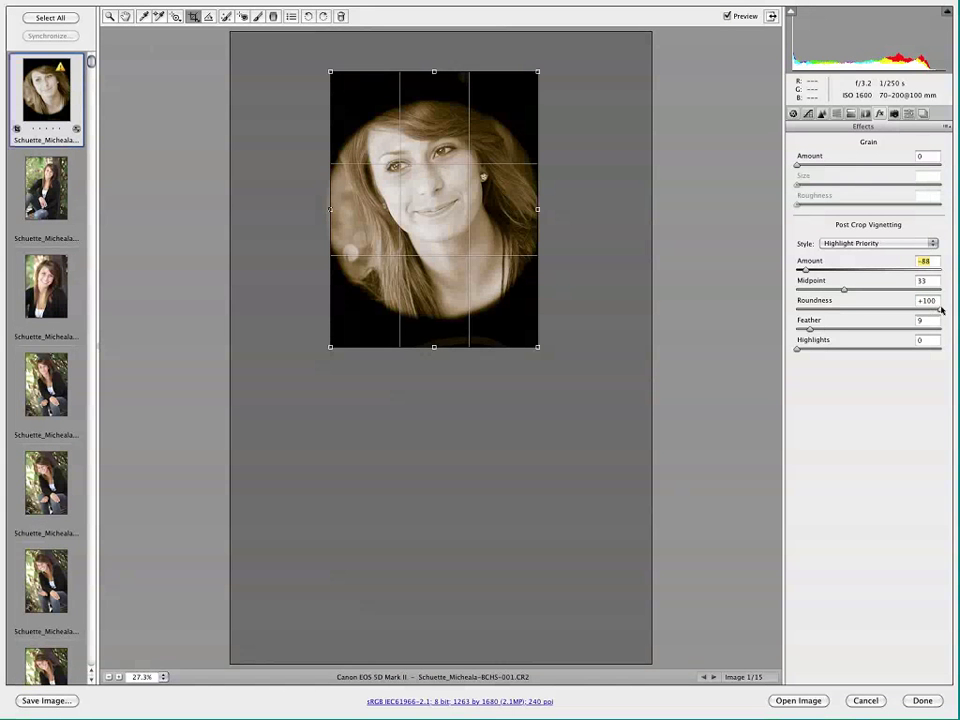
left_click_drag(940, 310, 798, 314)
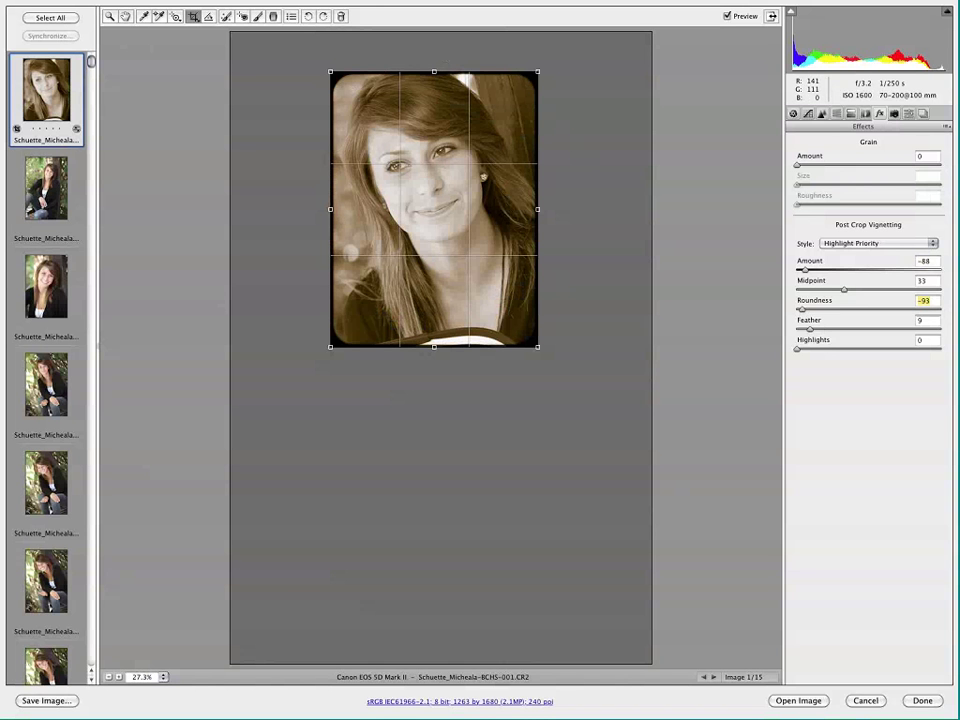
left_click_drag(803, 271, 938, 273)
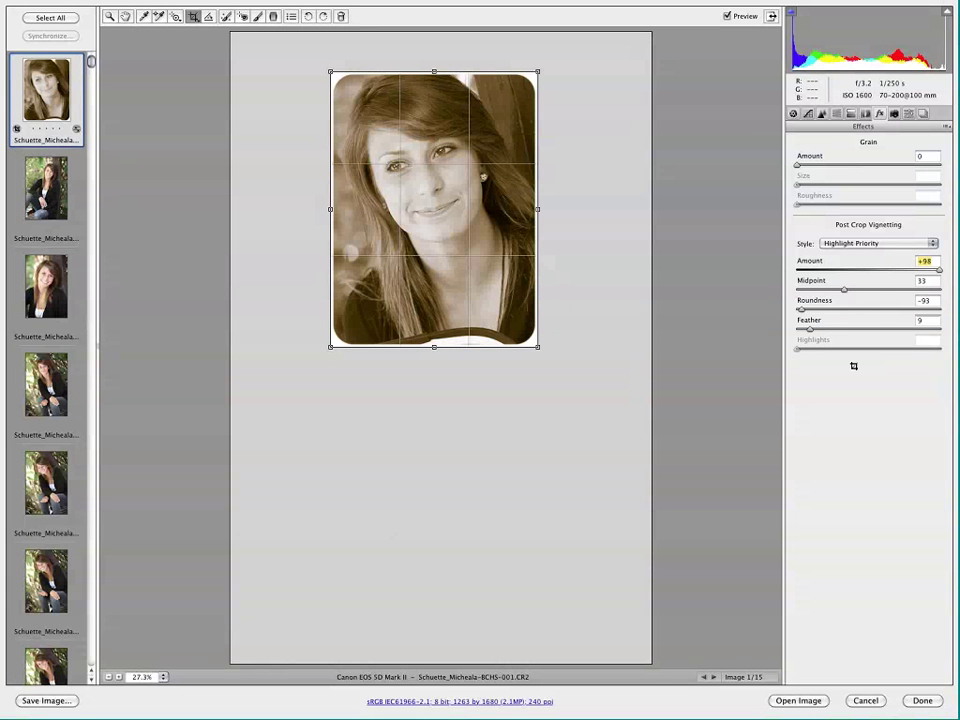
Step: Reset the Post Crop Vignetting Amount to 0 and clear the crop from the portrait
double_click(939, 270)
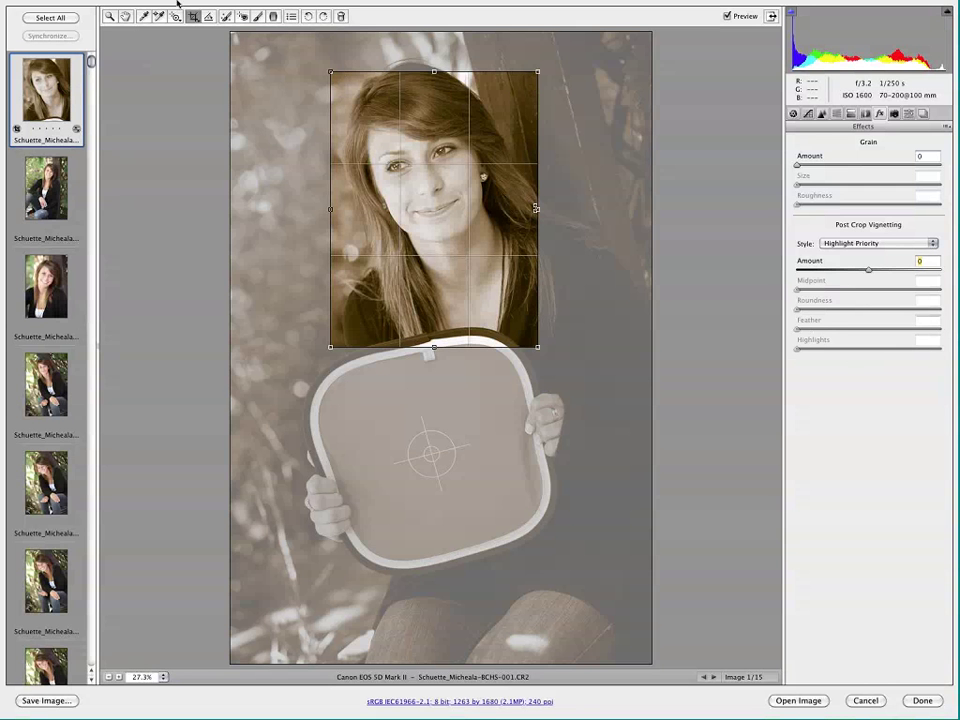
left_click(192, 17)
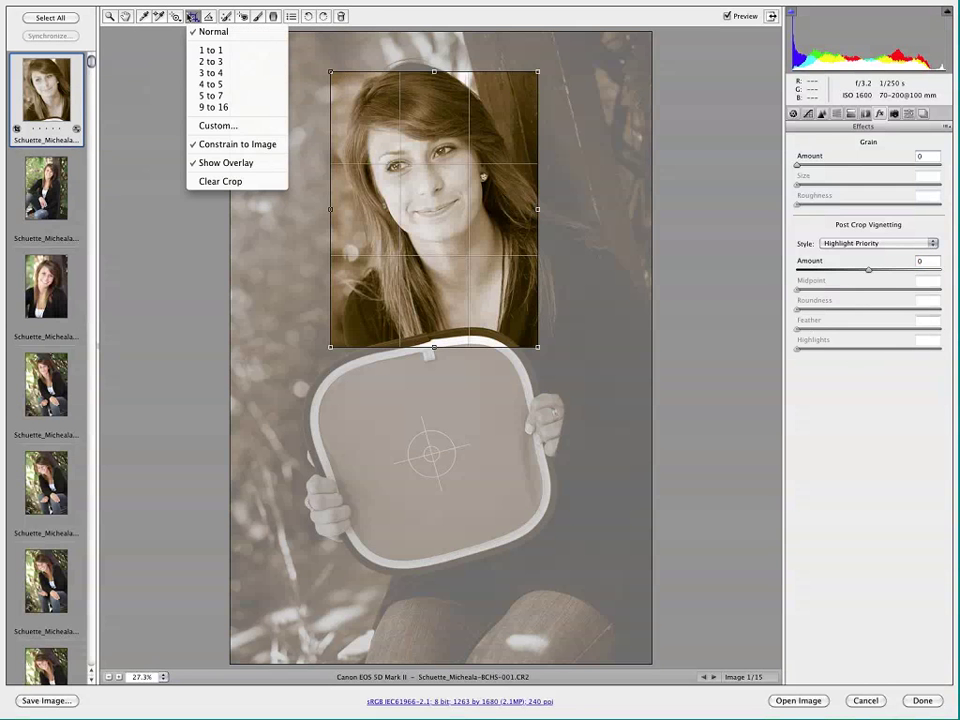
left_click(220, 181)
Step: Examine the camera calibration settings and the available camera profiles, keeping Adobe Standard
left_click(893, 116)
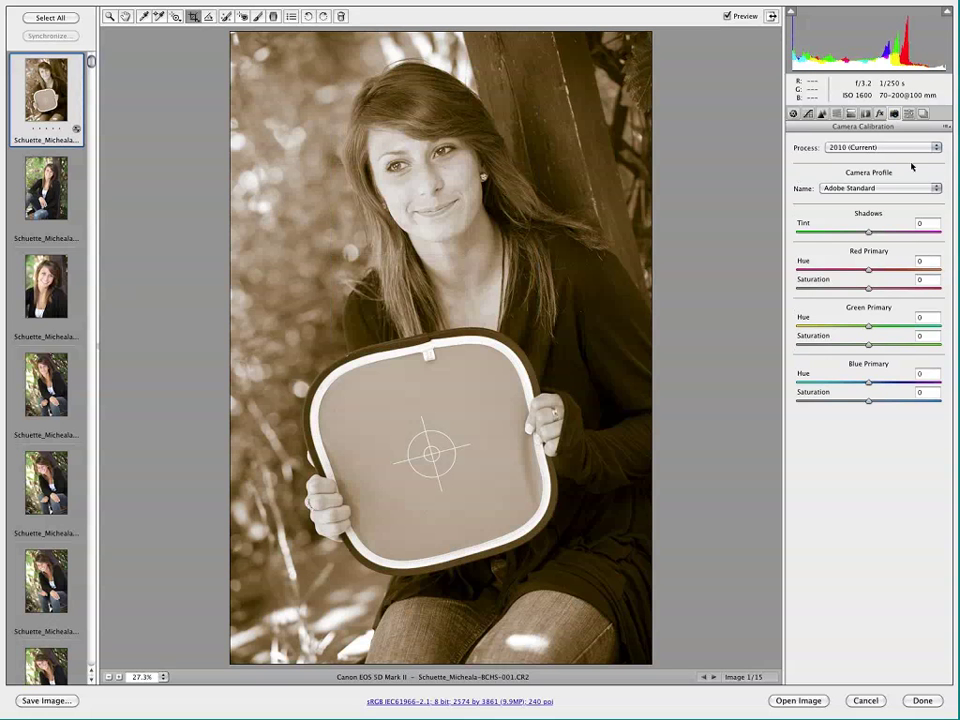
left_click(880, 189)
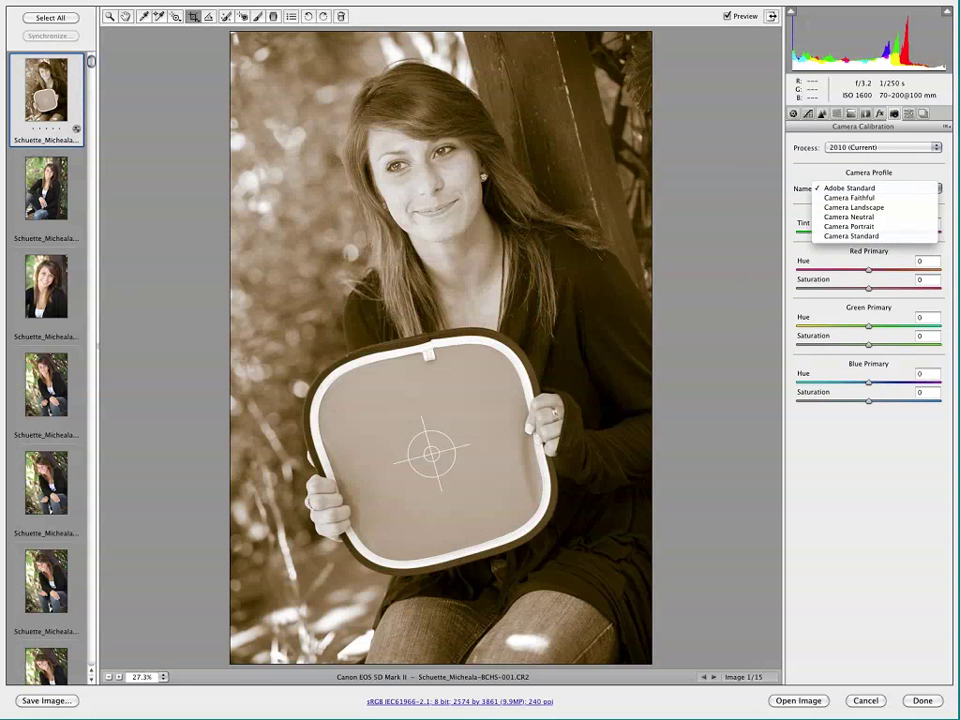
left_click(795, 148)
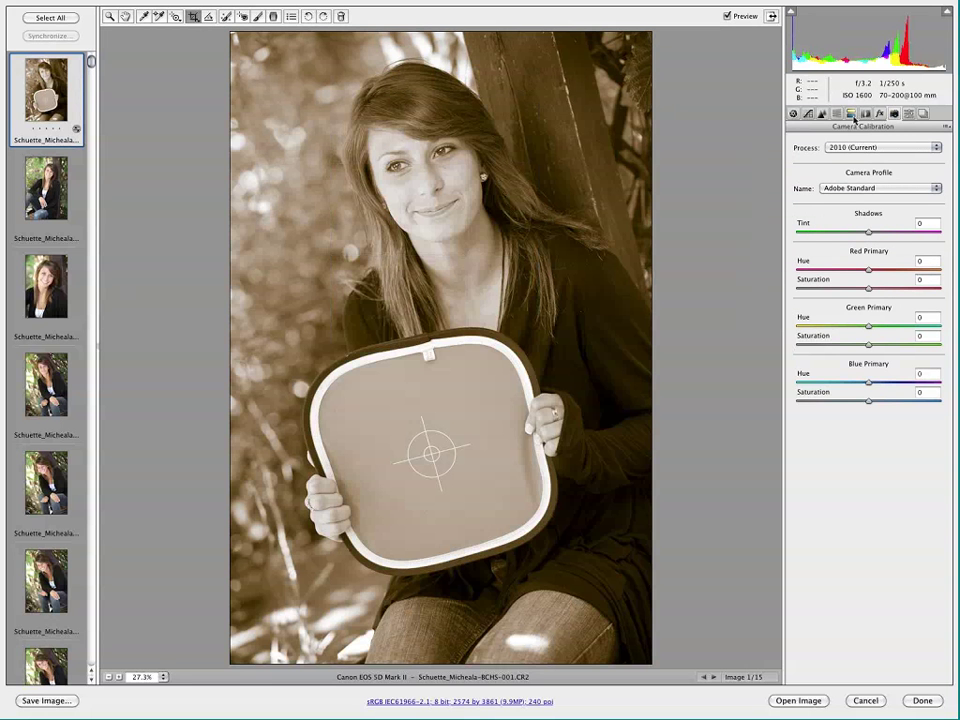
Step: Turn off the grayscale conversion and reset the split-toning Shadows Hue and Saturation to 0
left_click(822, 114)
left_click(837, 114)
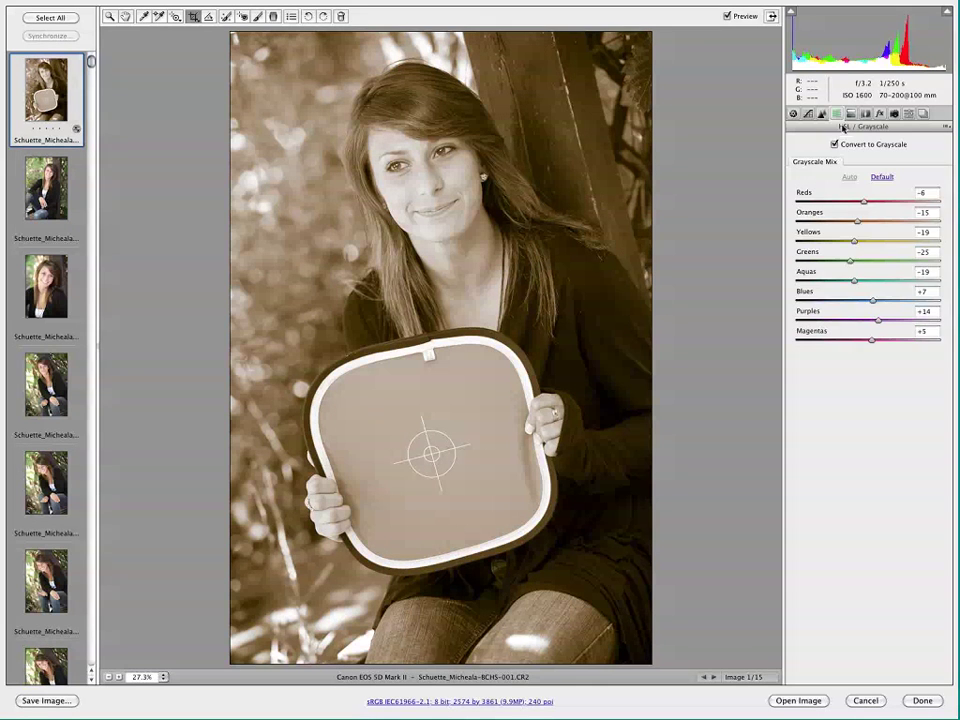
left_click(834, 144)
left_click(851, 114)
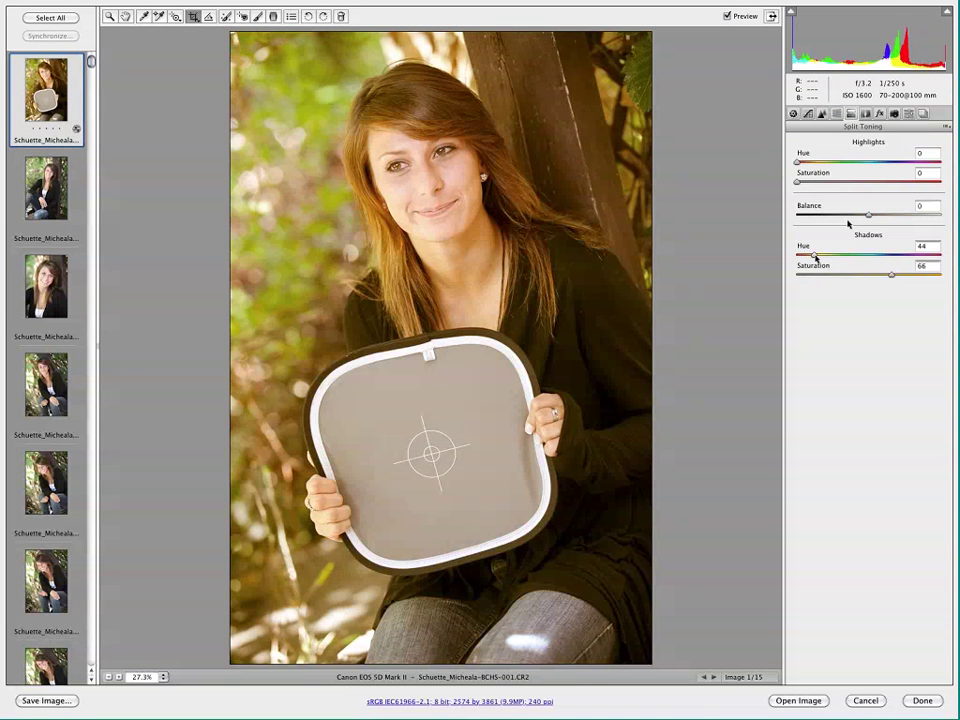
type("0")
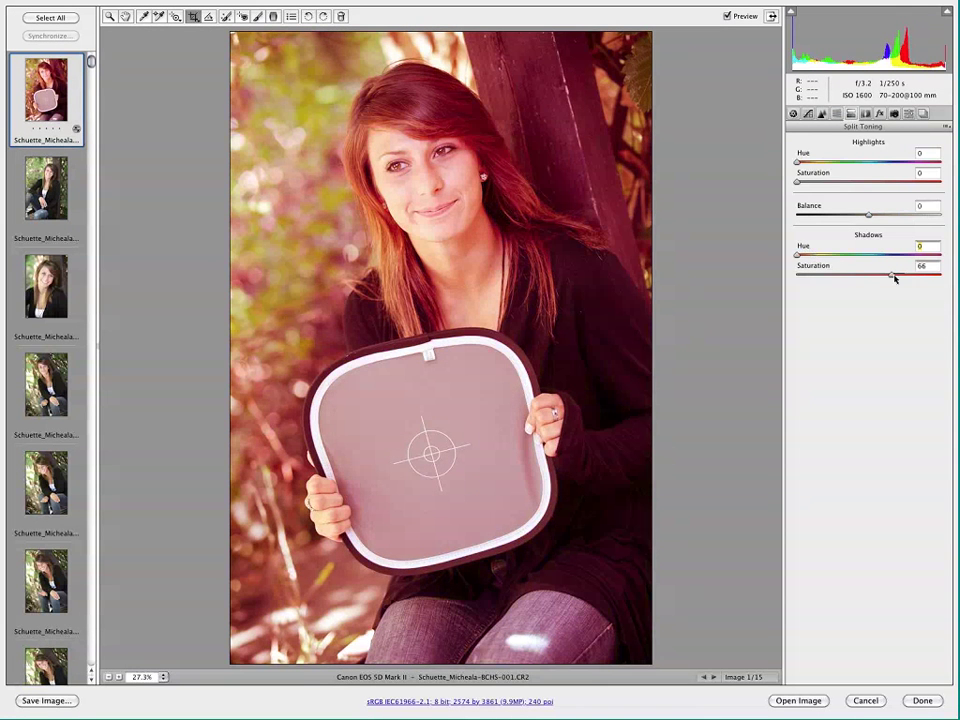
left_click(894, 277)
type("0")
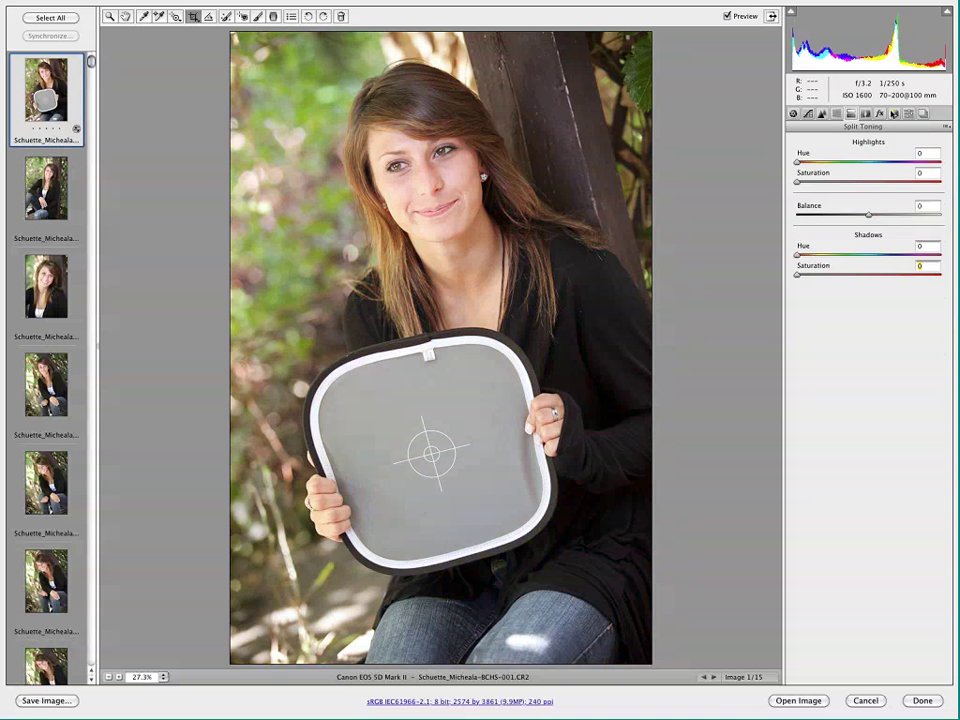
Step: Try the Camera Portrait and Camera Neutral profiles on the color portrait, then return to Adobe Standard
left_click(894, 114)
left_click(874, 189)
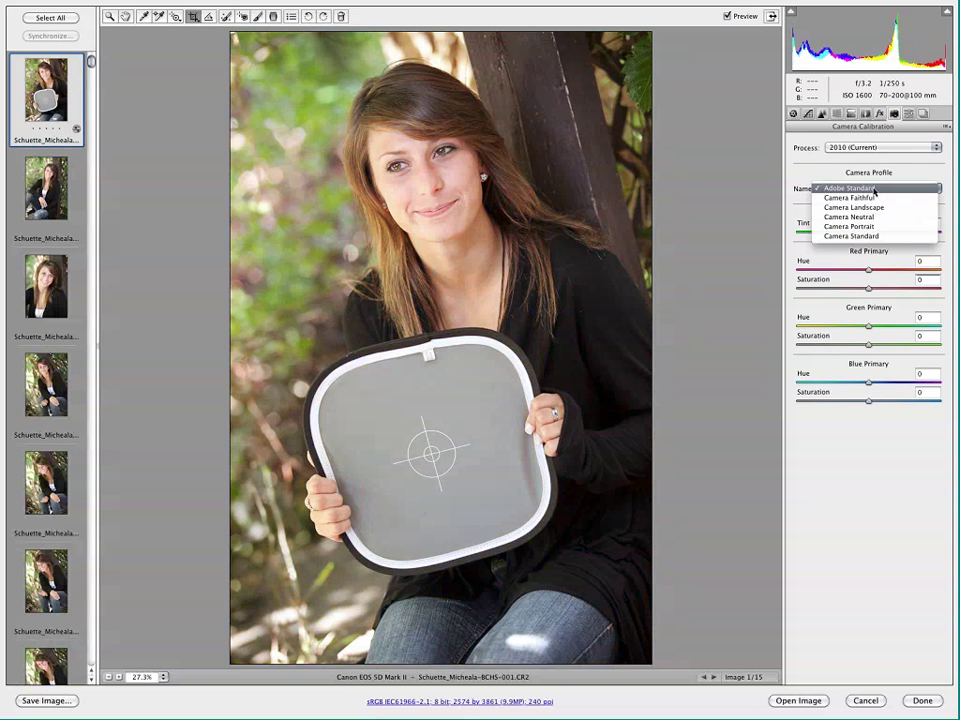
left_click(874, 226)
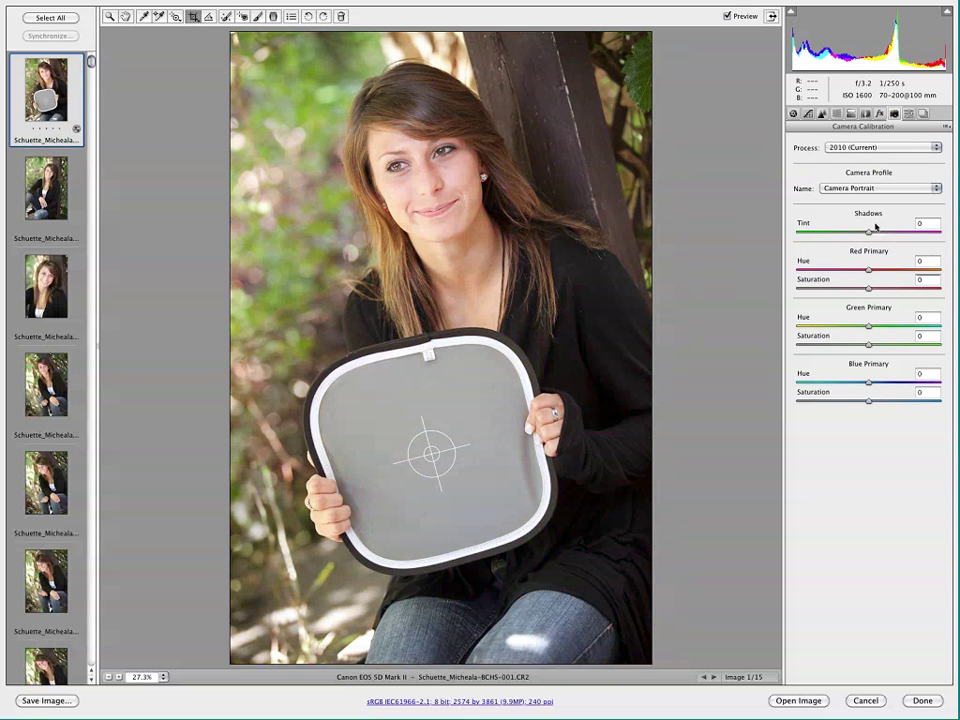
left_click(856, 189)
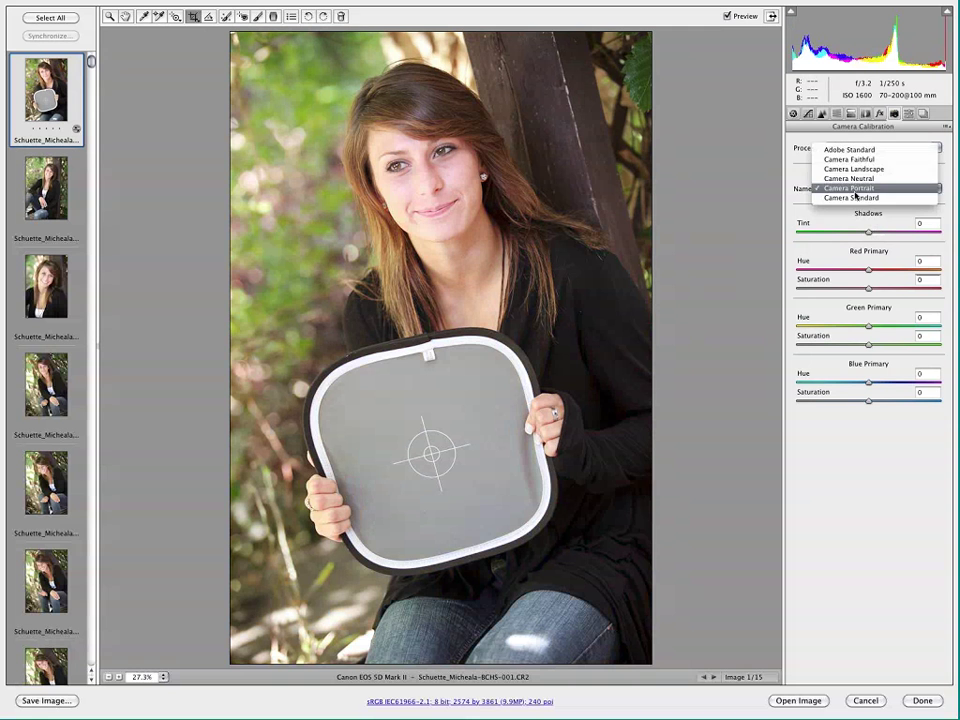
left_click(855, 180)
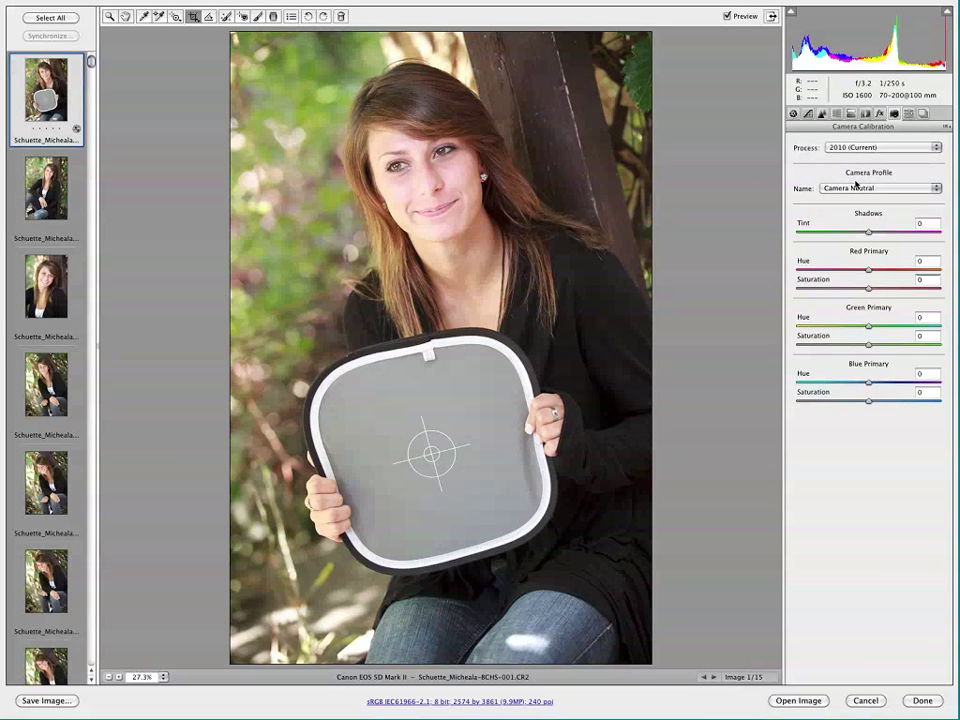
left_click(856, 187)
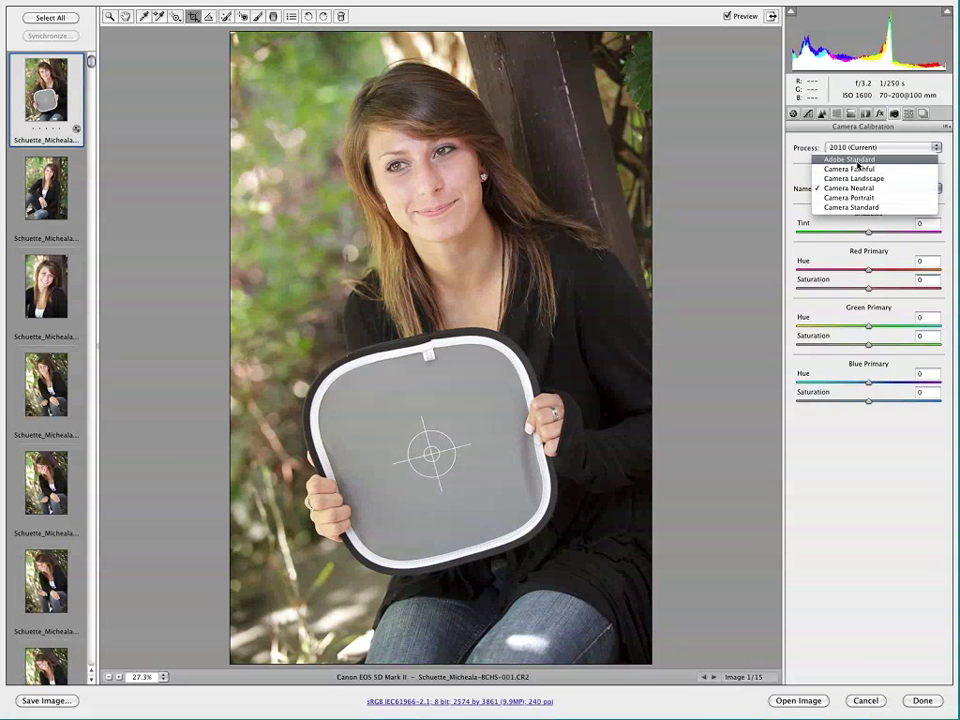
left_click(857, 161)
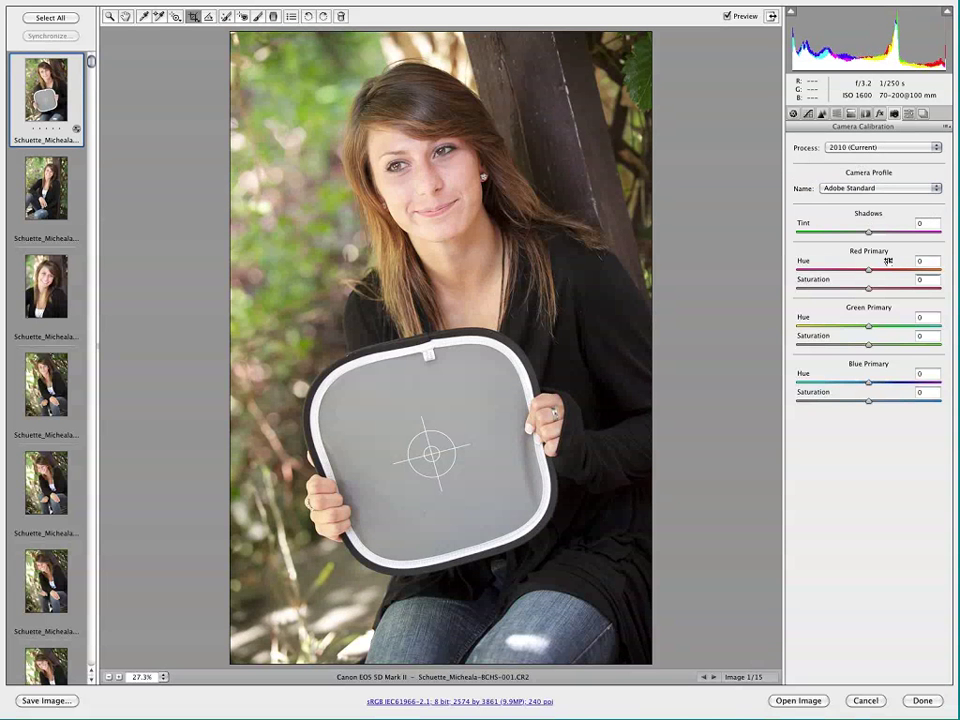
left_click(842, 189)
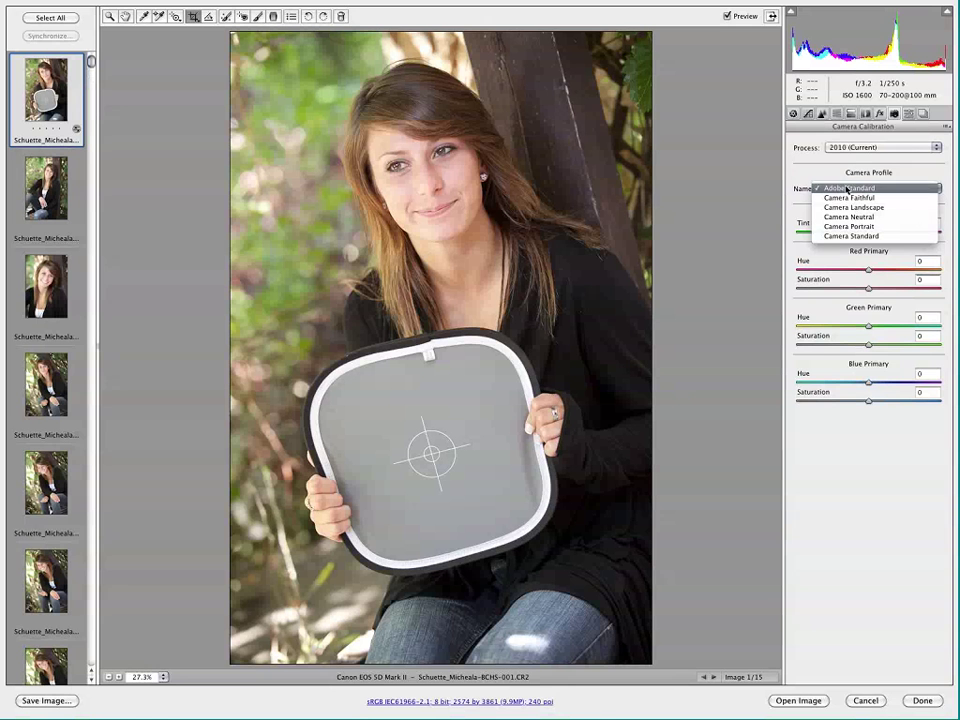
left_click(850, 513)
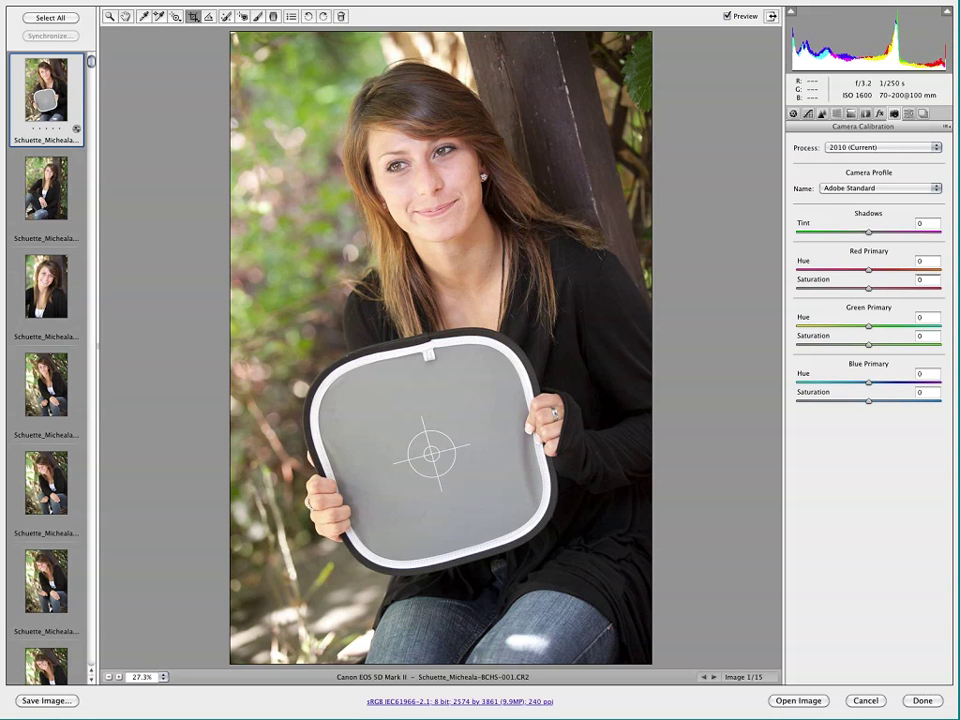
Step: Switch the process version to 2003 and inspect the woman's face at 100% magnification
left_click(874, 148)
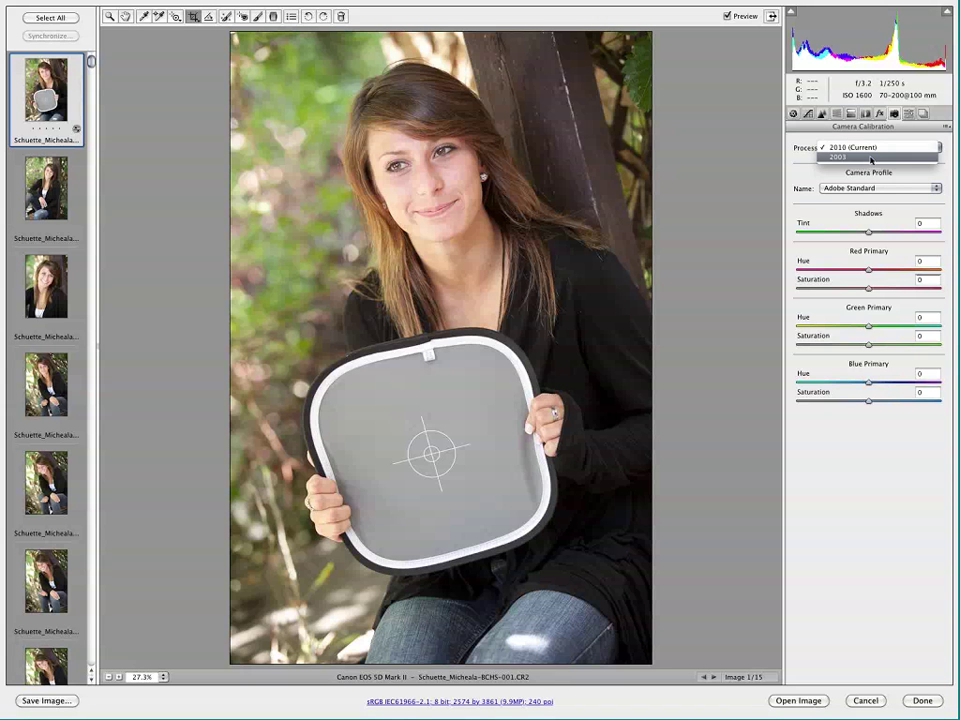
left_click(870, 158)
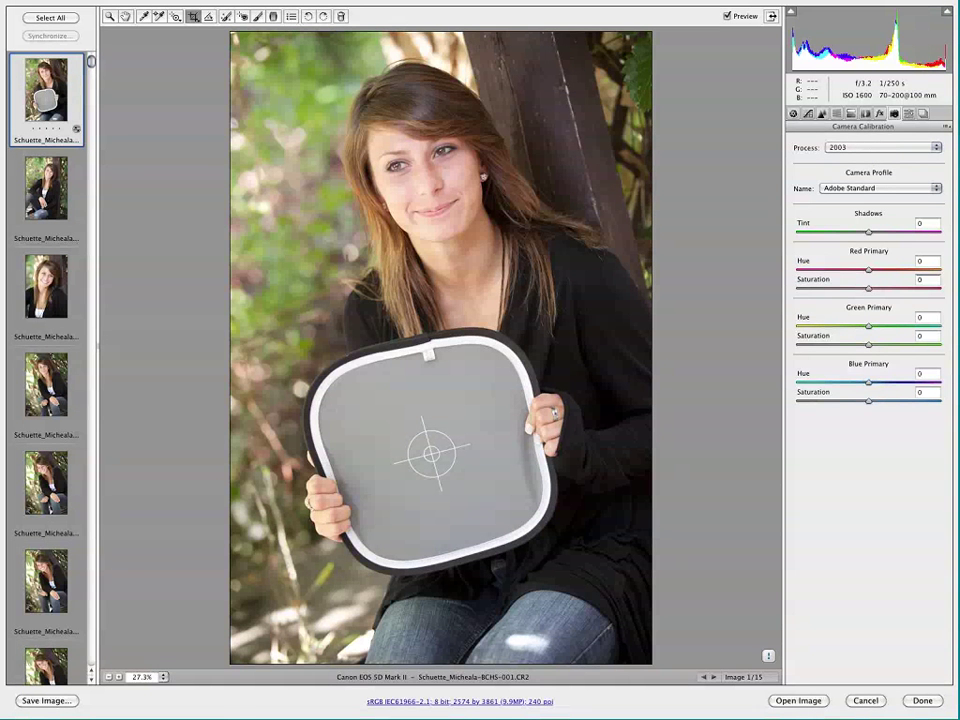
left_click(162, 677)
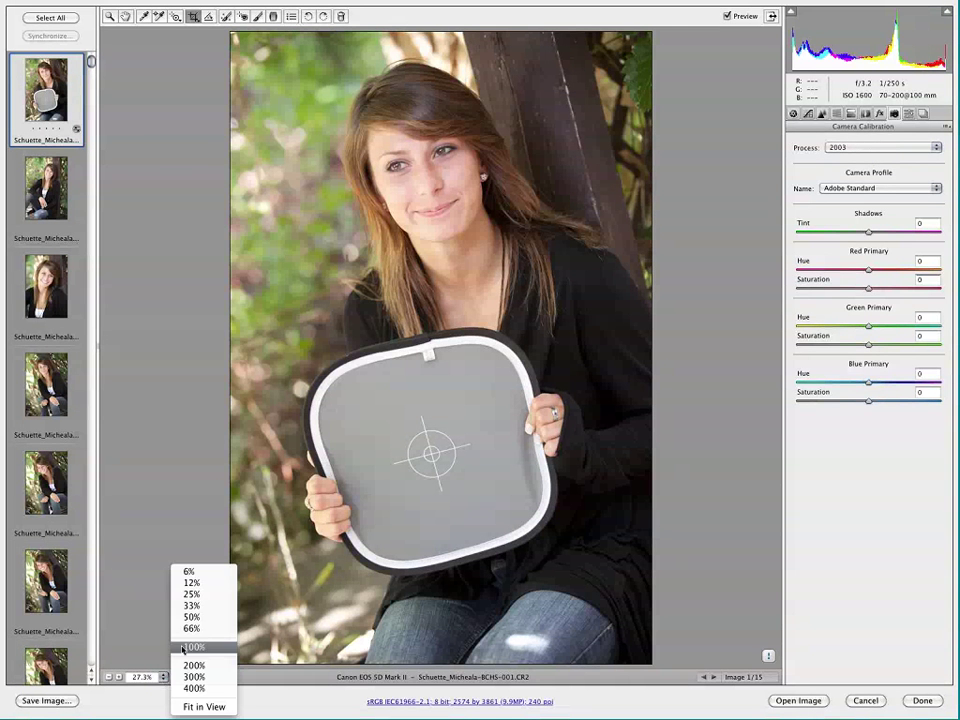
left_click(186, 648)
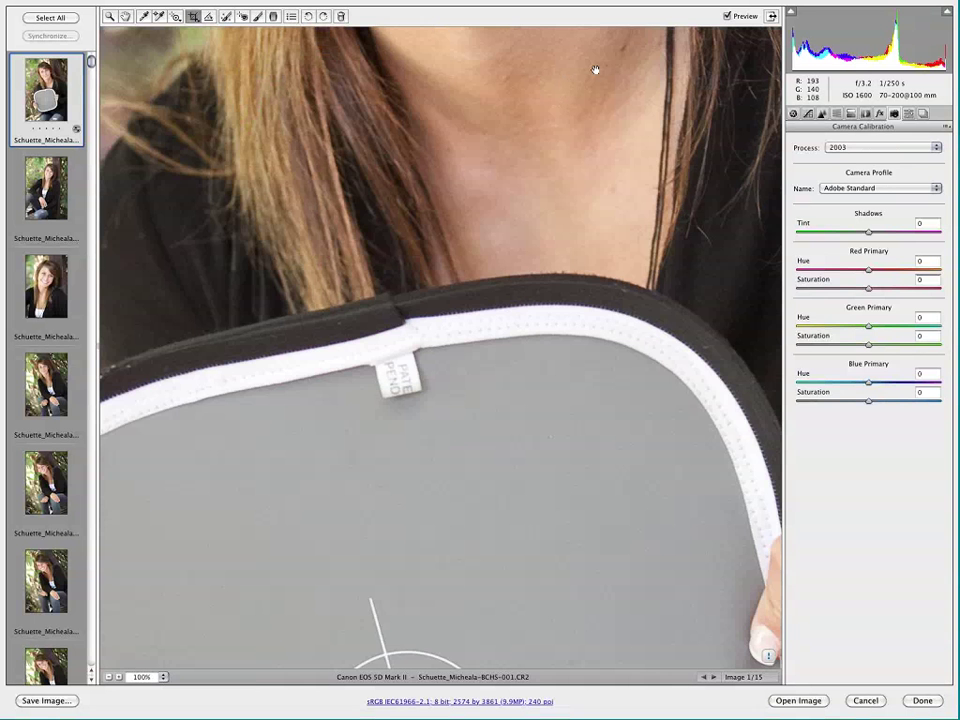
left_click_drag(595, 70, 366, 429)
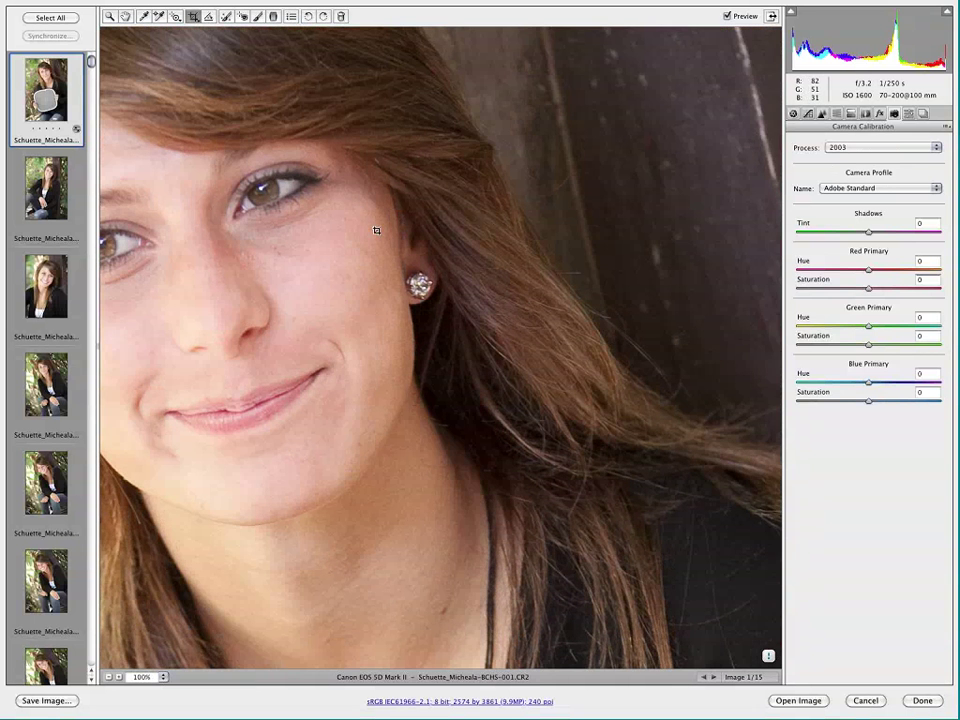
Step: Compare the 2010 (Current) and 2003 process versions on the face, ending with the image updated to the current process
left_click(836, 148)
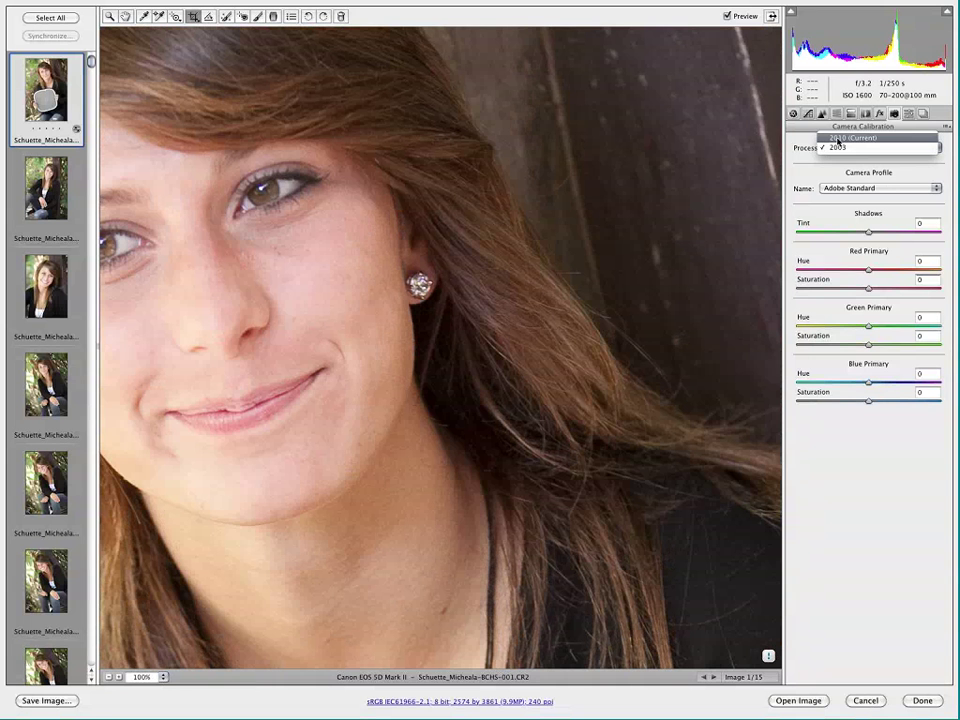
left_click(838, 139)
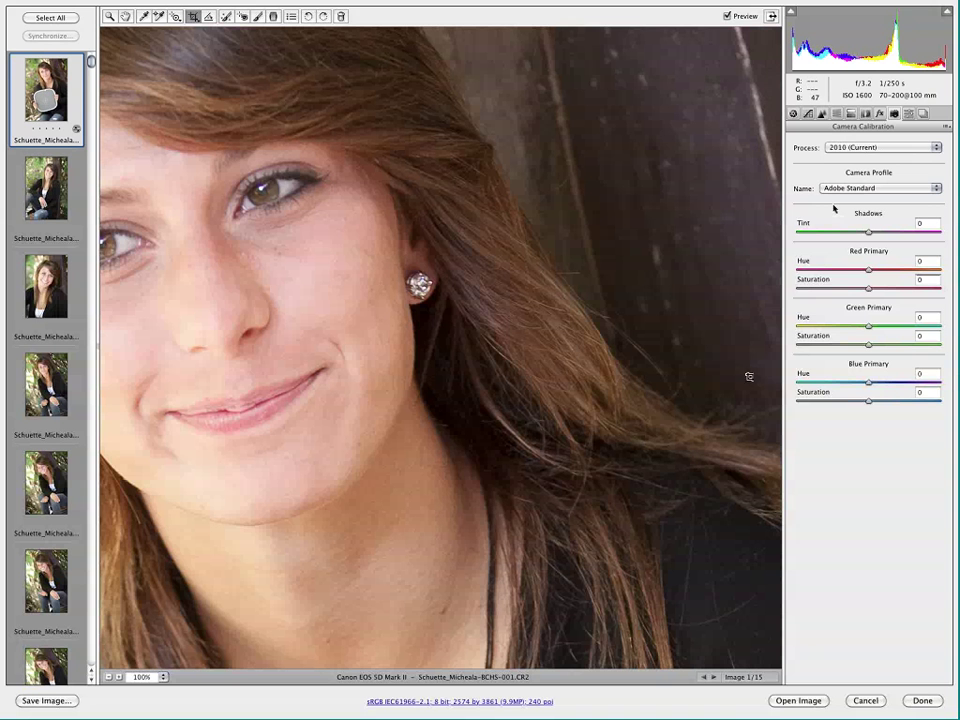
left_click(840, 147)
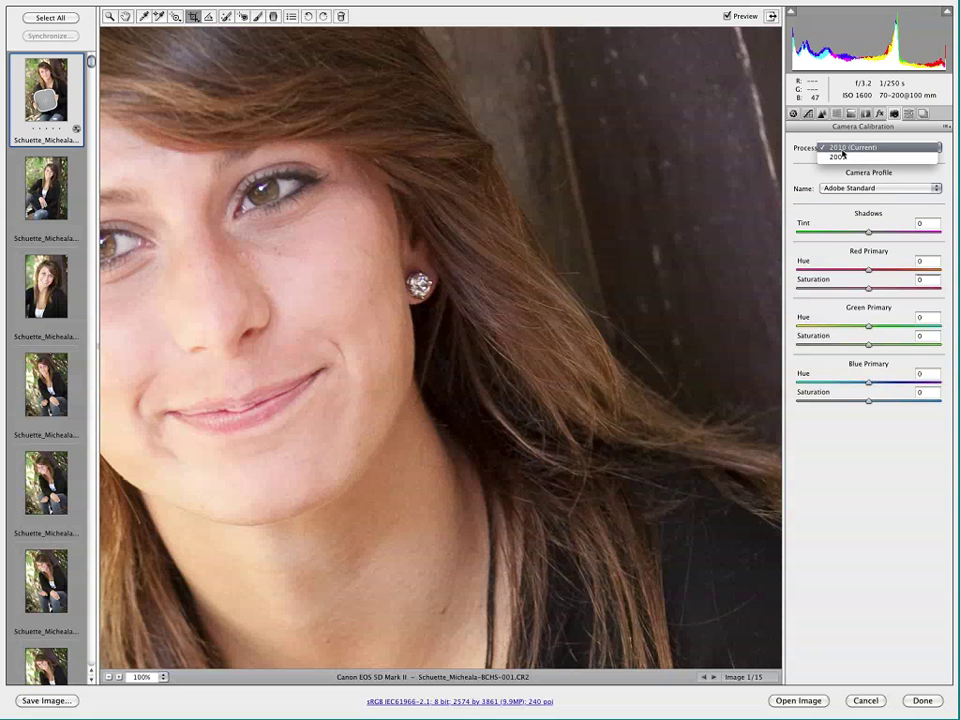
left_click(842, 158)
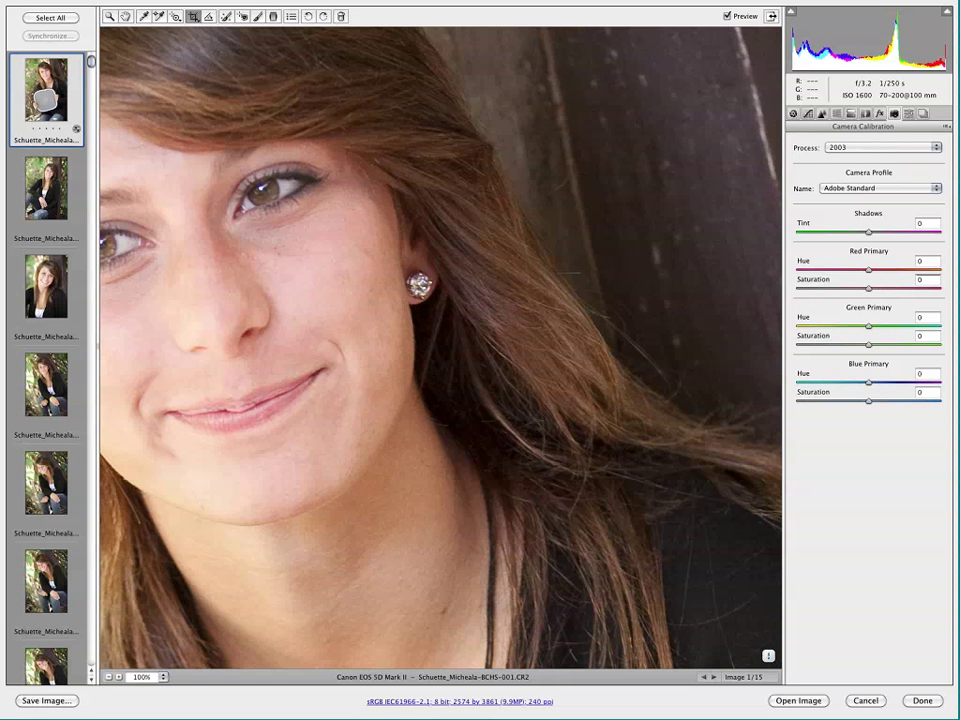
left_click(768, 657)
Step: Try the saved sepia-brown preset on the portrait and undo it
left_click(907, 114)
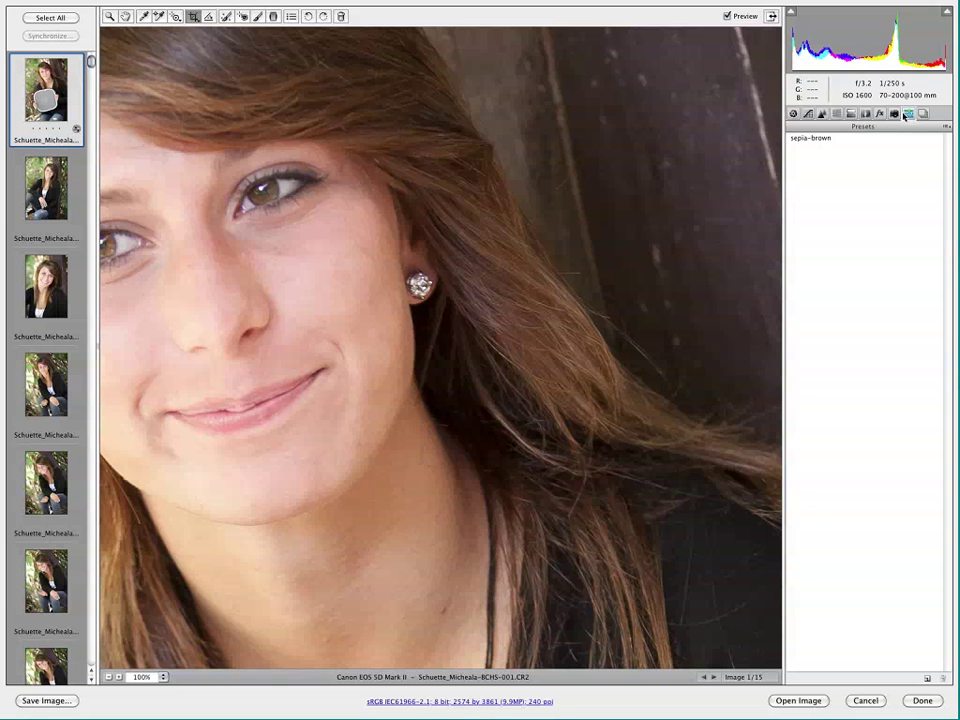
left_click(819, 140)
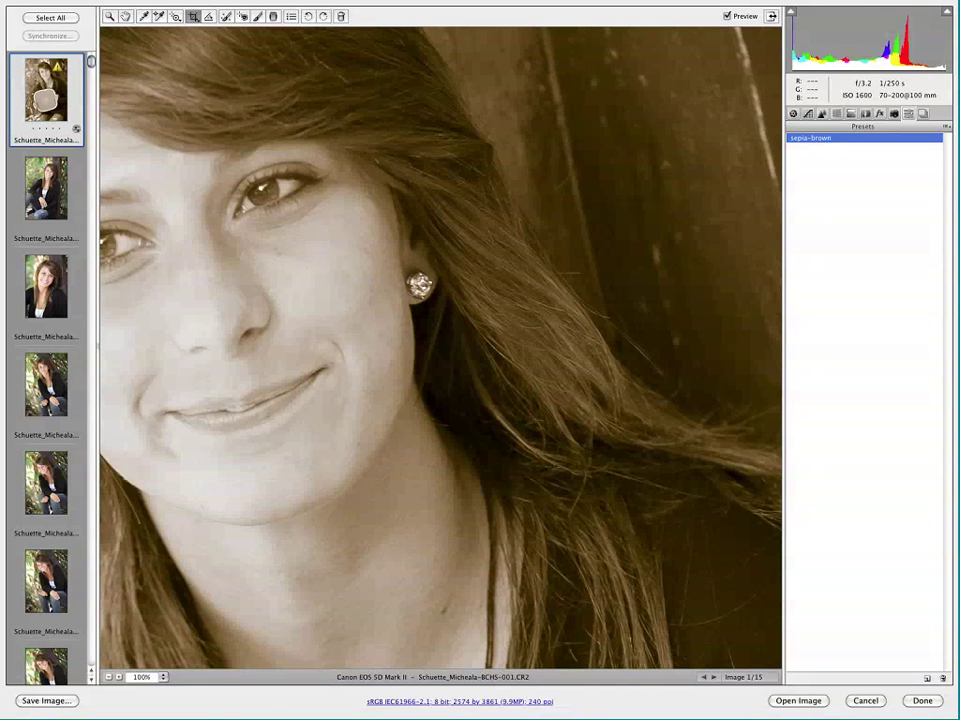
key("super+z")
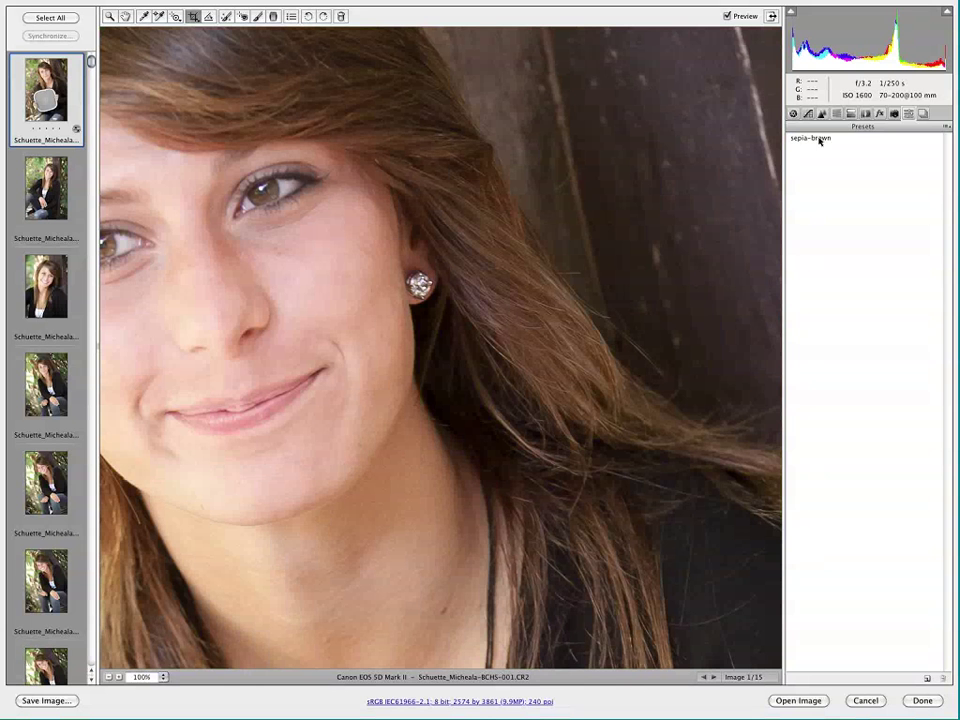
Step: Apply the sepia-brown preset to the portrait with the whole image fitted in view
left_click(923, 114)
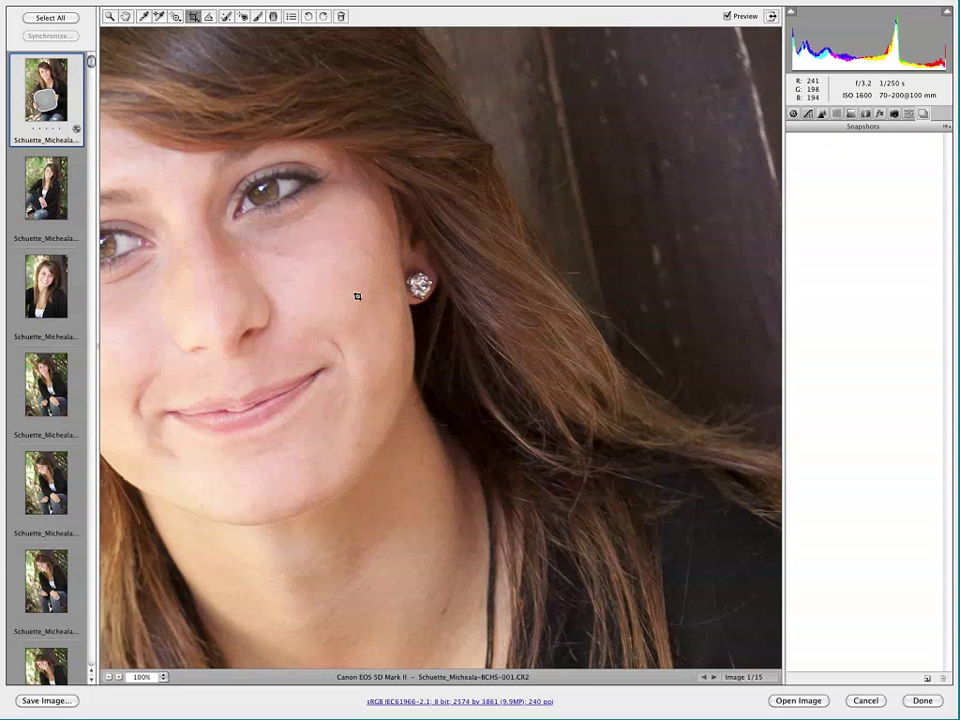
left_click_drag(428, 290, 580, 303)
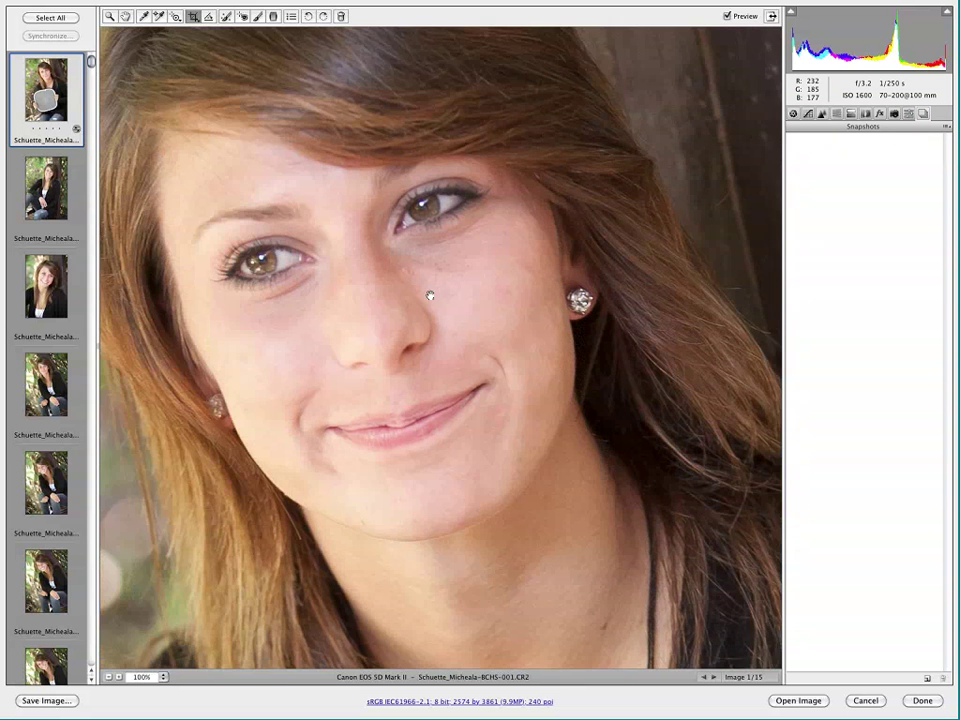
key("super+0")
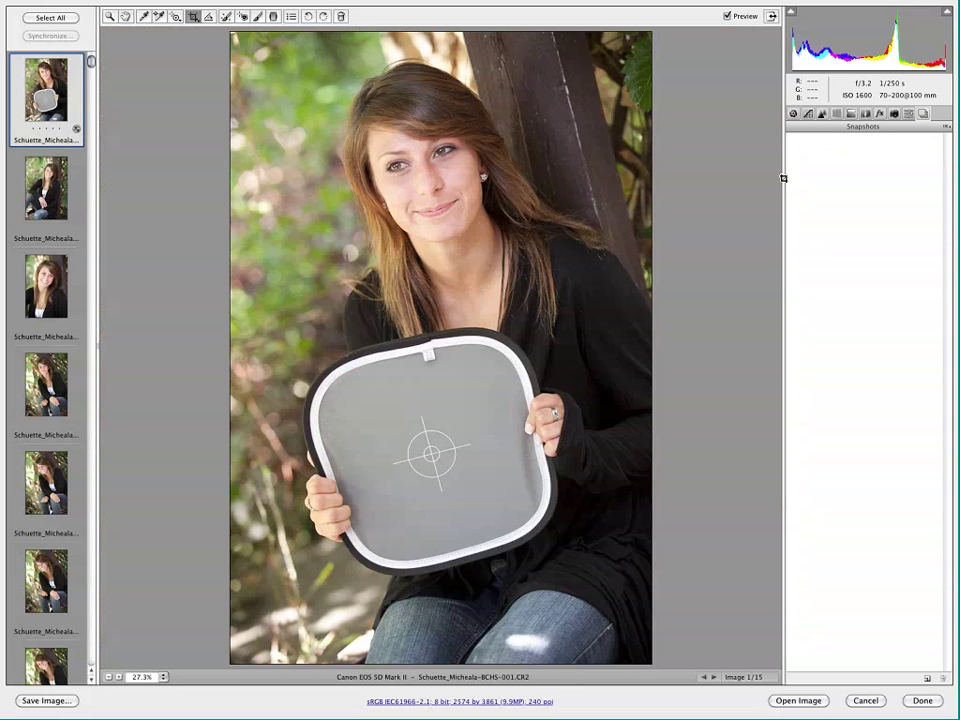
left_click(908, 113)
left_click(830, 137)
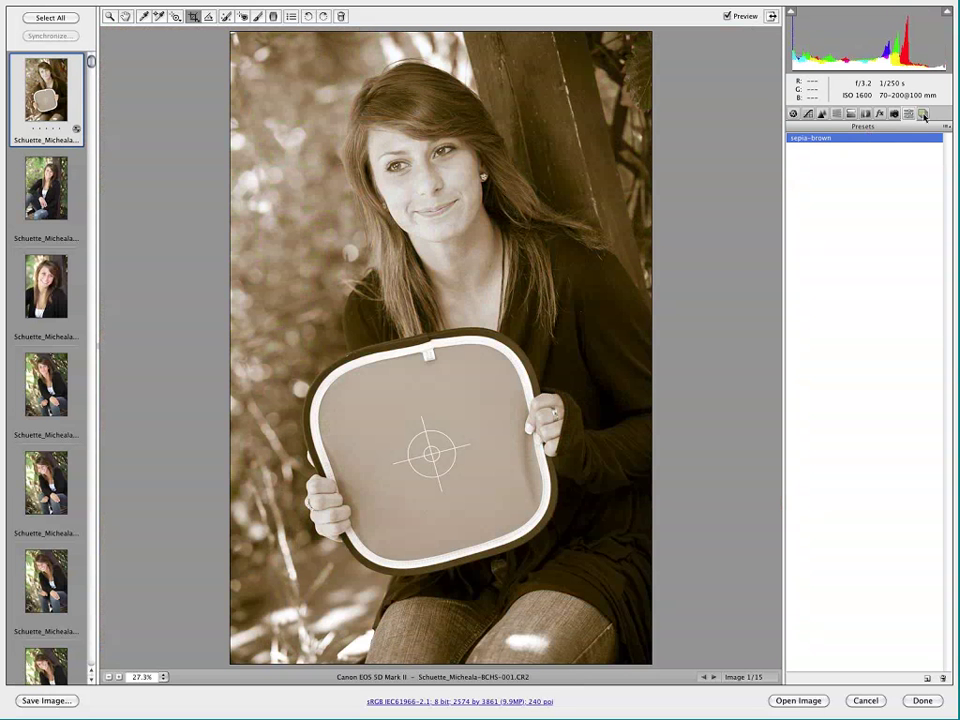
Step: Save the current sepia settings as a new snapshot named "sepia look"
left_click(923, 113)
left_click(946, 127)
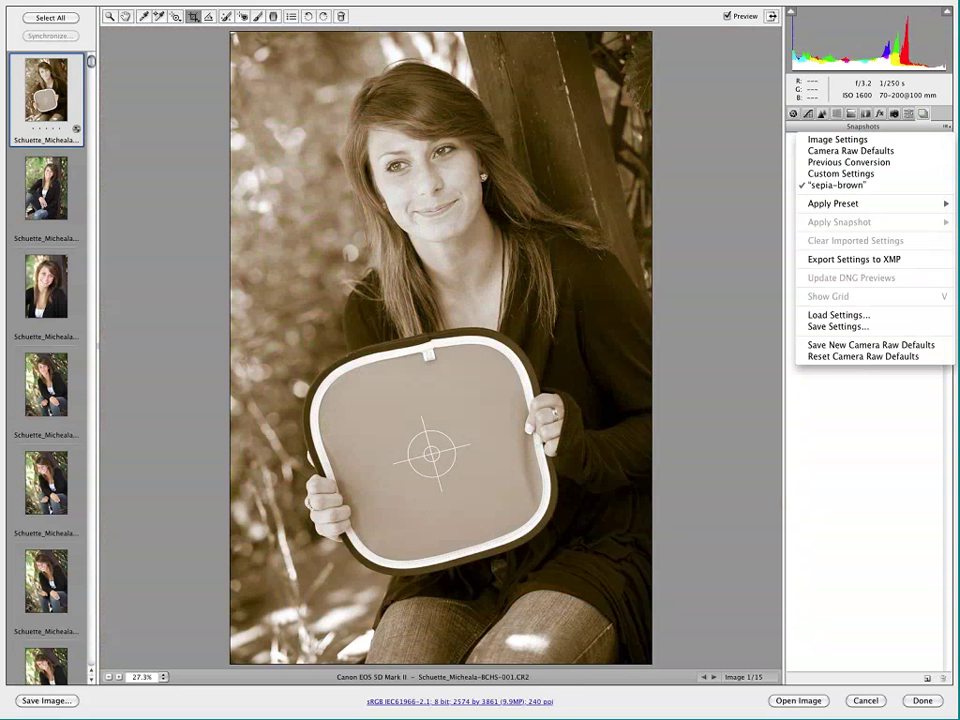
left_click(857, 489)
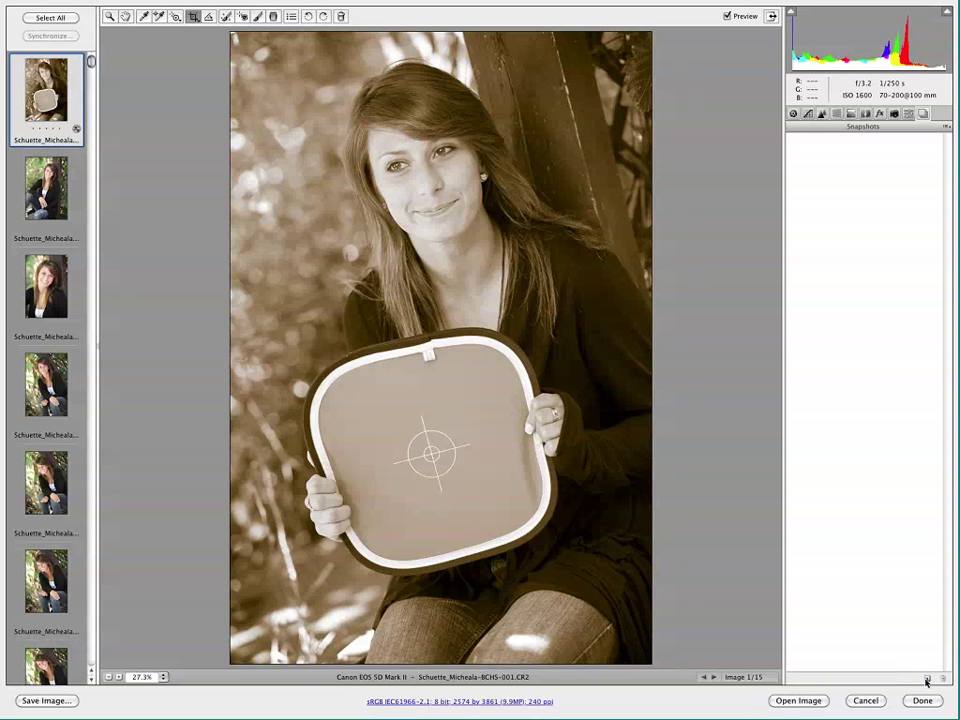
left_click(927, 681)
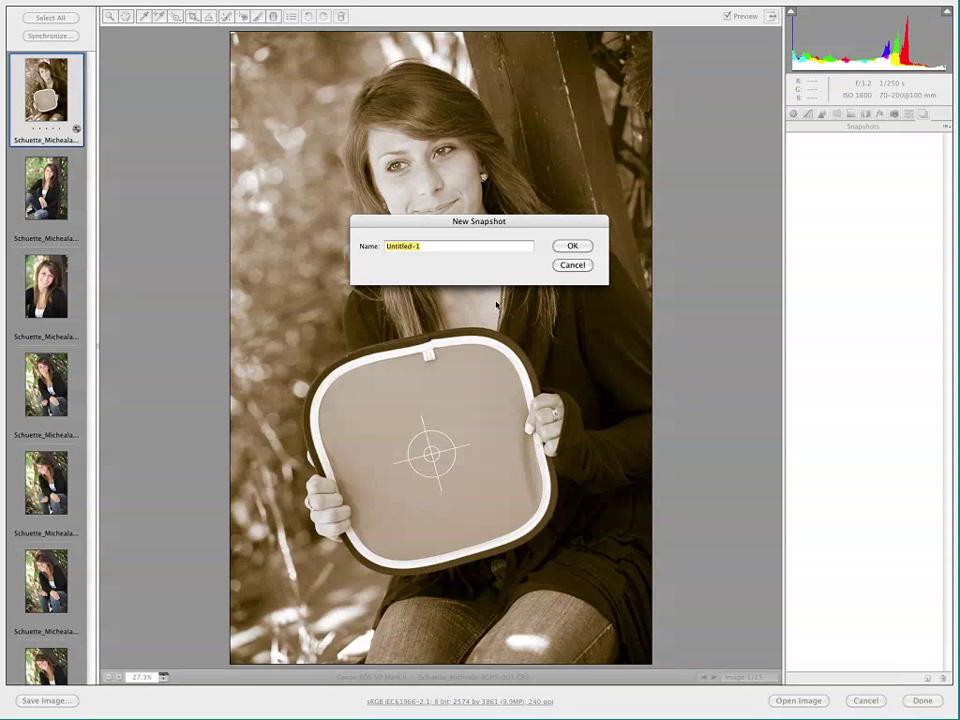
type("sepia look")
key("Return")
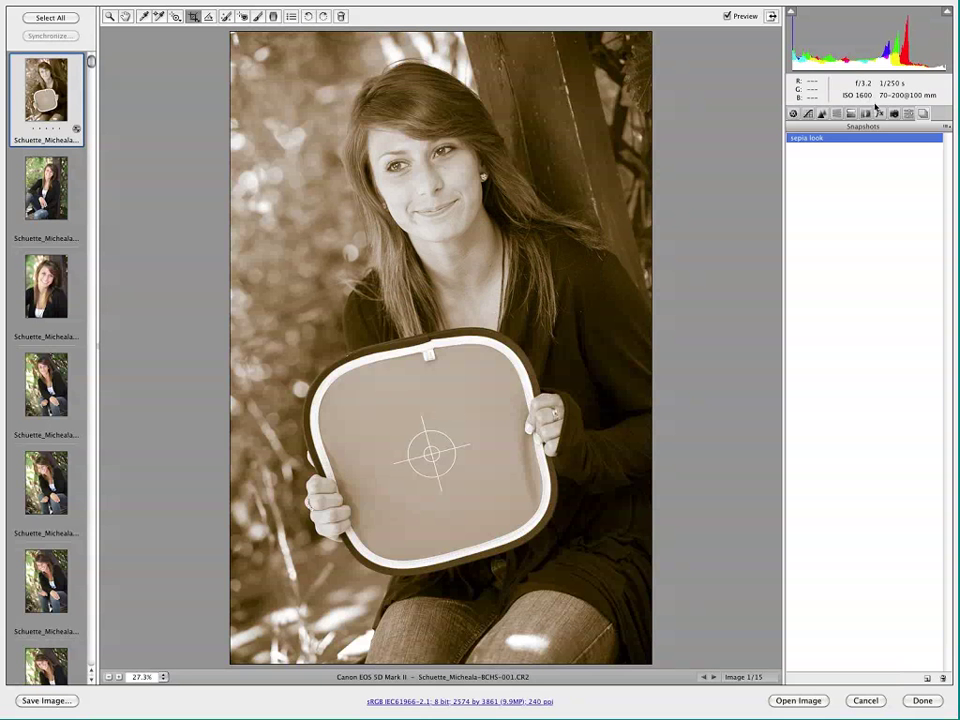
Step: Turn off the portrait's grayscale conversion and set the shadows' split toning hue and saturation to 0
left_click(822, 113)
left_click(837, 114)
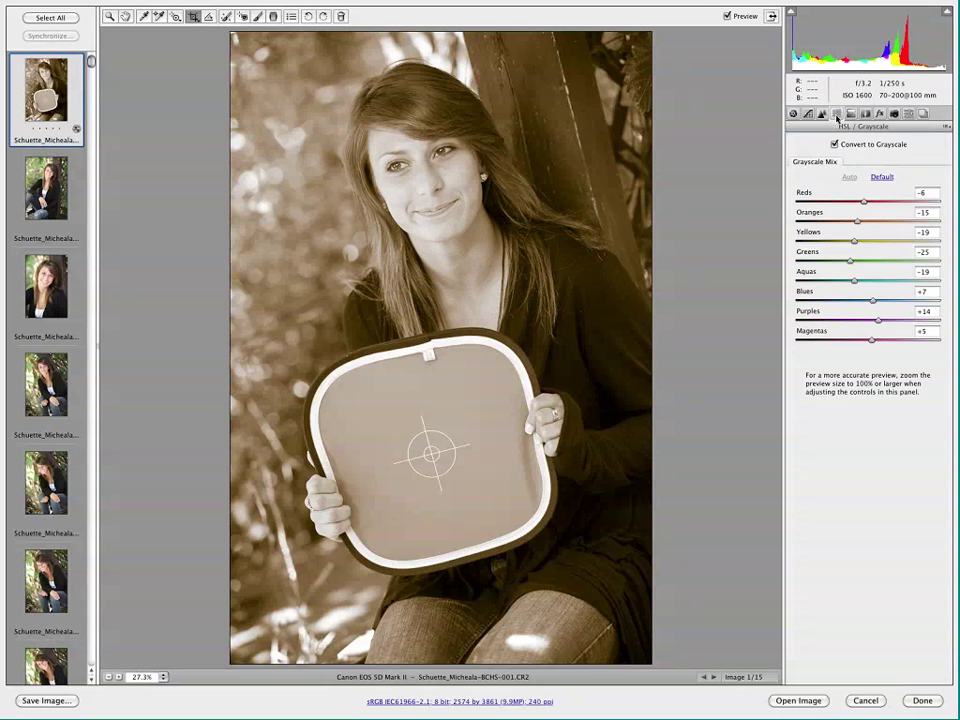
left_click(834, 144)
left_click(851, 113)
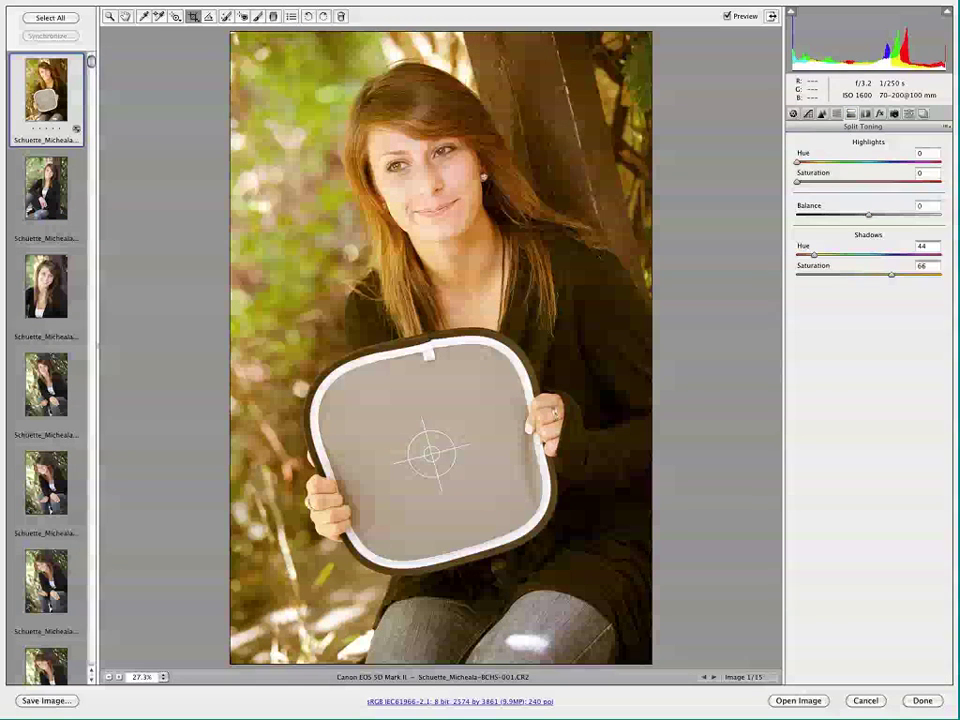
double_click(815, 258)
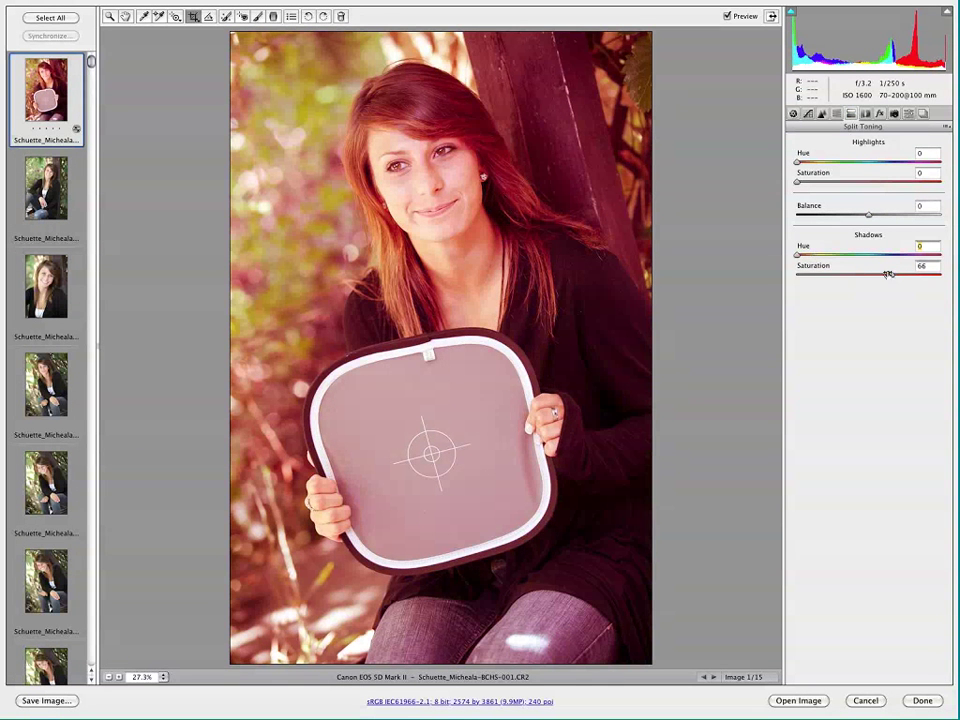
left_click(890, 275)
type("0")
Step: Save the full-color settings as a snapshot named "color" and switch to the "sepia look" snapshot and back to it
left_click(923, 114)
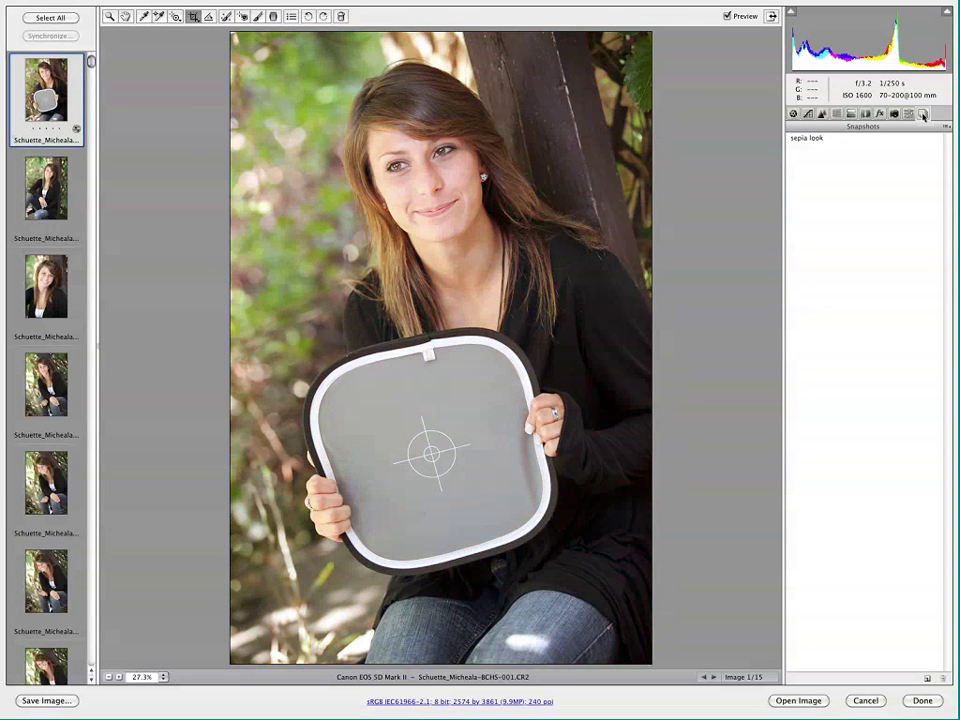
left_click(927, 680)
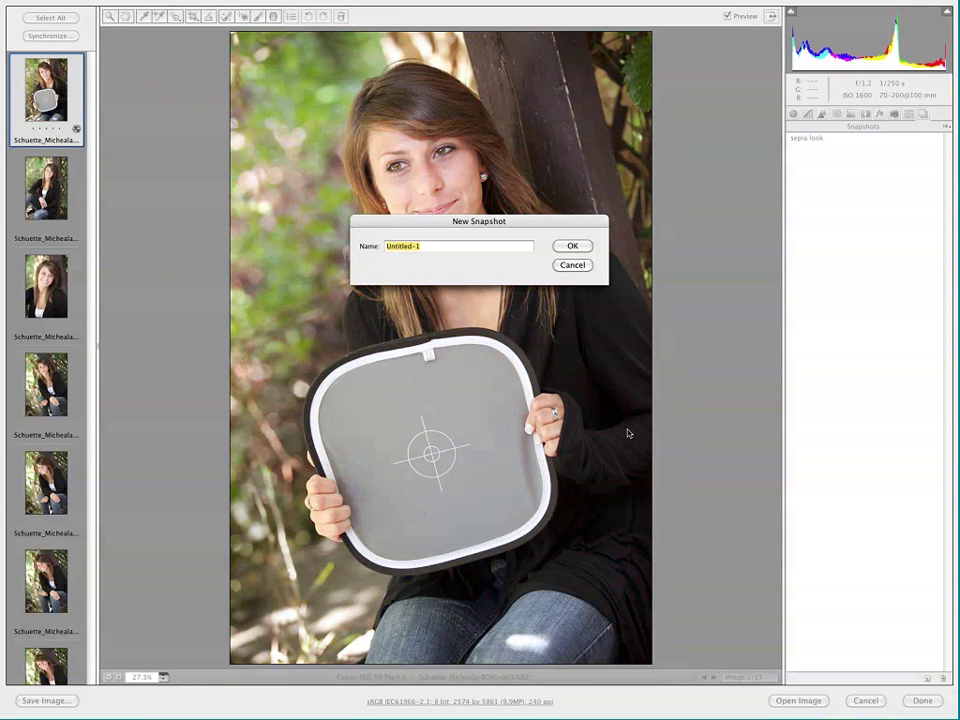
type("colo")
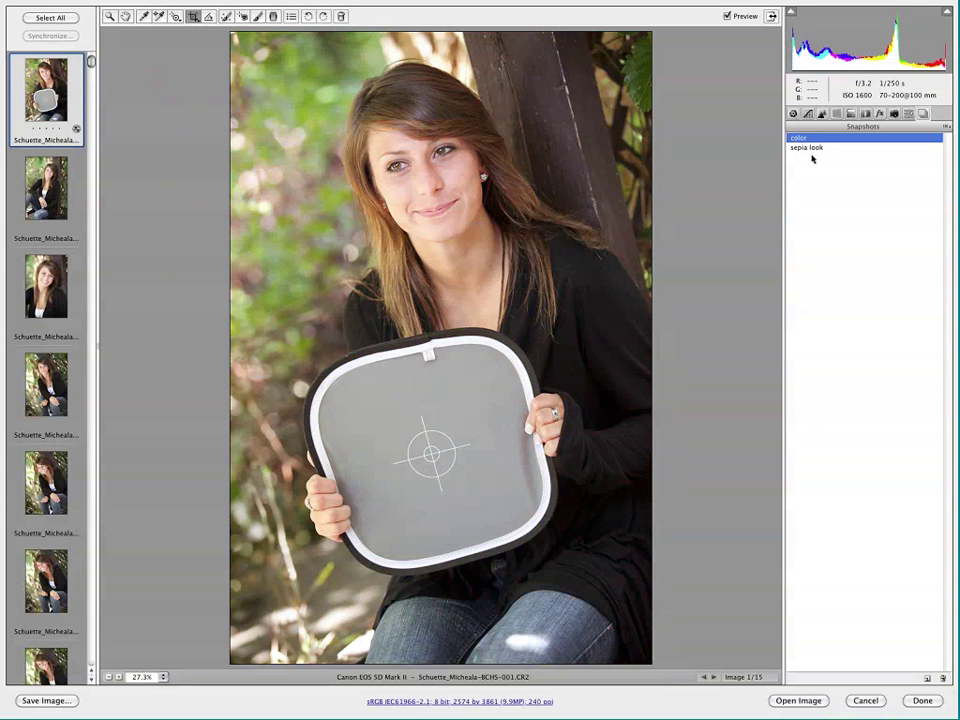
left_click(807, 147)
left_click(803, 138)
Step: Set the portrait's white balance by sampling the gray card with the White Balance tool
left_click(794, 114)
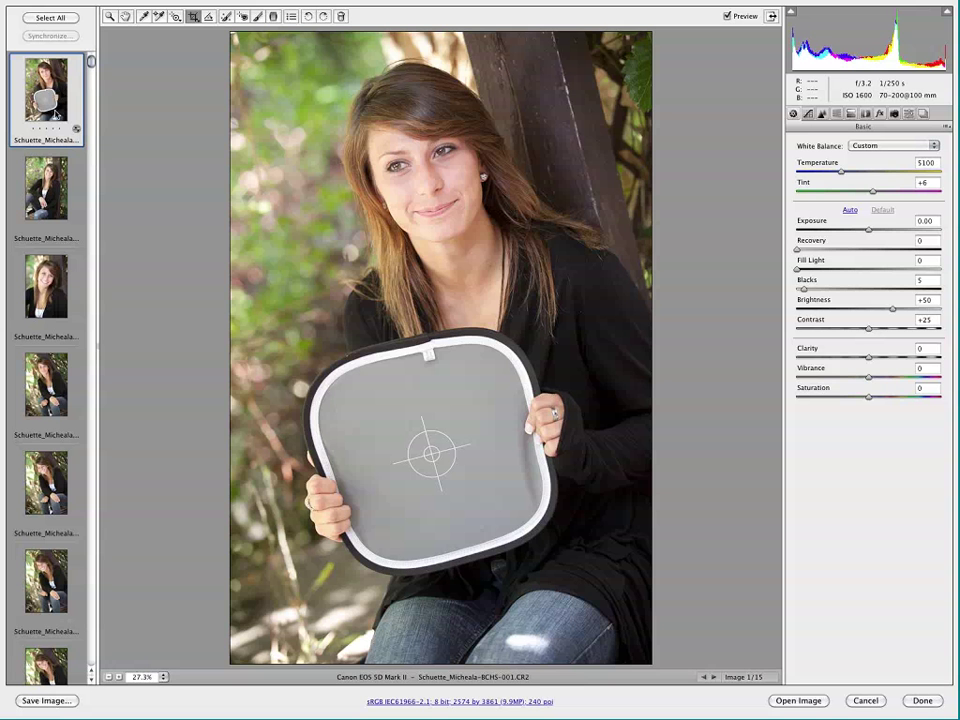
left_click(144, 16)
left_click(455, 388)
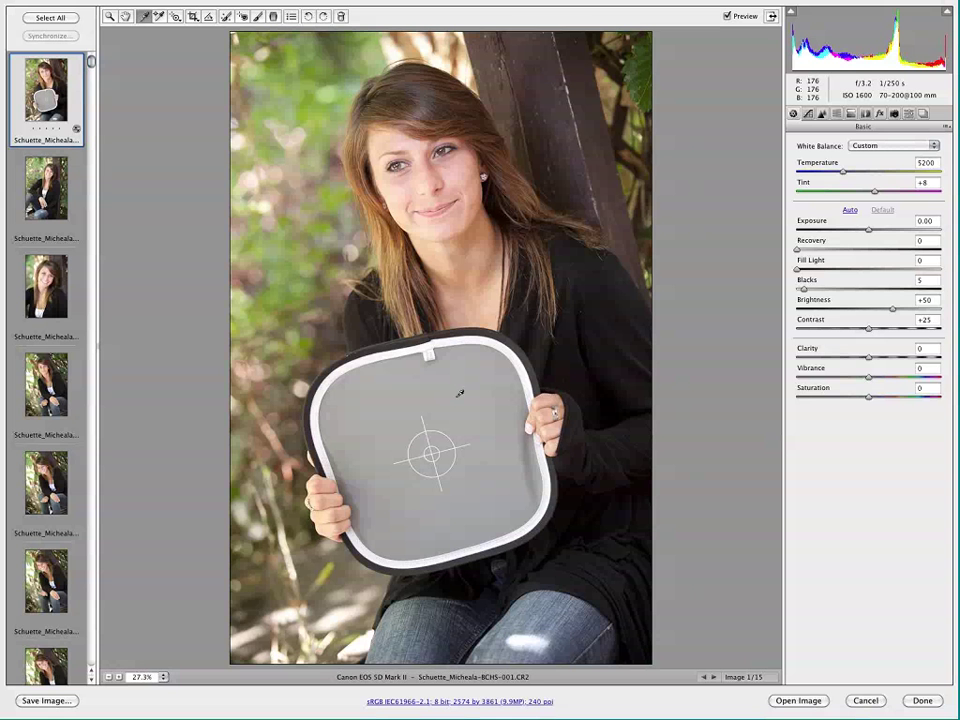
Step: Try sampling the white balance from the dark tree trunk area, and resample it from the gray card
left_click(610, 72)
left_click(464, 386)
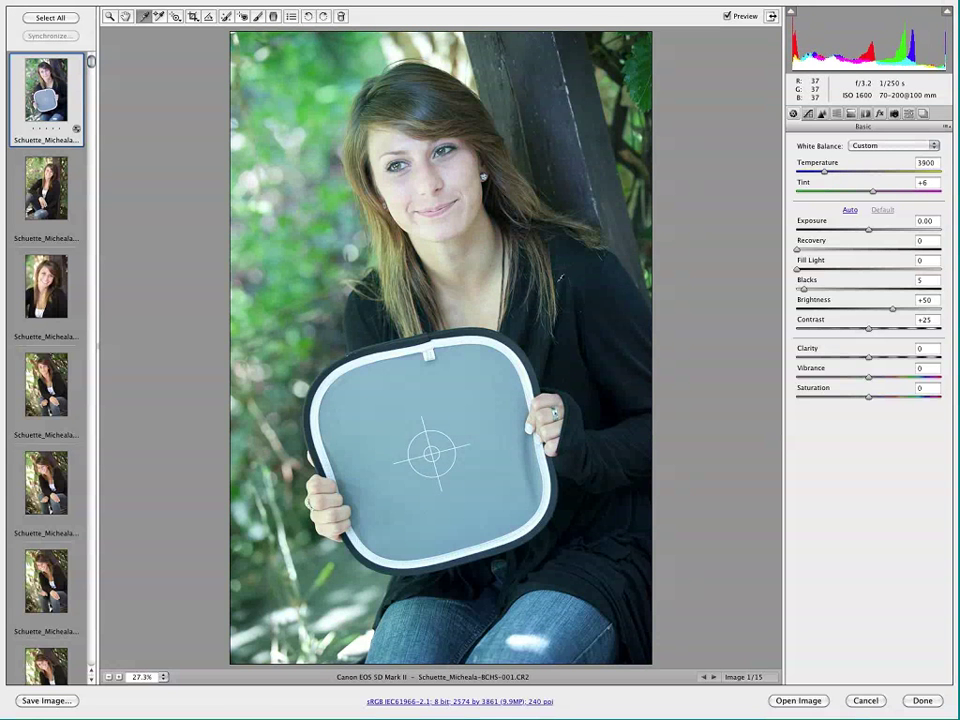
left_click(464, 386)
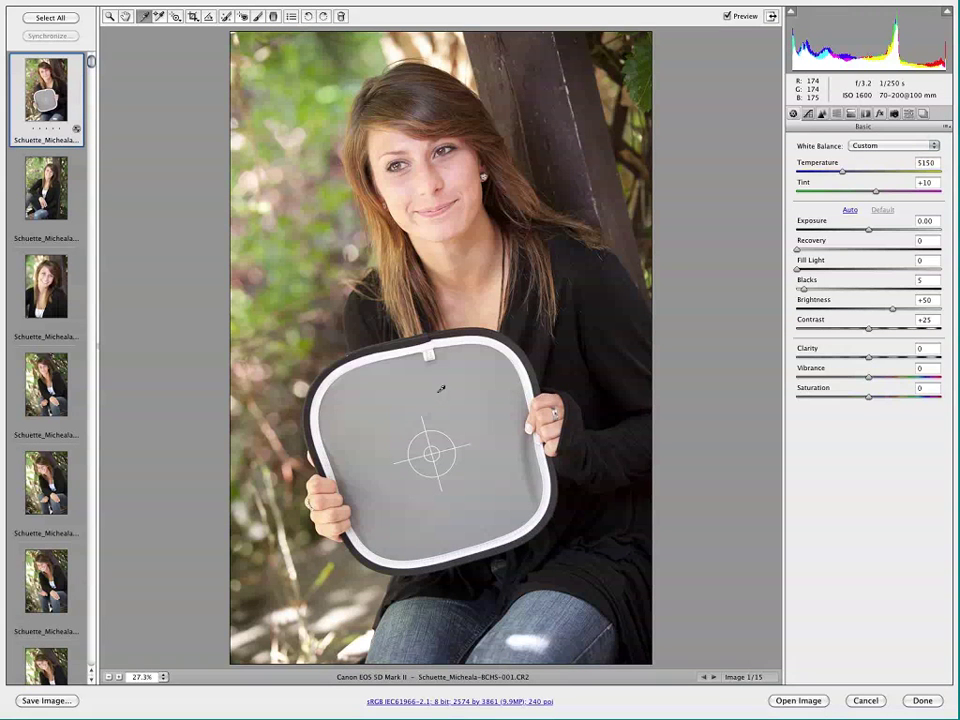
left_click(471, 380)
Step: Try a Temperature of 4600 with a Tint of -22, and restore a neutral balance by sampling the gray card
left_click(843, 174)
mouse_move(843, 174)
left_mouse_down()
mouse_move(865, 175)
mouse_move(876, 195)
mouse_move(891, 195)
mouse_move(861, 171)
mouse_move(833, 172)
left_mouse_up()
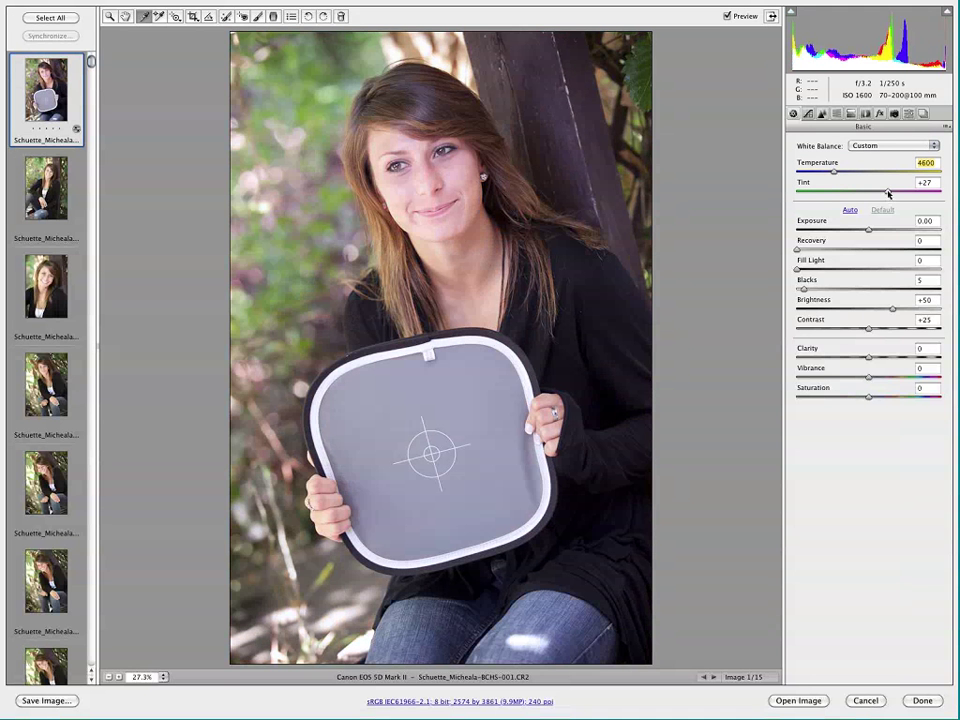
left_click_drag(888, 193, 855, 193)
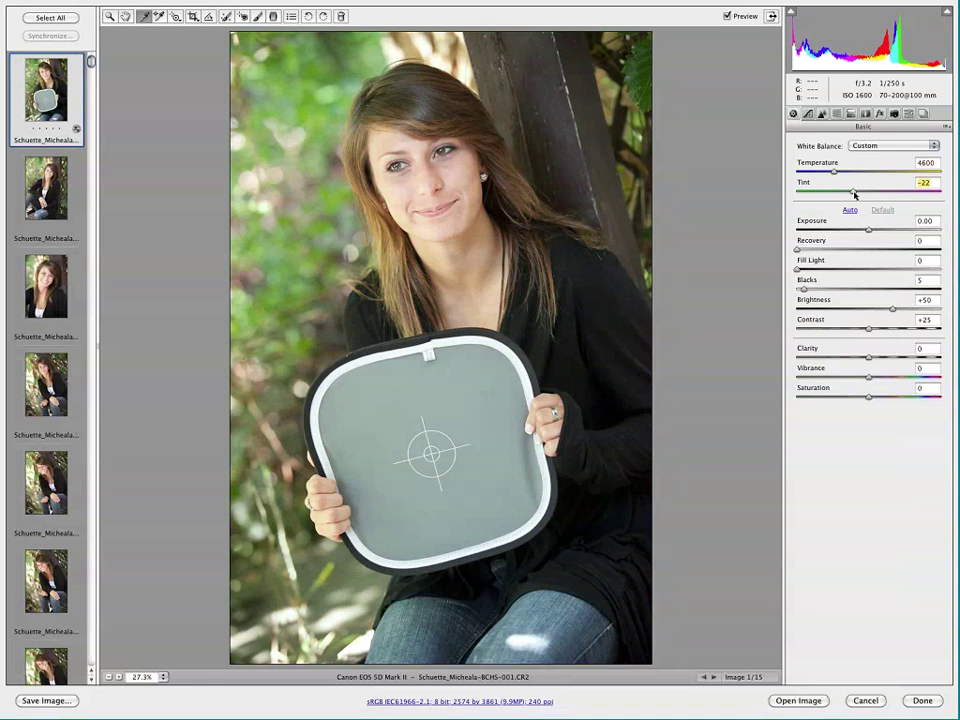
left_click(433, 362)
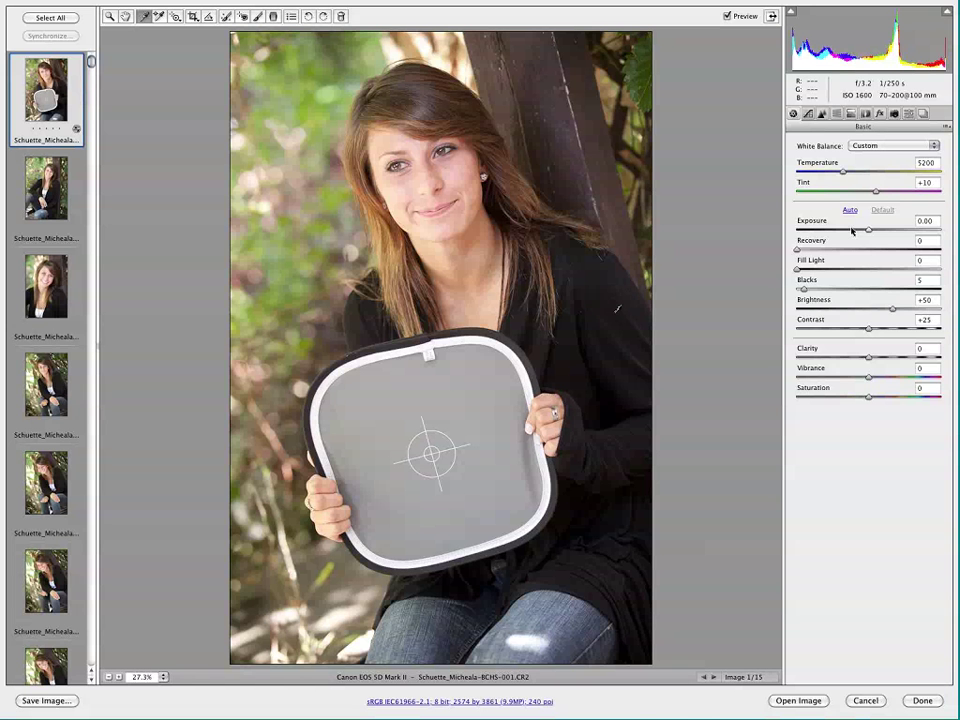
Step: Turn on the highlight clipping warning with the face shown at 100%
left_click(480, 242)
left_click(477, 236)
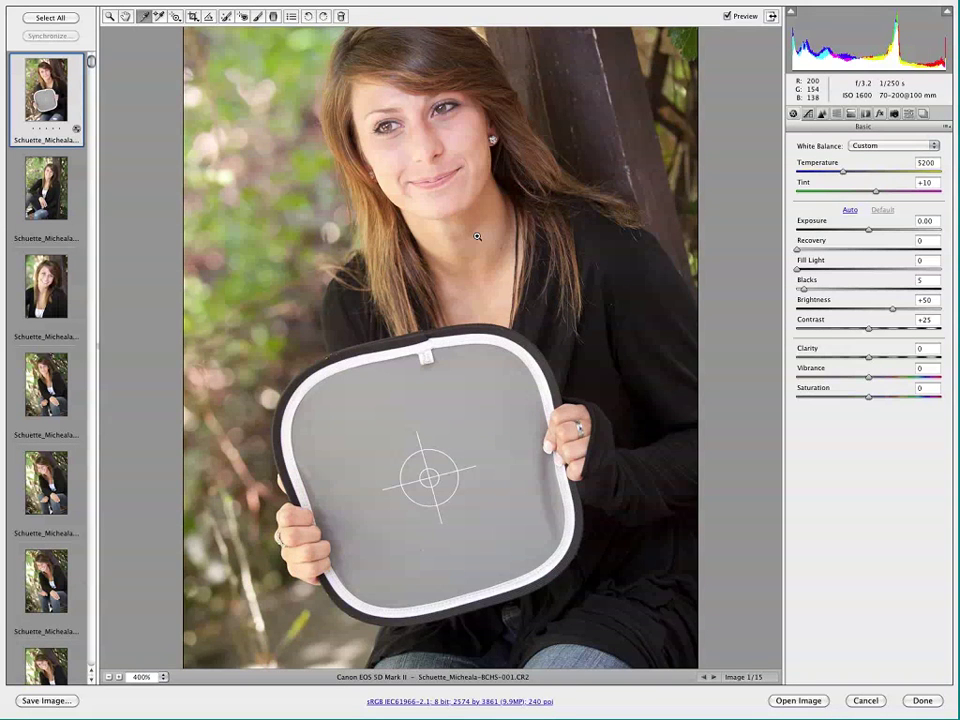
left_click(426, 100)
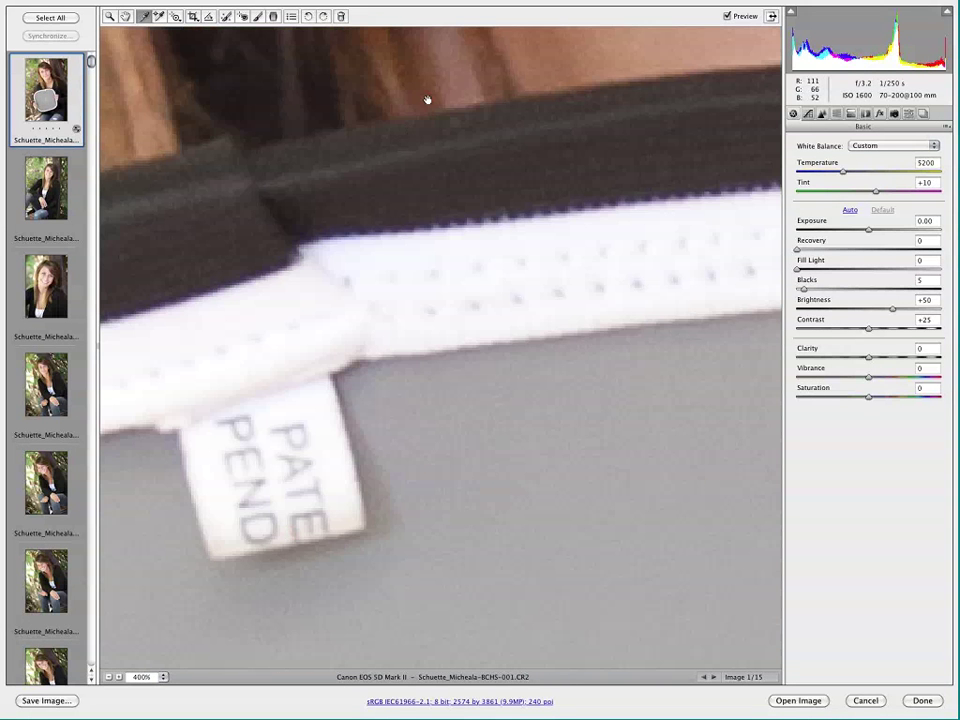
left_click_drag(429, 99, 568, 516)
key("ctrl+minus")
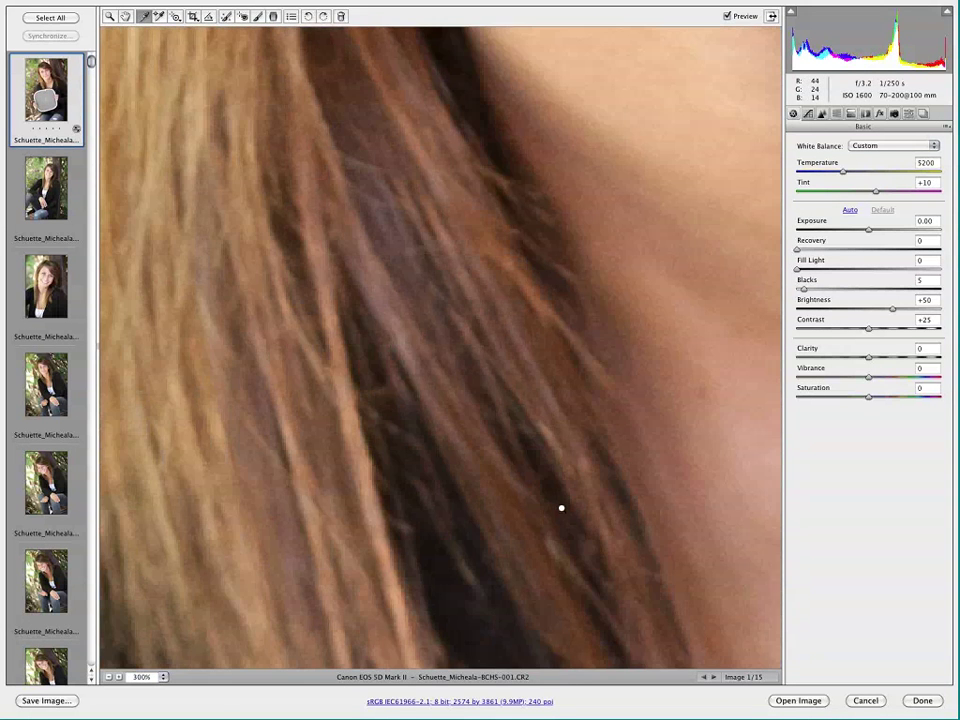
key("ctrl+minus")
key("ctrl+minus")
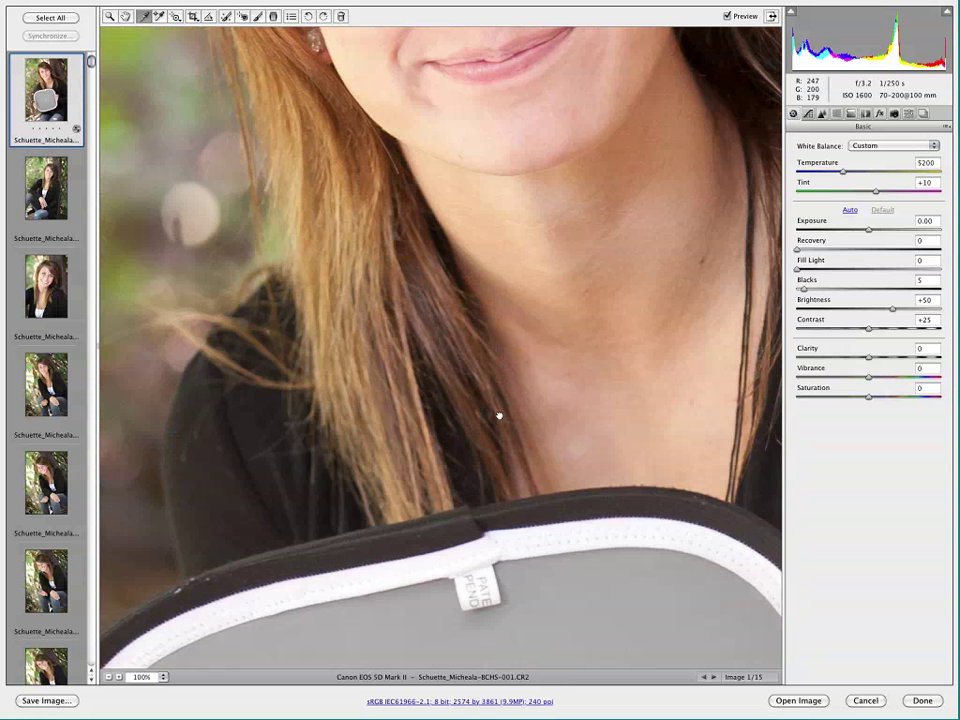
scroll(456, 416, "up", 10)
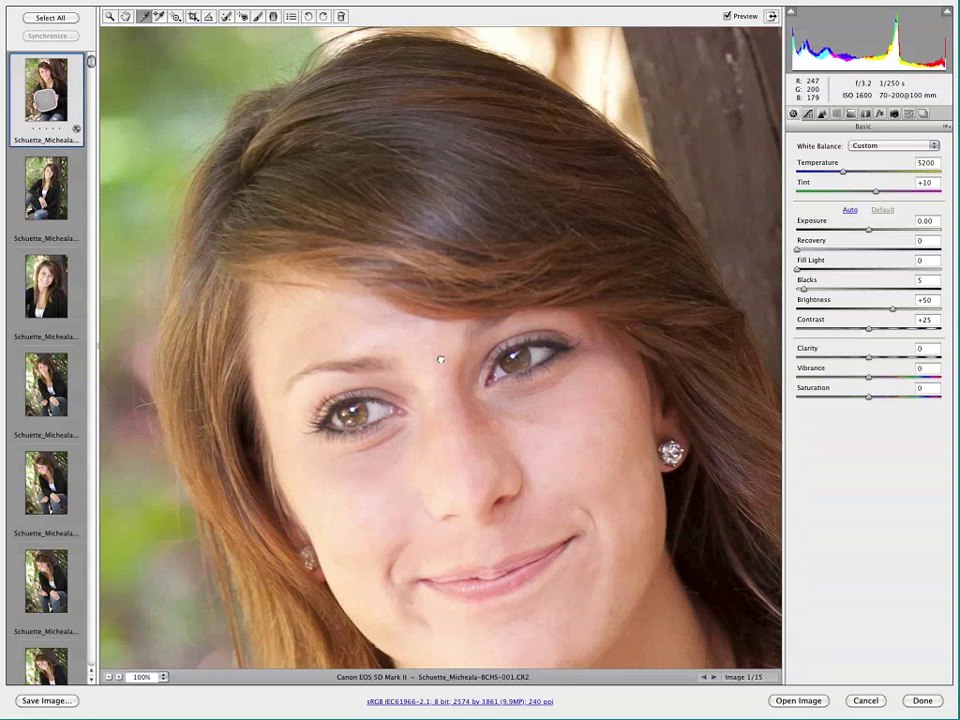
scroll(432, 346, "down", 3)
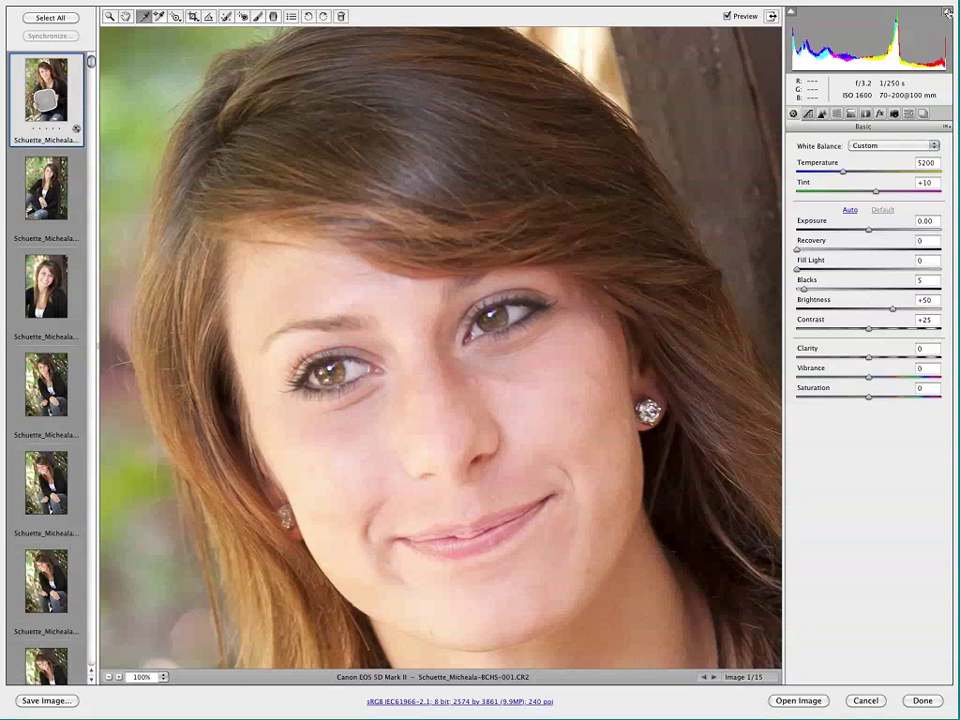
left_click(947, 12)
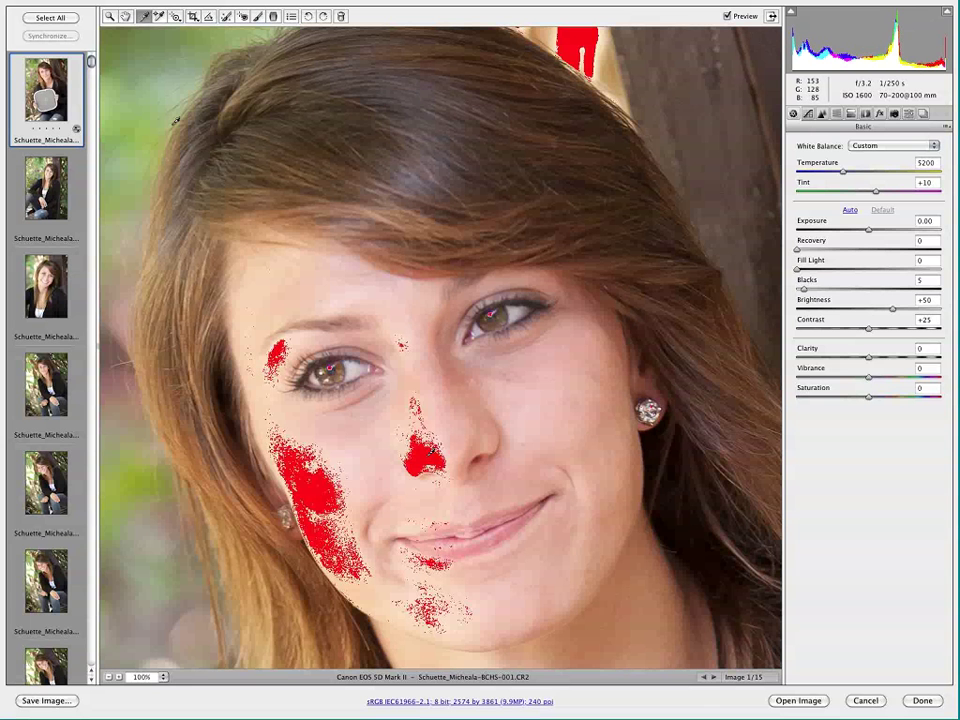
Step: Place one color sampler between the eyes and another on the clipped area of the cheek
left_click(159, 17)
left_click(402, 342)
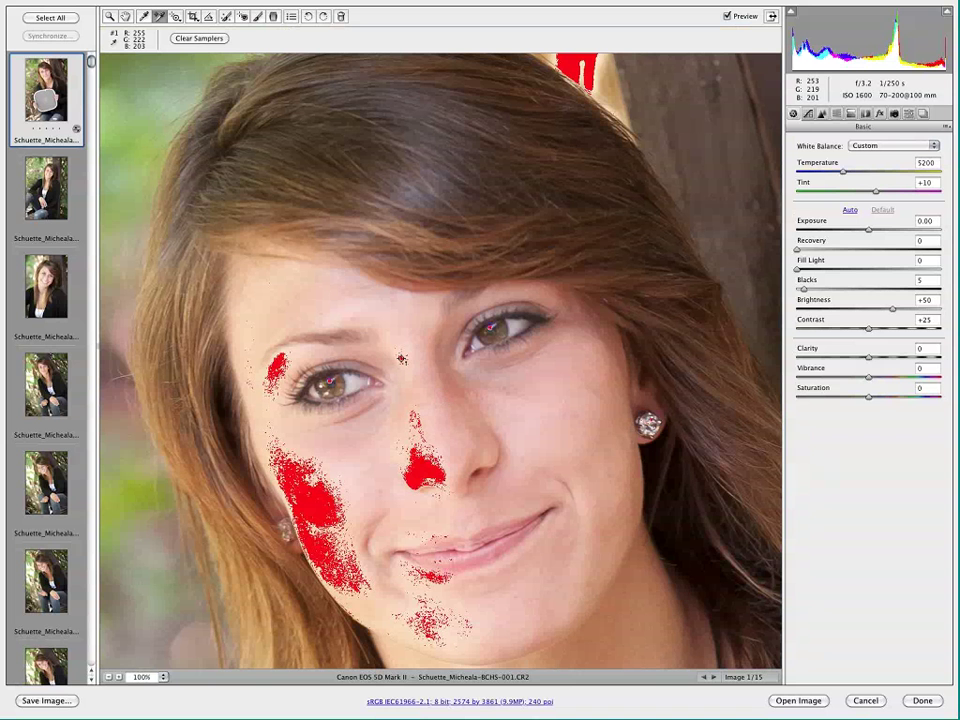
left_click(321, 492)
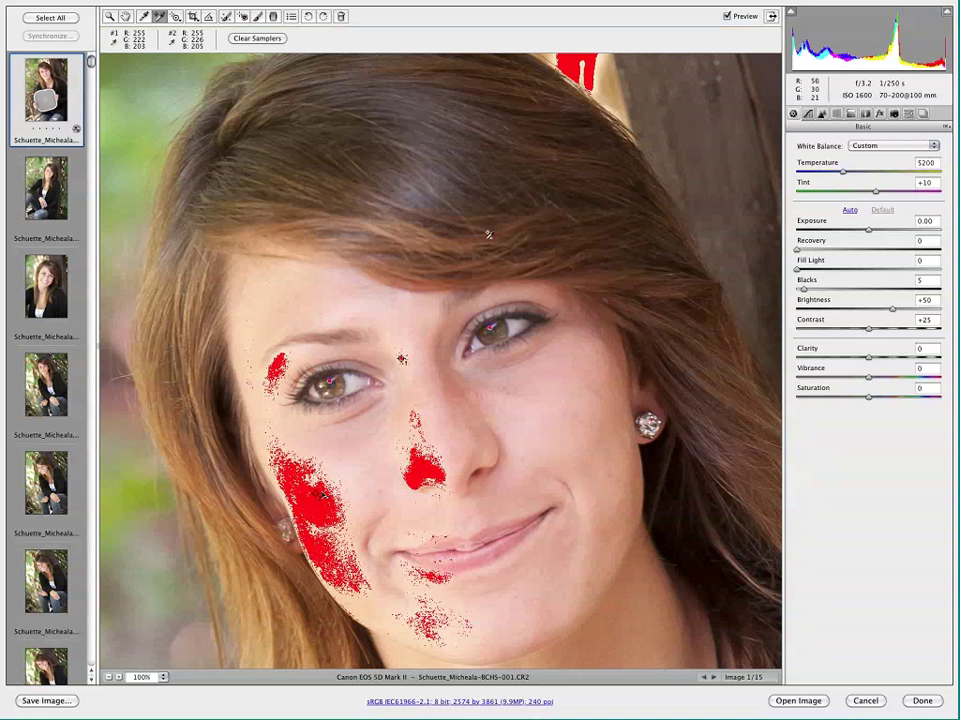
Step: Lower the exposure to -0.30 while checking the clipped pixels on the cheek at 200% and 100%
left_click(865, 231)
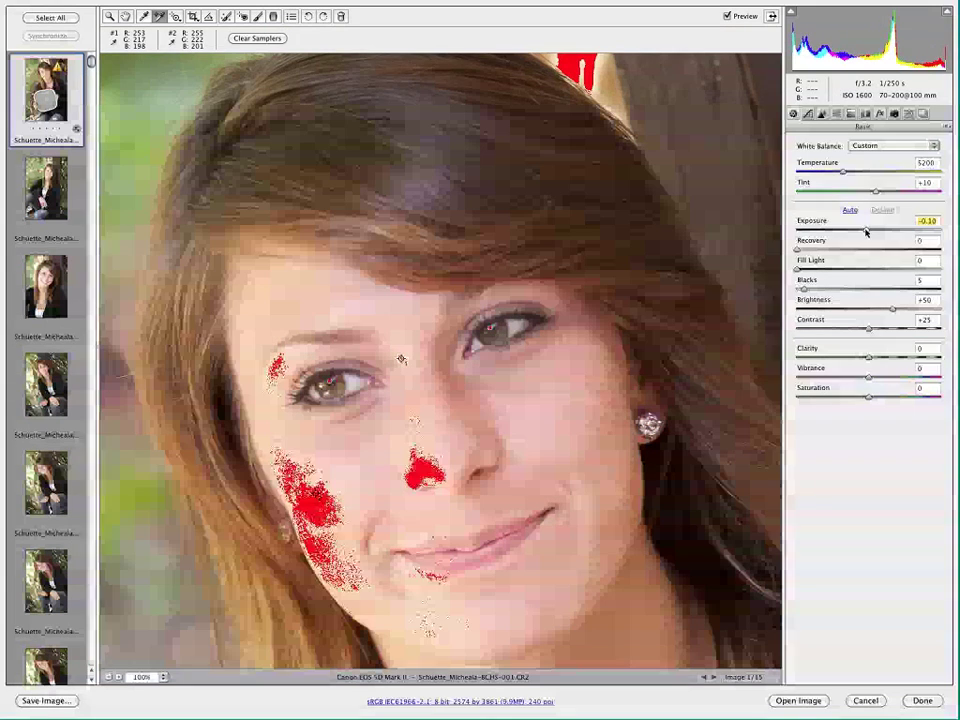
left_click_drag(865, 231, 866, 232)
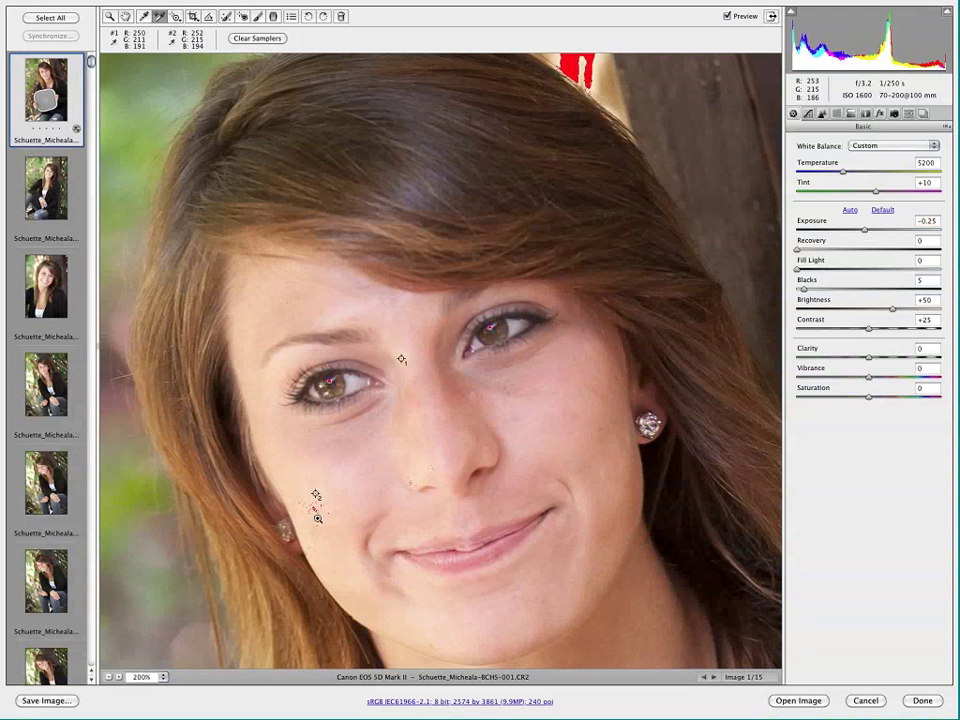
left_click(304, 515, "super")
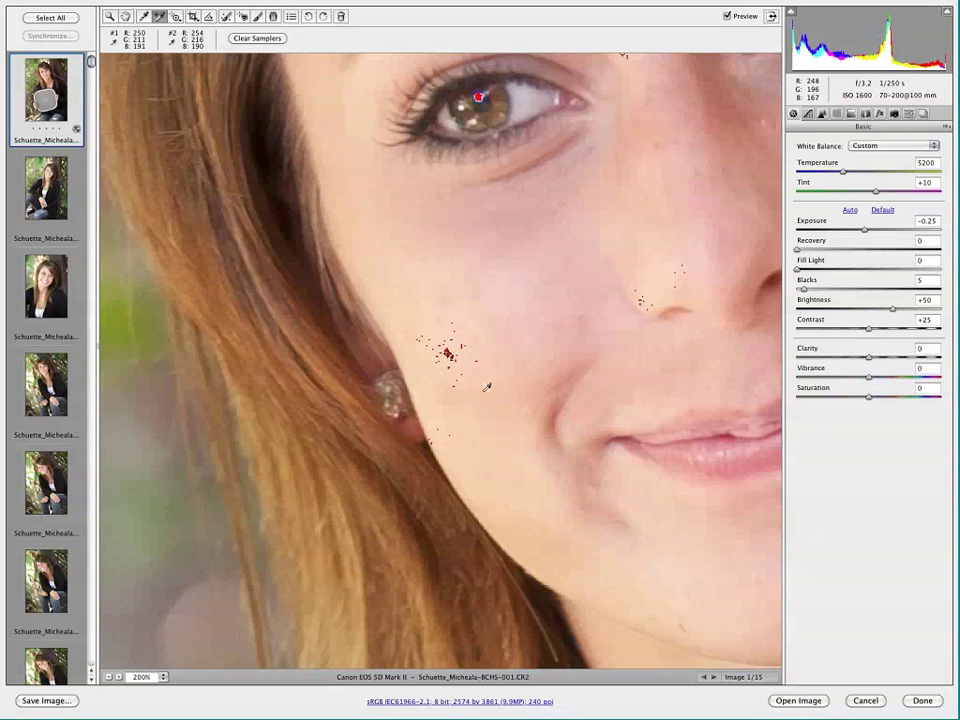
key("super+minus")
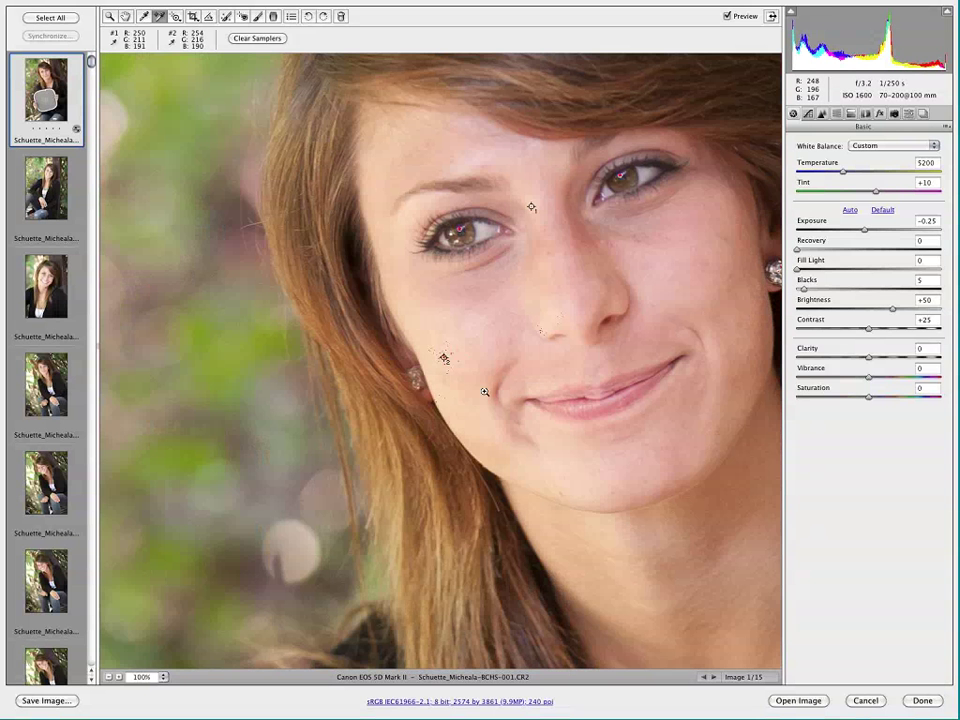
left_click(864, 230)
left_click_drag(864, 230, 864, 232)
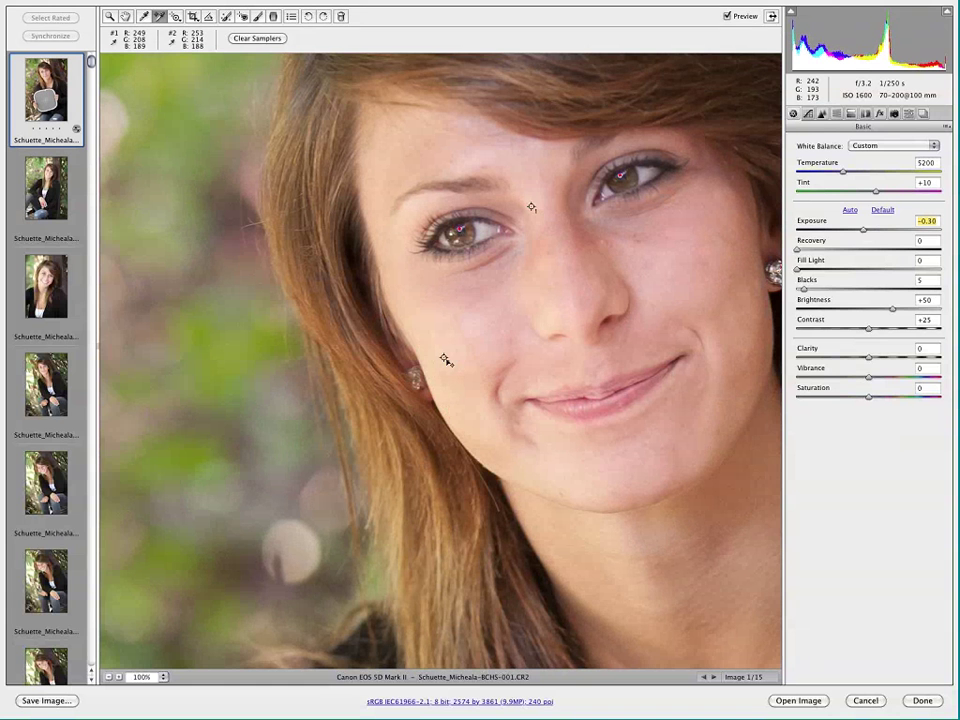
Step: Remove the color sampler between the eyes and lower the exposure to -0.85 while monitoring the cheek sampler
key("alt")
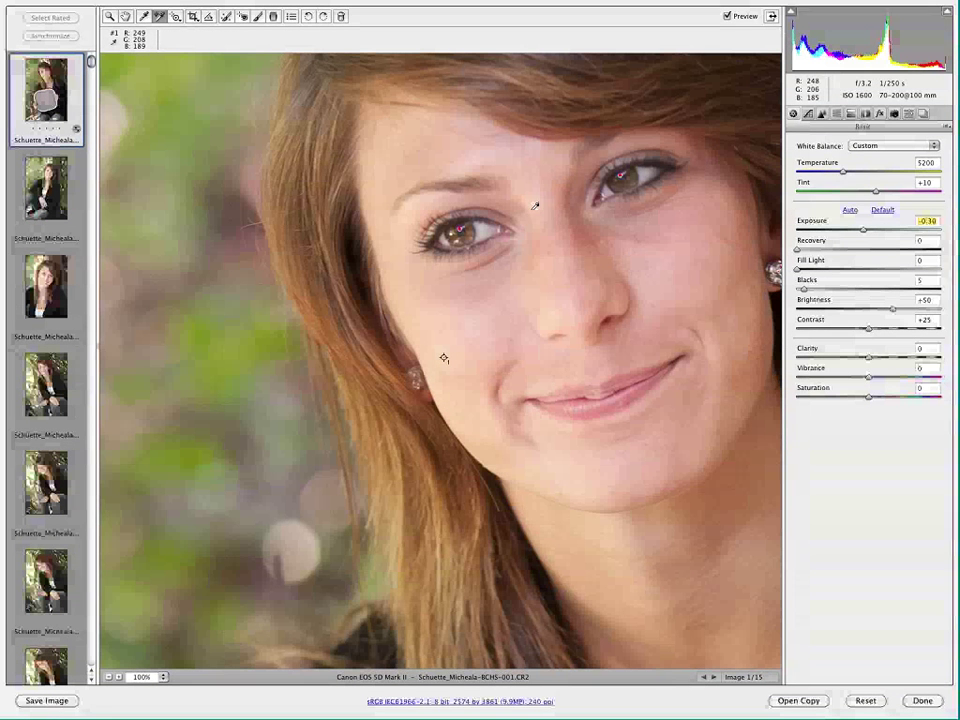
left_click(531, 207, "alt")
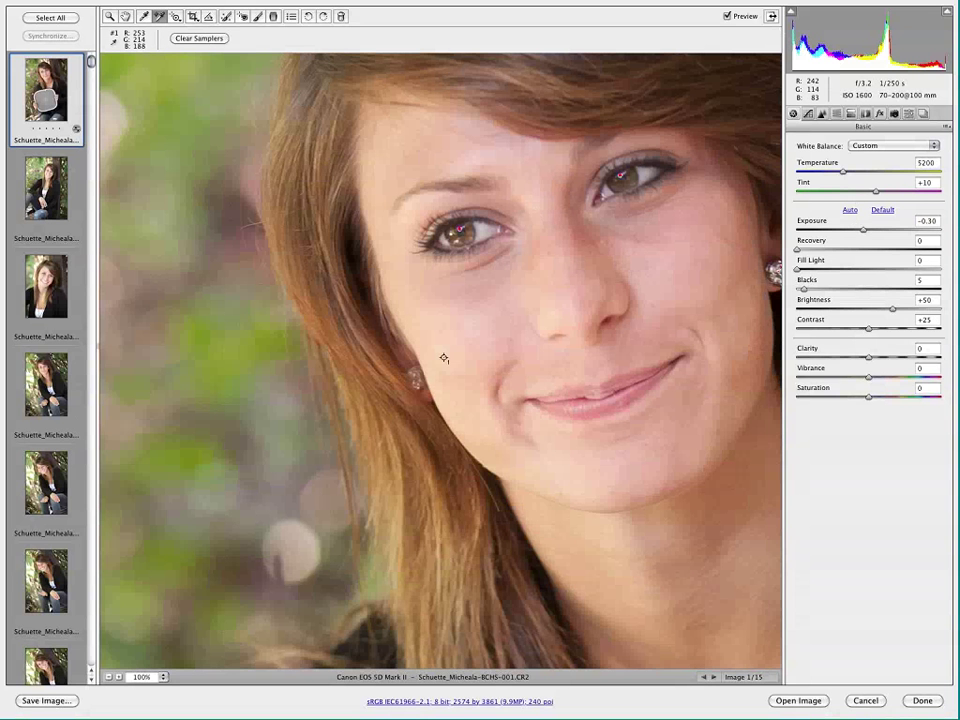
left_click(864, 236)
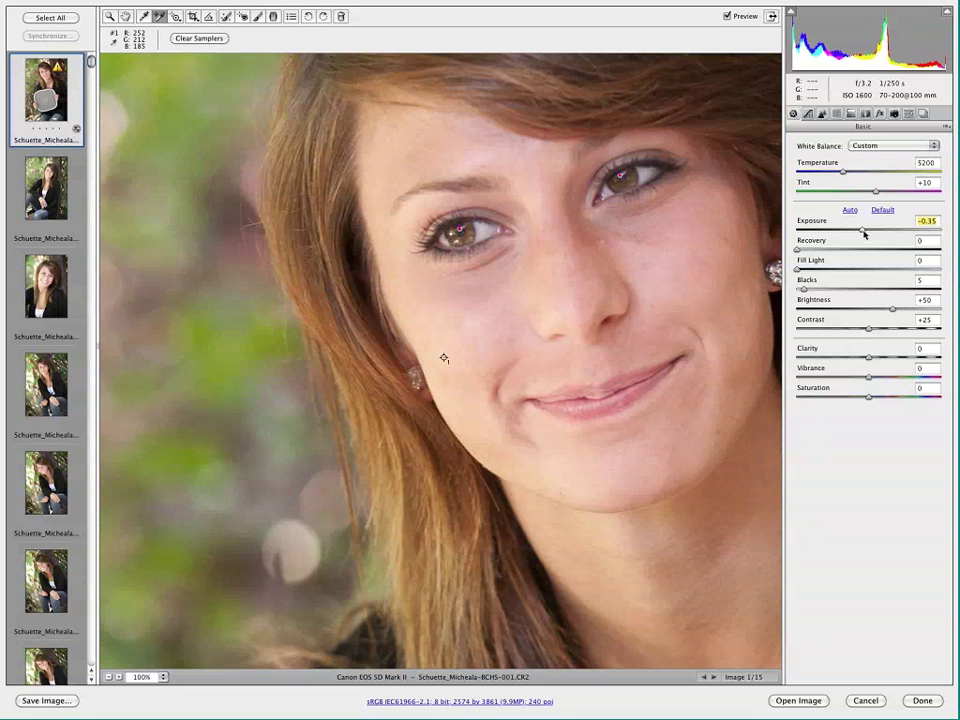
key("Down")
key("Down")
key("Down")
key("Down")
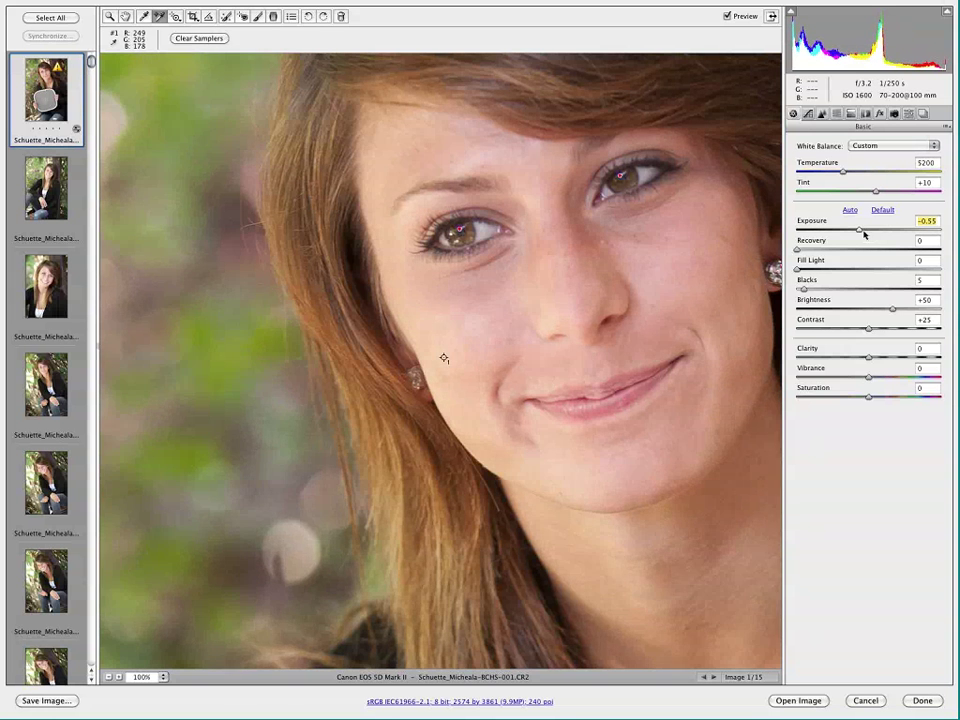
key("Down")
key("Down")
key("Down")
key("Down")
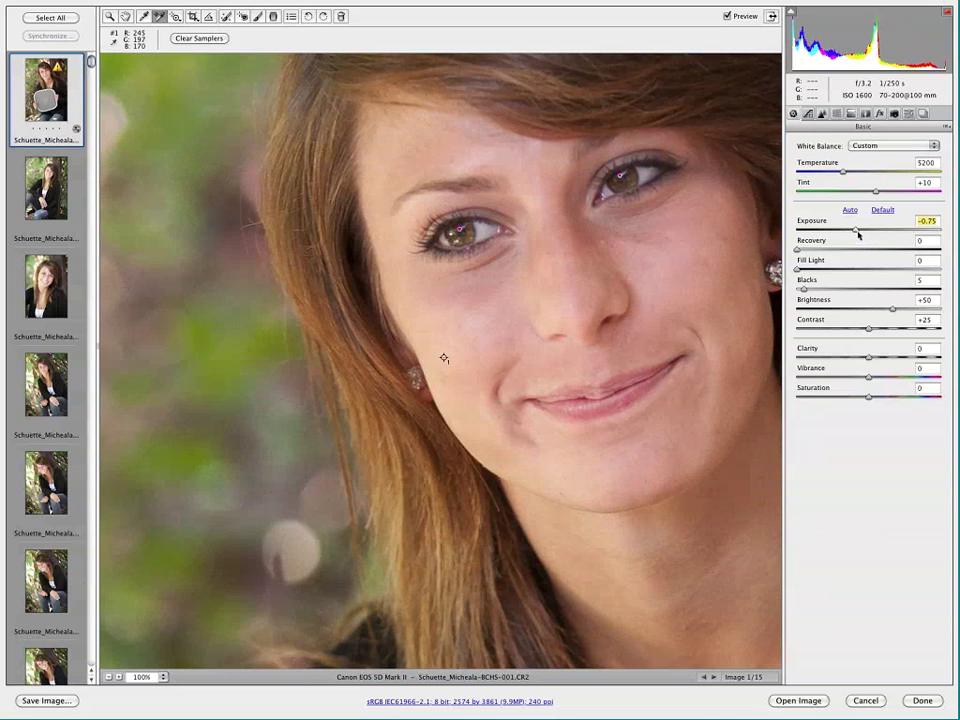
key("Down")
key("Down")
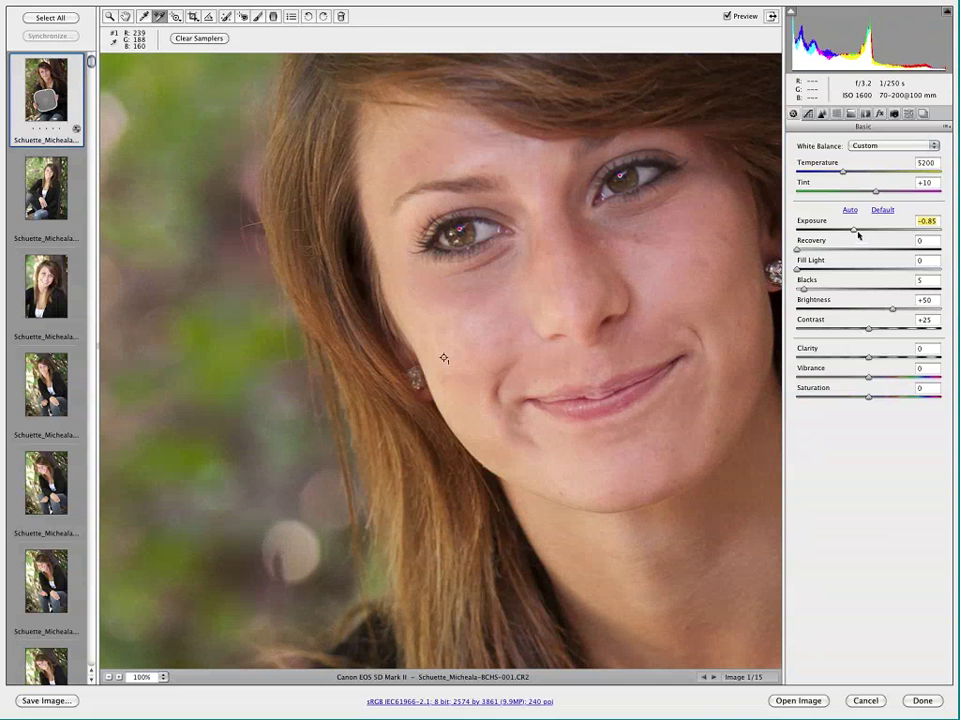
key("super+minus")
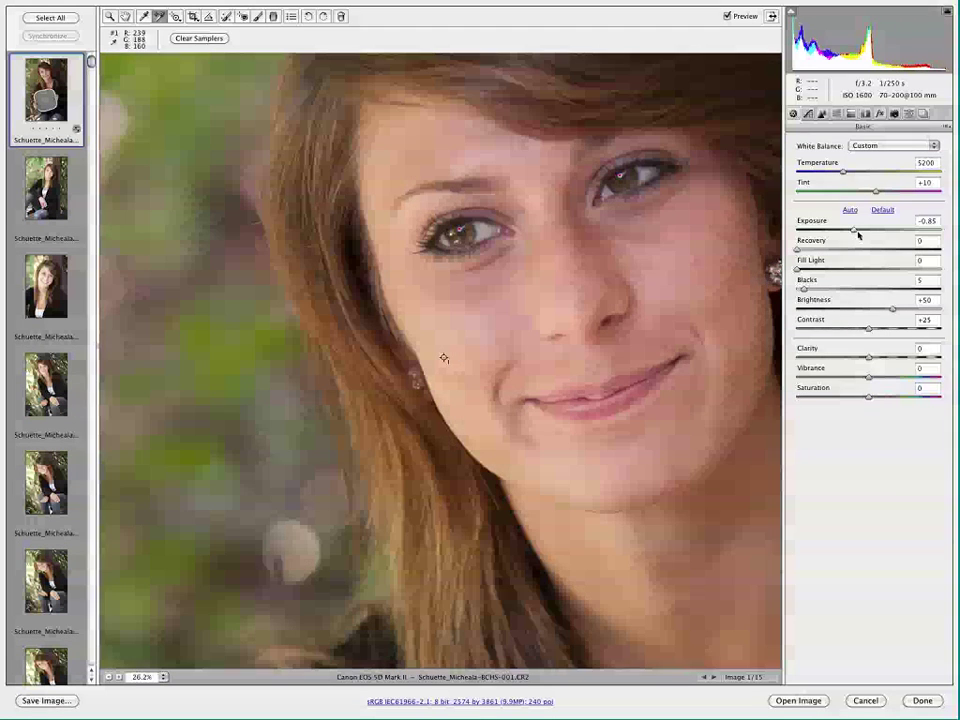
Step: With the whole portrait in view, place a second and a third color sampler on the black sweater beside the gray card
key("super+0")
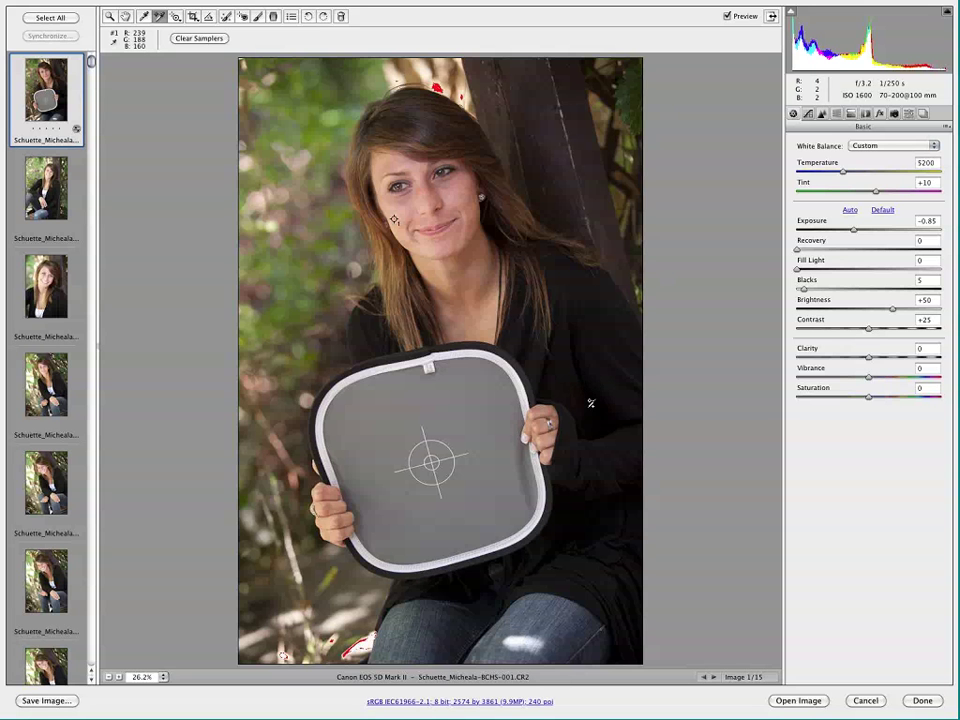
left_click(545, 390)
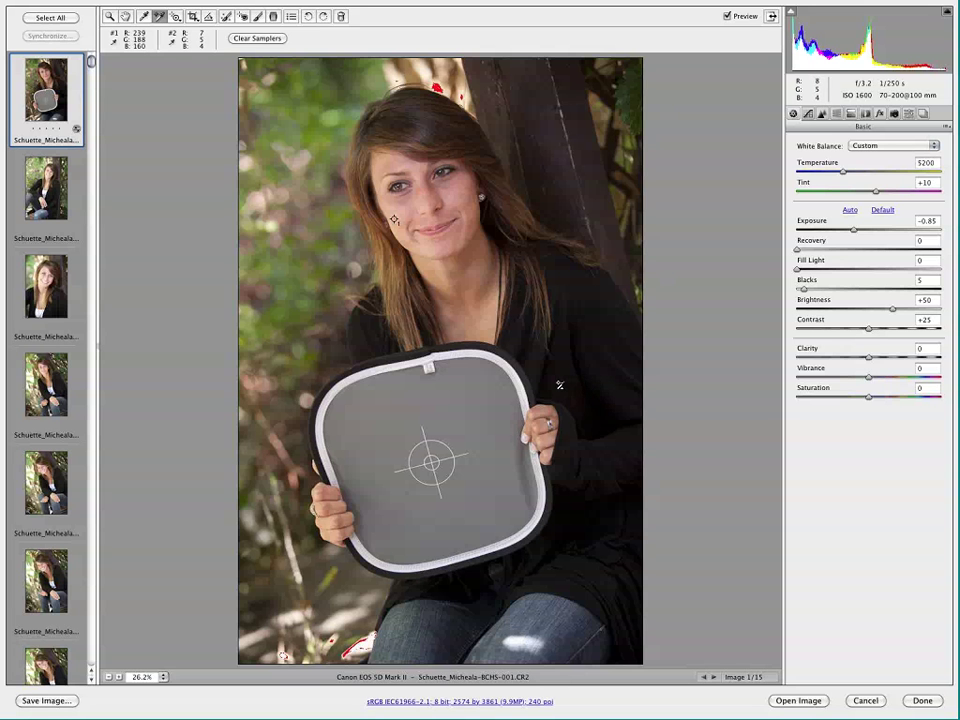
left_click(588, 402)
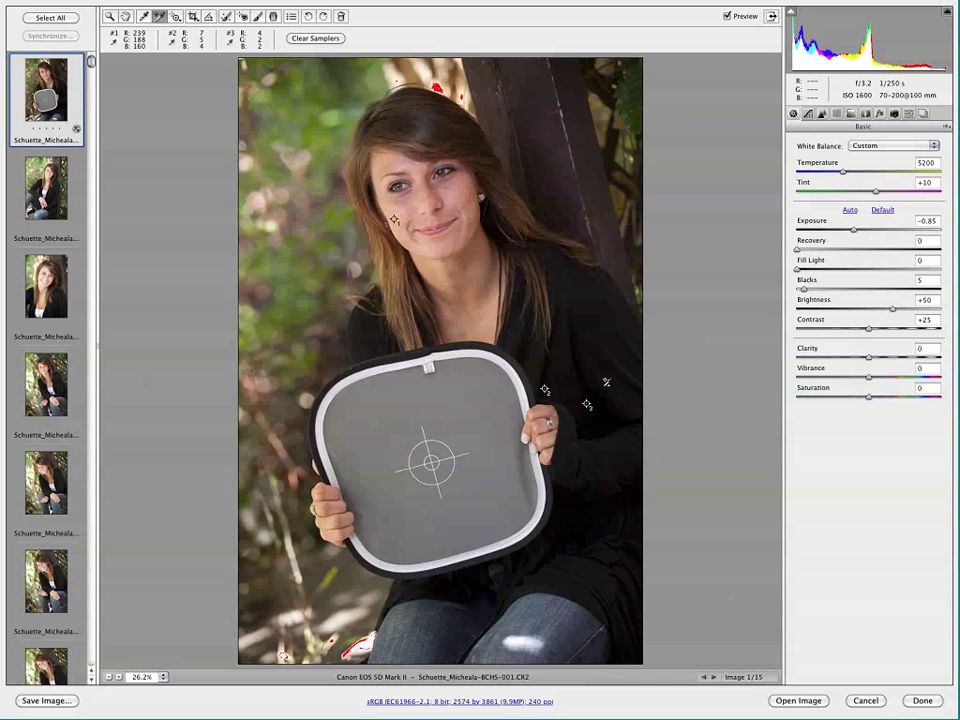
Step: Raise Fill Light to 22 and shift the third color sampler slightly on the sweater's shadow area
left_click_drag(802, 270, 827, 271)
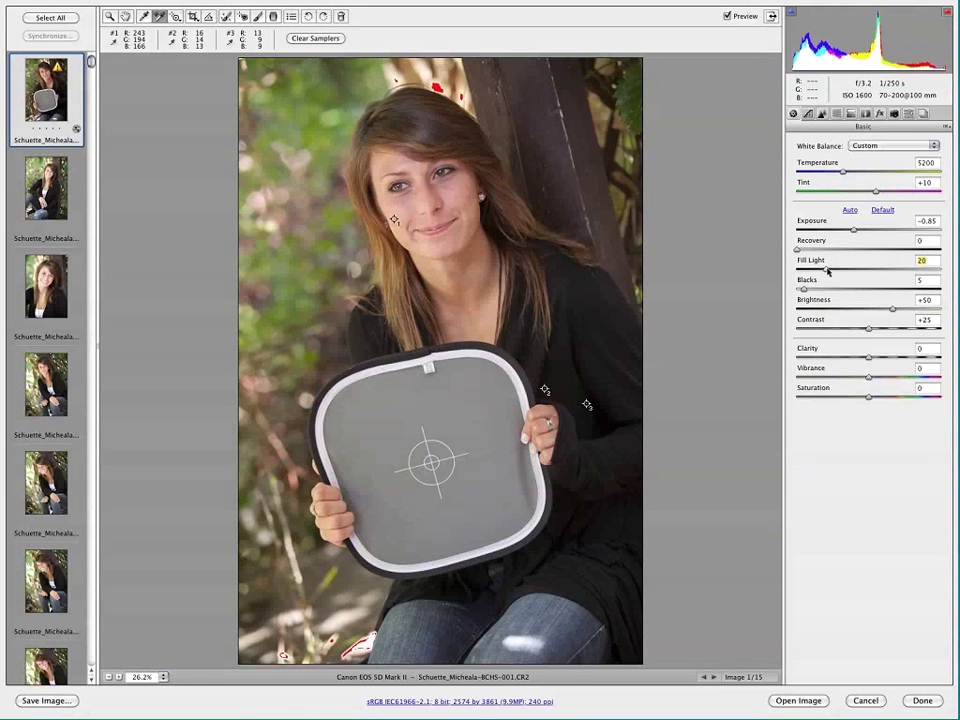
left_click_drag(827, 271, 829, 272)
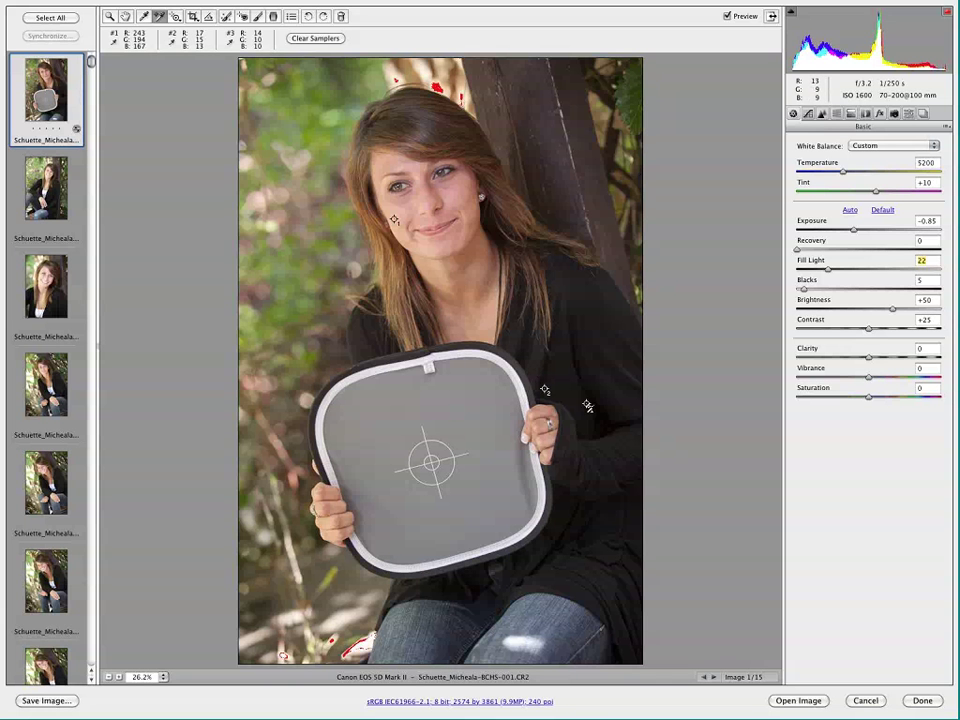
left_click_drag(590, 406, 590, 403)
Step: Try Blacks values such as 4 and 6, and bring both Blacks and Fill Light down to 0
left_click(802, 290)
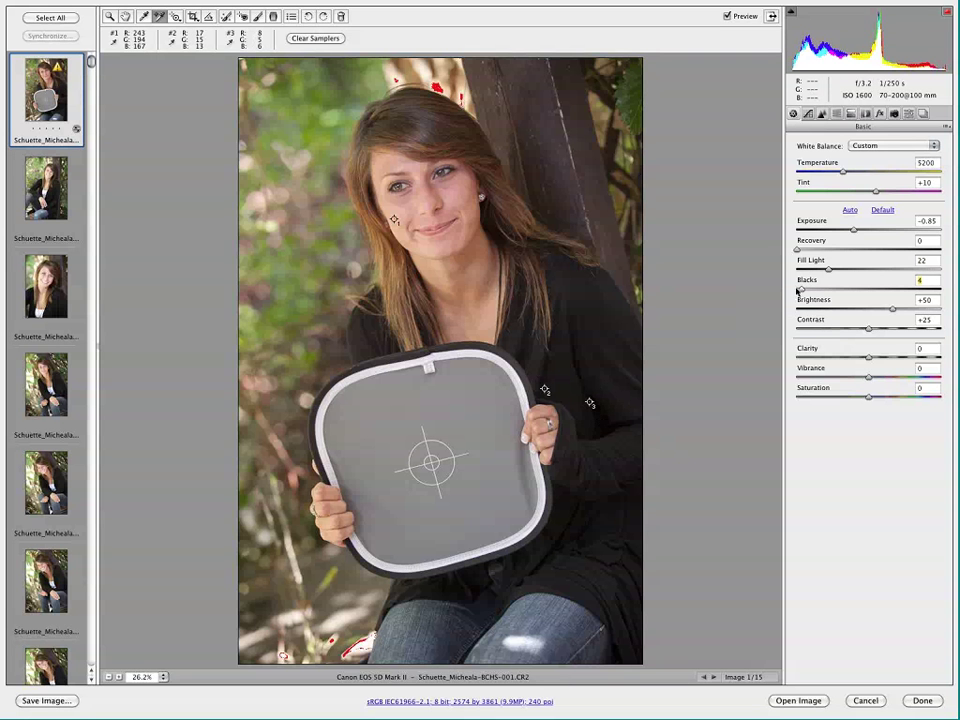
left_click_drag(802, 290, 805, 291)
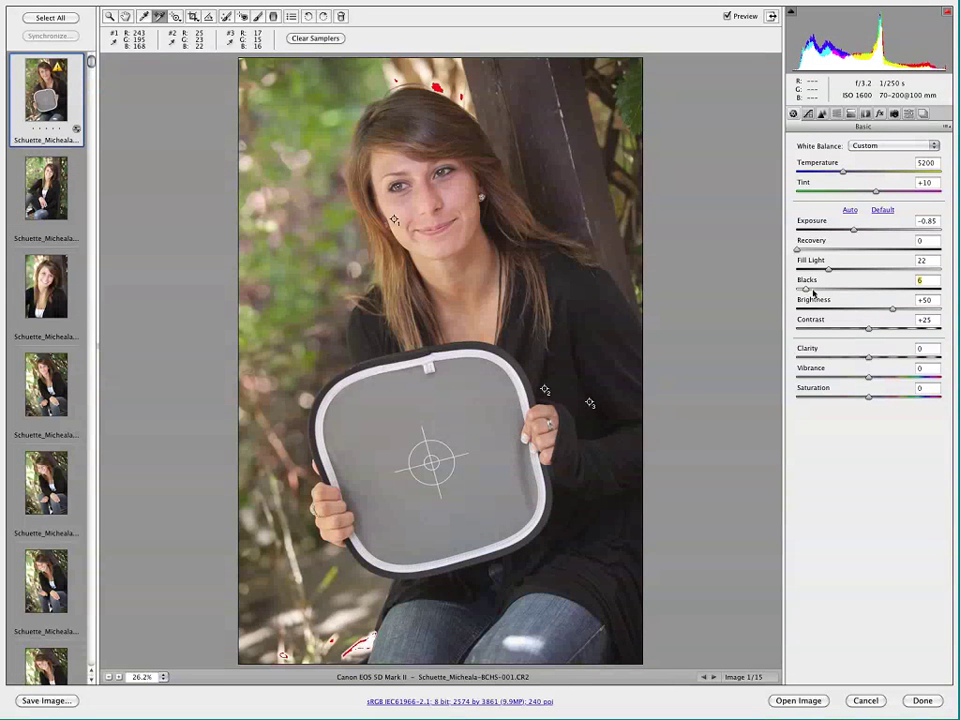
key("shift+Up")
key("Up")
key("Up")
key("shift+Down")
key("shift+Down")
left_click(828, 271)
left_click_drag(828, 271, 800, 276)
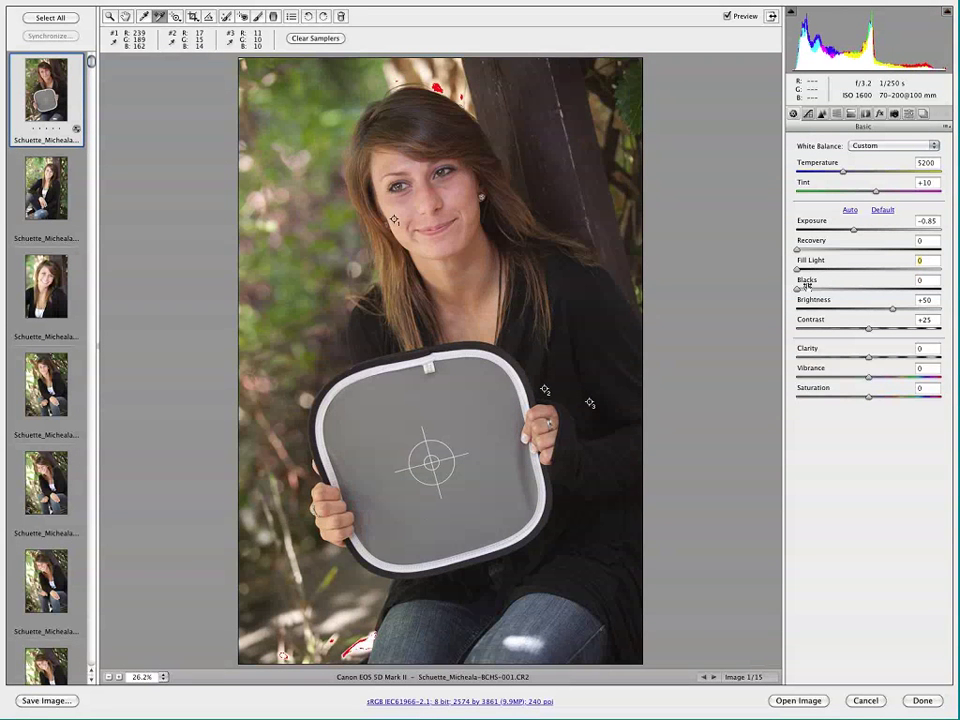
Step: Raise Blacks to 9 while previewing the shadow clipping across the whole portrait
left_click(798, 290, "alt")
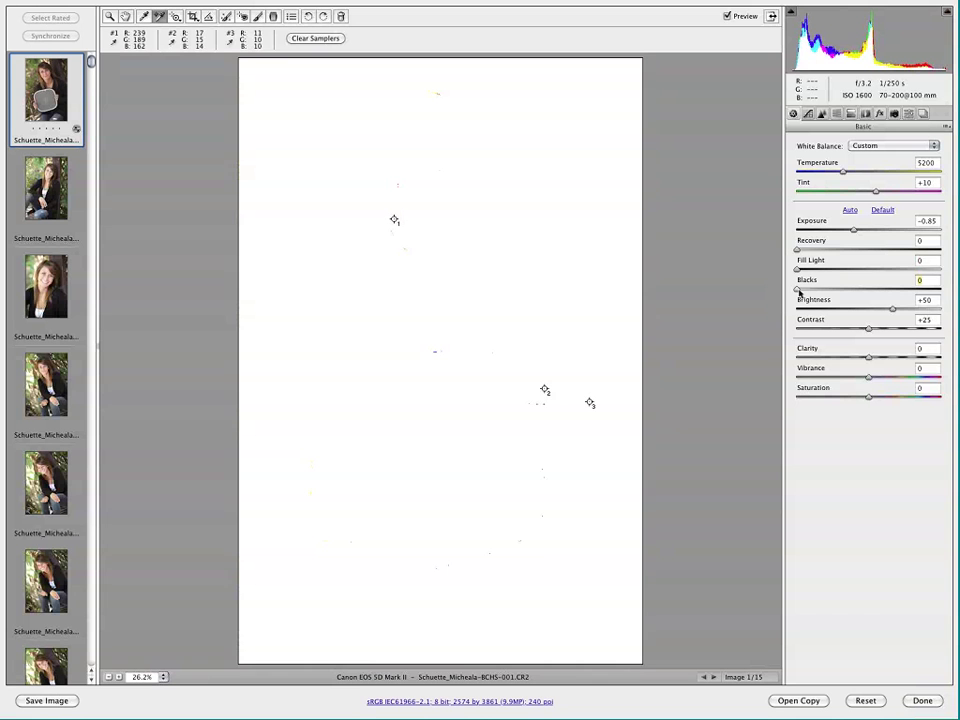
left_click_drag(806, 292, 810, 292)
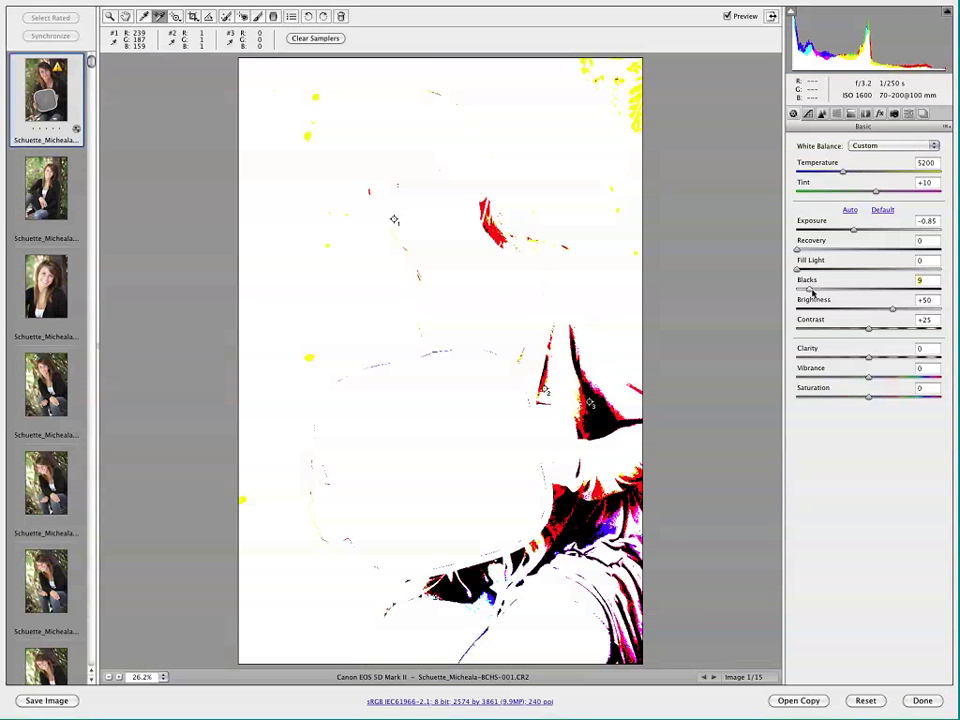
left_click_drag(811, 292, 811, 292)
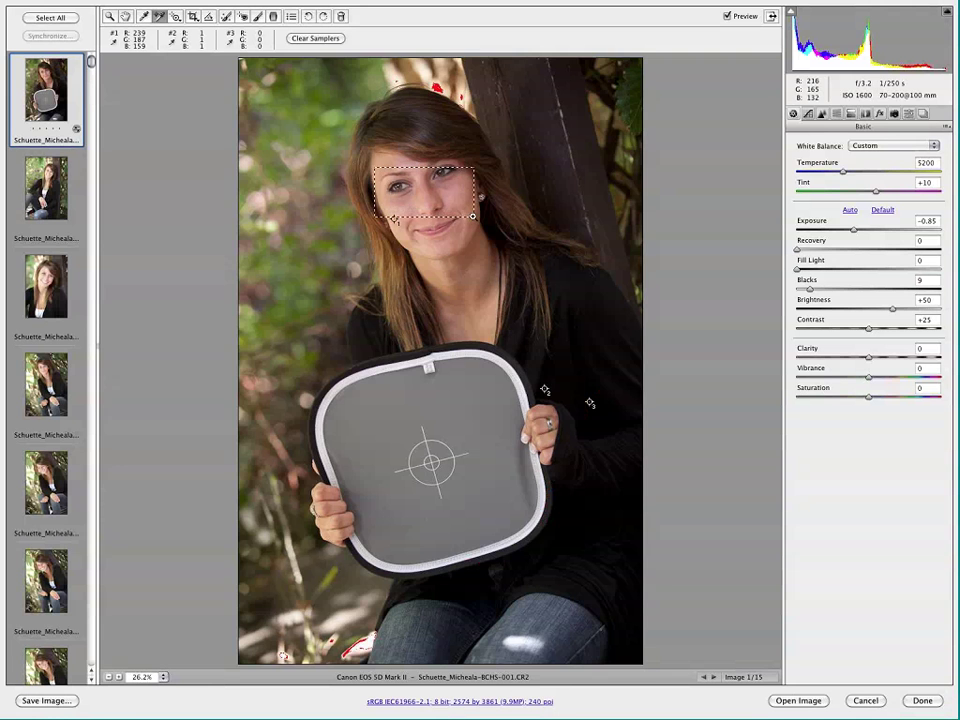
Step: Raise Blacks to 20 while previewing shadow clipping on a close-up of the face
left_click_drag(375, 150, 475, 235)
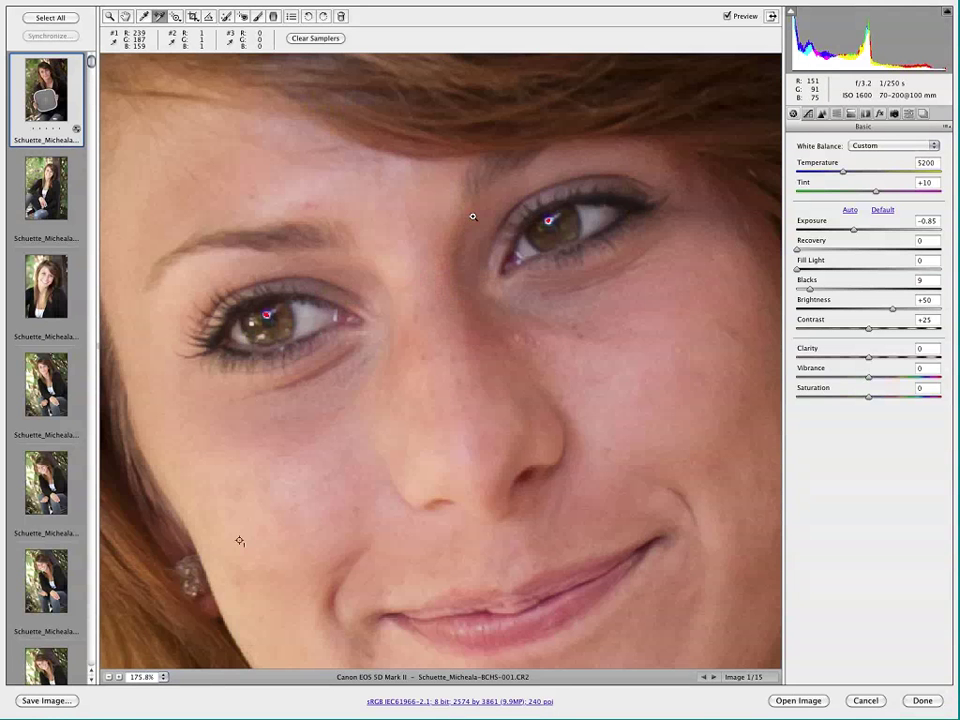
left_click(810, 290, "alt")
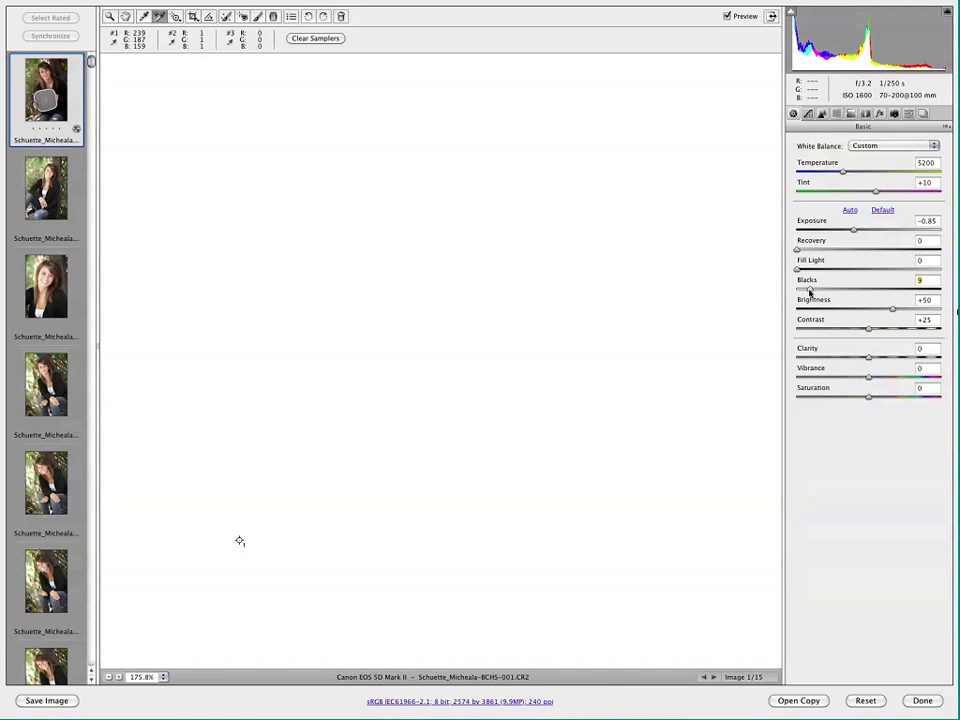
left_click_drag(810, 291, 824, 291)
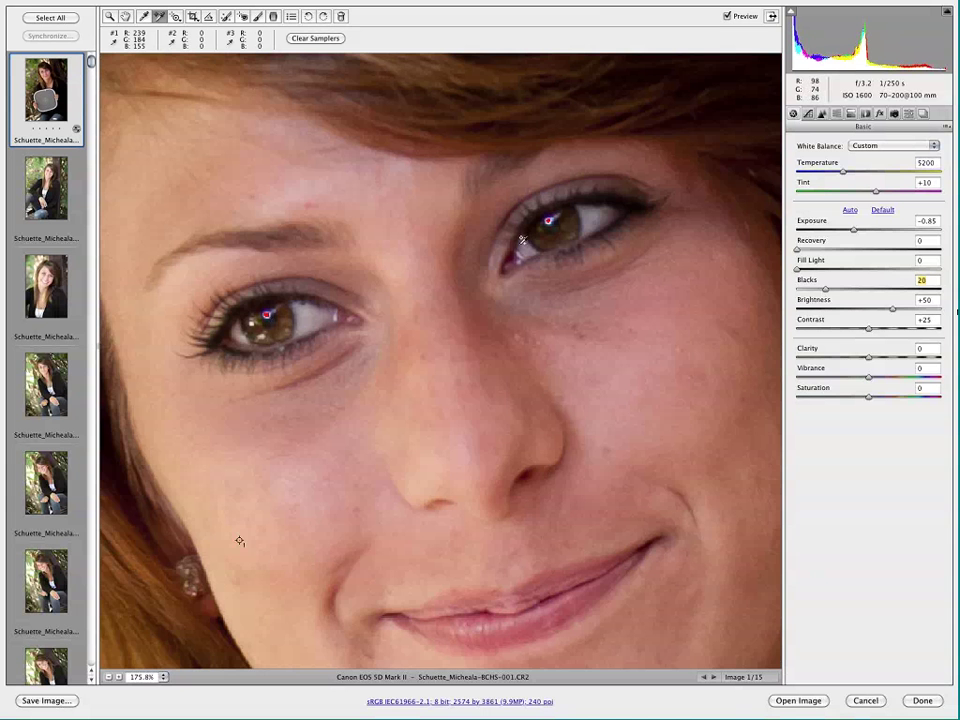
key("super+0")
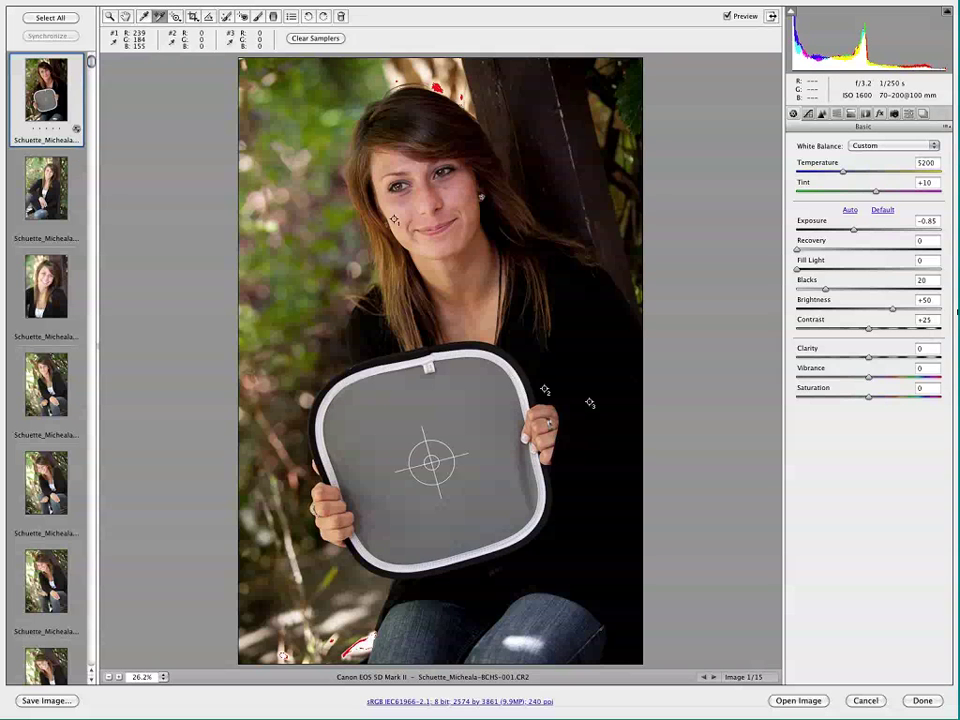
Step: Balance the portrait's shadows by setting Blacks to 7 and Fill Light to 12
left_click(800, 270)
left_click_drag(800, 270, 841, 273)
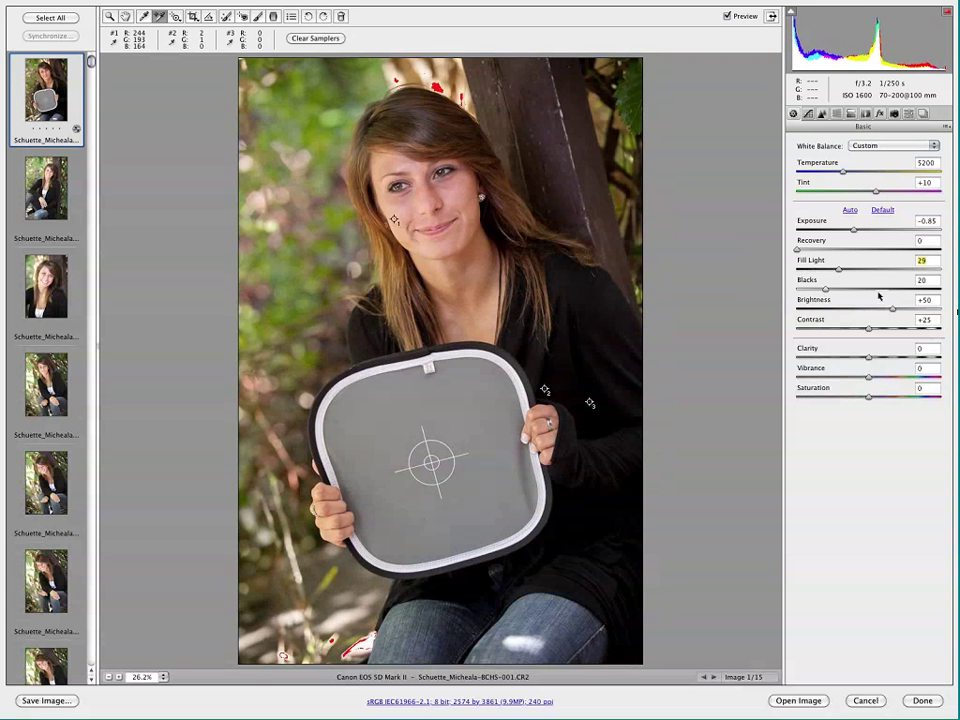
left_click_drag(826, 289, 803, 290)
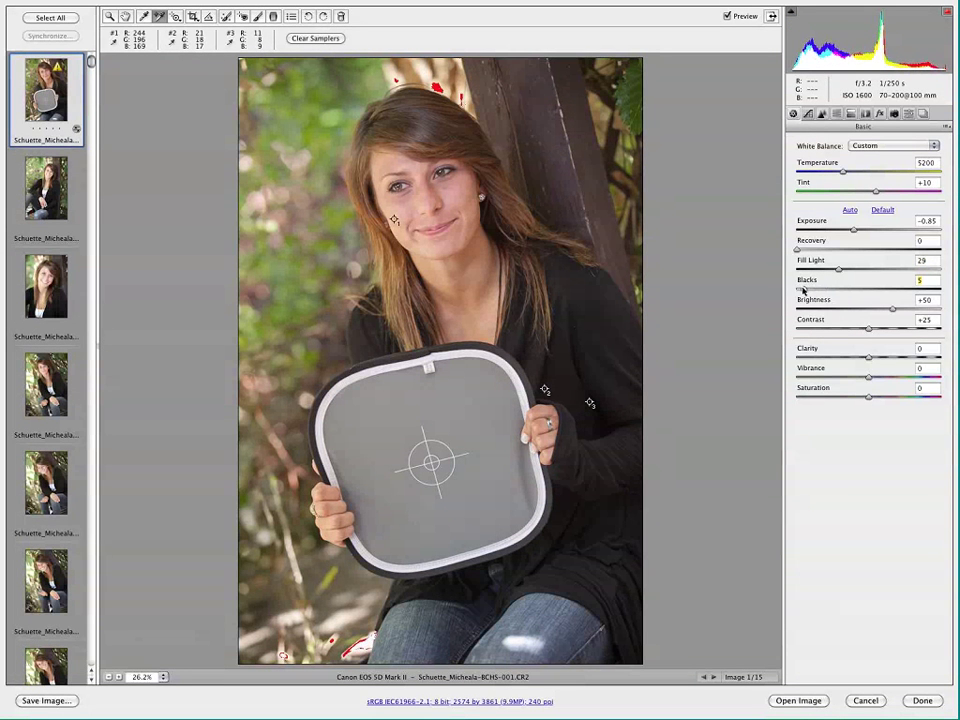
left_click_drag(803, 290, 812, 291)
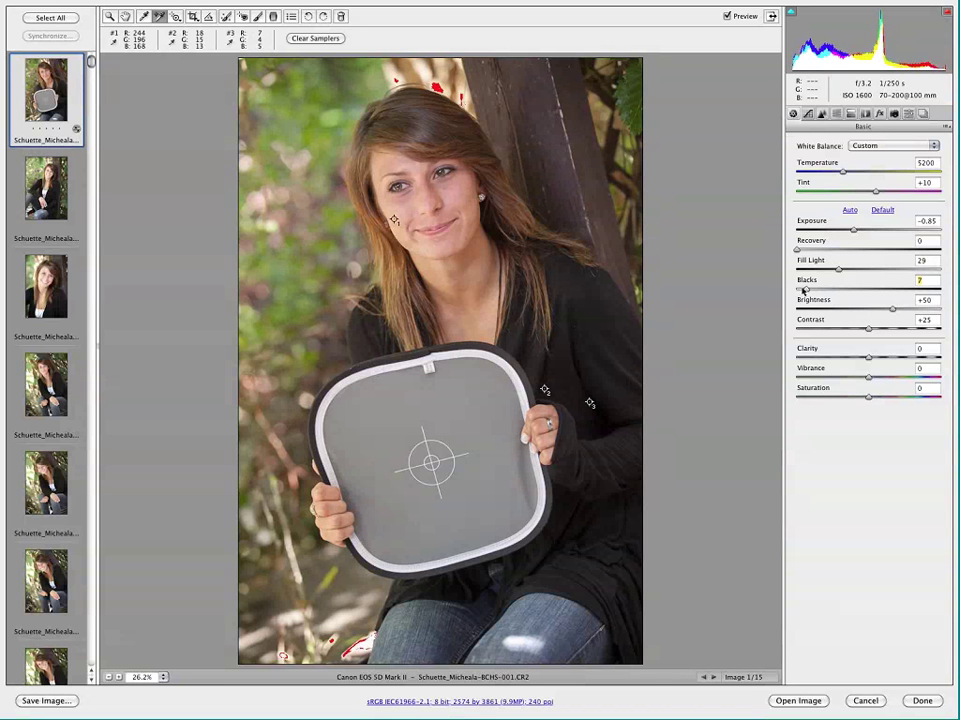
left_click(839, 271)
left_click(817, 271)
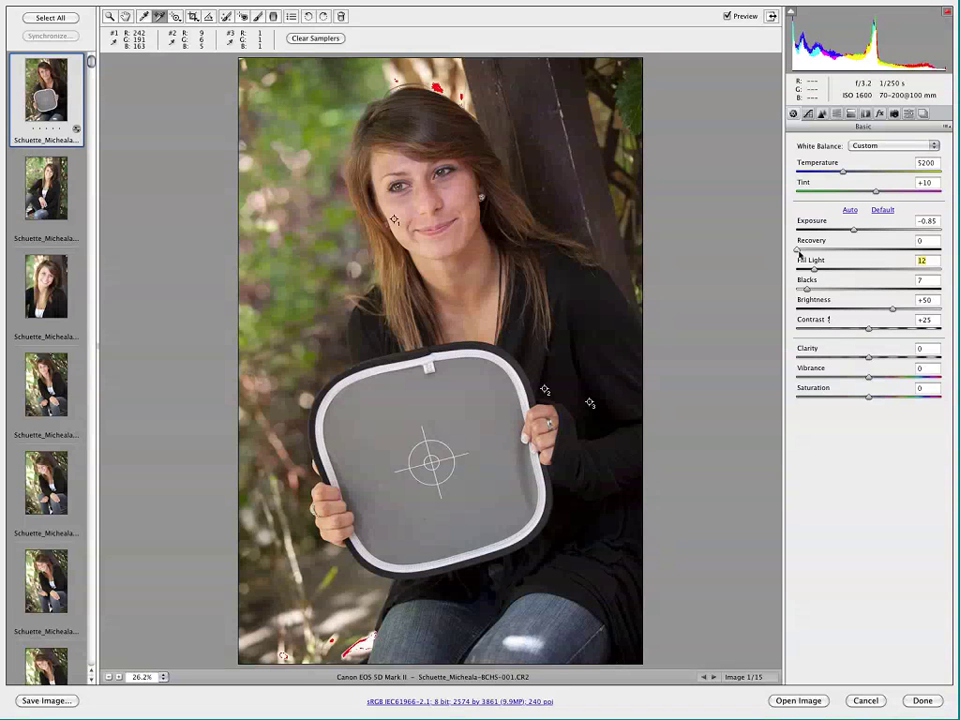
Step: Try Recovery on the highlights at values such as 24 and 10, and reset it to 0
left_click(800, 251)
type("18")
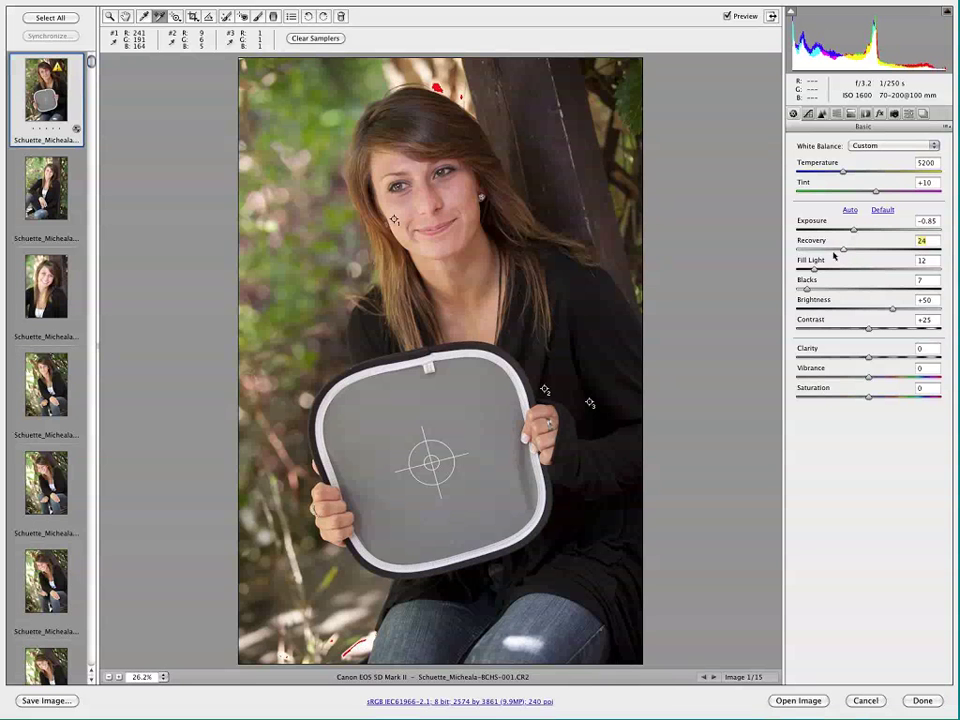
key("Up")
key("Up")
key("Up")
key("Up")
key("Up")
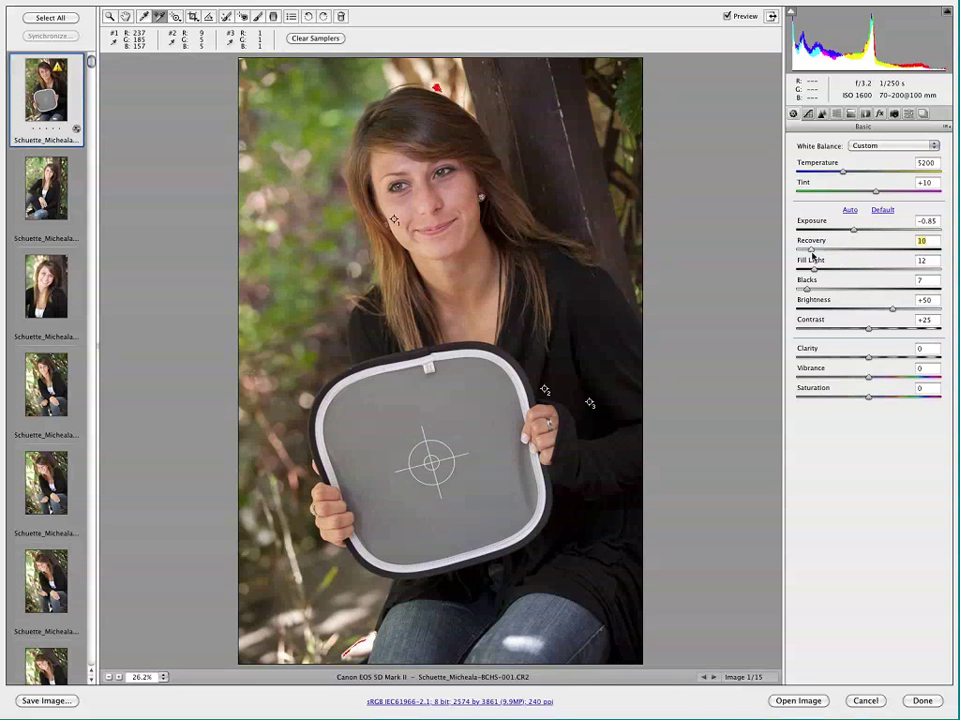
key("Up")
key("Up")
left_click_drag(835, 251, 795, 252)
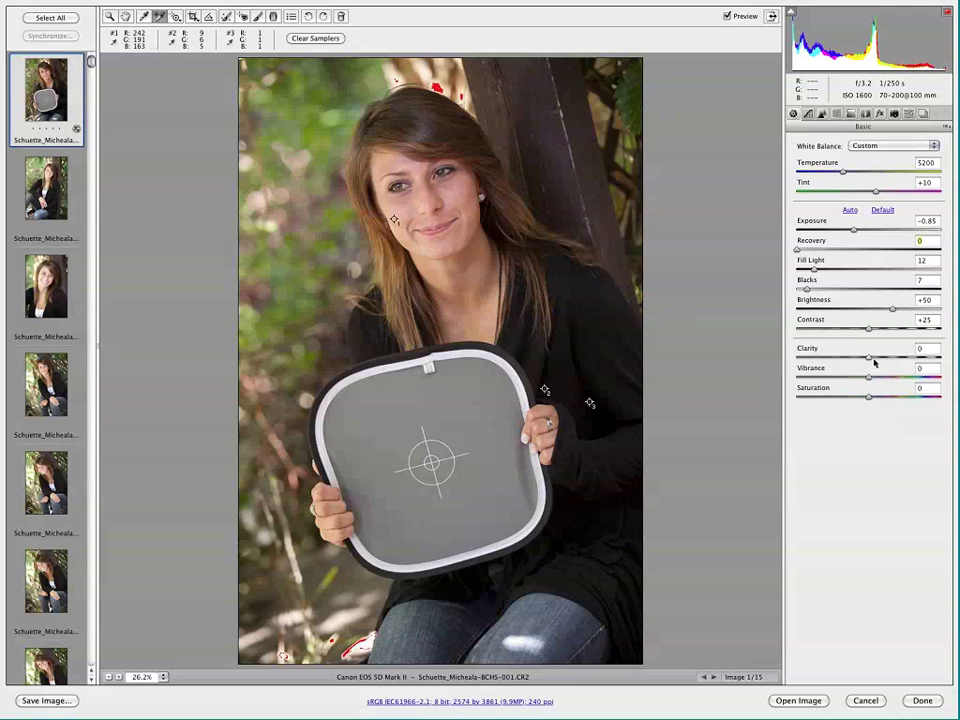
Step: Compare Clarity at +33, -60 and +71 on the face at 100% and settle on +13
key("super+equal")
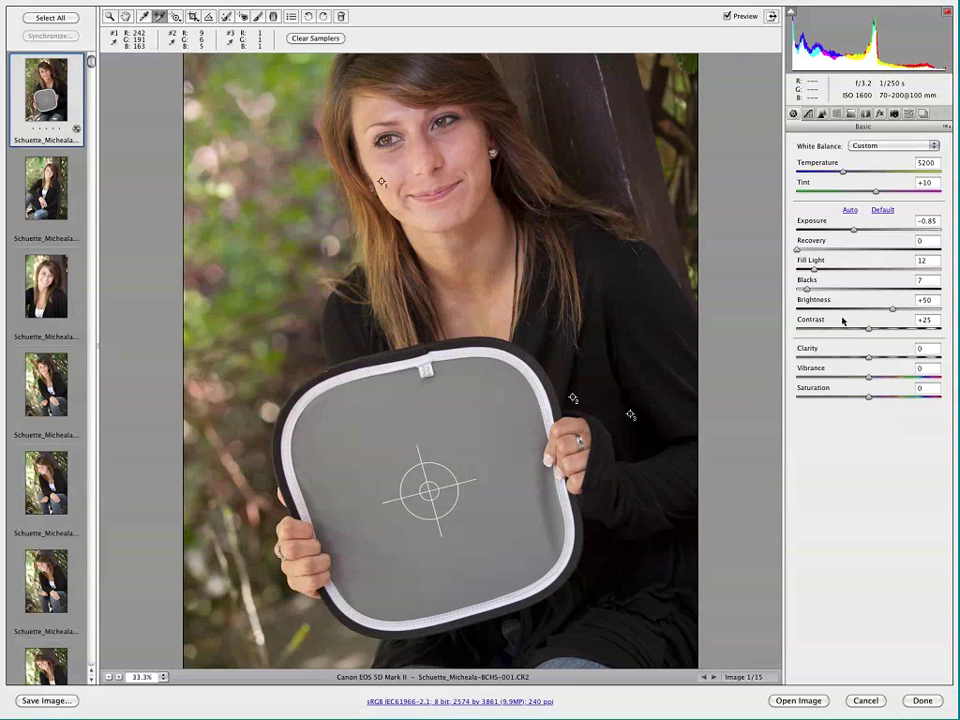
key("super+alt+0")
scroll(484, 544, "up", 5)
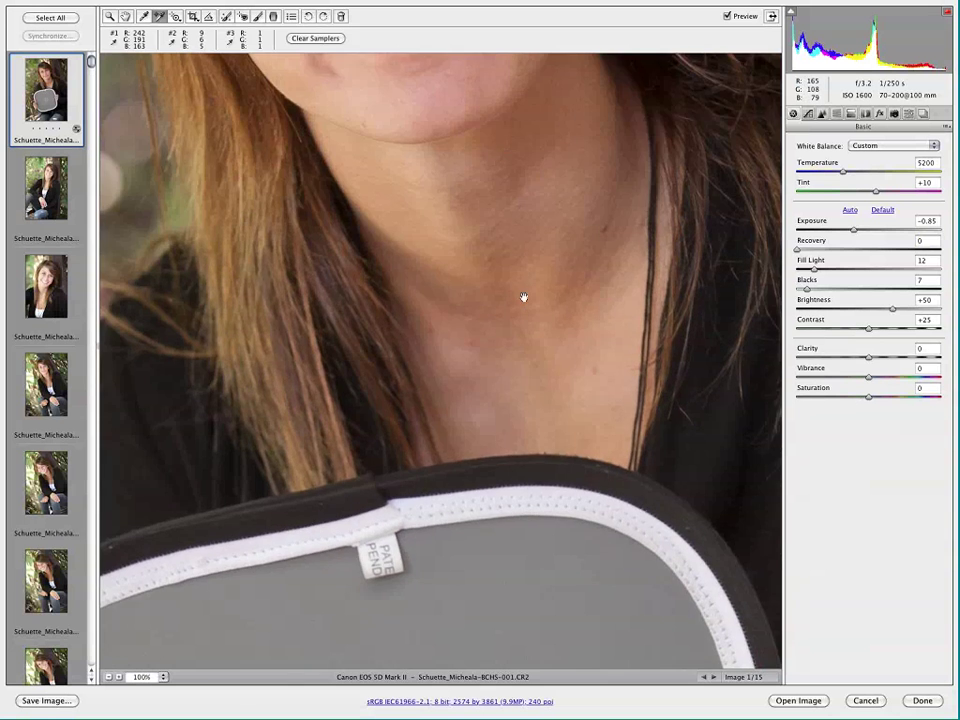
scroll(528, 388, "up", 2)
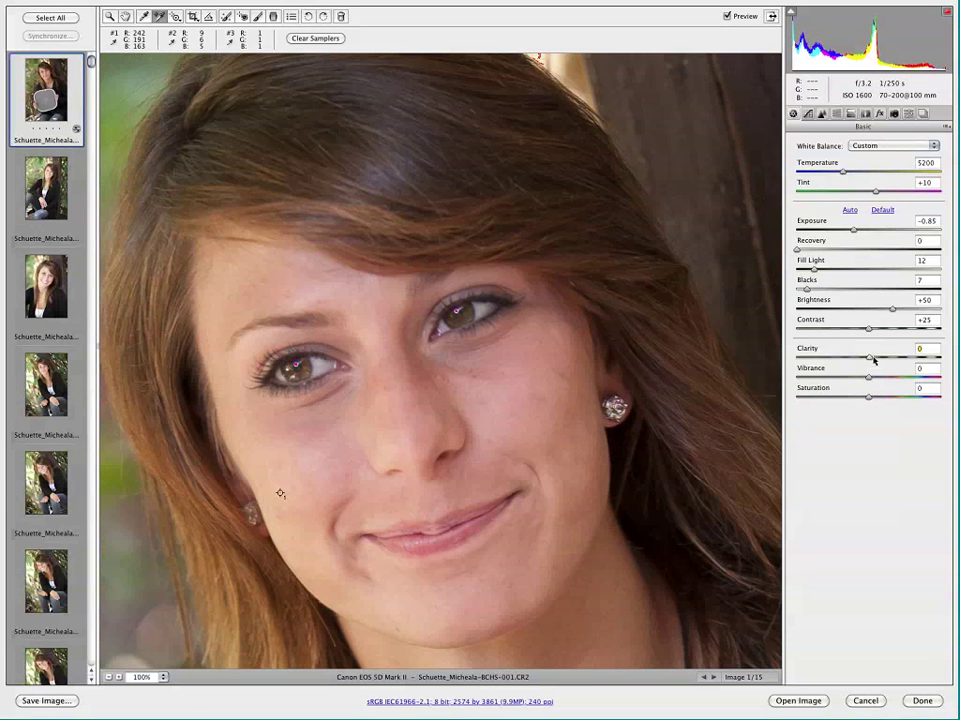
left_click(870, 358)
left_click_drag(893, 362, 895, 364)
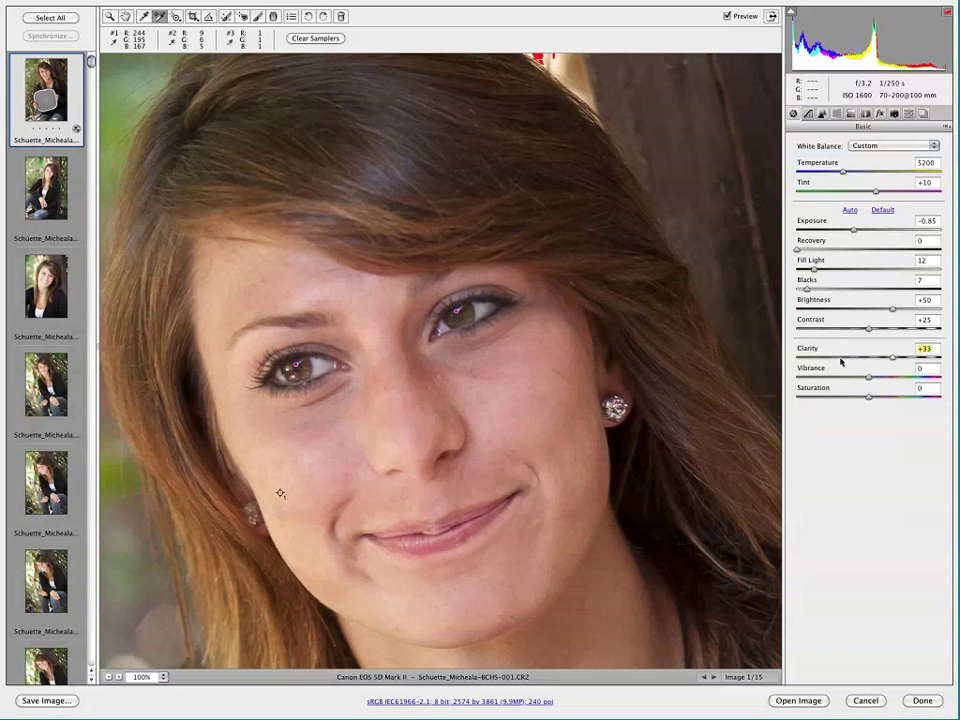
left_click_drag(840, 360, 825, 360)
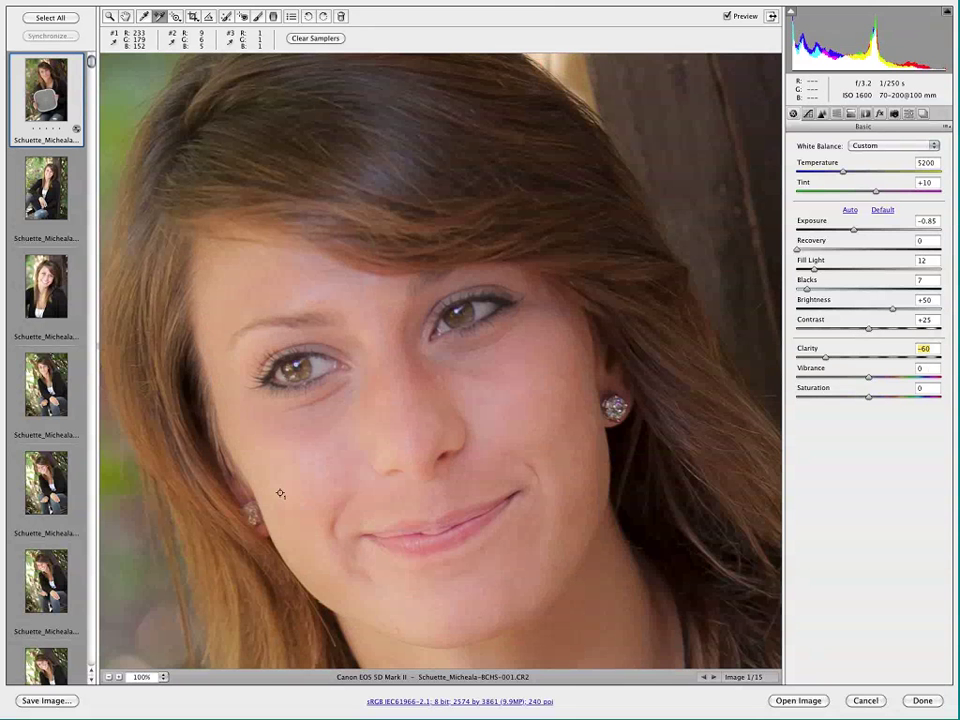
left_click_drag(825, 357, 897, 357)
left_click(919, 358)
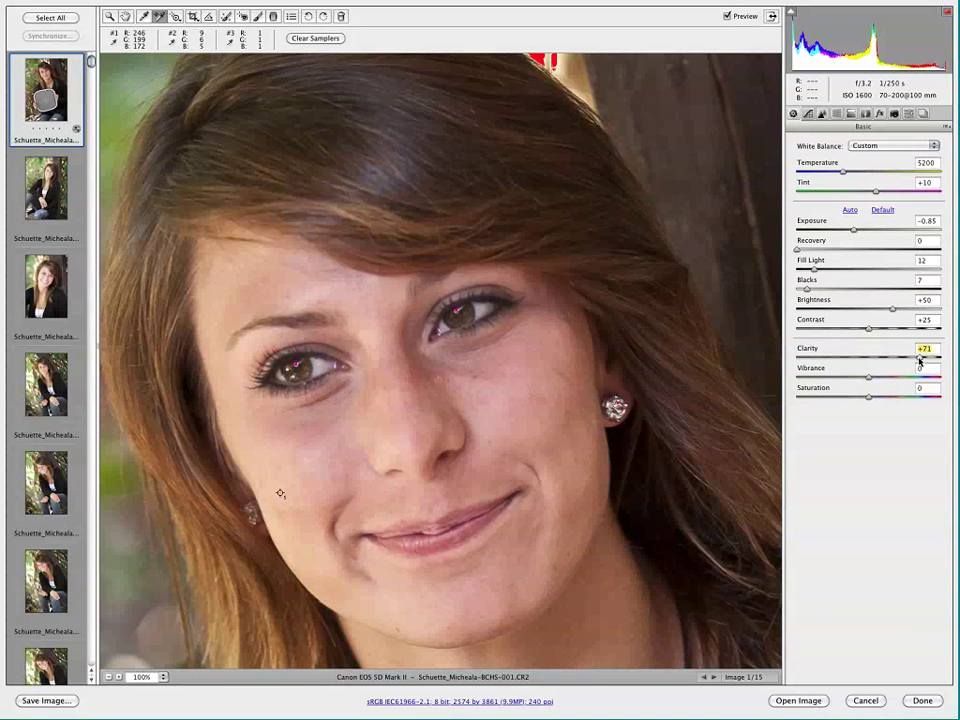
left_click_drag(919, 358, 876, 359)
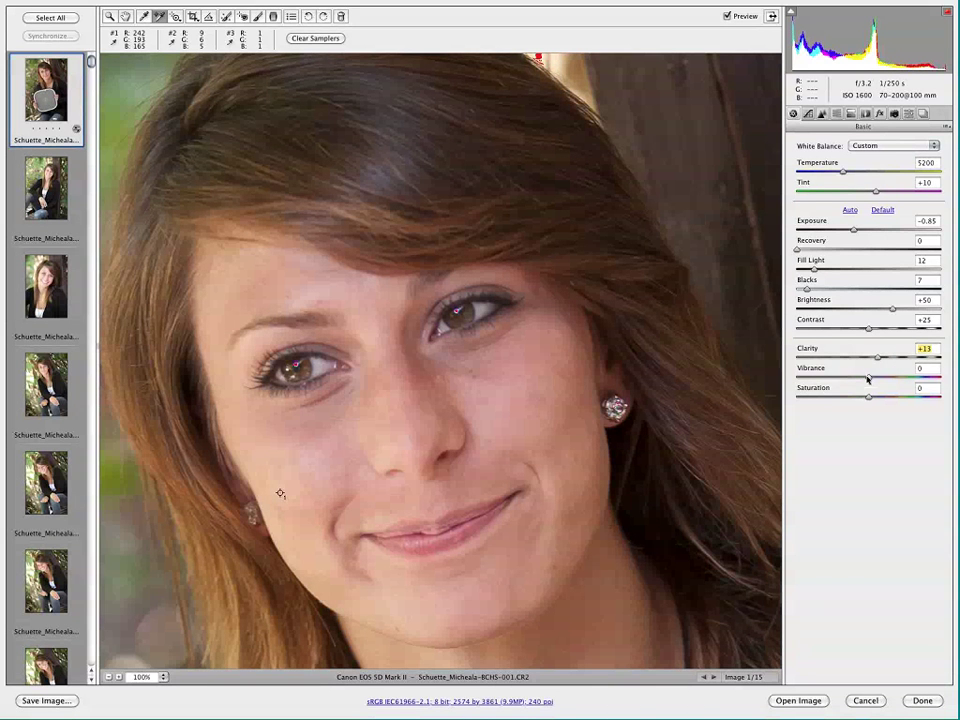
Step: Try Saturation at +40 on the whole portrait and reset it to 0
key("ctrl+minus")
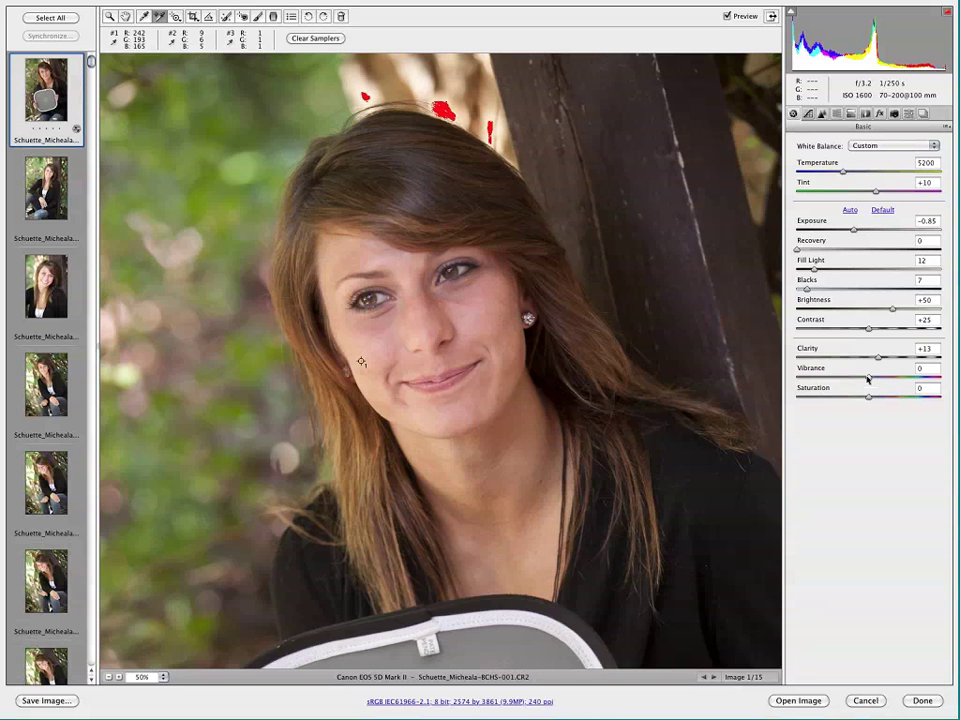
key("ctrl+0")
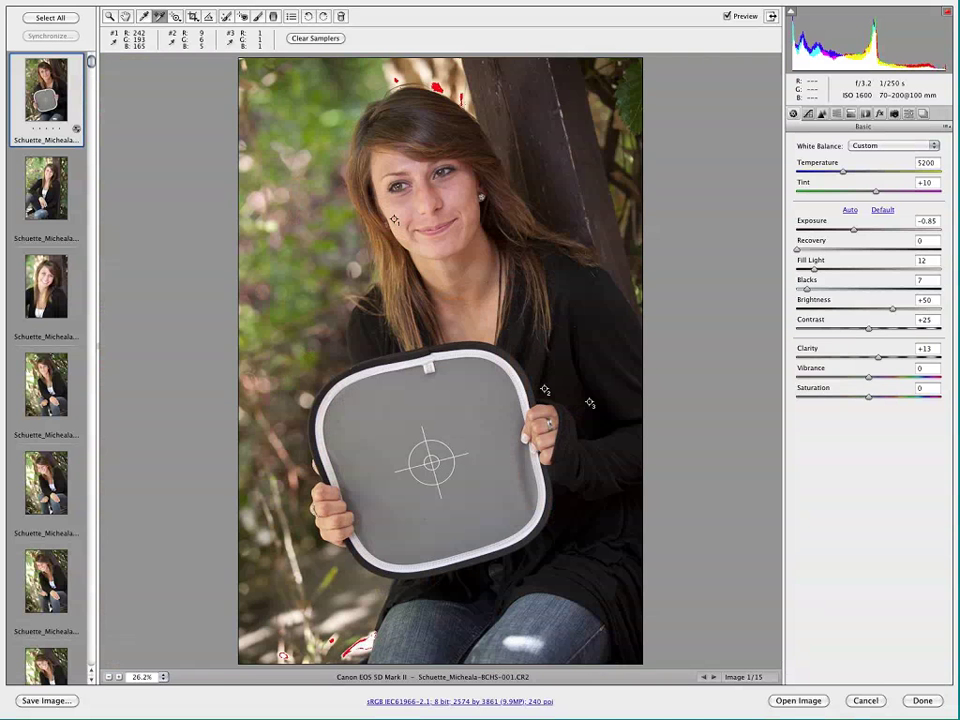
left_click(868, 398)
left_click_drag(868, 398, 897, 398)
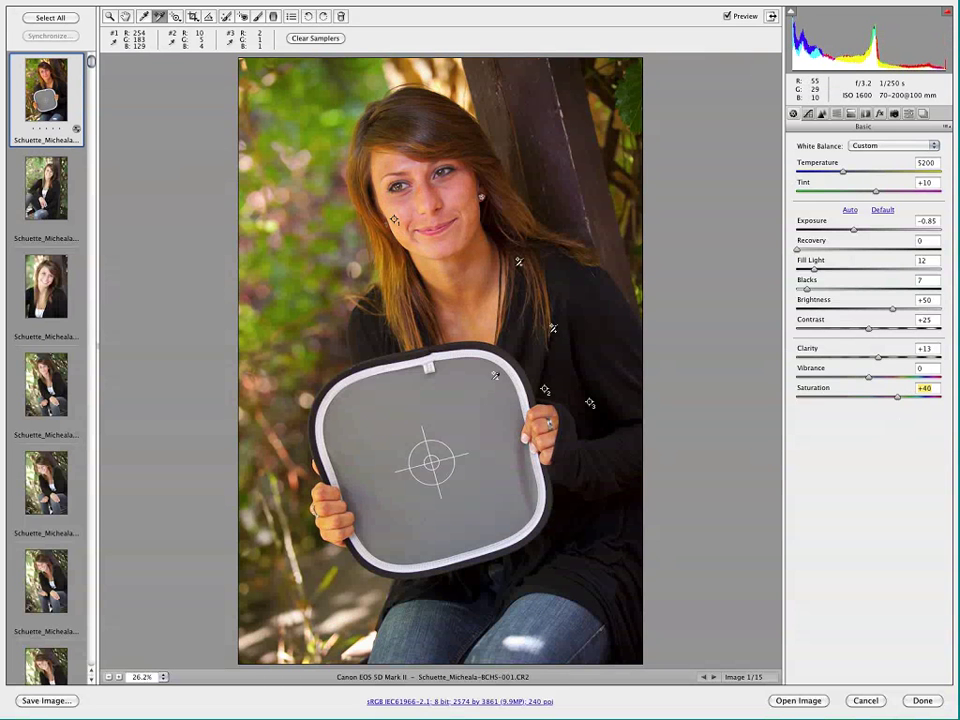
double_click(895, 400)
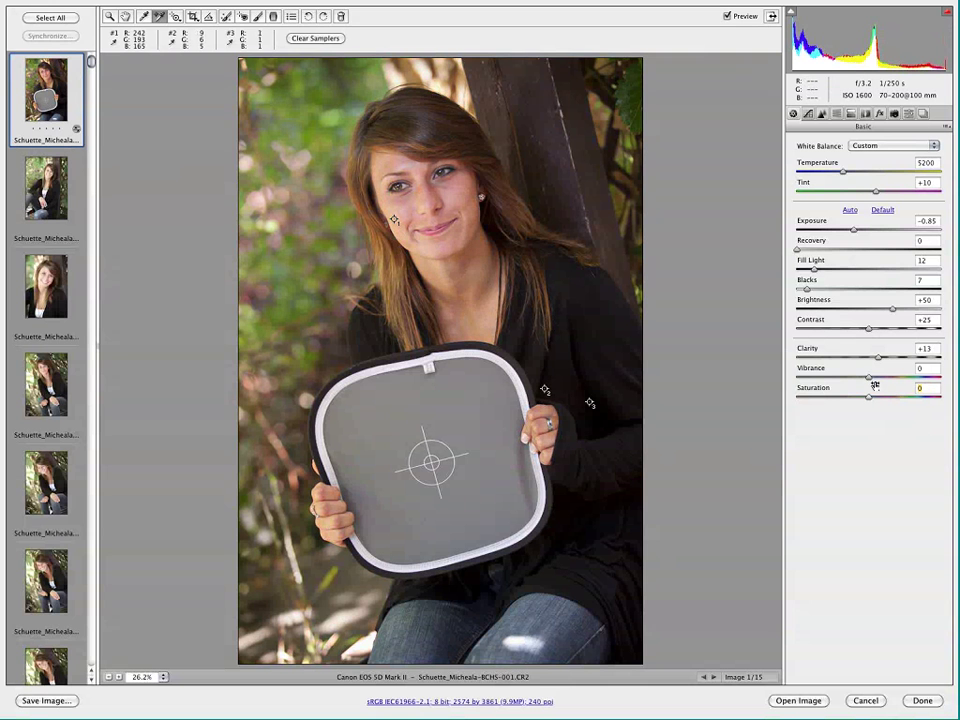
Step: Raise Vibrance to +48 and fine-tune it slightly higher
left_click(870, 378)
left_click_drag(870, 378, 905, 381)
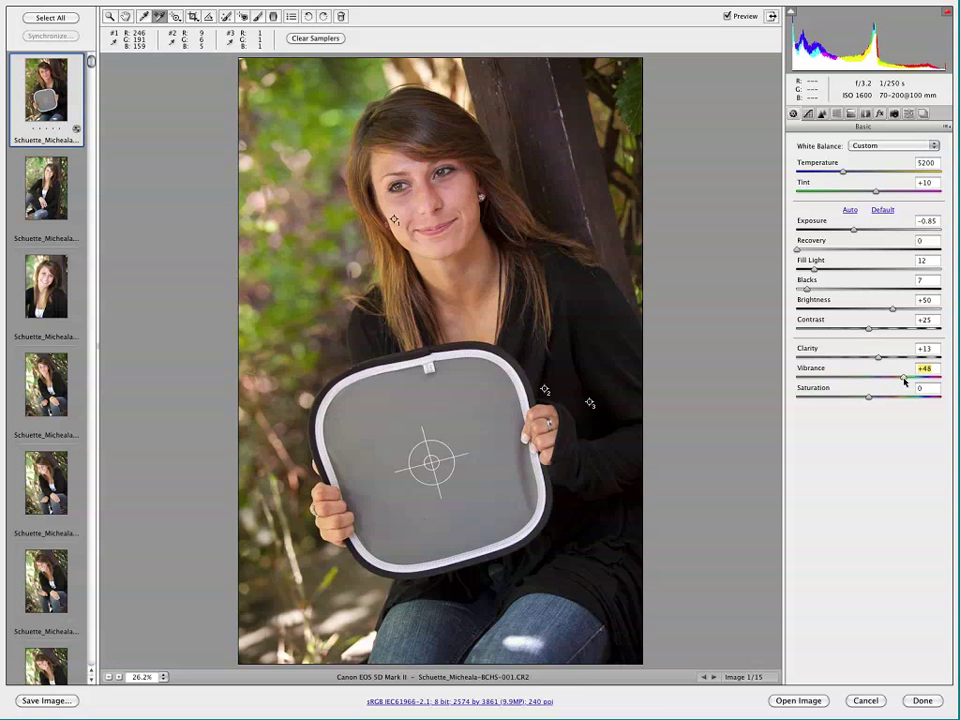
mouse_move(904, 380)
left_mouse_down()
mouse_move(895, 380)
mouse_move(906, 380)
left_mouse_up()
mouse_move(903, 380)
left_mouse_down()
mouse_move(838, 387)
mouse_move(908, 380)
left_mouse_up()
left_click_drag(911, 379, 909, 379)
Step: Display the second portrait of the shoot with its own settings
left_click(55, 205)
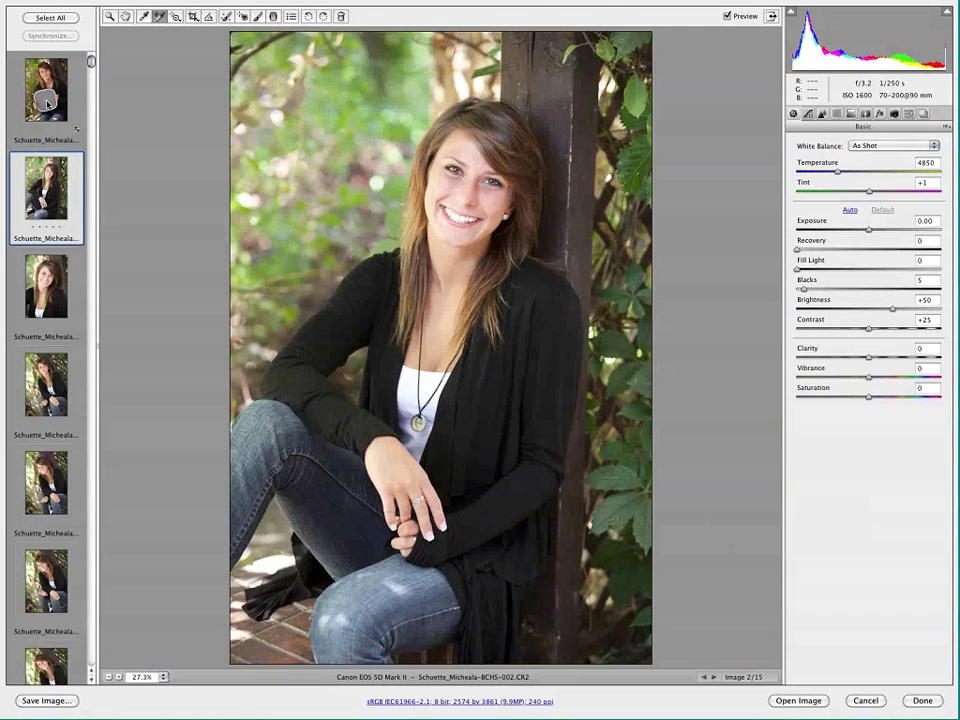
Step: Synchronize the gray-card portrait's Camera Raw settings to all 15 images, leaving crop, spot removal and local adjustments out
left_click(47, 103)
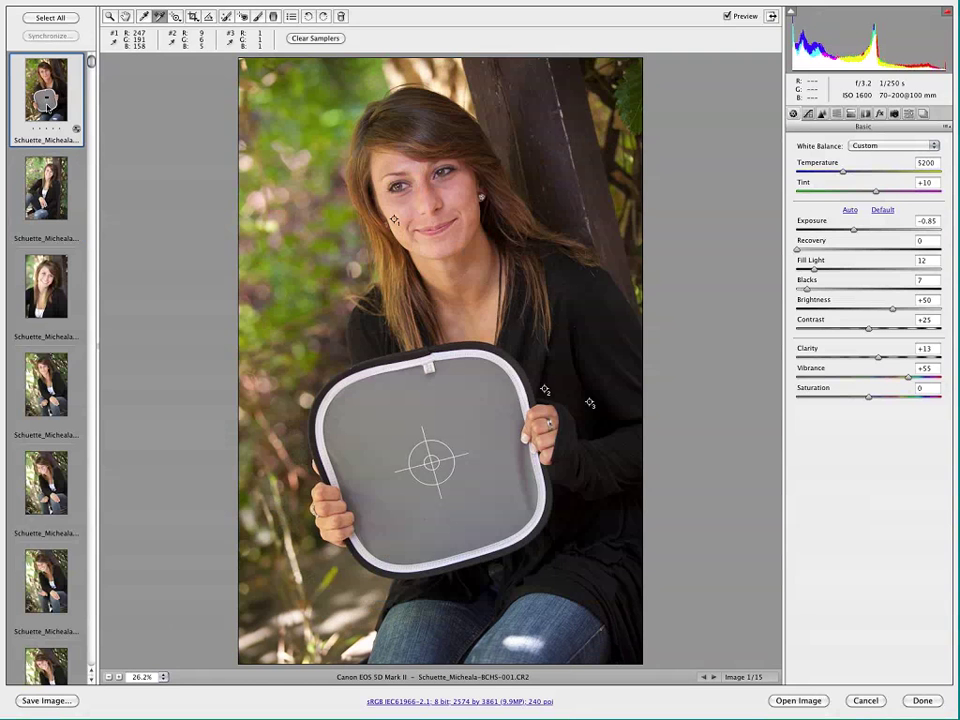
left_click(43, 18)
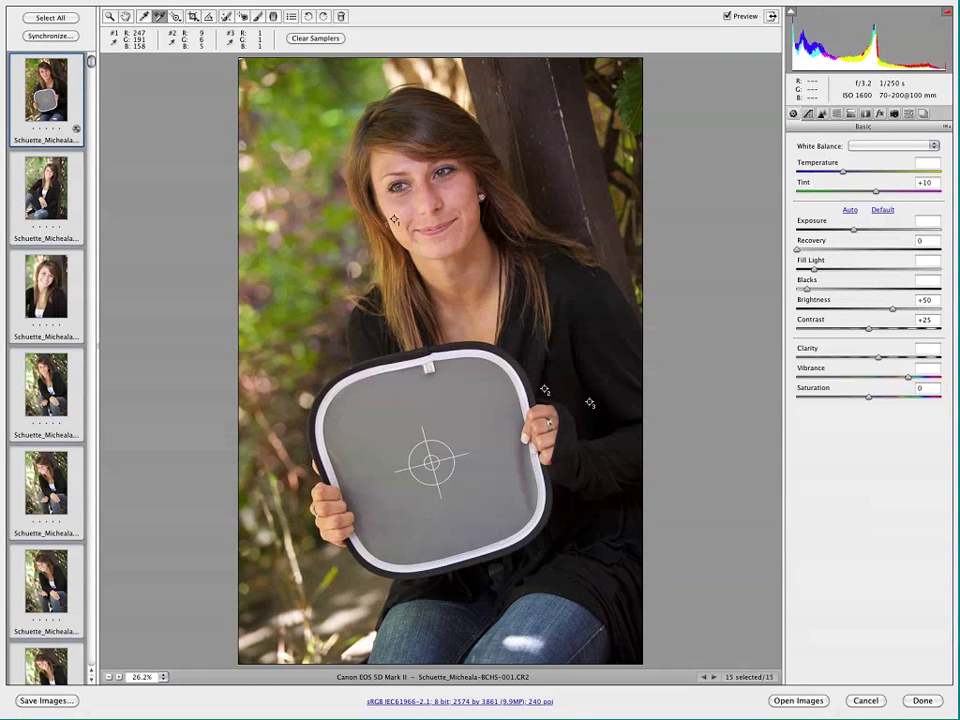
scroll(58, 112, "down", 3)
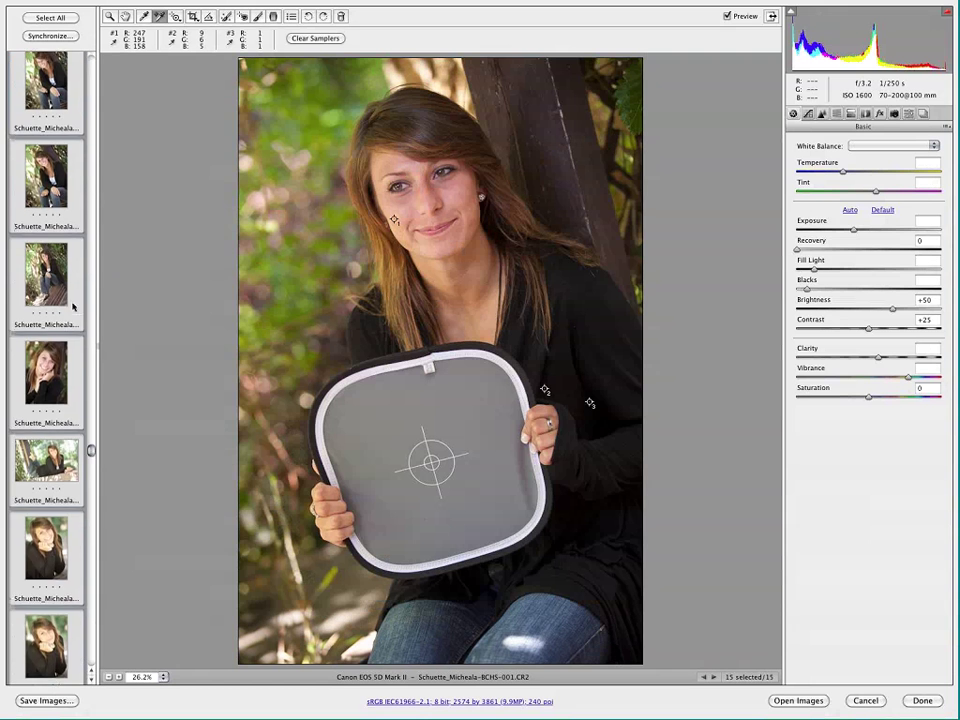
scroll(58, 112, "up", 3)
left_click(55, 37)
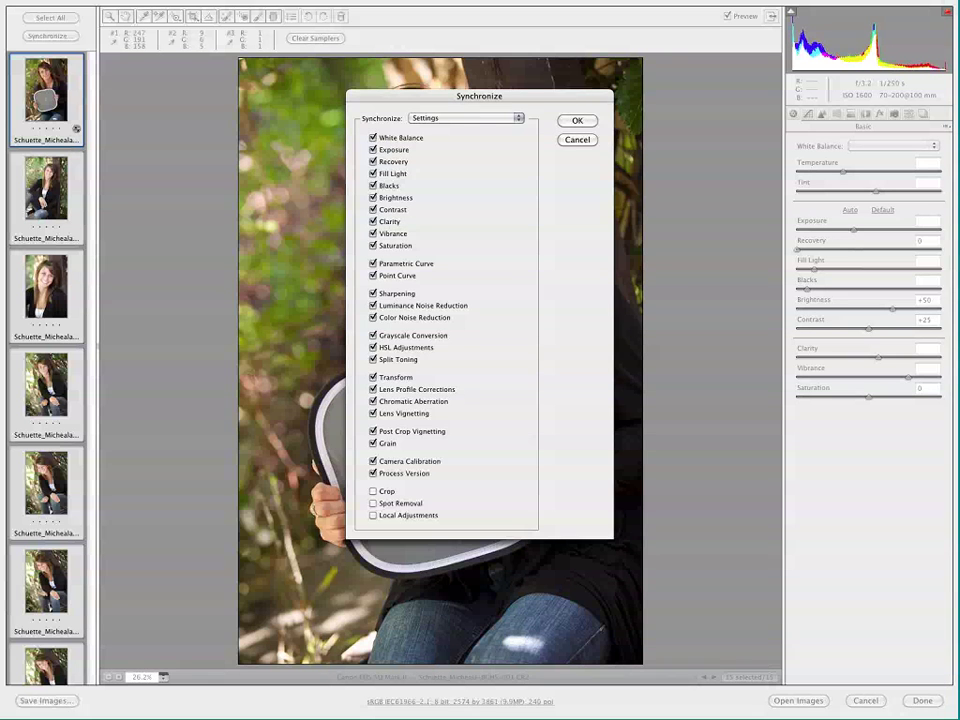
left_click(571, 121)
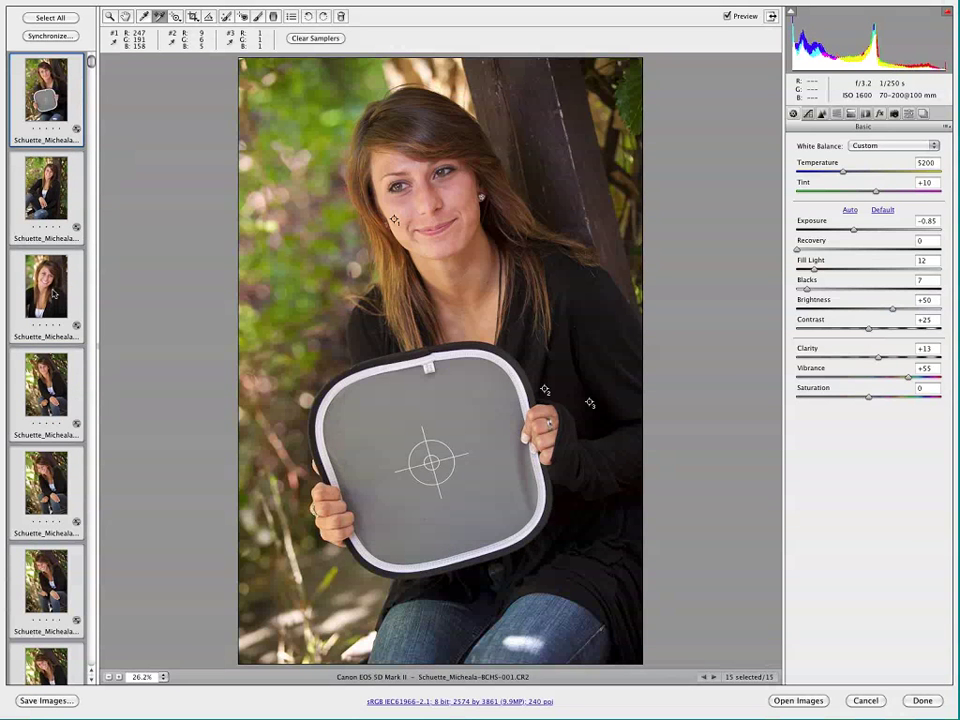
Step: Review the synchronized portraits one after another, from the second to the tenth image of the shoot
left_click(46, 188)
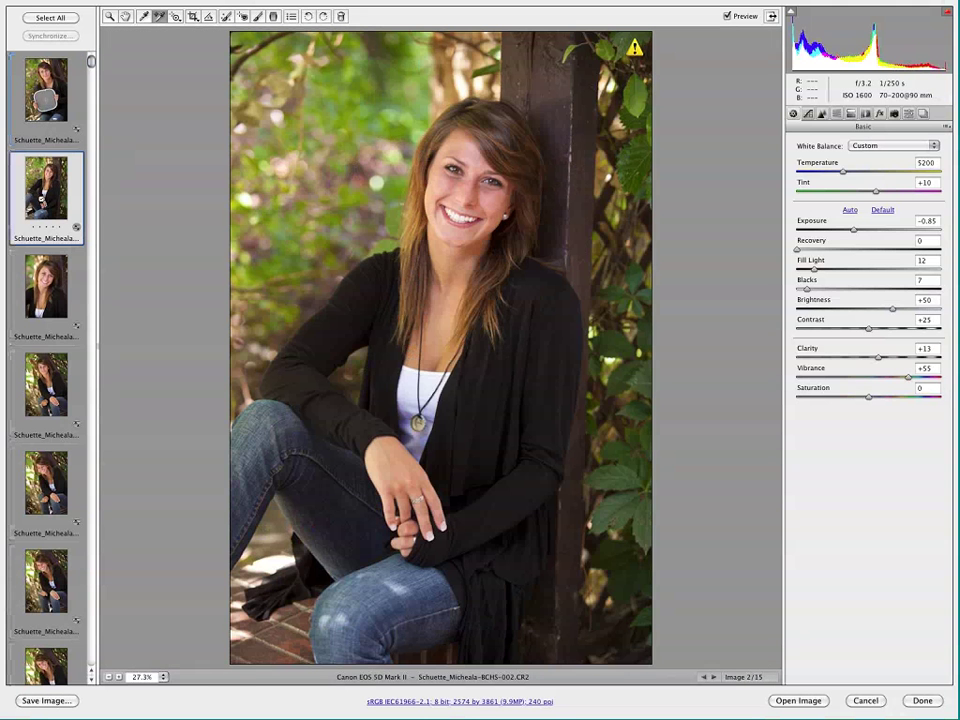
left_click(46, 286)
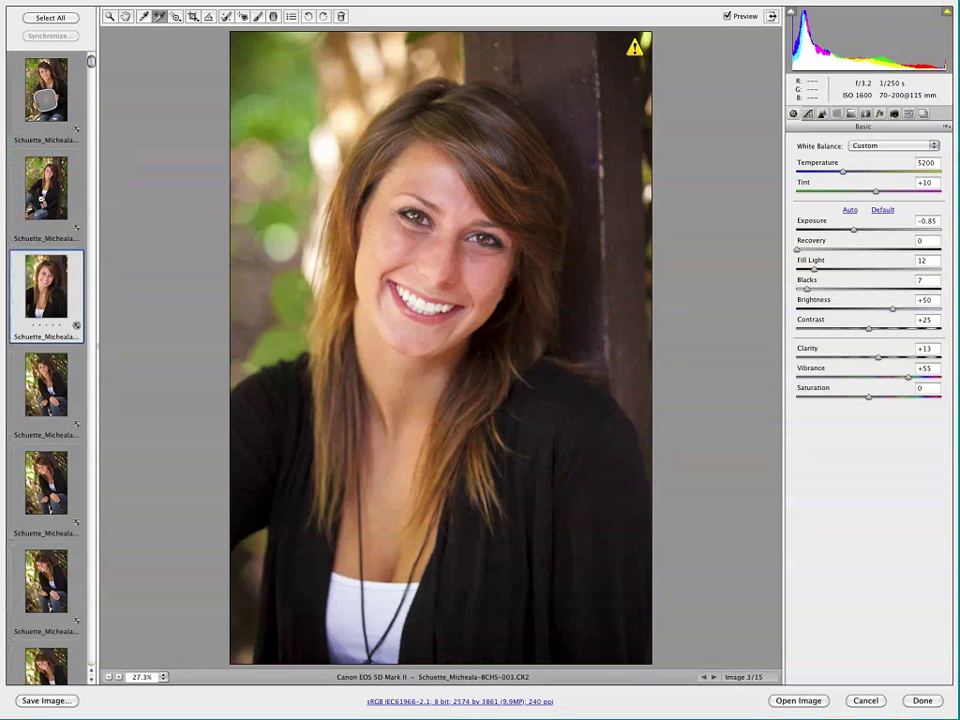
left_click(46, 384)
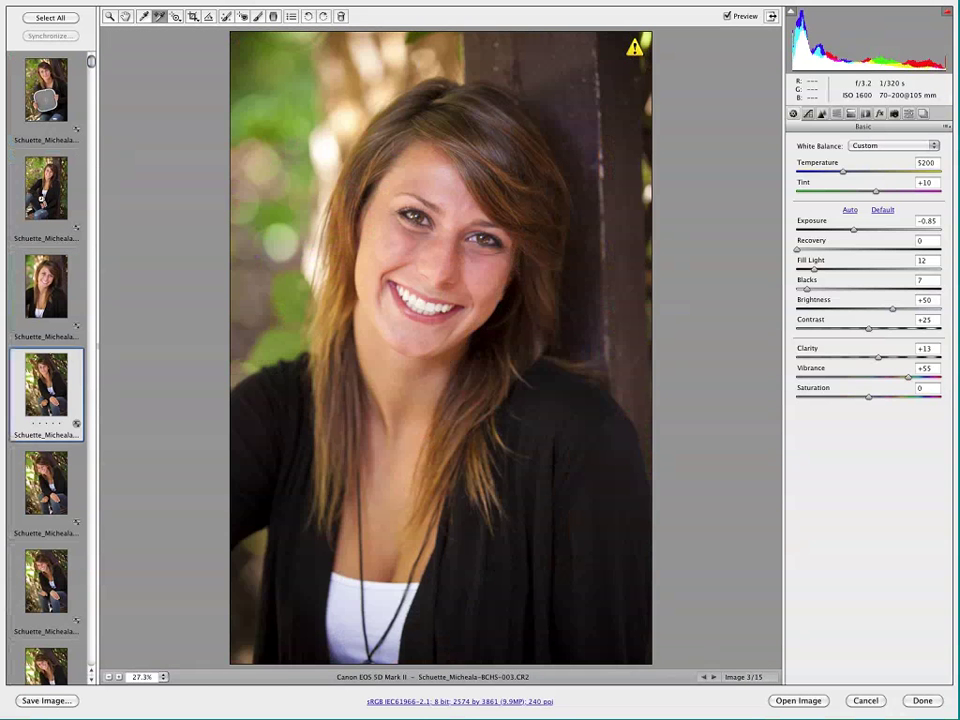
left_click(46, 482)
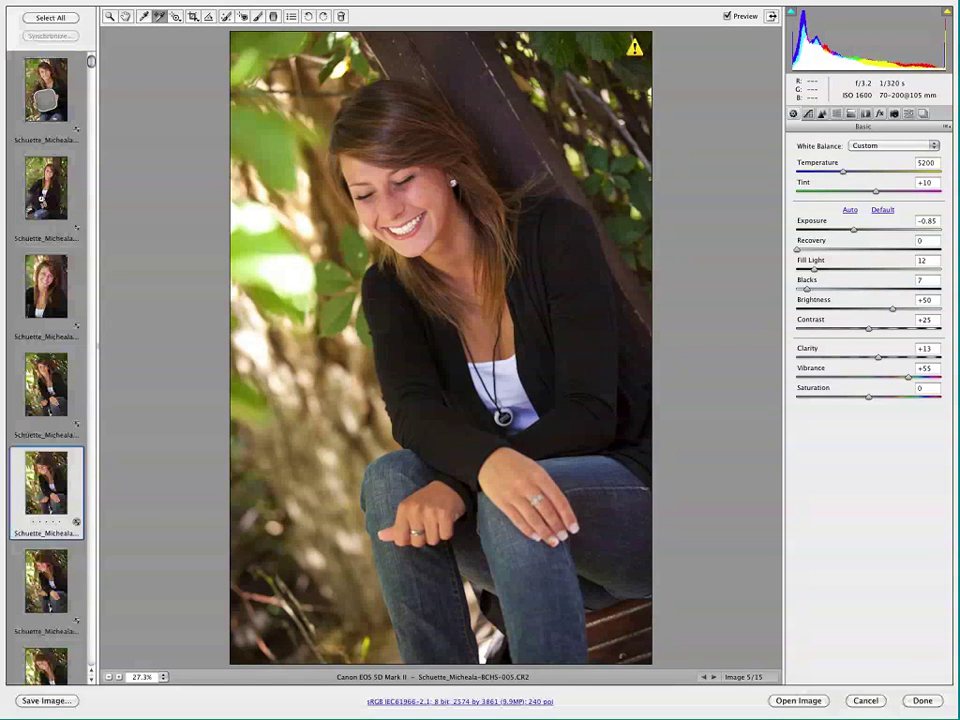
left_click(46, 580)
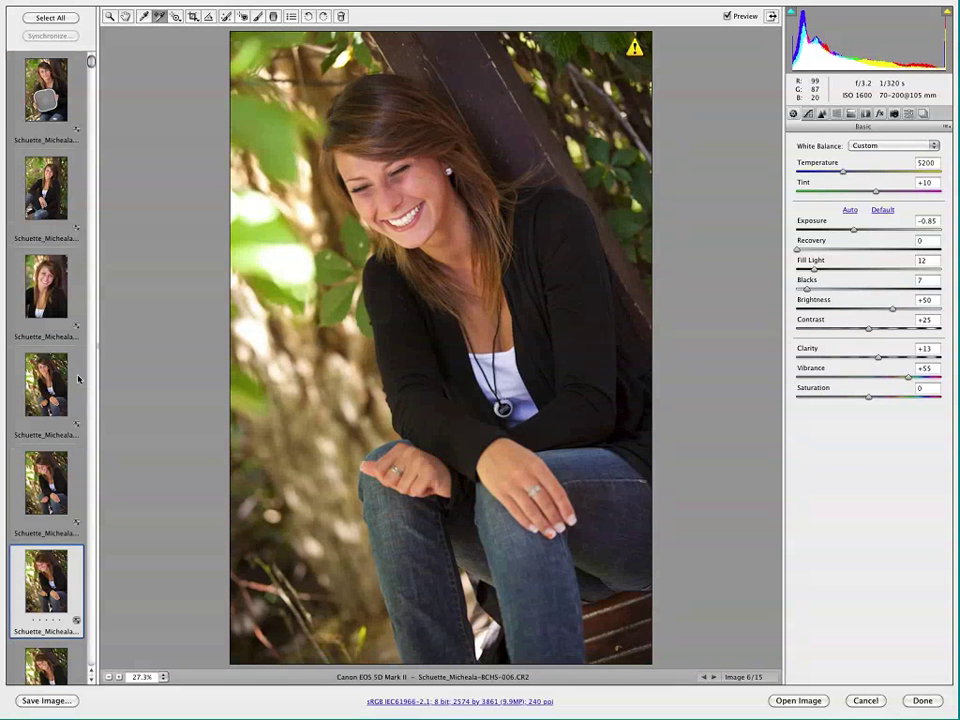
left_click(46, 665)
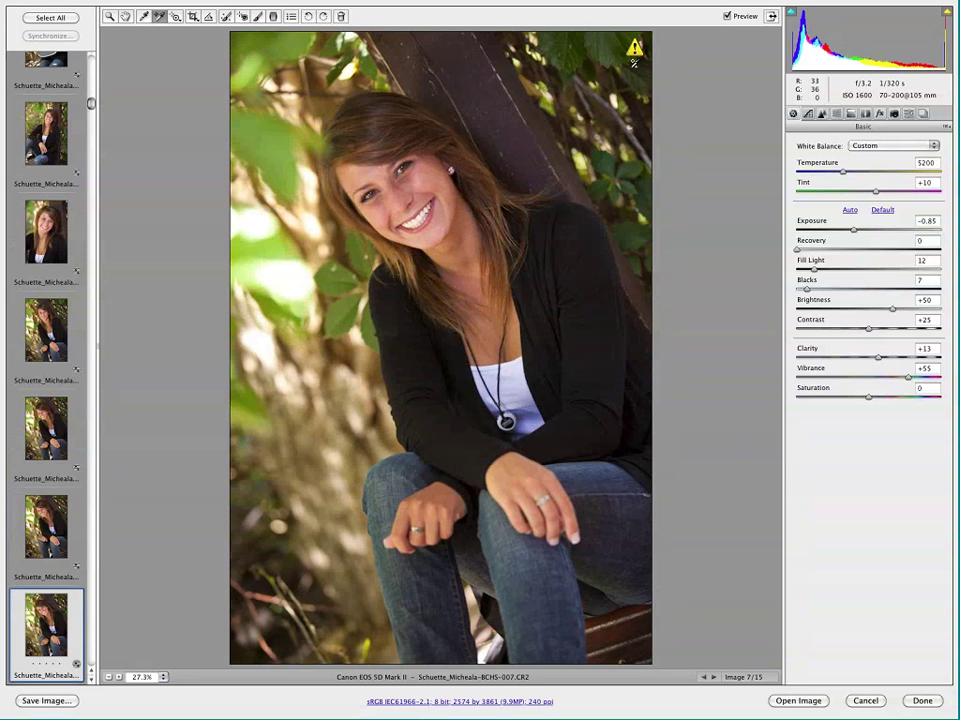
key("Down")
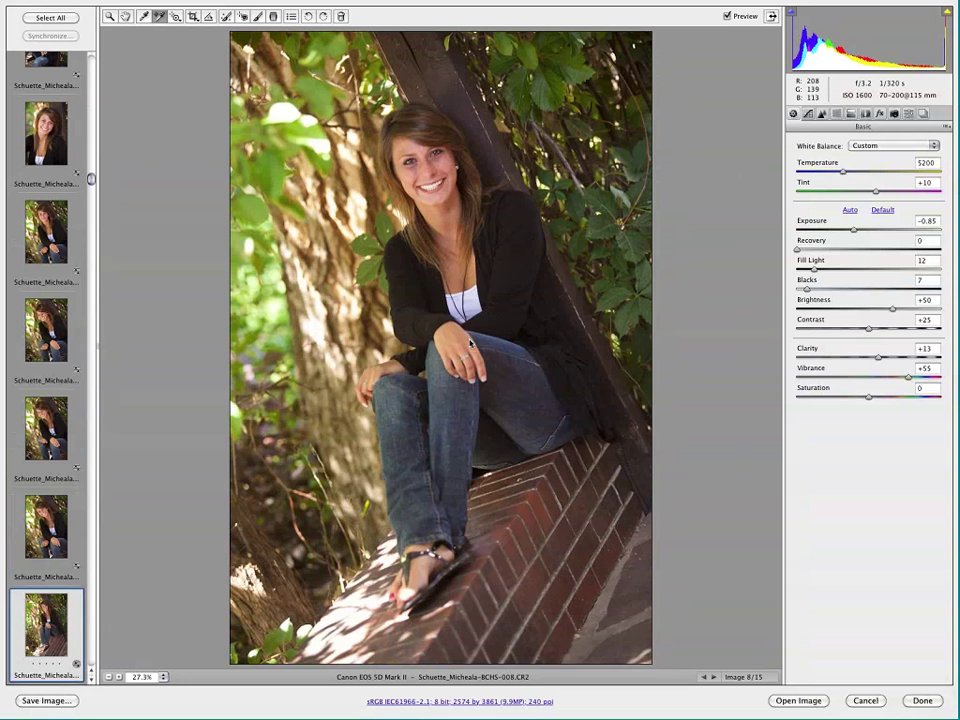
key("Down")
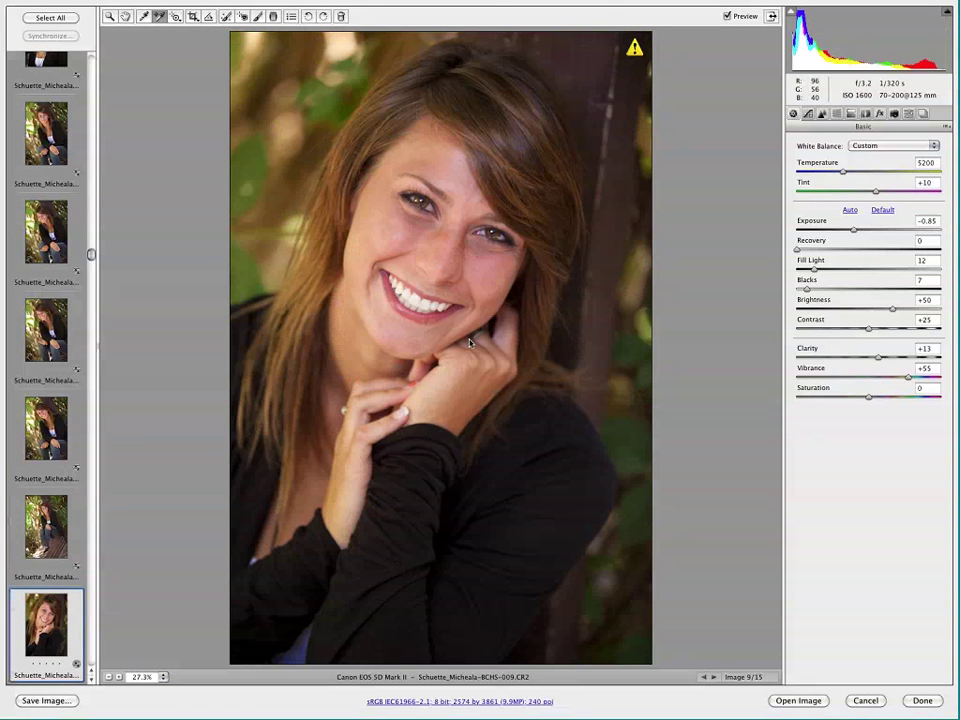
key("Down")
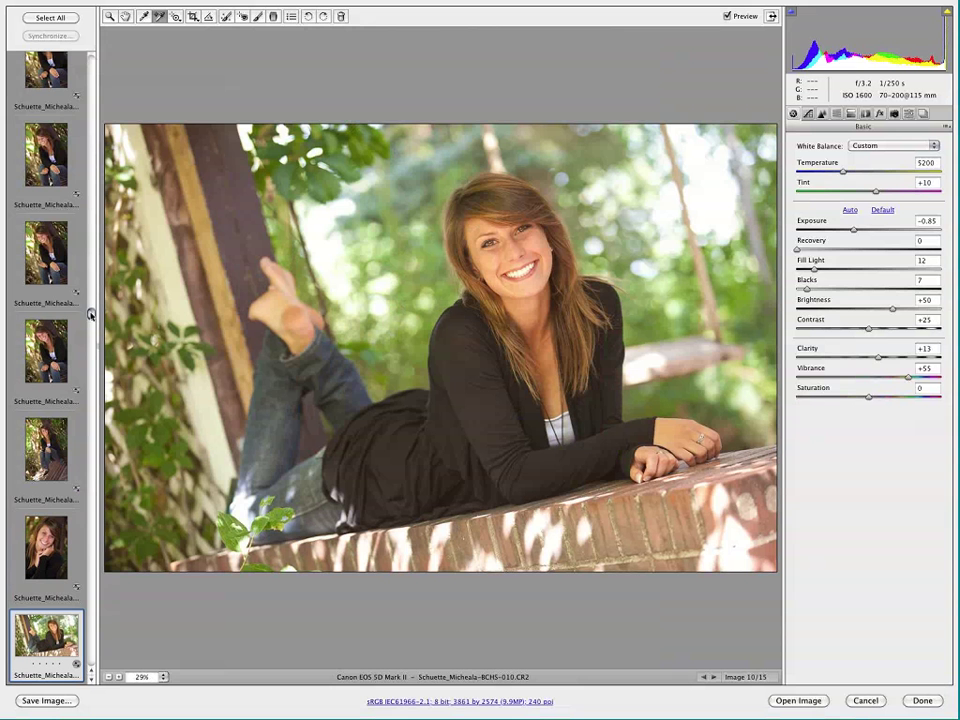
Step: Set the Temperature of the last six portraits, images 10 to 15, to 4850 together and save all Camera Raw changes
left_click_drag(90, 314, 90, 412)
left_click_drag(85, 470, 89, 655)
left_click(46, 625, "shift")
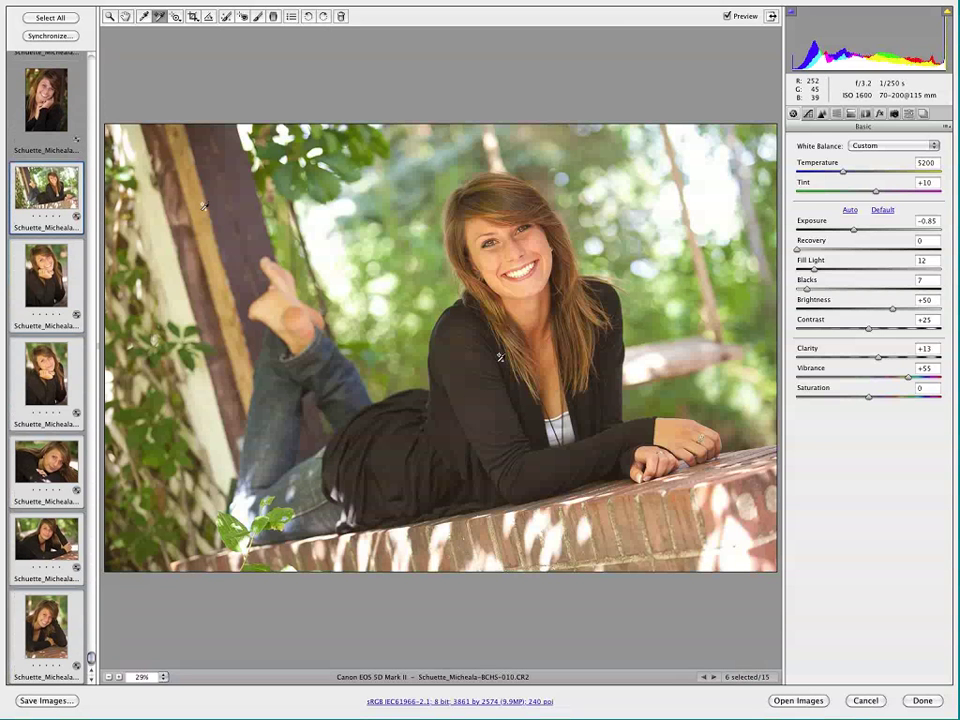
left_click_drag(843, 173, 840, 175)
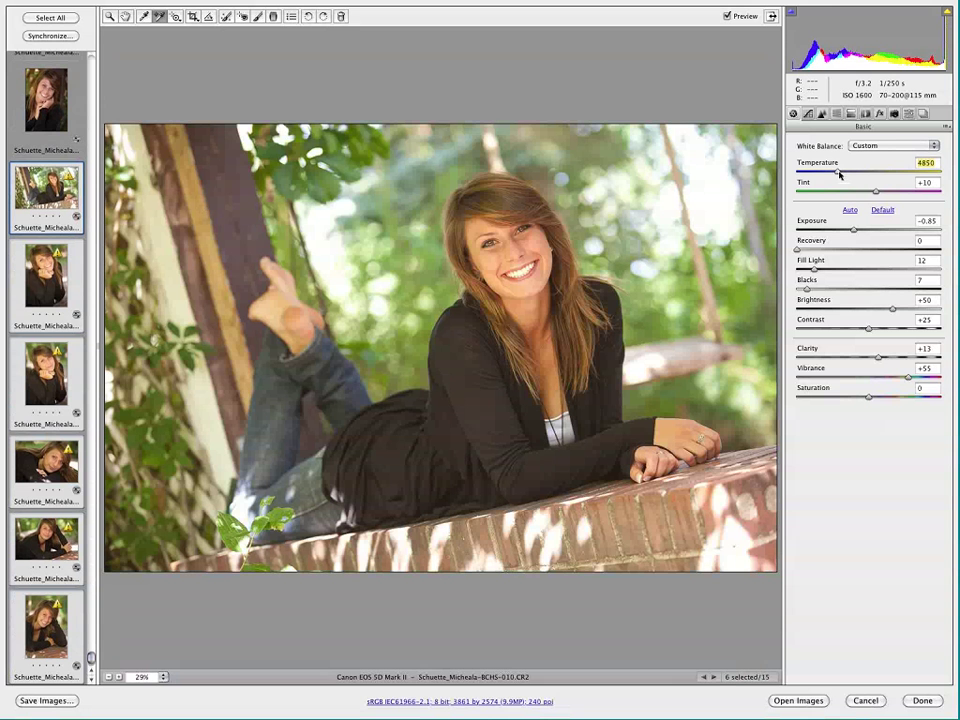
left_click_drag(840, 175, 838, 174)
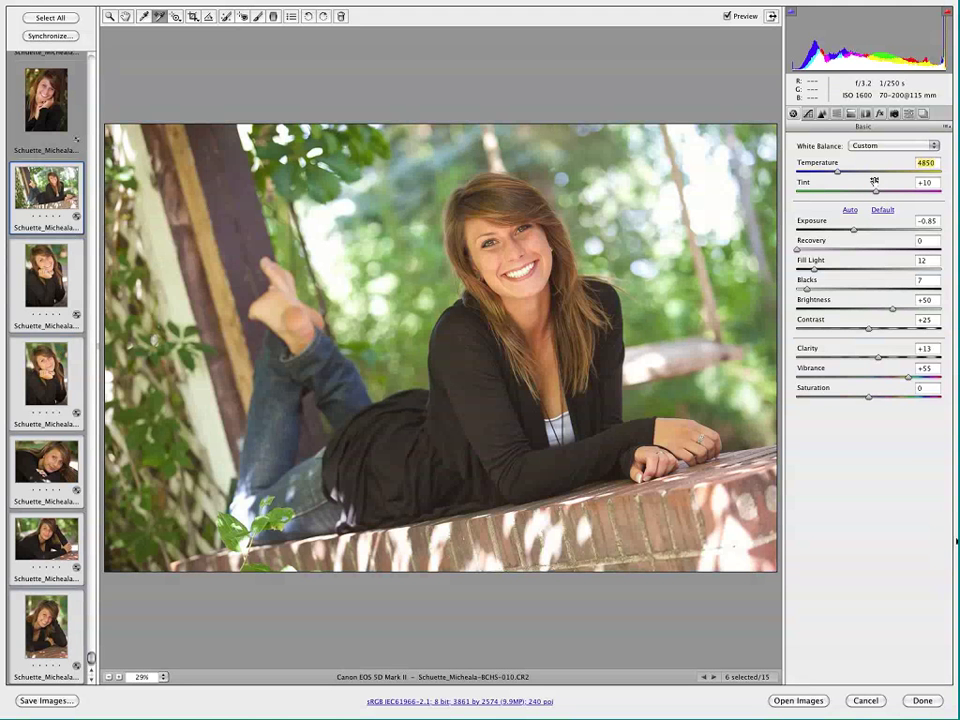
left_click(922, 700)
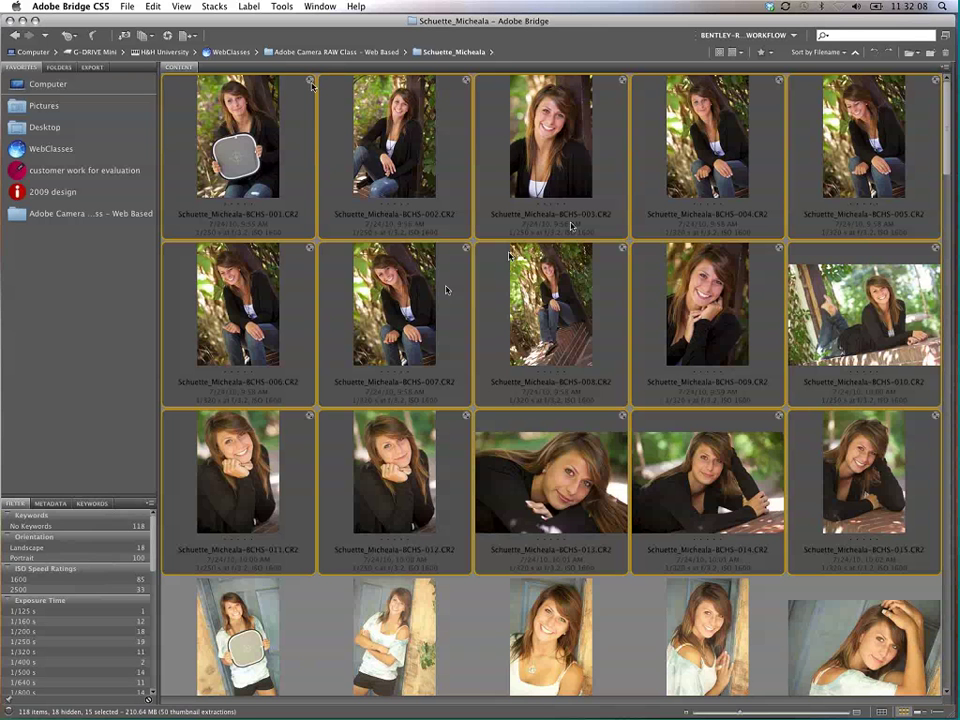
Step: Reveal the second portrait's raw file in Finder, sort the folder by name and show its contents as icons
right_click(404, 113)
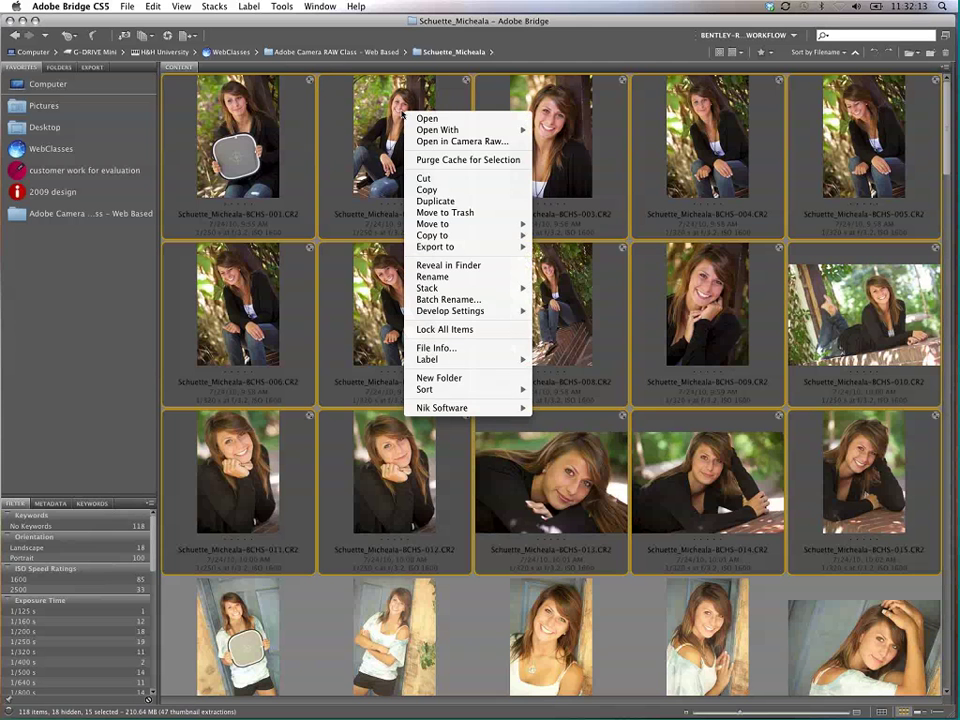
left_click(481, 264)
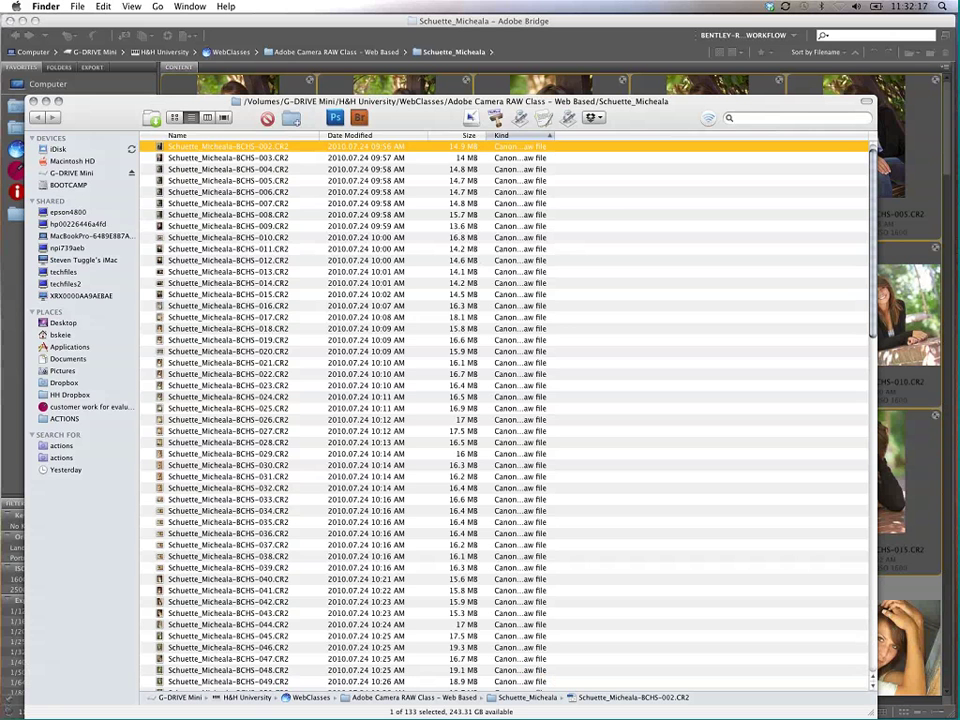
left_click_drag(597, 103, 762, 87)
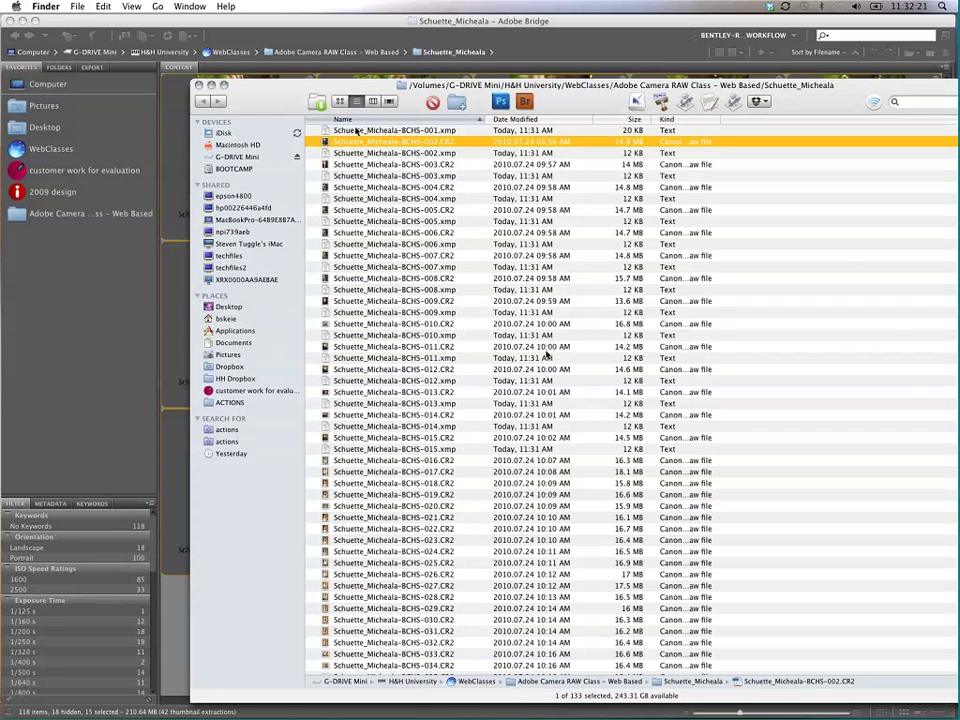
key("super+1")
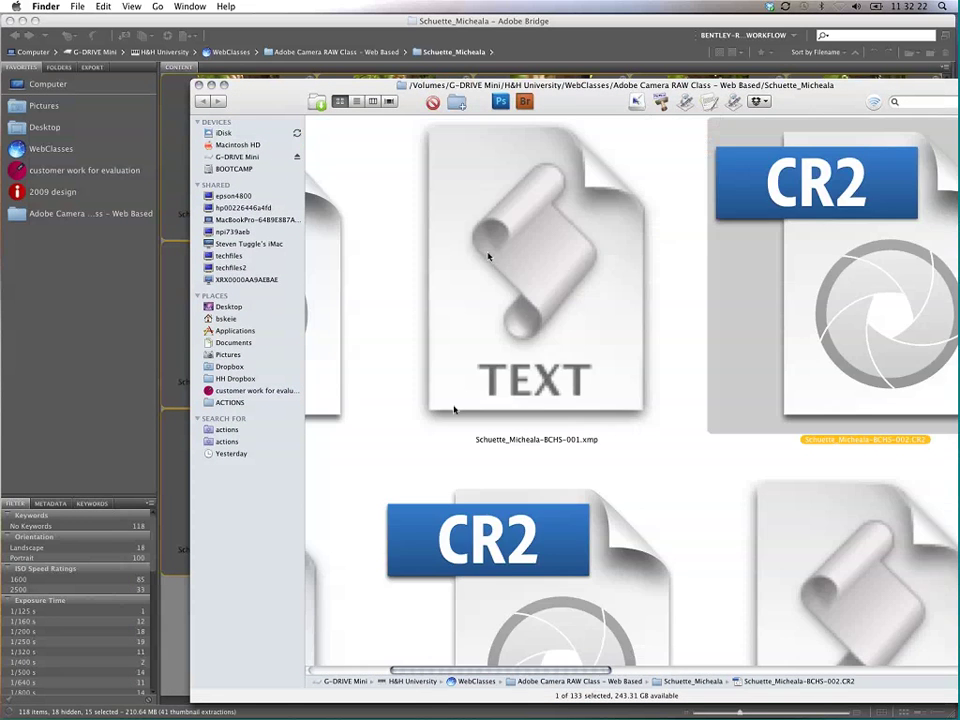
Step: Bring the Finder window of the shoot folder back to the front and shrink its icons into a small grid
left_click(705, 713)
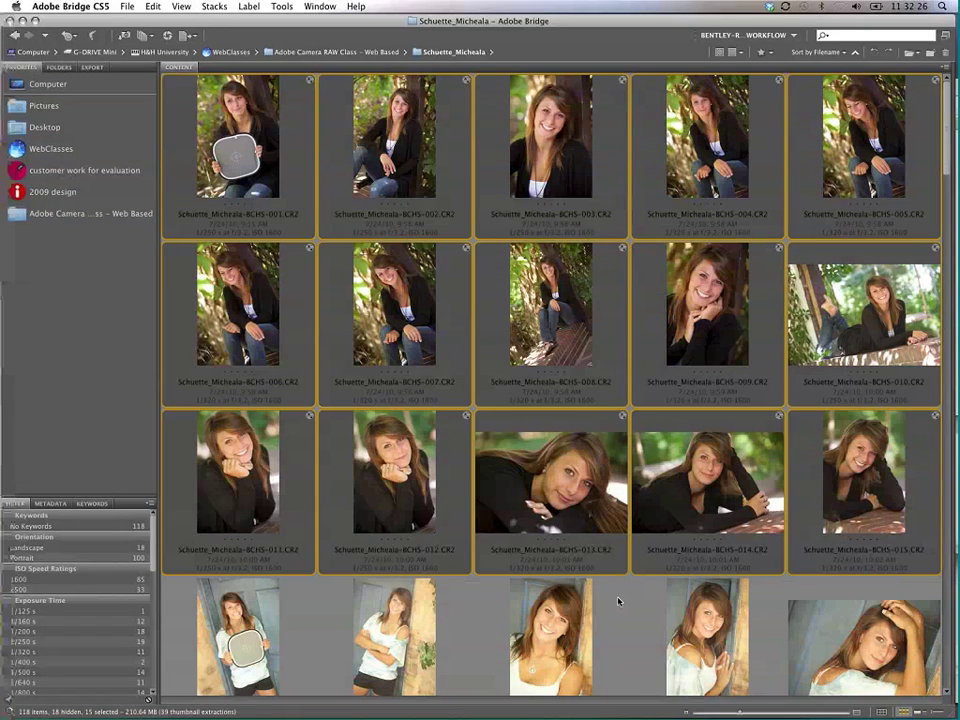
key("F9")
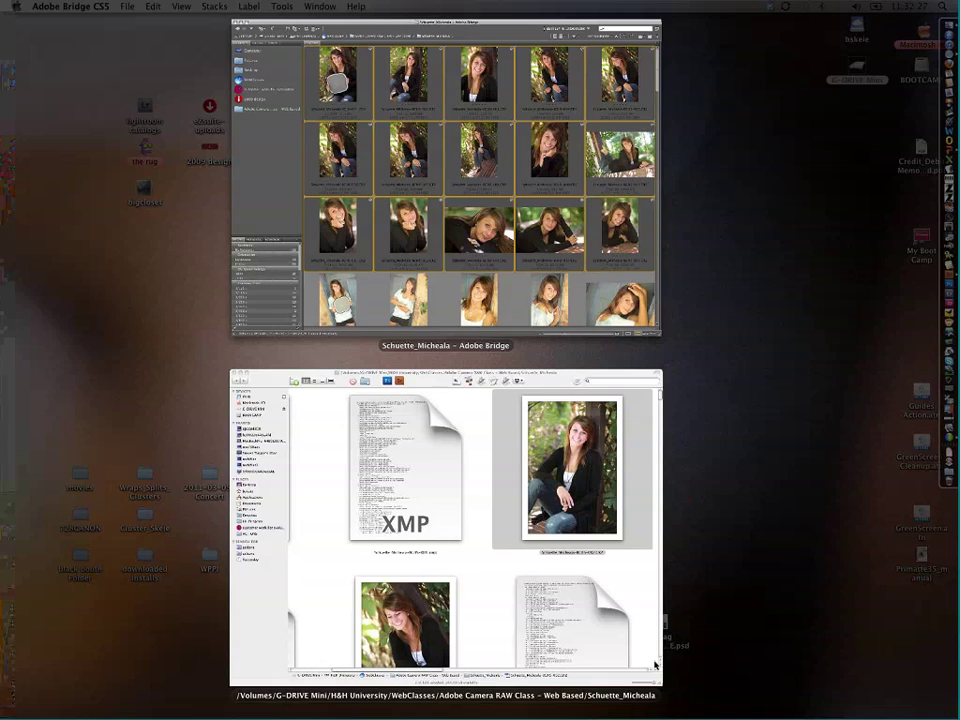
left_click(655, 665)
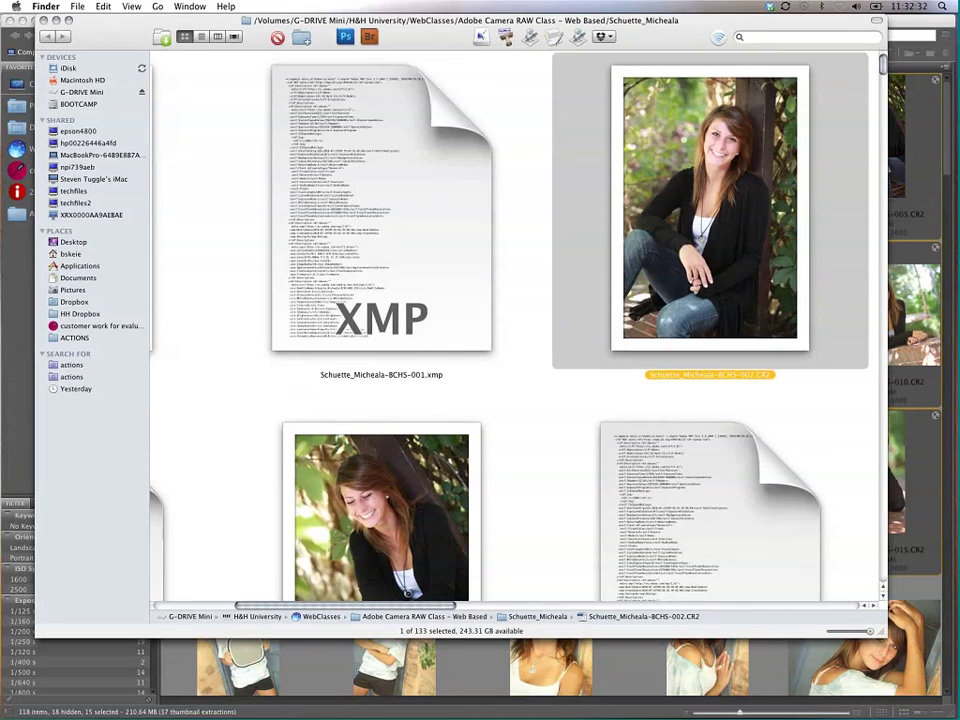
left_click_drag(872, 633, 840, 632)
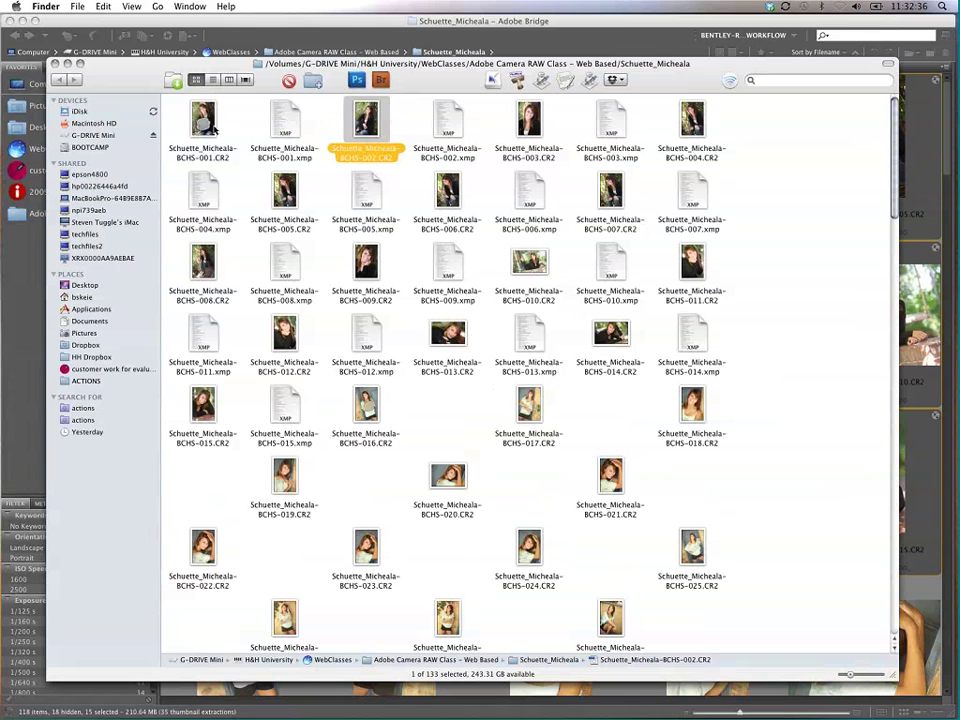
Step: Highlight the gray-card portrait's CR2 file and its XMP sidecar in the folder, and return to Adobe Bridge
left_click(205, 122)
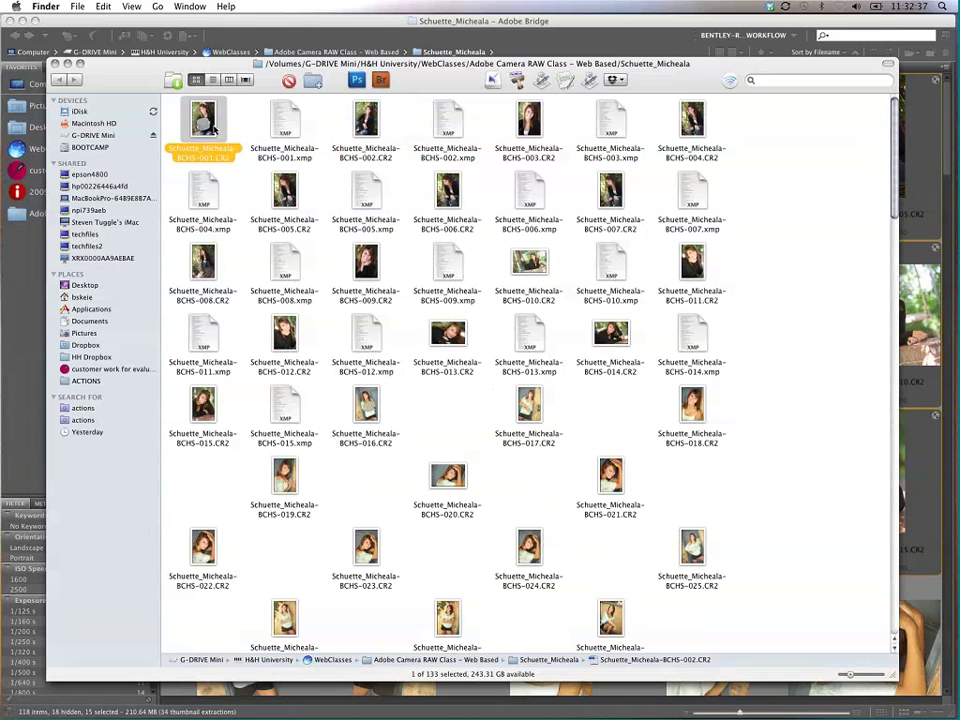
left_click(296, 130)
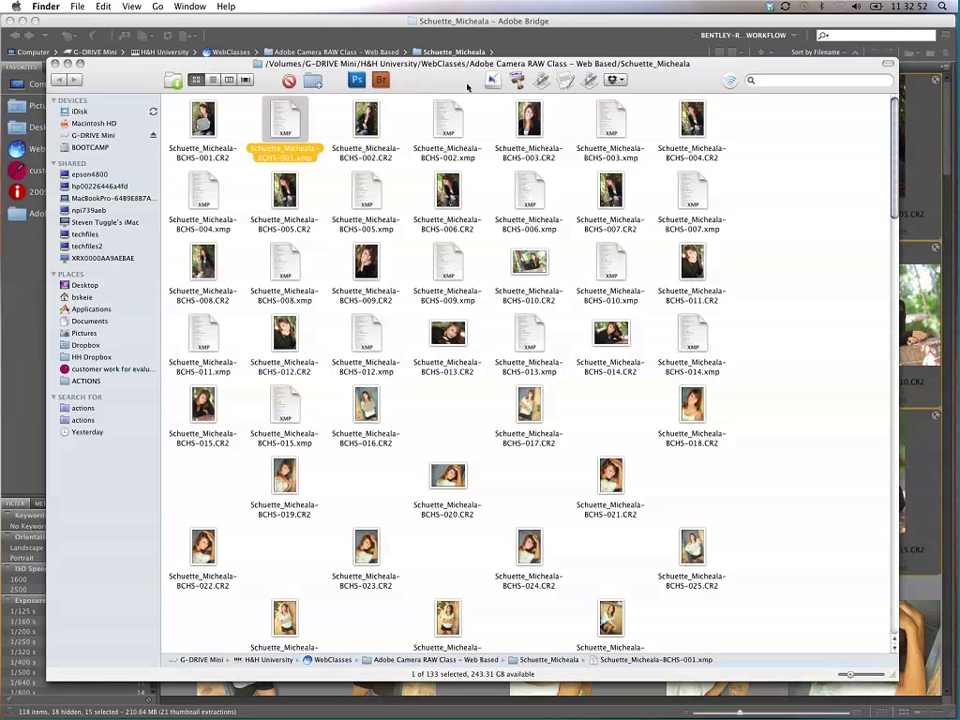
left_click_drag(436, 71, 501, 291)
left_click(563, 176)
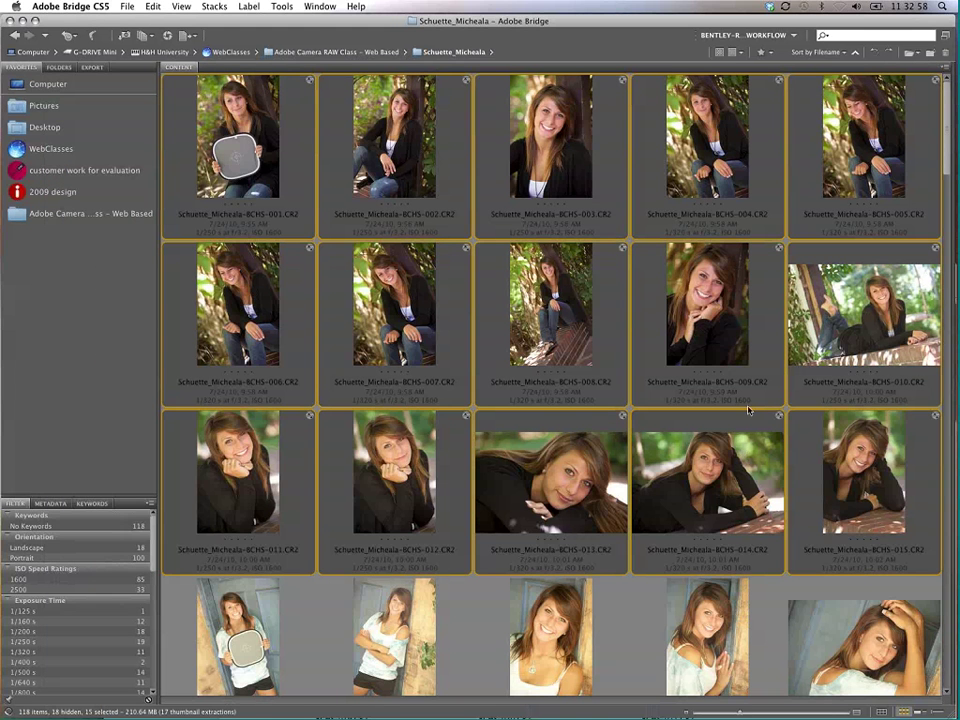
Step: Reopen only the gray-card portrait in Camera Raw, set its Exposure to -4.00 and save the change
left_click(287, 149)
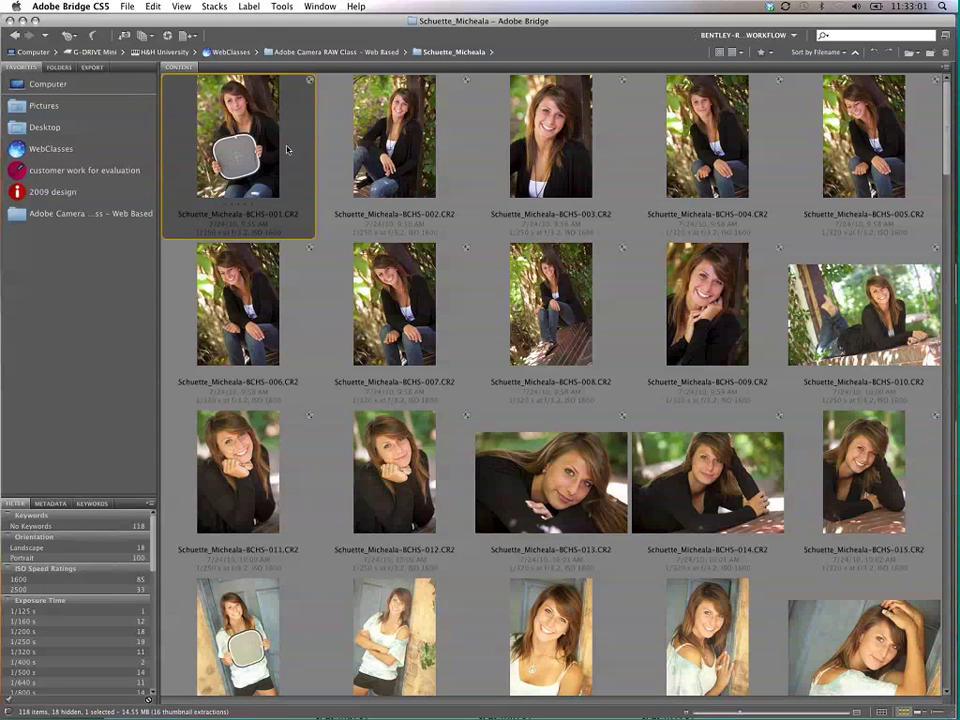
key("super+r")
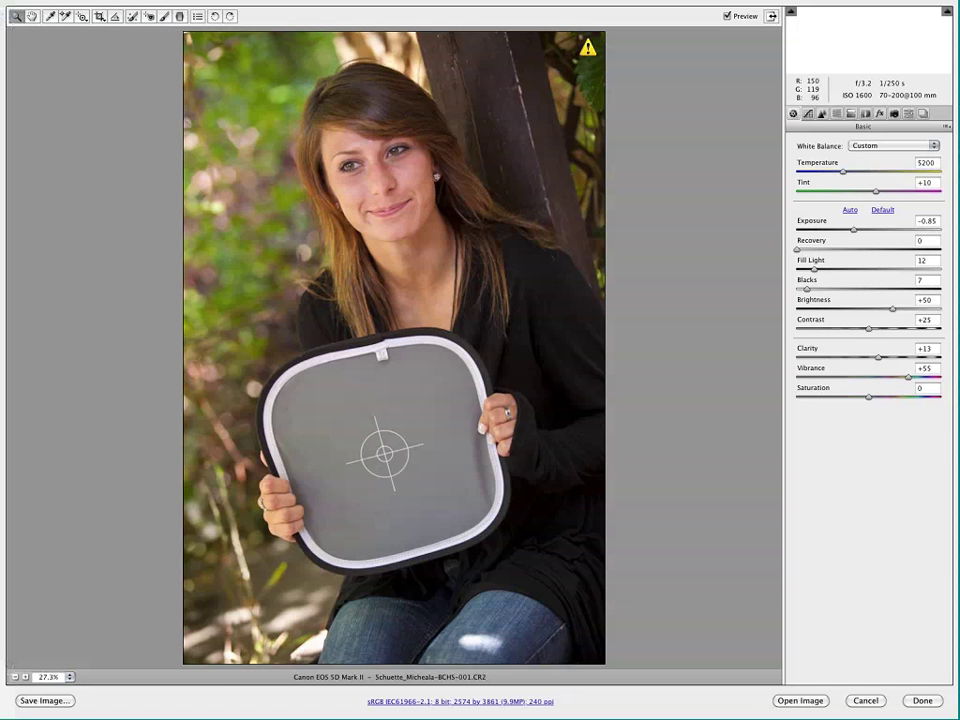
left_click_drag(812, 231, 797, 231)
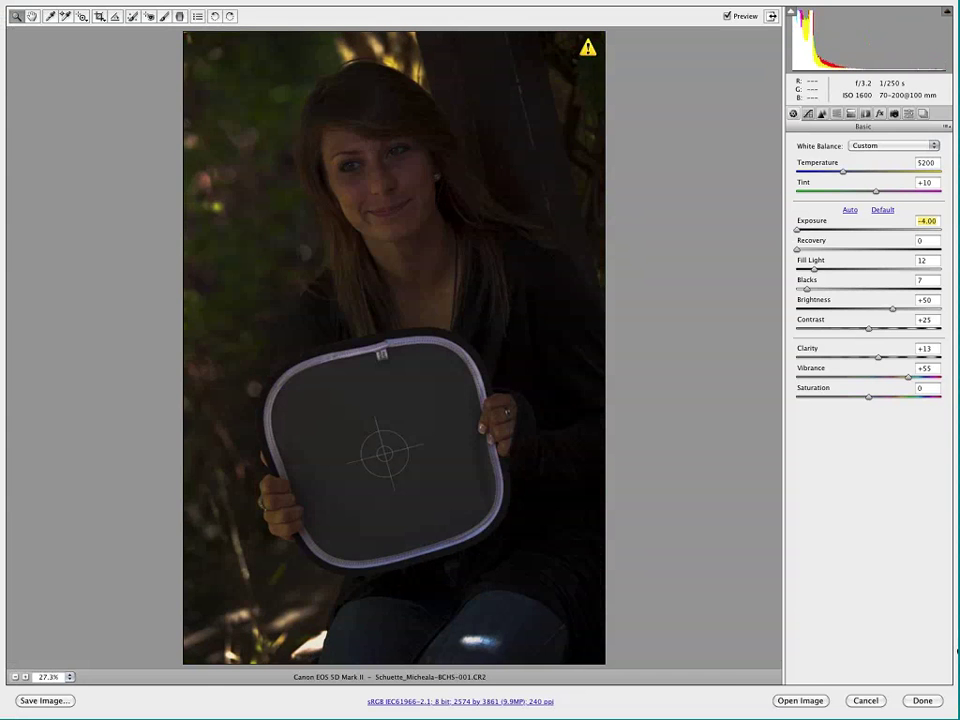
key("Escape")
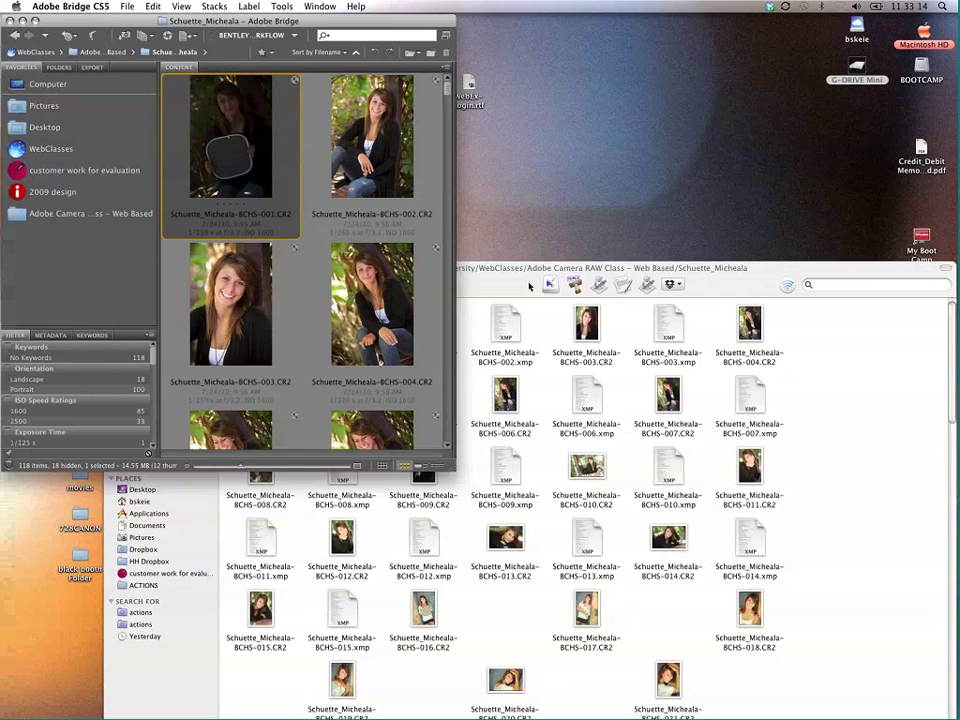
Step: Bring the shoot folder to the front in Finder and move the gray-card portrait's XMP sidecar to the Trash, checking the Trash contents
left_click(530, 287)
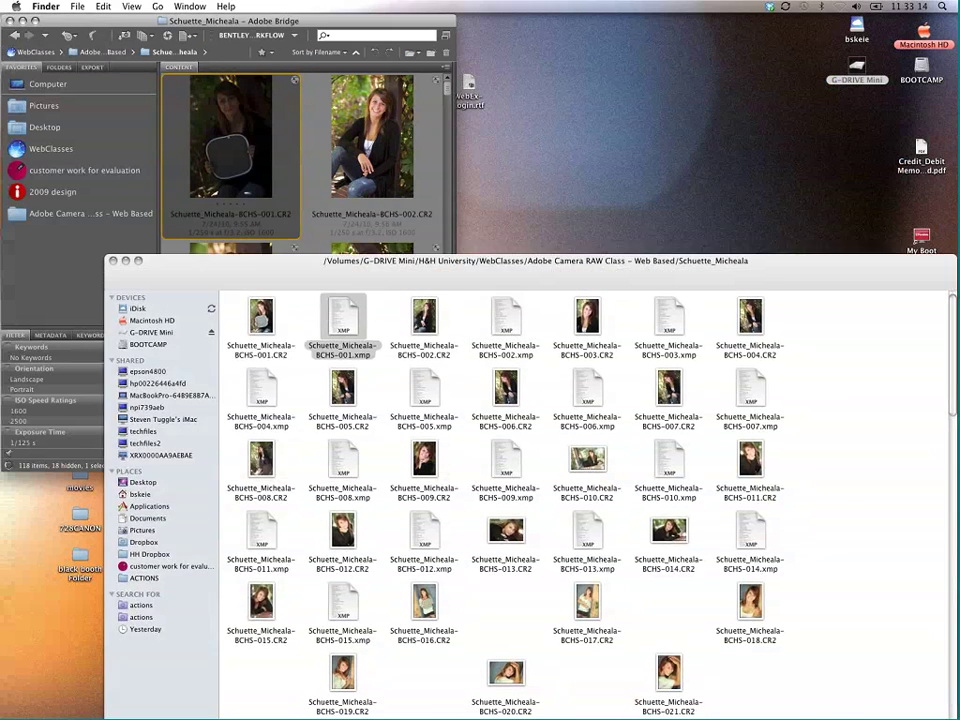
left_click_drag(530, 287, 604, 210)
left_click(416, 252)
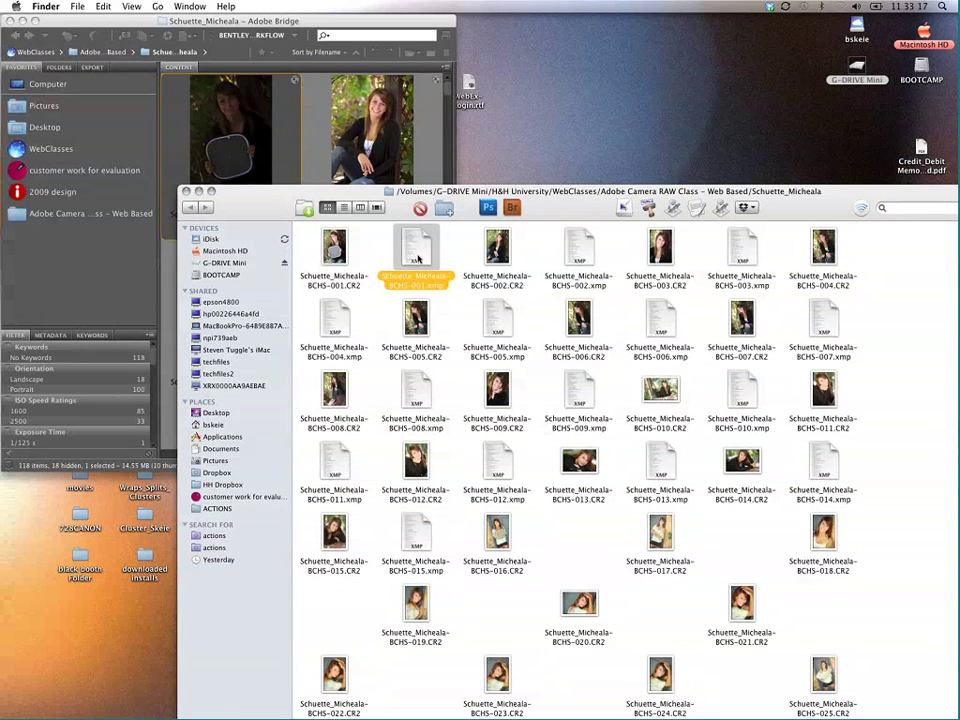
left_click(345, 251)
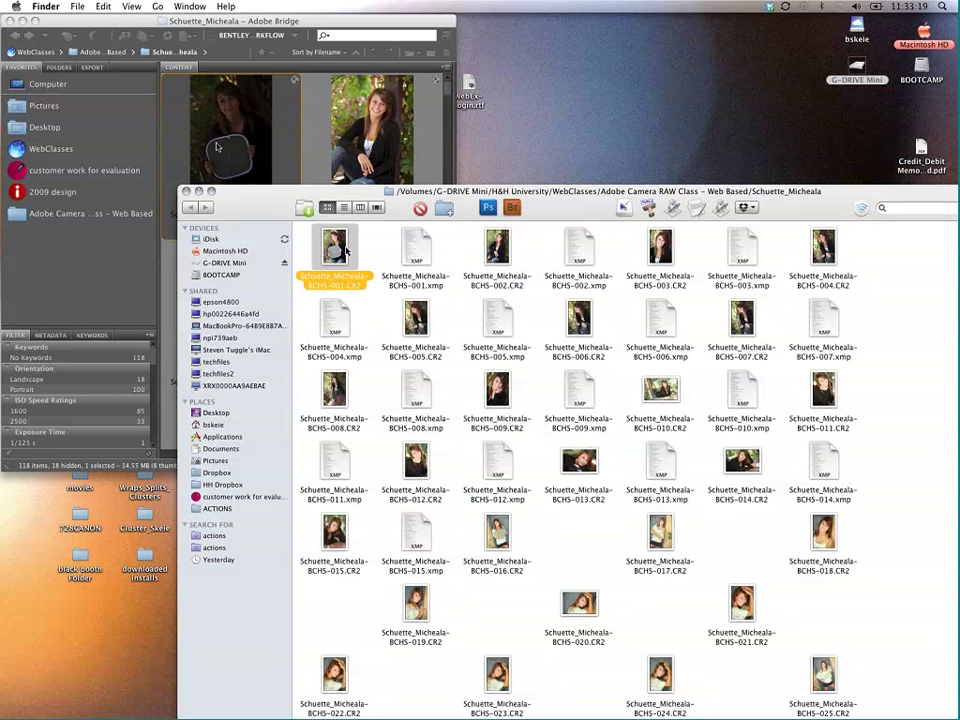
left_click(416, 250)
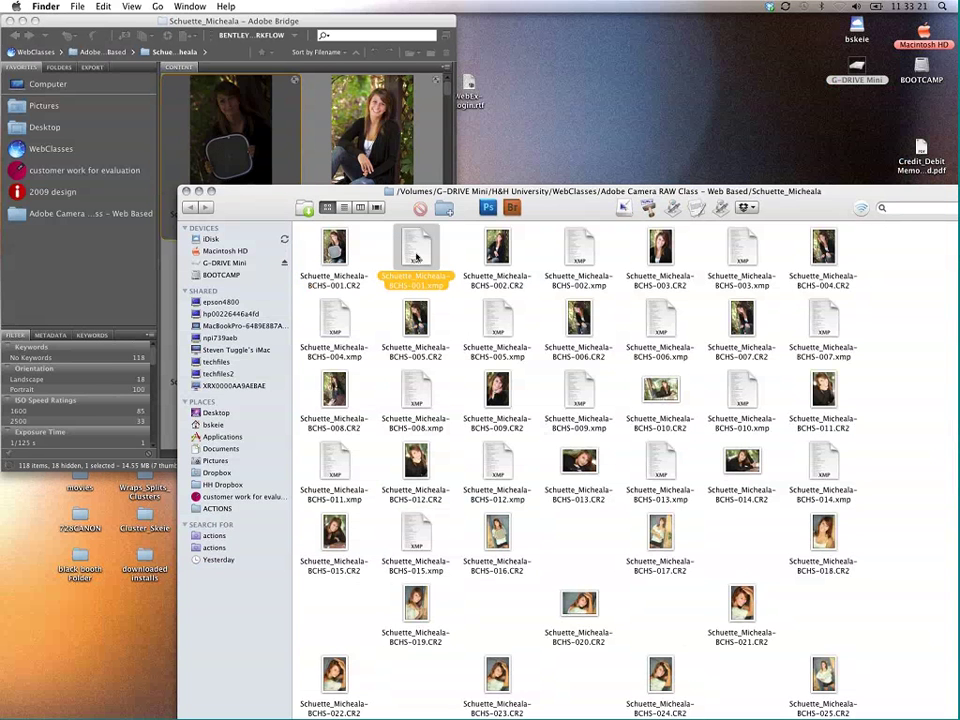
key("super+BackSpace")
left_click(281, 117)
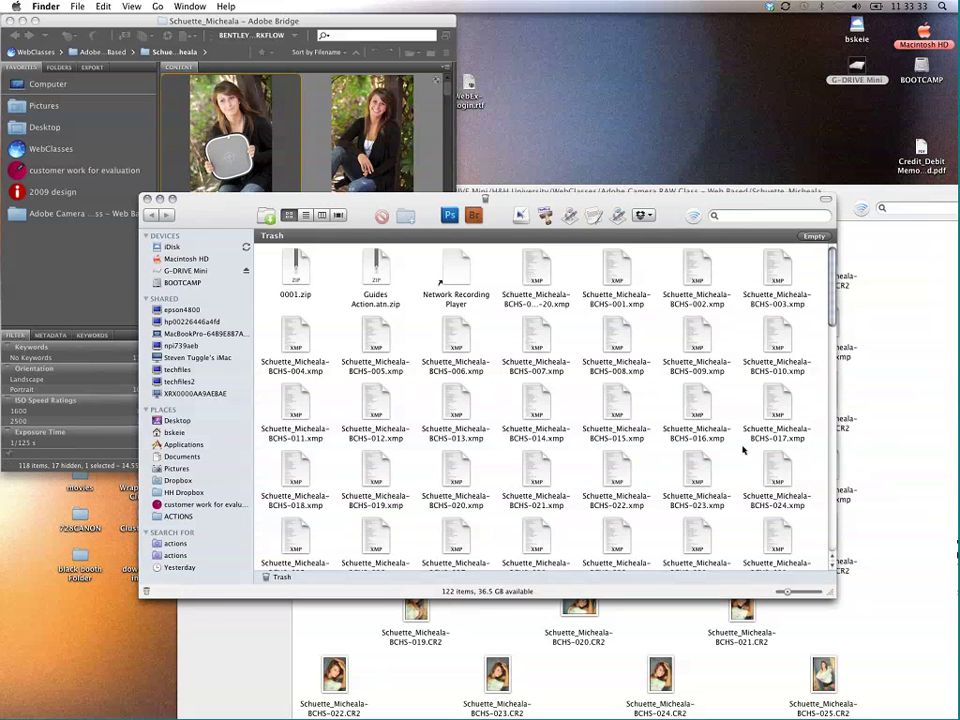
left_click(148, 199)
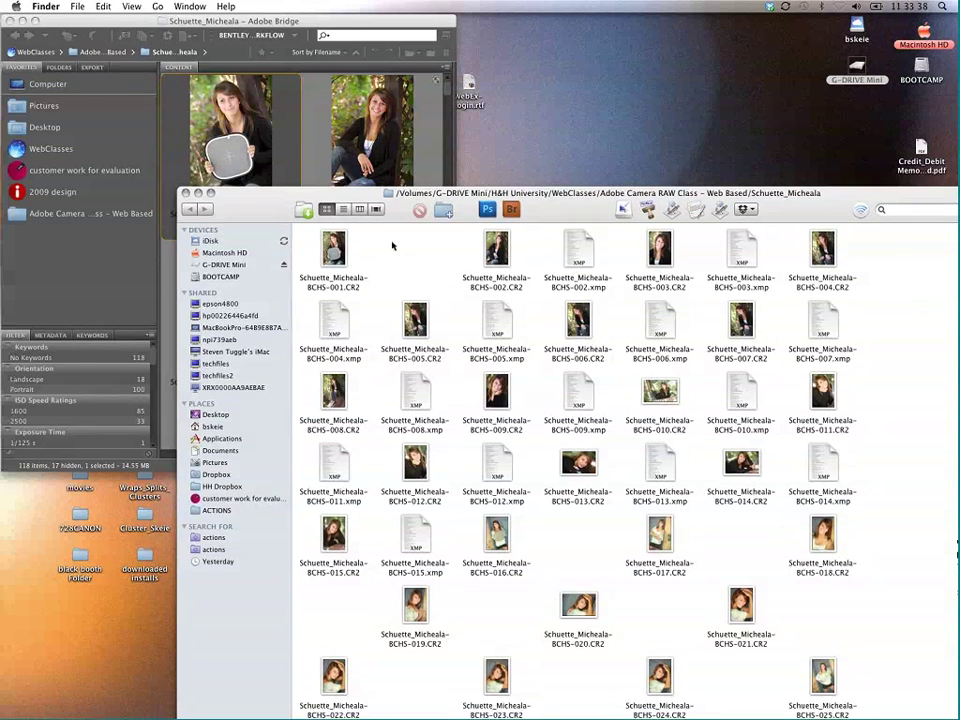
Step: Return to Adobe Bridge, reopen the gray-card portrait in Camera Raw, sample its white balance, set Exposure to -3.65 and save the changes
left_click_drag(413, 192, 435, 247)
left_click(187, 120)
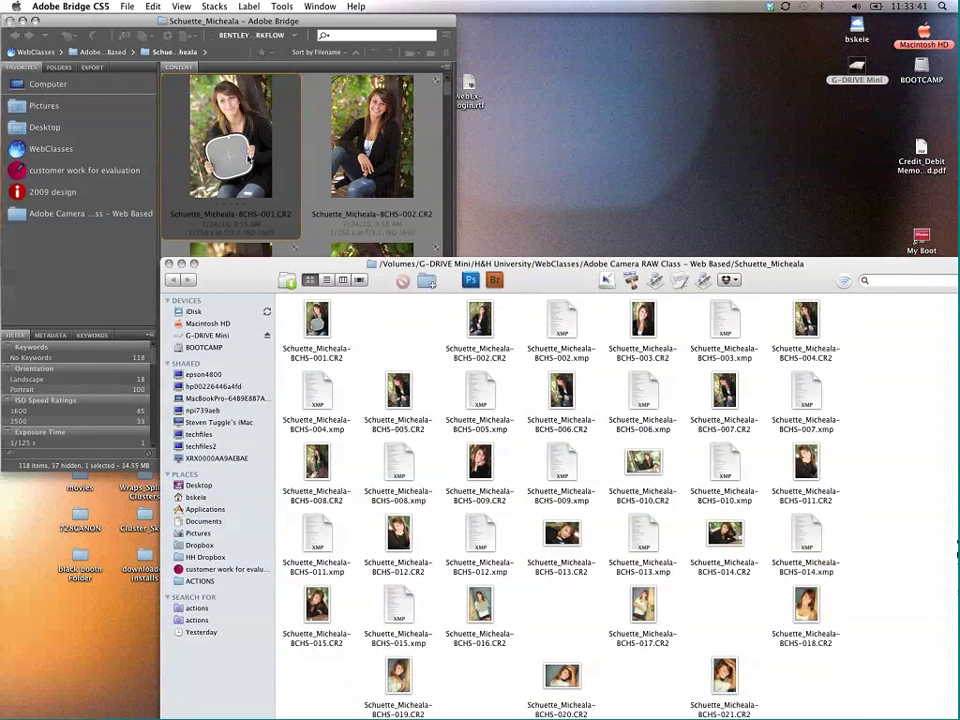
double_click(280, 178)
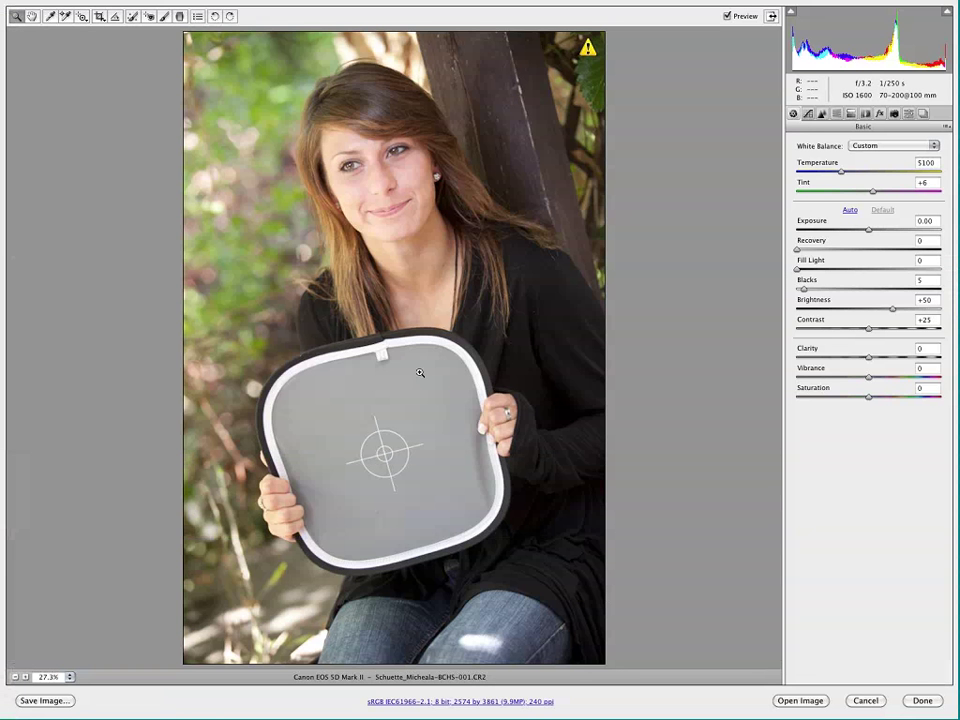
left_click(50, 17)
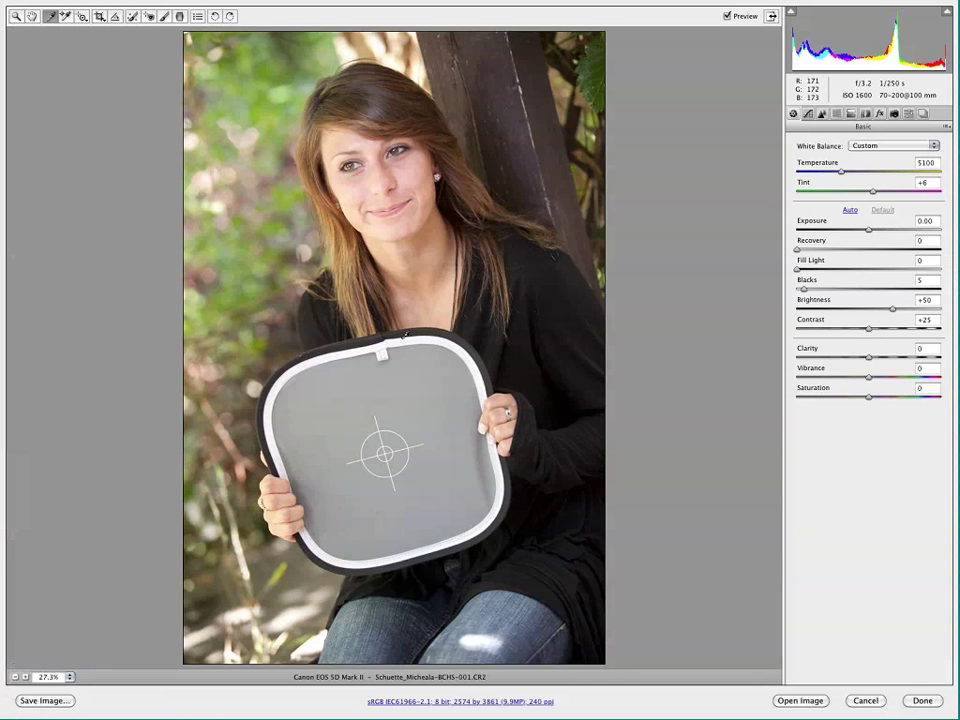
left_click_drag(868, 230, 803, 230)
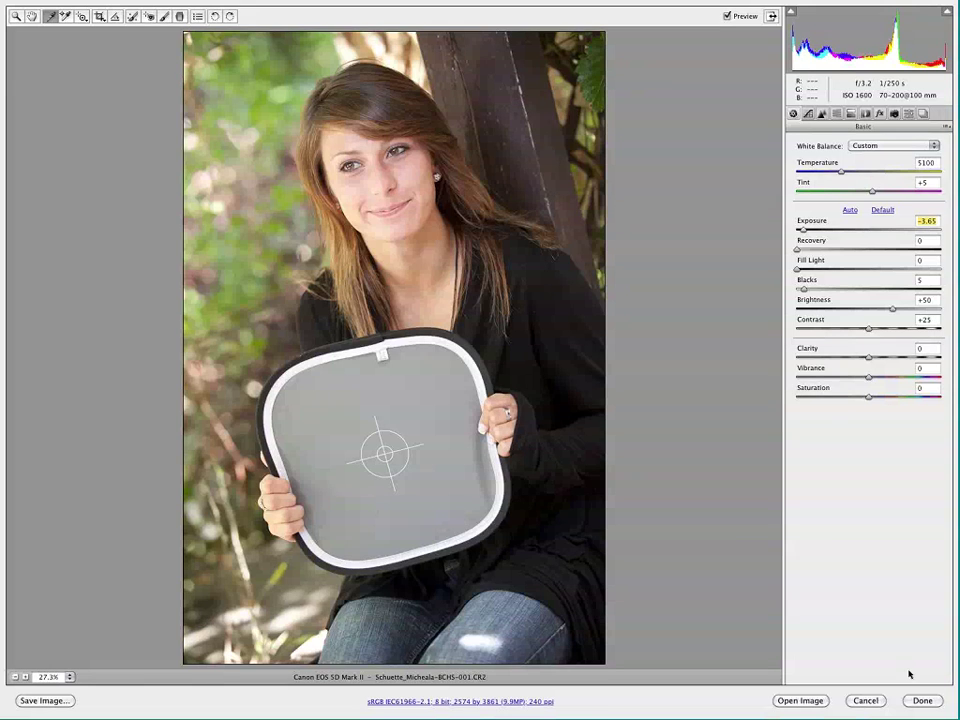
key("Return")
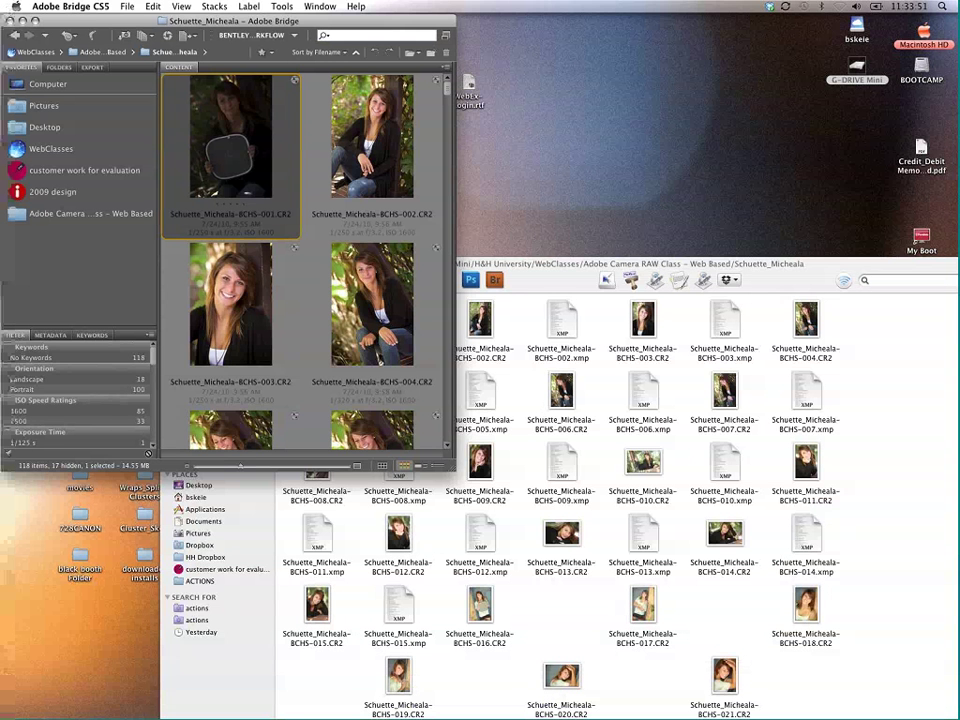
Step: Copy the gray-card portrait's new XMP sidecar from the shoot folder to the desktop and return to Adobe Bridge
left_click(389, 333)
left_click_drag(398, 322, 590, 166)
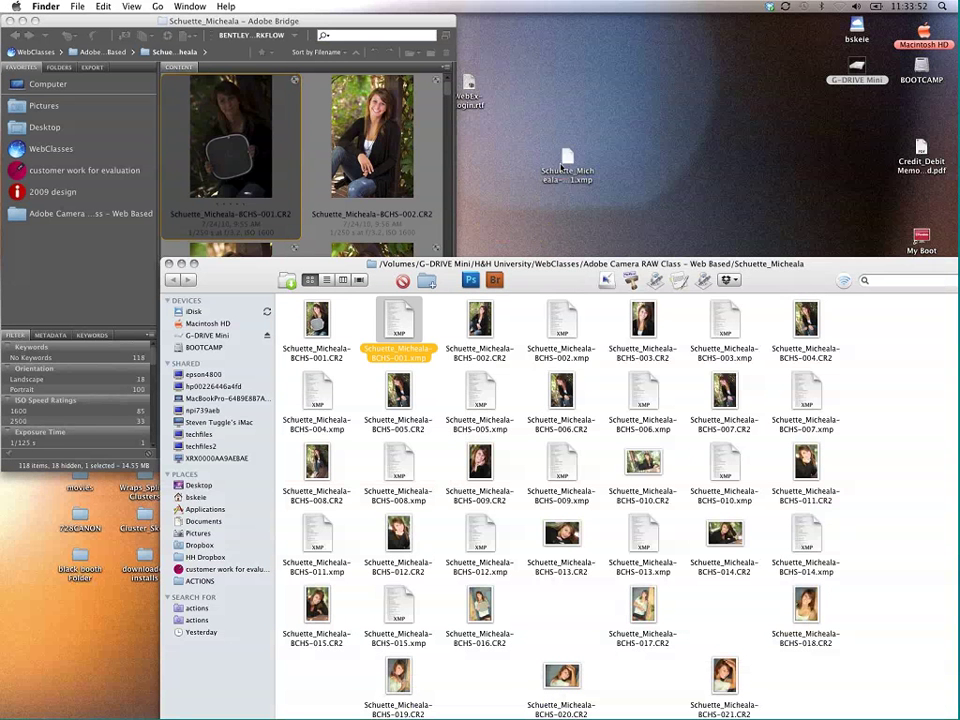
left_click(240, 148)
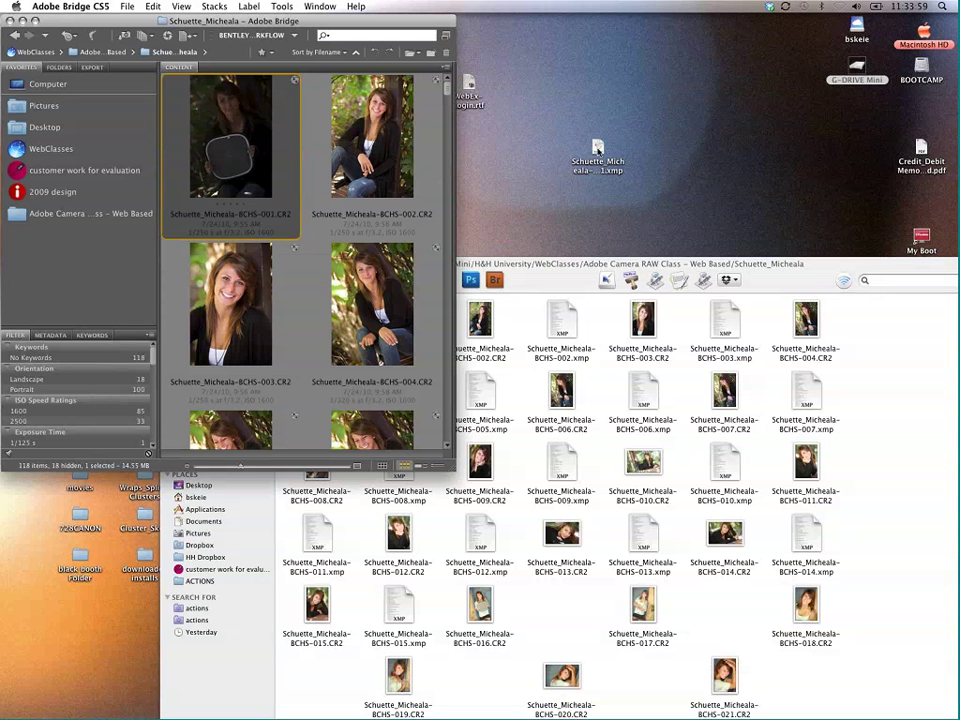
Step: Copy the desktop XMP into the shoot folder, replacing the existing sidecar, and move the overlapping BCHS-002 sidecar beside the gray-card portrait
left_click_drag(600, 152, 380, 60)
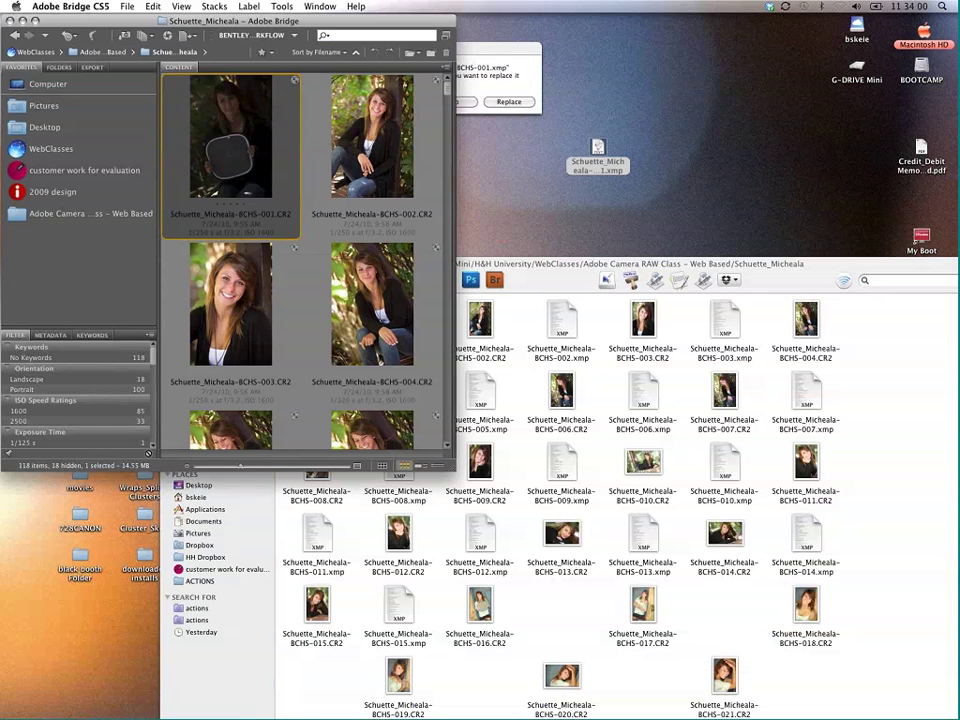
left_click(509, 101)
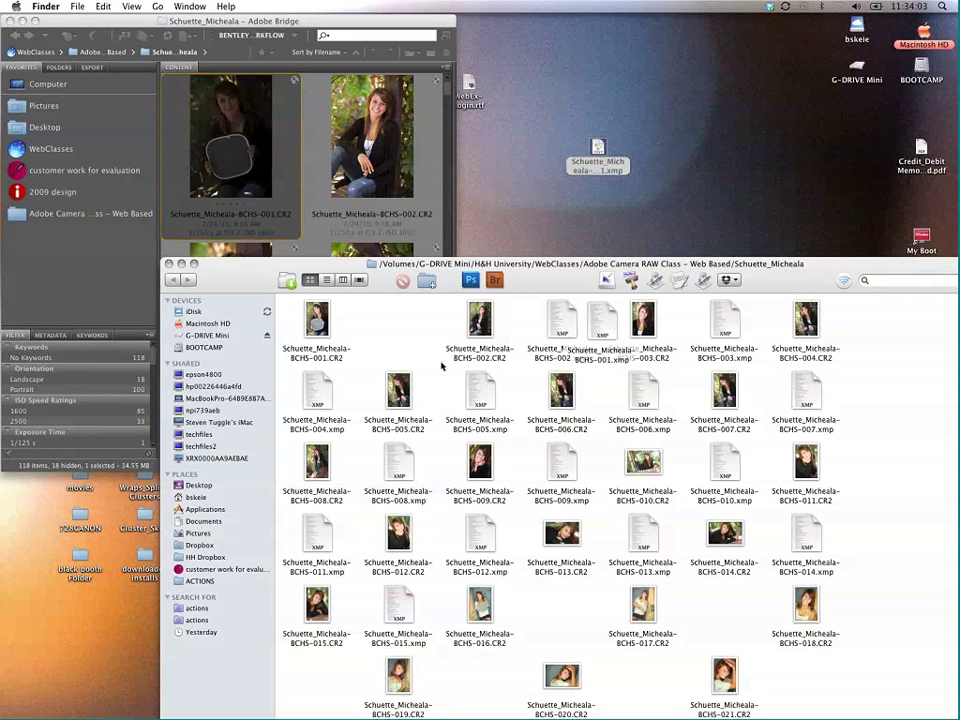
left_click_drag(555, 335, 392, 330)
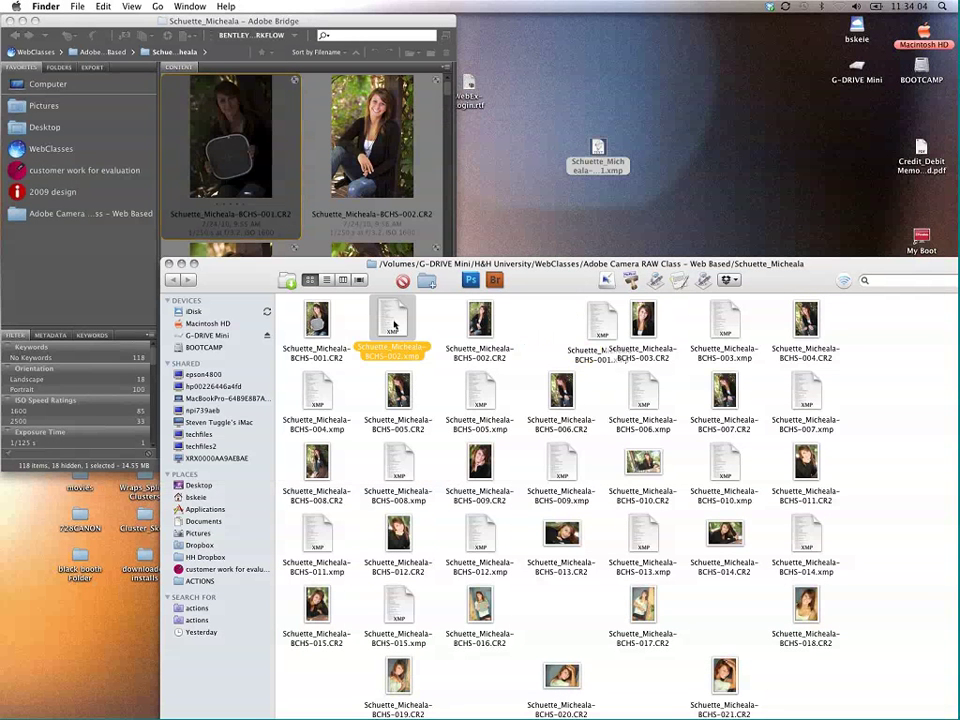
Step: Delete the gray-card portrait's sidecar from the shoot folder, check its Bridge thumbnail, and restore the sidecar from the desktop copy
left_click_drag(606, 338, 587, 330)
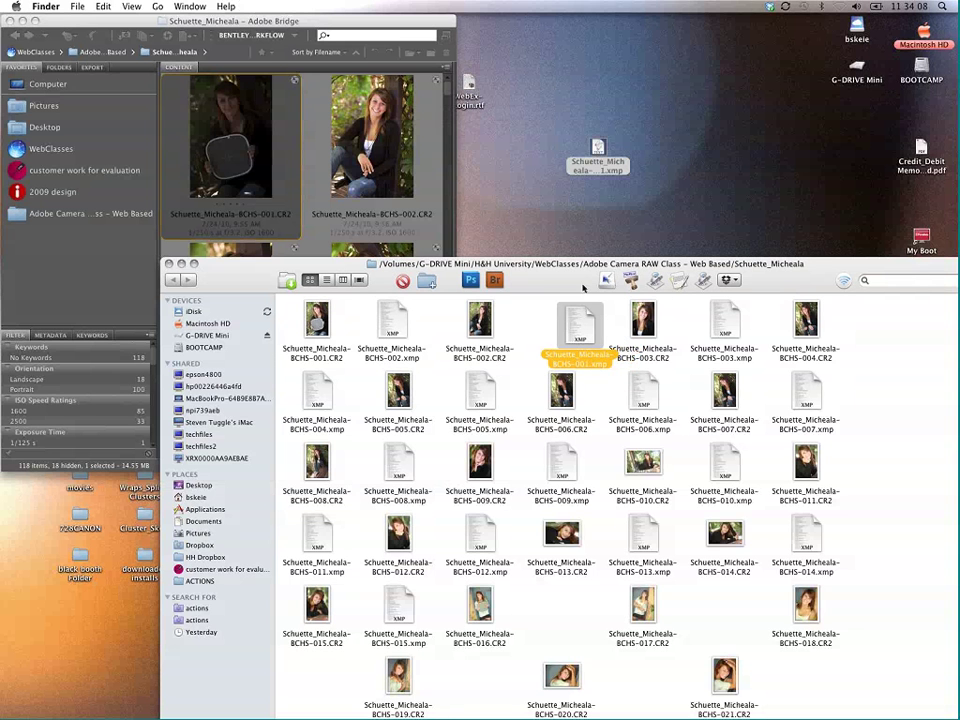
left_click(404, 282)
left_click(245, 150)
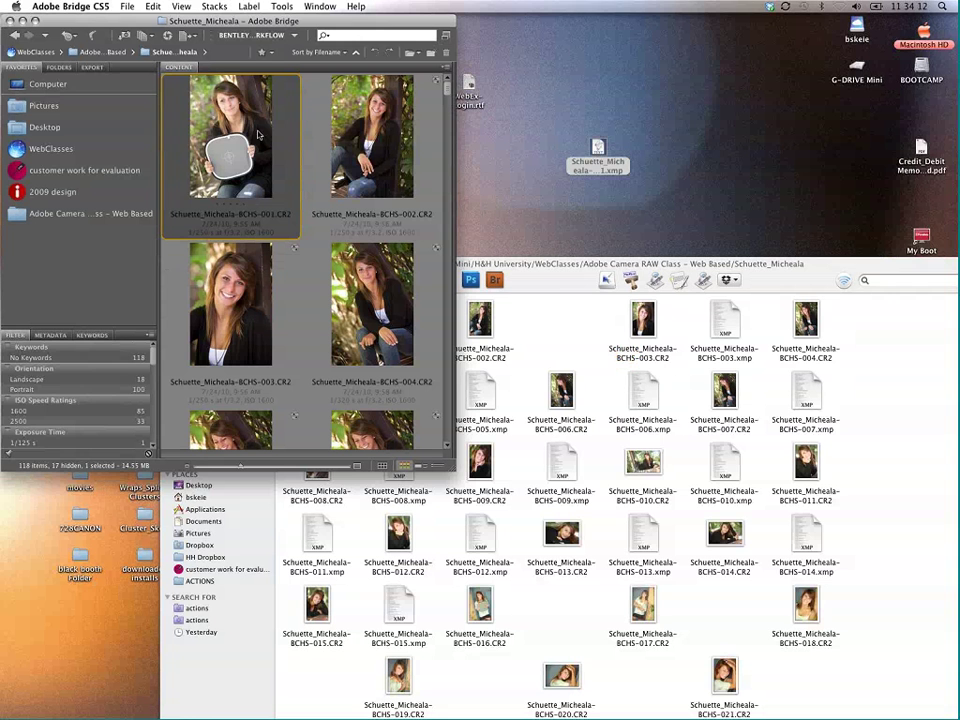
left_click_drag(597, 148, 565, 318)
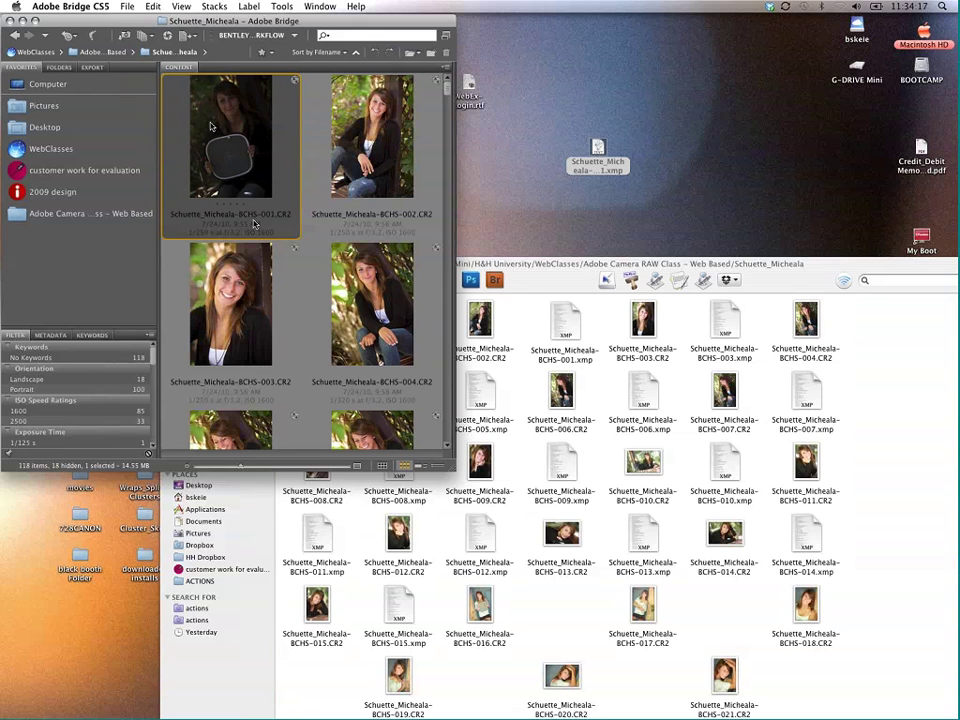
Step: Enlarge the Bridge window, open the first two portraits together in Camera Raw and make the second one active
left_click(32, 20)
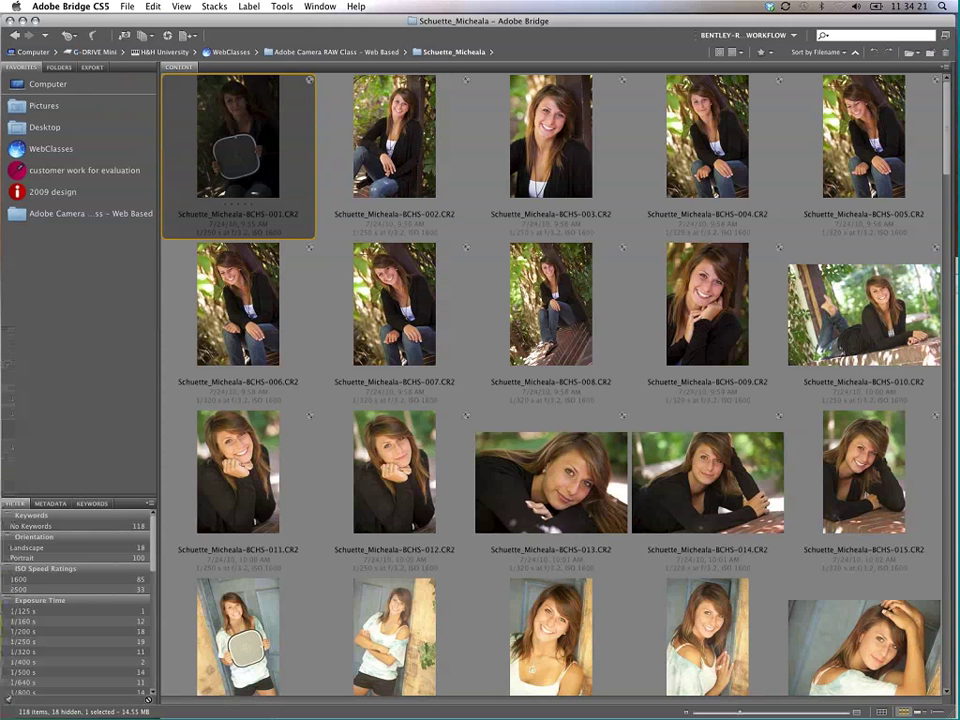
left_click(397, 150, "shift")
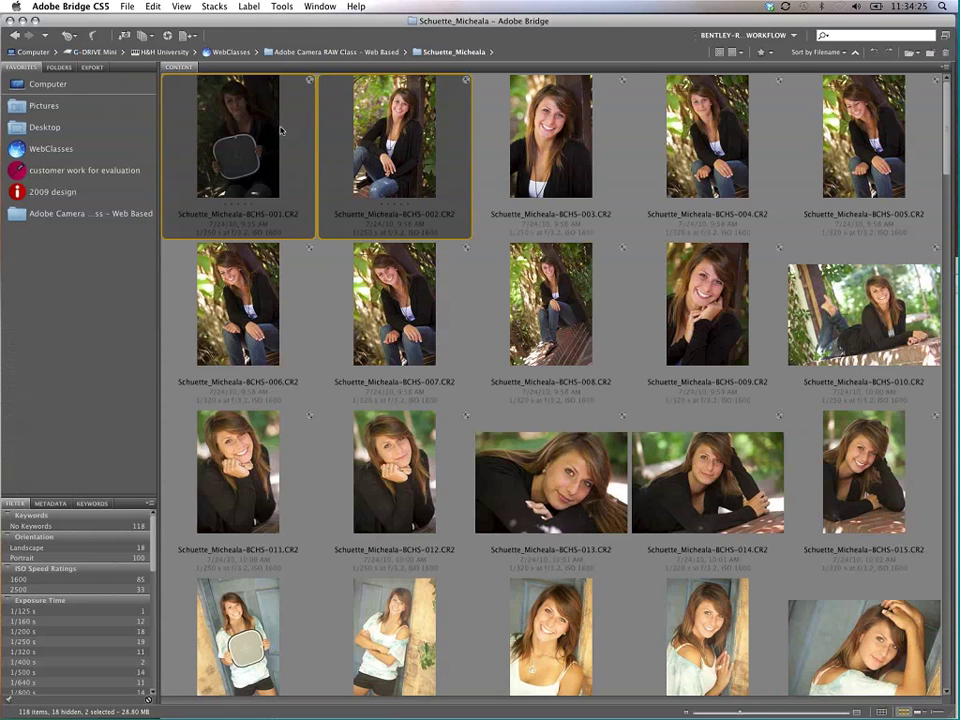
key("super+r")
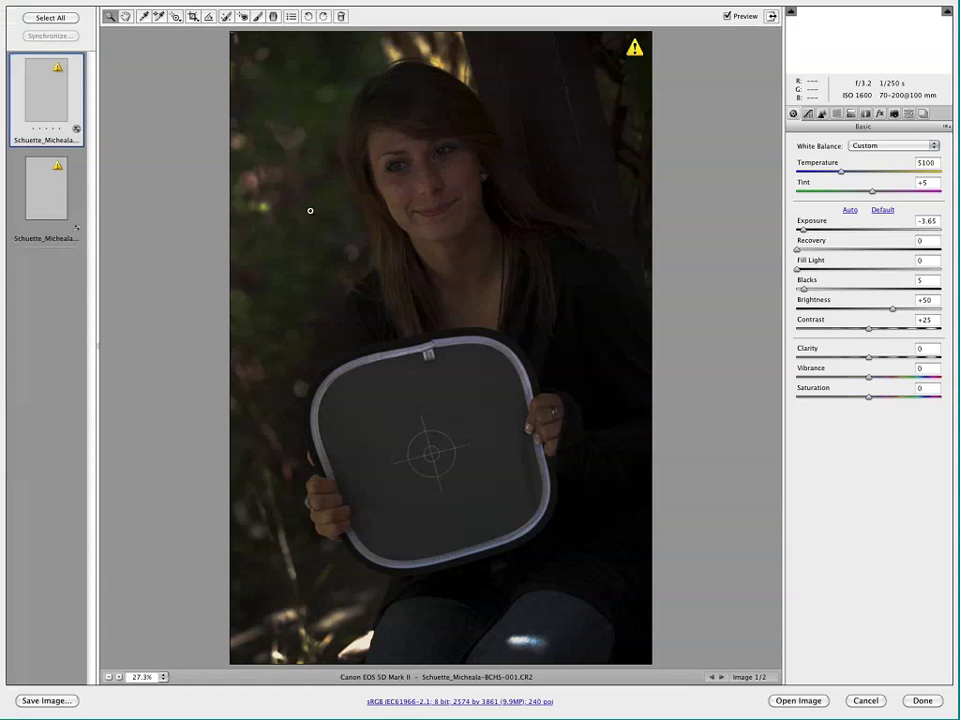
left_click(49, 198)
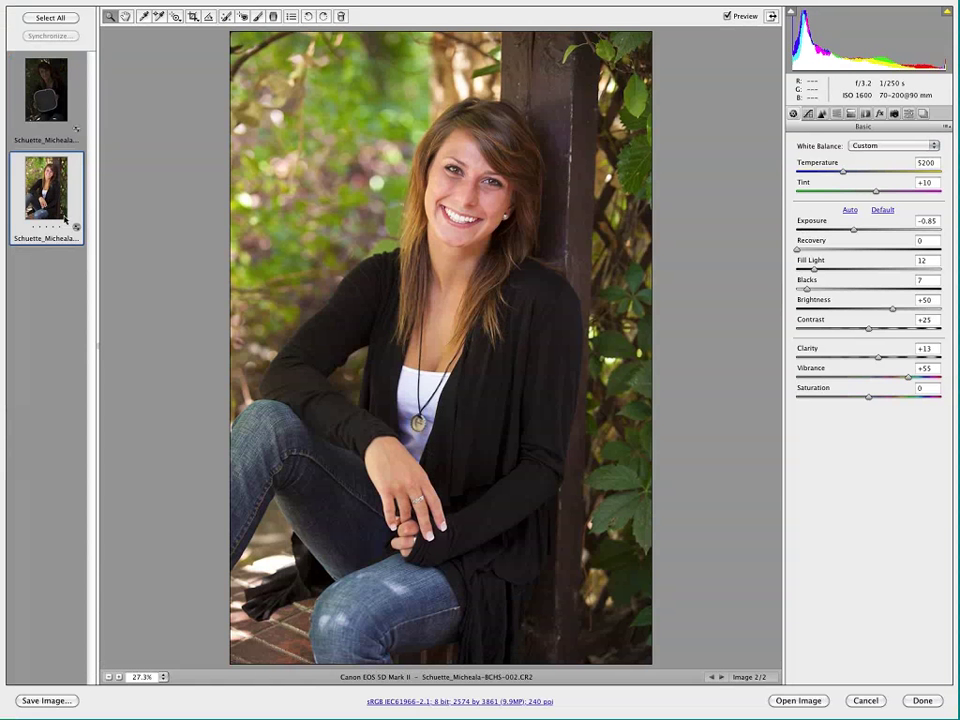
Step: Synchronize the second portrait's settings to the gray-card portrait, review the gray-card image and save both
left_click(50, 17)
left_click(50, 35)
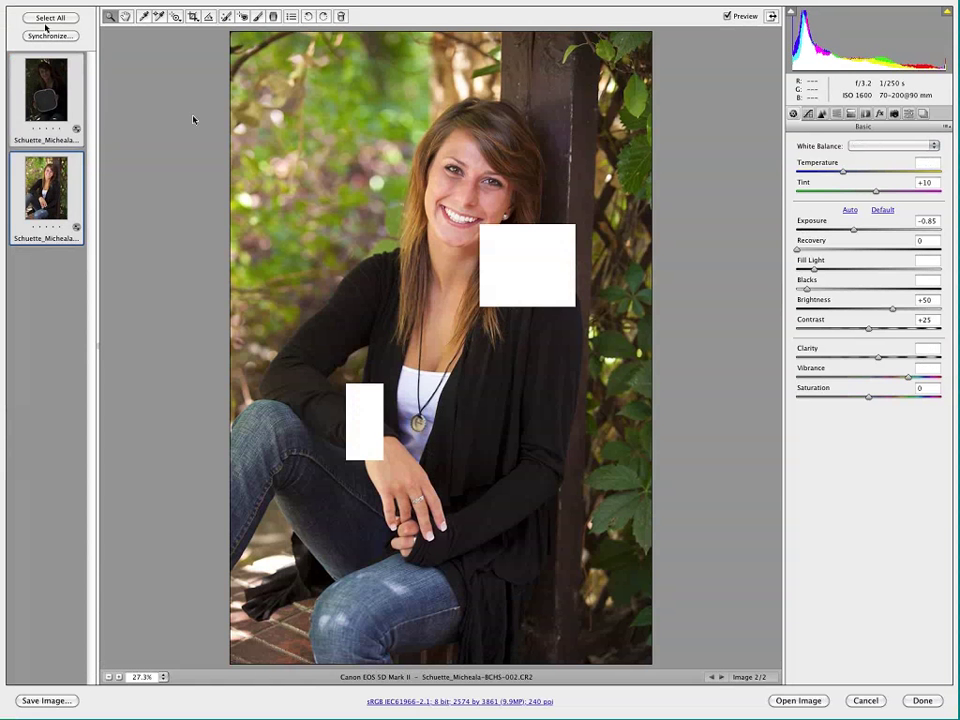
left_click(575, 121)
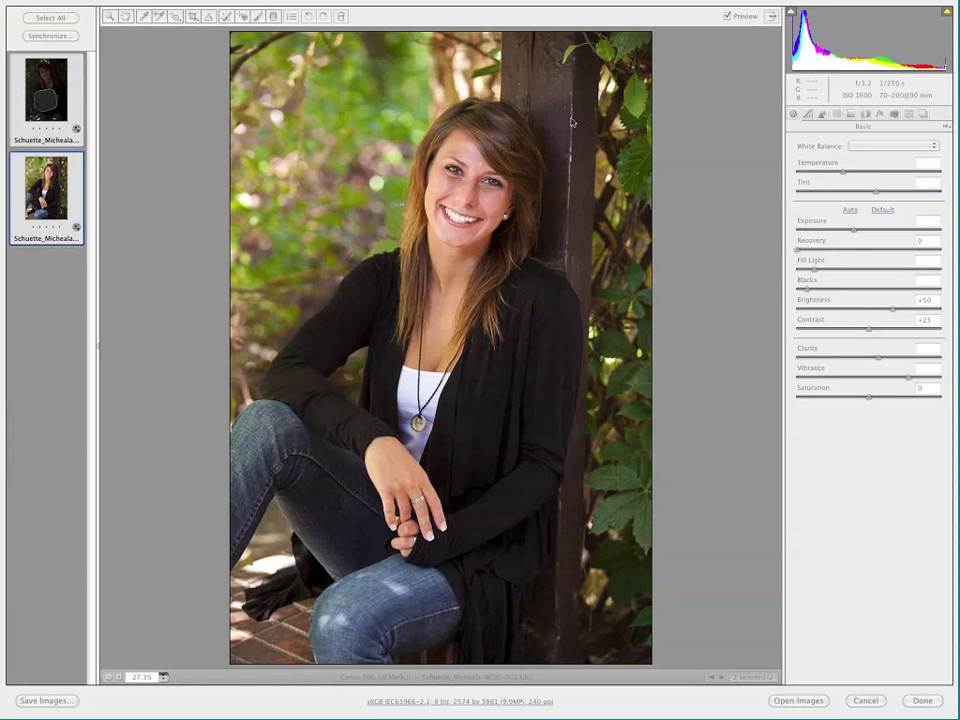
left_click(46, 90)
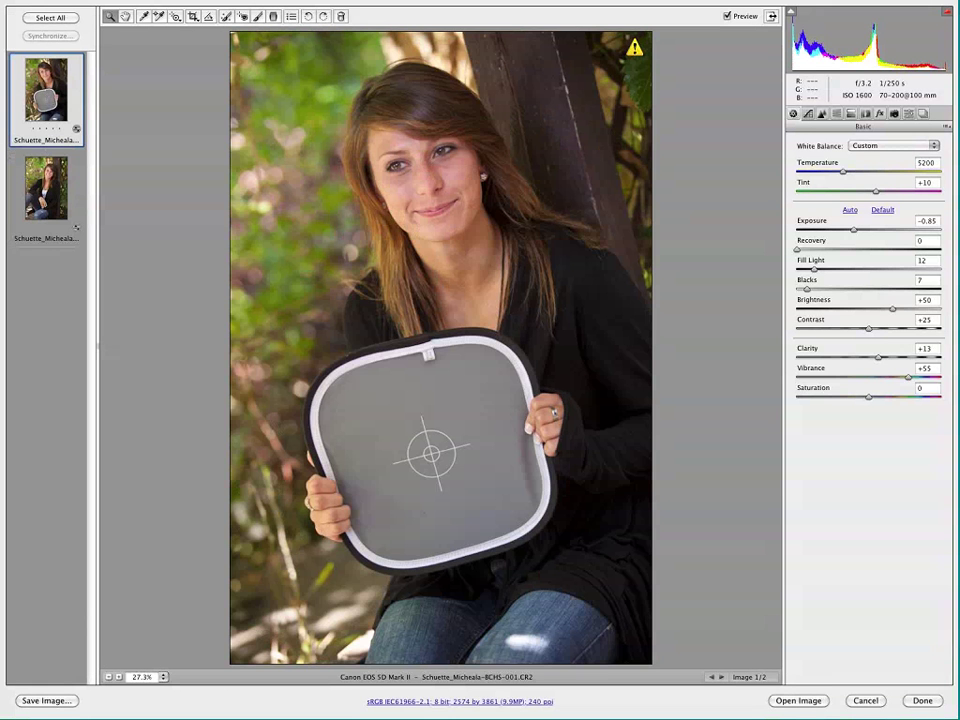
key("Return")
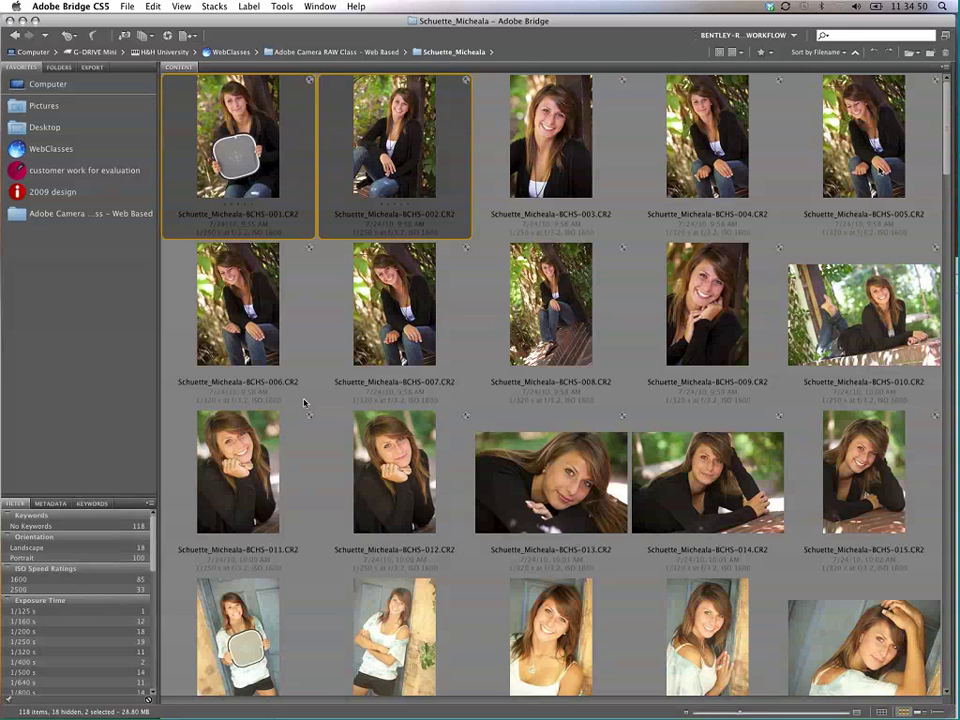
Step: Open the raw files BCHS-016 through BCHS-039 in Camera Raw and select all of them for editing together
scroll(946, 148, "down", 5)
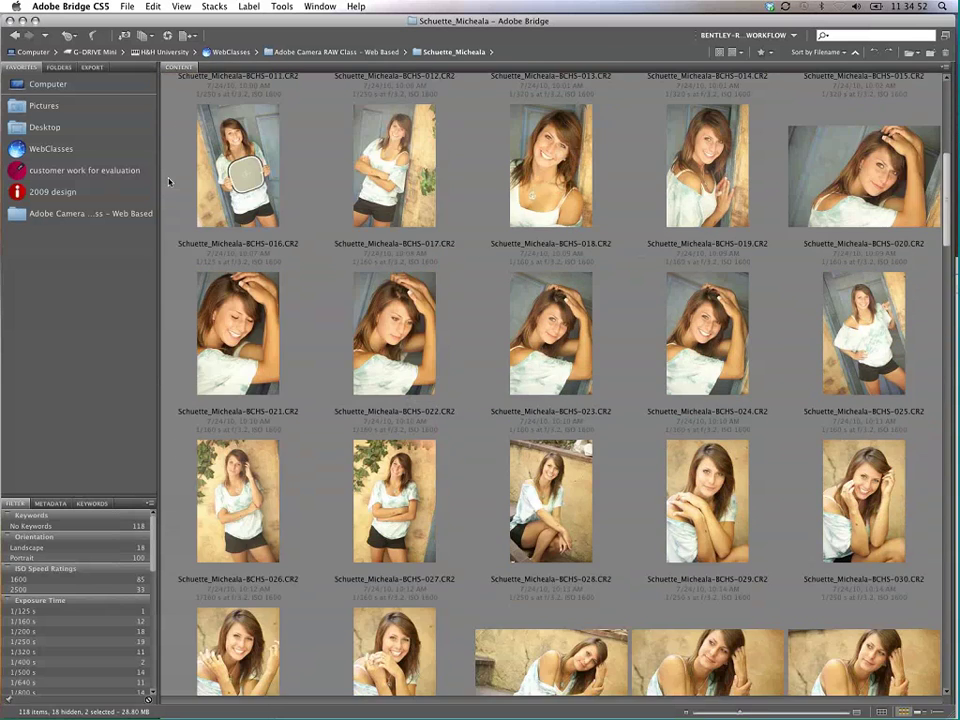
left_click(228, 172)
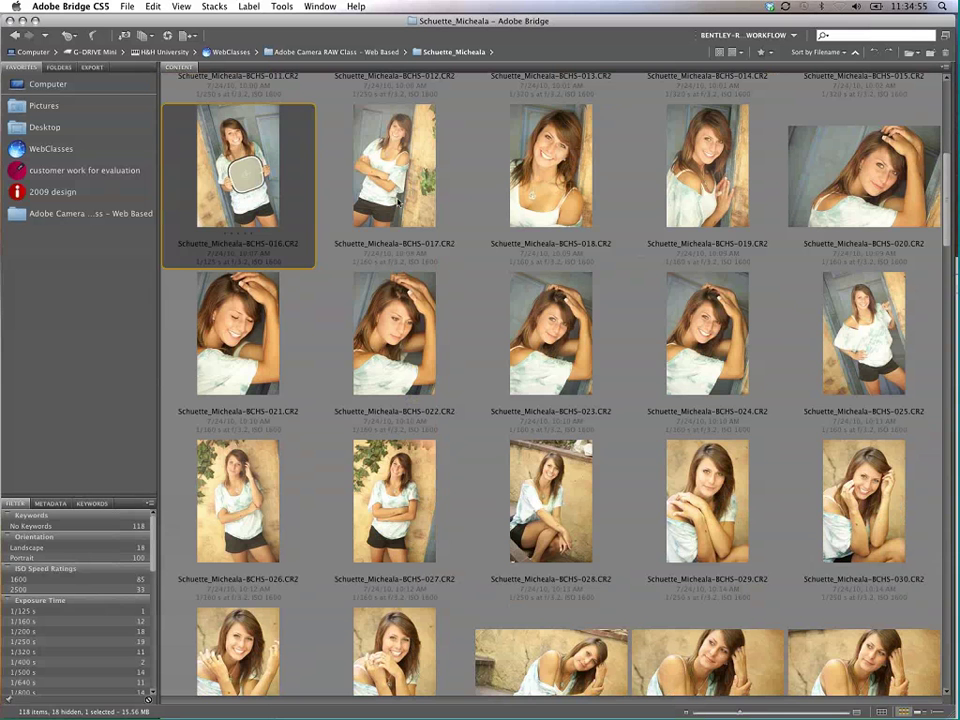
left_click_drag(946, 234, 939, 287)
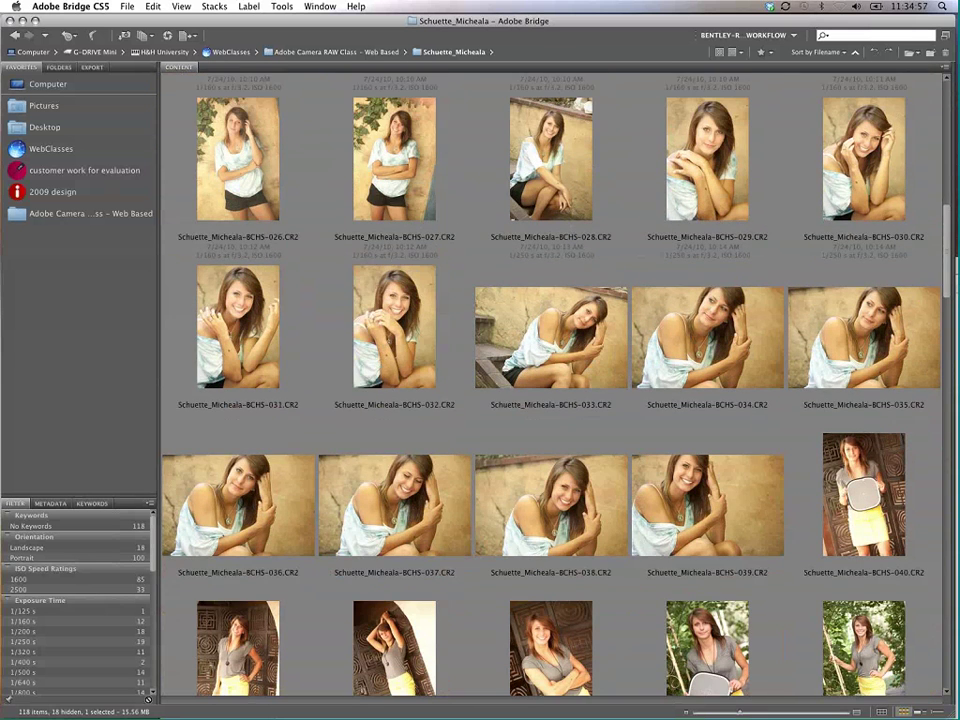
left_click(695, 483, "shift")
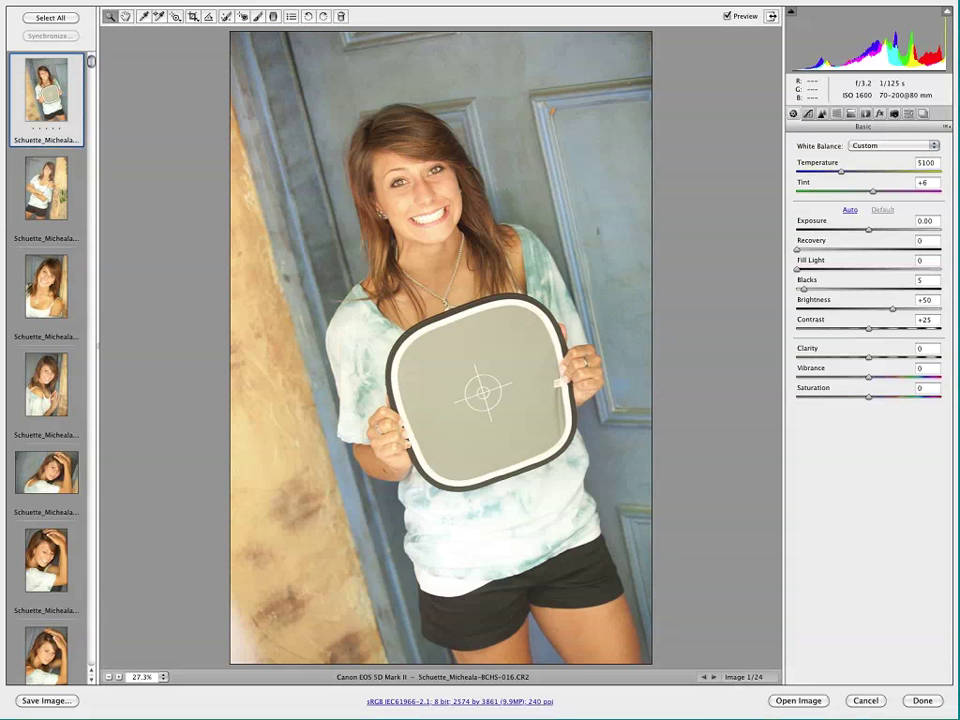
left_click(50, 17)
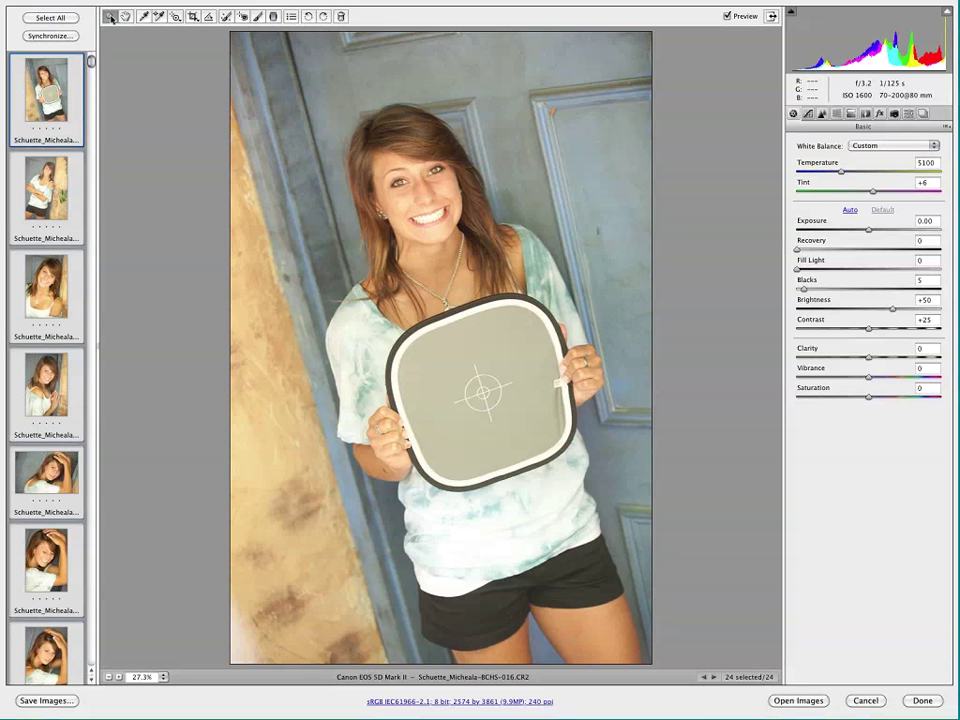
Step: Set the white balance of all selected images from the gray card, trying samples on the wall and door for comparison
left_click(143, 16)
left_click(470, 374)
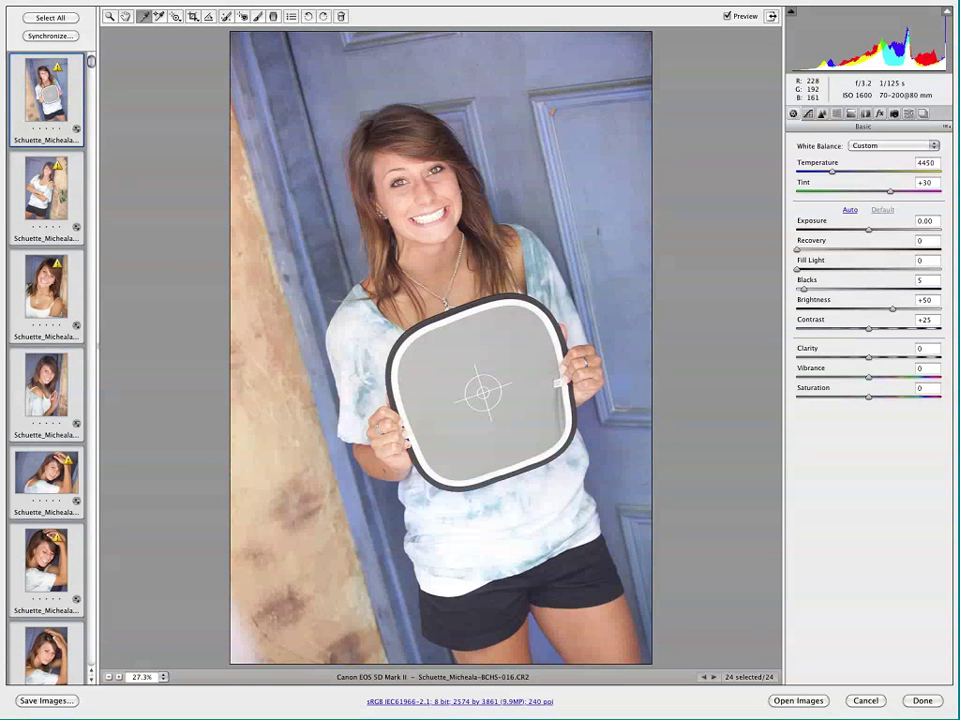
left_click(285, 329)
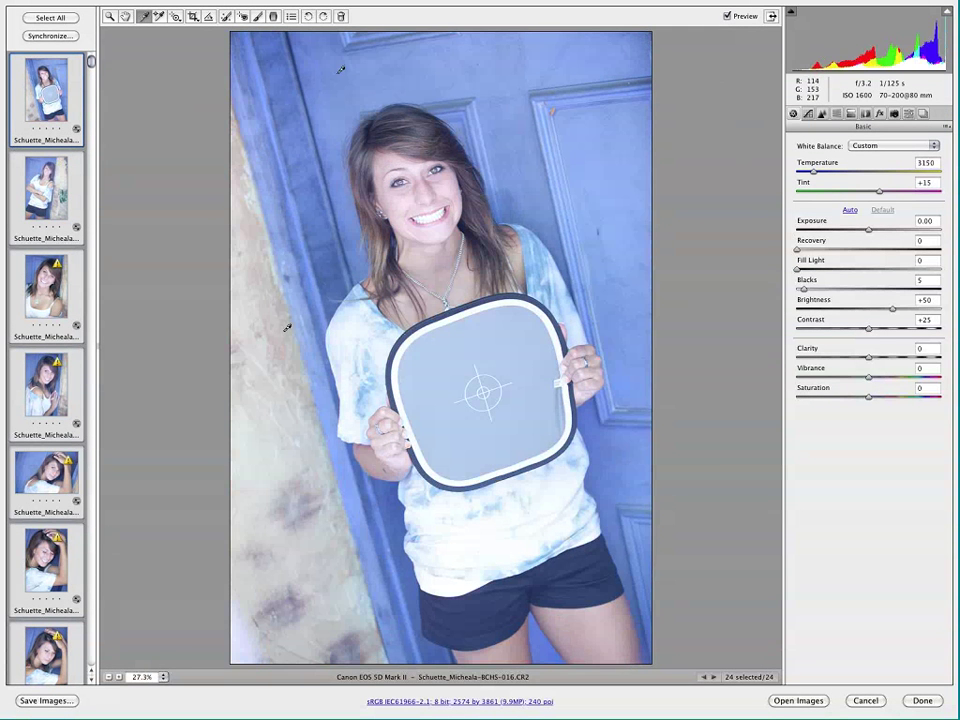
left_click(340, 69)
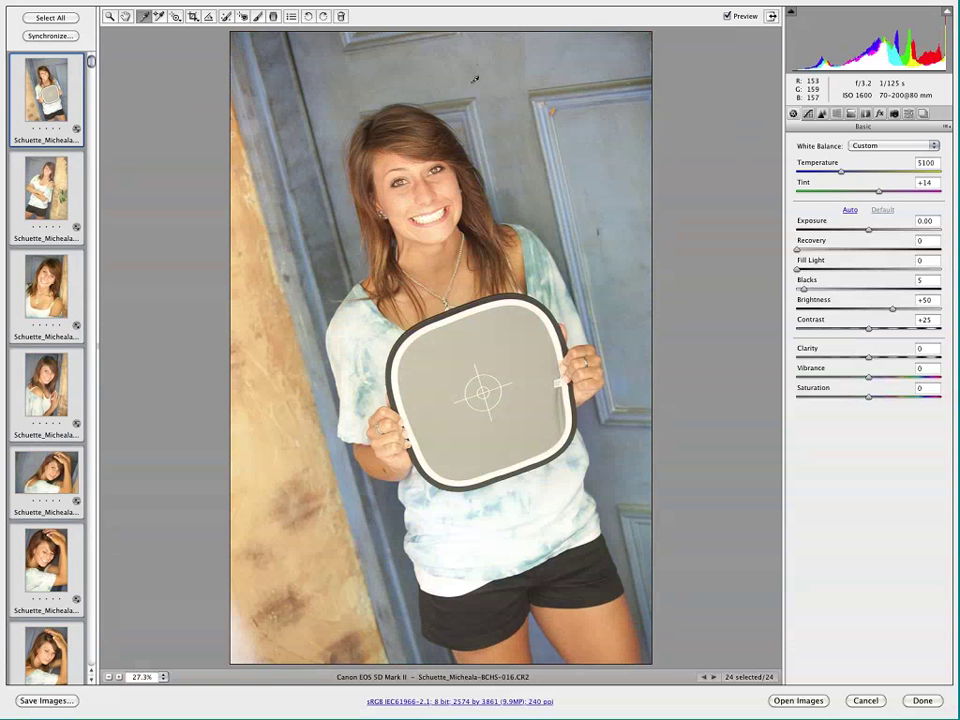
left_click(538, 412)
left_click(524, 347)
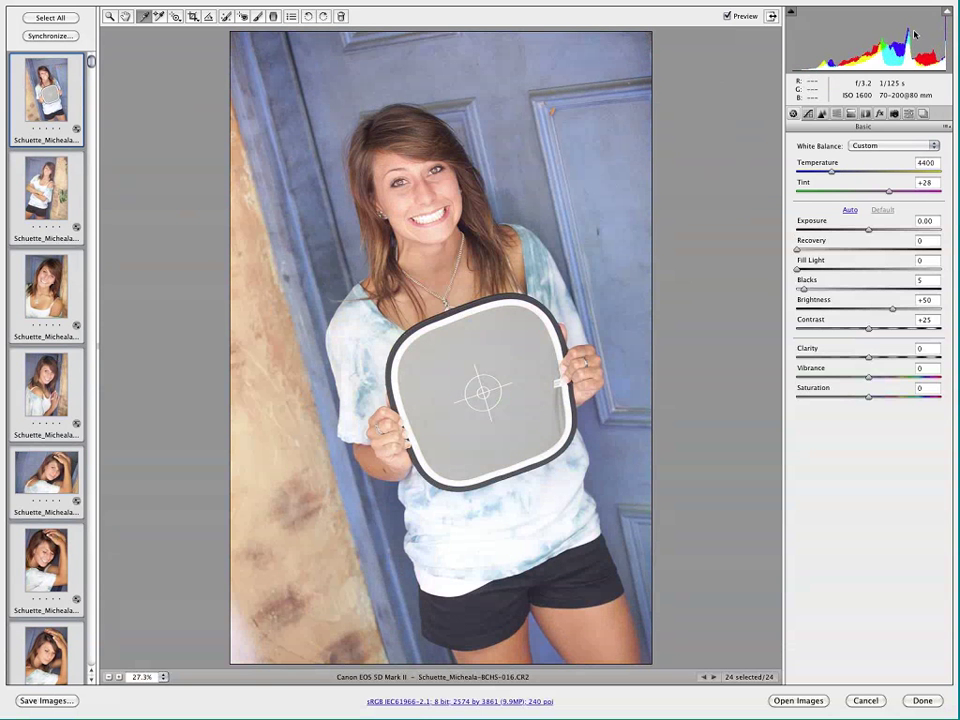
Step: Show the highlight clipping warning and place a color sampler on the subject's cheek
key("o")
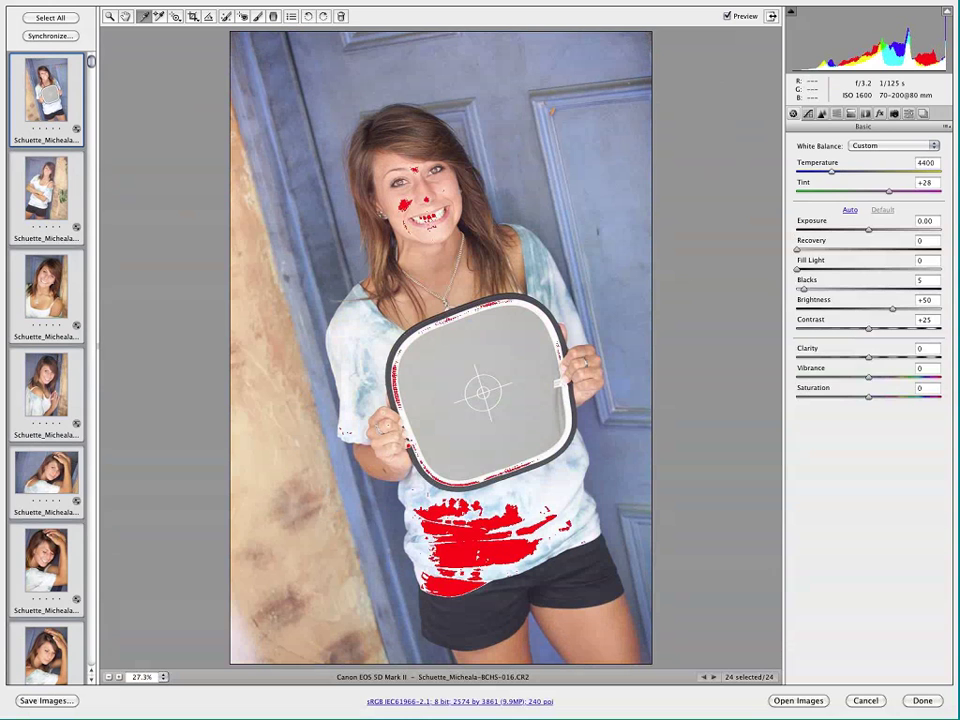
key("s")
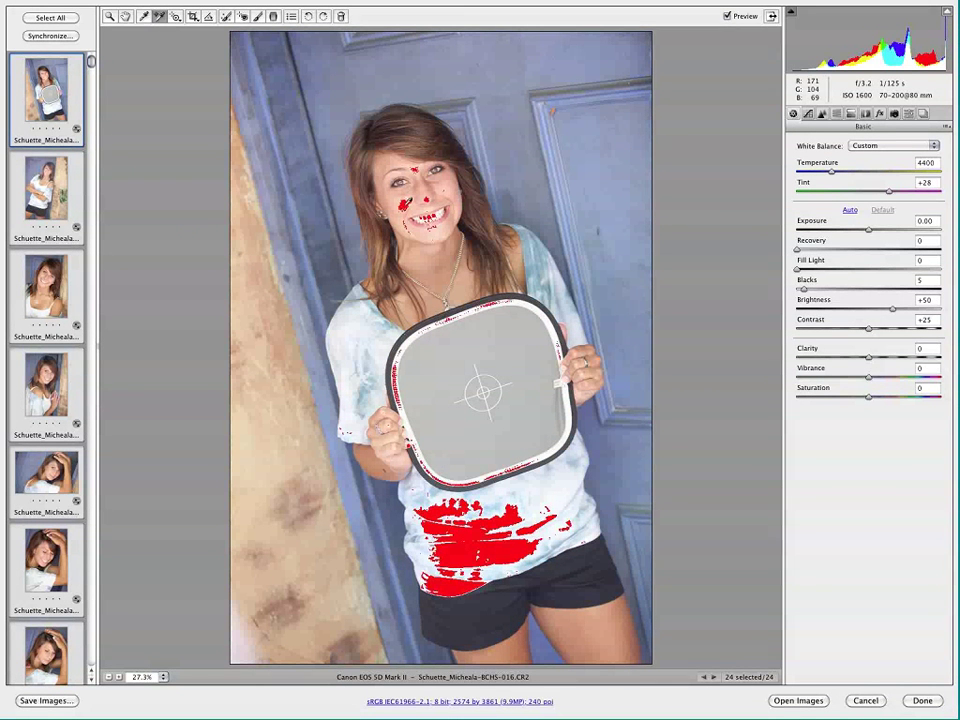
left_click(415, 185)
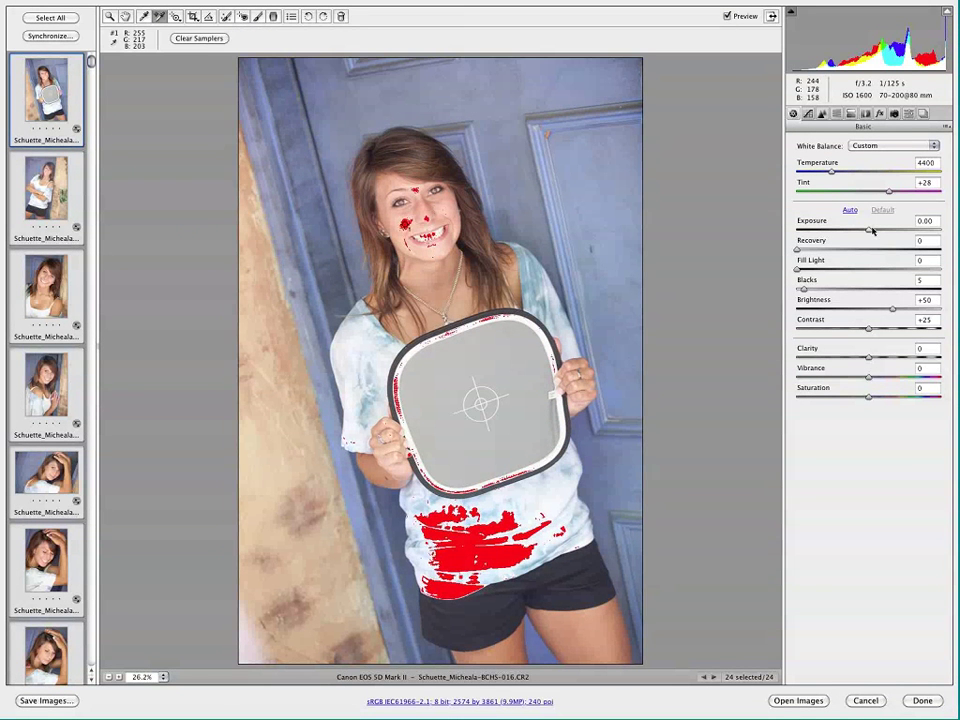
Step: Set Exposure to -0.70 and Blacks to 13 for all selected images
left_click_drag(872, 230, 857, 232)
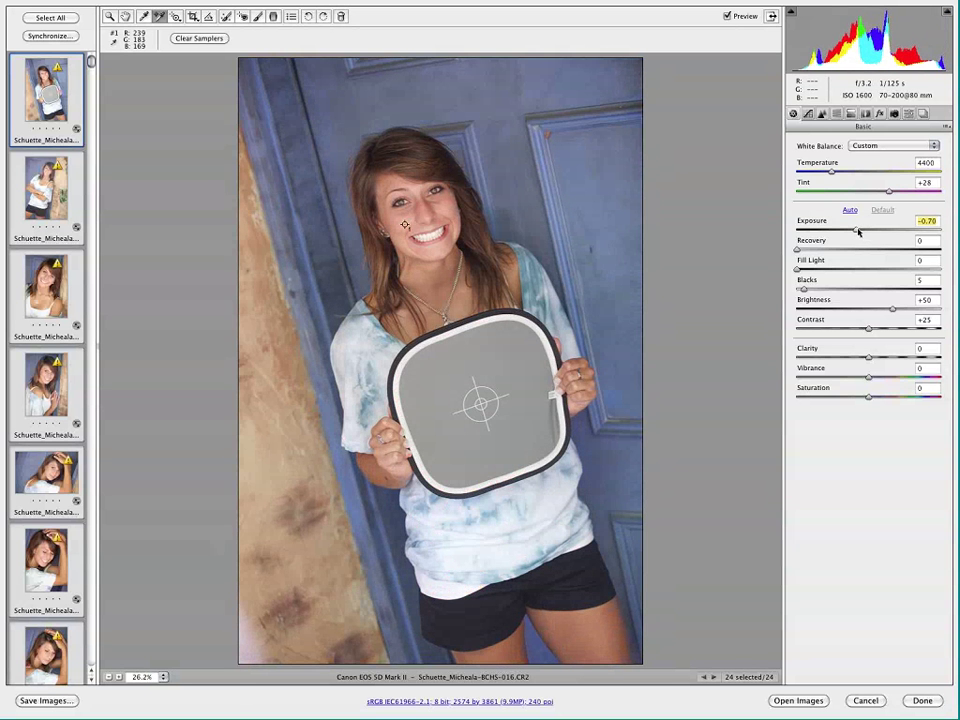
left_click(803, 289, "alt")
left_click_drag(803, 289, 815, 291)
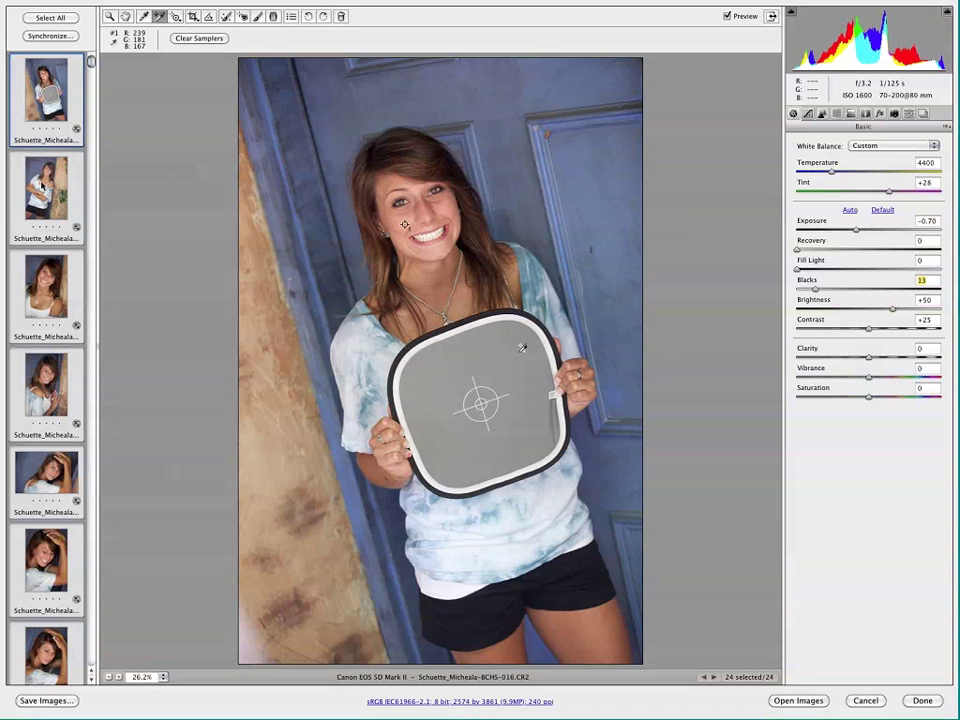
Step: With BCHS-017 active and every image selected, set Clarity to +22 and Vibrance to +14
left_click(43, 186)
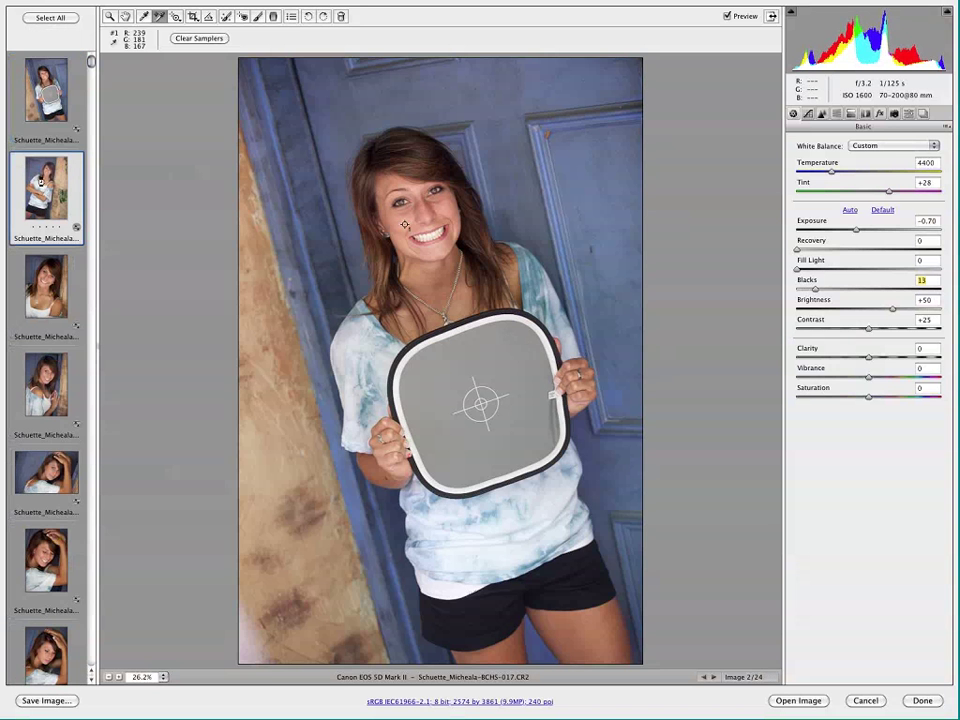
key("super+a")
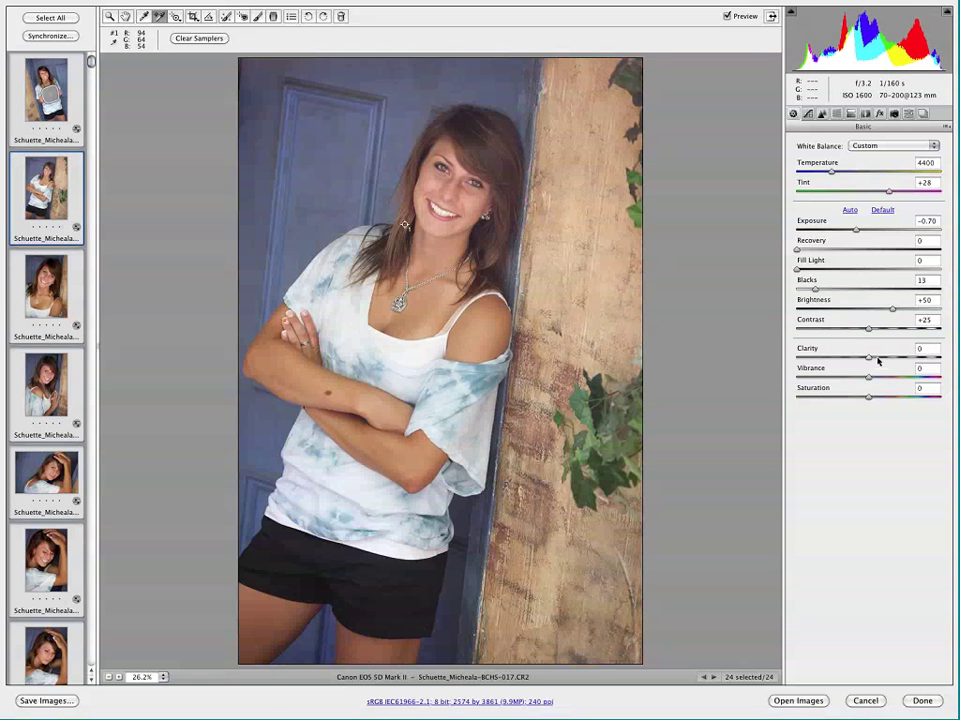
left_click_drag(868, 357, 881, 357)
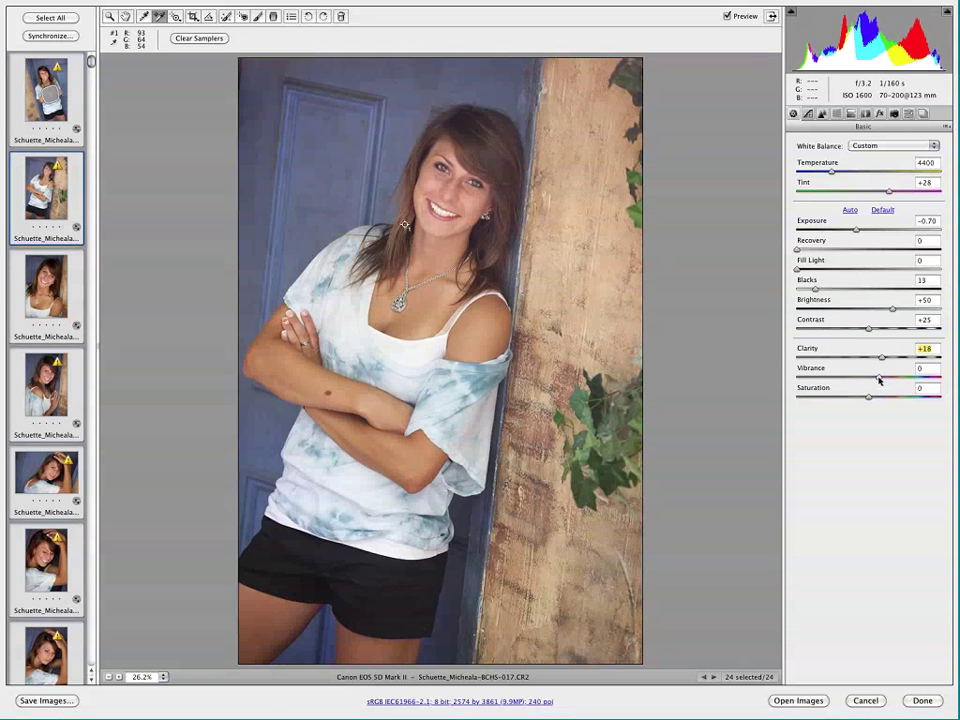
left_click(879, 377)
left_click(882, 357)
left_click(884, 357)
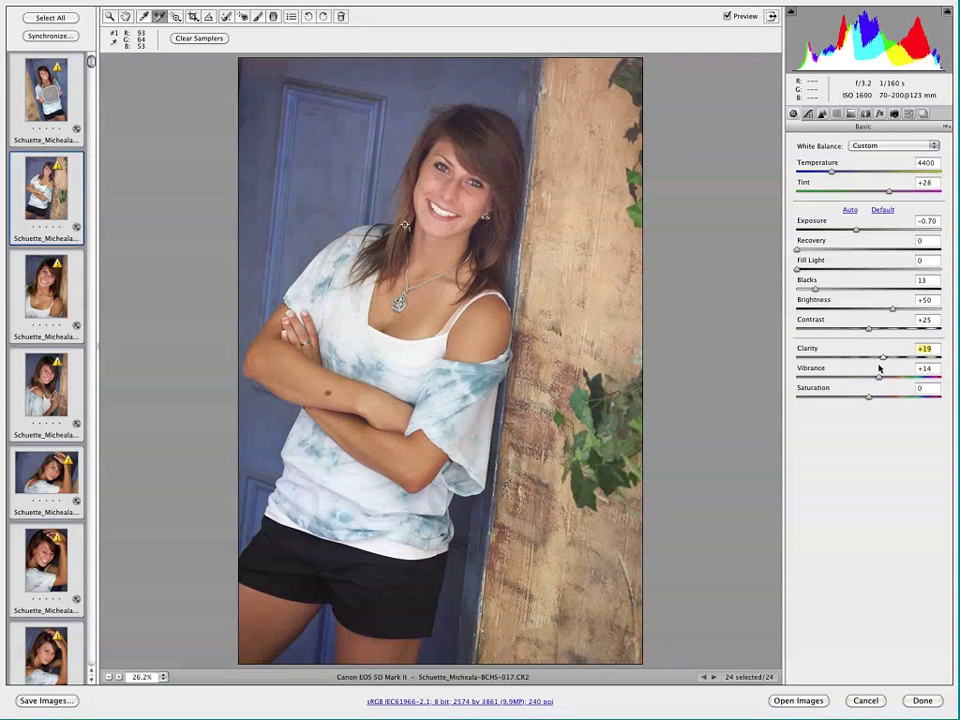
Step: Review the corrected portraits one at a time from BCHS-017 to BCHS-025 and set BCHS-025's Exposure to -0.80
left_click(57, 195)
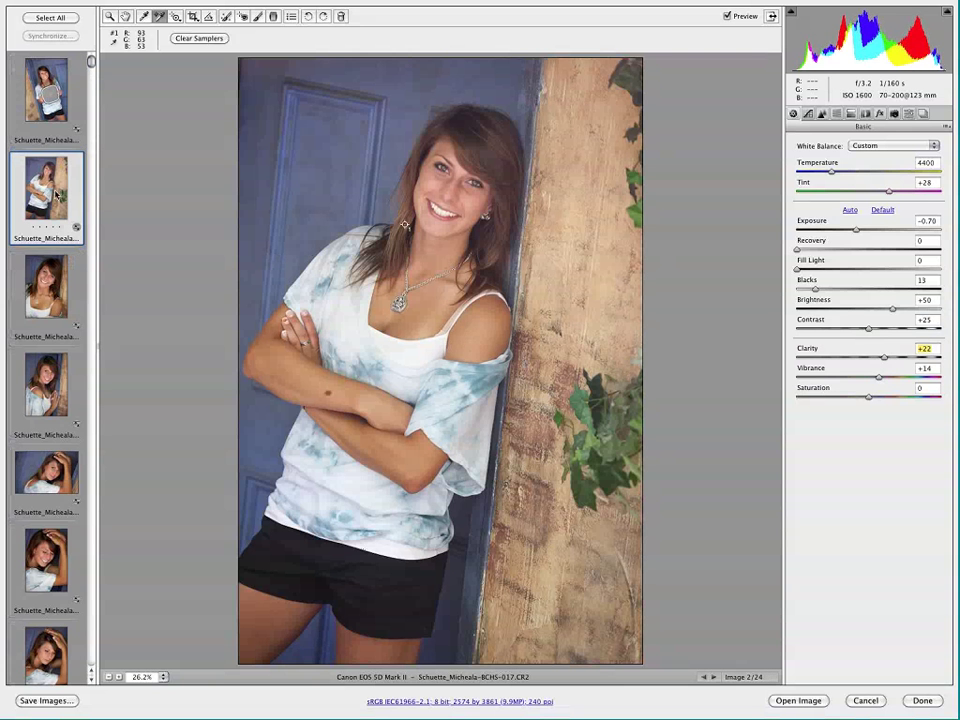
left_click(46, 287)
key("Down")
key("Down")
key("Down")
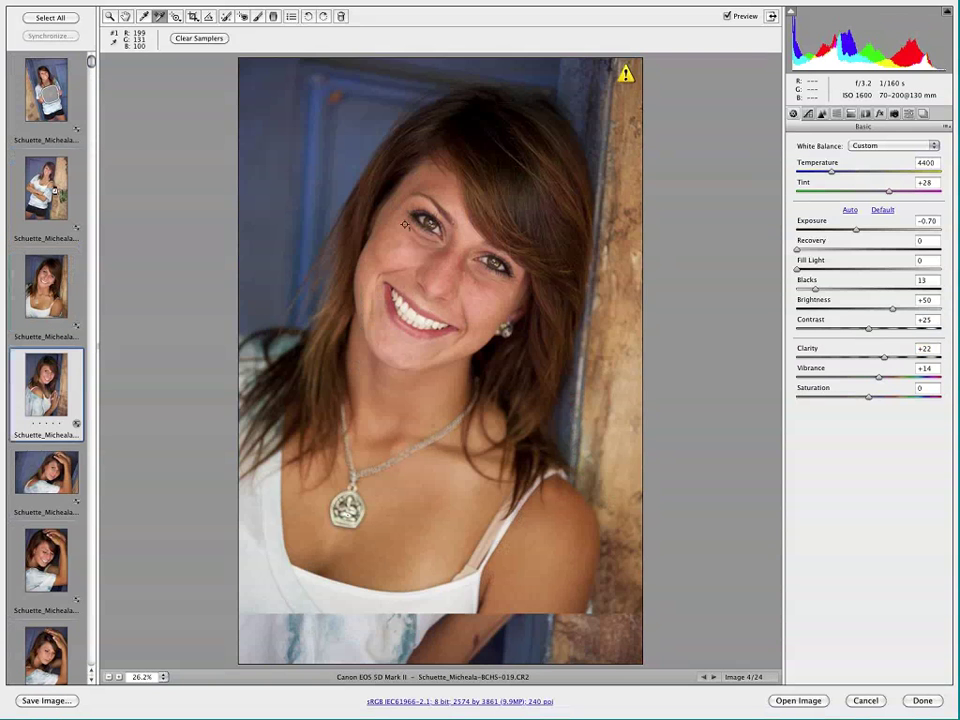
key("Down")
key("Down")
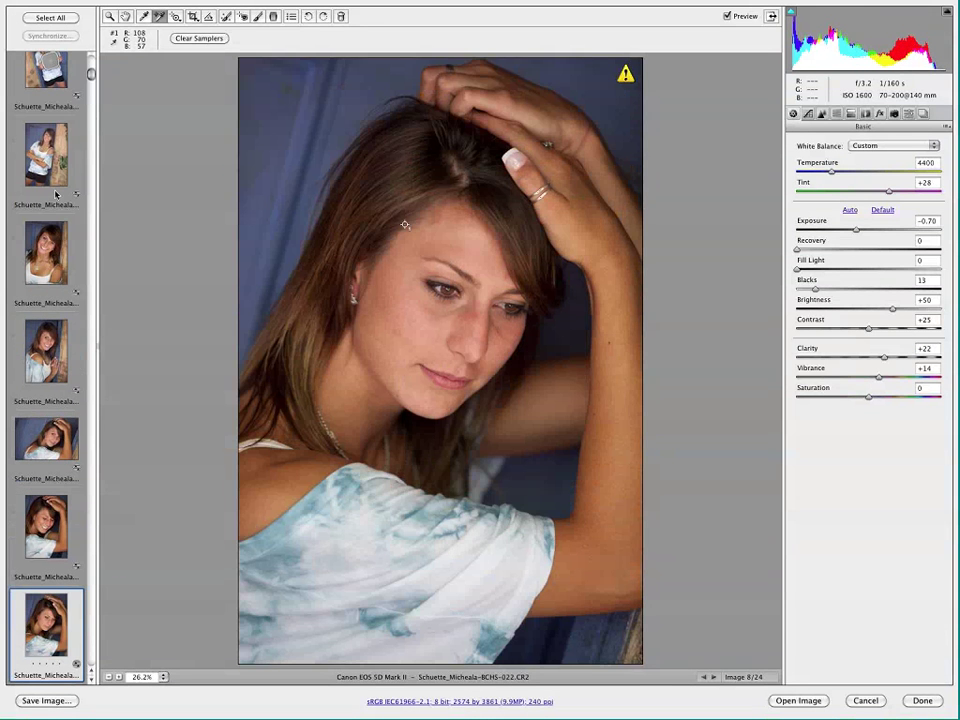
key("Down")
key("Down")
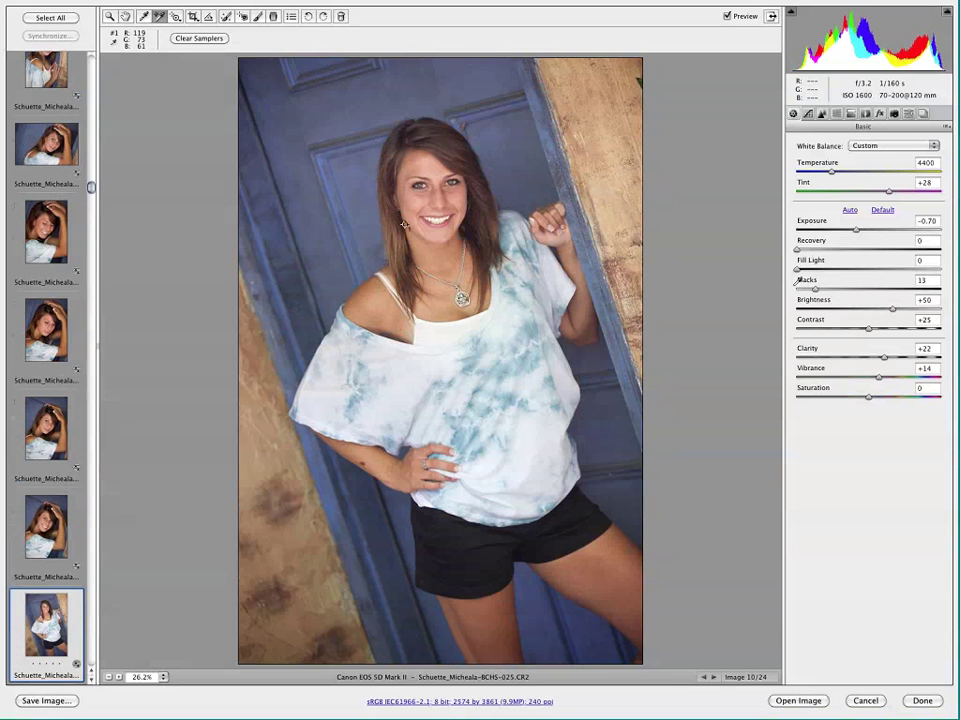
left_click(857, 230)
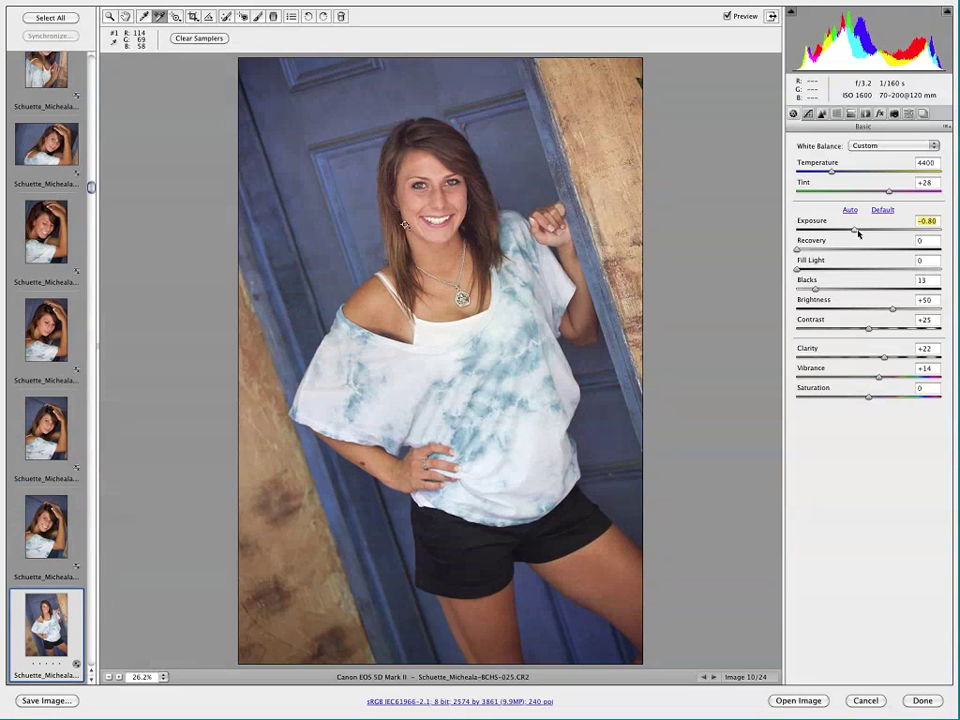
Step: Check the portraits from BCHS-026 to BCHS-030, then save the corrections and return to Bridge
key("Down")
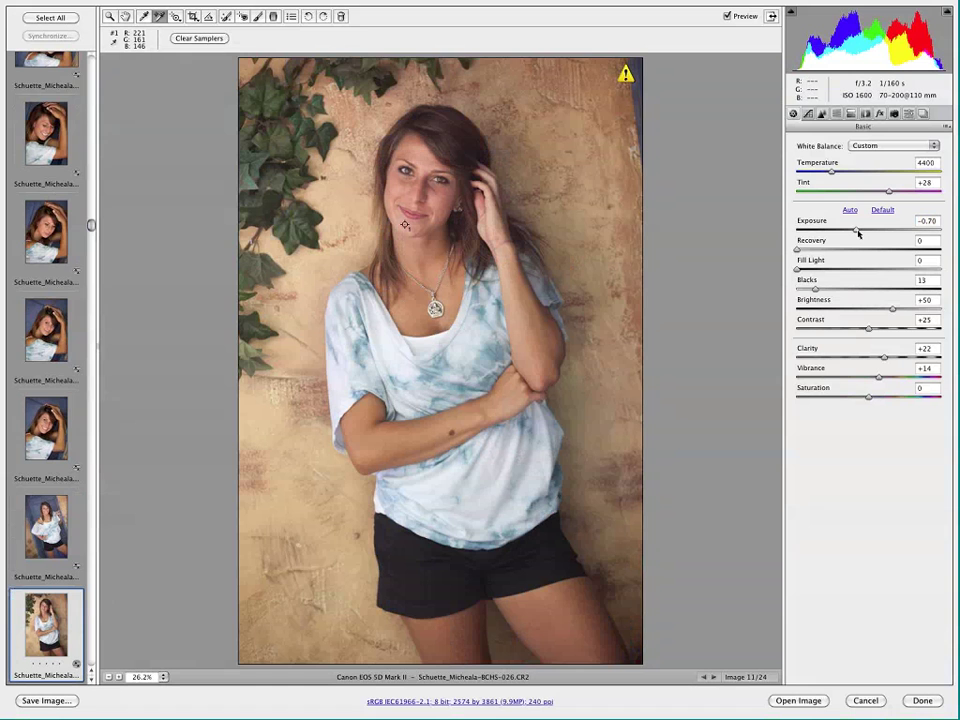
key("Down")
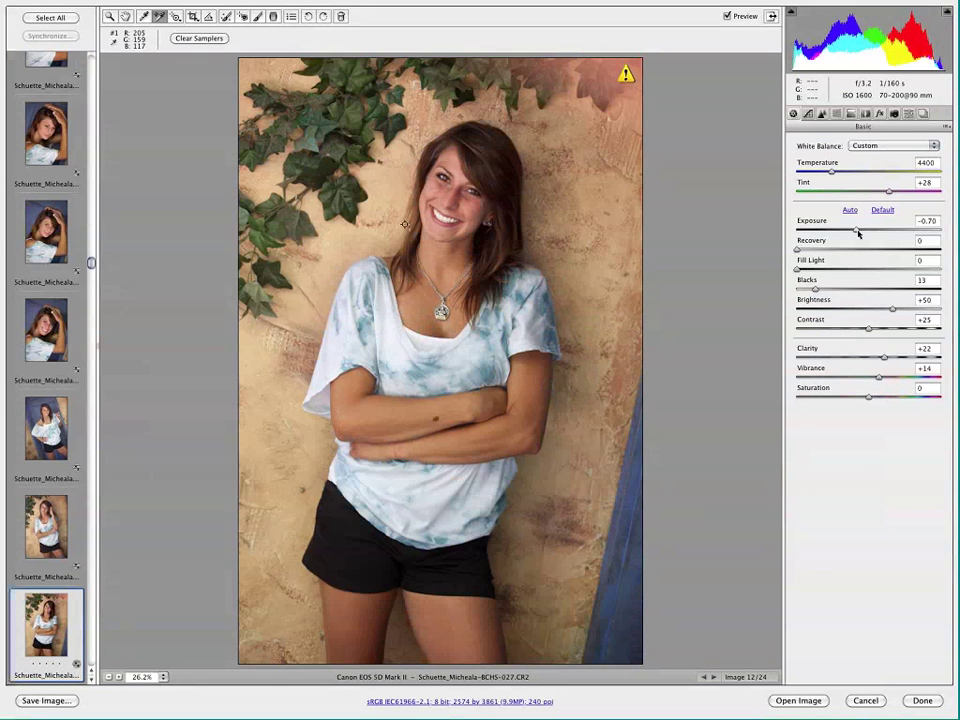
key("Down")
key("Down")
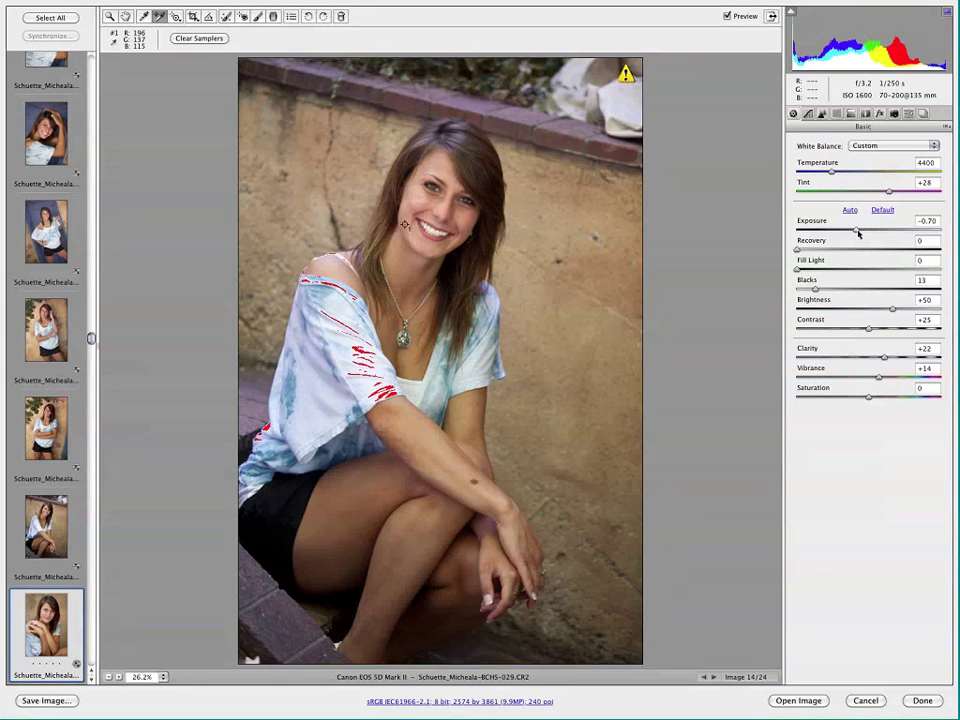
key("Down")
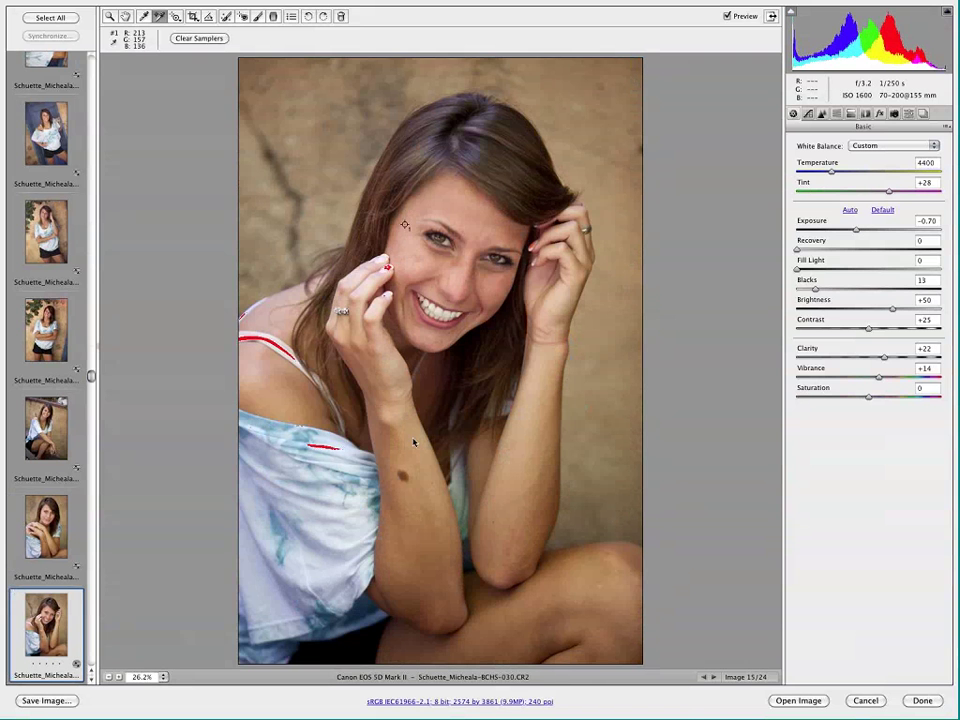
left_click(922, 700)
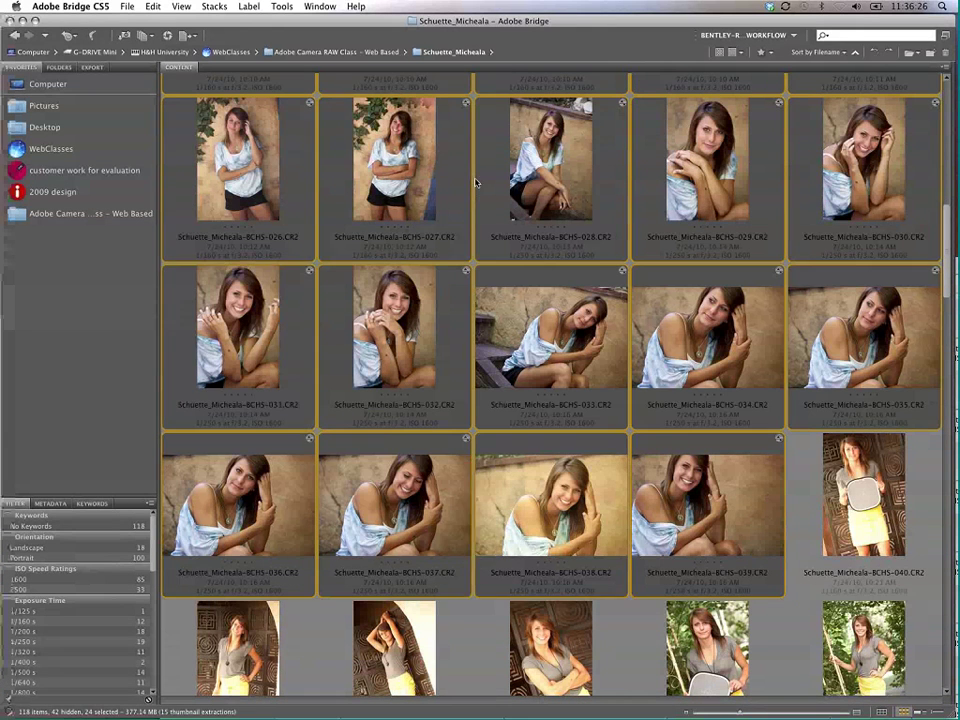
Step: Open BCHS-040 and the three portraits following it in Camera Raw and select all four for editing together
left_click(541, 627, "shift")
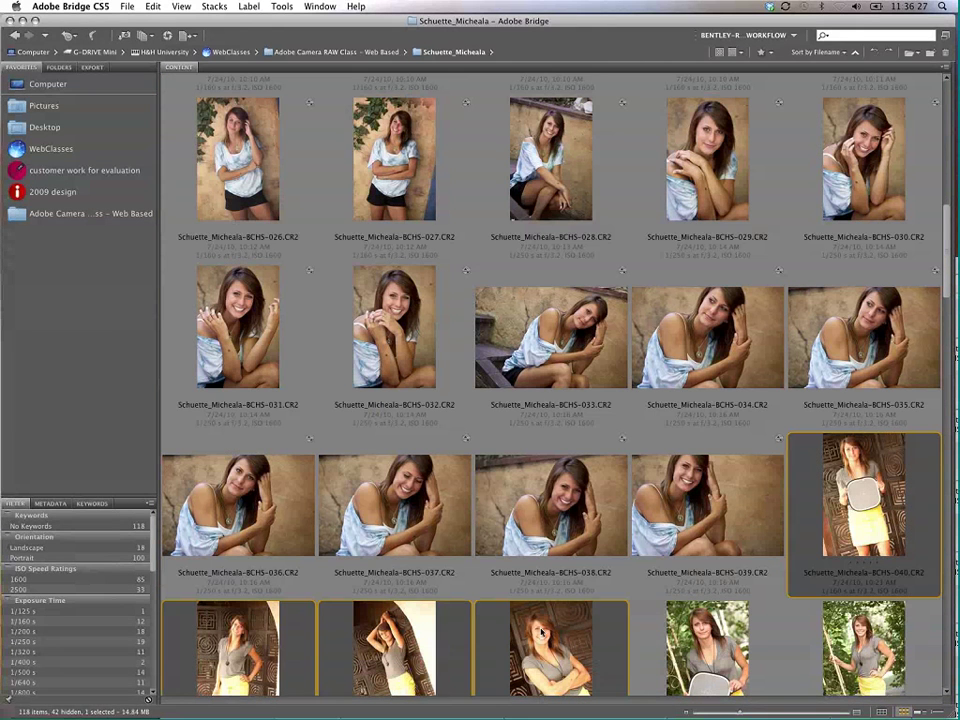
double_click(541, 627)
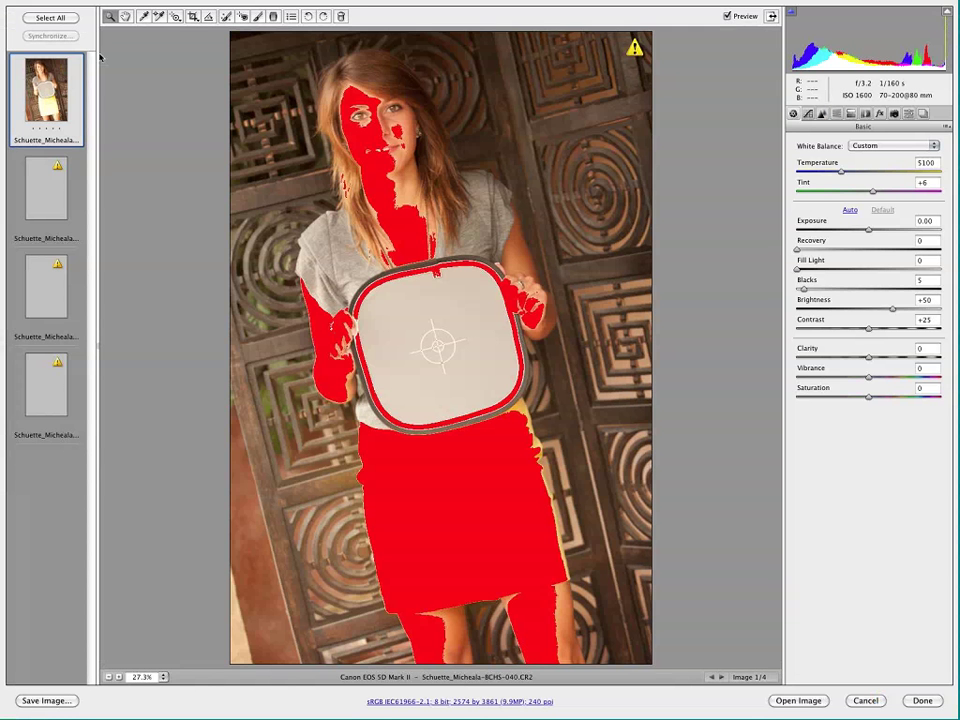
left_click(73, 19)
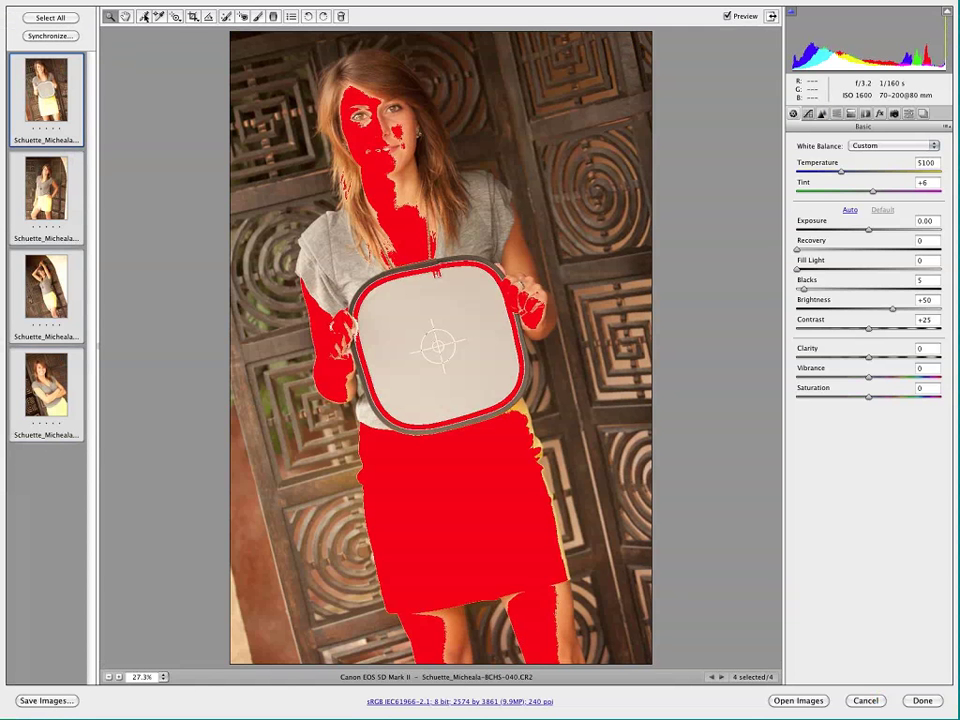
Step: Set the four images' white balance from the gray card and their Exposure to -0.80
left_click(144, 16)
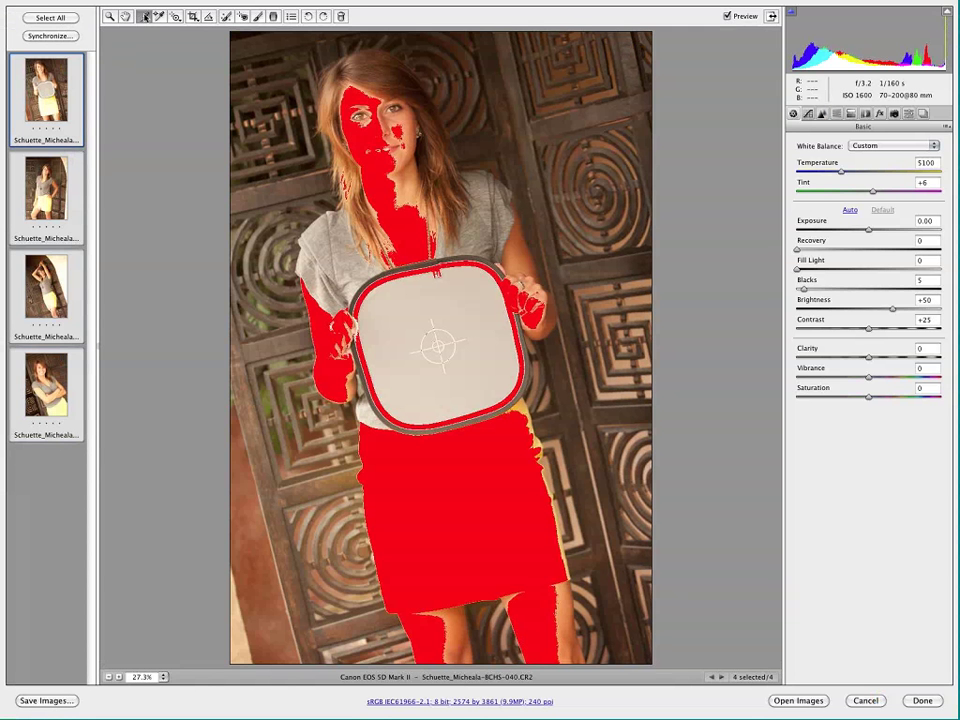
left_click(466, 313)
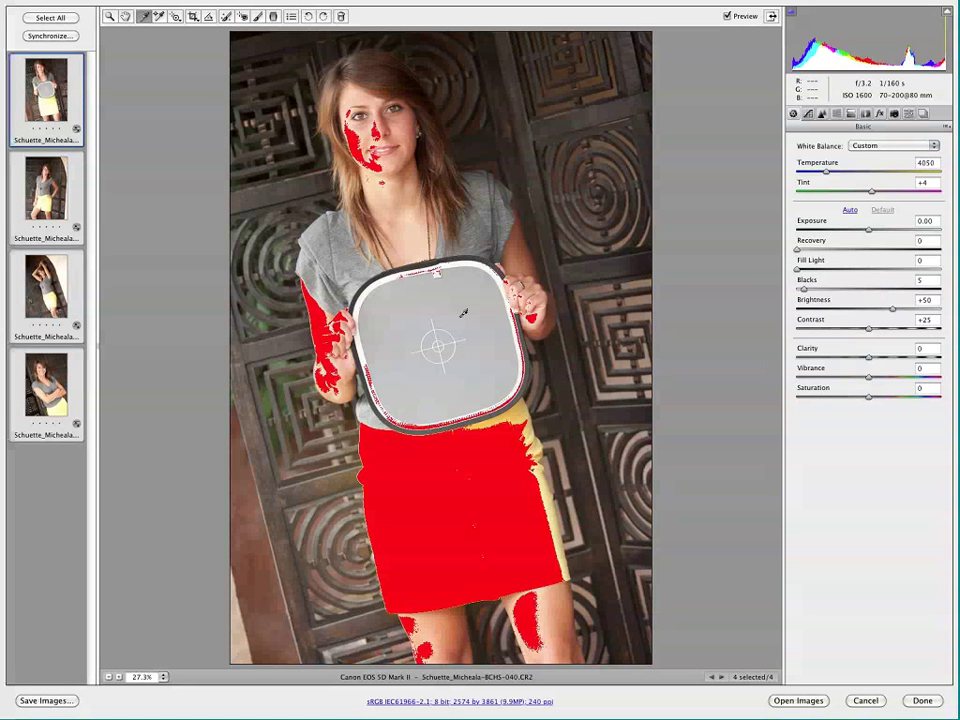
left_click_drag(868, 230, 853, 232)
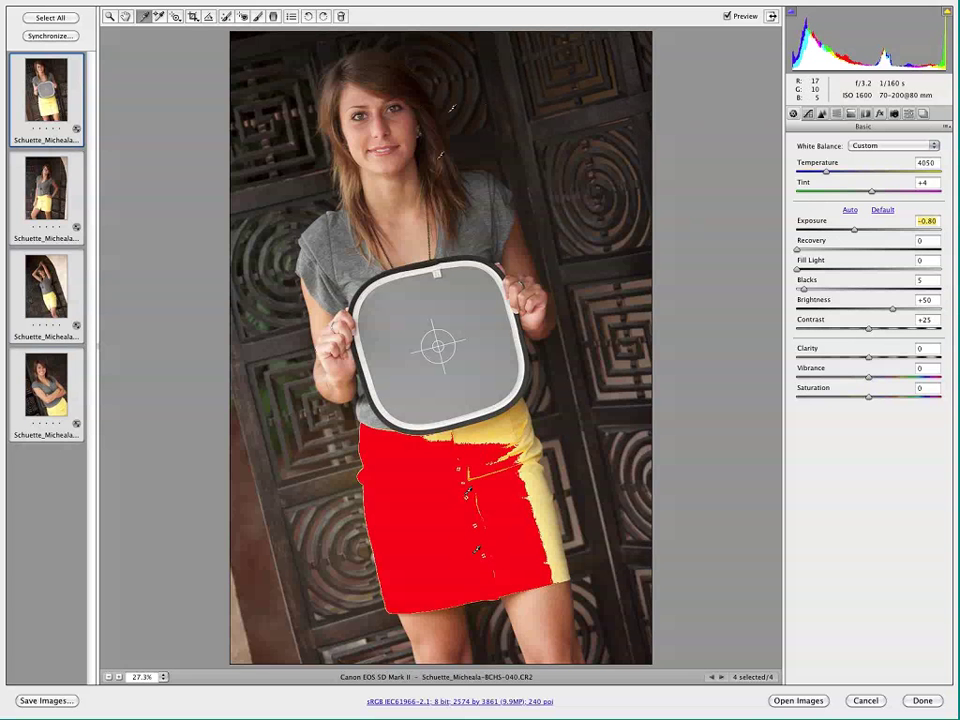
Step: Select only the gray-card image BCHS-040 and set its Exposure to -1.05
left_click(58, 103)
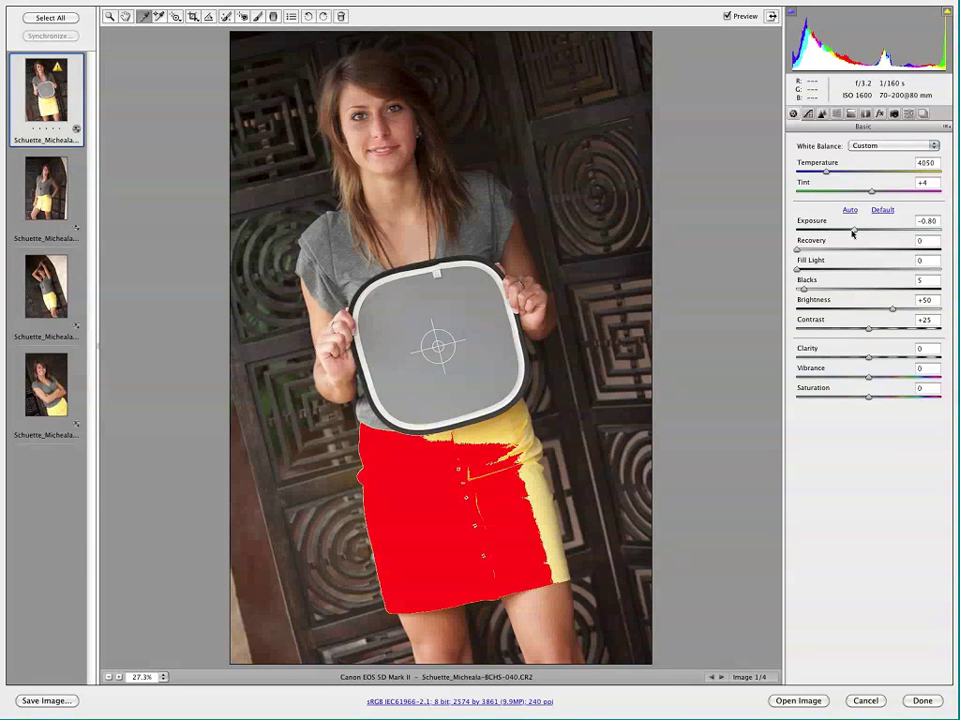
mouse_move(853, 232)
left_mouse_down()
mouse_move(811, 229)
mouse_move(850, 233)
left_mouse_up()
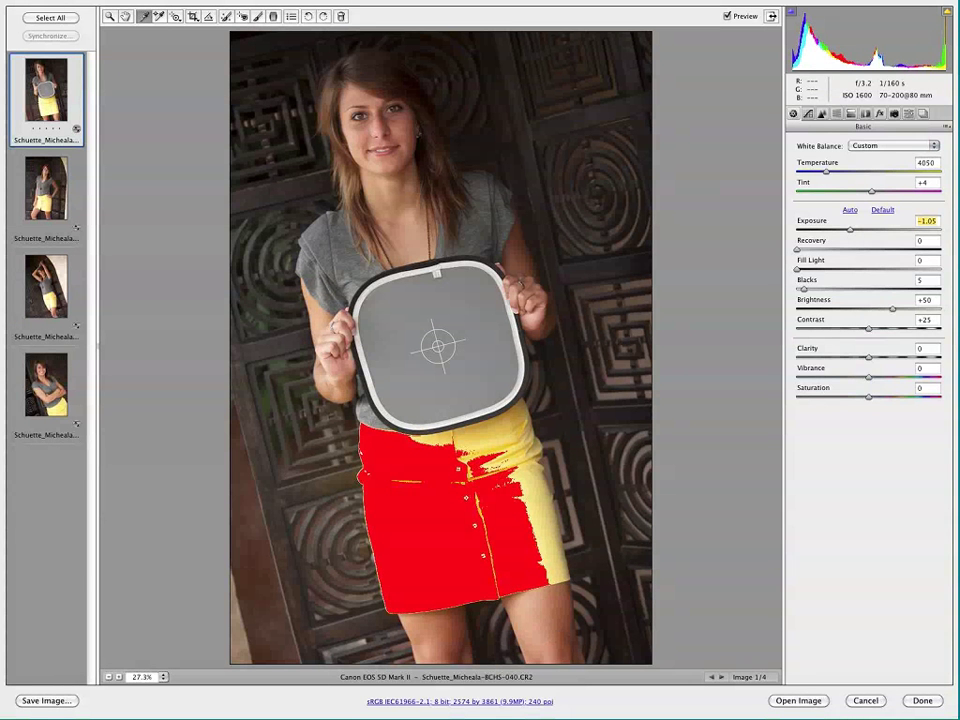
Step: Add a graduated filter to BCHS-040 running from the gray card's lower edge up to the neck, with Exposure -0.85
left_click(273, 16)
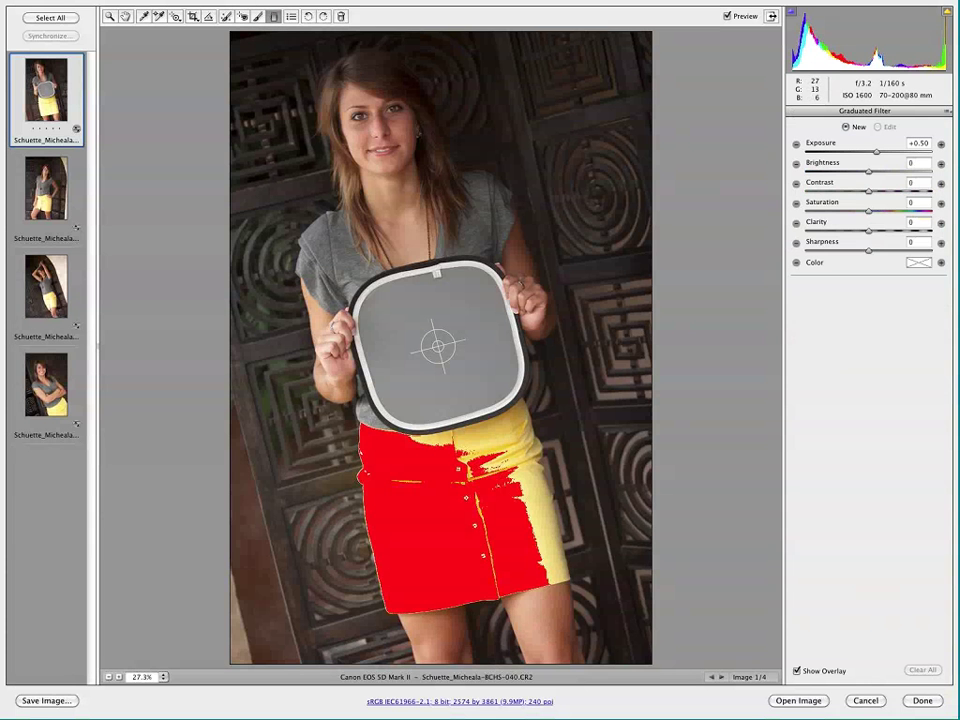
left_click_drag(428, 168, 413, 389)
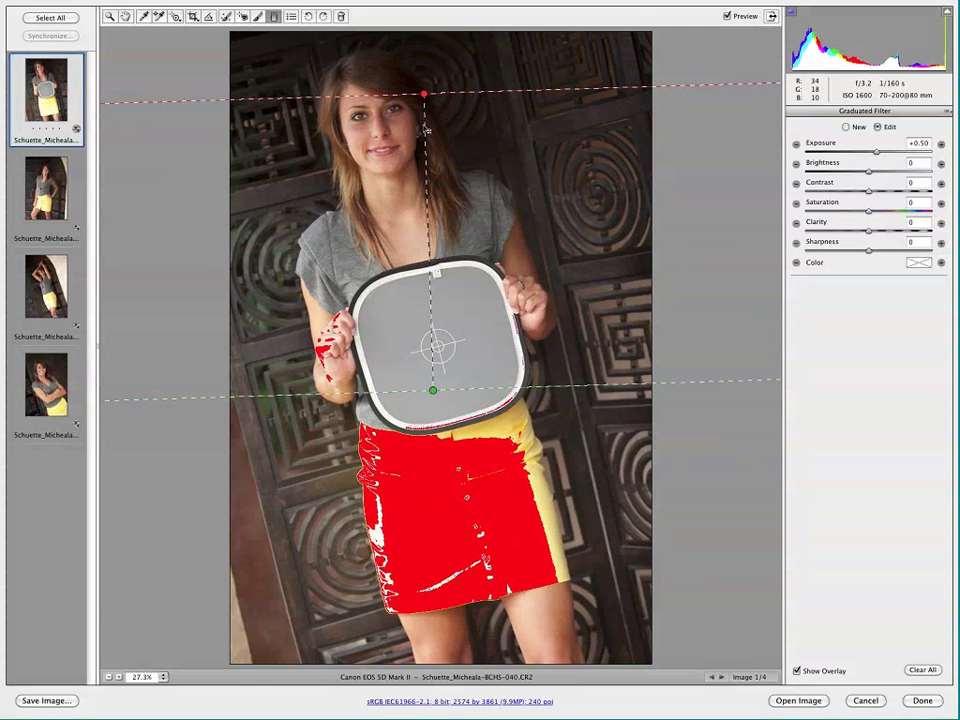
left_click_drag(424, 95, 429, 182)
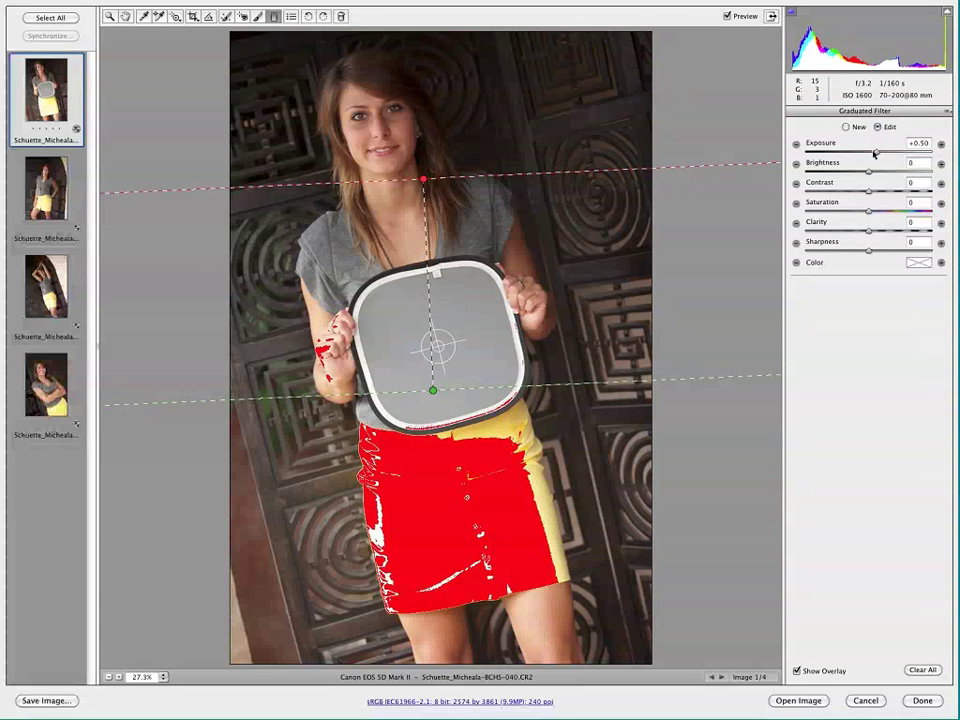
left_click_drag(875, 152, 855, 154)
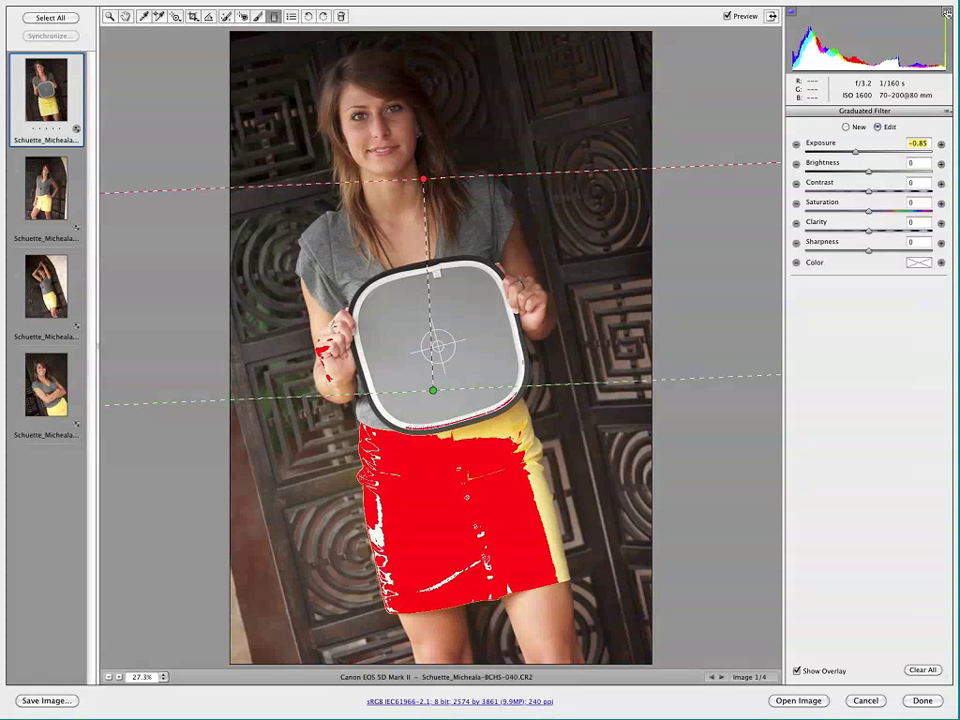
Step: Move BCHS-040's graduated filter down to run from the upper skirt to the gray card's top edge, with Exposure -1.15 and Saturation -26
left_click_drag(857, 153, 868, 153)
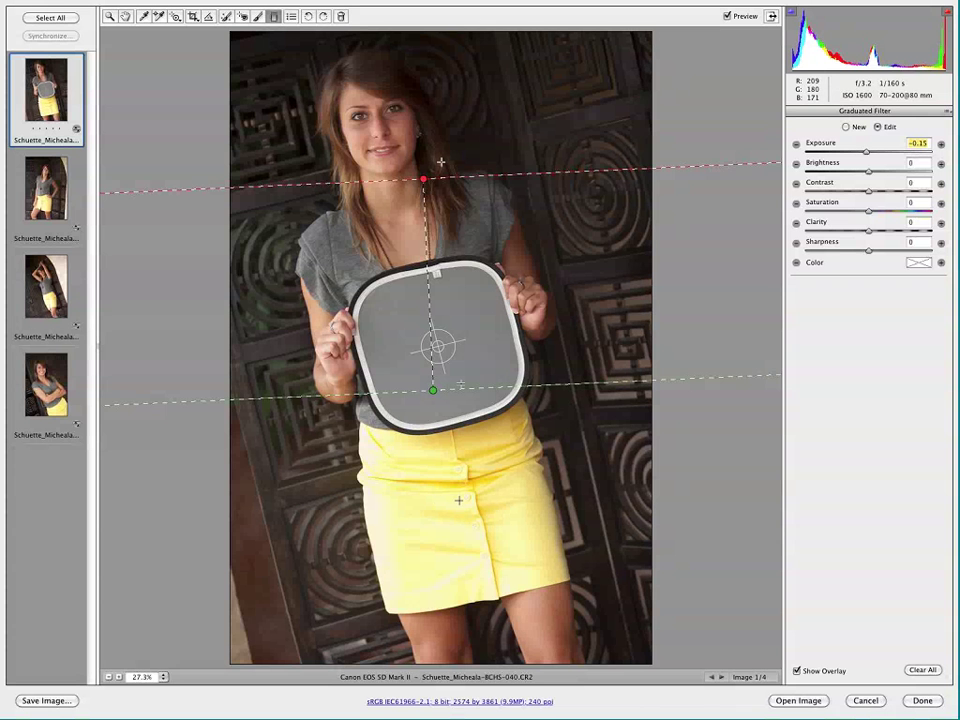
left_click_drag(486, 258, 483, 267)
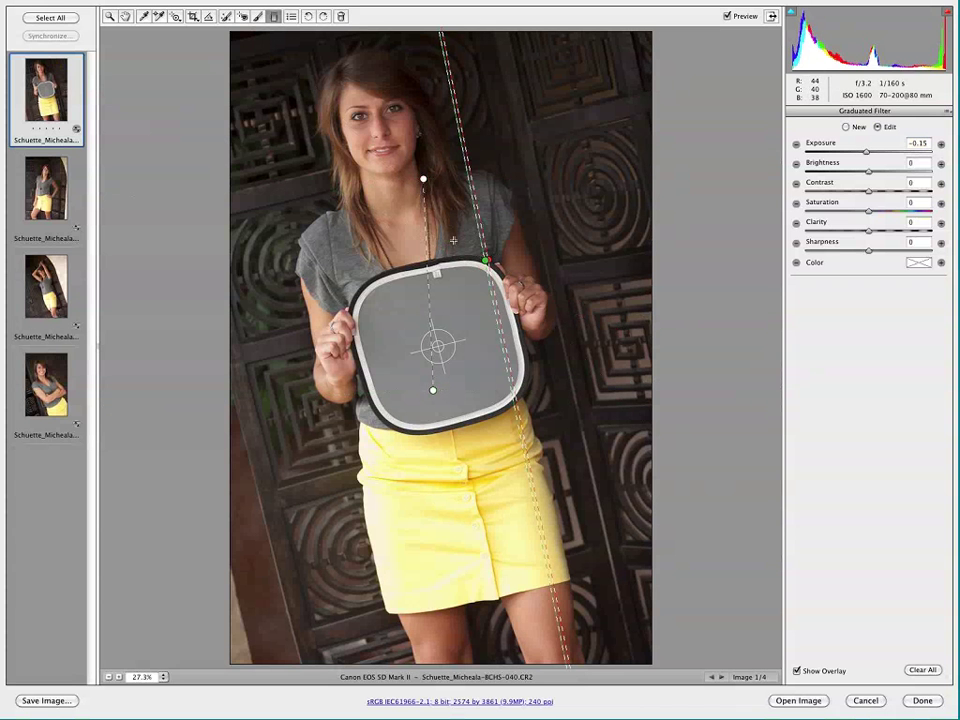
left_click(423, 178)
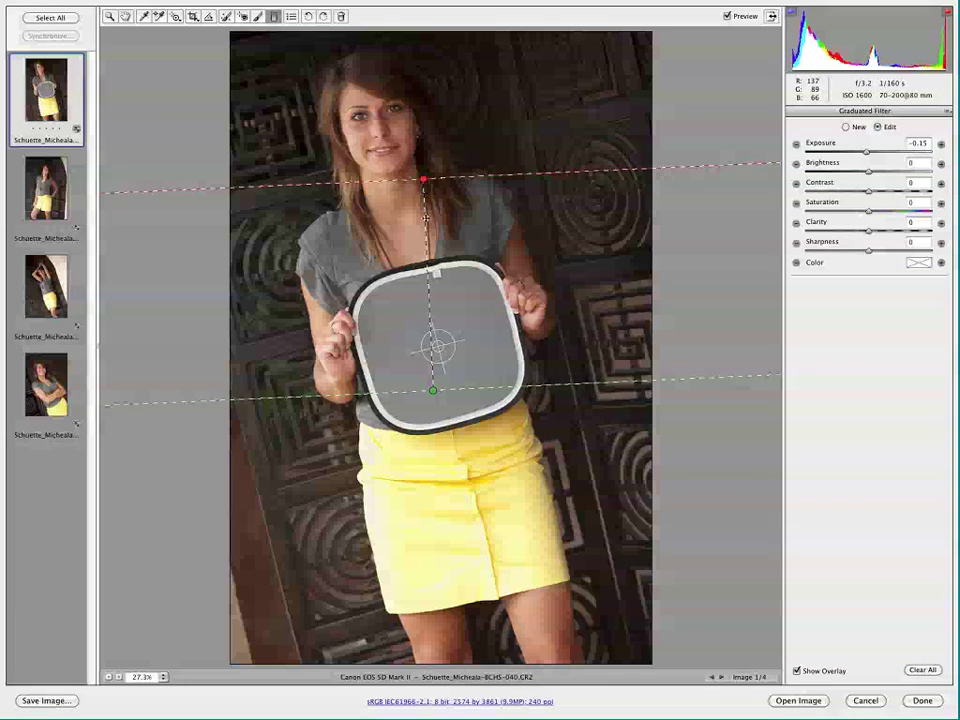
left_click_drag(423, 236, 461, 317)
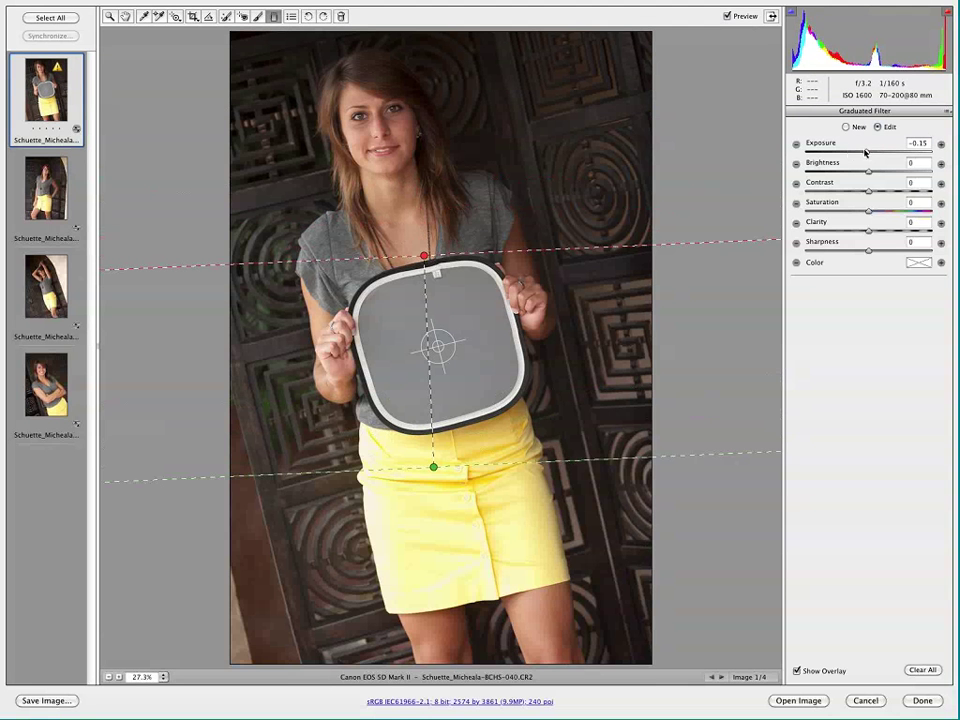
left_click_drag(866, 151, 851, 152)
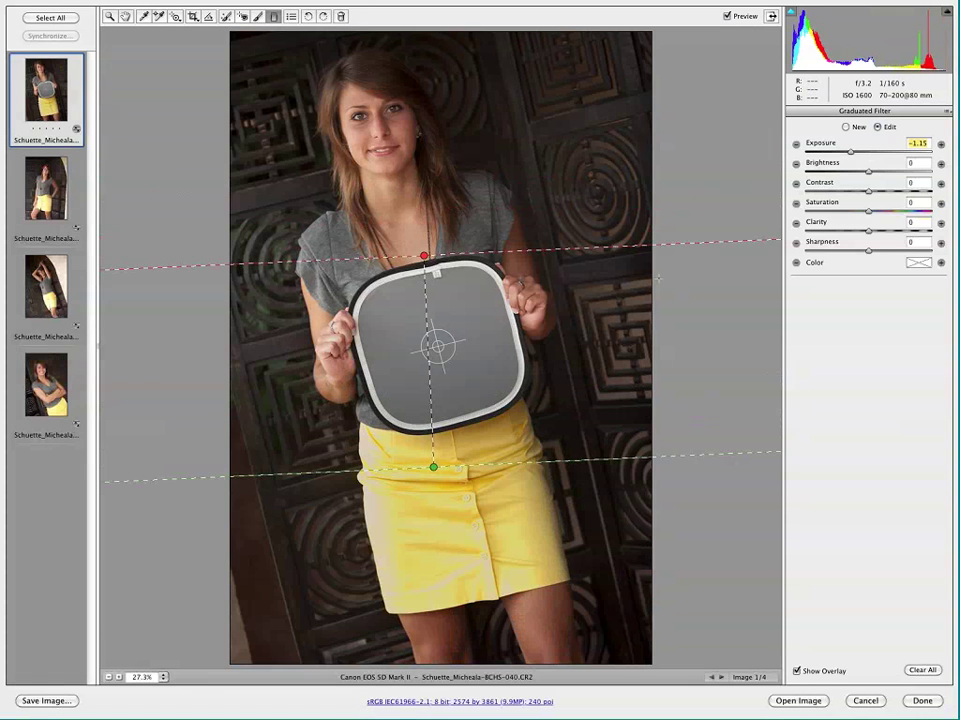
left_click(868, 212)
left_click_drag(868, 212, 851, 212)
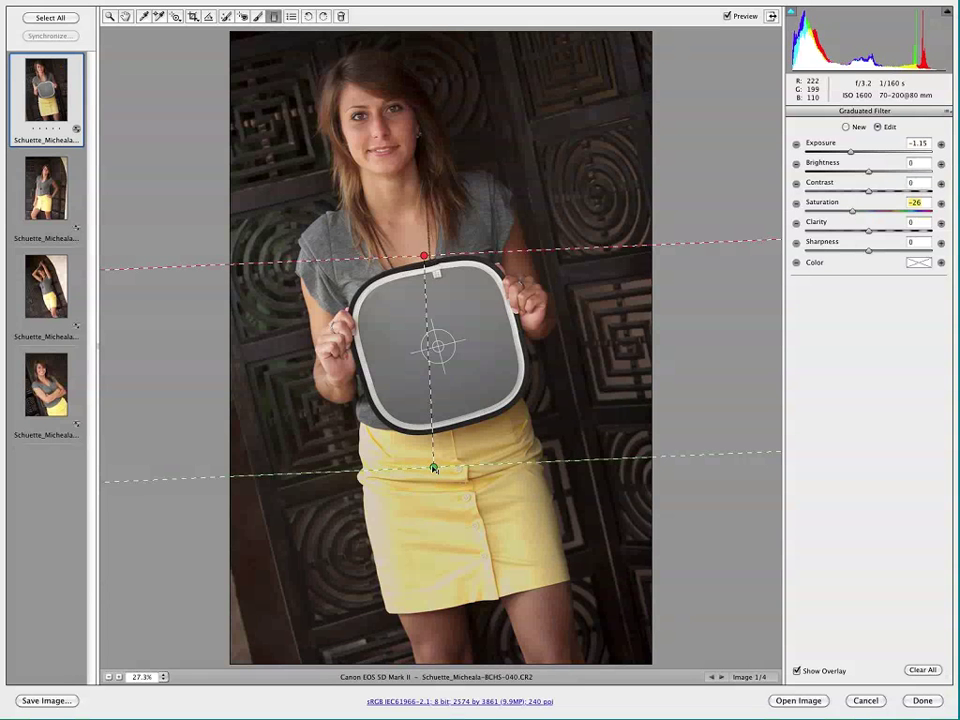
Step: Try a short filter transition across the middle of the gray card with Exposure -3.10, deleting the stray second filter
left_click_drag(435, 457, 436, 445)
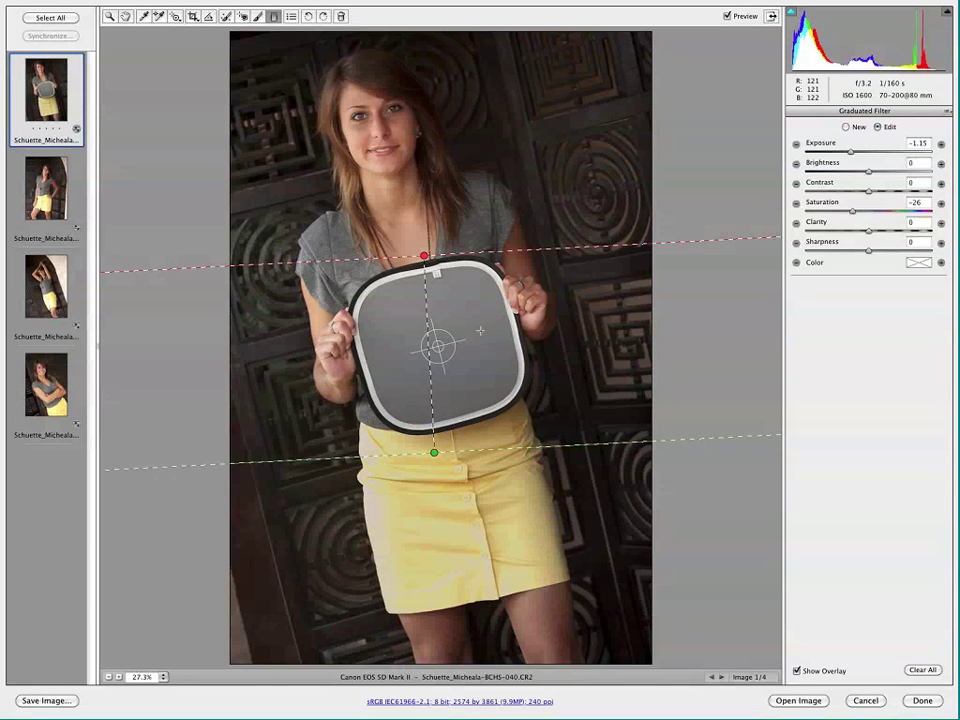
left_click_drag(480, 330, 478, 311)
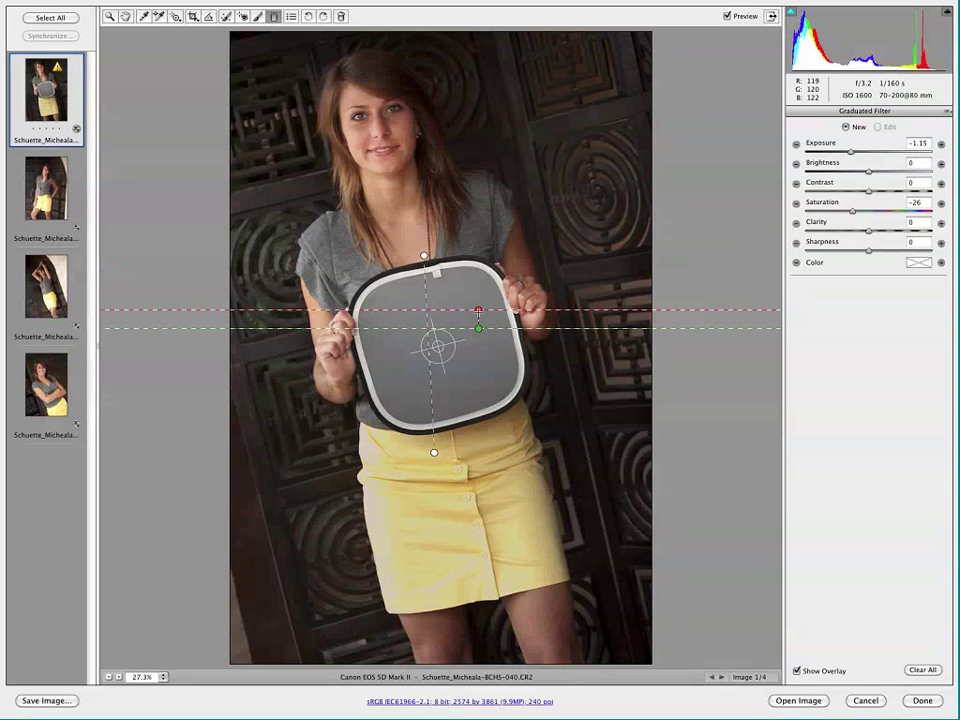
key("Delete")
left_click(436, 416)
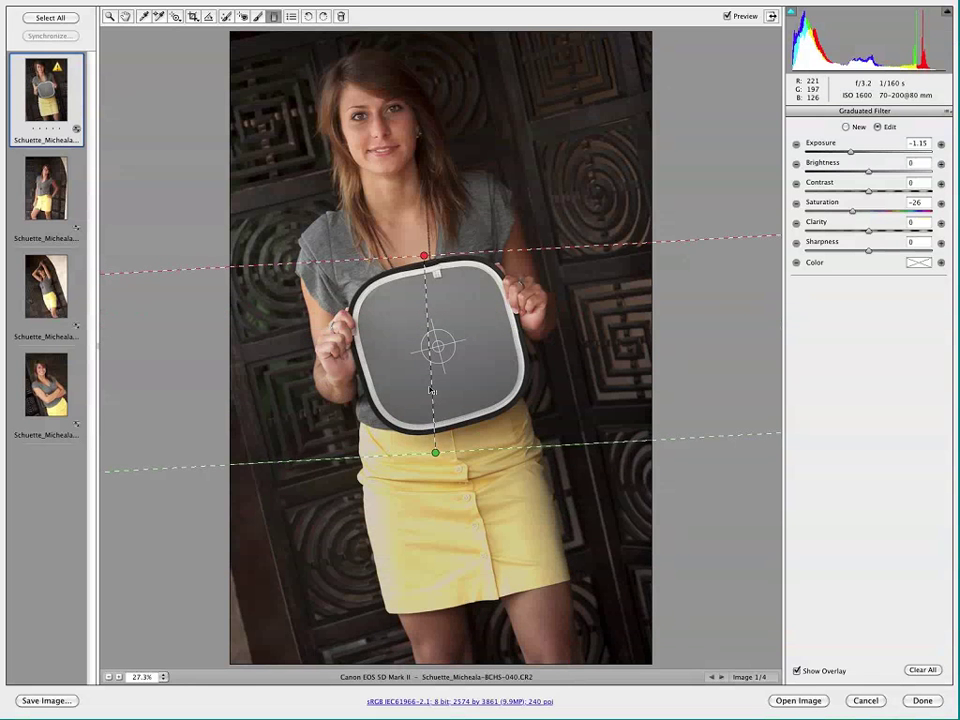
left_click_drag(433, 453, 429, 387)
mouse_move(426, 327)
left_mouse_down()
mouse_move(430, 350)
mouse_move(422, 320)
left_mouse_up()
key("n")
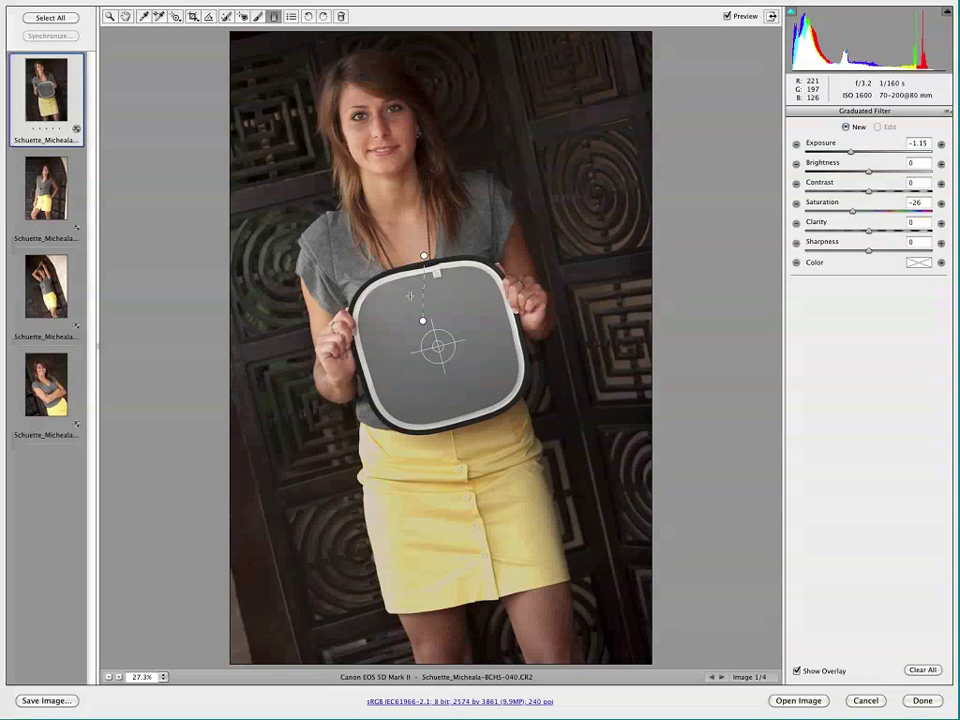
left_click(424, 285)
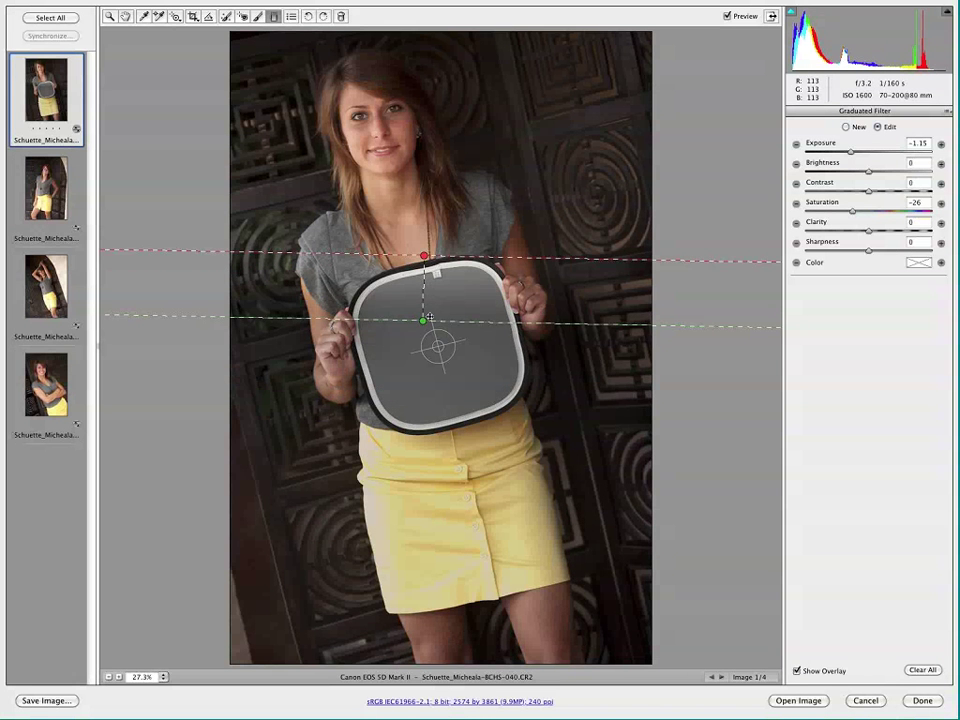
left_click_drag(424, 285, 437, 351)
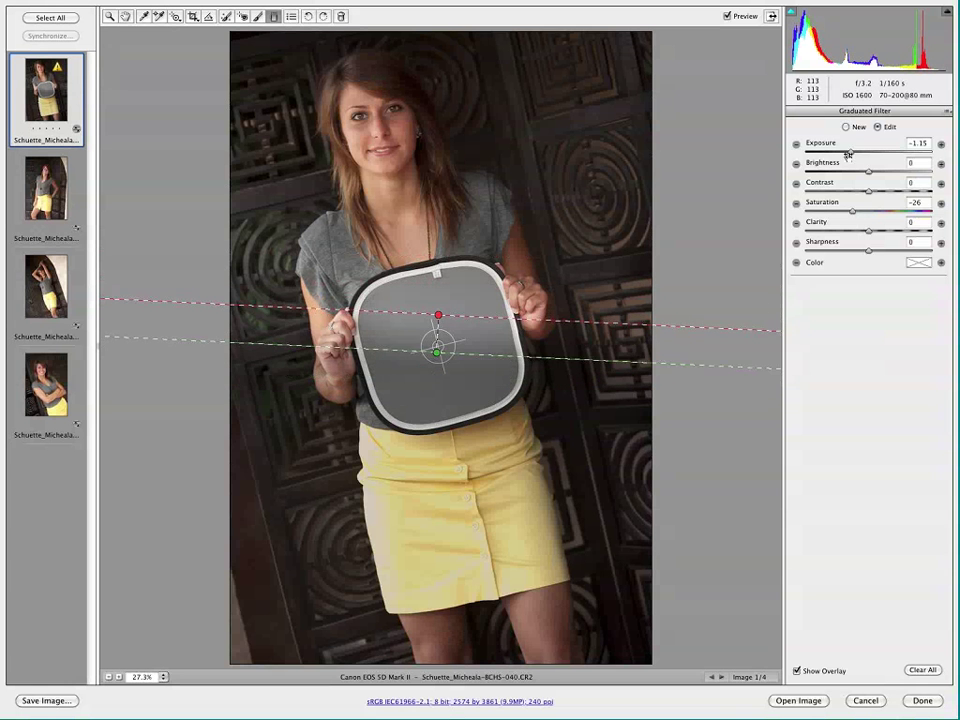
left_click(820, 152)
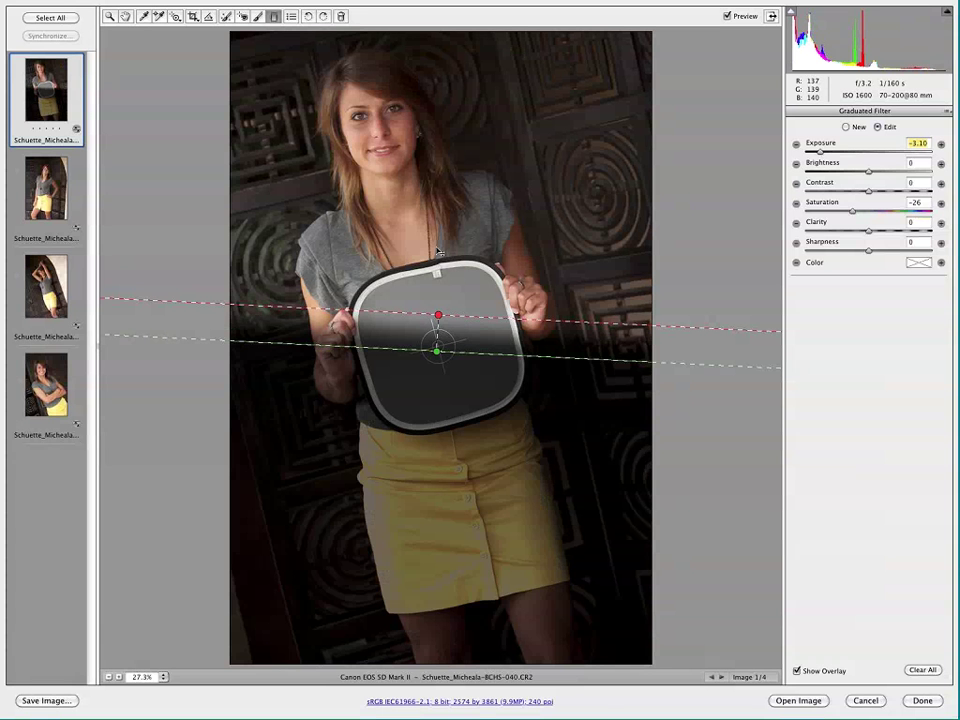
Step: Stretch the filter from the chest to the gray card's lower part, tilt it to match the pose, and set its Exposure to -0.65
left_click_drag(437, 316, 437, 255)
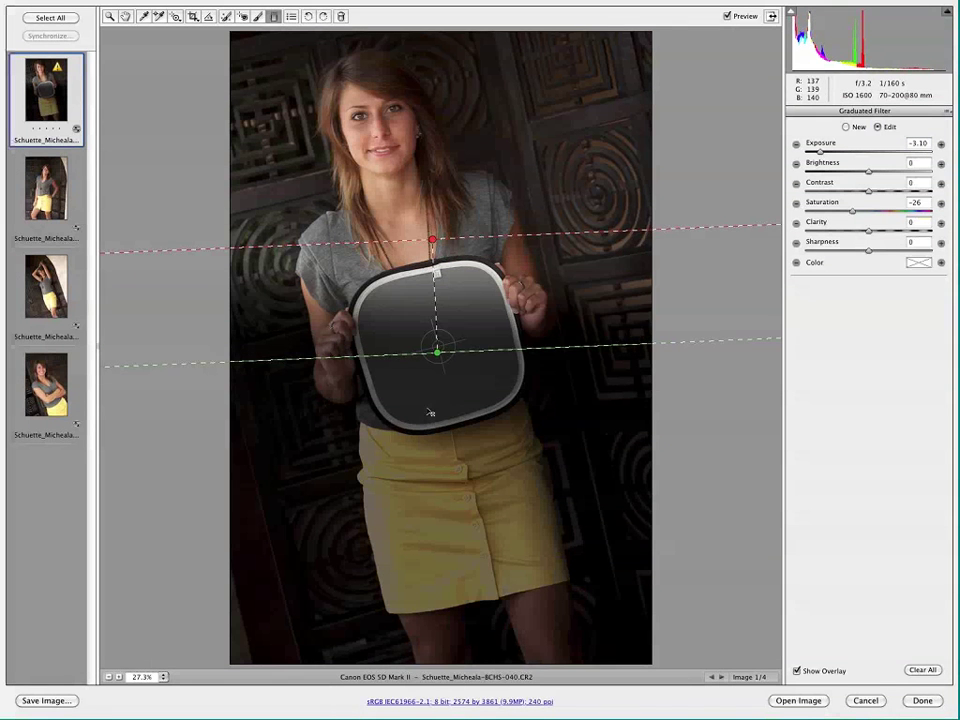
left_click_drag(825, 157, 853, 156)
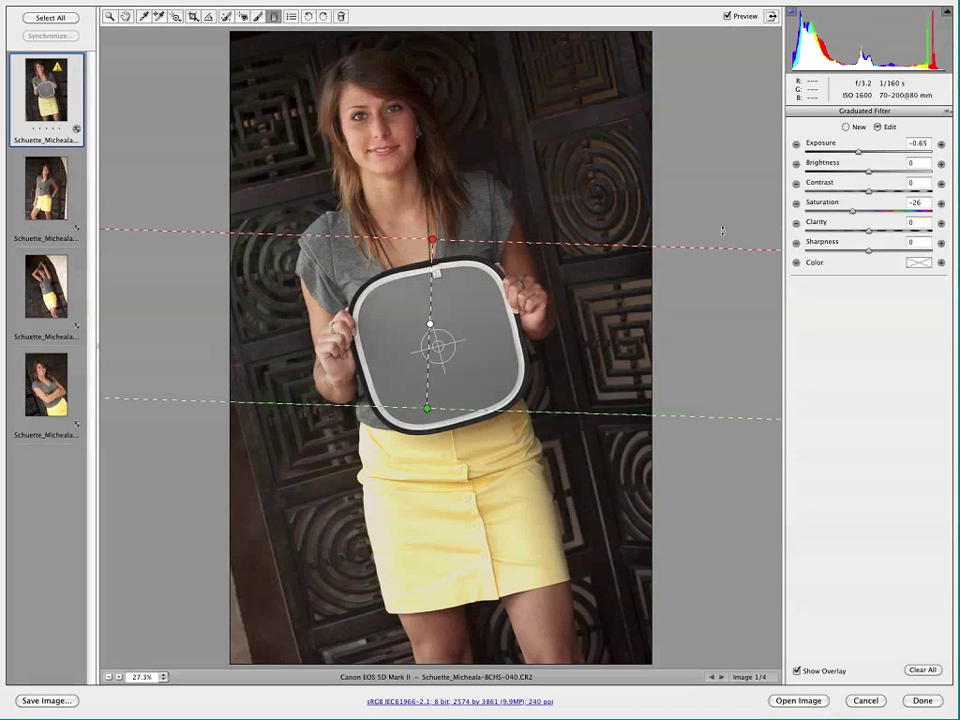
left_click_drag(722, 231, 686, 185)
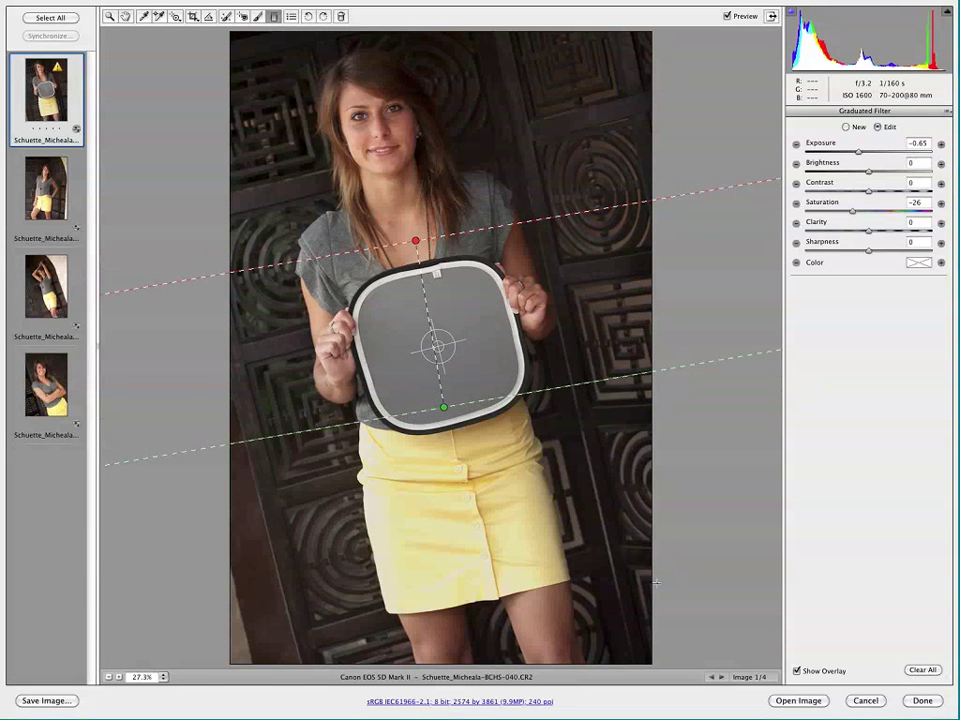
Step: Select all four images and synchronize BCHS-040's settings to them, including Local Adjustments but not Crop or Spot Removal
left_click(60, 180)
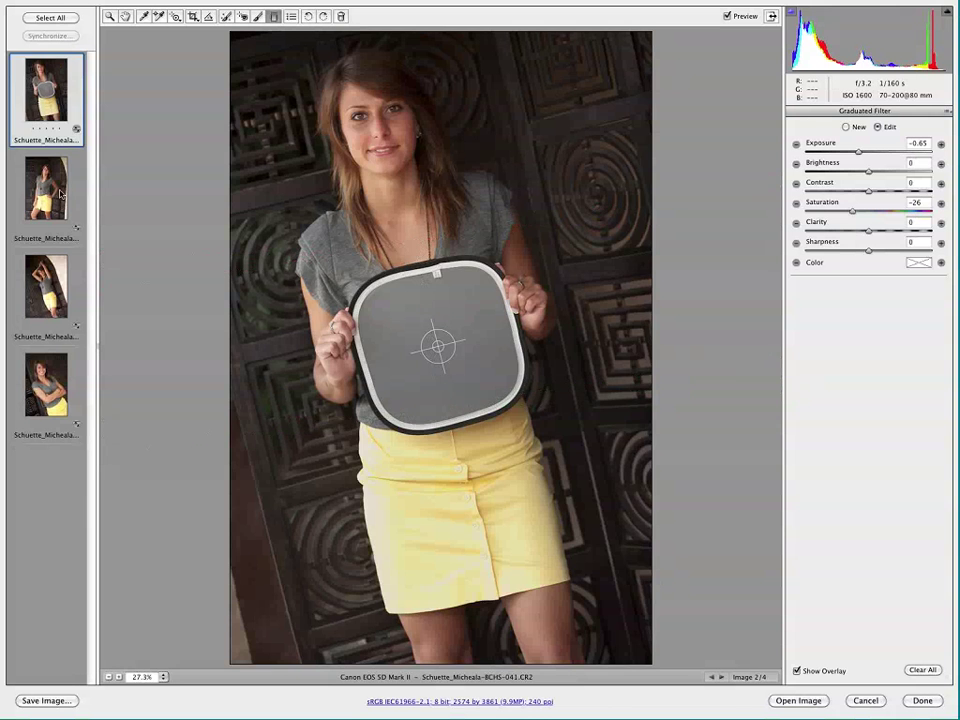
left_click(40, 100)
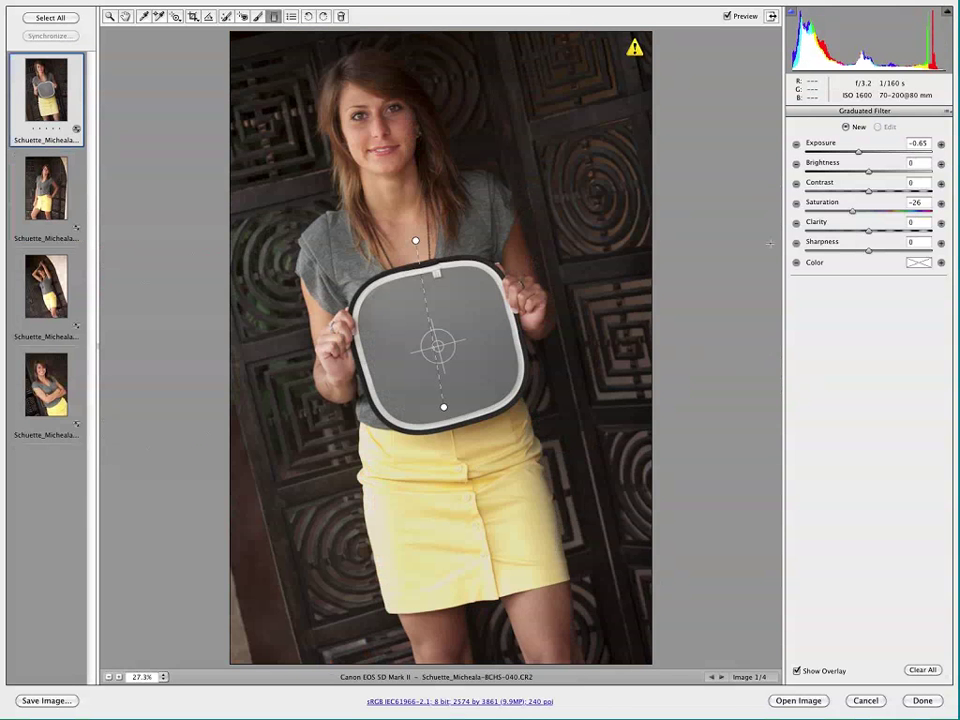
left_click(60, 390, "shift")
left_click(58, 17)
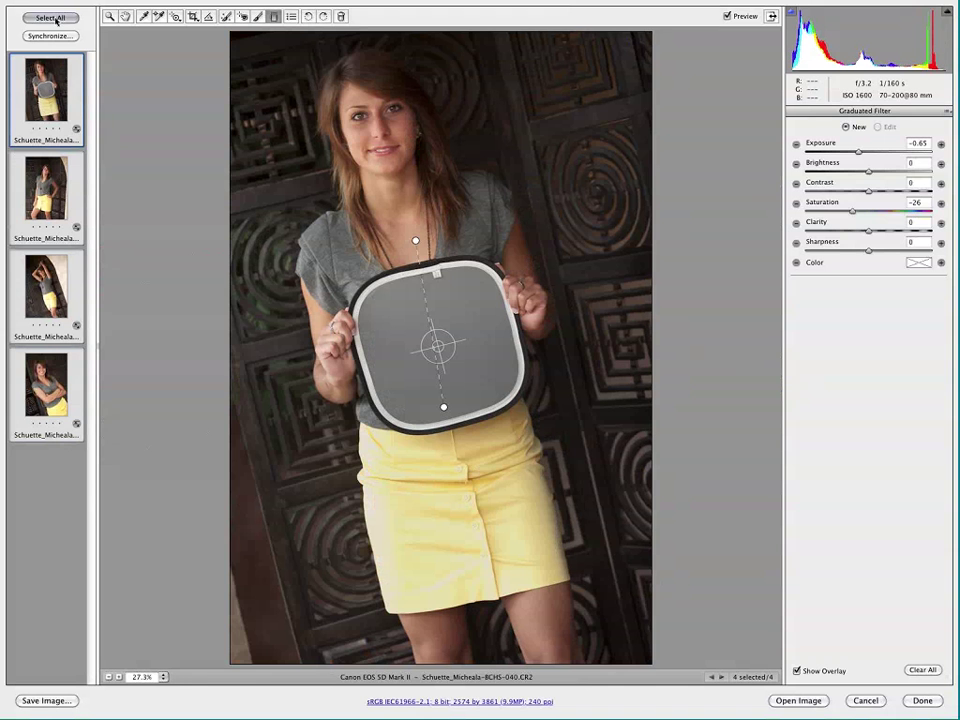
left_click(50, 36)
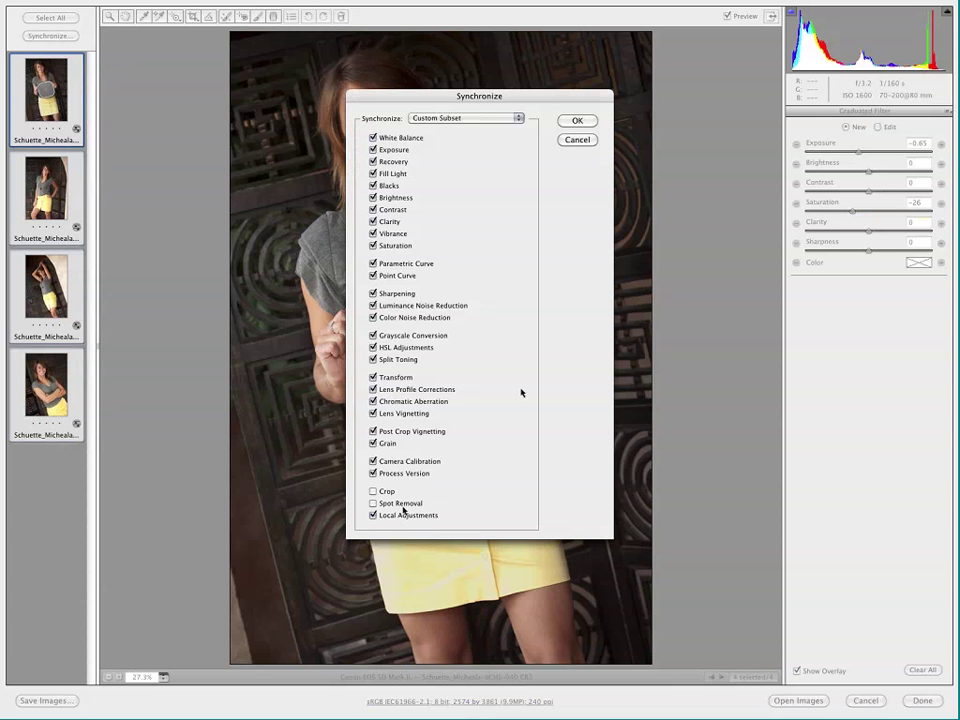
left_click(577, 121)
Step: Check the synchronized portraits, move BCHS-043's graduated filter down to run from the crossed arms to the upper chest, and finish the group
left_click(57, 200)
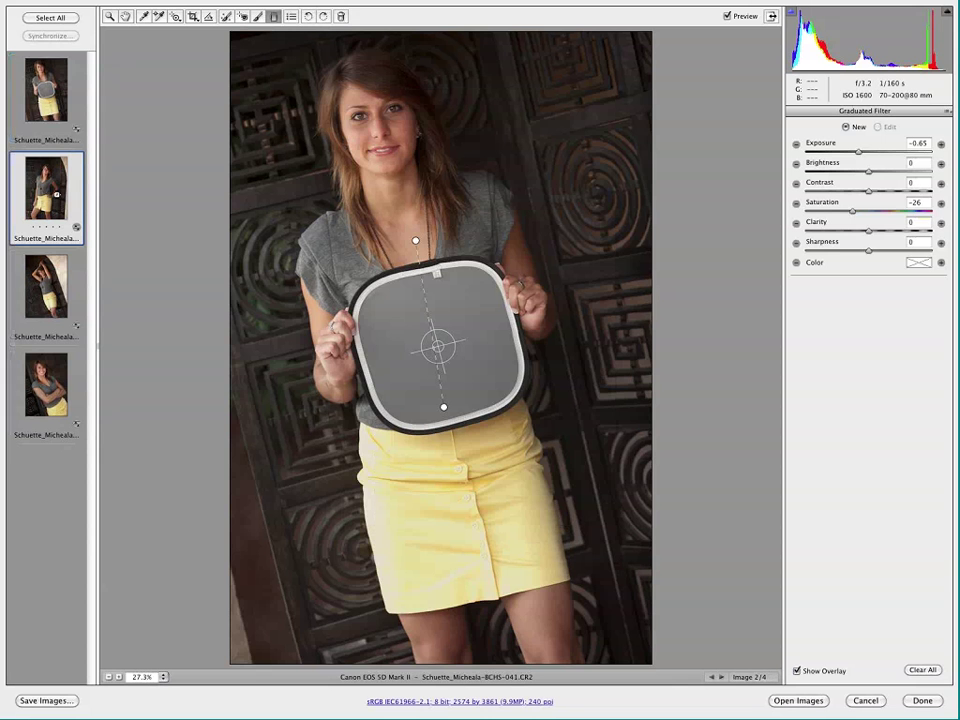
left_click(56, 292)
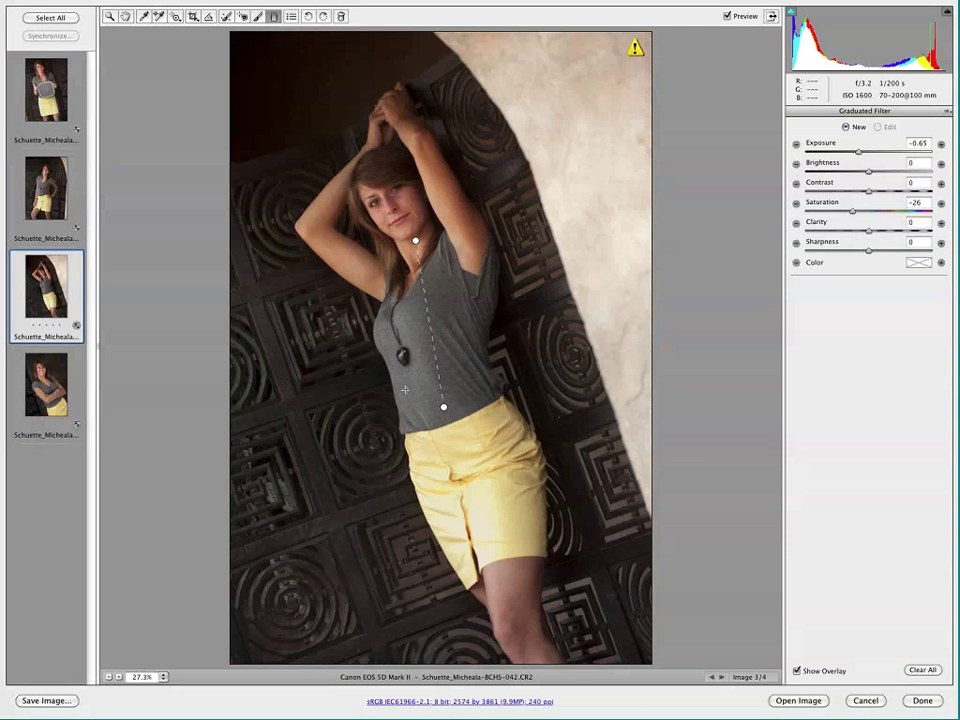
left_click(46, 385)
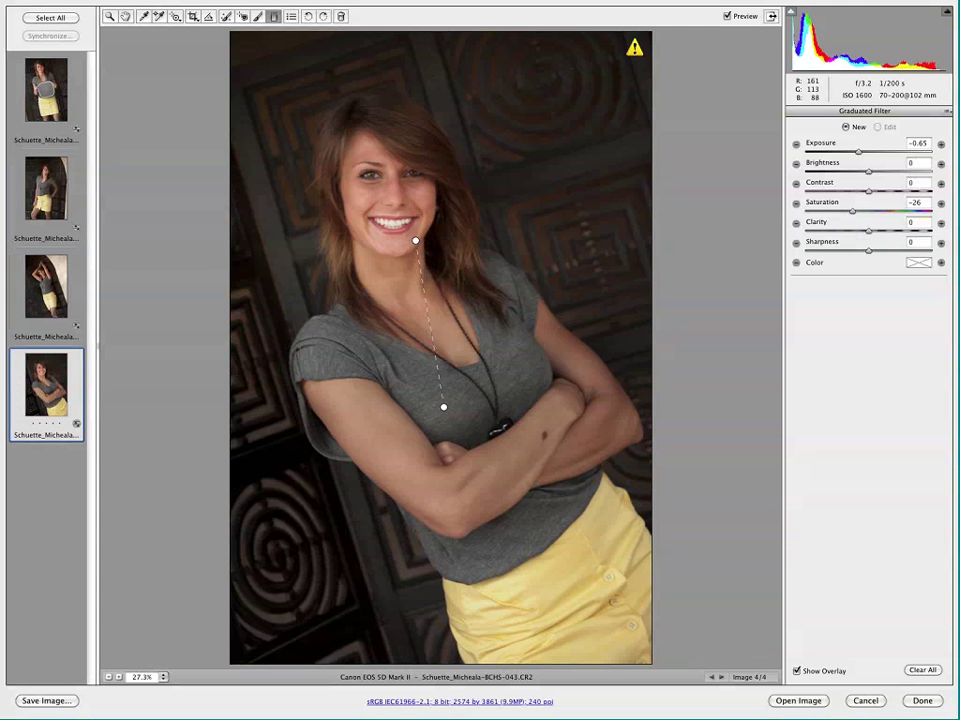
left_click_drag(443, 406, 443, 411)
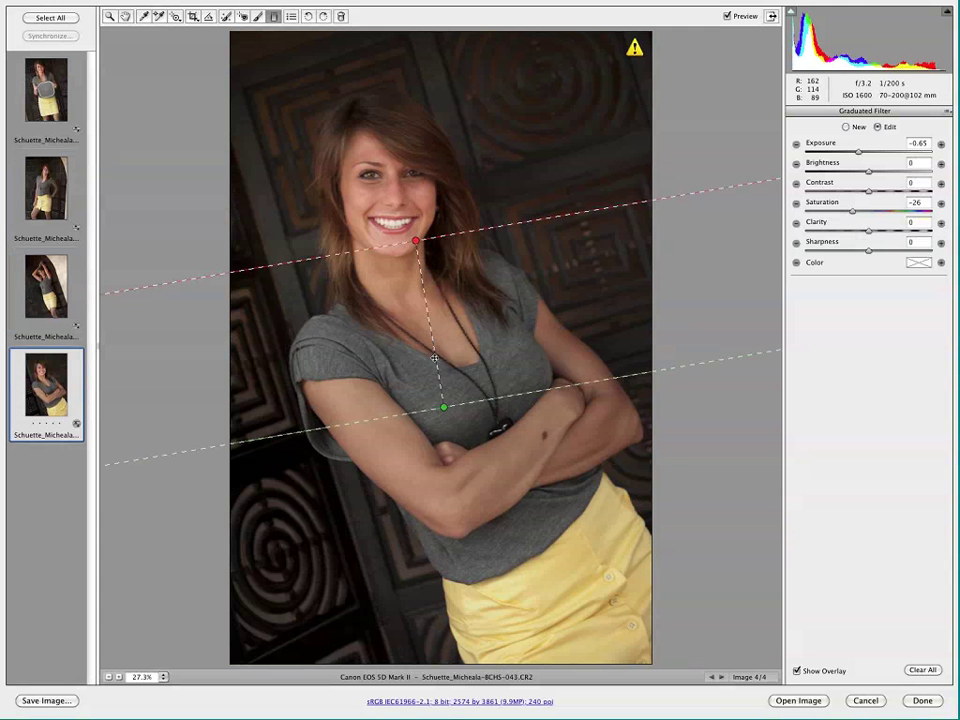
left_click_drag(438, 376, 227, 400)
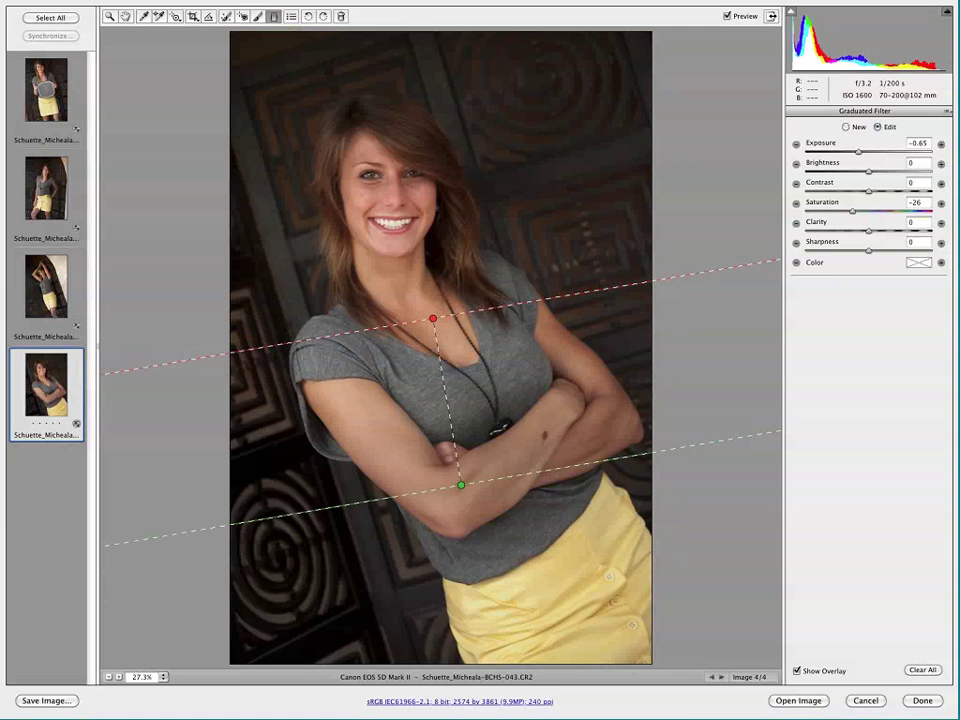
left_click(921, 700)
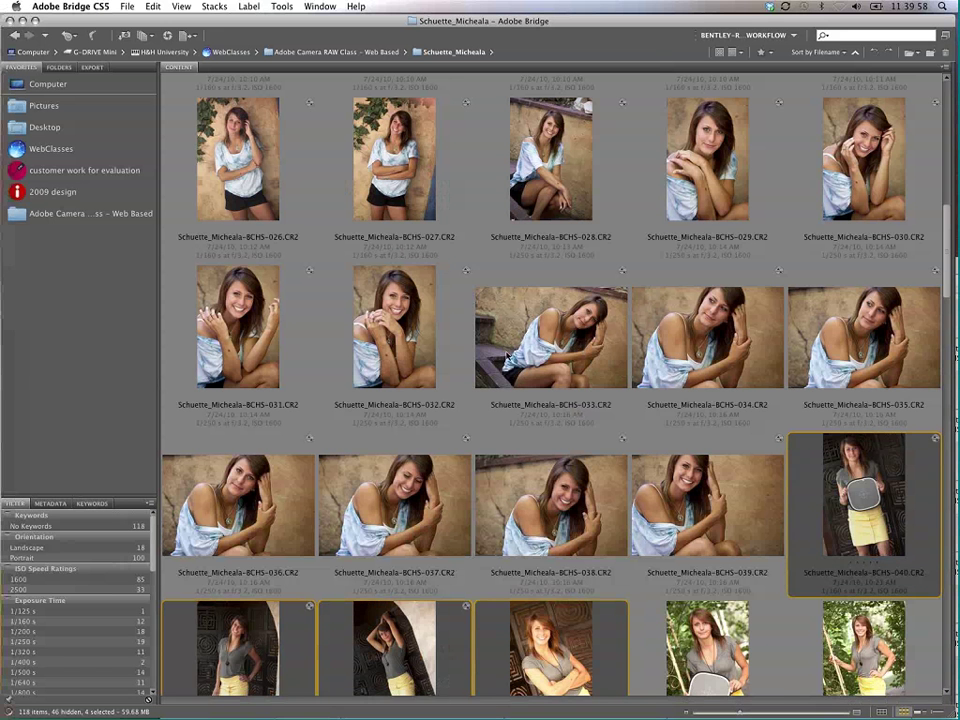
Step: Open BCHS-044 through BCHS-059 in Camera Raw and select all sixteen images for editing together
scroll(507, 356, "down", 2)
scroll(507, 356, "down", 2)
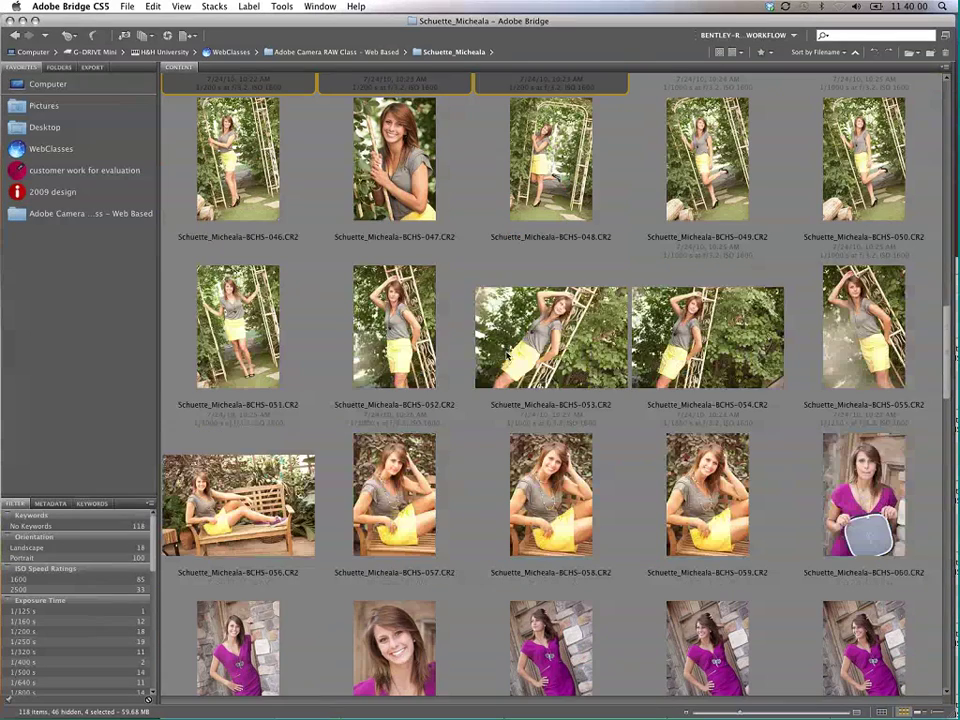
scroll(507, 356, "up", 1)
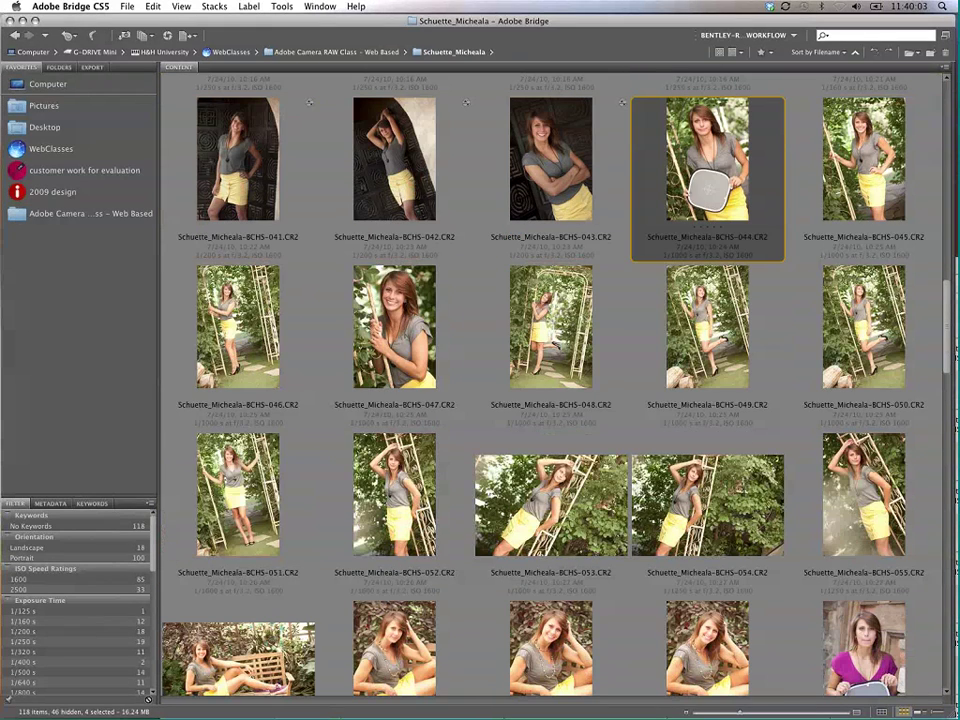
left_click(717, 642, "shift")
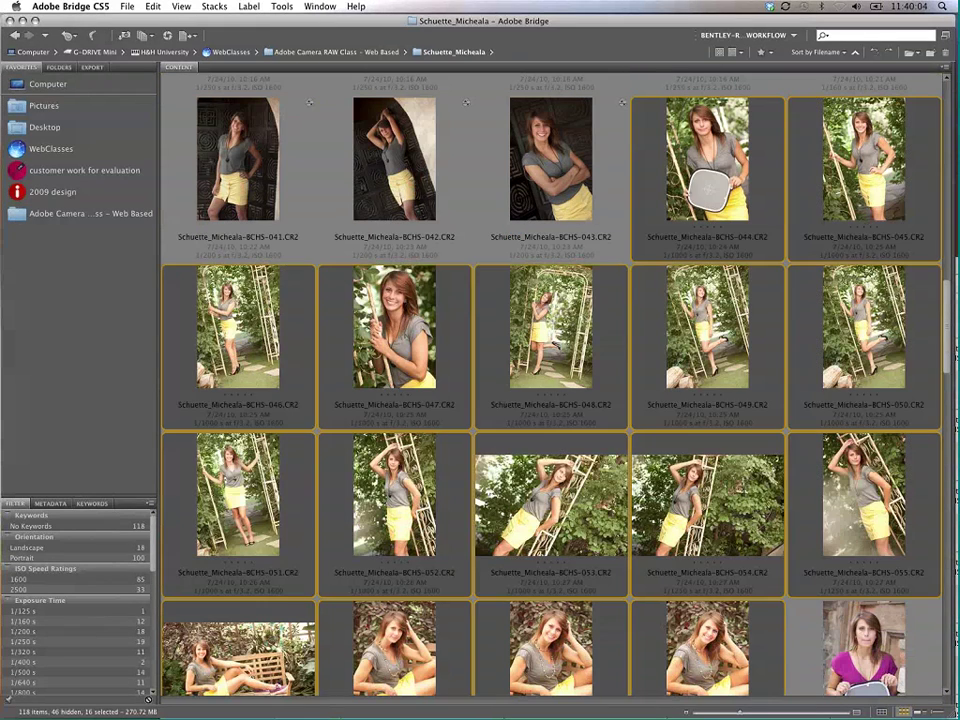
key("super+r")
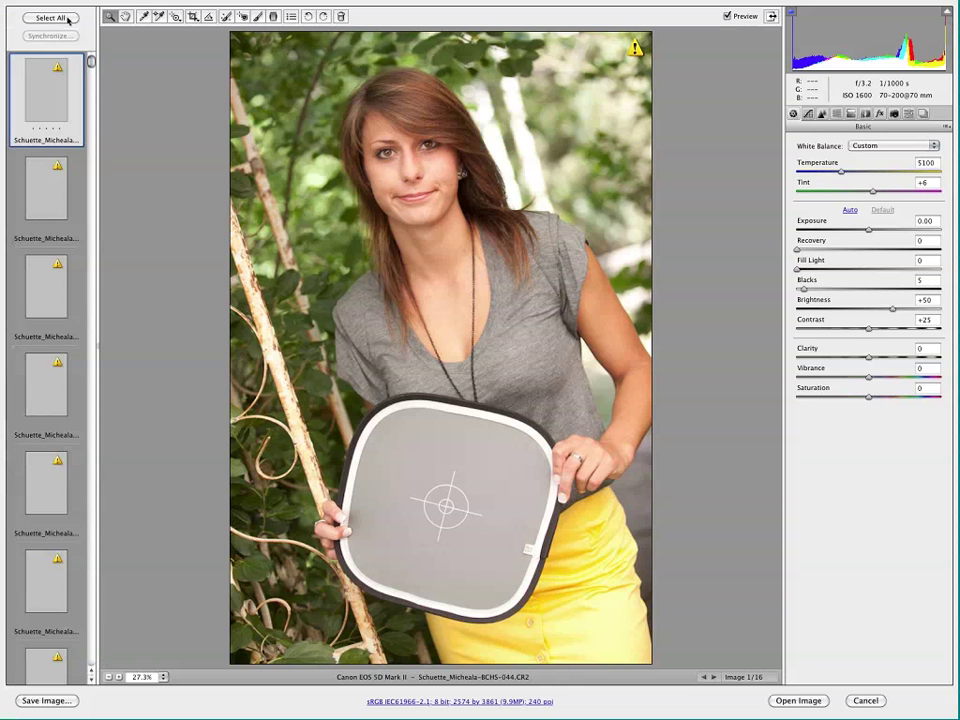
left_click(66, 18)
Step: Set the sixteen images' white balance from the gray card and their Exposure to -0.85
left_click(143, 16)
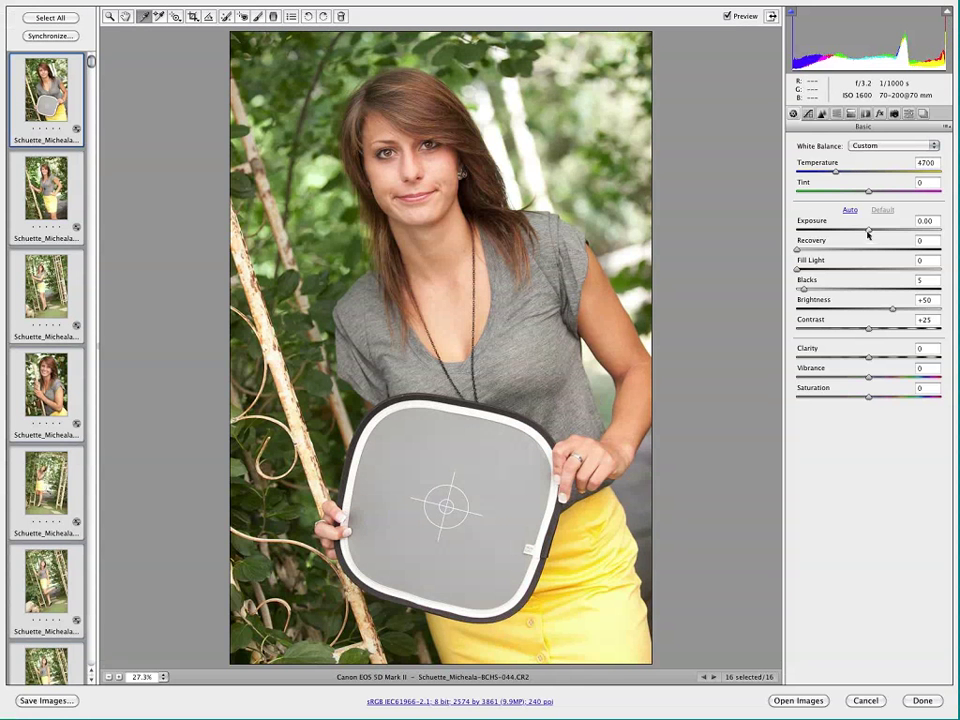
key("alt")
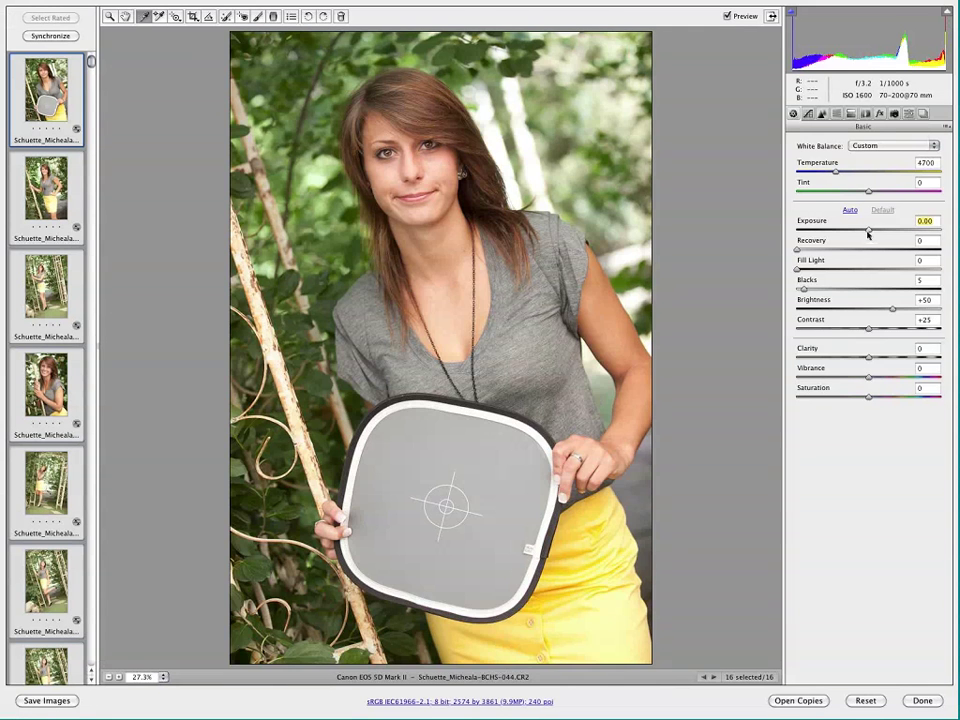
left_click_drag(868, 232, 853, 232)
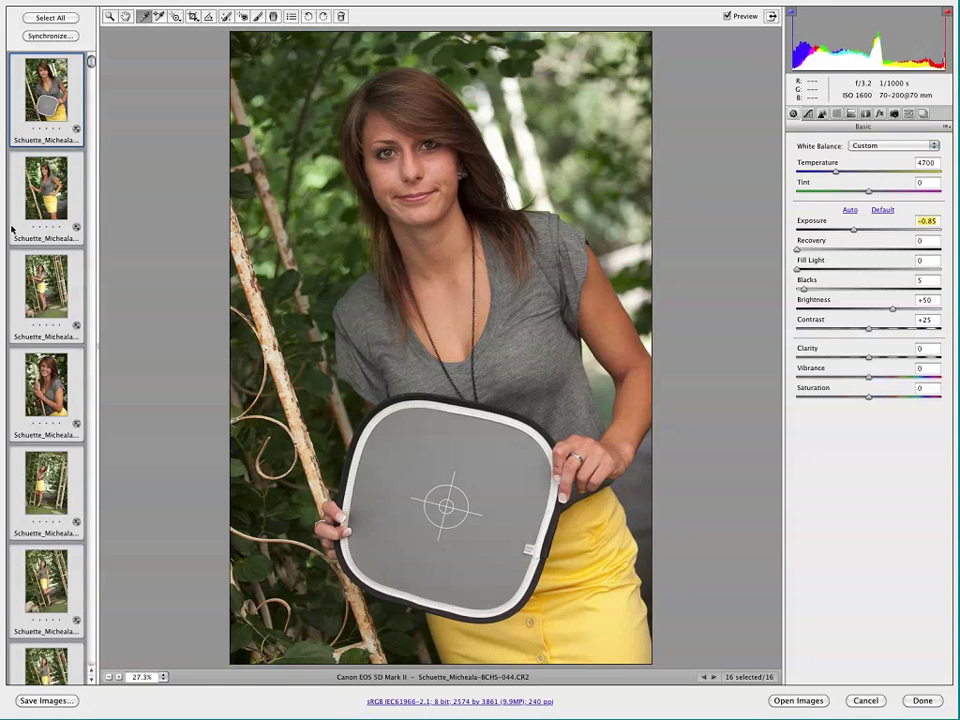
Step: On BCHS-045, set the Adjustment Brush to Exposure -1.20 and Saturation 0 and start painting over the background foliage
left_click(58, 215)
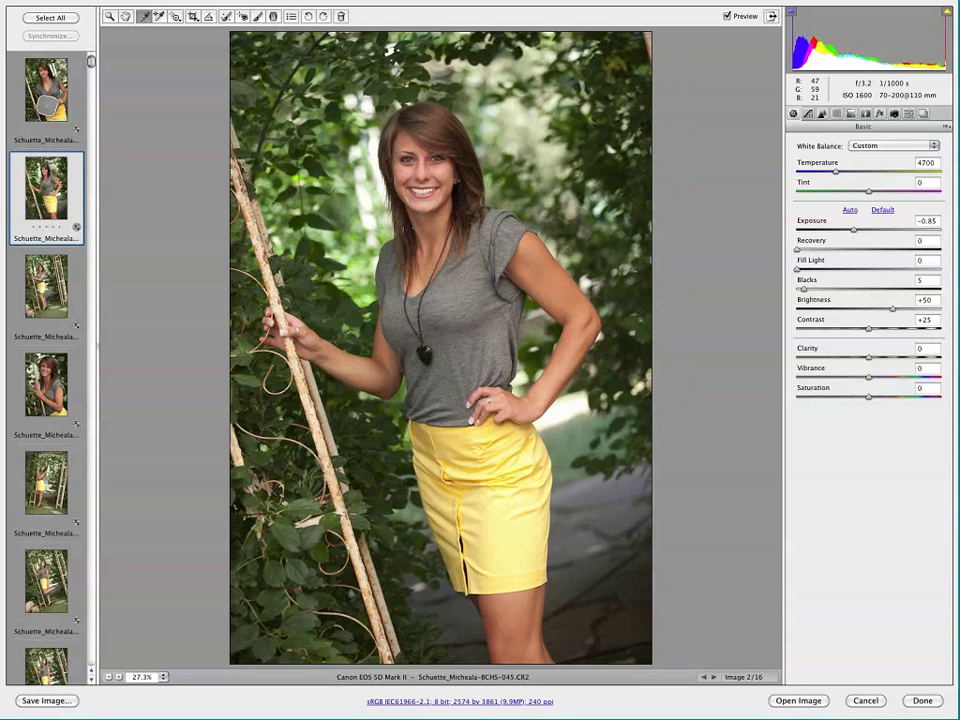
left_click(257, 17)
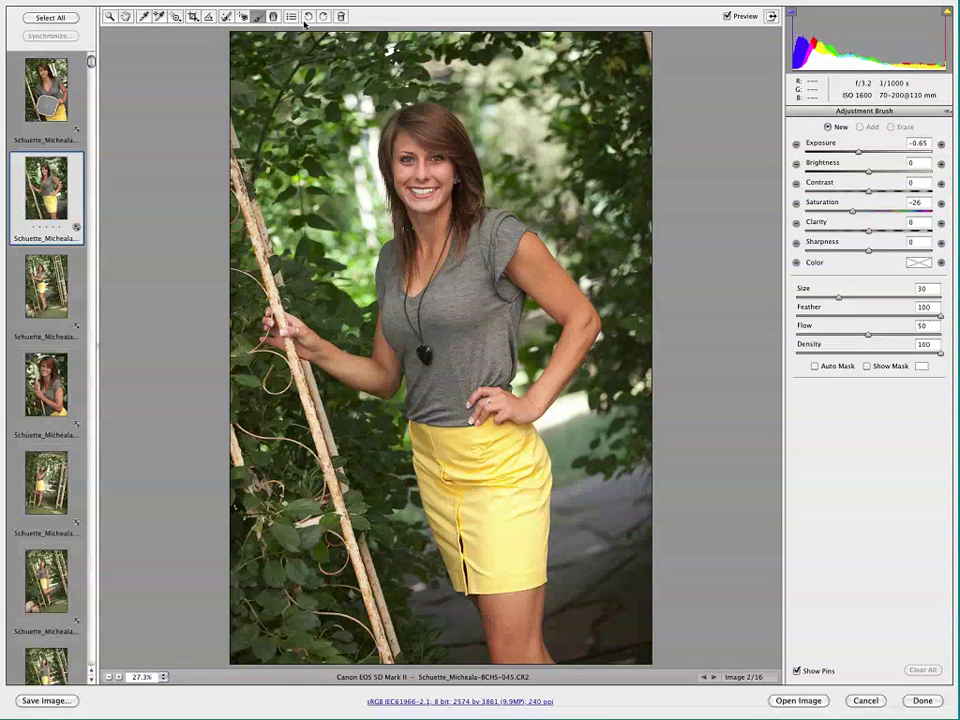
double_click(853, 213)
left_click_drag(858, 152, 848, 152)
mouse_move(236, 44)
left_mouse_down()
mouse_move(214, 82)
mouse_move(204, 128)
mouse_move(216, 128)
left_mouse_up()
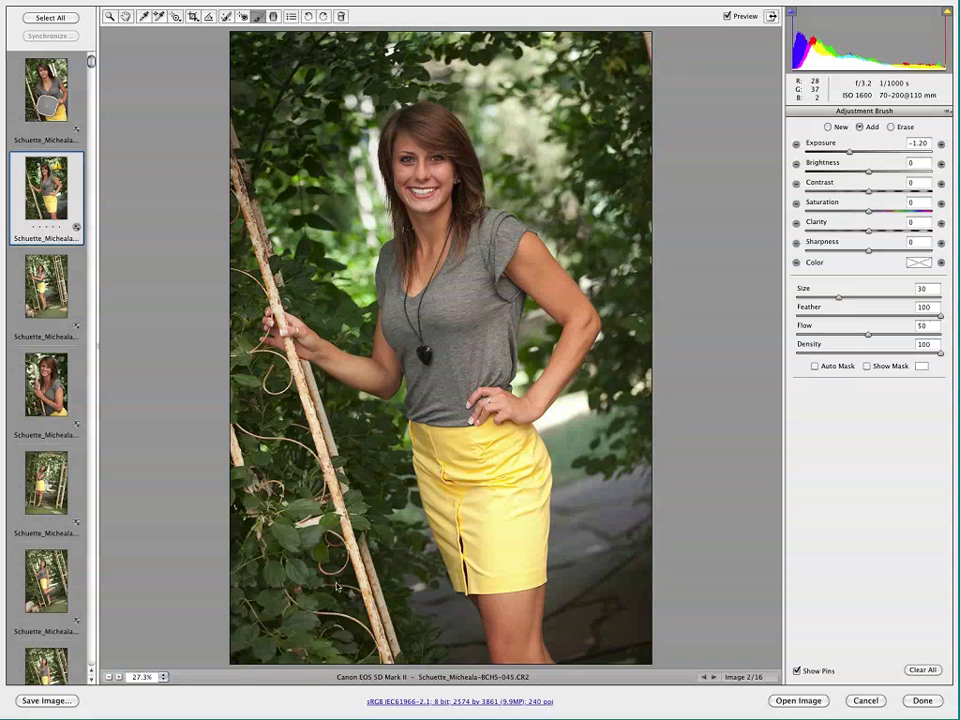
Step: Reduce the brush size to 12 and paint the darkening adjustment into the background closer around the woman
key("bracketleft")
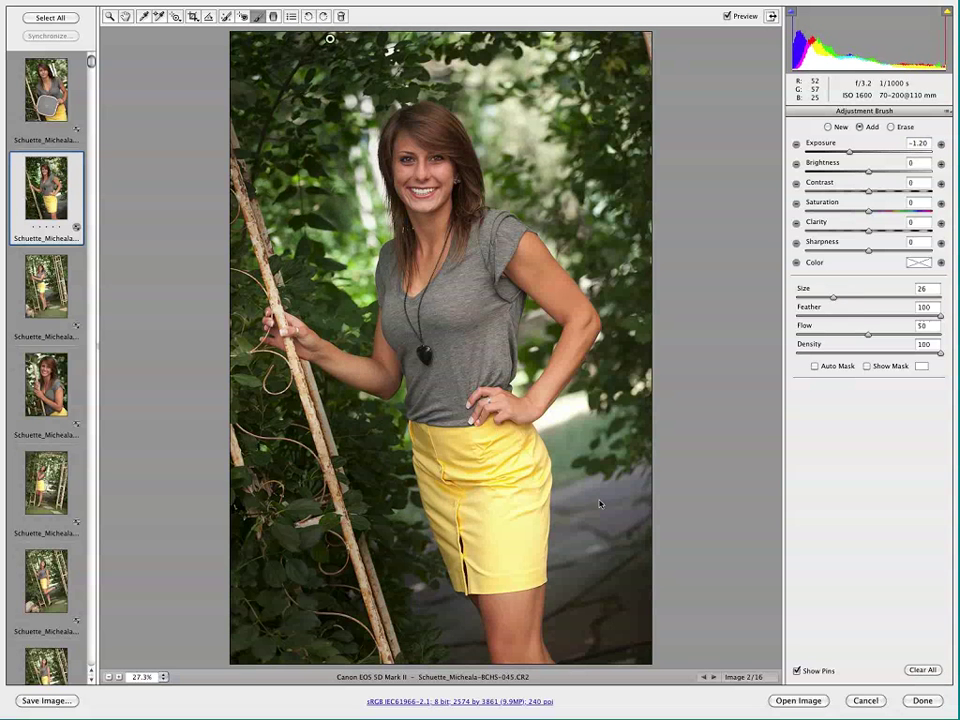
key("bracketleft")
key("bracketleft")
key("bracketleft")
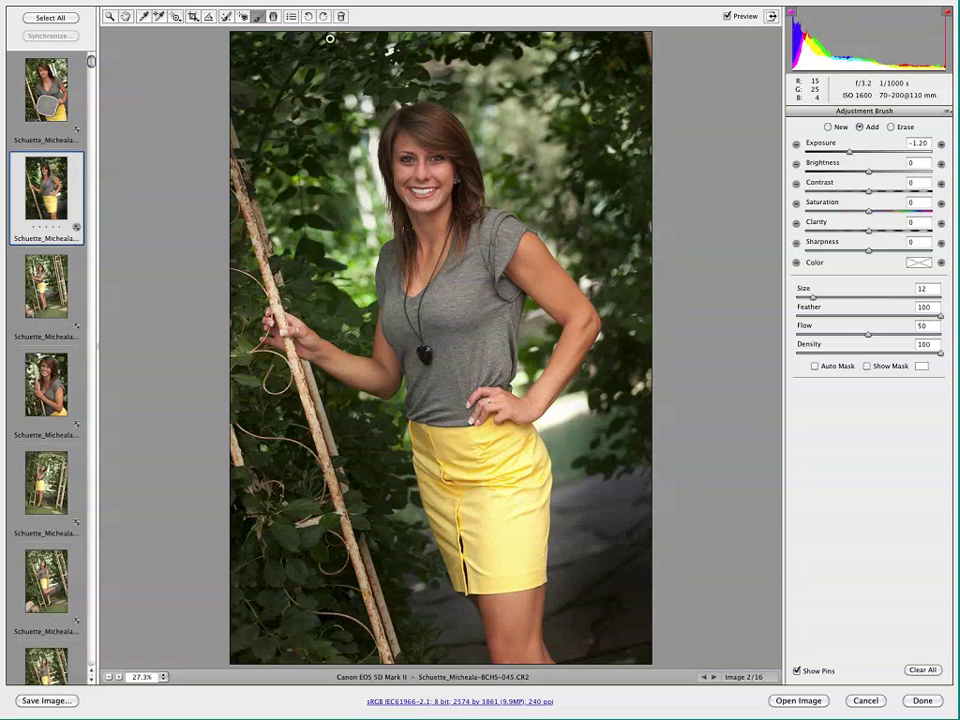
Step: Compare BCHS-045 with and without the preview of the current settings
left_click(727, 17)
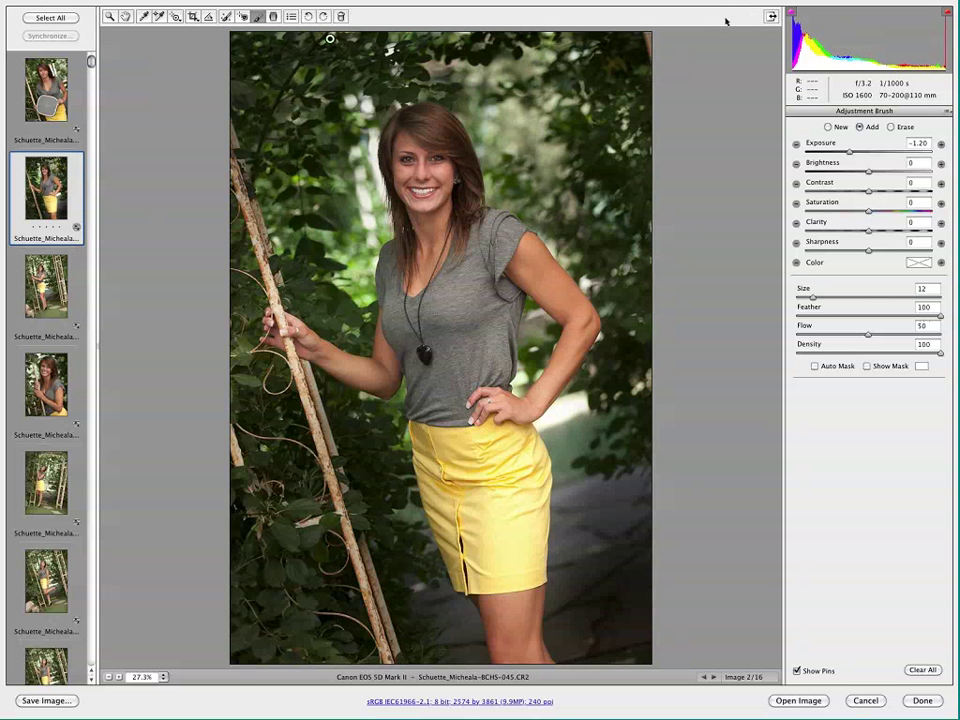
left_click(727, 17)
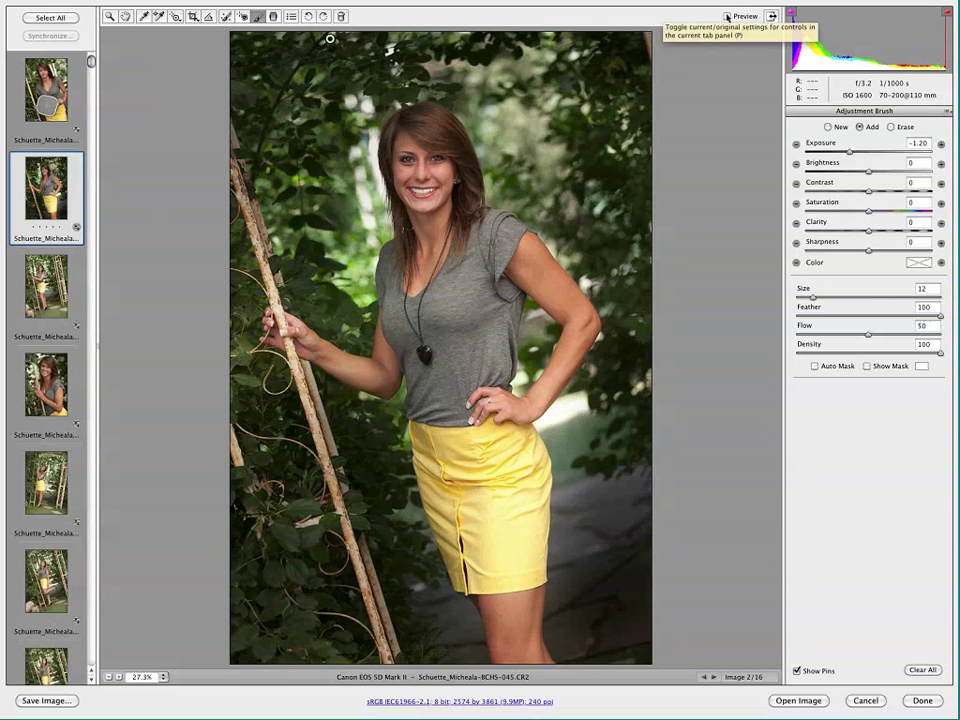
left_click(727, 17)
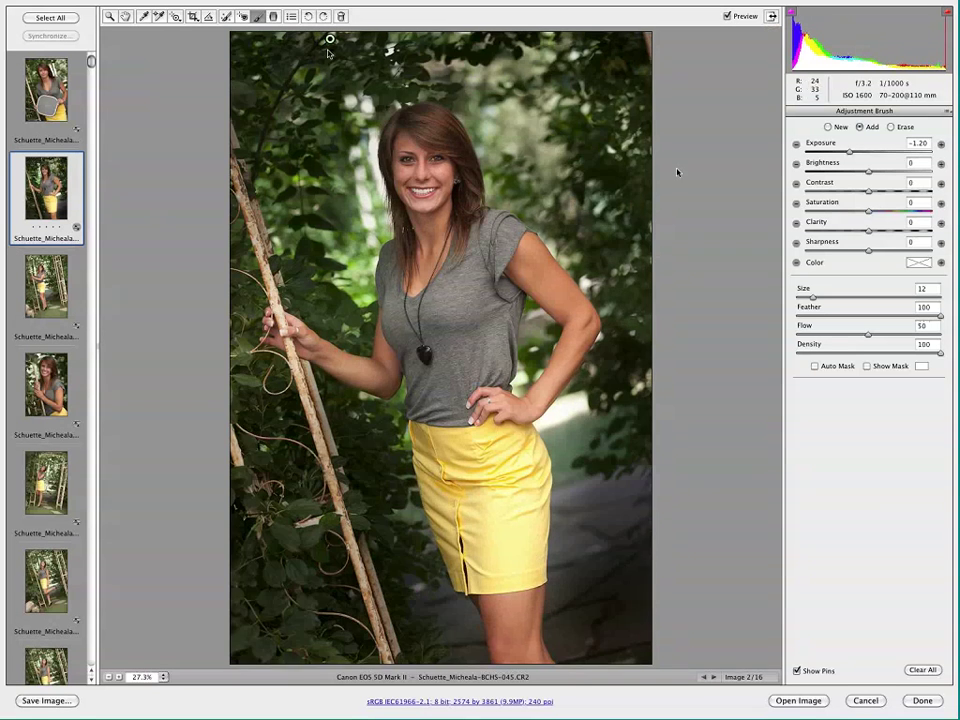
Step: Switch the brush to Erase, change the mask overlay color to red, and leave the mask display off
mouse_move(329, 40)
left_click(904, 127)
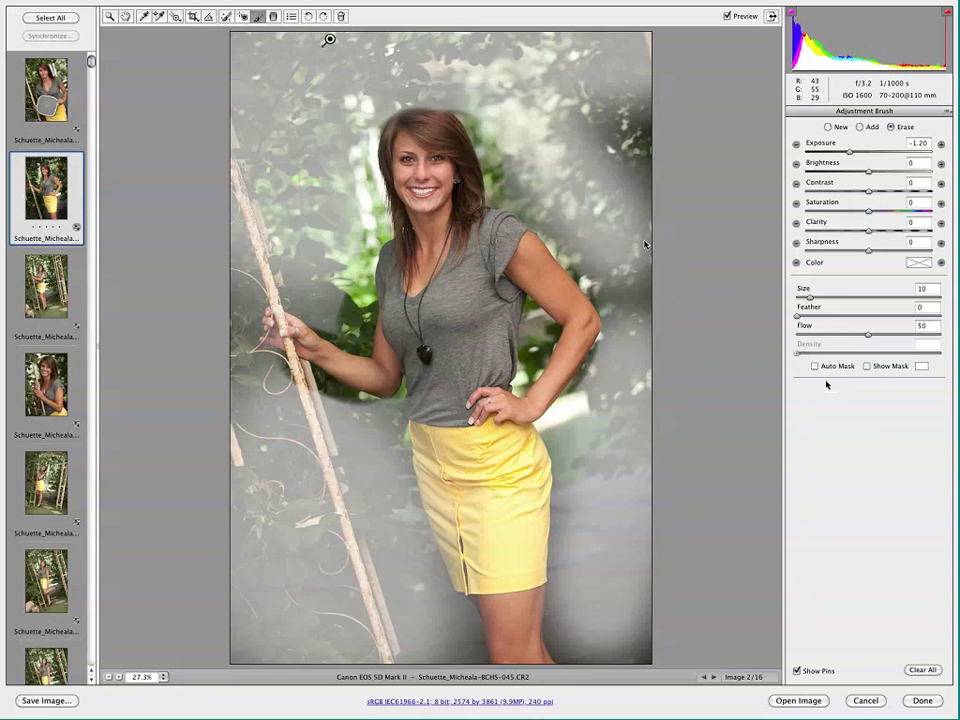
left_click(866, 366)
left_click(921, 366)
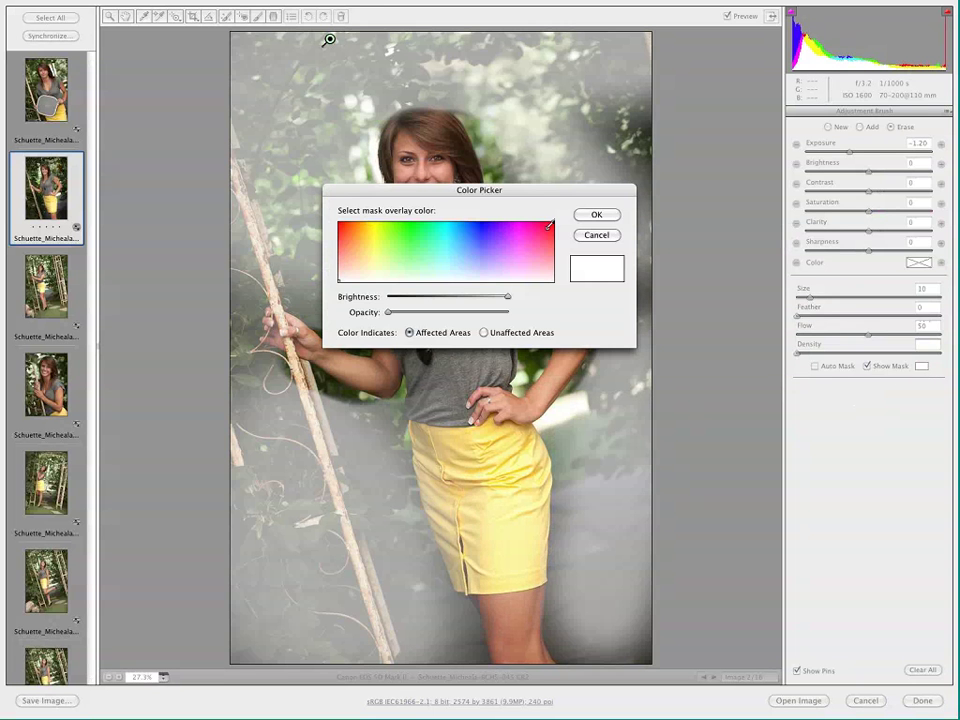
left_click(547, 228)
left_click(596, 216)
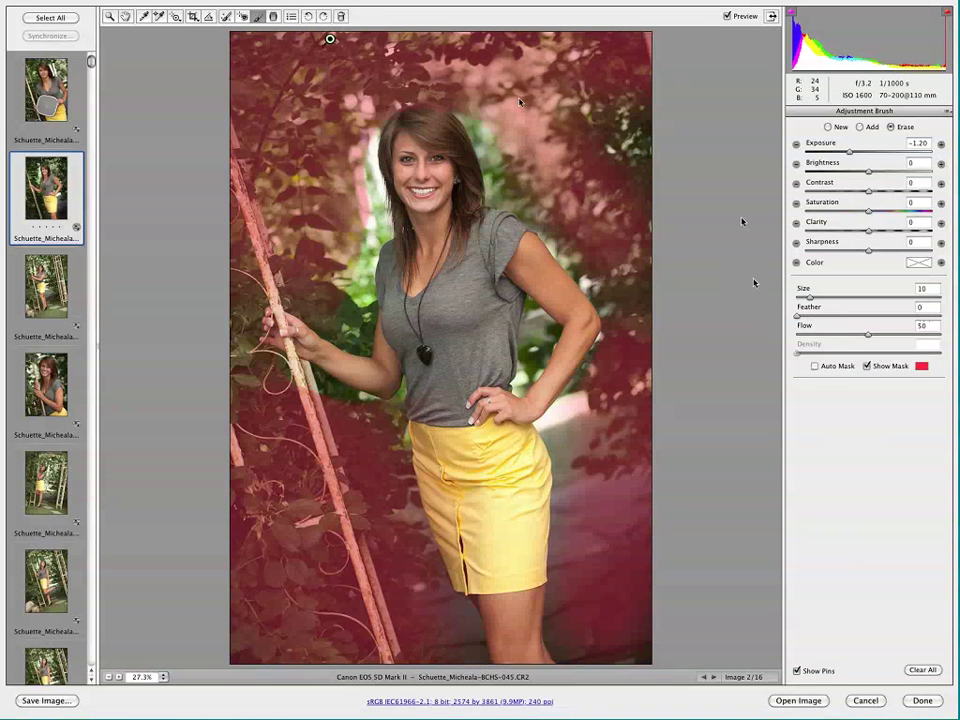
left_click(867, 366)
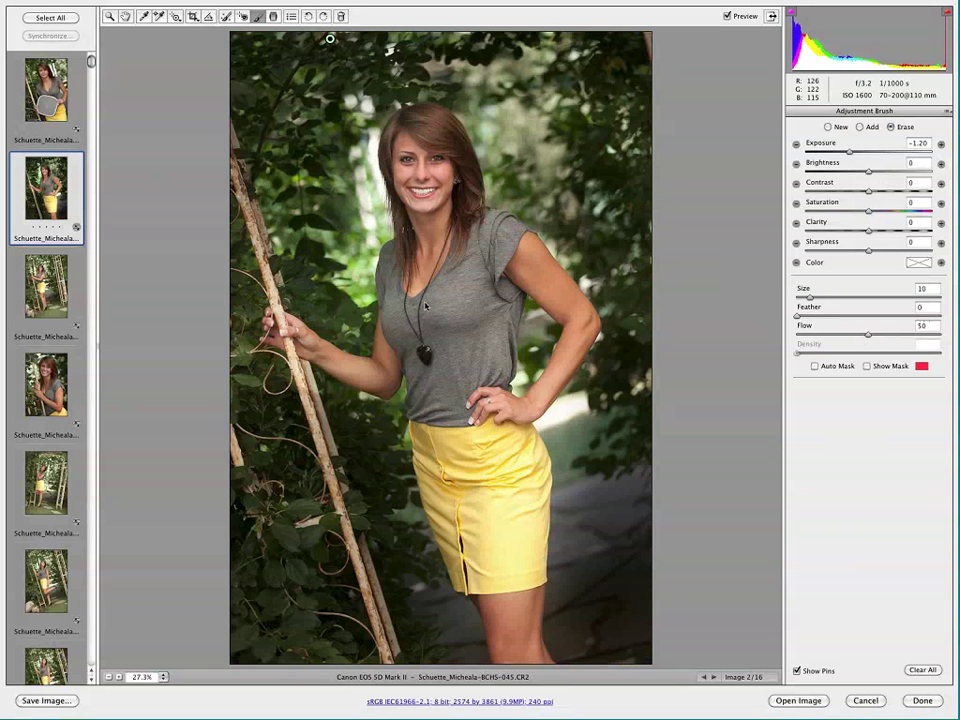
Step: Start a new brush adjustment for the woman's skin with Exposure 0.00 and Clarity -51
key("super+equal")
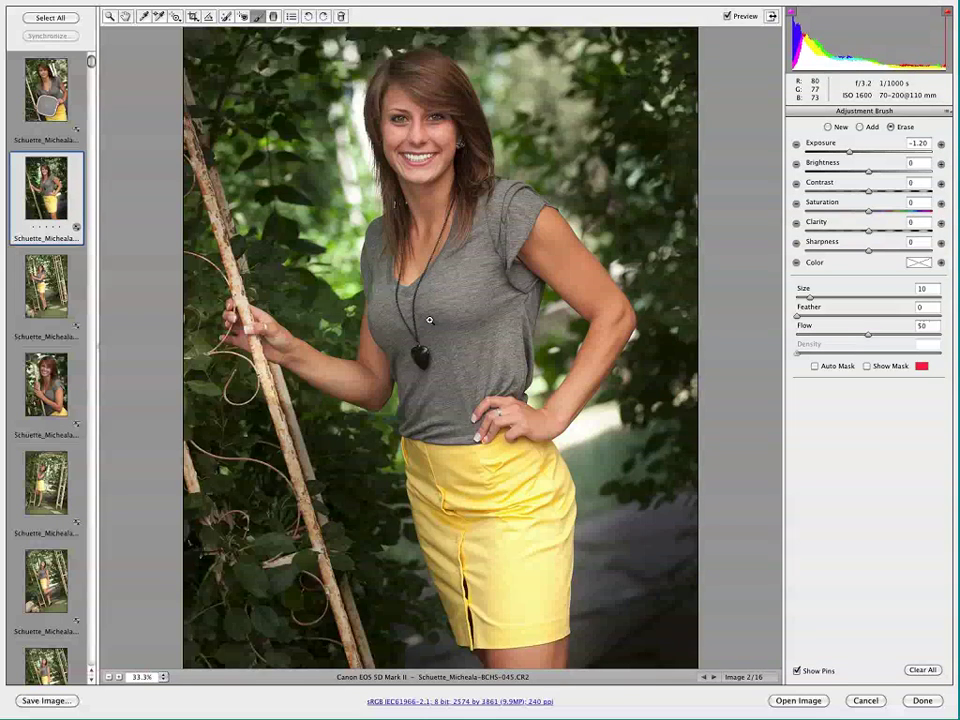
key("super+equal")
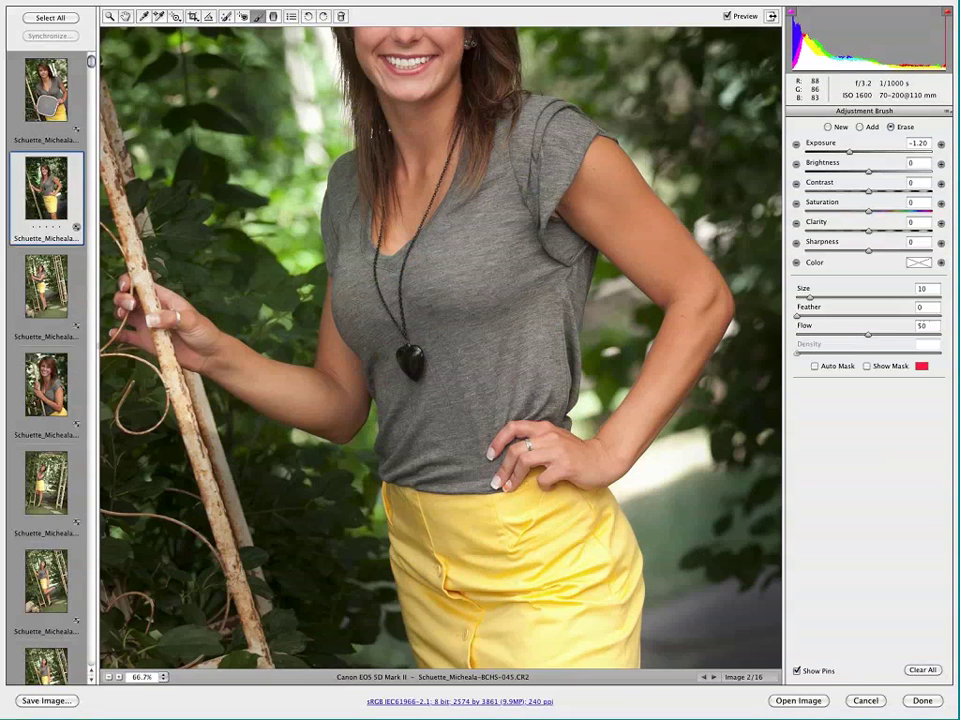
scroll(396, 450, "up", 4)
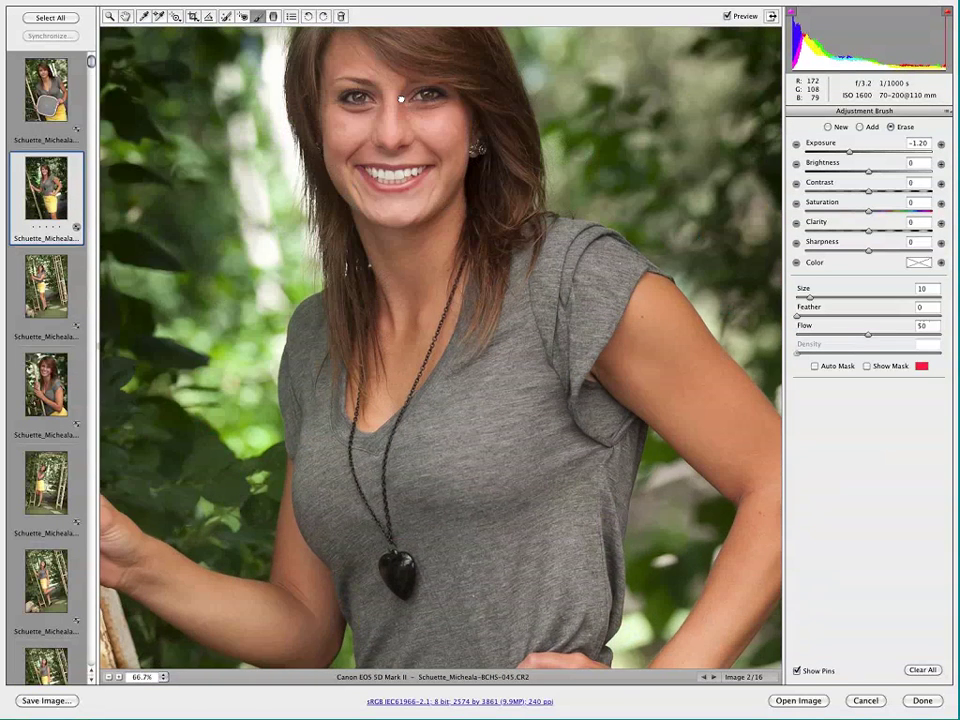
scroll(394, 120, "up", 3)
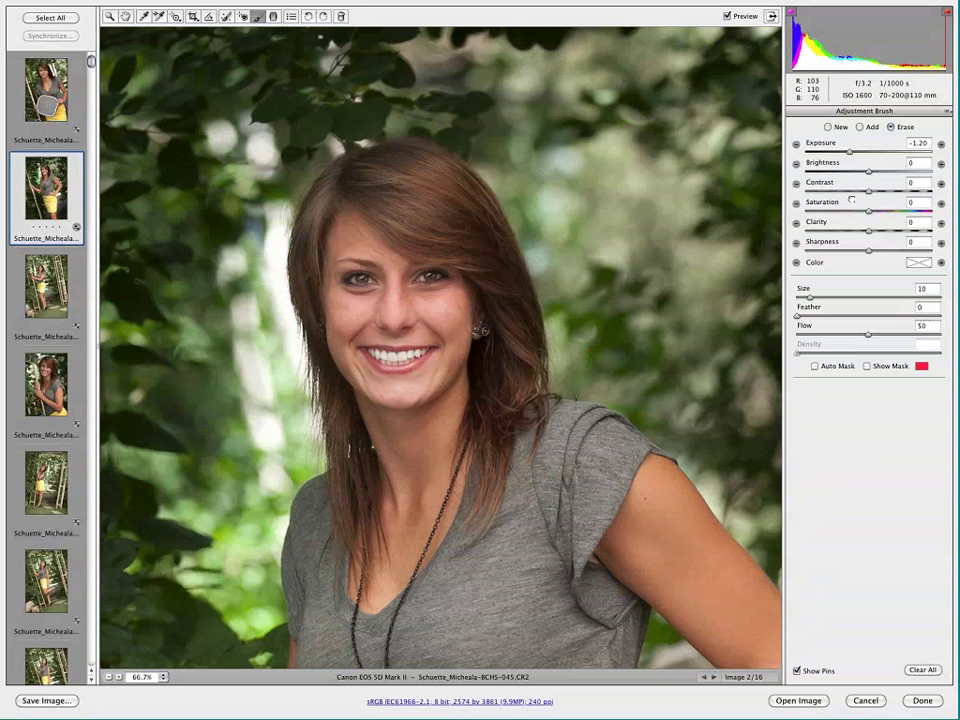
scroll(150, 30, "up", 1)
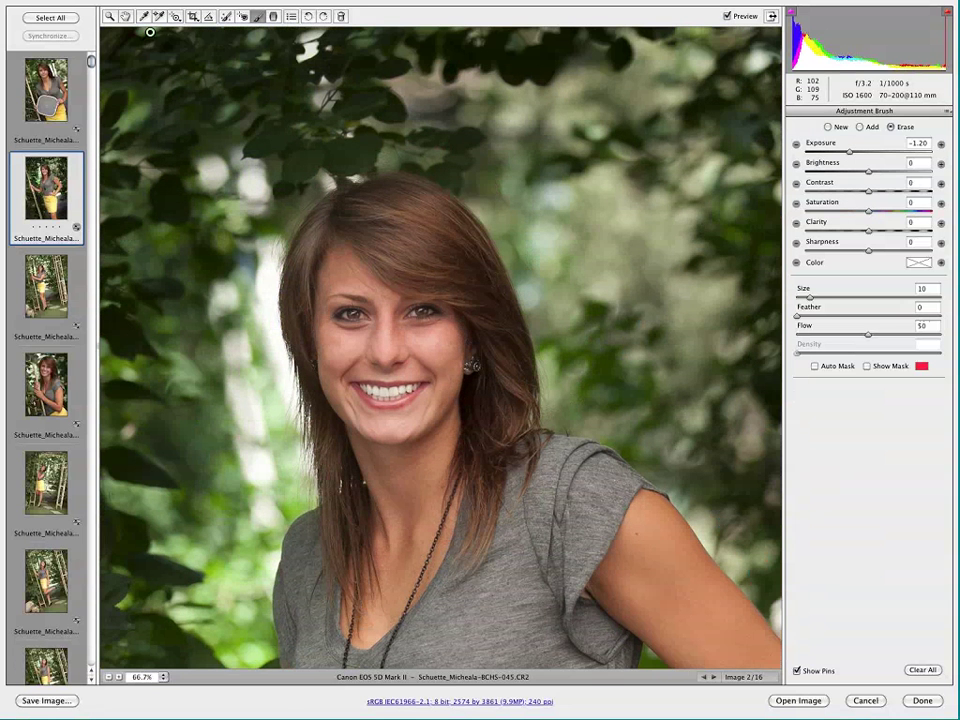
left_click(838, 127)
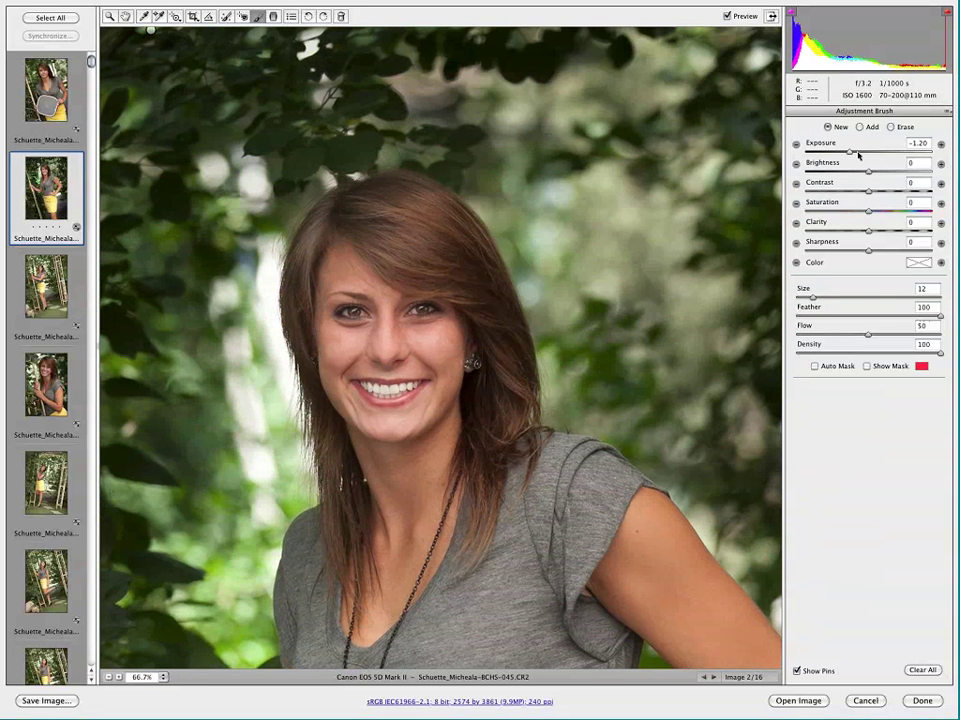
left_click(866, 152)
double_click(867, 153)
left_click_drag(868, 231, 836, 231)
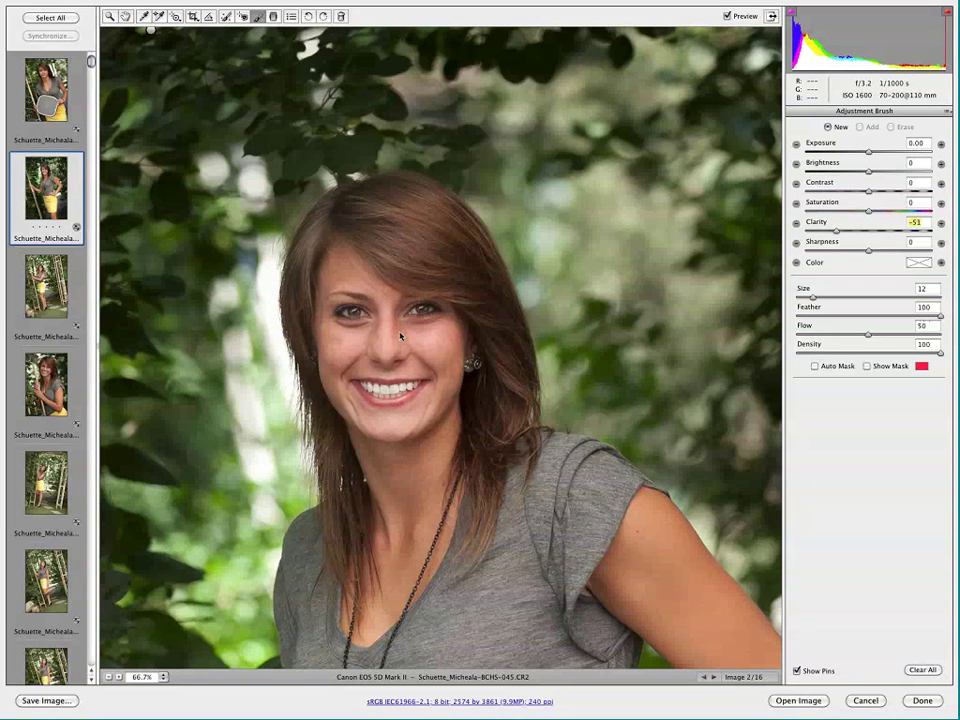
Step: Paint the skin softening over the woman's face, neck and bent arm, and return to the full-image view
left_click_drag(452, 394, 396, 354)
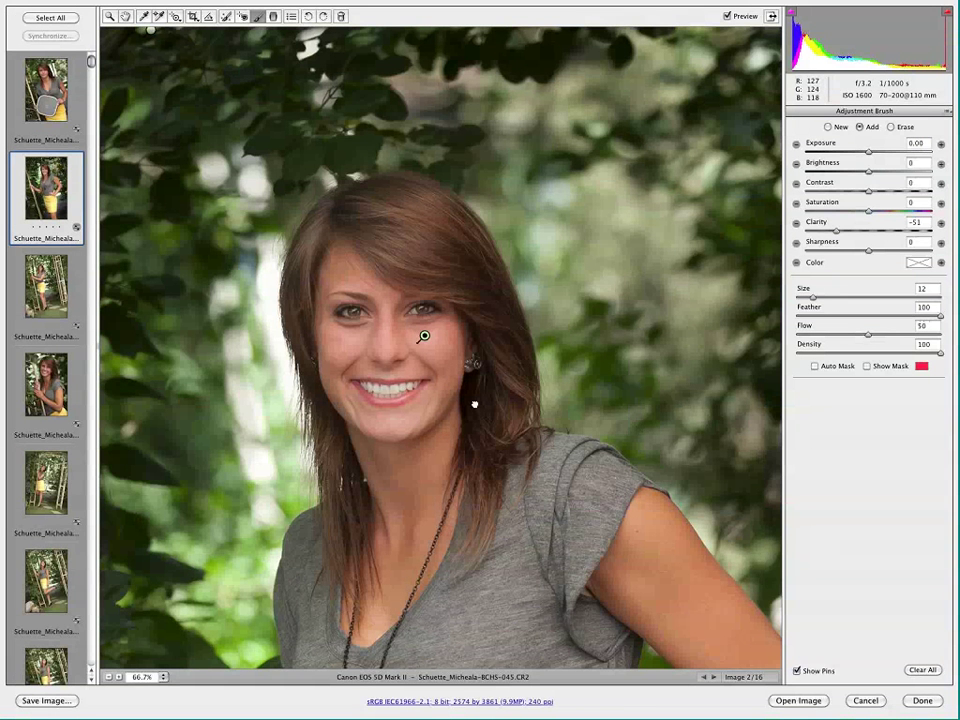
scroll(677, 568, "down", 5)
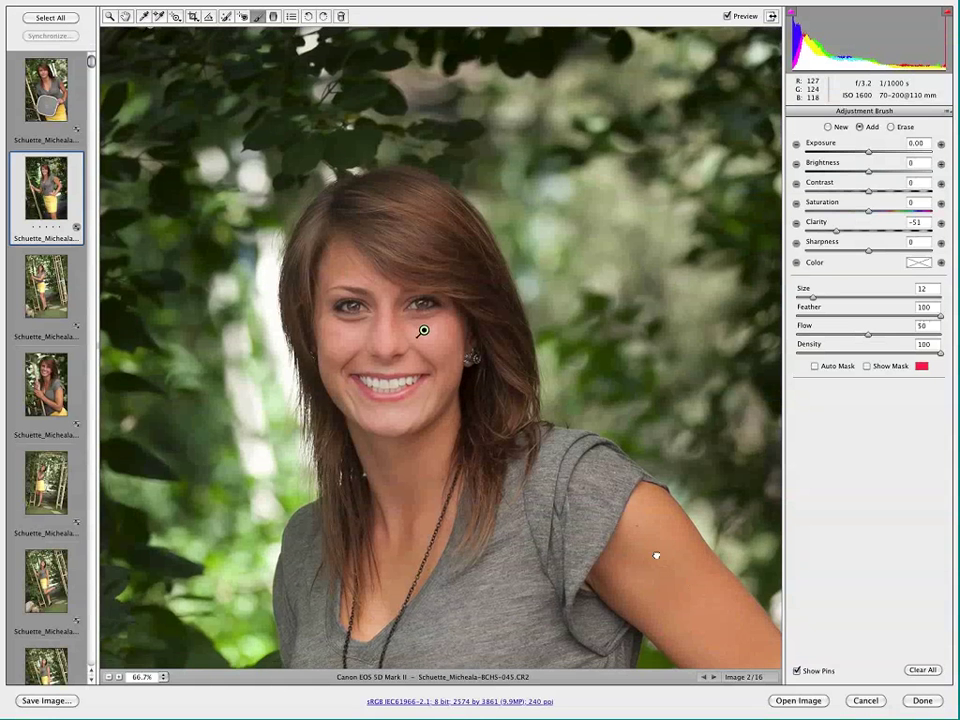
scroll(677, 568, "right", 3)
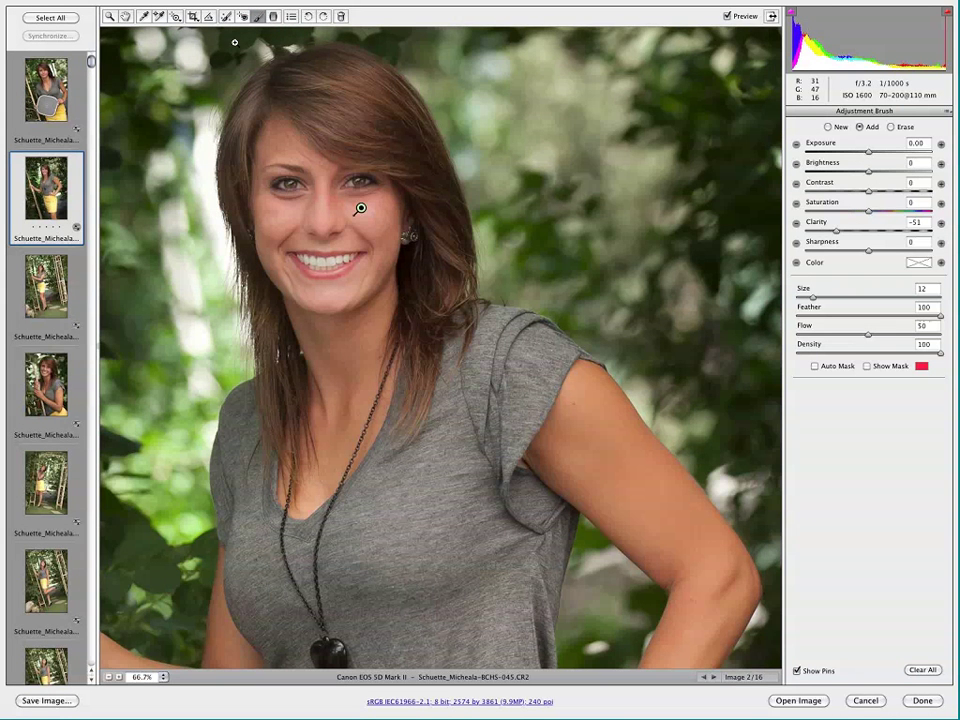
key("ctrl+0")
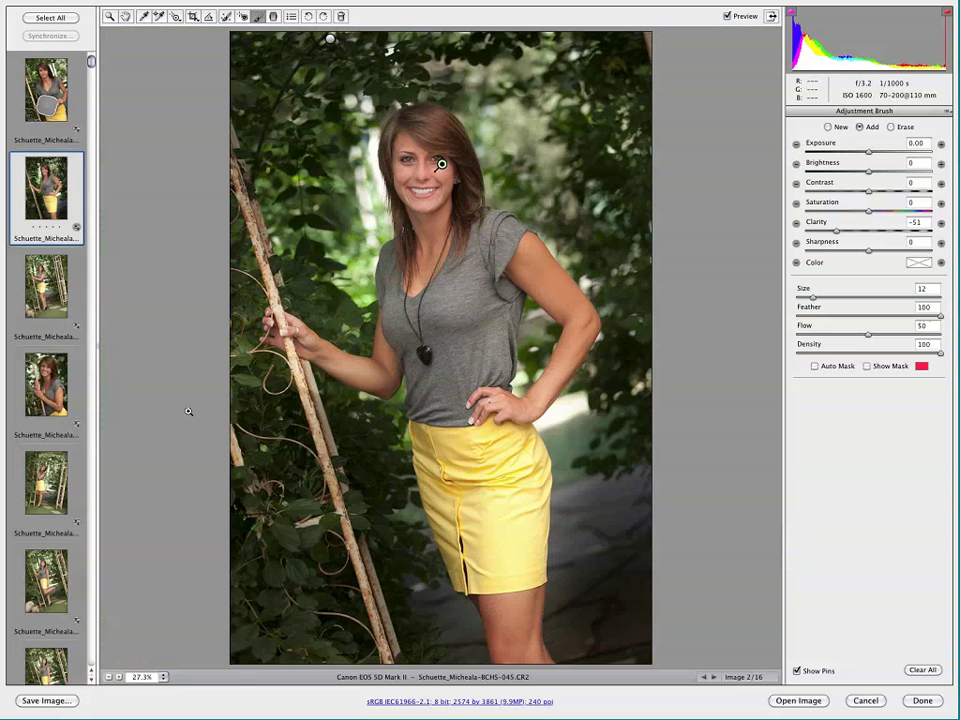
Step: Enable Auto Mask and try Exposure -1.35 on the skin adjustment before bringing it back to 0.00
left_click_drag(868, 151, 848, 151)
left_click(814, 366)
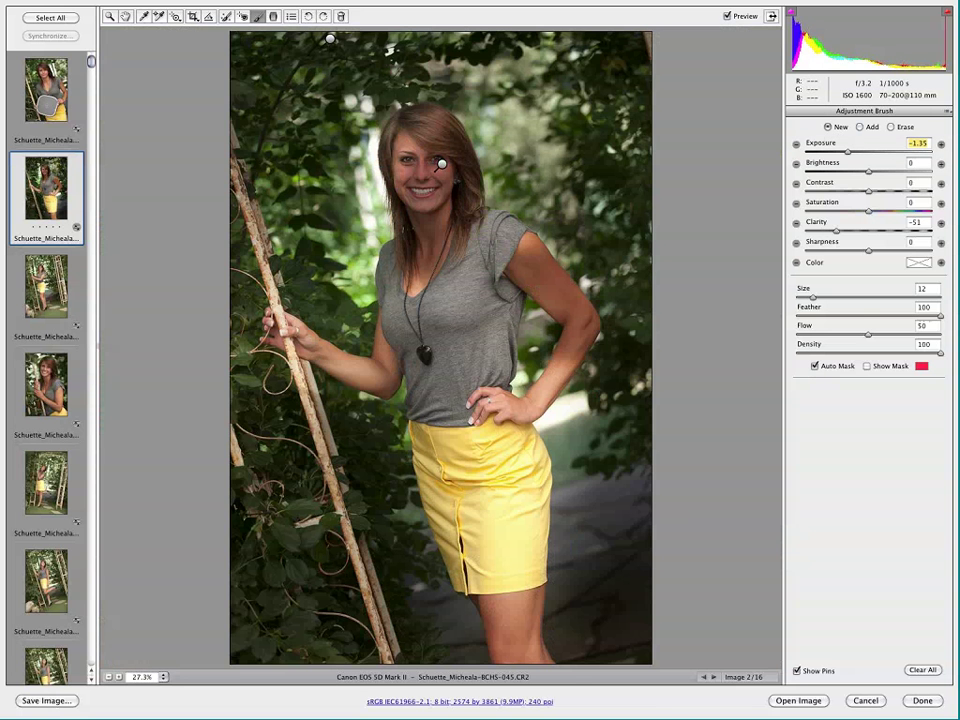
left_click(441, 165)
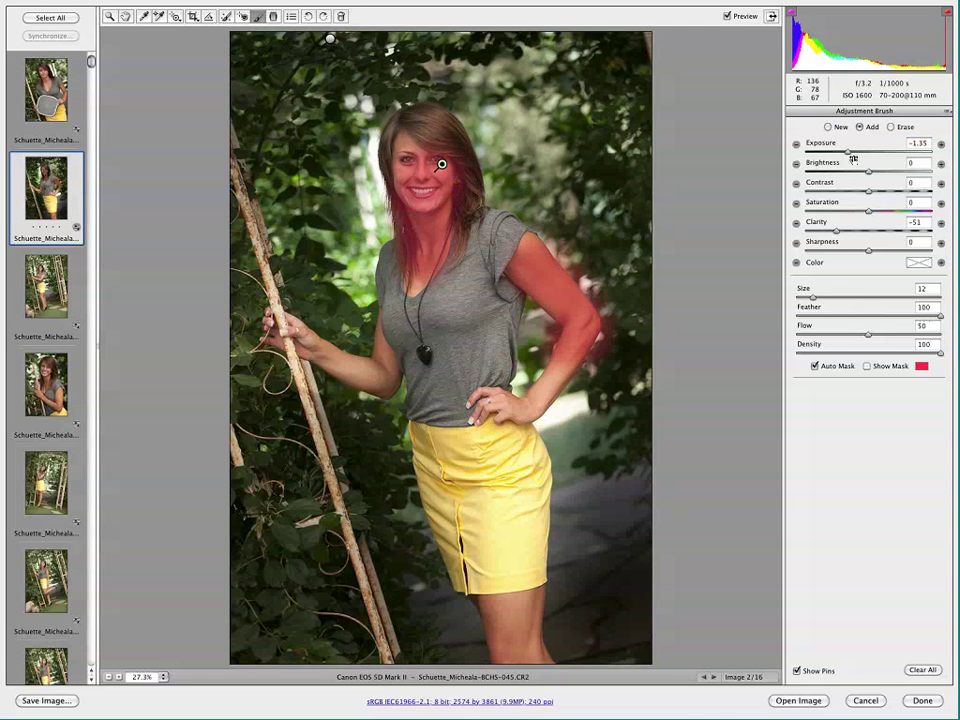
left_click_drag(849, 153, 866, 155)
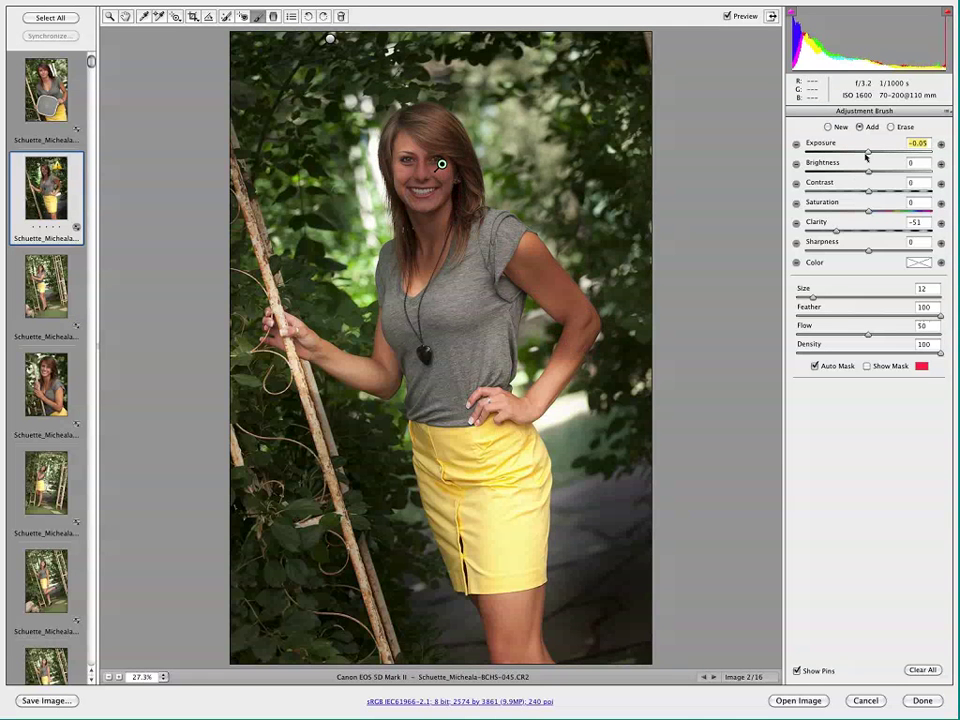
Step: Create a new Auto Mask brush adjustment over the yellow skirt with Exposure -1.20 and Clarity -51
left_click(827, 128)
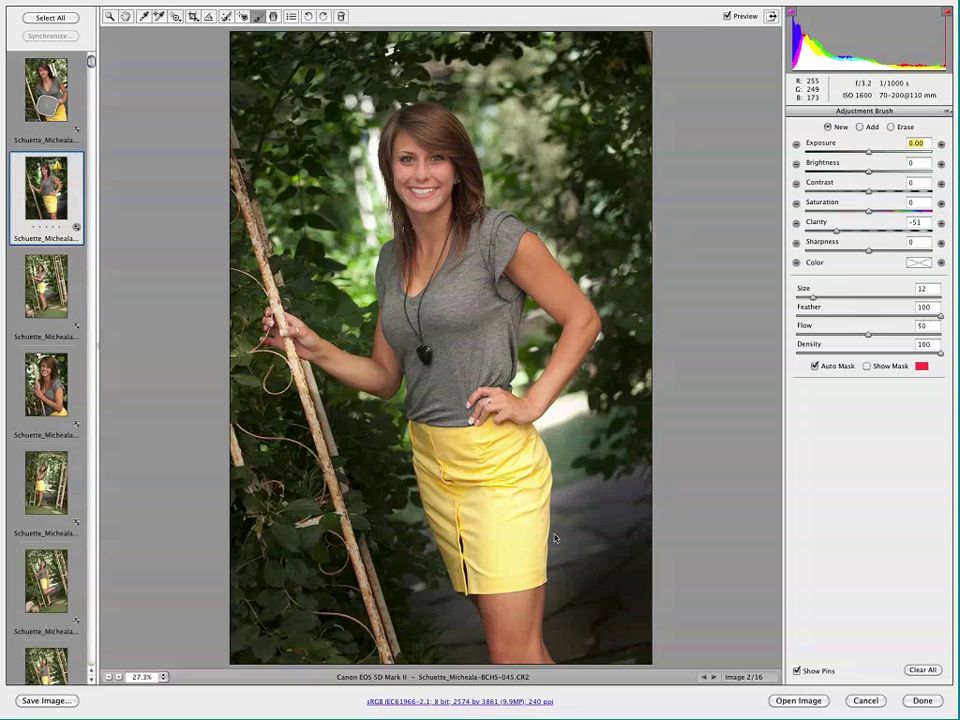
left_click(512, 497)
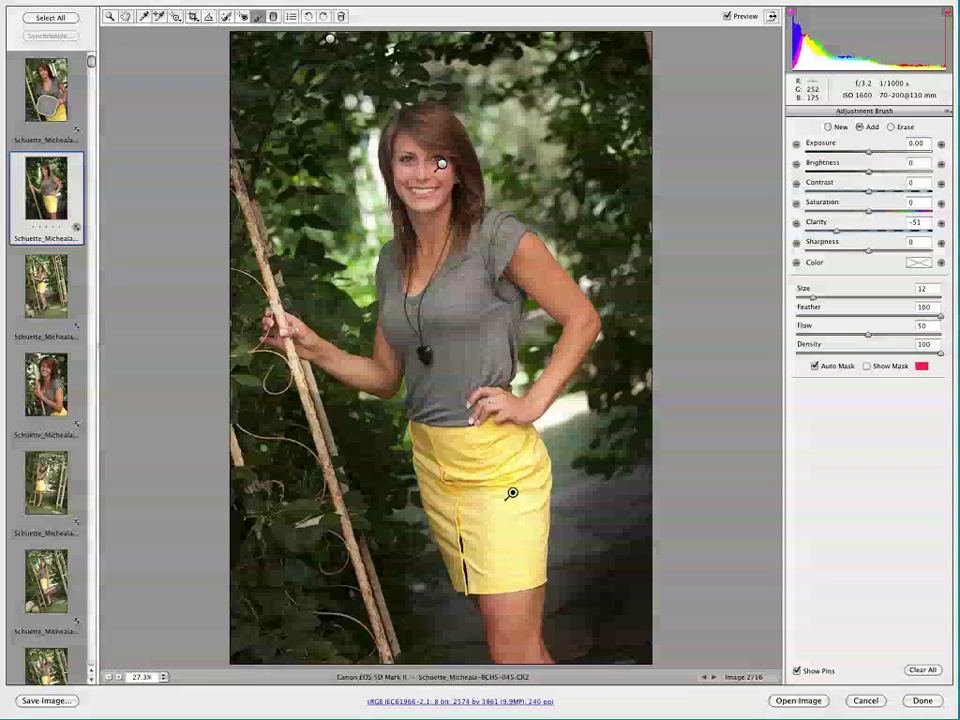
mouse_move(512, 495)
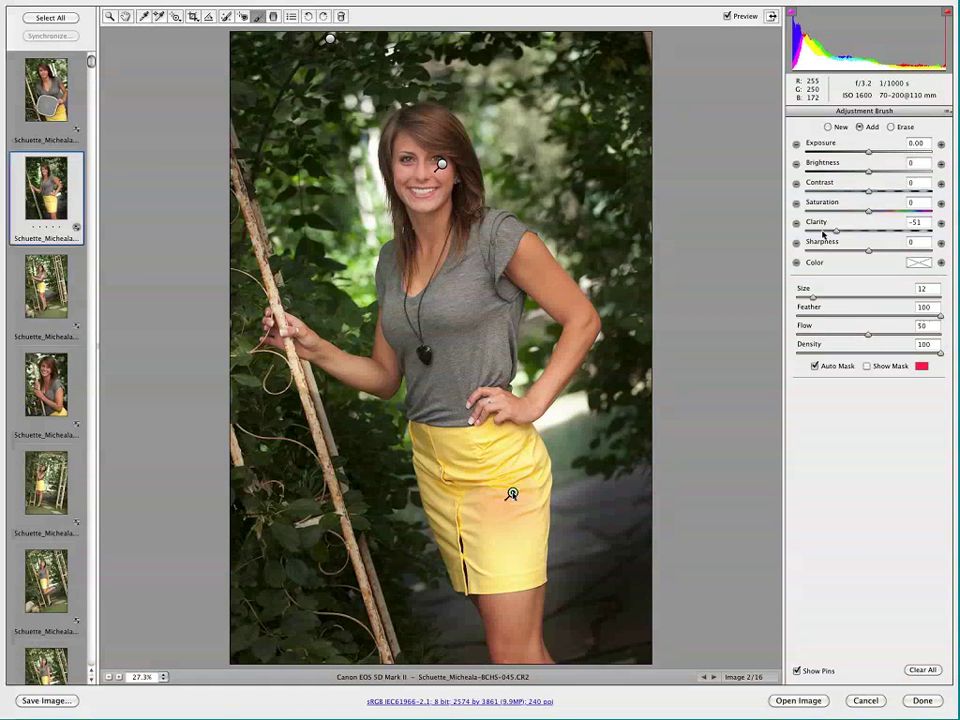
left_click_drag(869, 152, 852, 154)
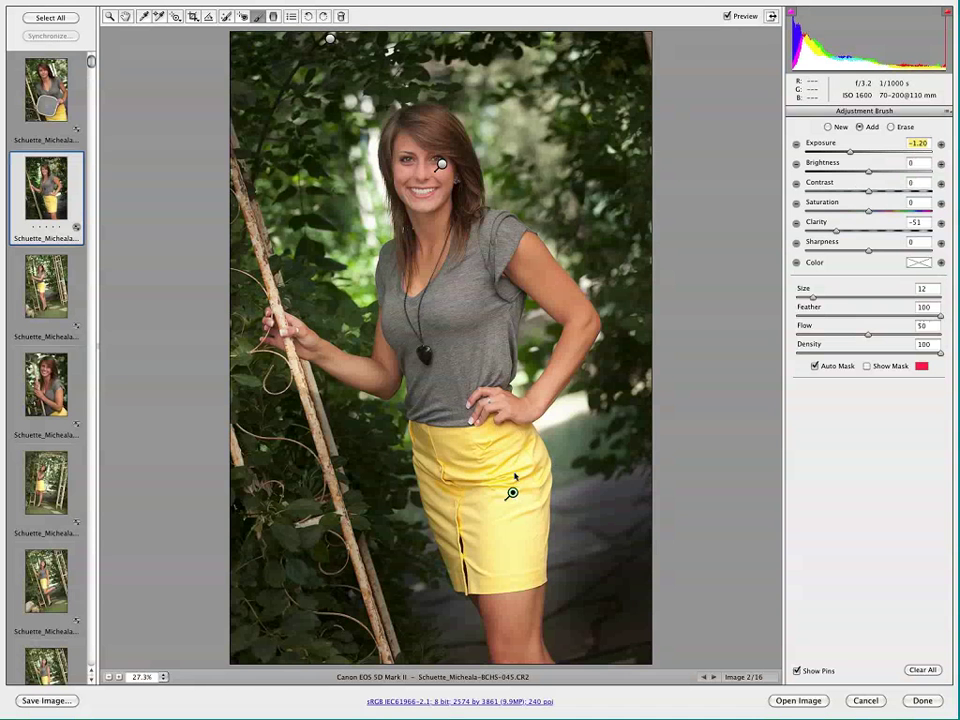
key("v")
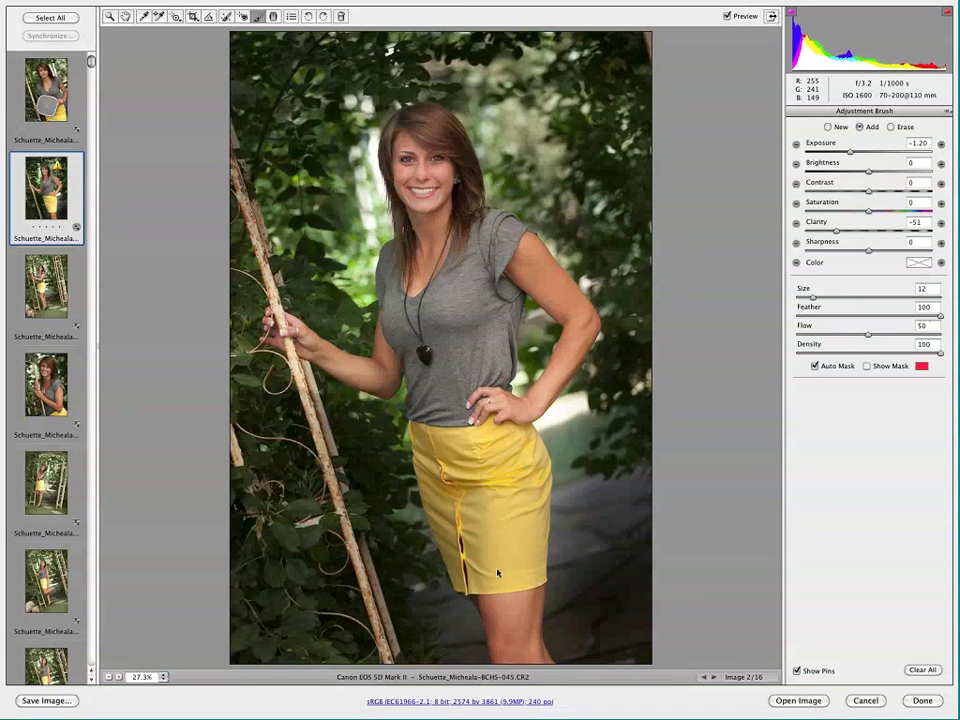
key("v")
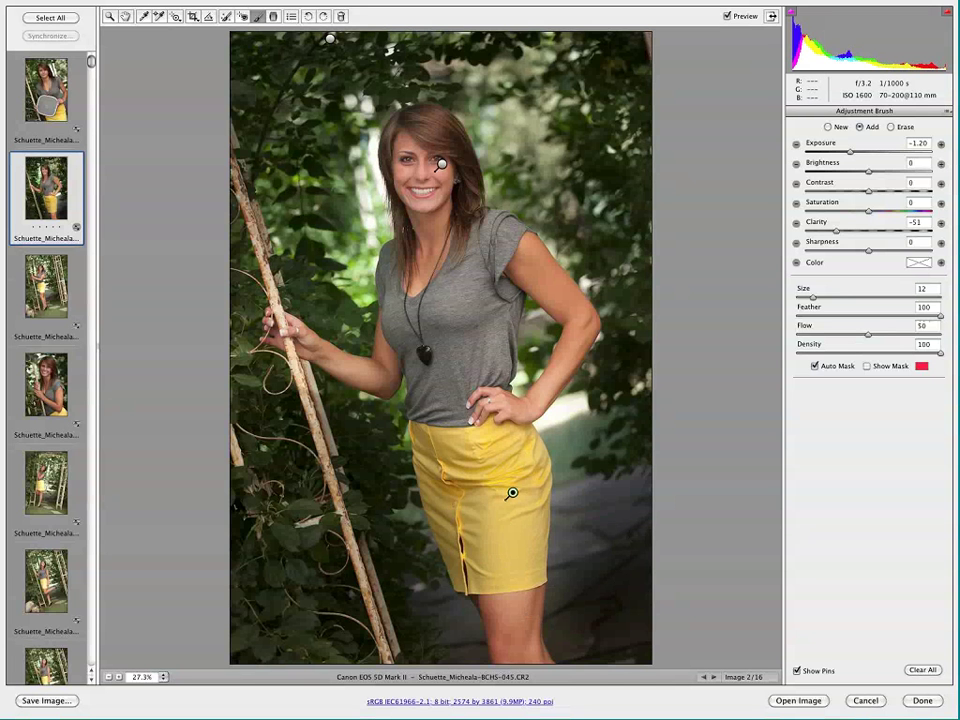
Step: Try the skirt adjustment at Exposure +3.30 and -2.75, and set it to -0.80 with the mask shown
left_click_drag(849, 150, 921, 160)
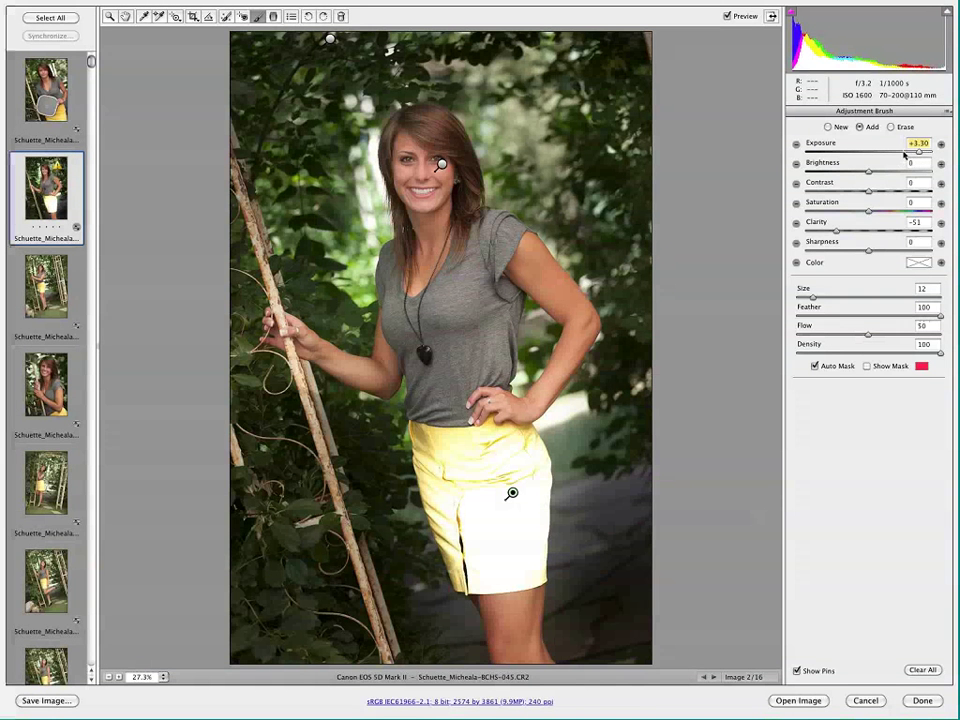
left_click_drag(905, 155, 836, 159)
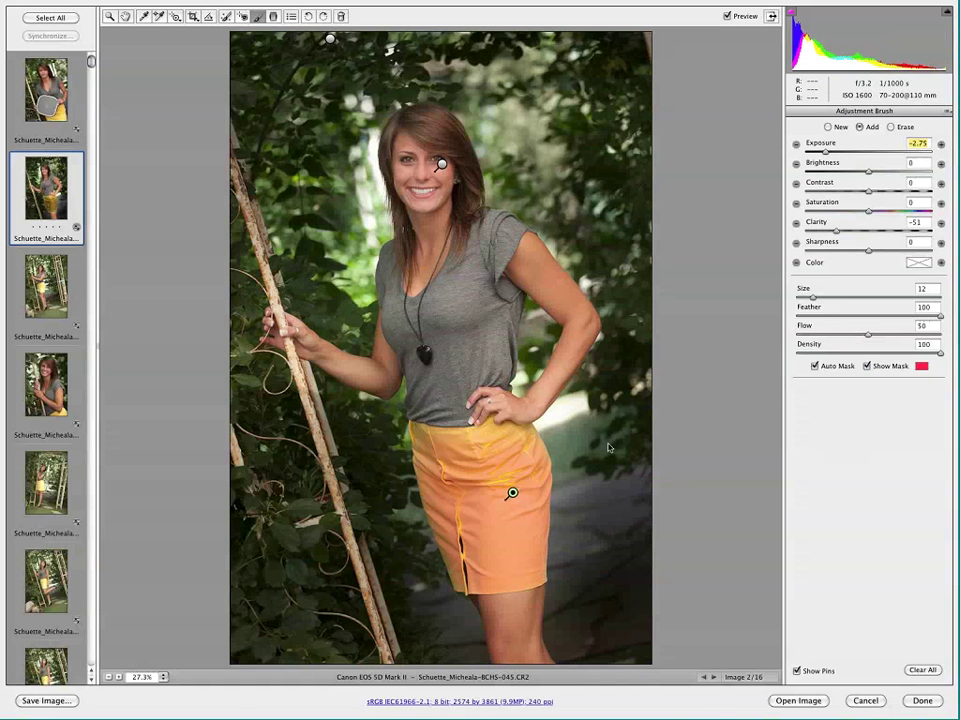
left_click(857, 151)
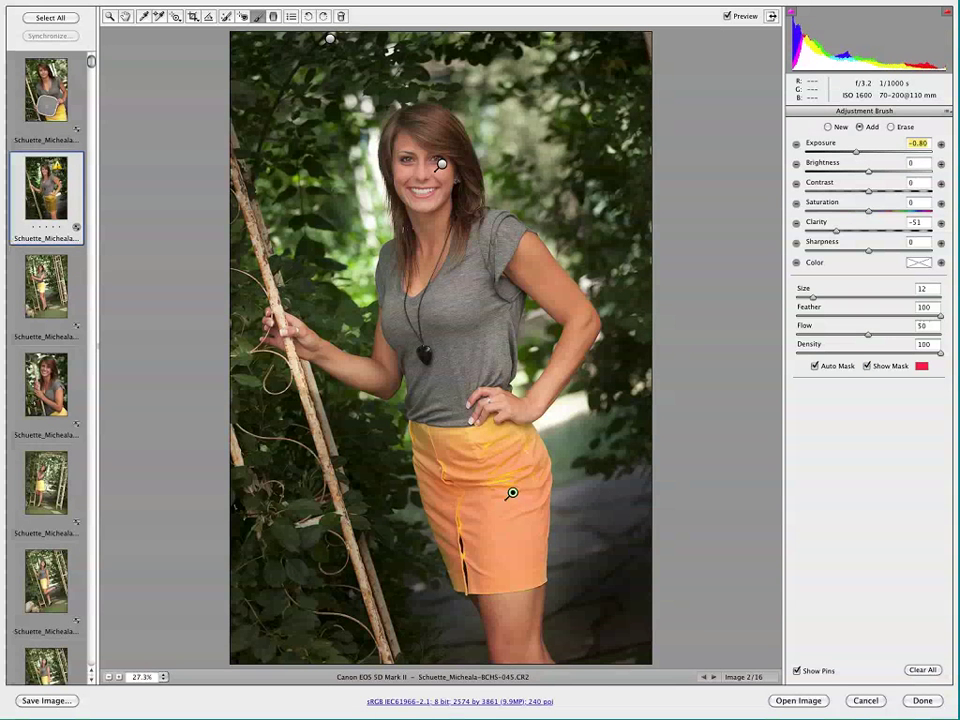
Step: Turn off Auto Mask and the mask overlay for the skirt adjustment, and cancel out of Camera Raw
left_click(849, 365)
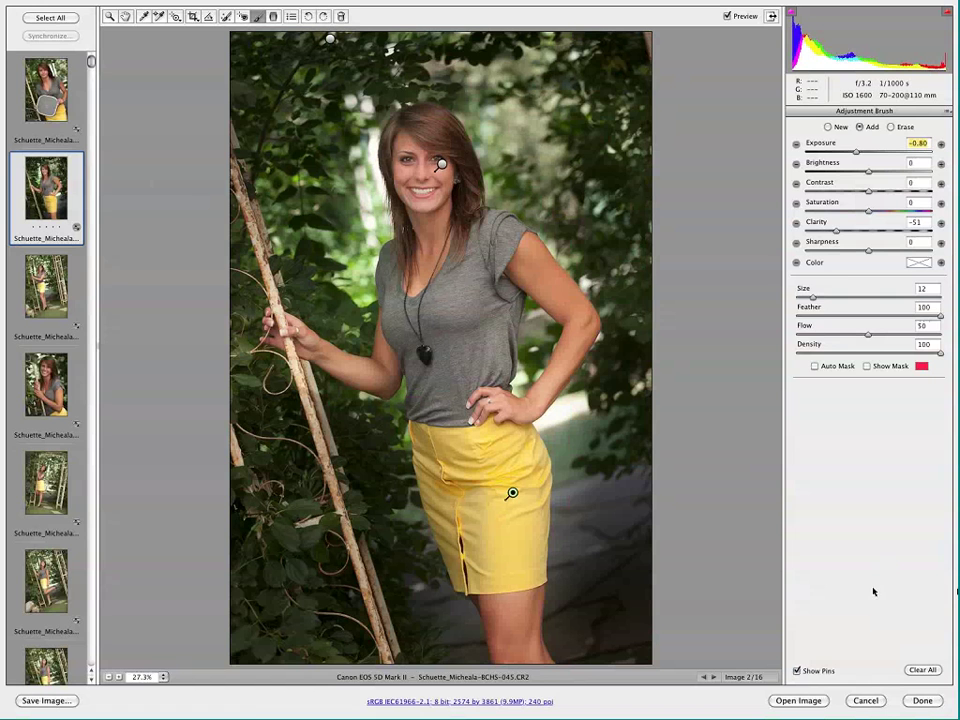
left_click(877, 700)
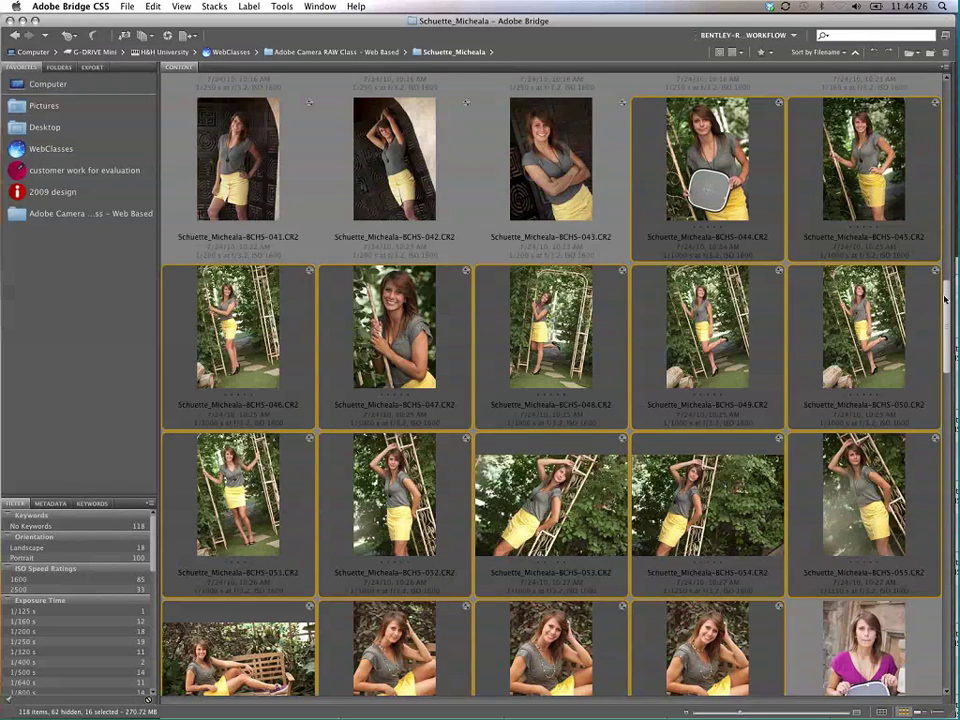
Step: Open the BCHS-002 raw image from the start of the folder in Camera Raw and send it on to Photoshop
scroll(940, 243, "up", 1)
scroll(940, 243, "up", 15)
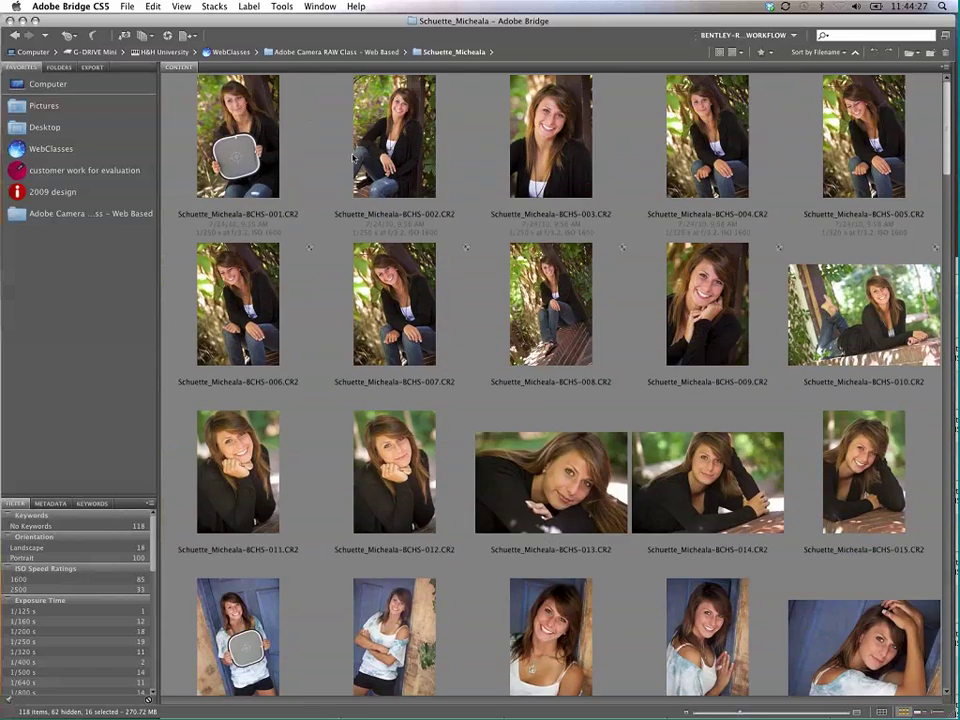
left_click(343, 141)
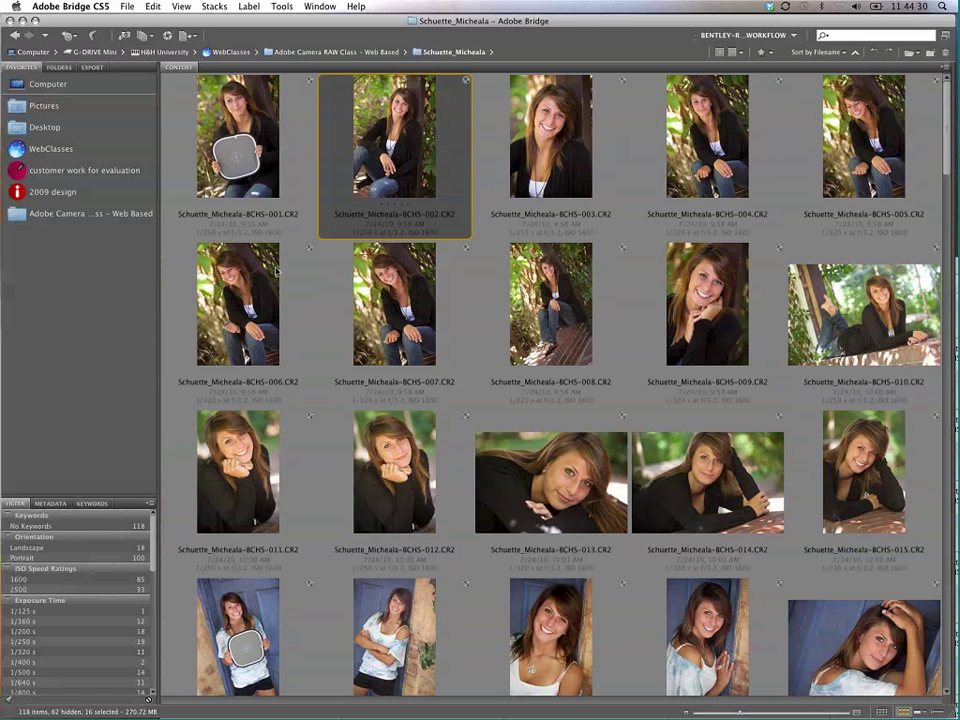
key("super+r")
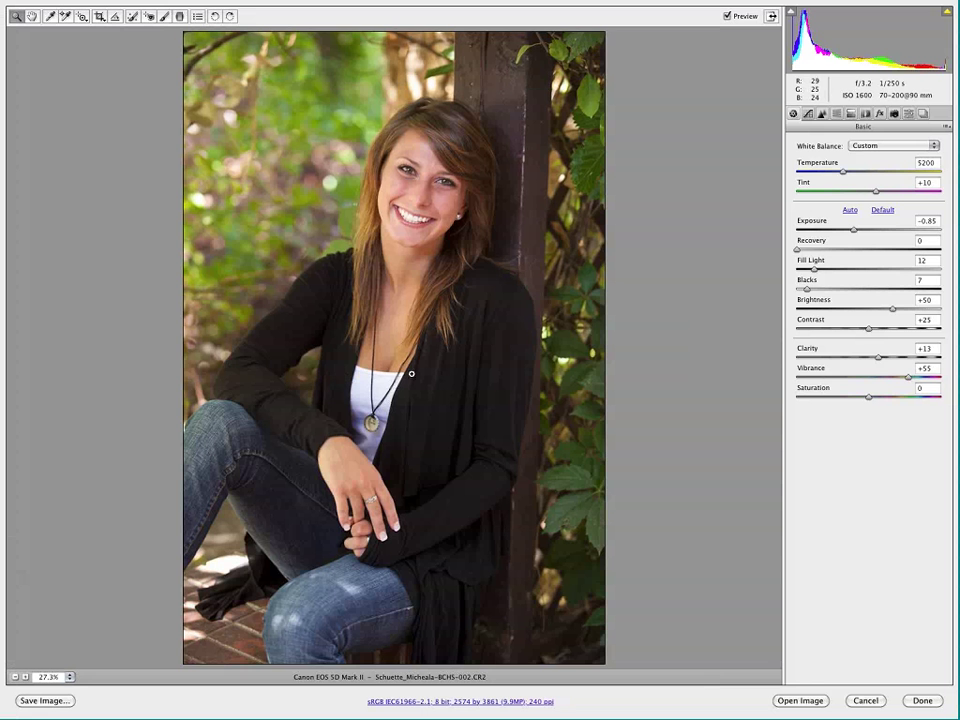
left_click(801, 701)
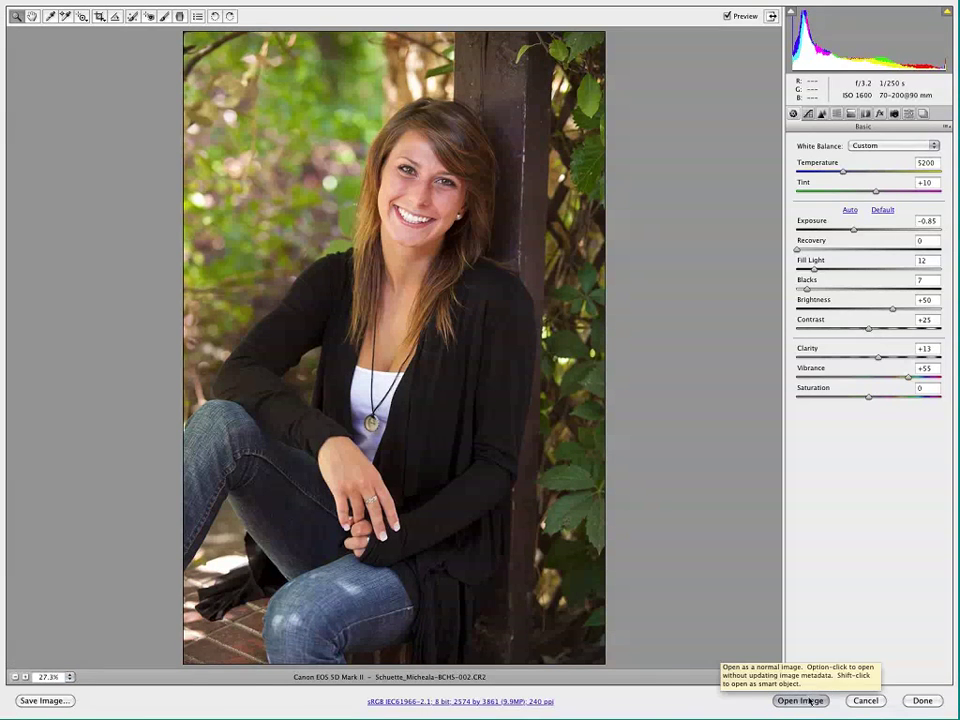
left_click(803, 701)
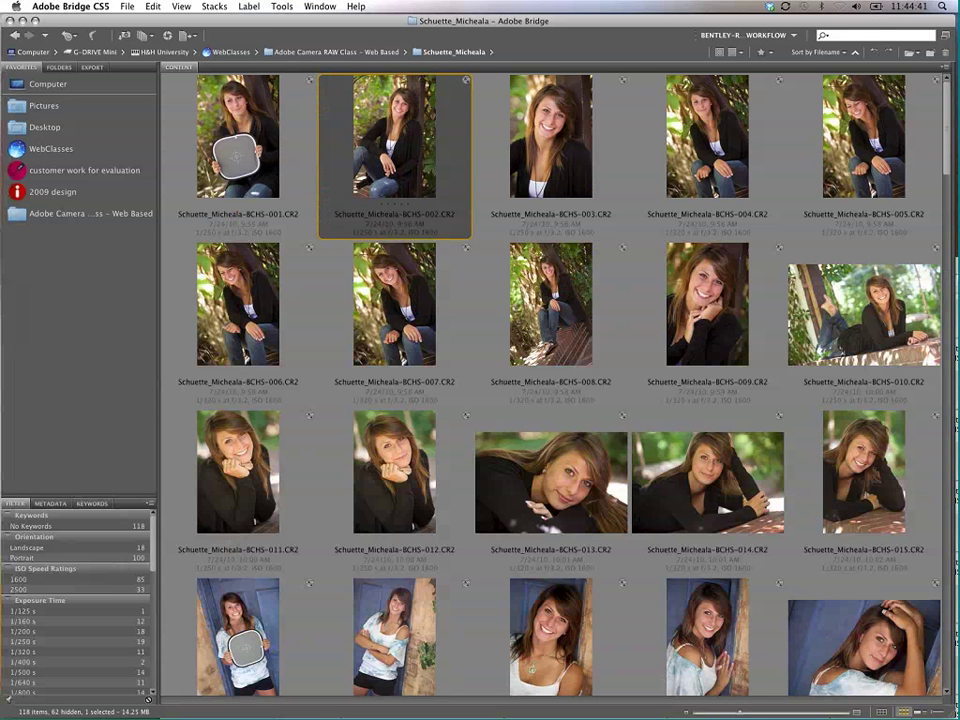
mouse_move(942, 258)
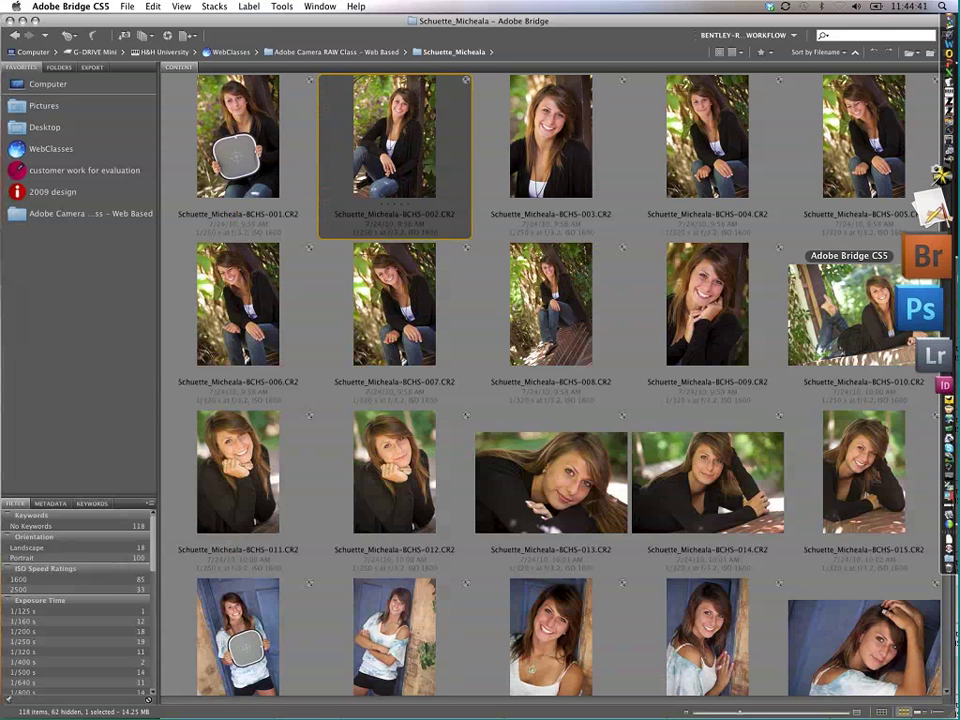
left_click(920, 289)
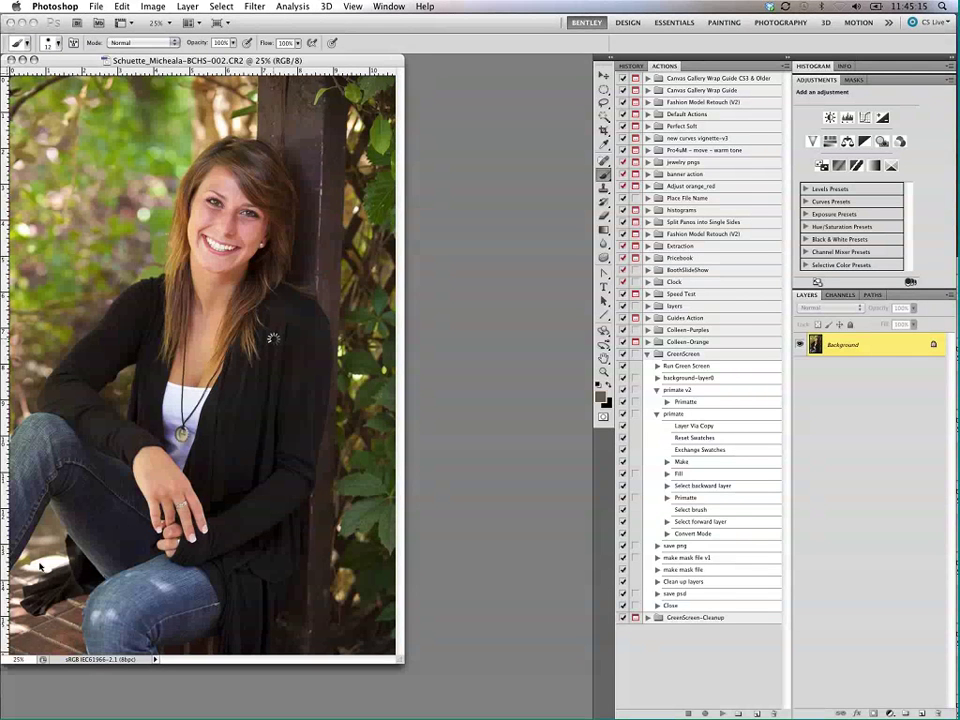
Step: Begin saving the BCHS-002 image under its own name in JPEG format with the Desktop as destination
key("super+shift+s")
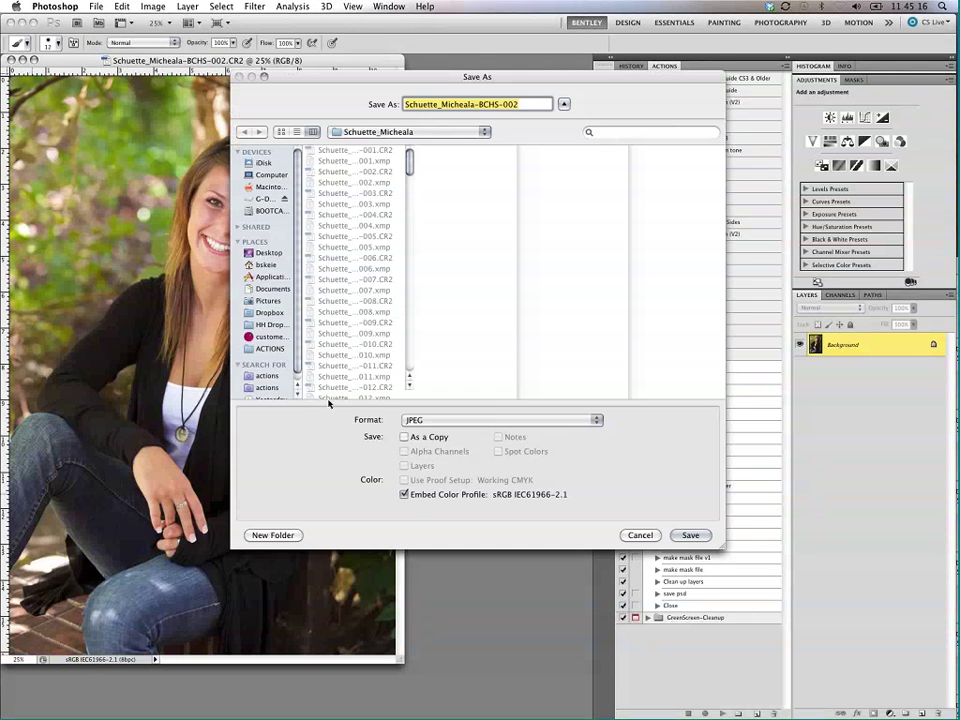
left_click(490, 419)
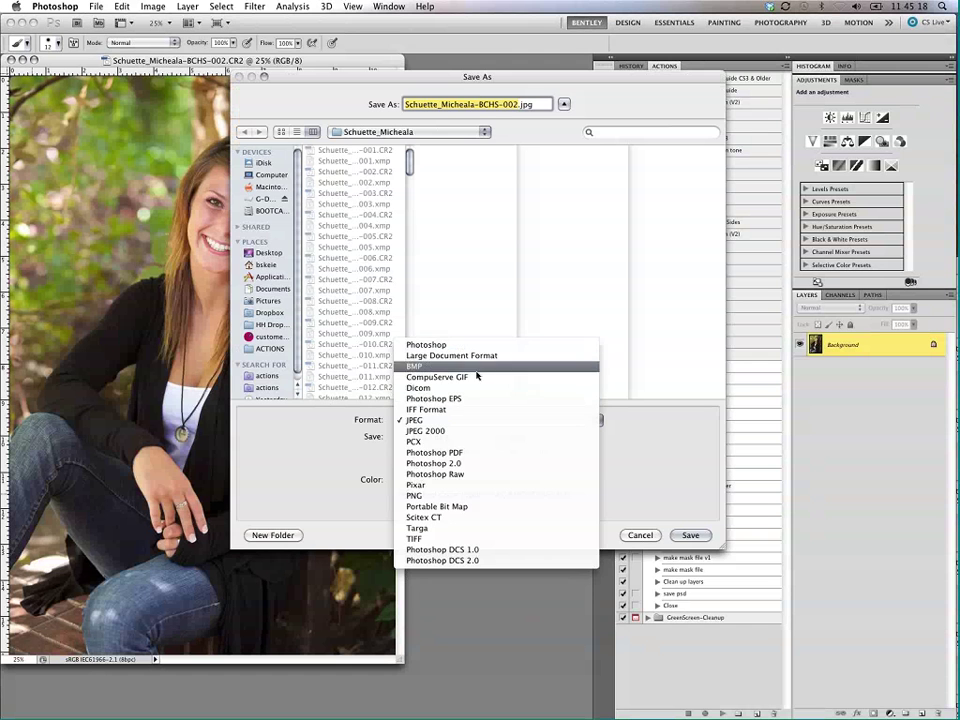
left_click(470, 420)
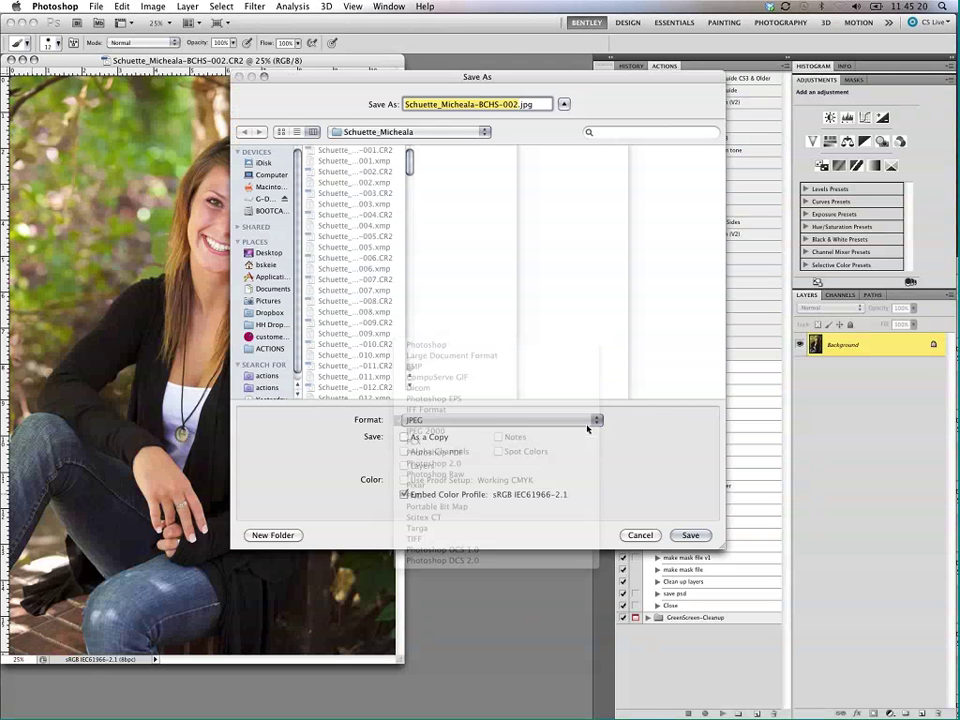
left_click(460, 420)
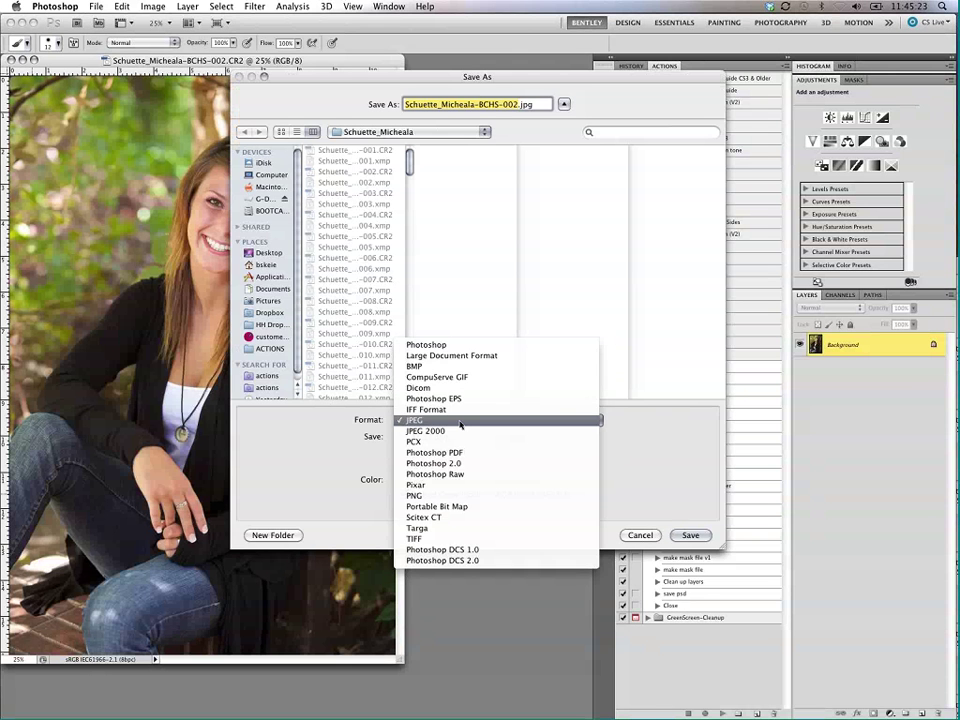
left_click(460, 420)
left_click(268, 252)
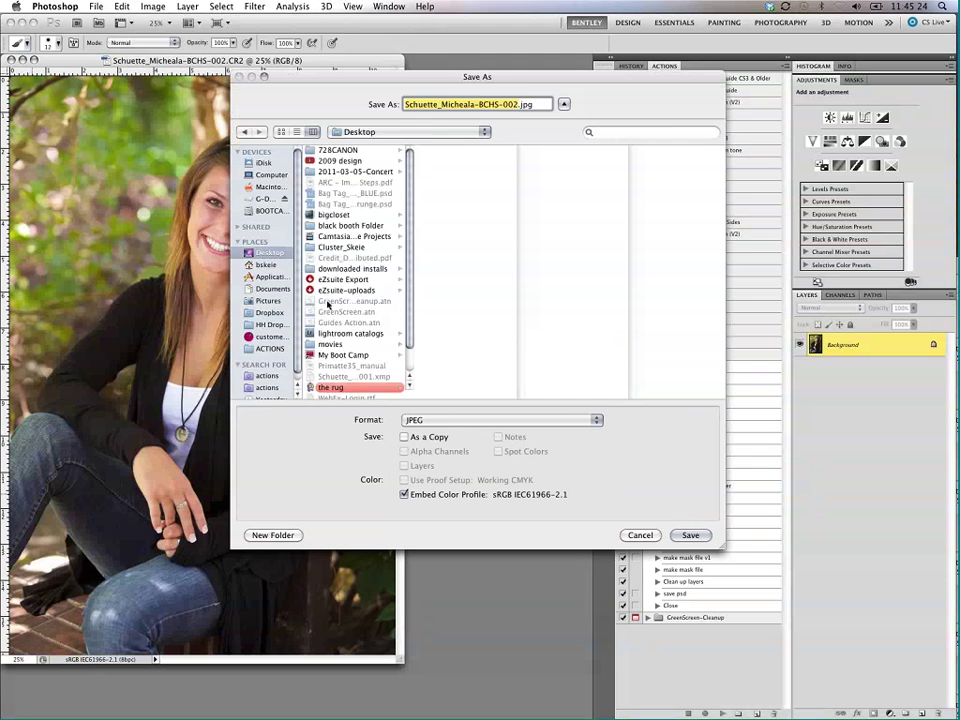
Step: Save the JPEG with the quality raised to the largest file size, and close the image
left_click(688, 535)
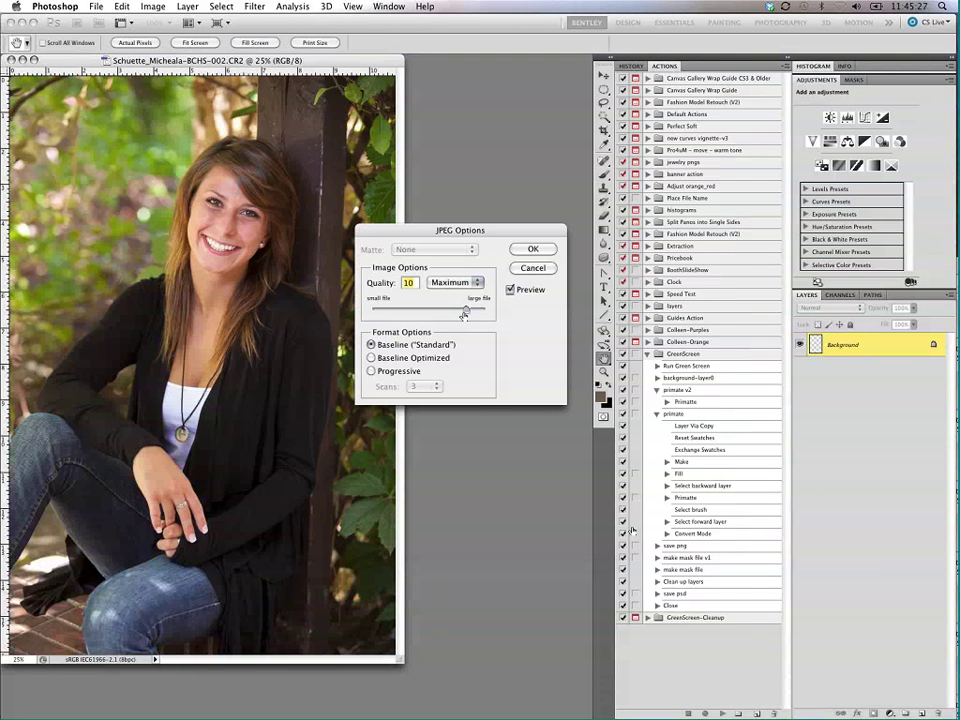
left_click_drag(464, 314, 484, 309)
left_click(536, 249)
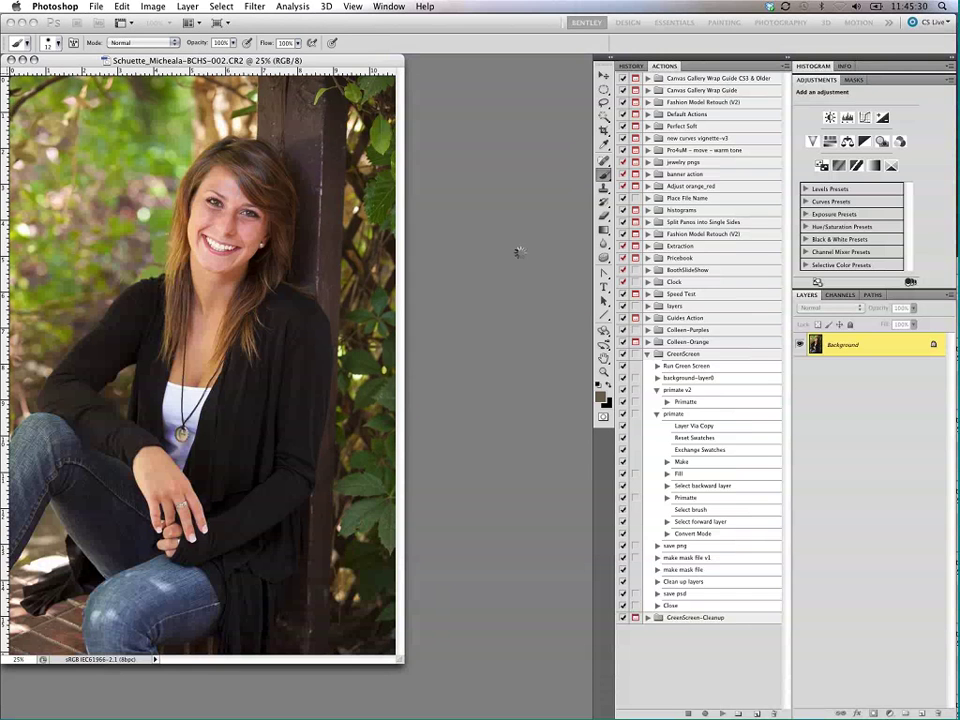
key("super+o")
key("Escape")
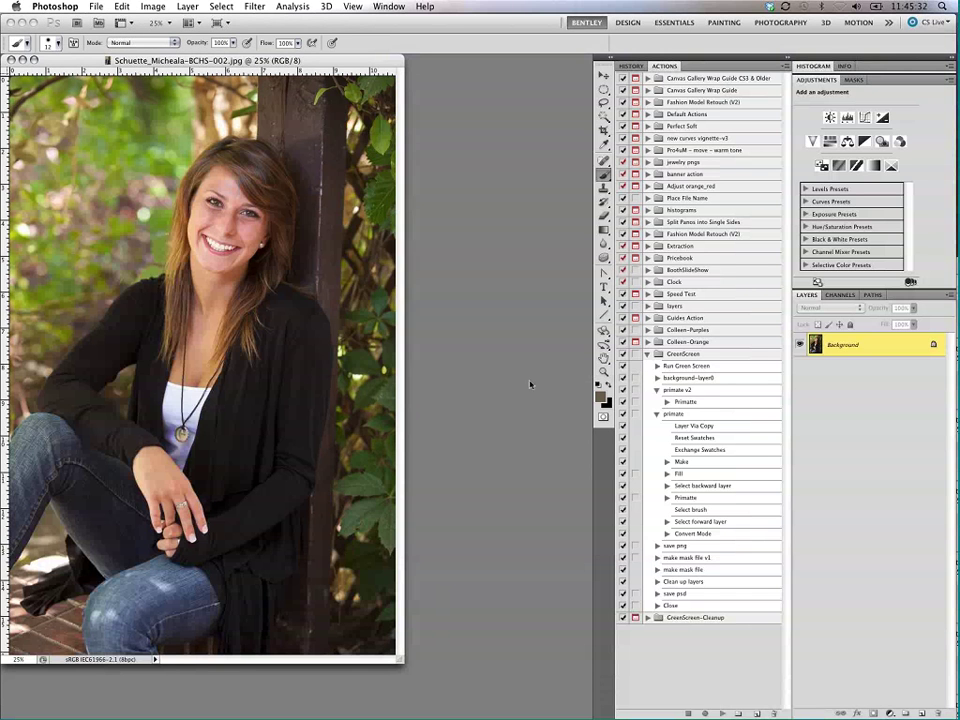
key("super+w")
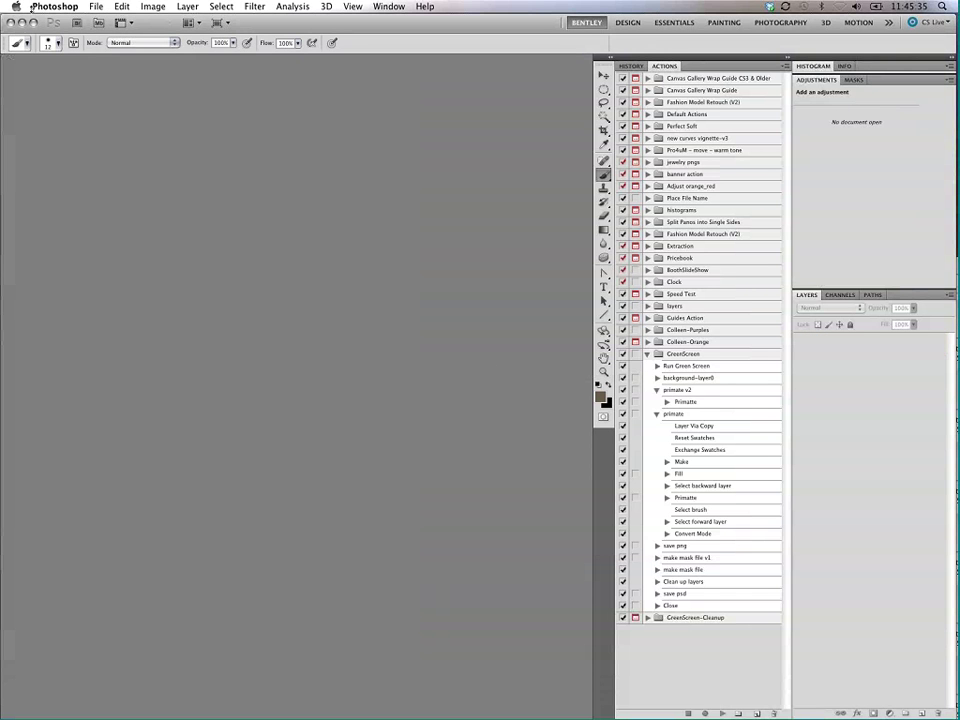
Step: Switch back to Adobe Bridge and open the BCHS-003 raw image through Camera Raw into Photoshop
left_click(22, 22)
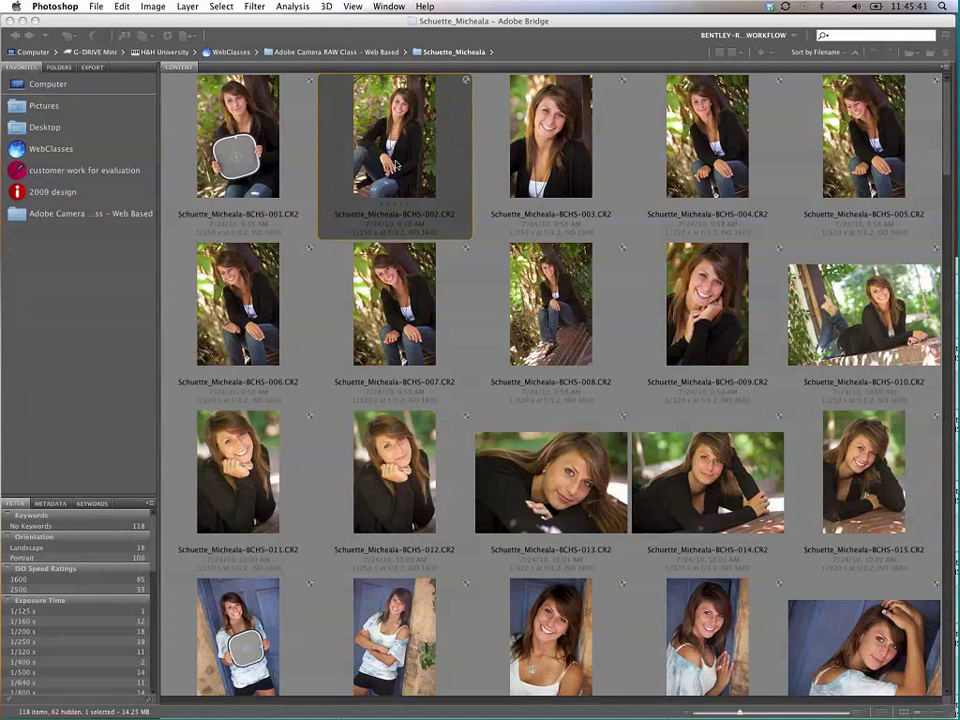
left_click(425, 108)
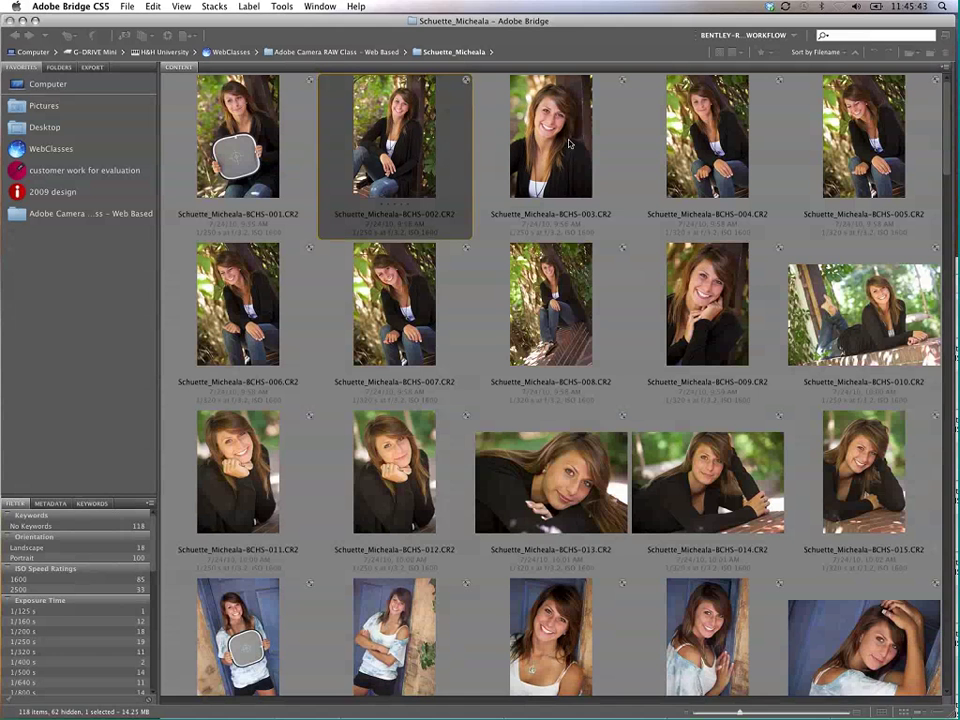
left_click(562, 167)
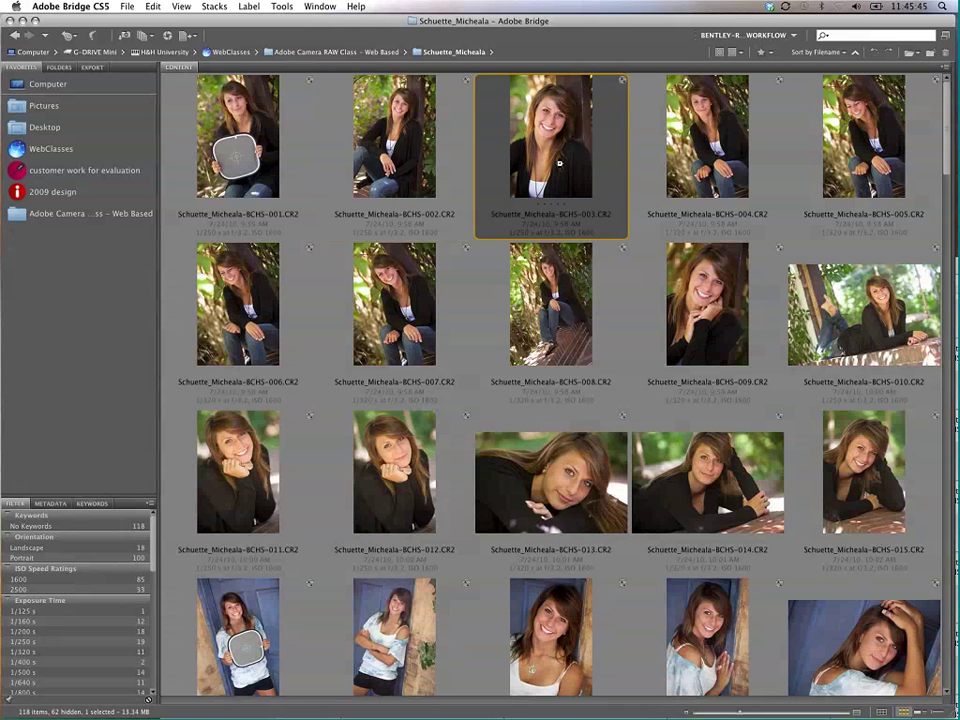
double_click(562, 167)
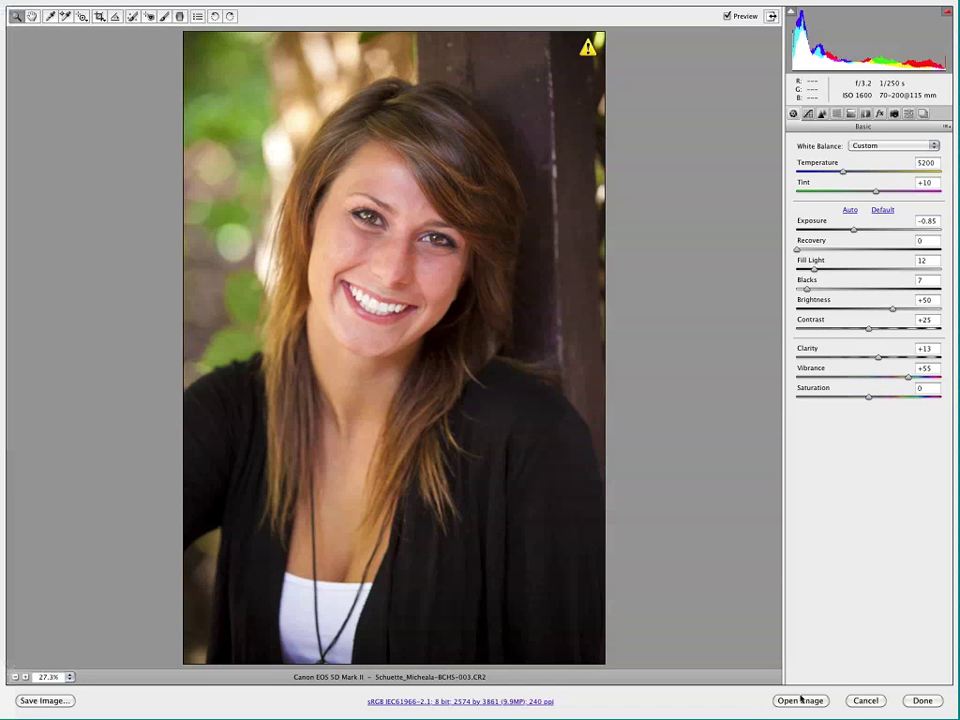
left_click(801, 700)
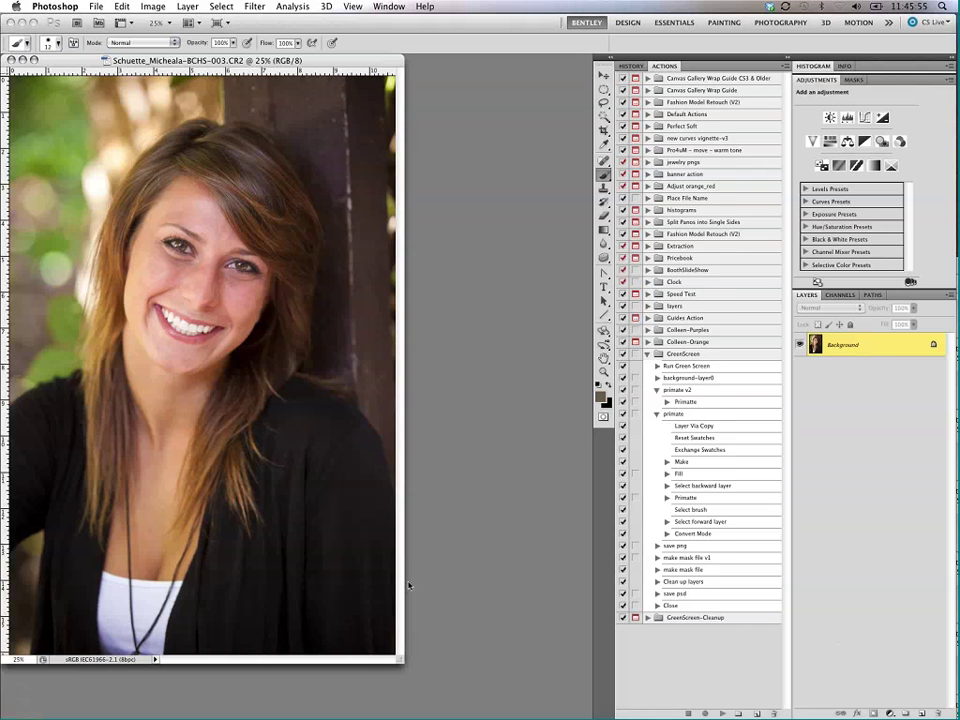
Step: Save the BCHS-003 image as a JPEG on the Desktop, accept the JPEG options, and close it
key("super+shift+s")
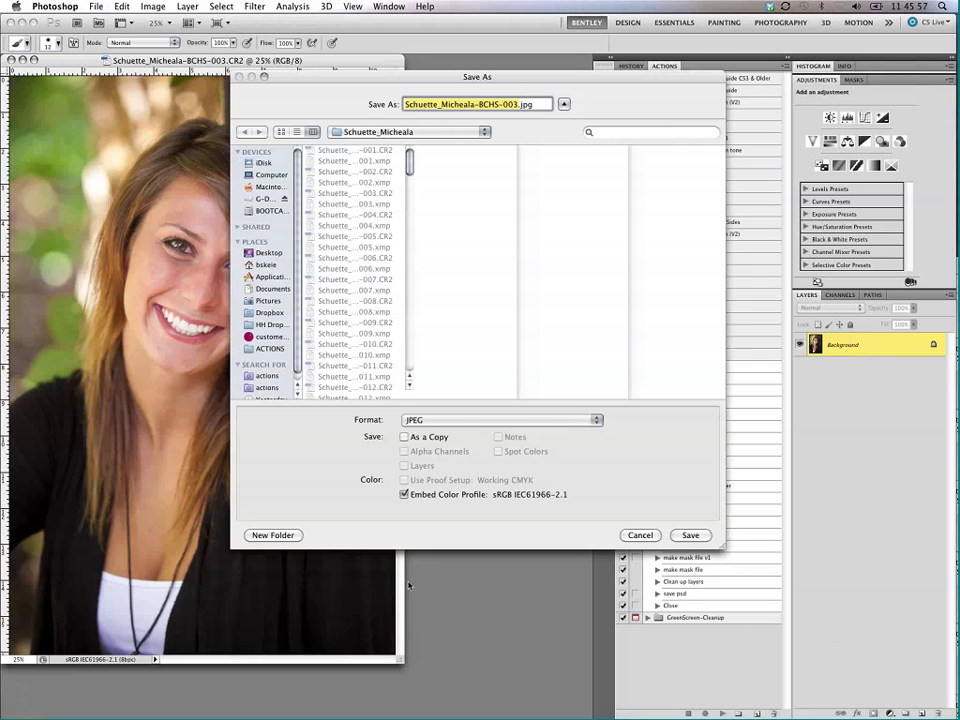
left_click(268, 252)
left_click(690, 535)
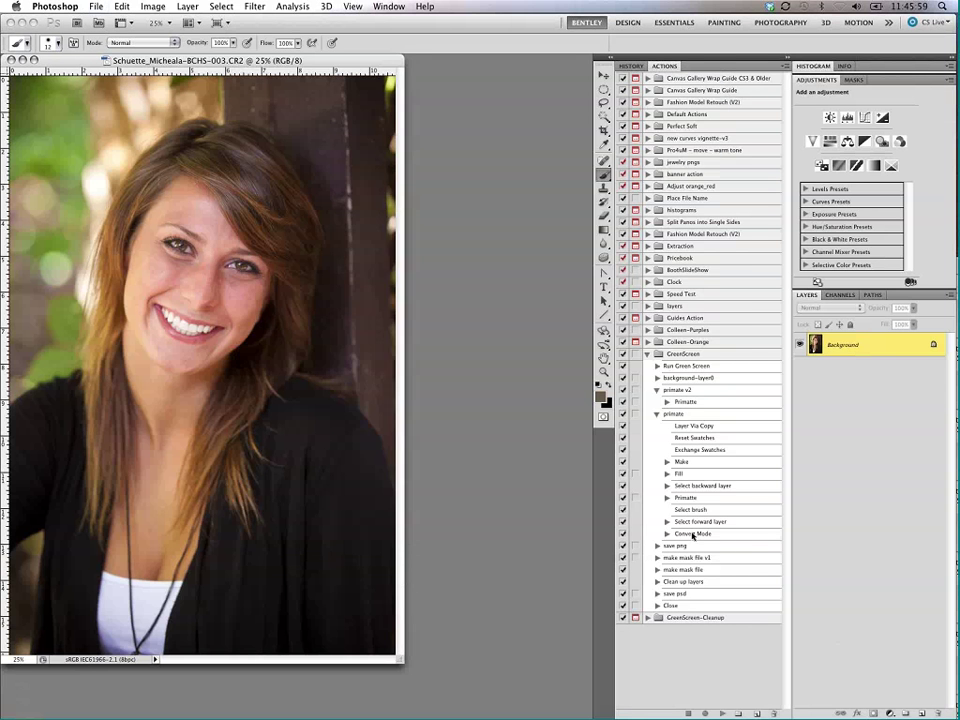
left_click(533, 249)
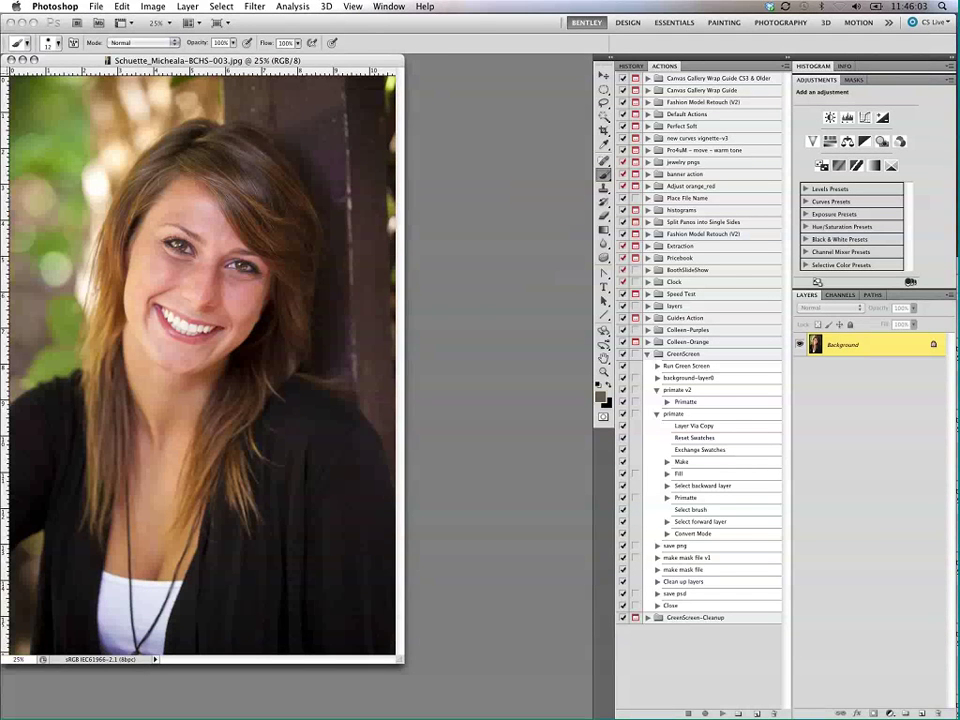
key("super+w")
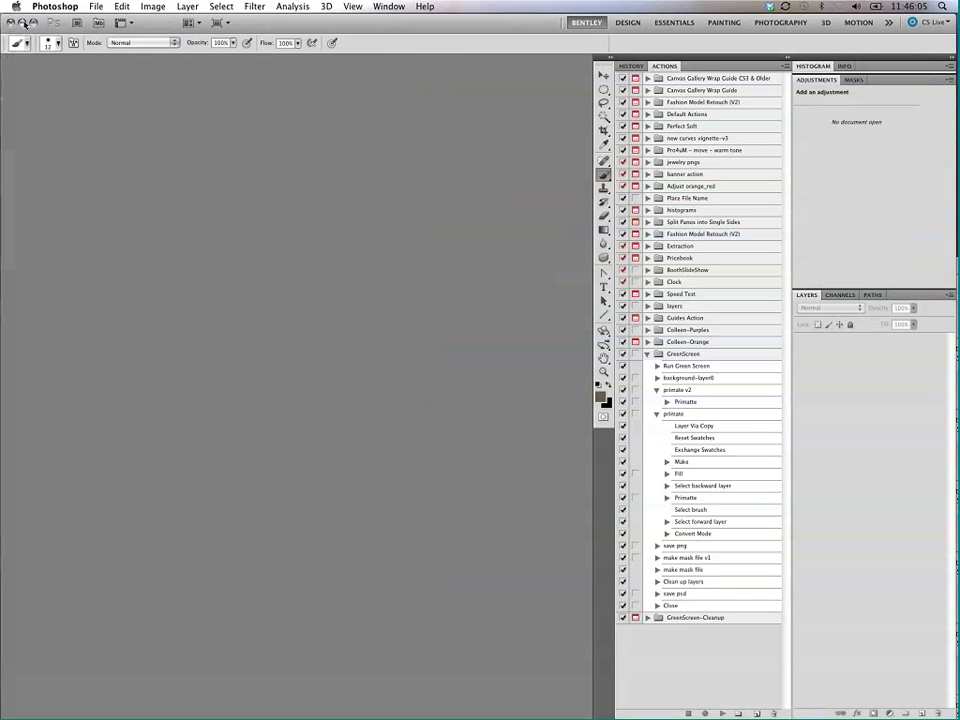
Step: Switch to Adobe Bridge, select images BCHS-001 through BCHS-015, and open them in Photoshop's Image Processor
key("super+alt+o")
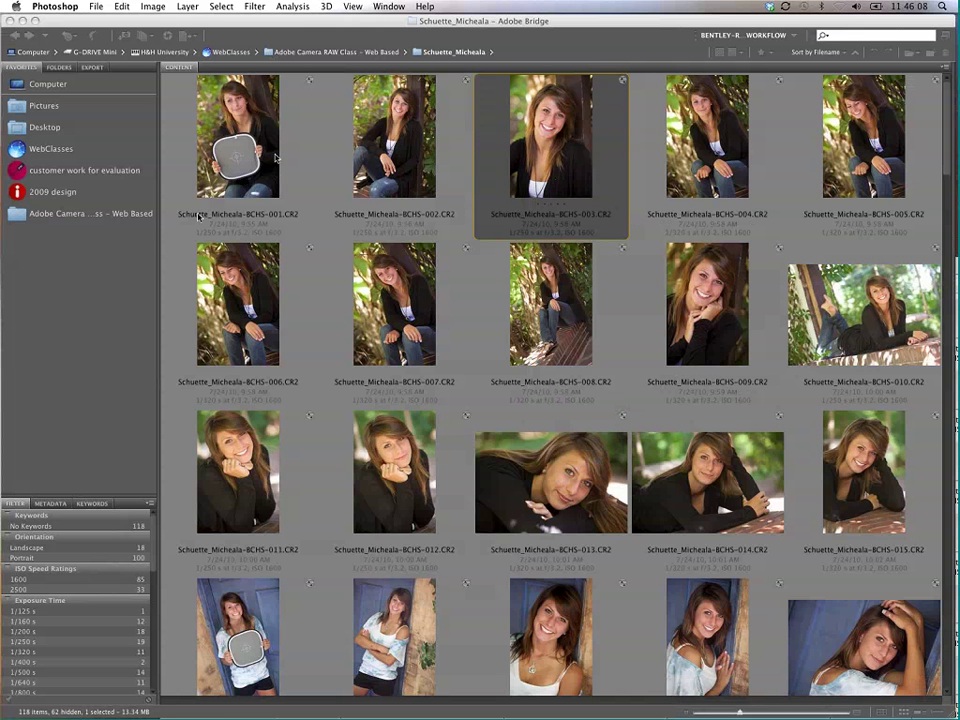
left_click(205, 120)
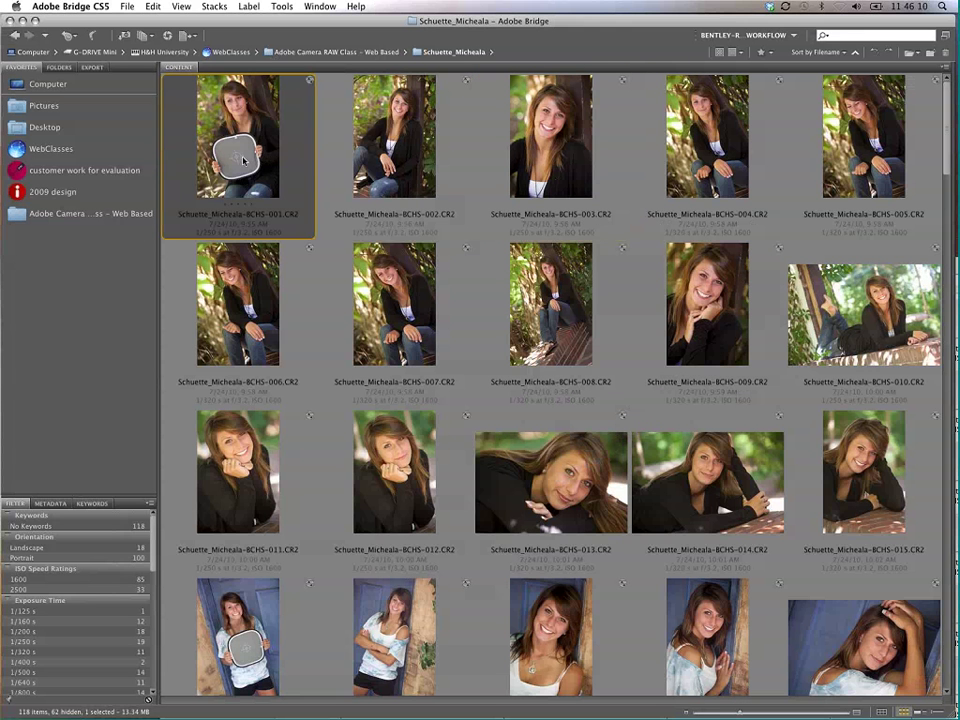
left_click(864, 470)
left_click(282, 191, "shift")
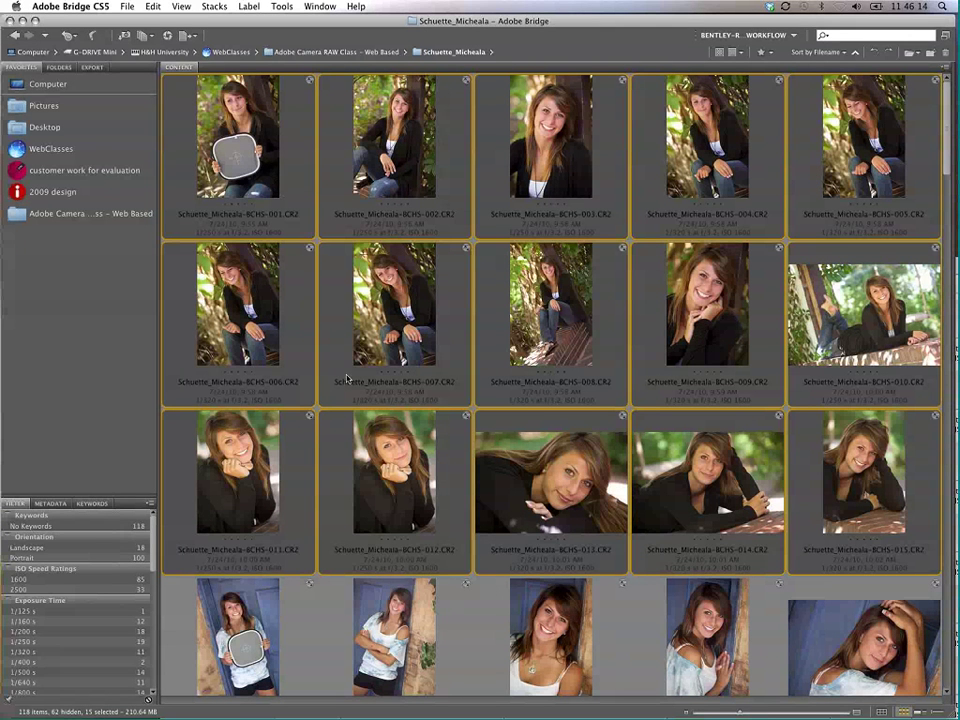
left_click(282, 6)
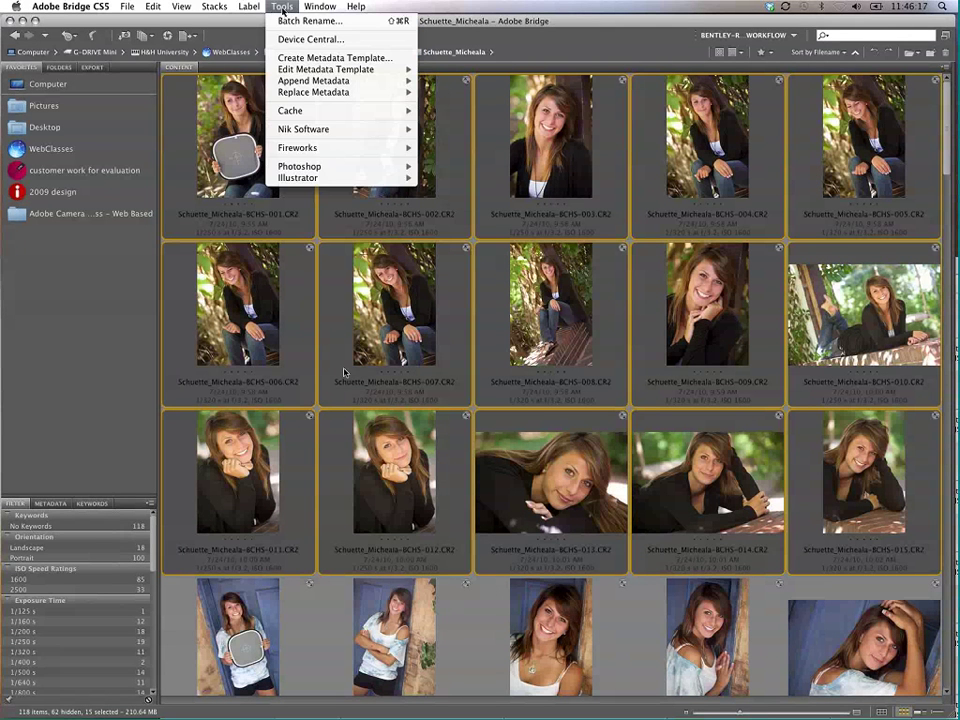
mouse_move(301, 168)
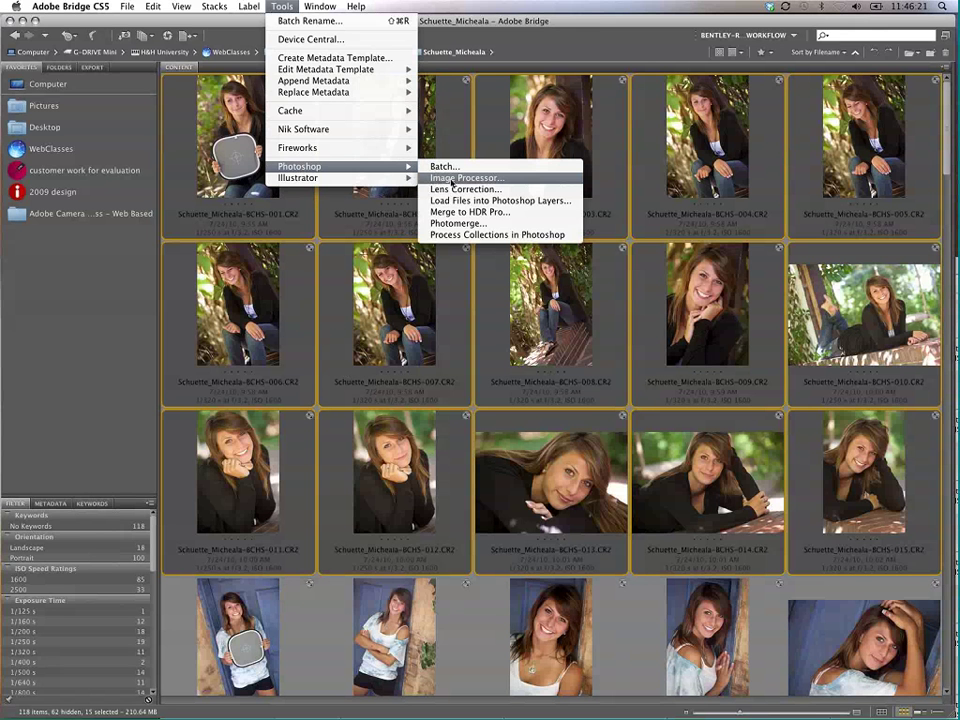
left_click(455, 178)
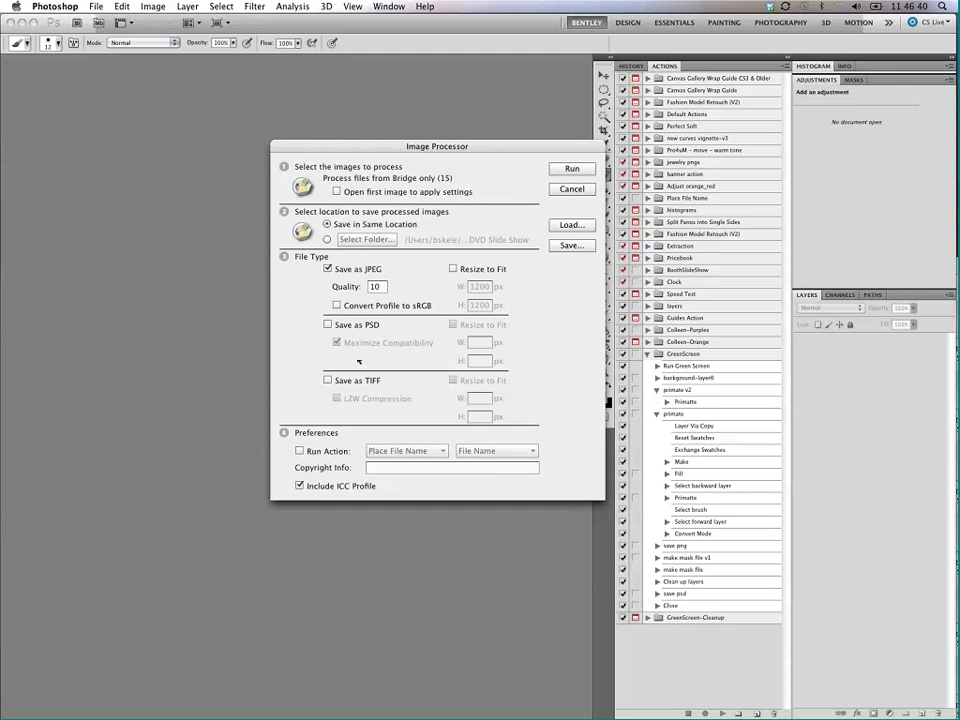
Step: Set the Image Processor's JPEG quality to 12 and run the conversion of the selected images
left_click(362, 287)
type("12")
left_click(300, 451)
left_click(336, 452)
left_click(570, 170)
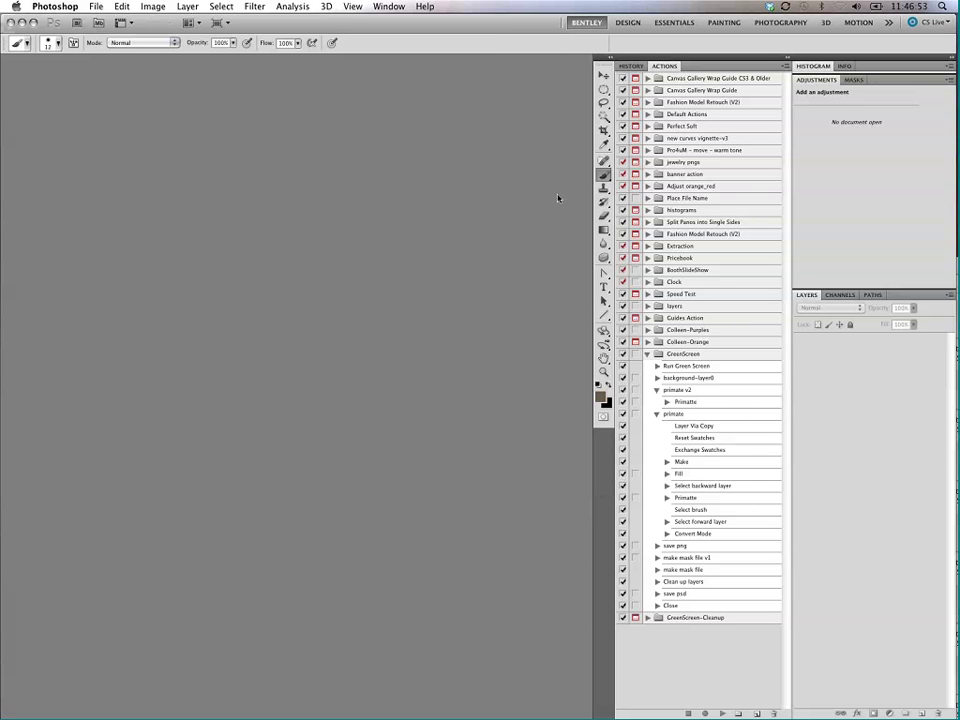
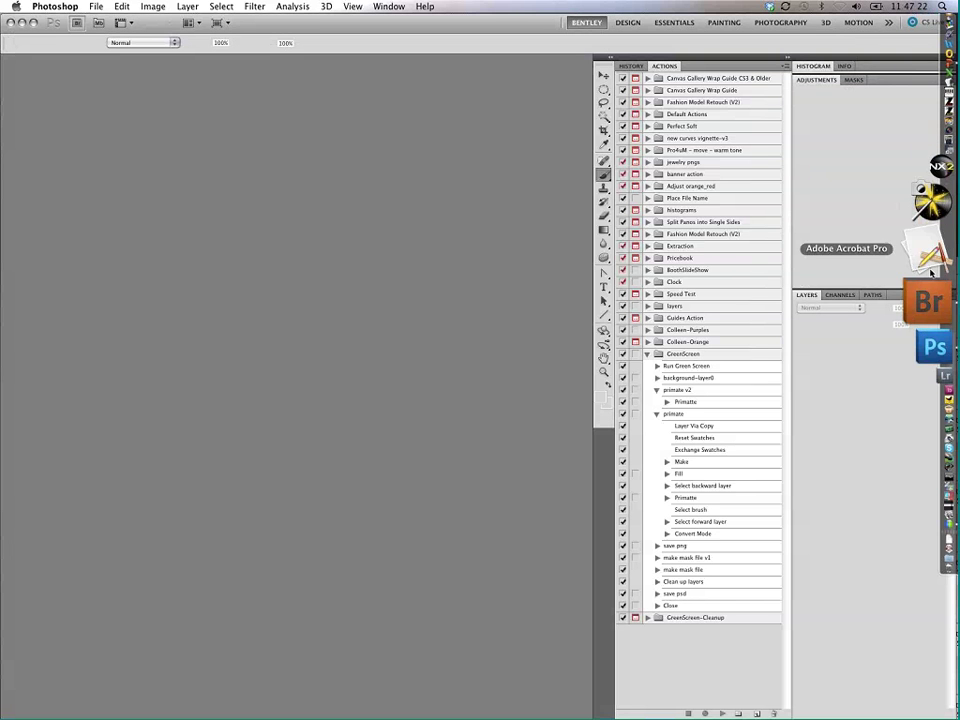
Step: Switch to Adobe Bridge, check the converted images in the JPEG folder, and return to the parent folder of raw files
left_click(929, 298)
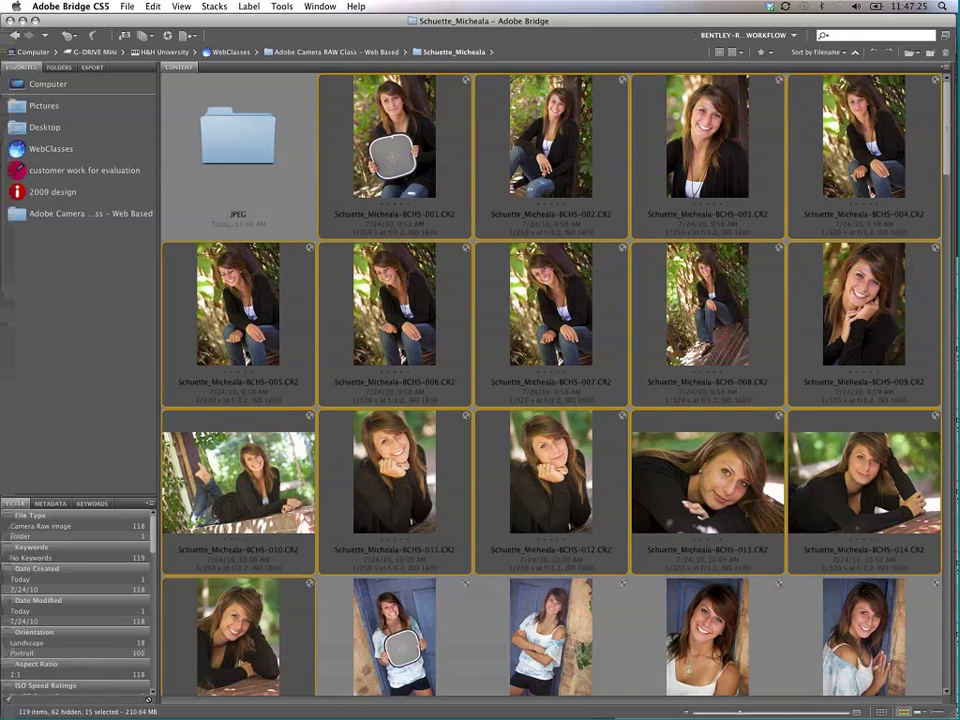
left_click(242, 150)
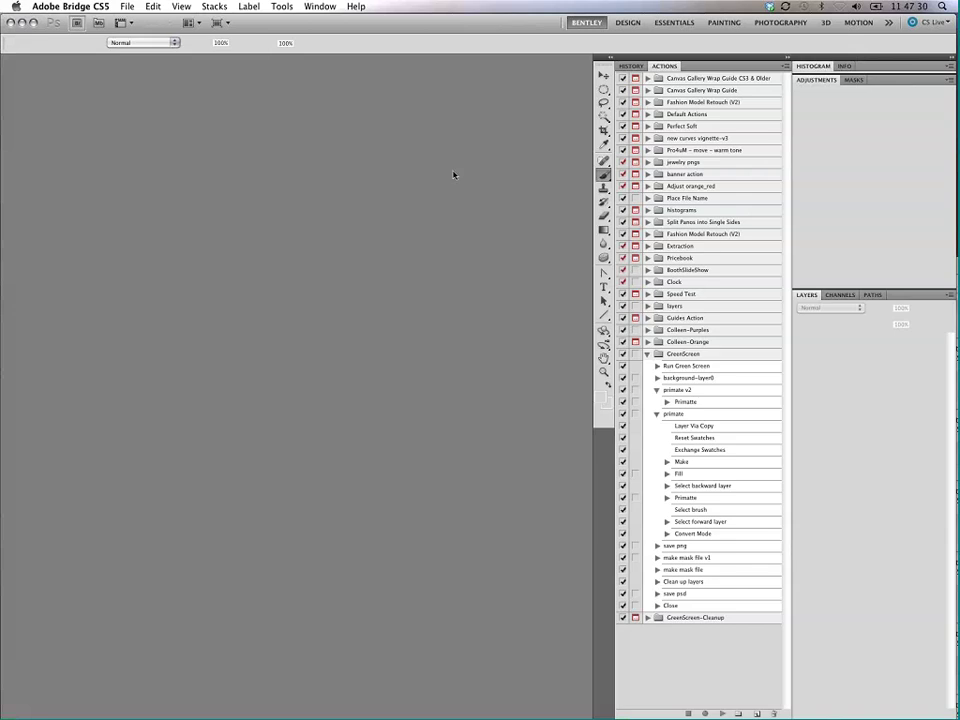
key("F9")
key("Return")
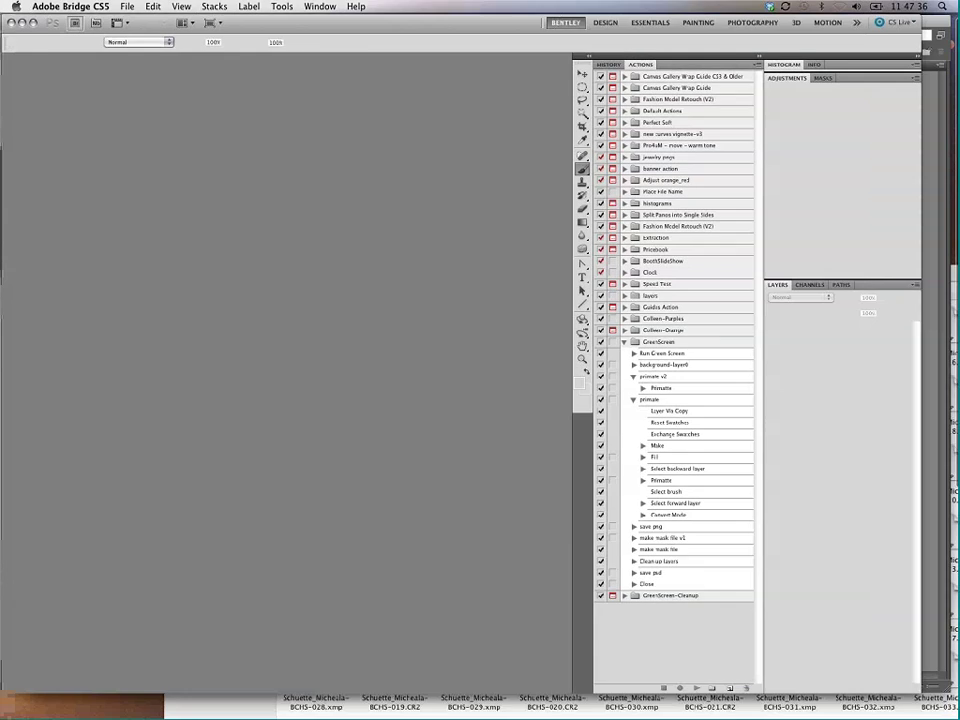
key("F9")
left_click(580, 298)
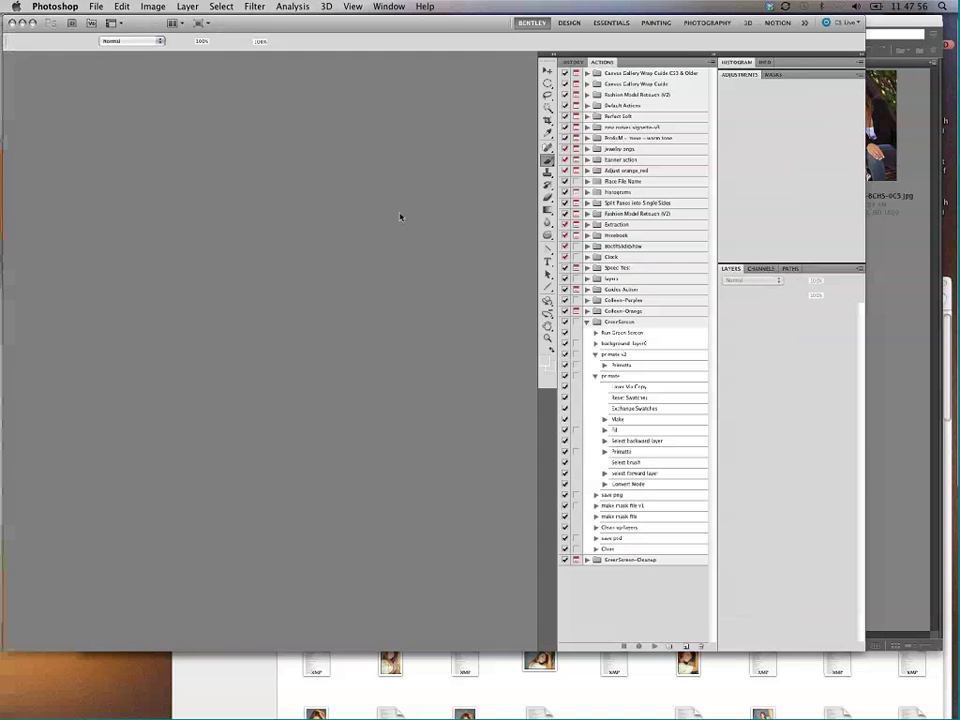
key("F9")
left_click(493, 214)
key("super+Up")
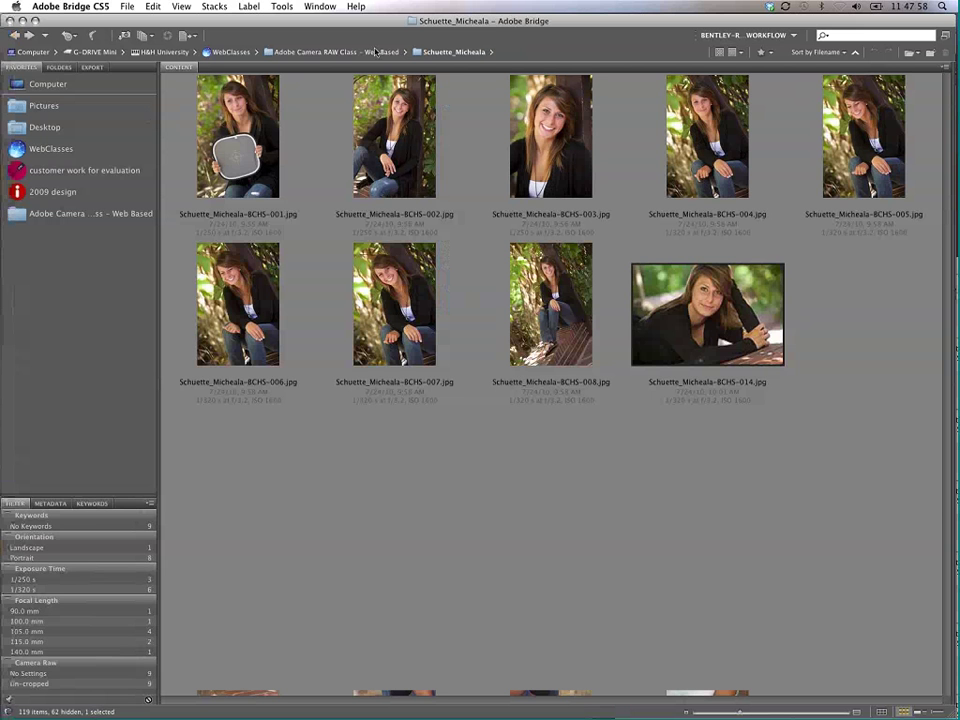
left_click(405, 145)
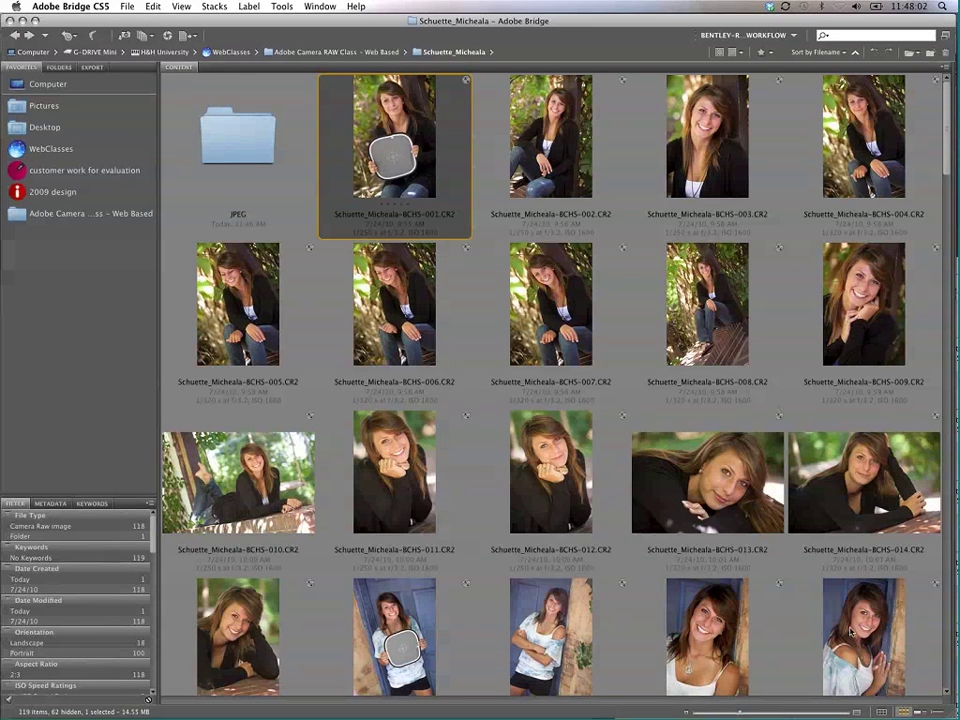
key("super+a")
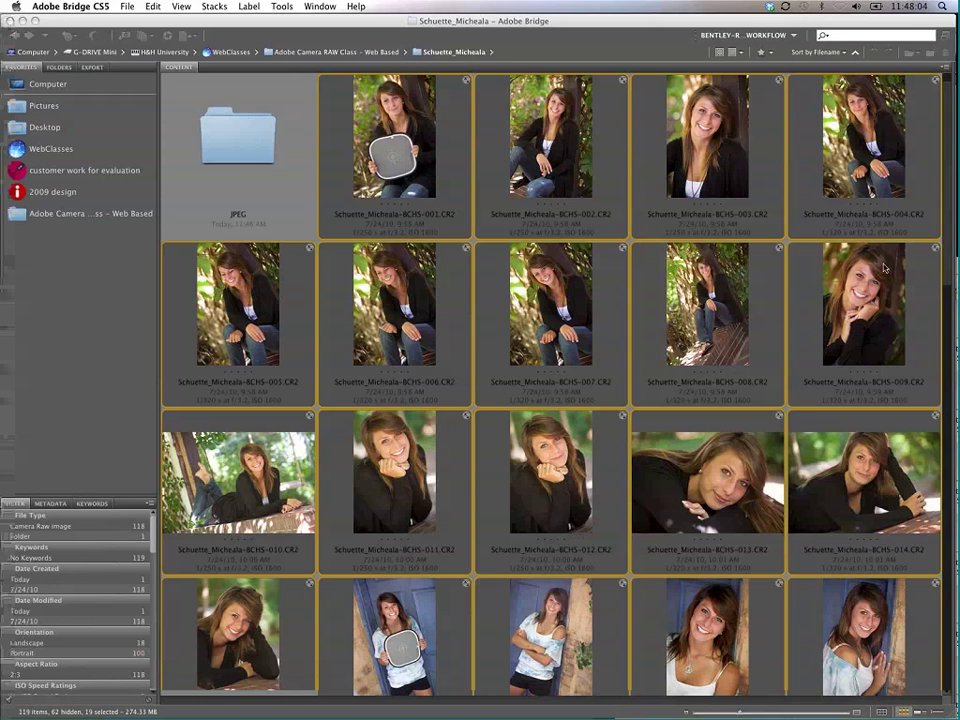
key("Return")
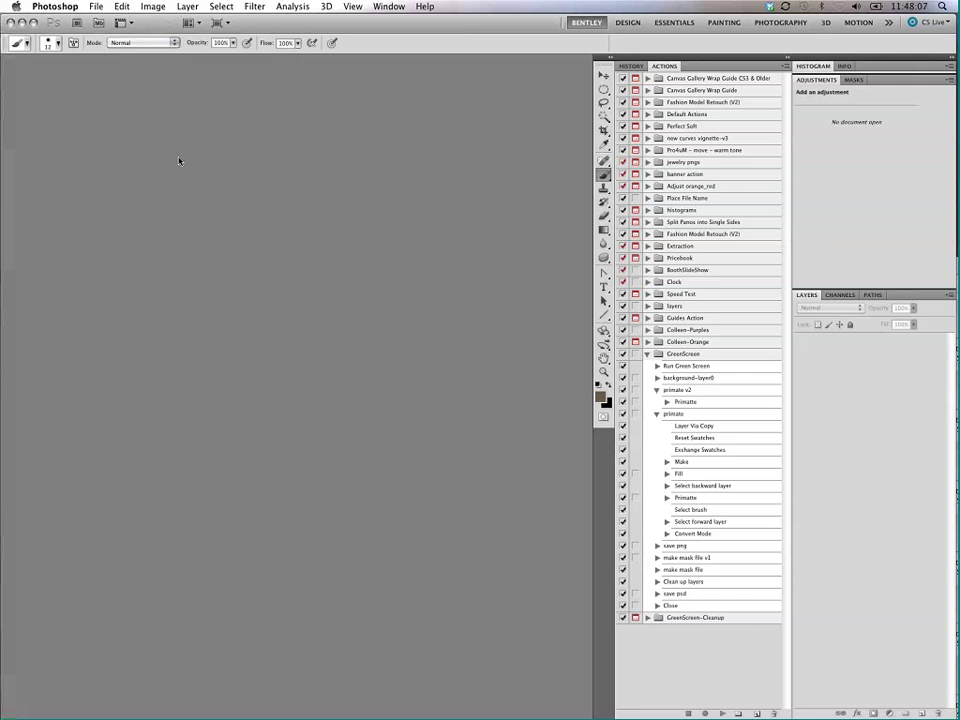
left_click(22, 22)
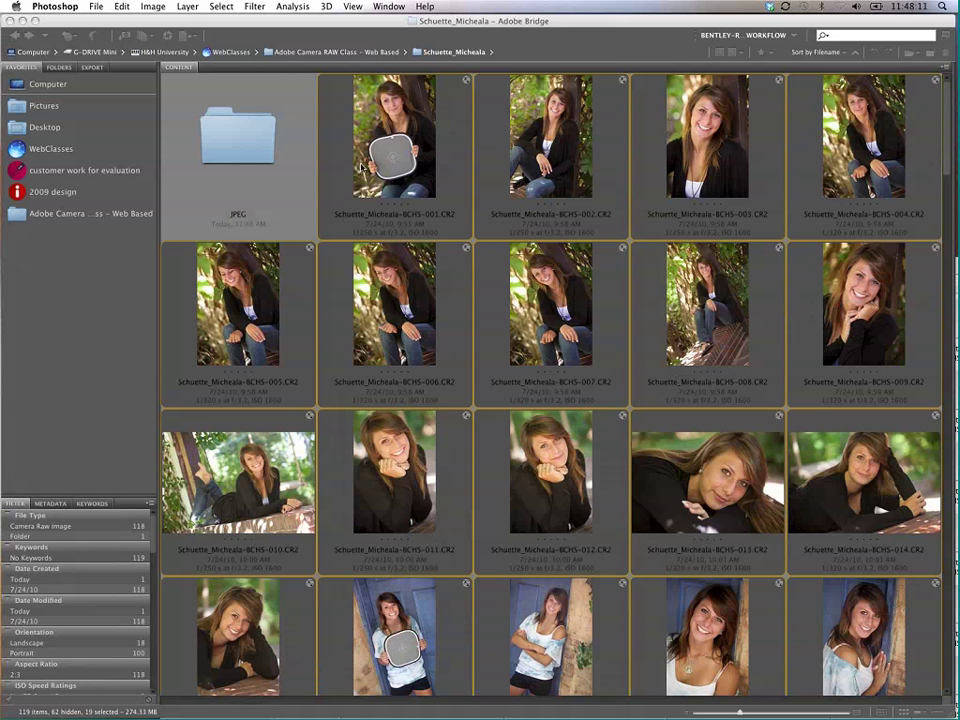
left_click(222, 192)
left_click(550, 150)
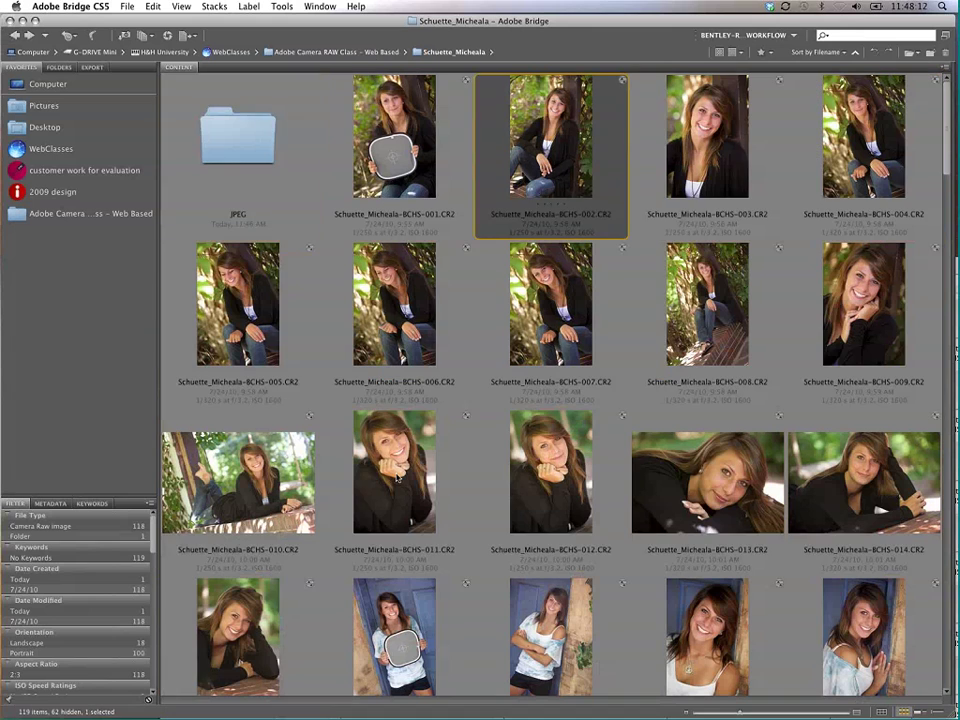
left_click(270, 600, "shift")
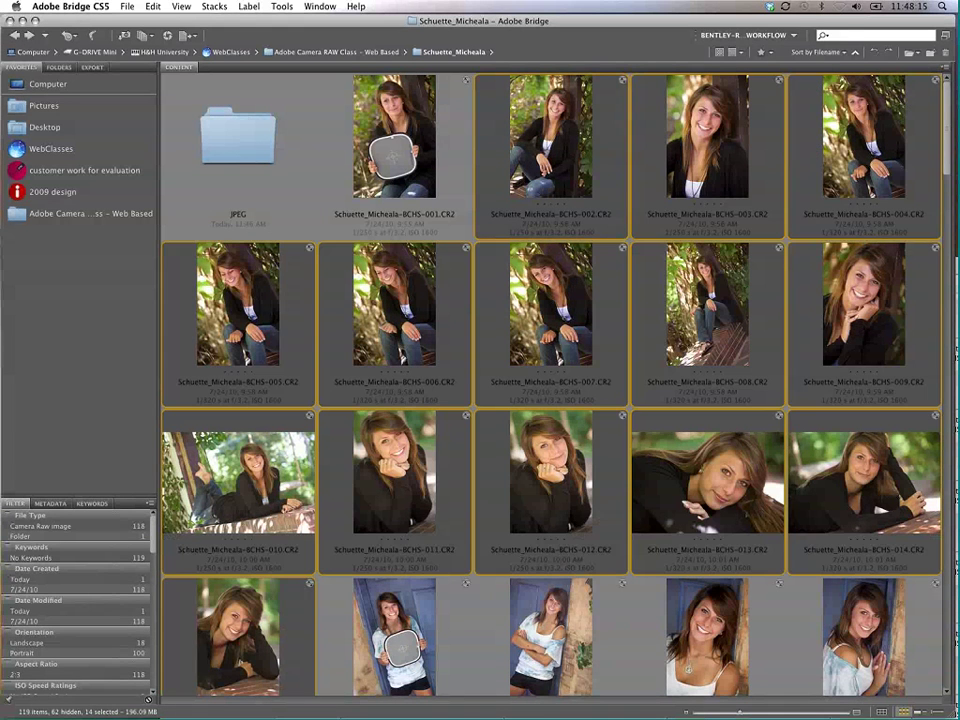
Step: Move all converted images in the JPEG folder to the Trash and return to the parent folder
double_click(240, 140)
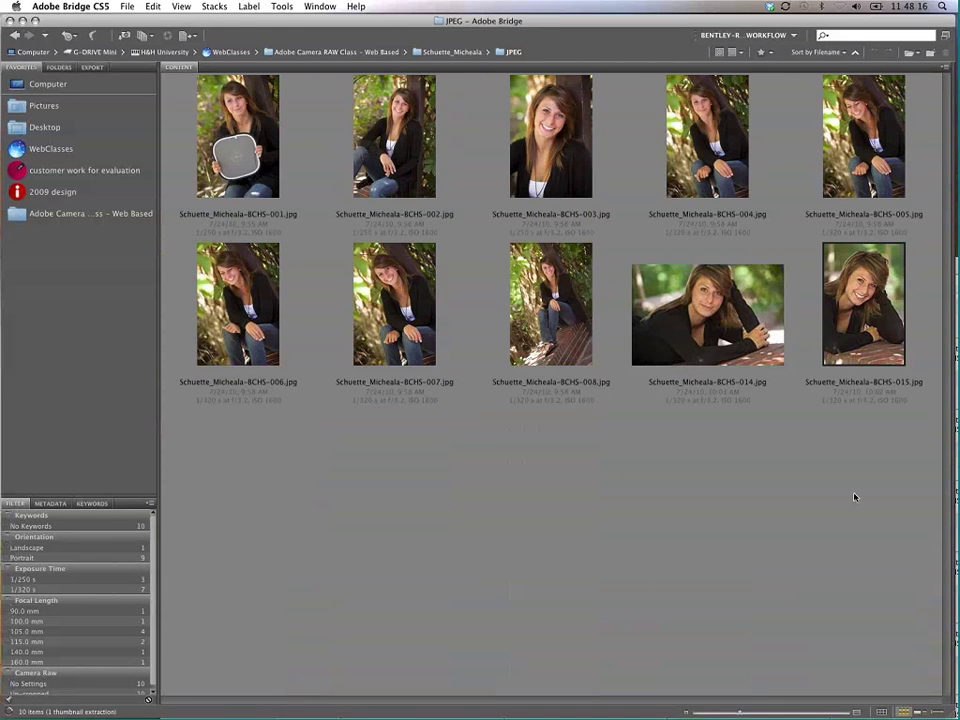
mouse_move(853, 497)
left_mouse_down()
mouse_move(383, 260)
mouse_move(229, 90)
left_mouse_up()
key("Delete")
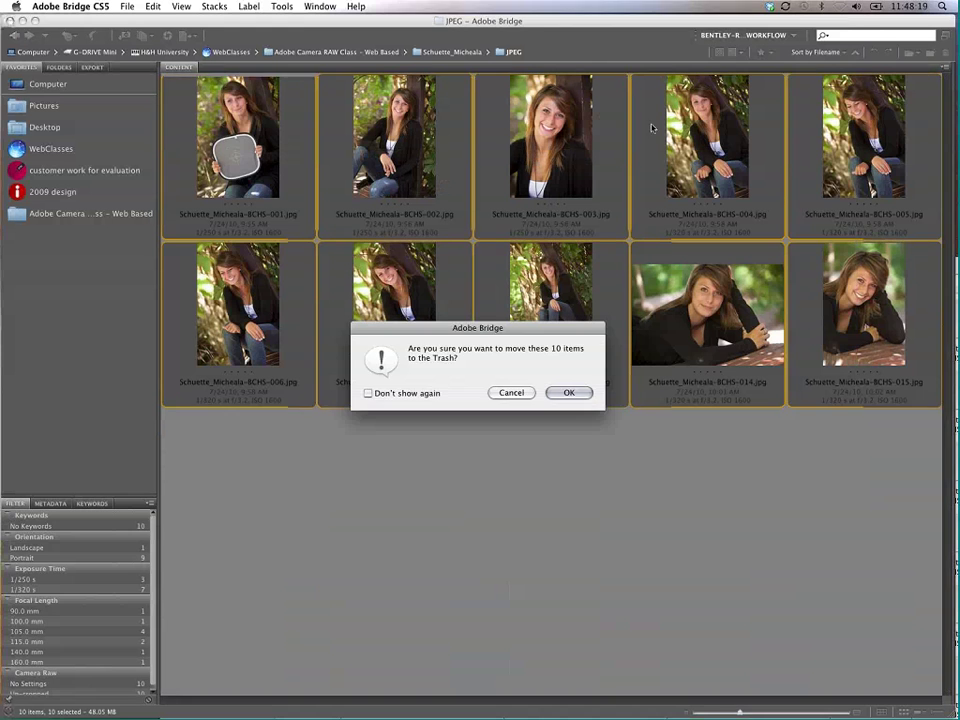
left_click(568, 393)
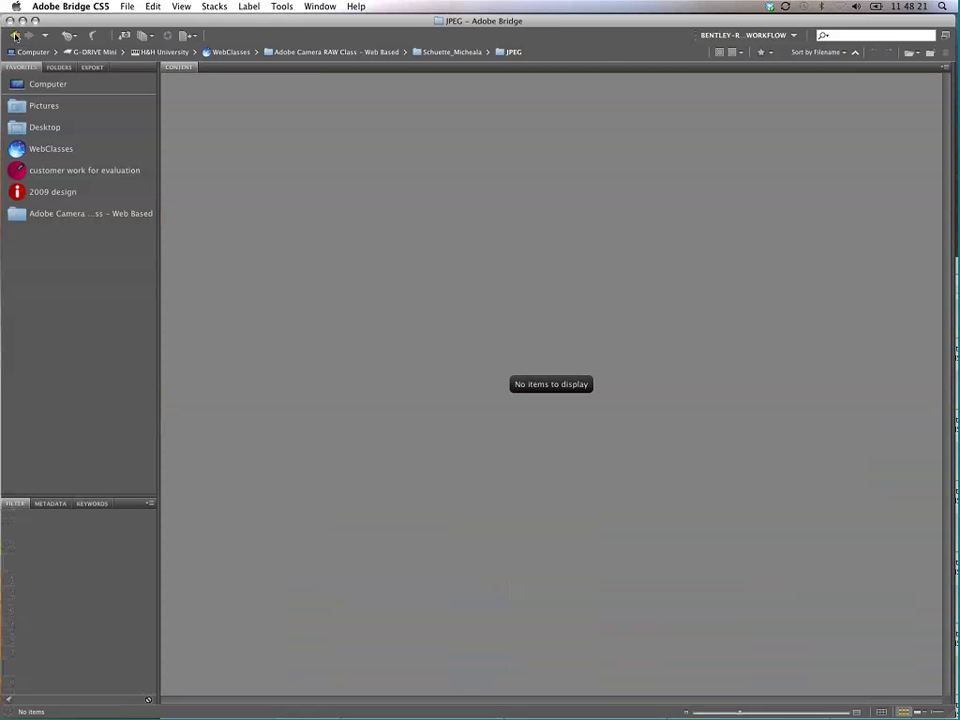
left_click(16, 36)
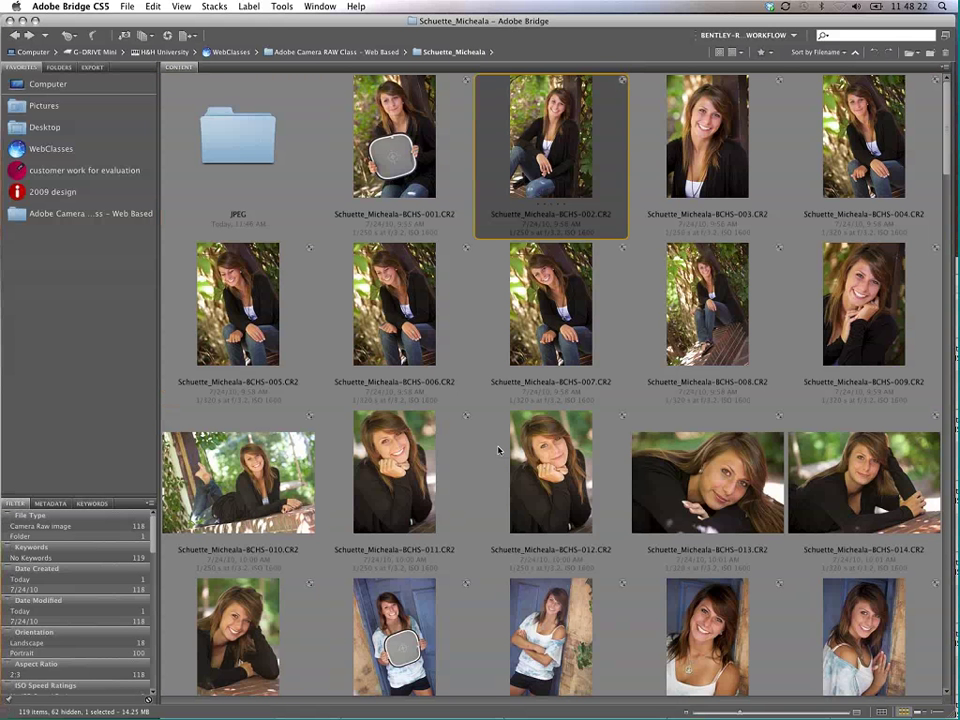
Step: Select images BCHS-002 through BCHS-015, open them in Camera Raw, and select all of them there
key("super+a")
key("super+shift+r")
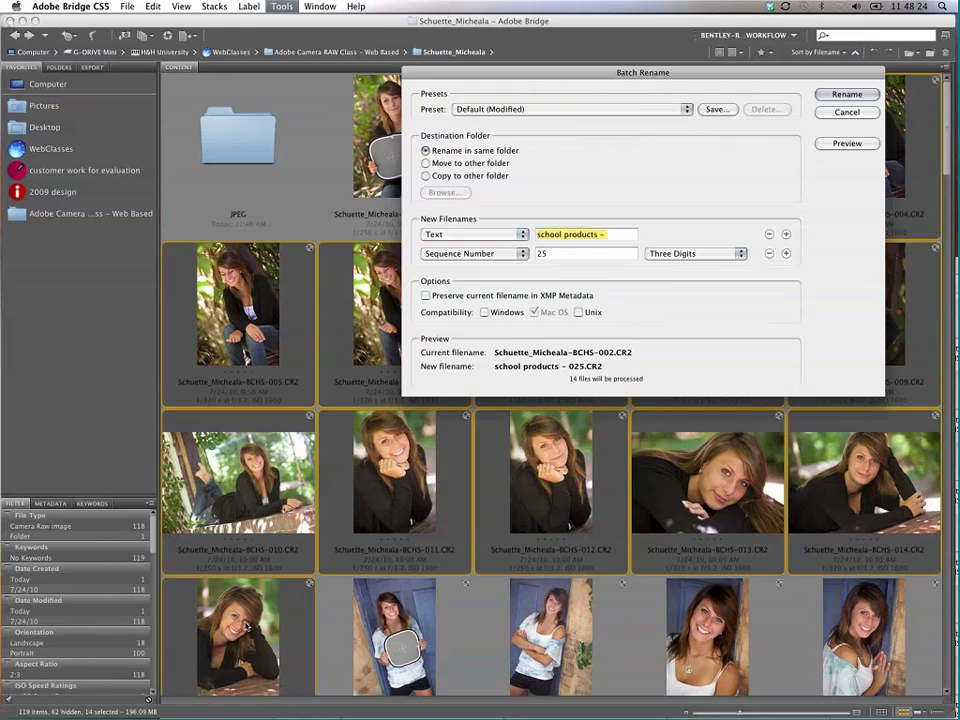
left_click(847, 112)
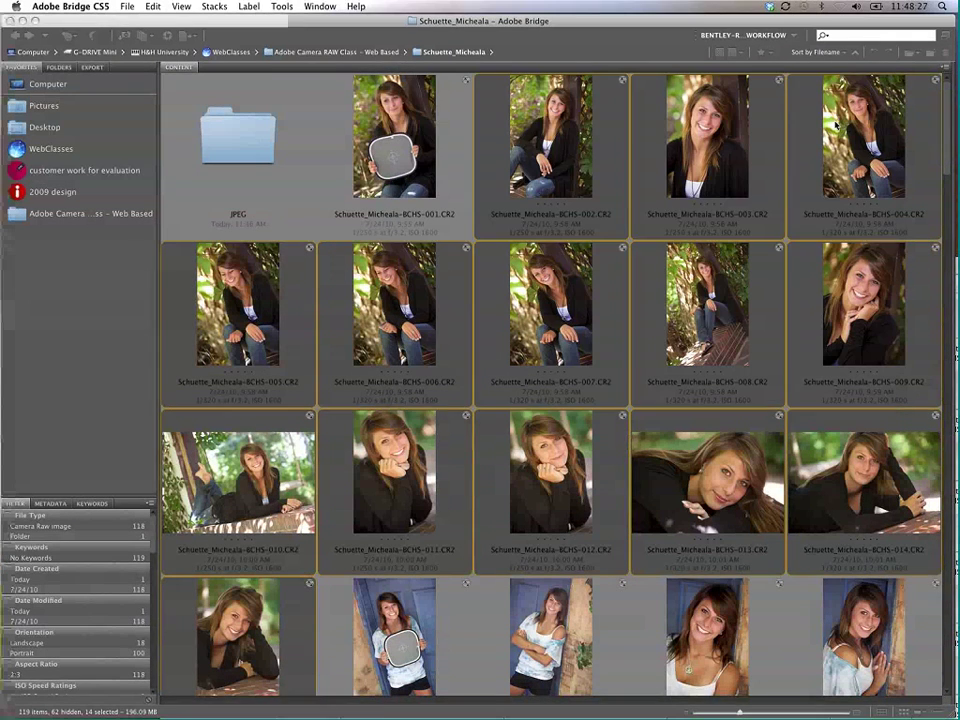
key("super+r")
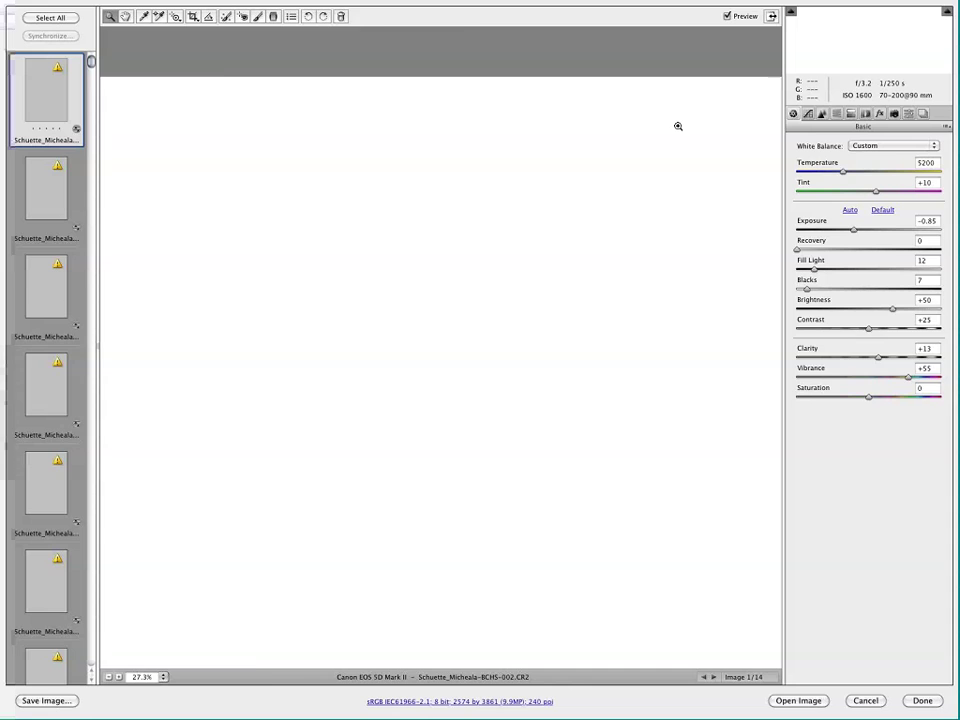
key("super+a")
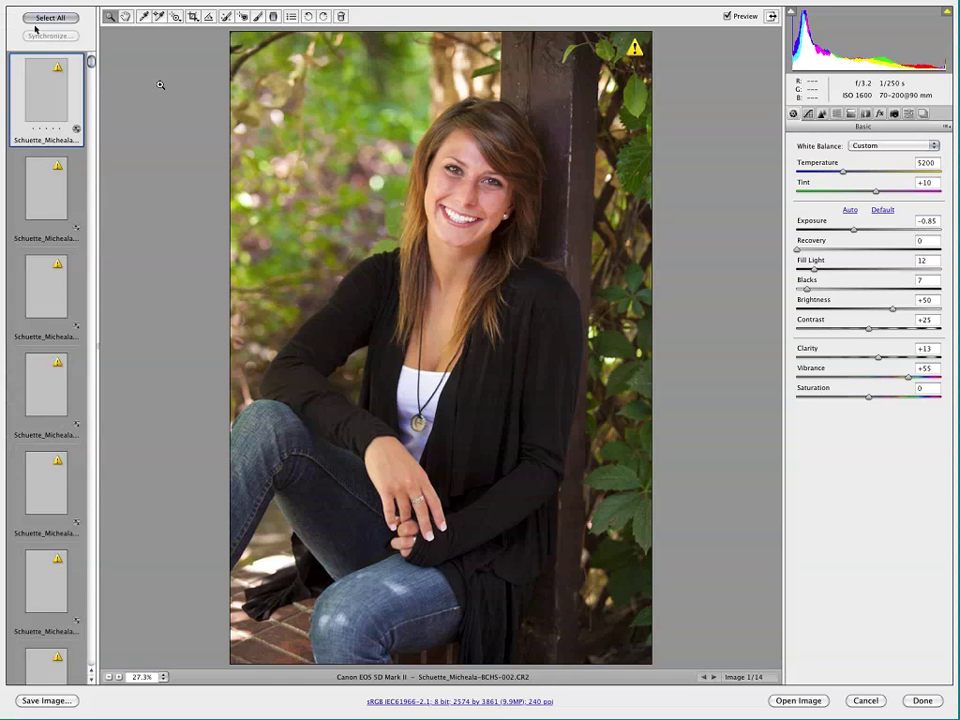
Step: Open the save options for the selected images and set the destination to Save in New Location
left_click(55, 701)
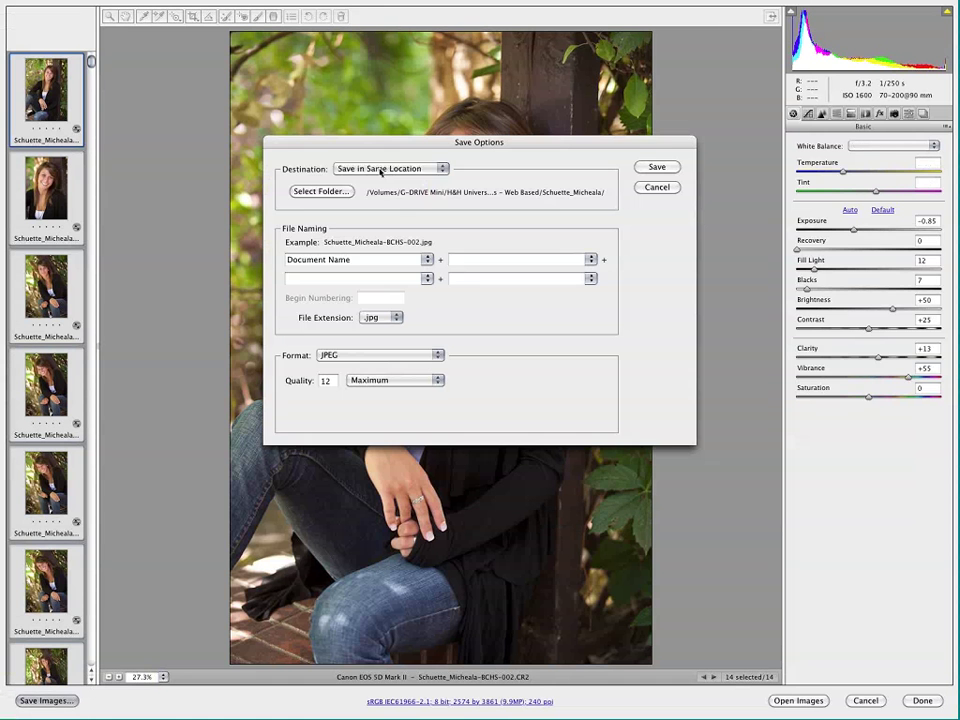
left_click(387, 169)
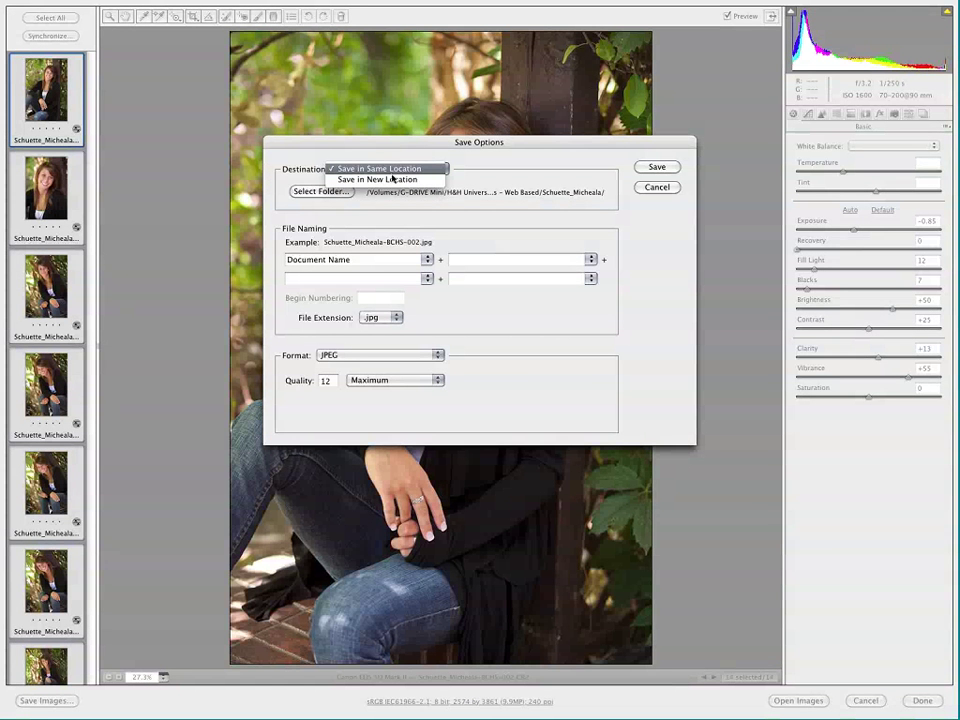
left_click(380, 179)
Step: Create a new folder named "process from raw" beside the raw files and select it as the save destination
left_click(330, 191)
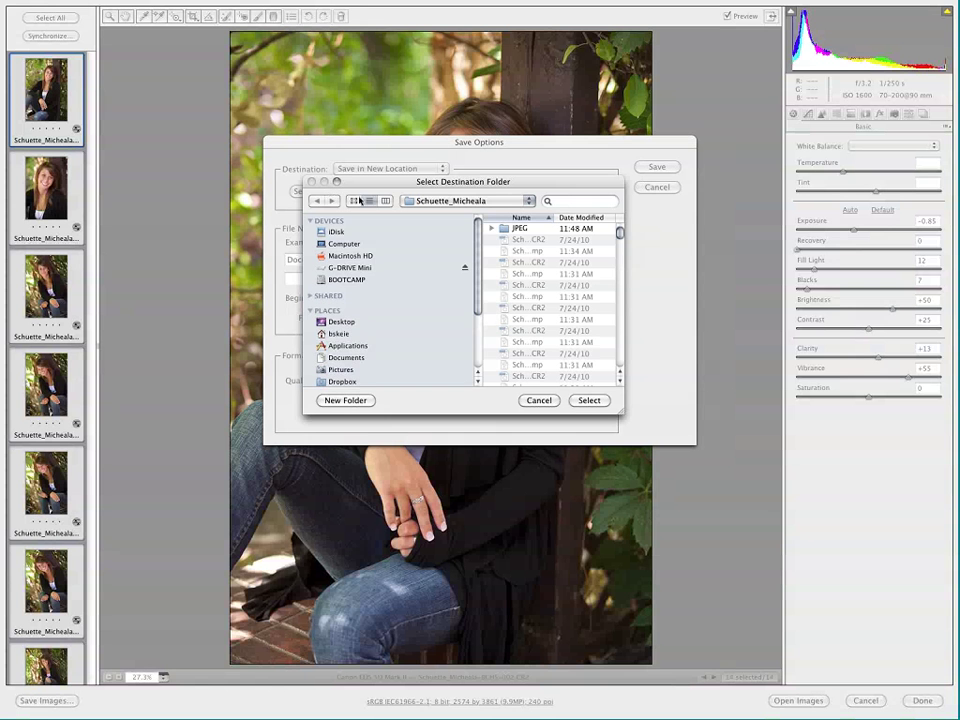
left_click(528, 229)
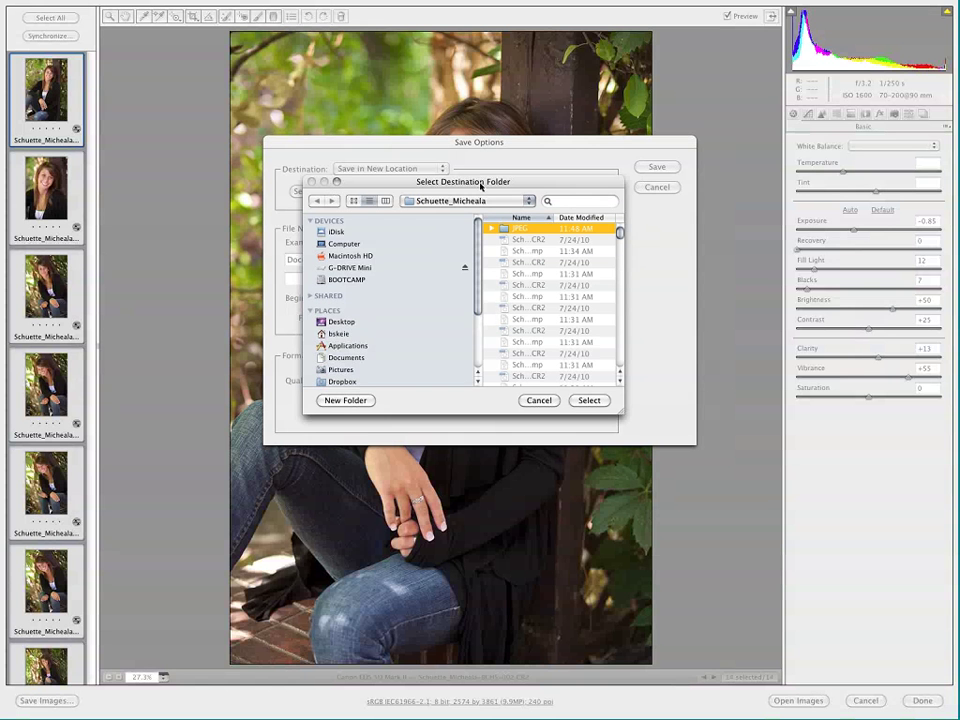
left_click_drag(480, 186, 453, 195)
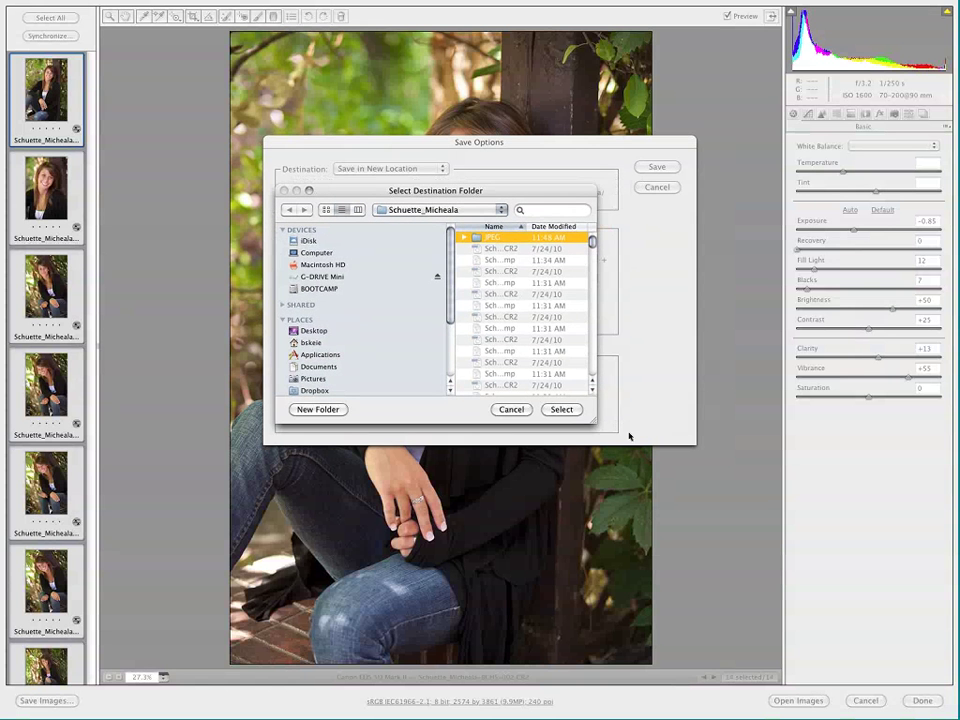
left_click_drag(593, 421, 729, 456)
left_click(317, 443)
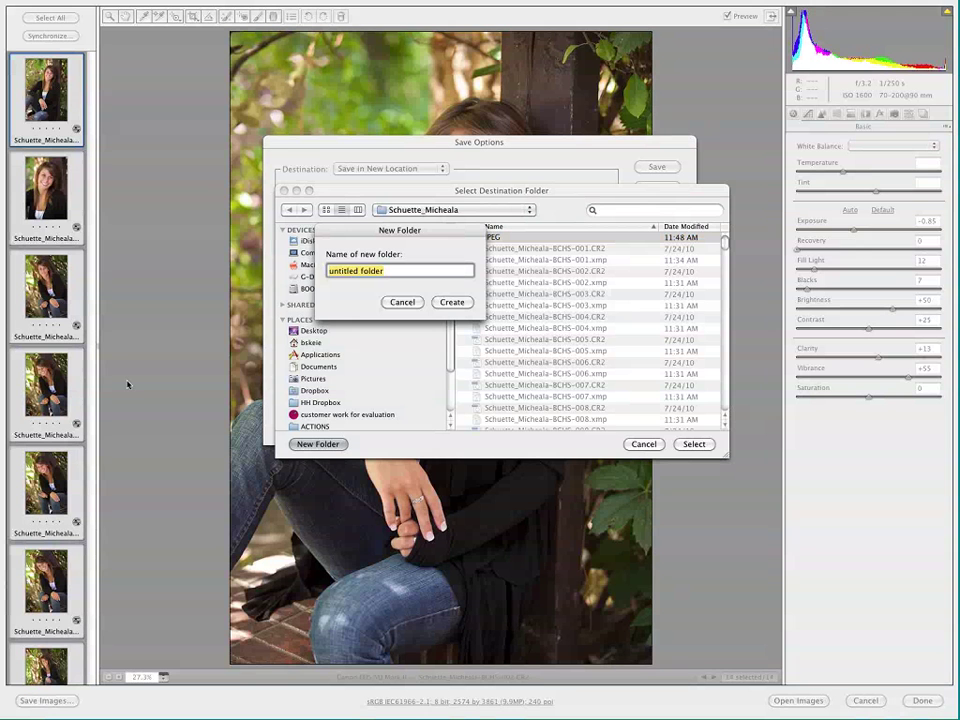
type("process from raw")
key("Return")
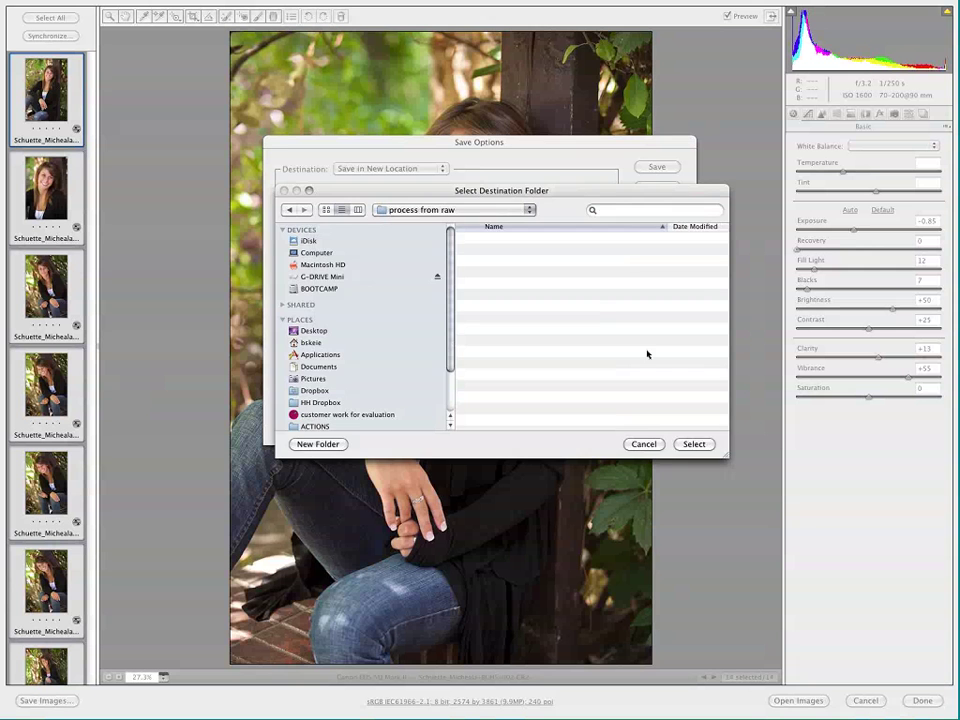
left_click(697, 445)
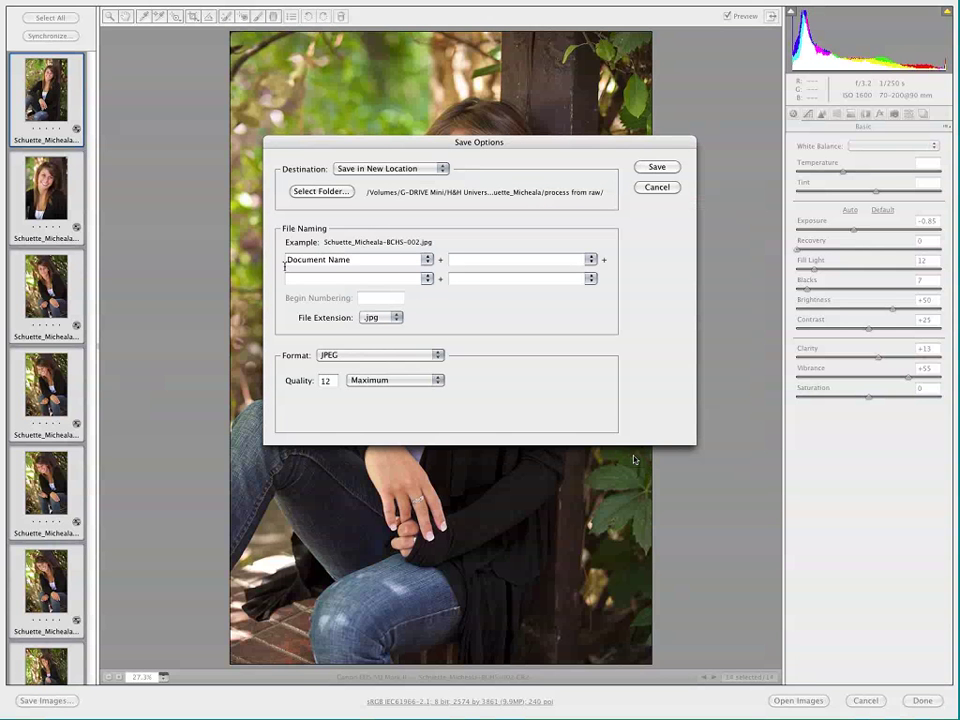
Step: Keep JPEG as the output format and save the selected images
left_click(375, 355)
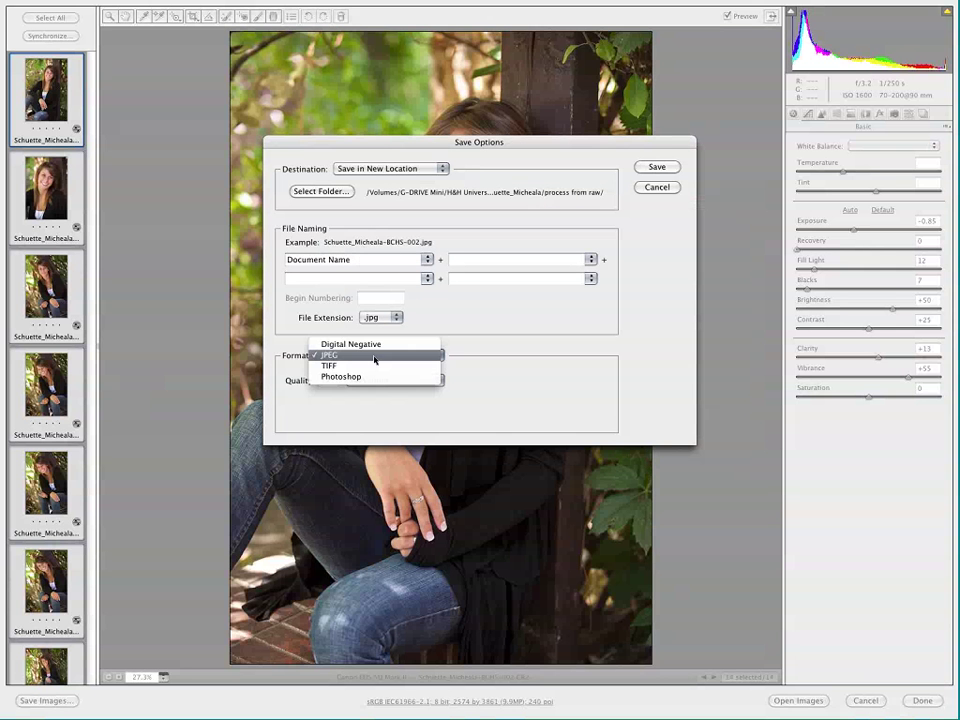
left_click(375, 357)
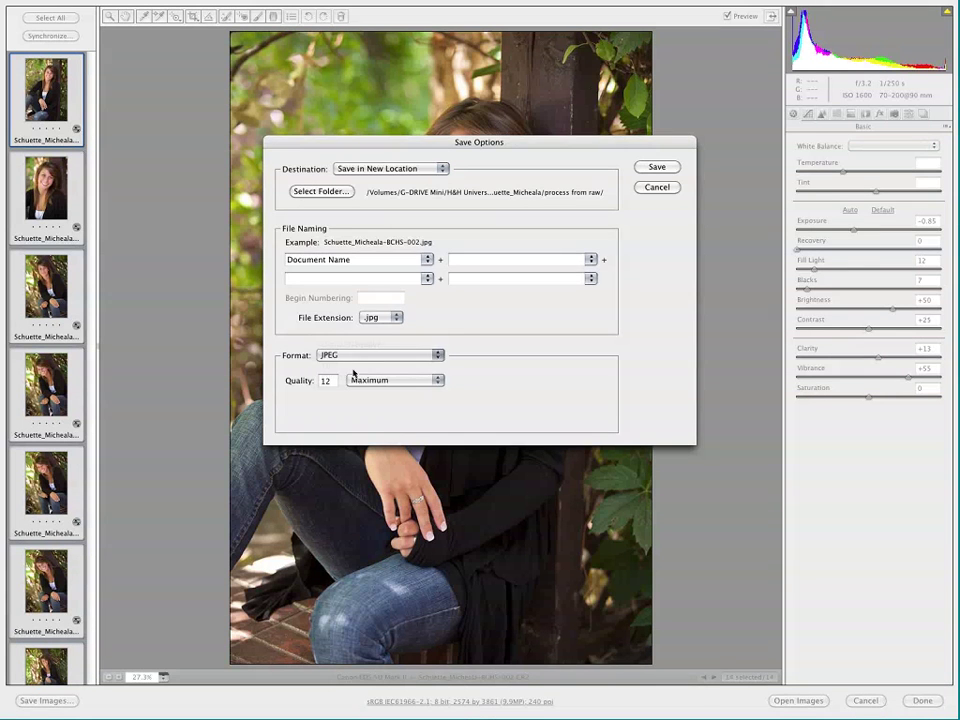
left_click(657, 168)
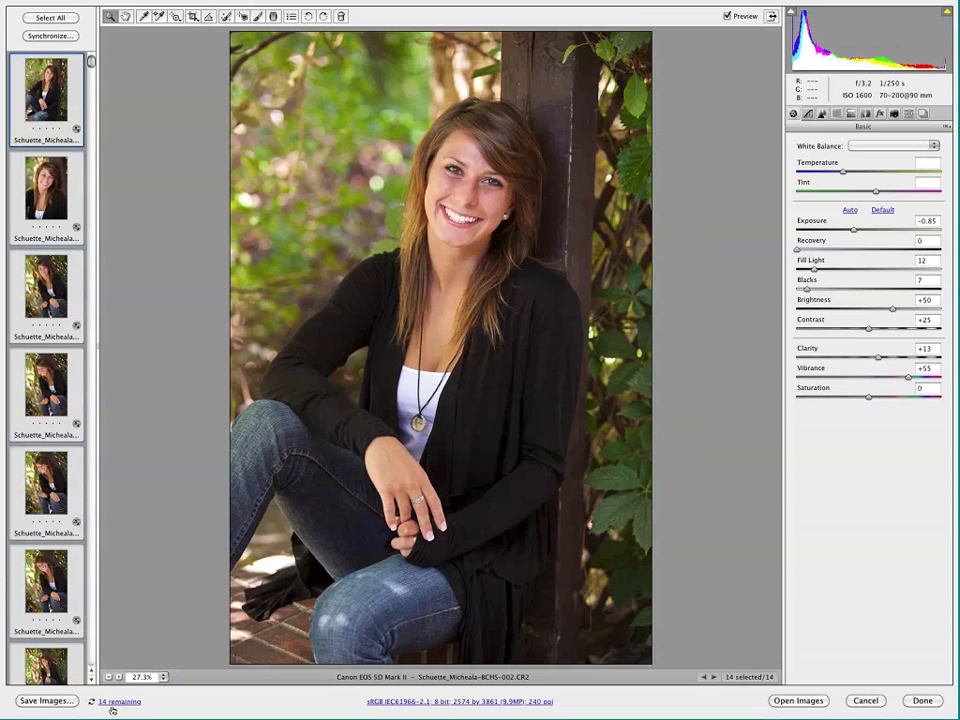
Step: Review the Camera Raw save status list, dismiss it, and close Camera Raw keeping the image settings
left_click(115, 703)
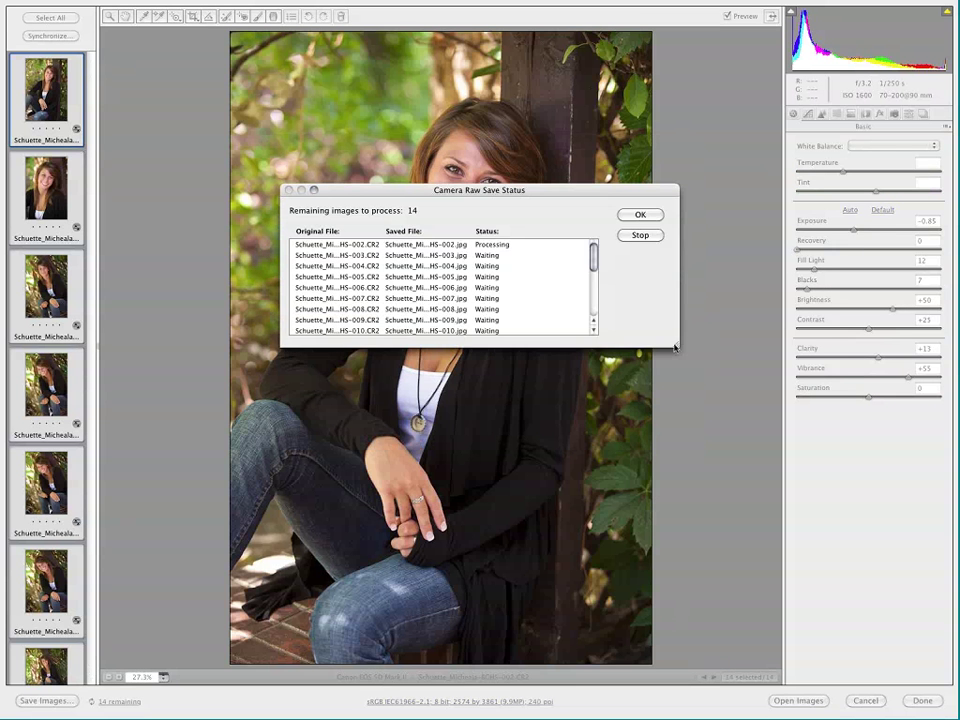
left_click_drag(688, 347, 664, 508)
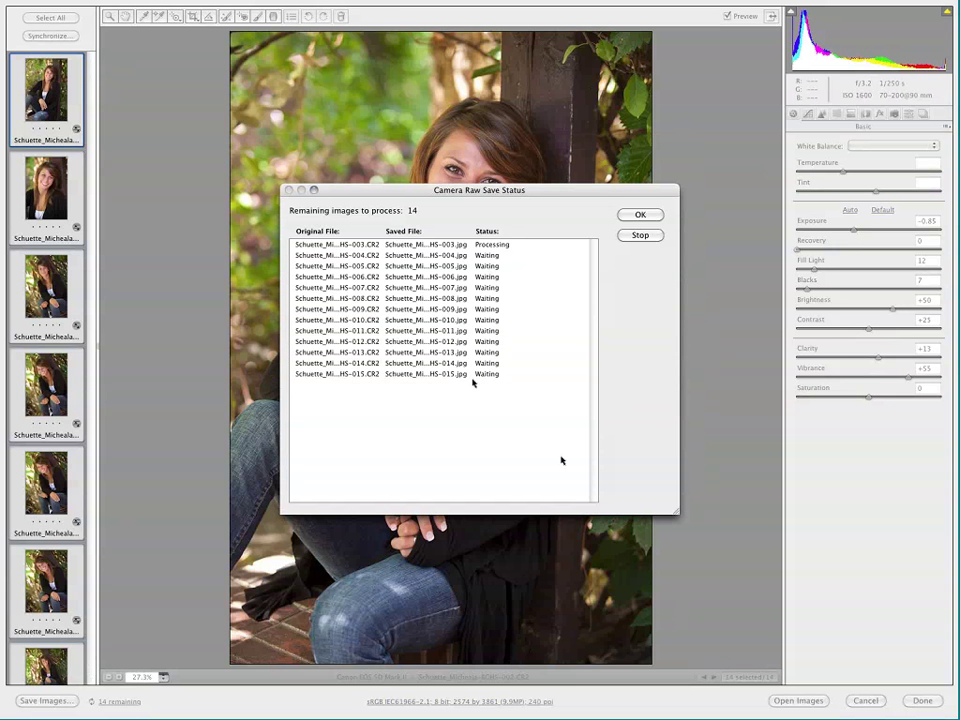
left_click(644, 216)
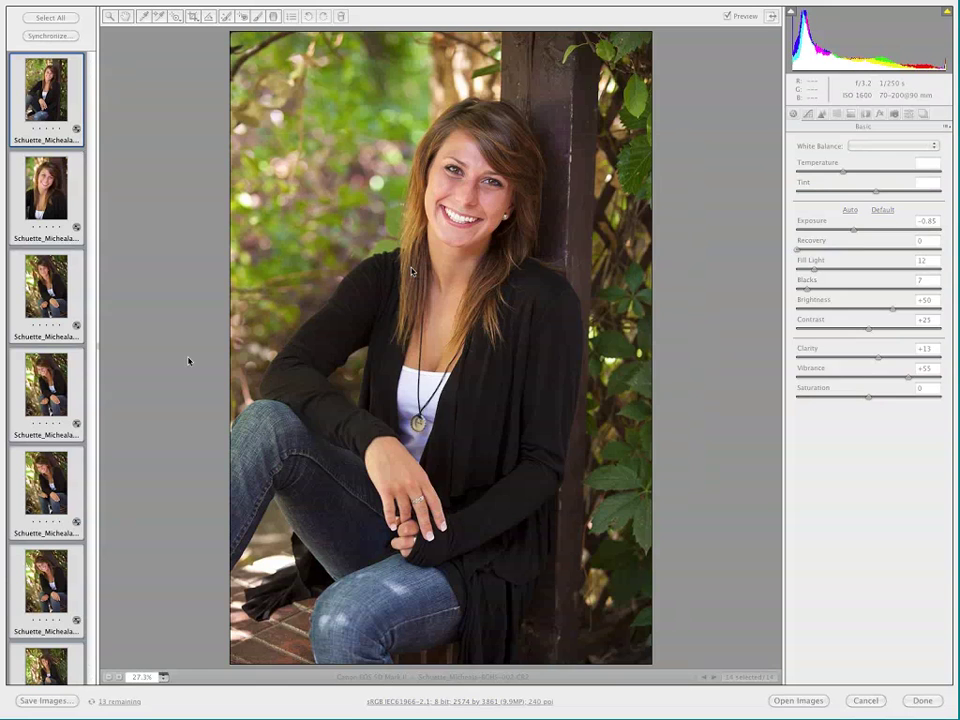
left_click(922, 701)
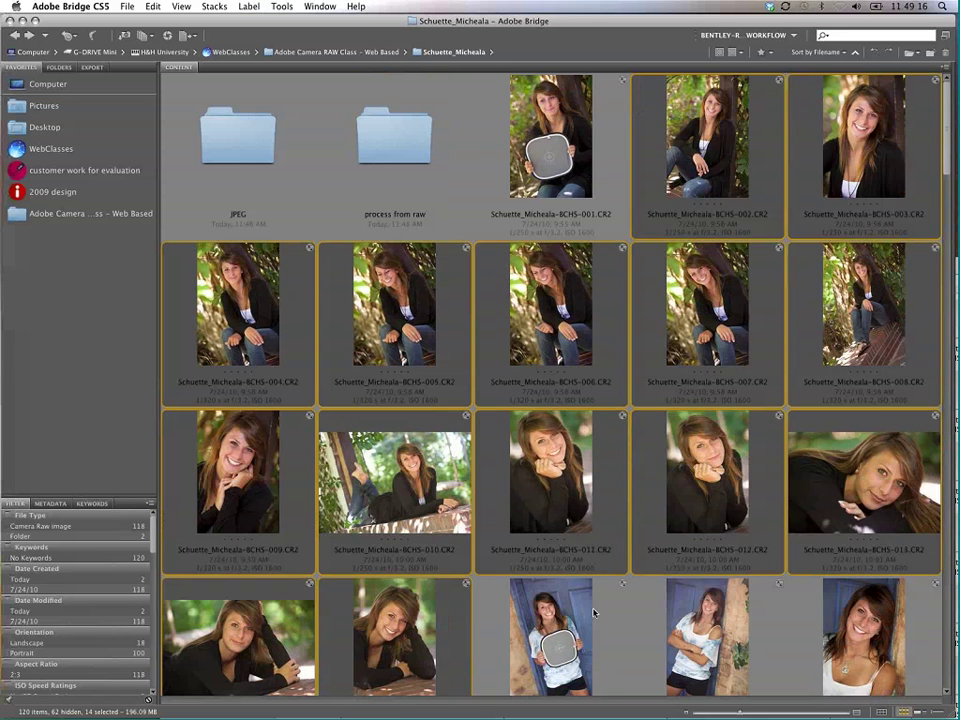
Step: Select the raw images numbered 017 through 039 and open them in Camera Raw
left_click(550, 636)
key("Right")
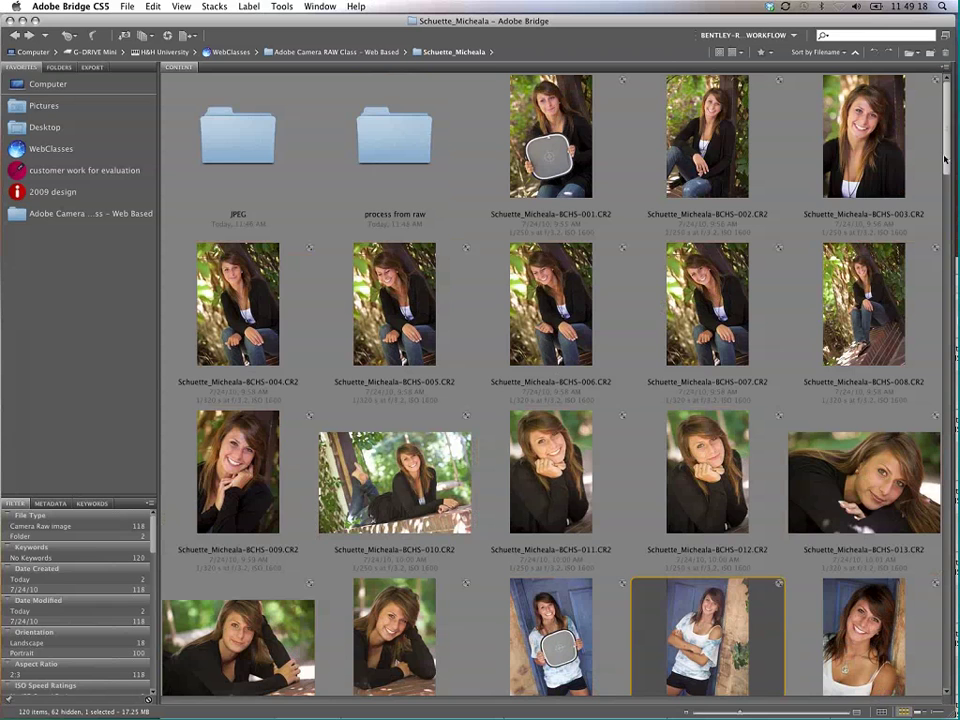
scroll(930, 237, "down", 5)
scroll(925, 250, "down", 3)
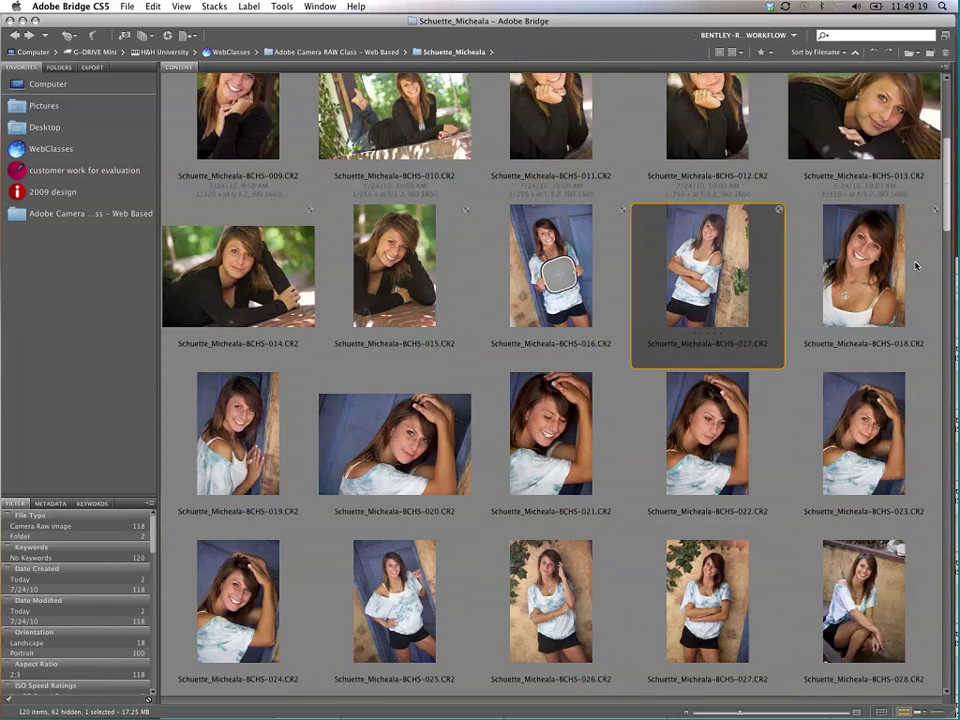
scroll(910, 245, "down", 4)
scroll(197, 525, "down", 4)
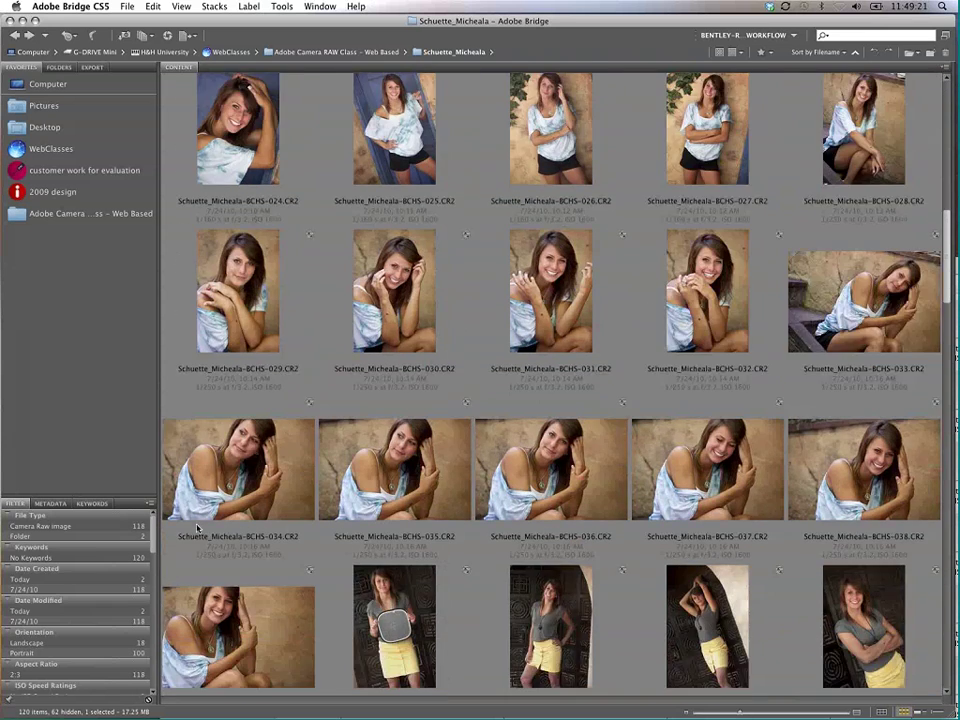
scroll(204, 552, "down", 1)
left_click(244, 583, "shift")
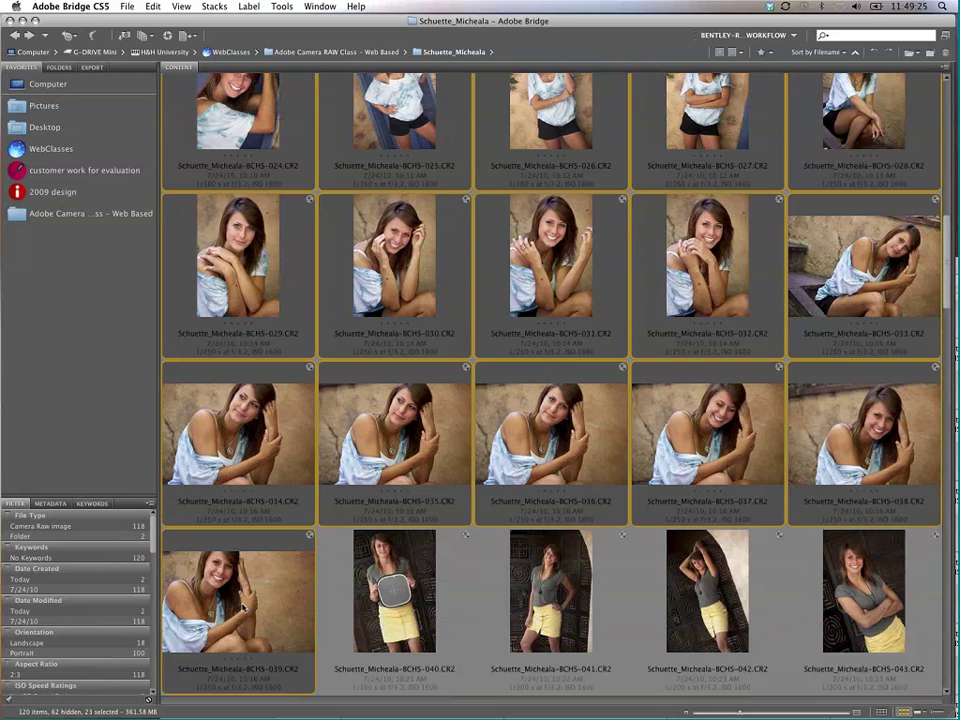
key("super+r")
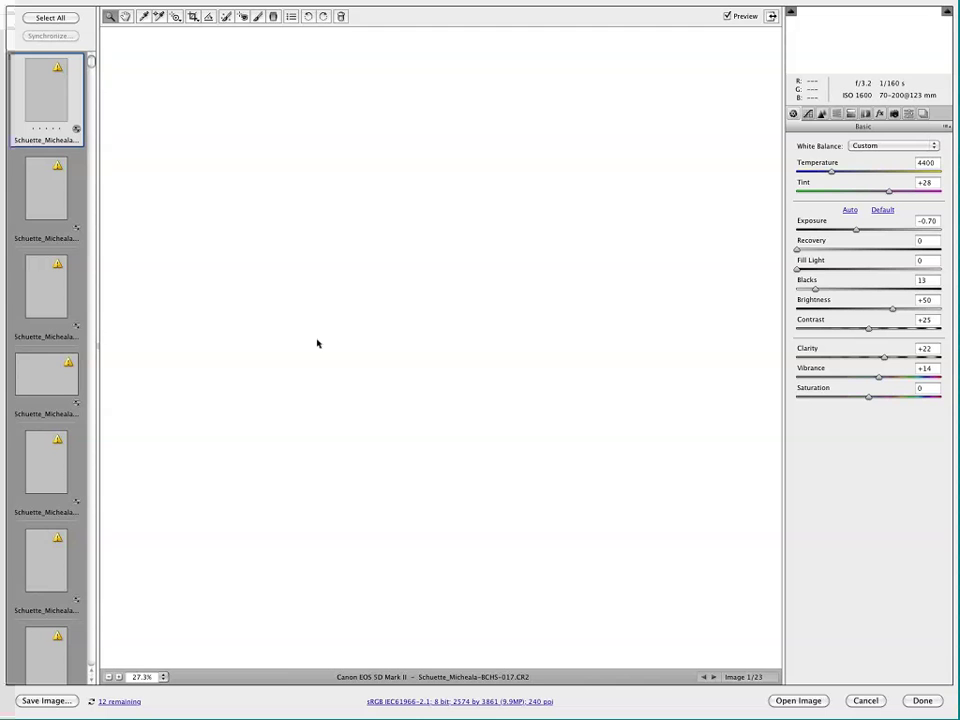
Step: Select all opened images and save them as maximum-quality (12) JPEGs into the "process from raw" folder
left_click(45, 17)
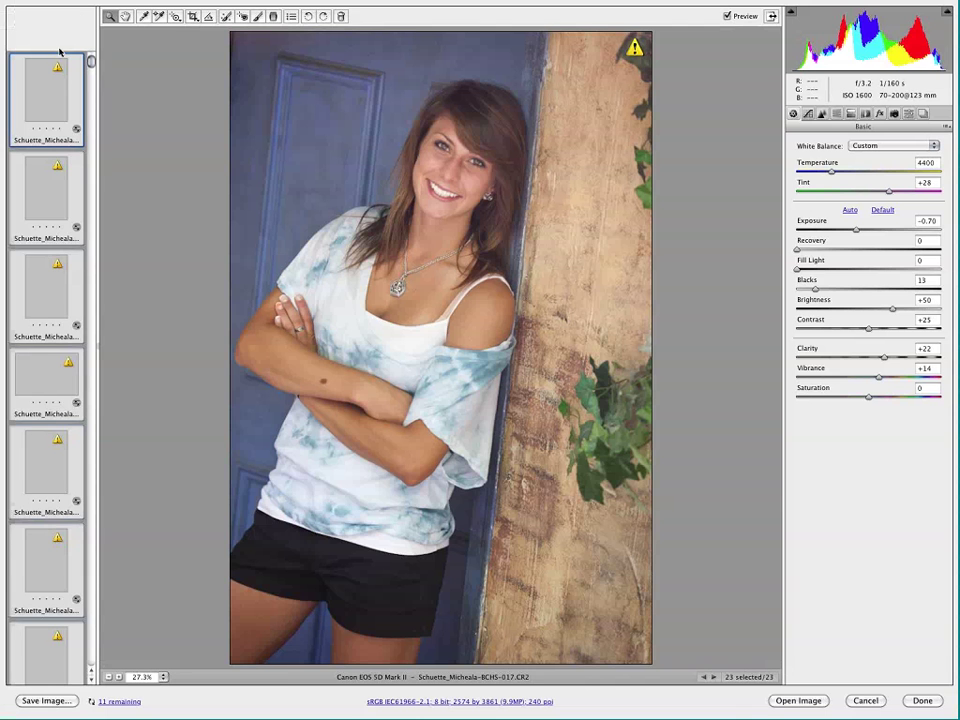
left_click(26, 701)
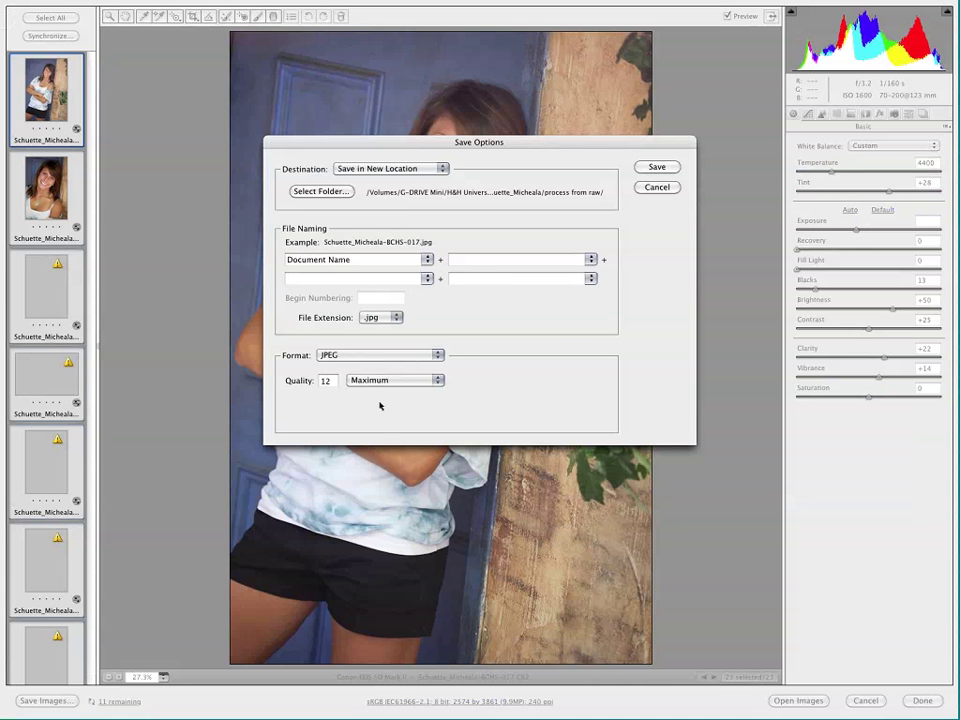
left_click(660, 166)
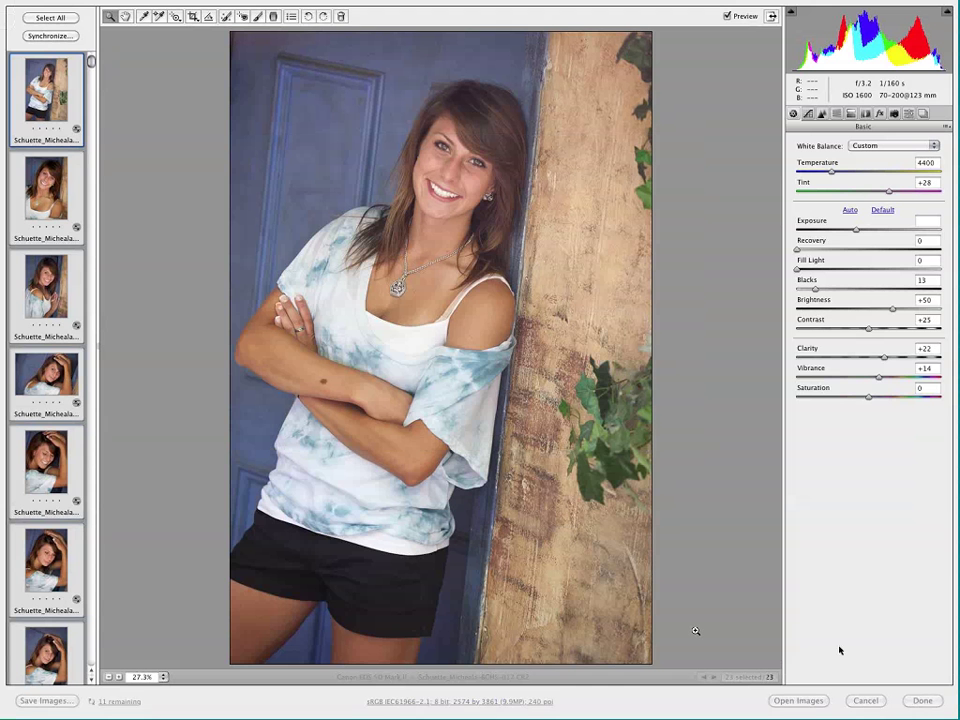
Step: Check the save queue's status list for the added images, dismiss it, and close Camera Raw keeping the settings
left_click(117, 700)
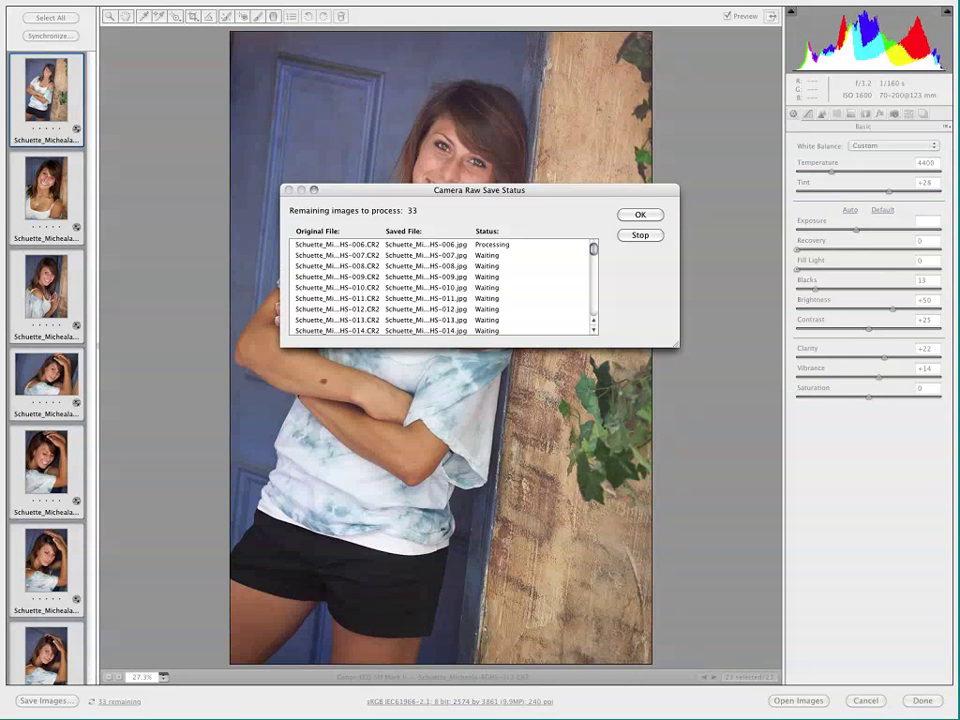
left_click(641, 215)
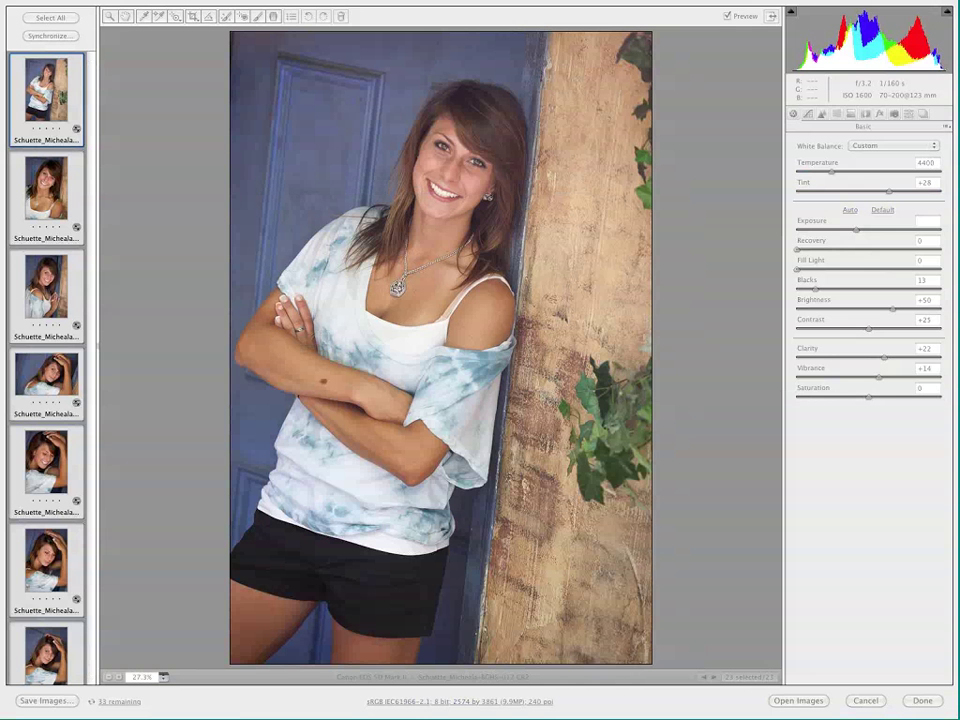
left_click(921, 702)
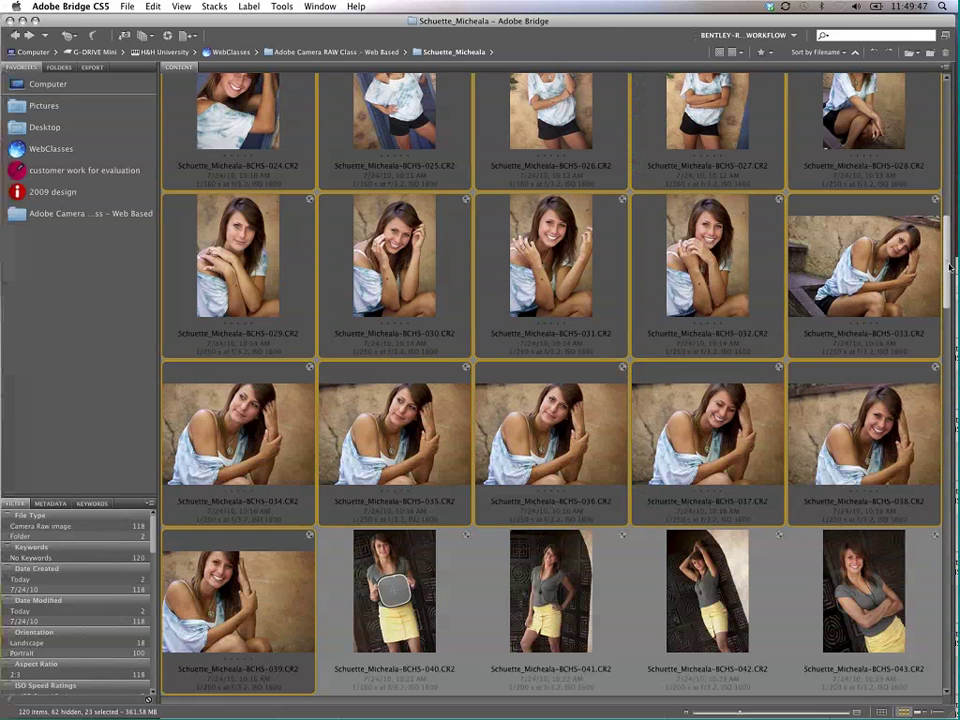
Step: Browse into the "process from raw" folder and open the 002 JPEG in Photoshop
scroll(950, 260, "up", 10)
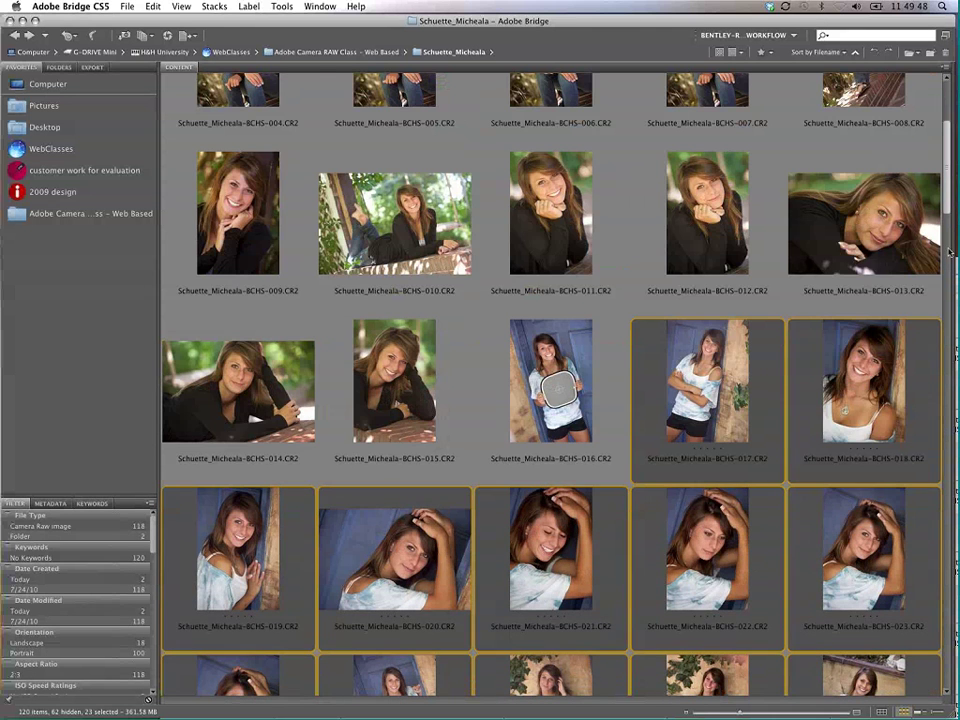
left_click(550, 390)
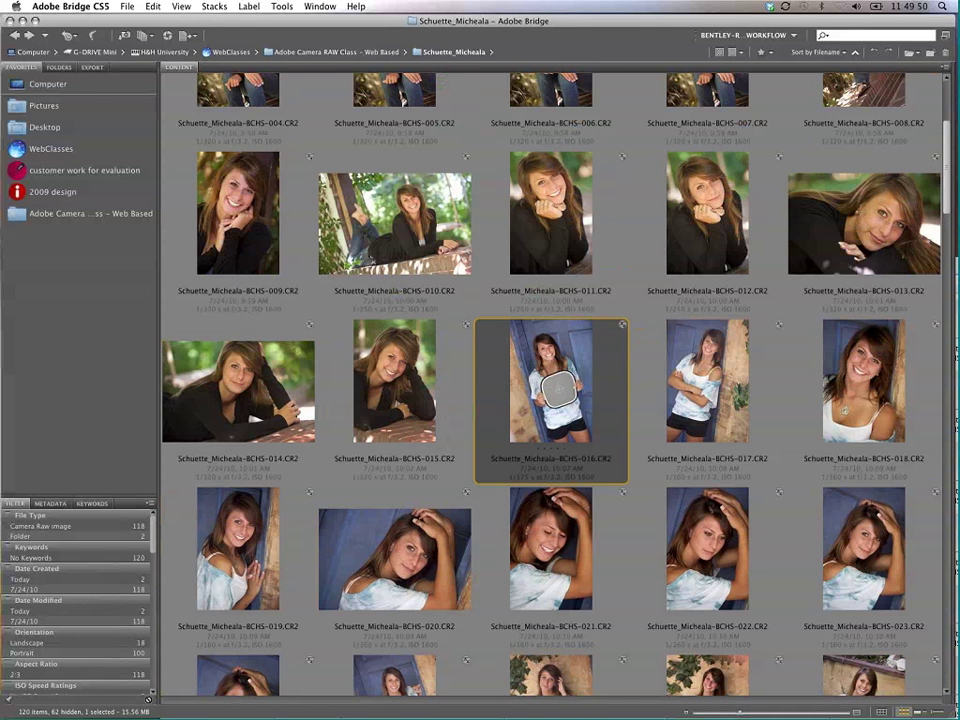
scroll(450, 250, "up", 3)
double_click(407, 145)
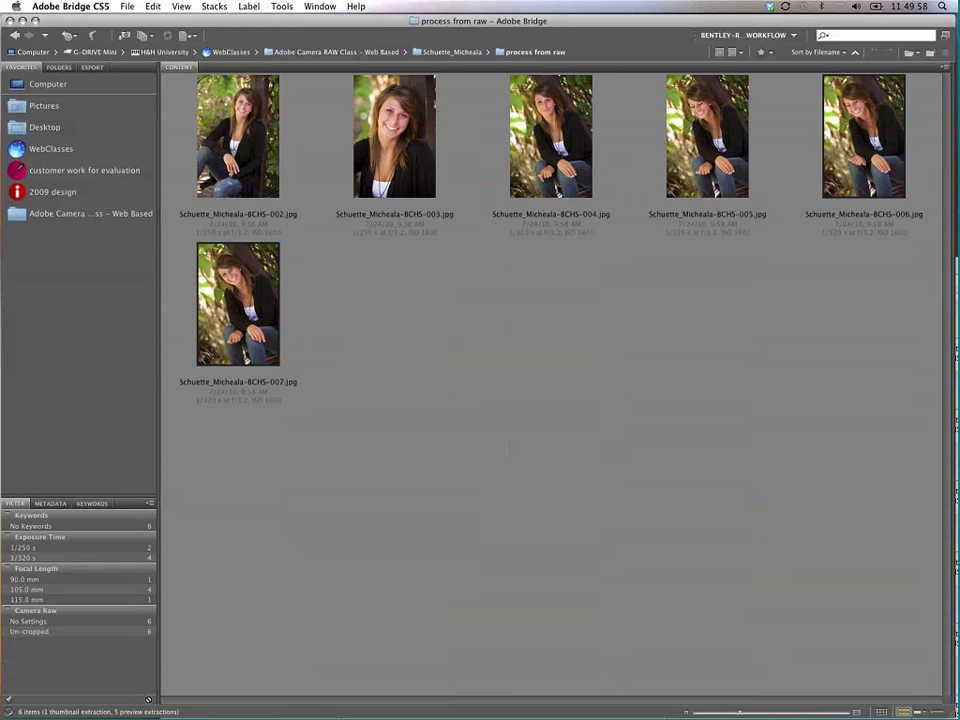
left_click(237, 170)
double_click(237, 170)
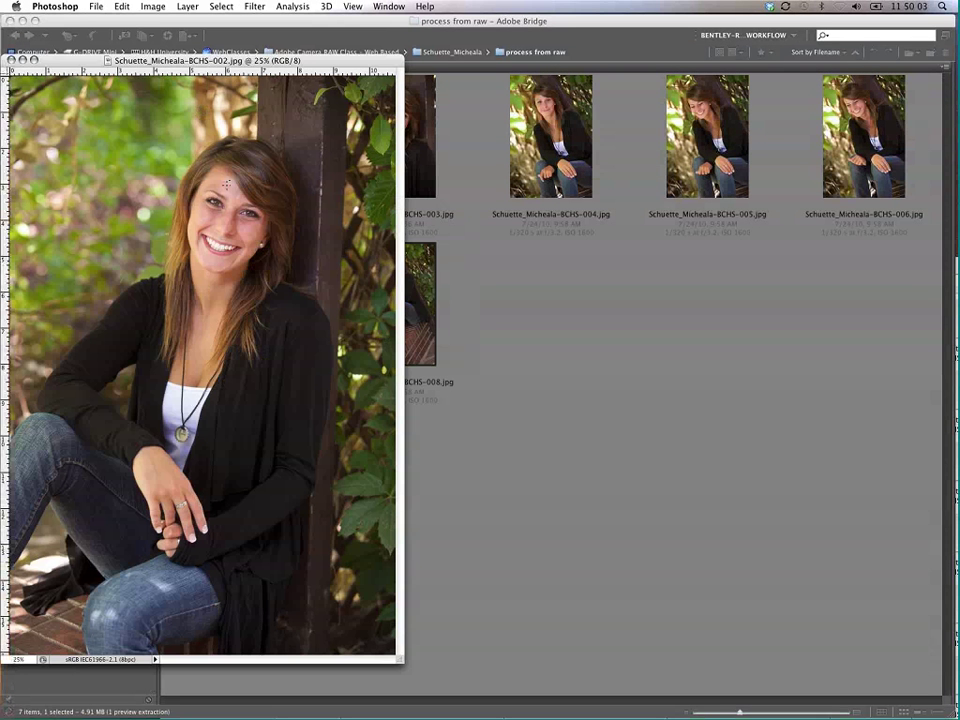
mouse_move(942, 293)
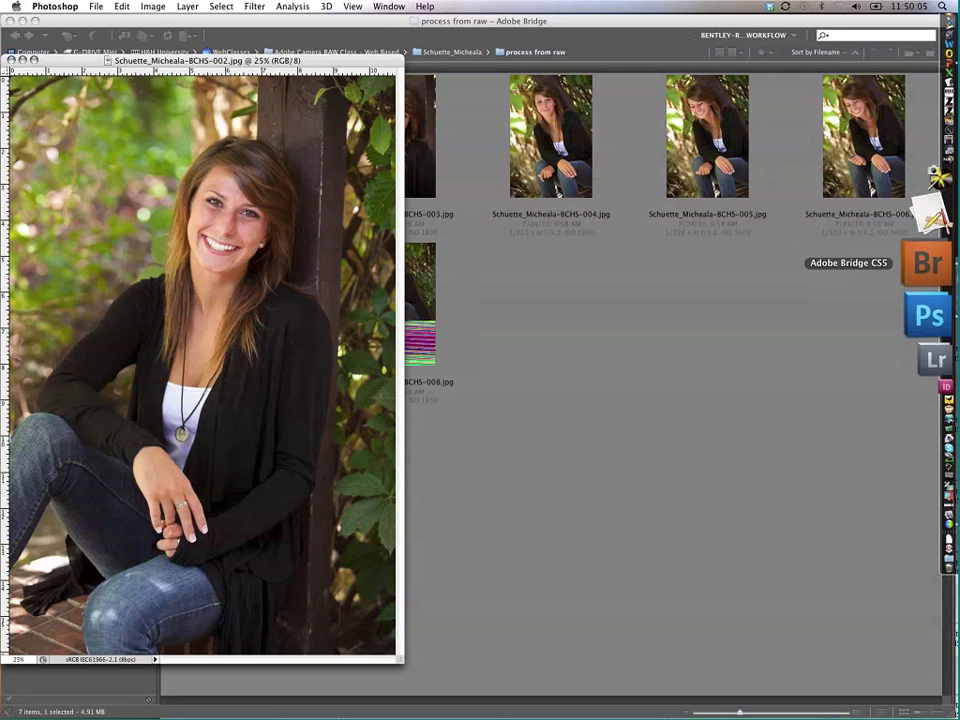
left_click(928, 287)
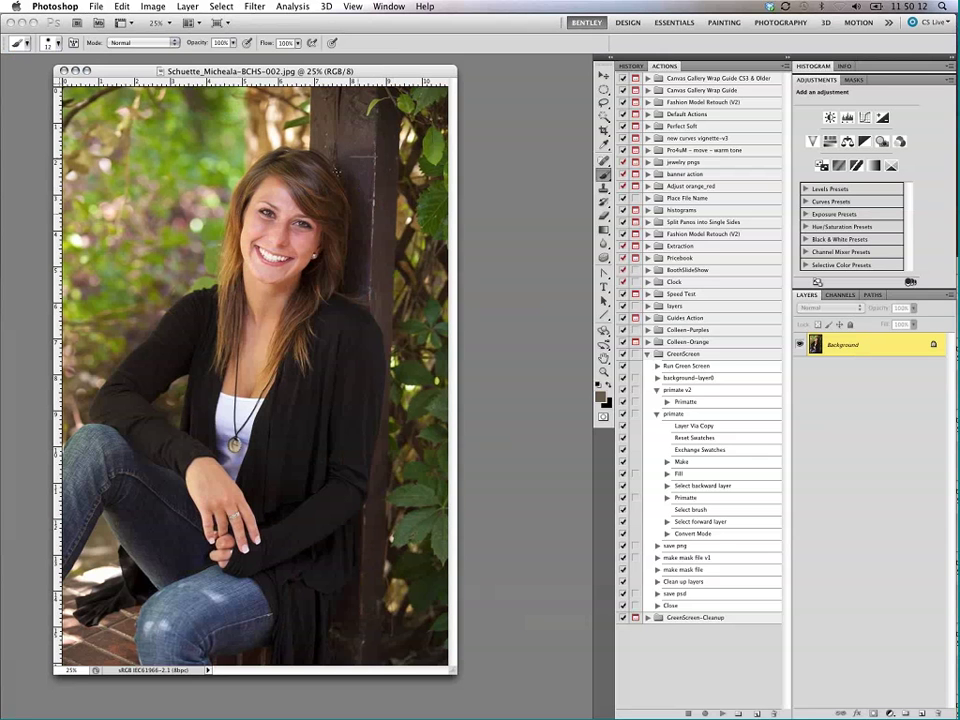
Step: With a soft 839 px brush, paint gray-brown over the subject's head and chest, and dab white spots over the face area and hands
left_click(357, 188)
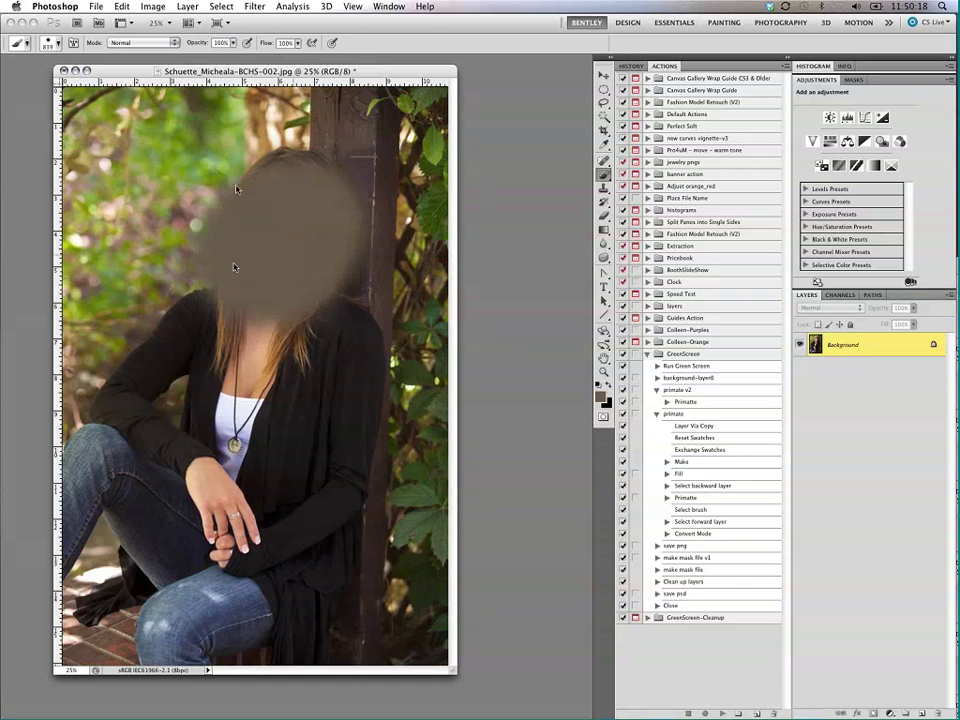
mouse_move(236, 208)
left_mouse_down()
mouse_move(329, 219)
mouse_move(279, 345)
left_mouse_up()
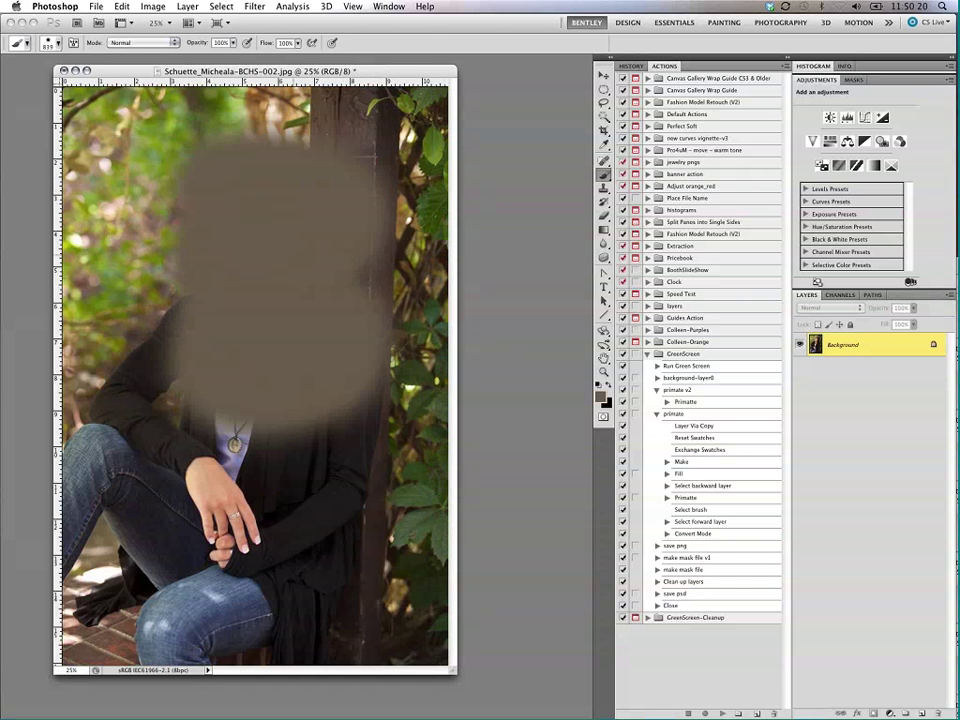
key("x")
key("c")
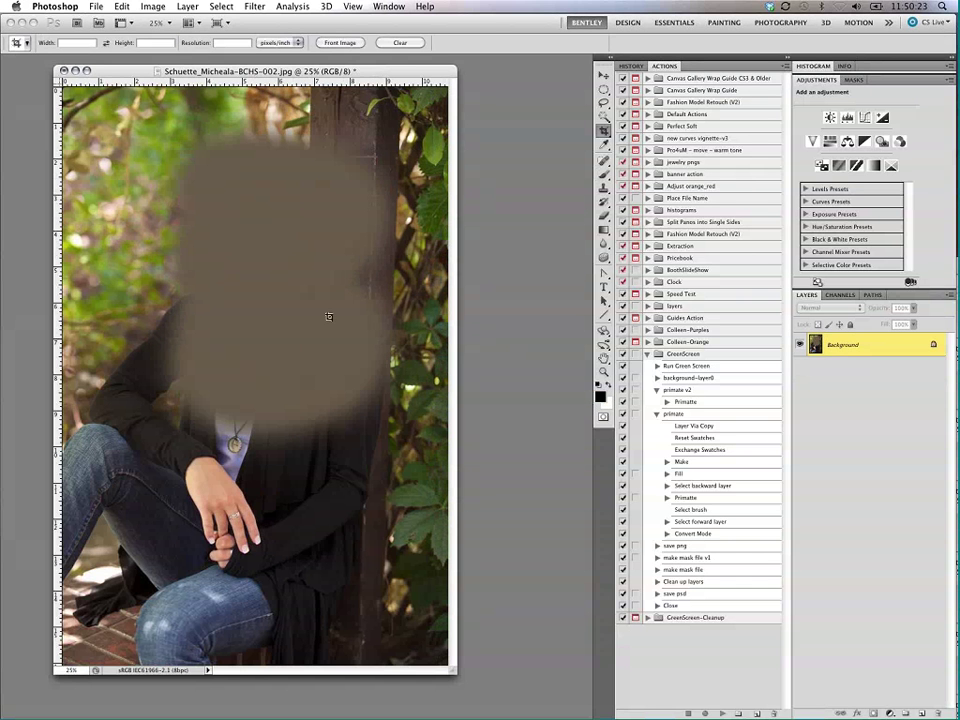
key("b")
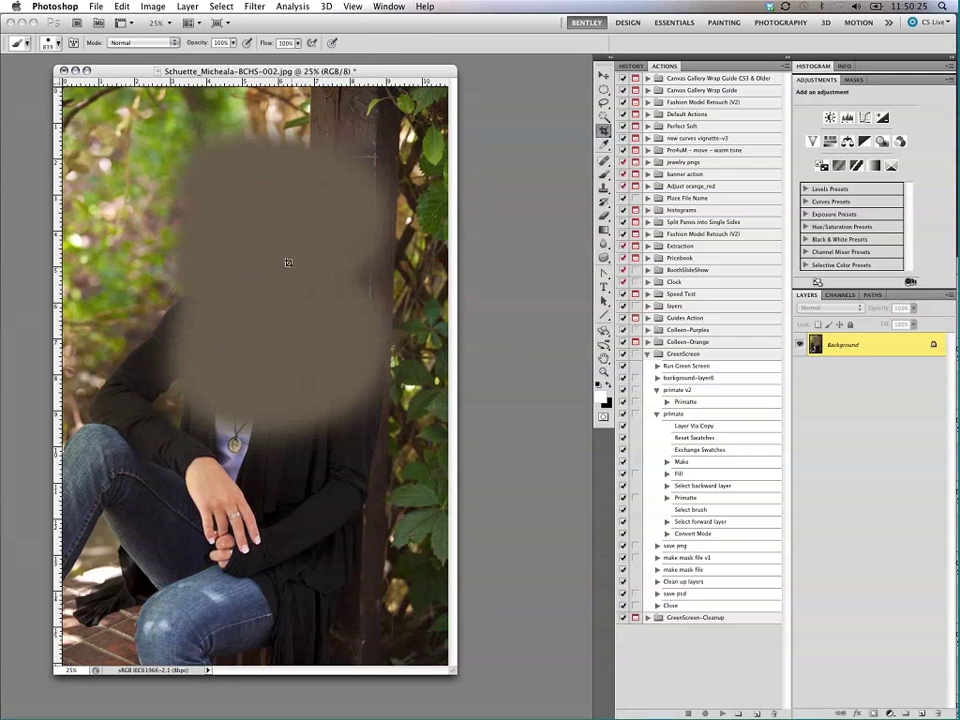
mouse_move(298, 262)
left_mouse_down()
mouse_move(298, 274)
mouse_move(290, 268)
mouse_move(300, 265)
left_mouse_up()
left_click(280, 525)
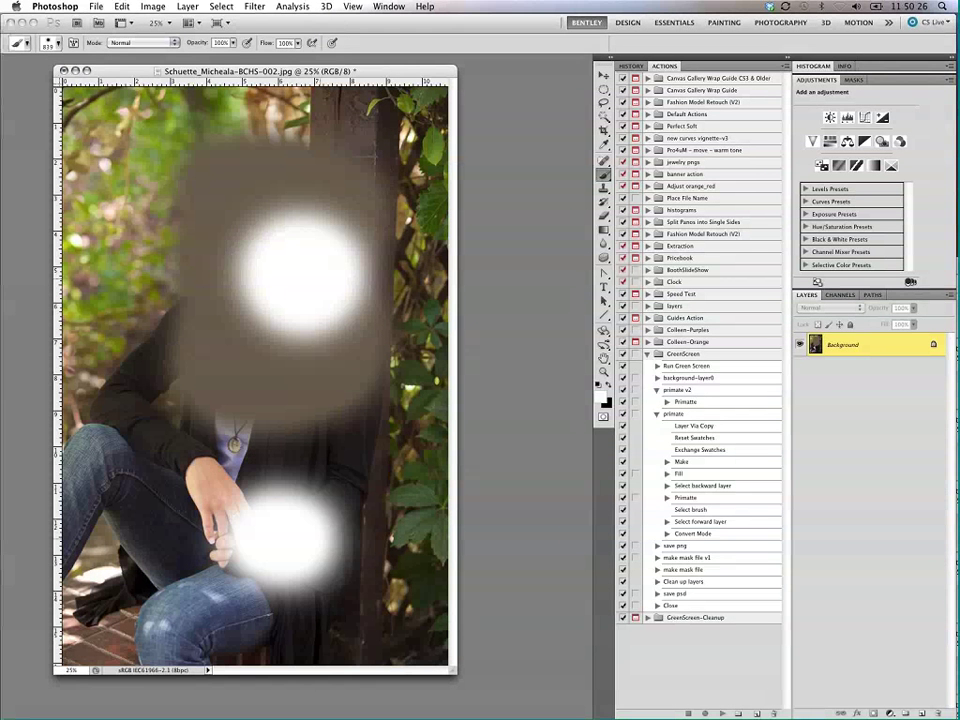
left_click(280, 525)
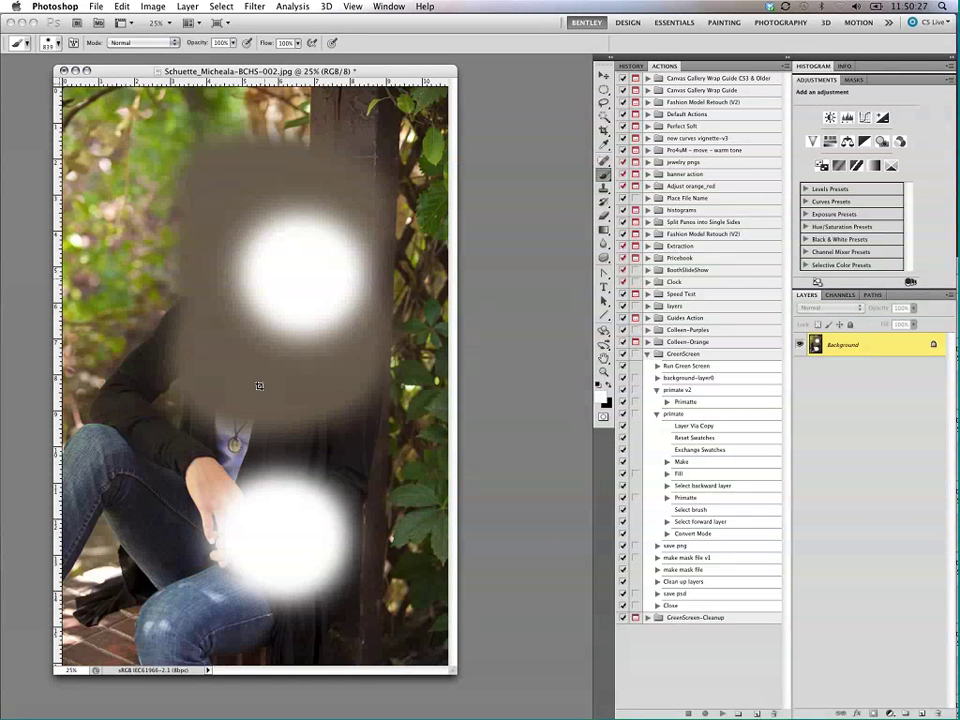
Step: Set the foreground color to red and brush a handwritten name across the photo twice, with brush sizes 170 and 26
left_click(602, 399)
left_click(816, 306)
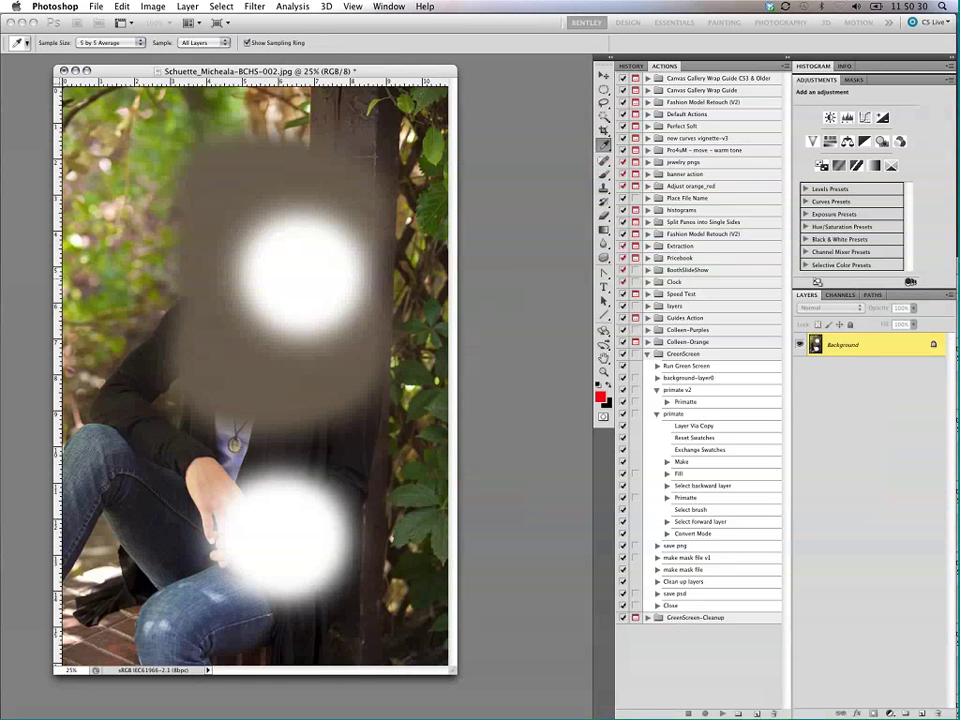
left_click(242, 368)
key("super+z")
left_click_drag(197, 355, 170, 352)
left_click_drag(120, 278, 148, 325)
mouse_move(125, 255)
left_mouse_down()
mouse_move(175, 300)
mouse_move(320, 265)
left_mouse_up()
left_click_drag(325, 205, 340, 262)
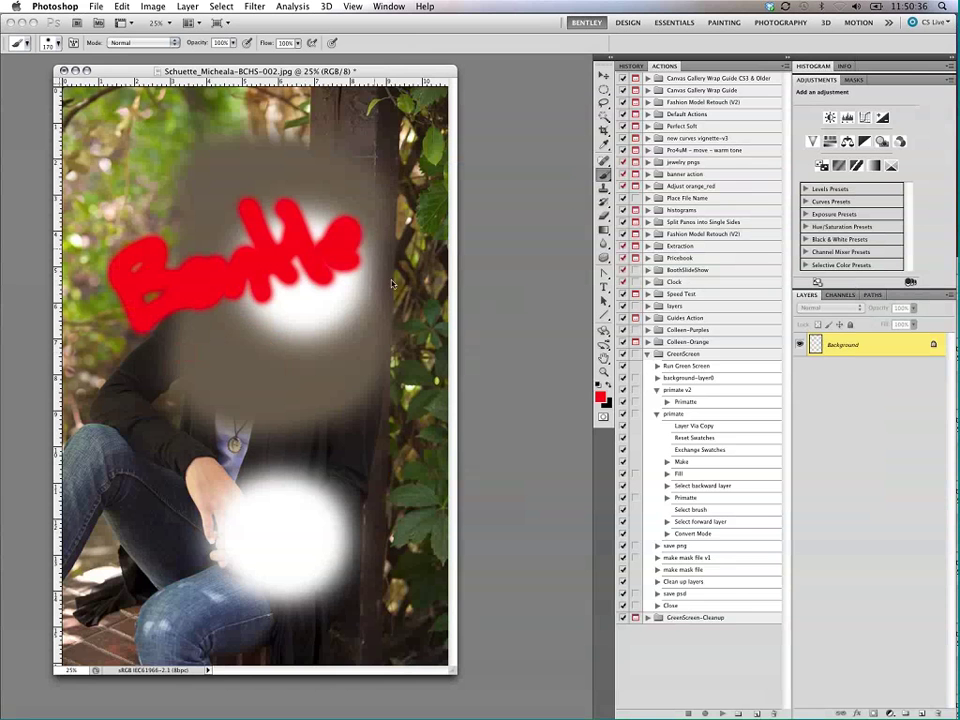
left_click_drag(345, 215, 365, 255)
left_click_drag(400, 205, 350, 305)
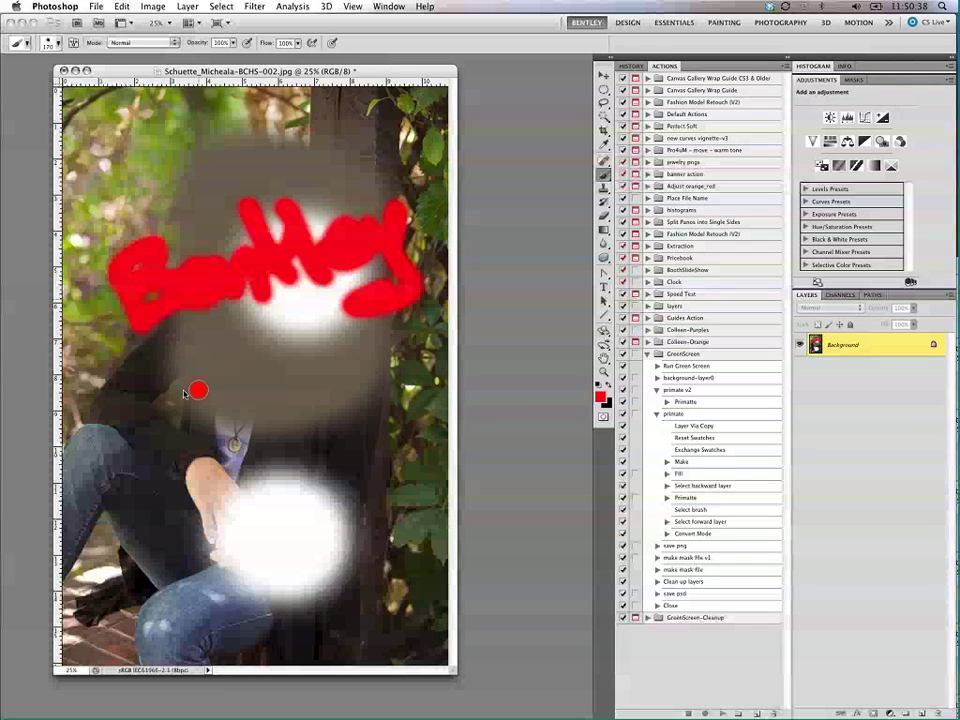
mouse_move(160, 400)
left_mouse_down()
mouse_move(200, 425)
mouse_move(235, 425)
mouse_move(298, 400)
mouse_move(374, 455)
left_mouse_up()
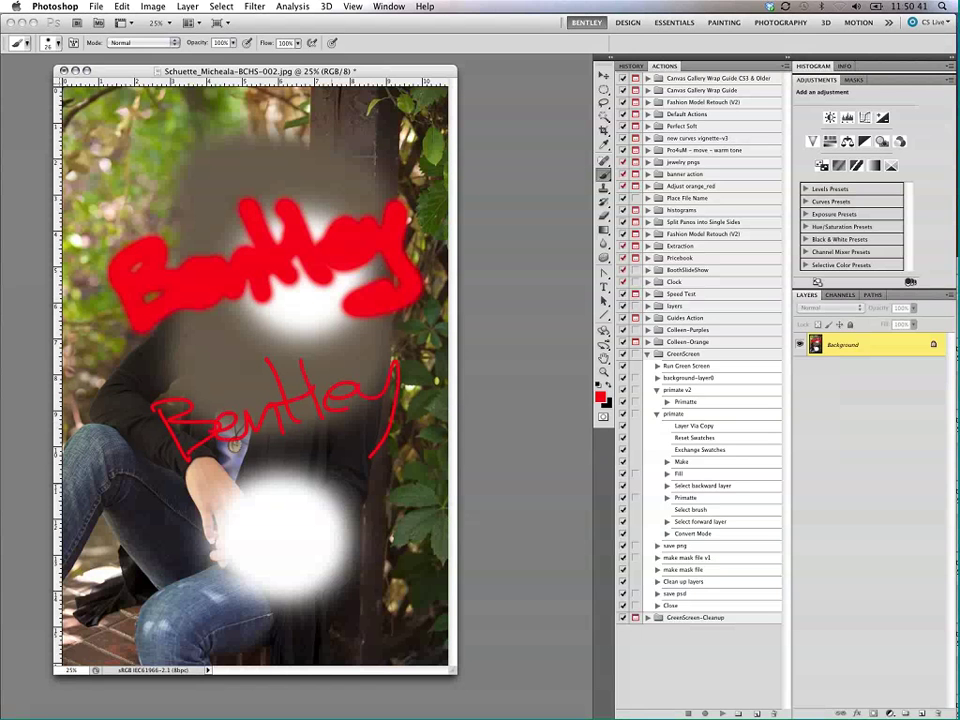
Step: Save the painted 002 JPEG at Maximum quality 12, close it, and return to Bridge
key("ctrl+s")
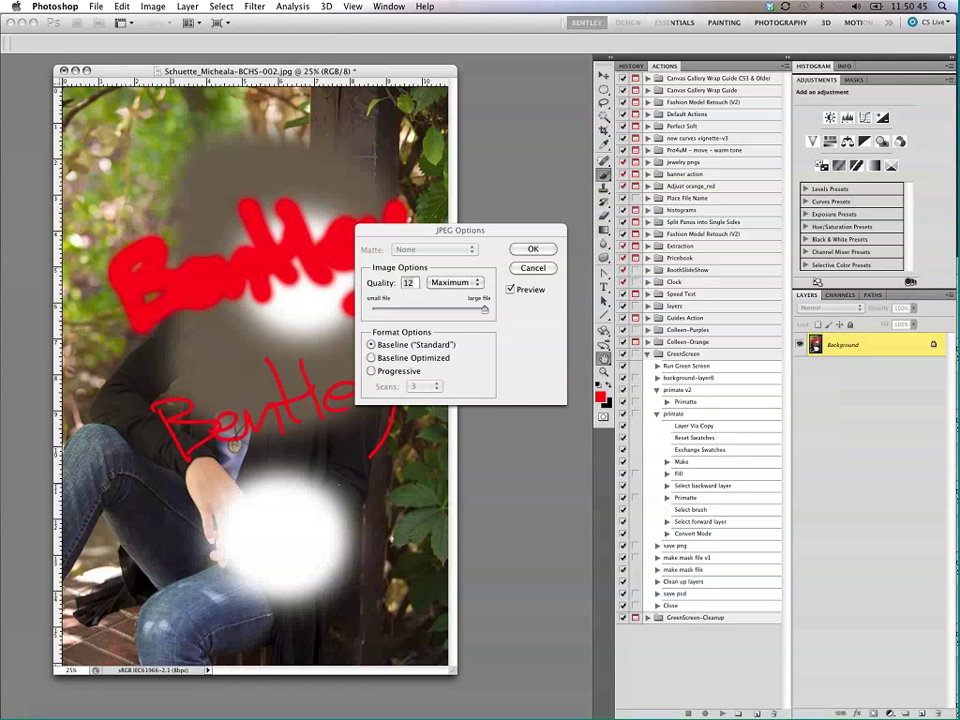
left_click(531, 250)
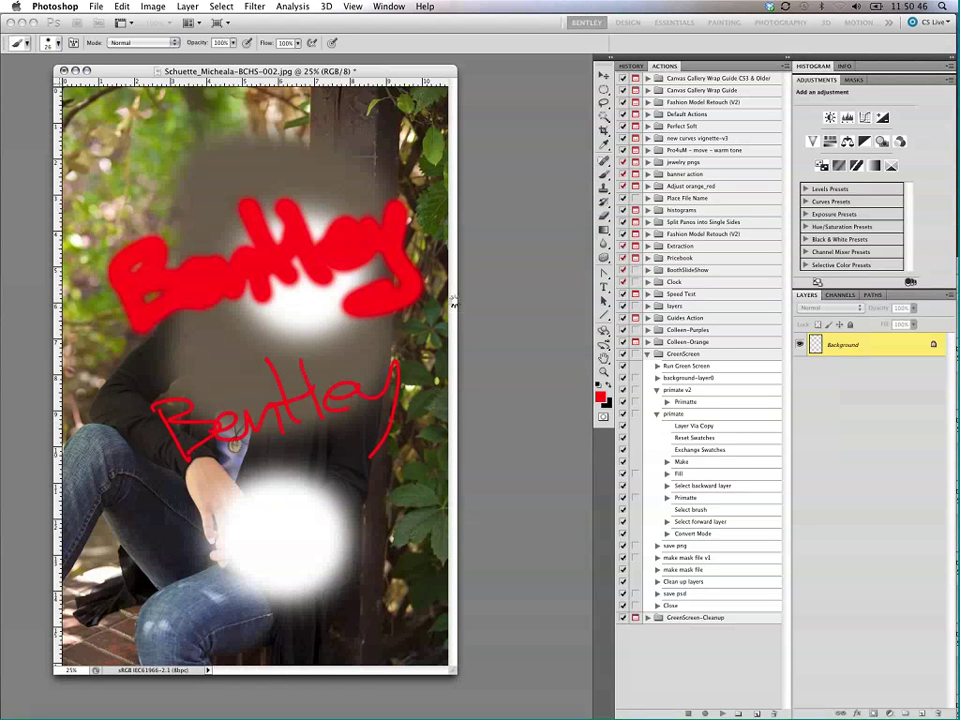
left_click(63, 70)
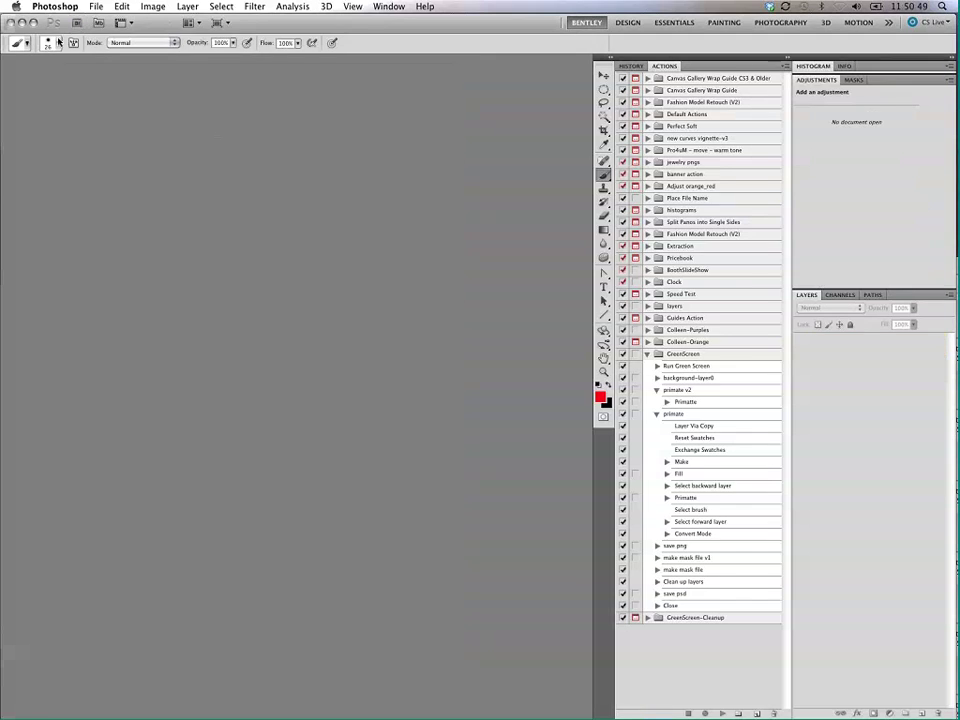
left_click(76, 23)
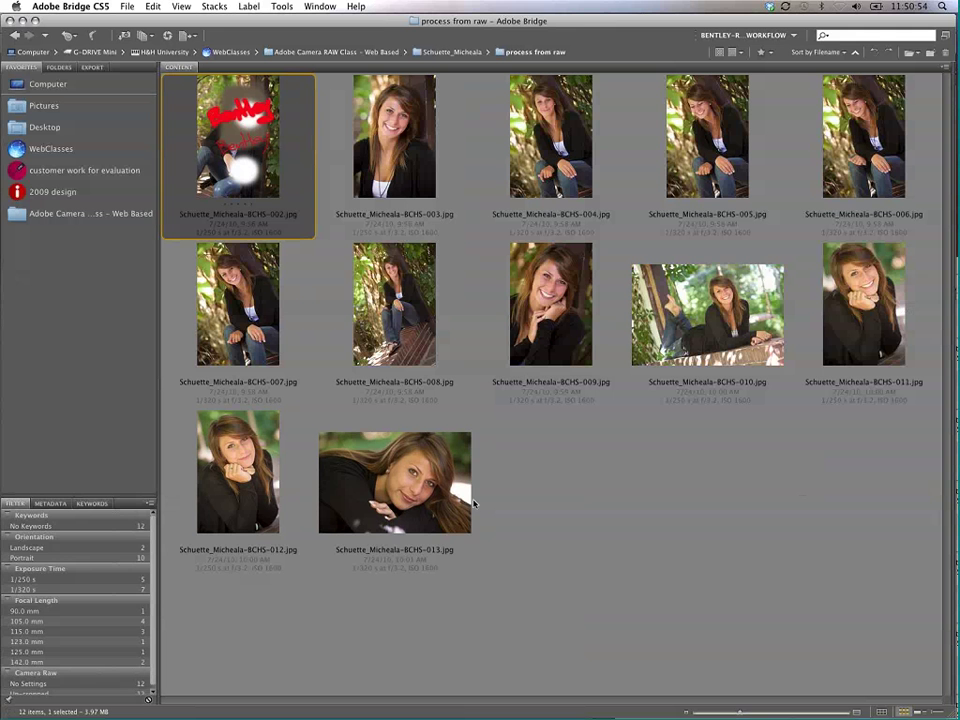
Step: Open the 003 JPEG in Photoshop and brush a handwritten name in red across the subject's dark jacket
left_click(392, 120)
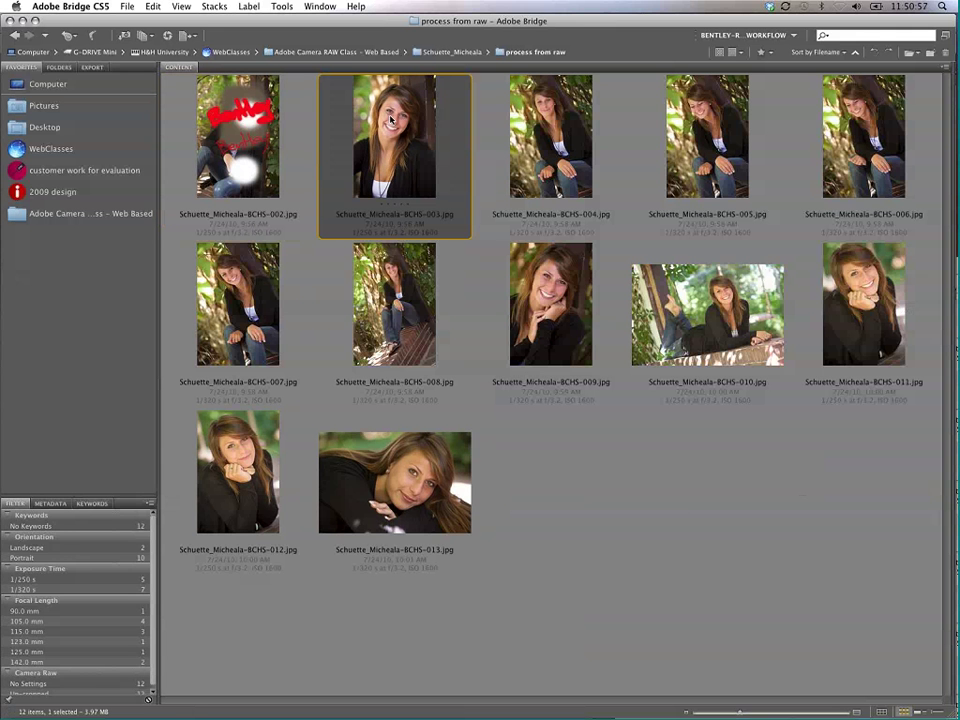
double_click(390, 175)
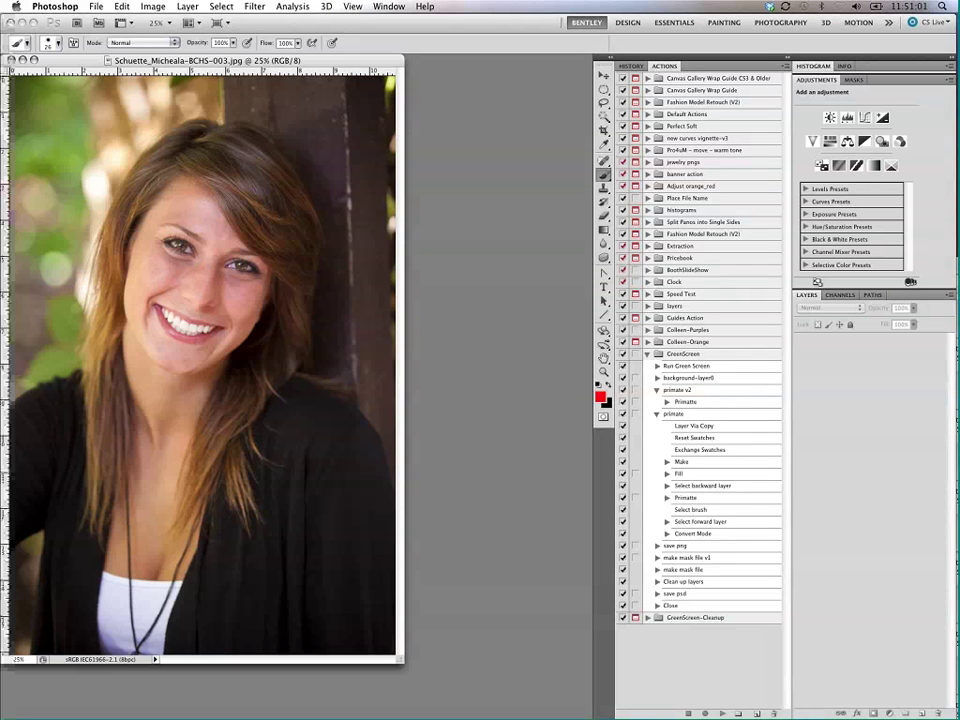
mouse_move(190, 530)
left_mouse_down()
mouse_move(208, 562)
mouse_move(238, 548)
mouse_move(225, 531)
mouse_move(343, 503)
mouse_move(349, 515)
left_mouse_up()
Step: Save the signed 003 JPEG with the offered JPEG options and close it
key("ctrl+s")
key("Return")
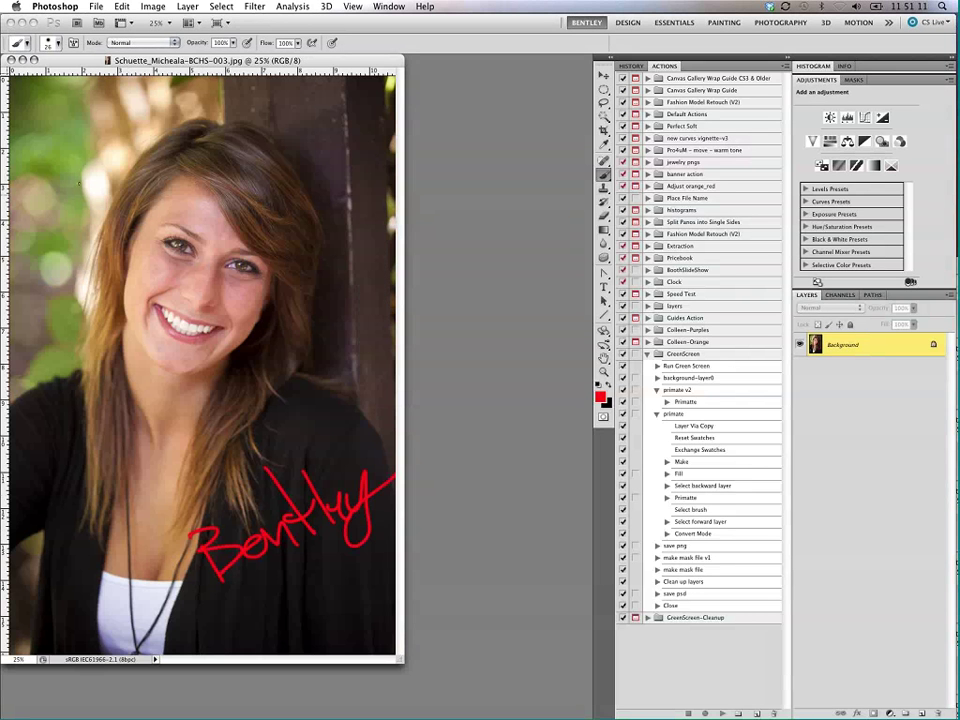
left_click(11, 60)
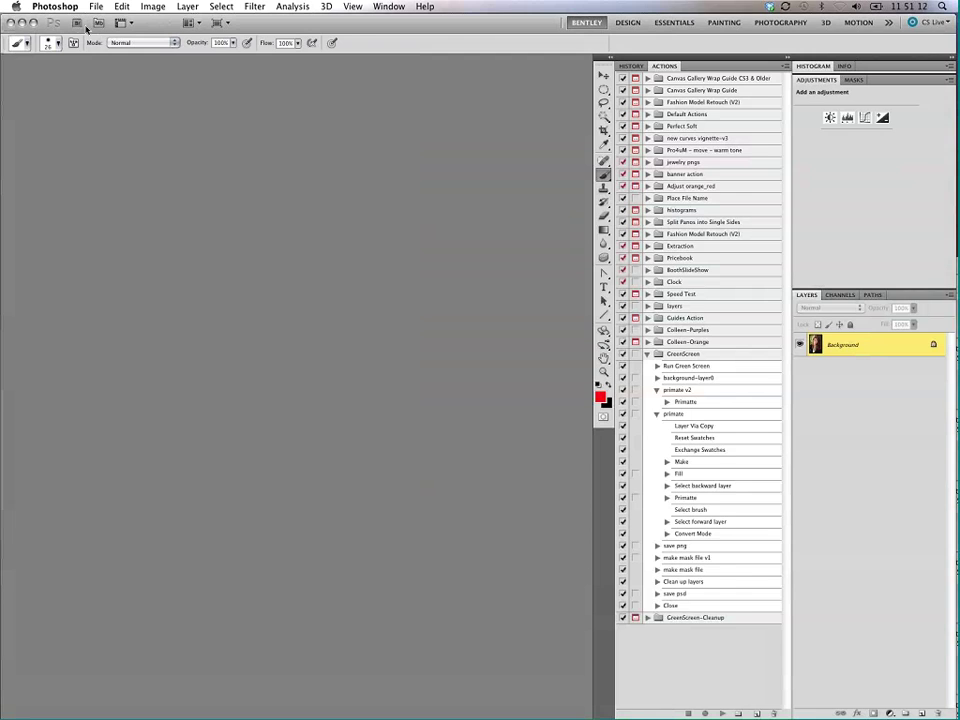
Step: Switch to Bridge, go up to the folder of raw files, and open the 011 CR2 image in Camera Raw
left_click(56, 22)
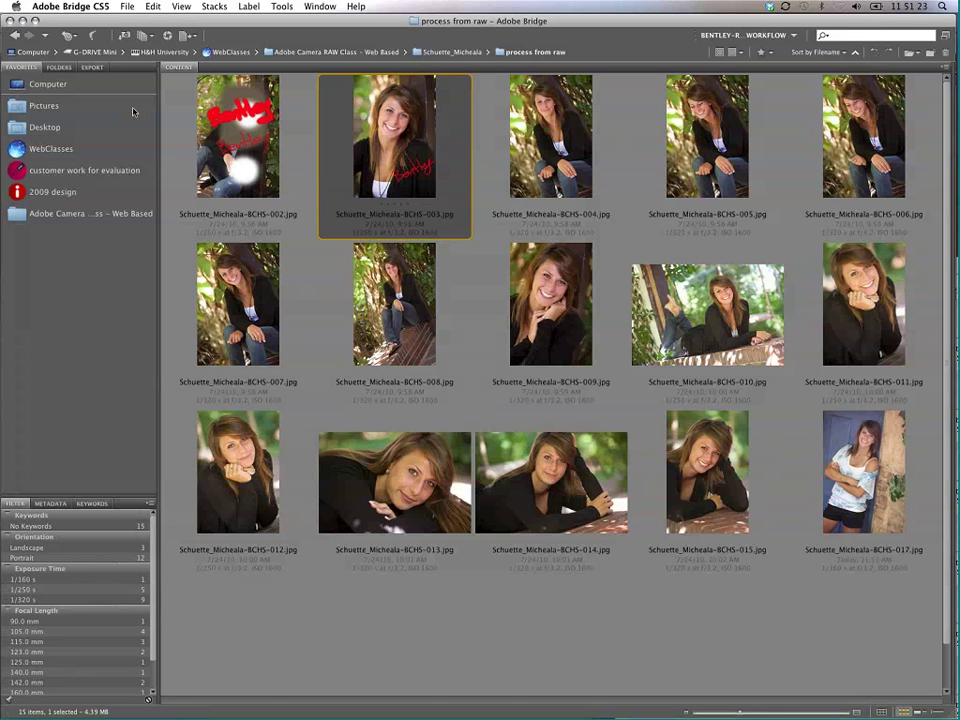
key("super+Up")
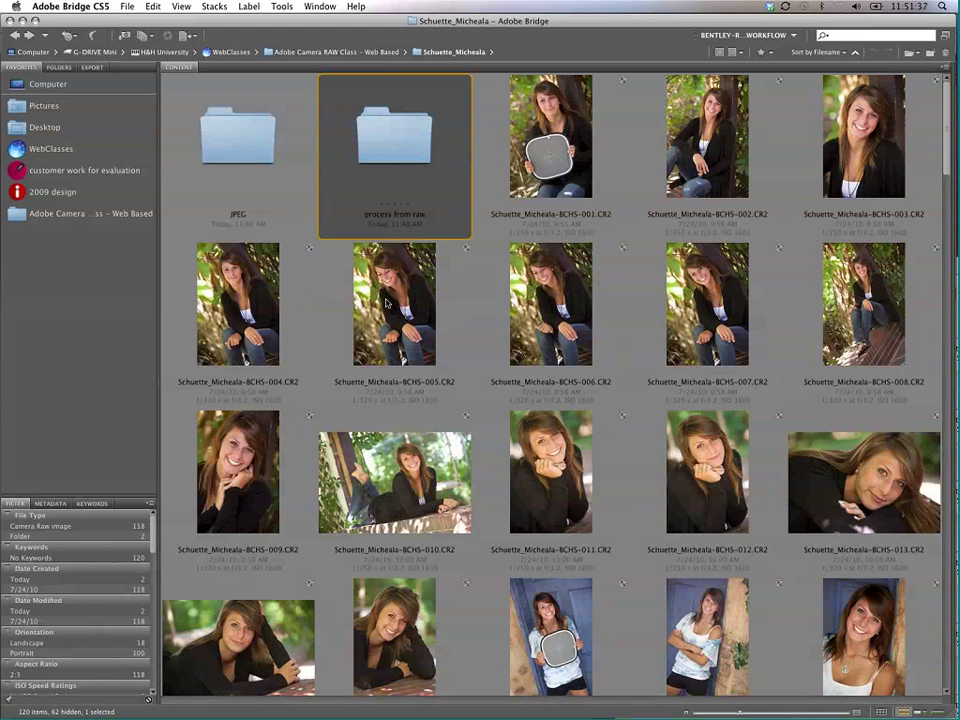
left_click(548, 330)
left_click(552, 482)
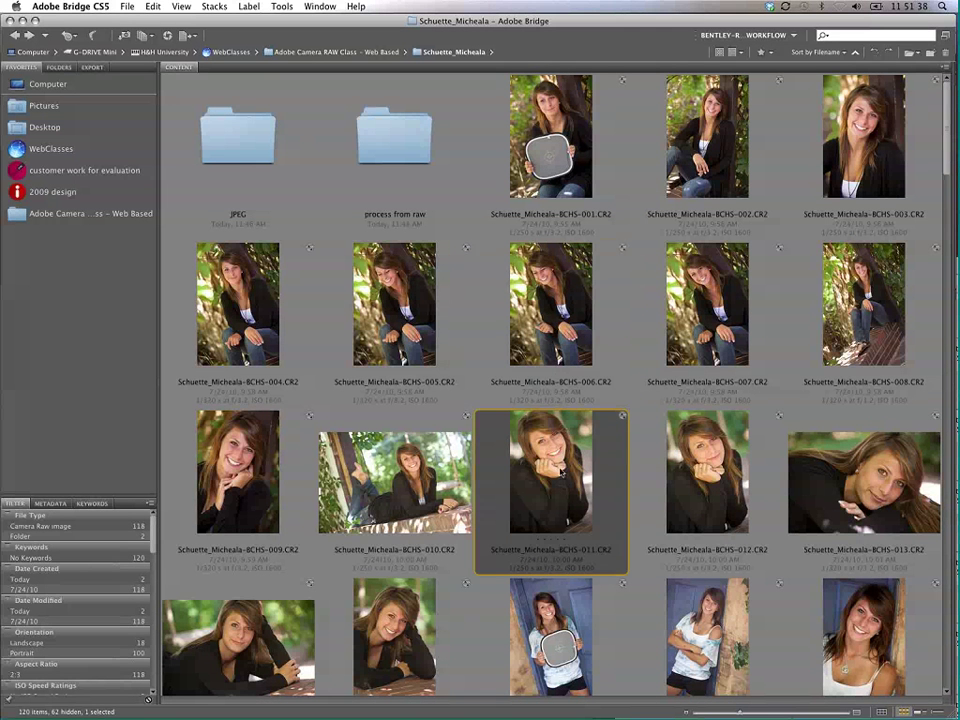
key("super+r")
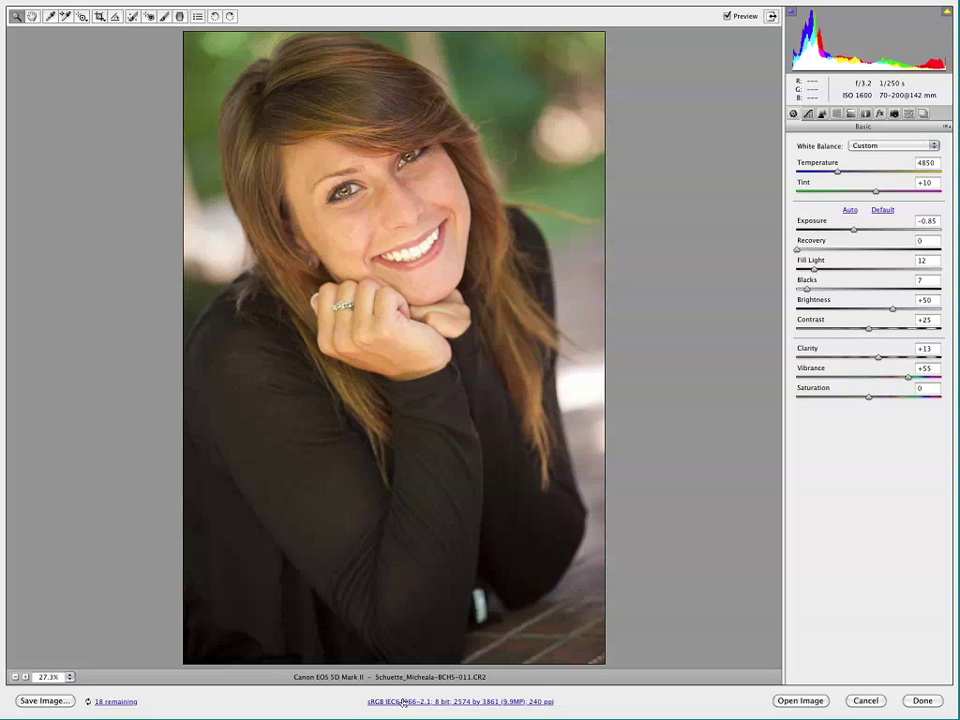
Step: Open the Workflow Options, try the Adobe RGB (1998) color space, and set it back to sRGB IEC61966-2.1
left_click(403, 702)
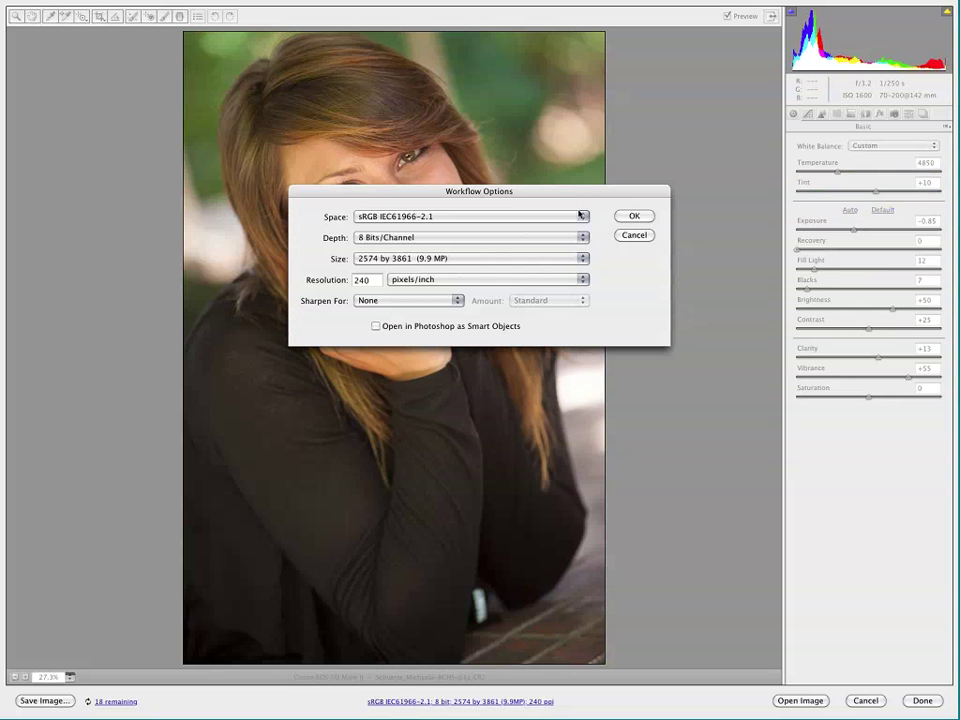
left_click(579, 215)
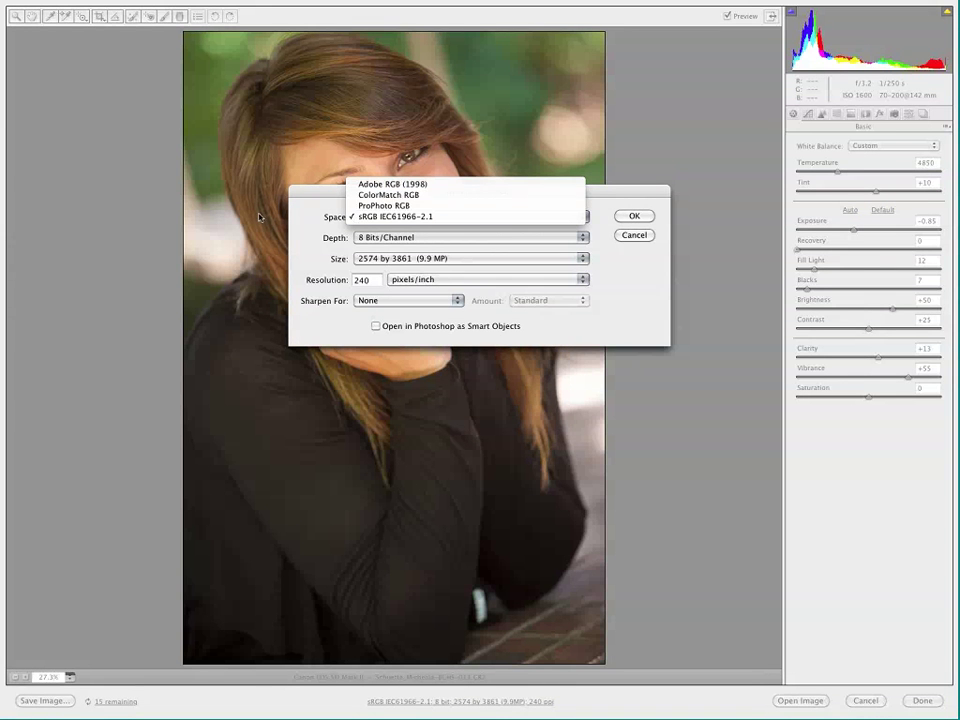
left_click(500, 219)
left_click(456, 214)
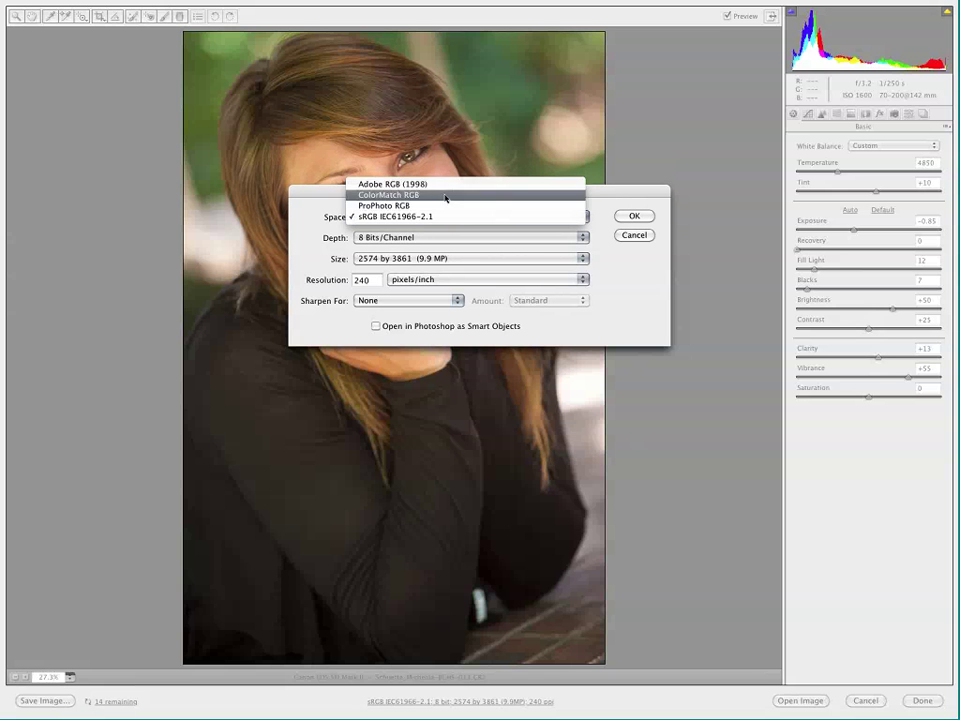
left_click(442, 220)
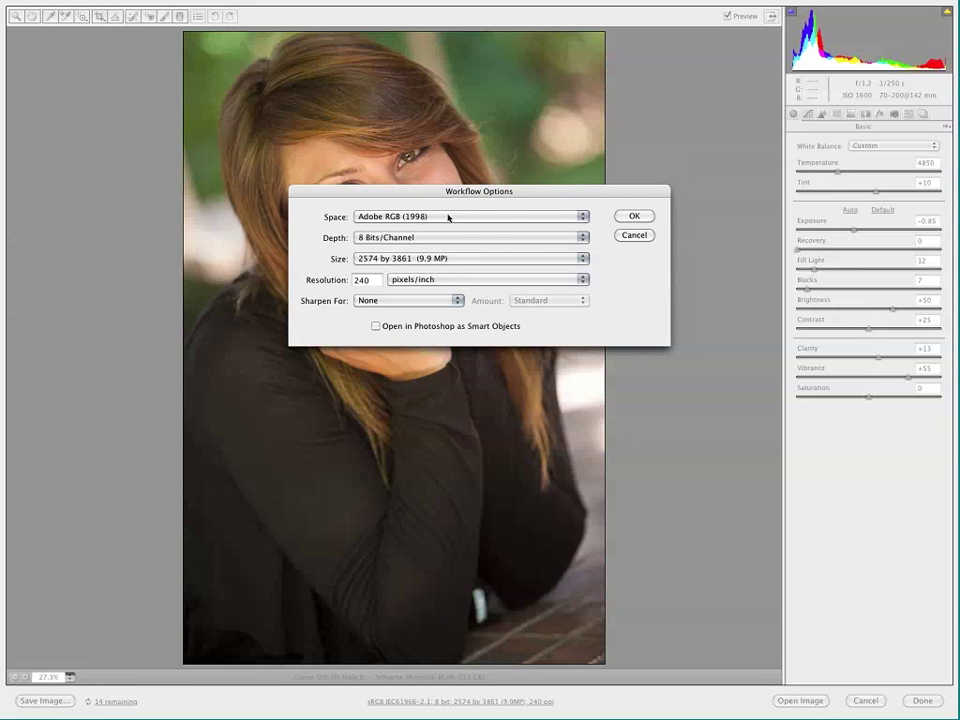
left_click(450, 214)
left_click(427, 248)
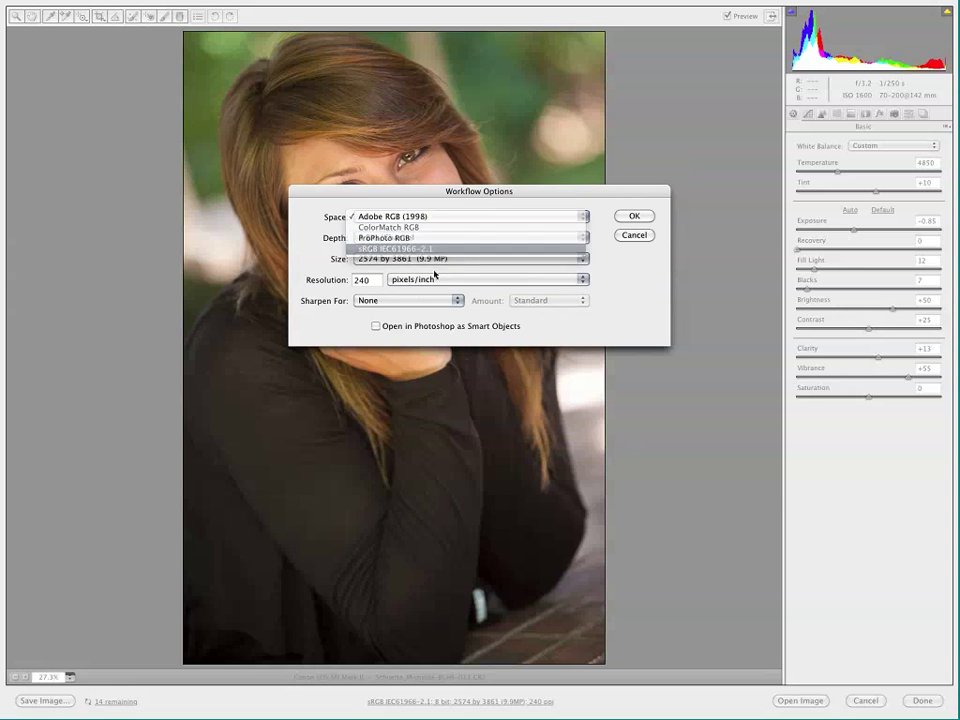
Step: Try the 16 Bits/Channel depth and set it back to 8 Bits/Channel
left_click(481, 238)
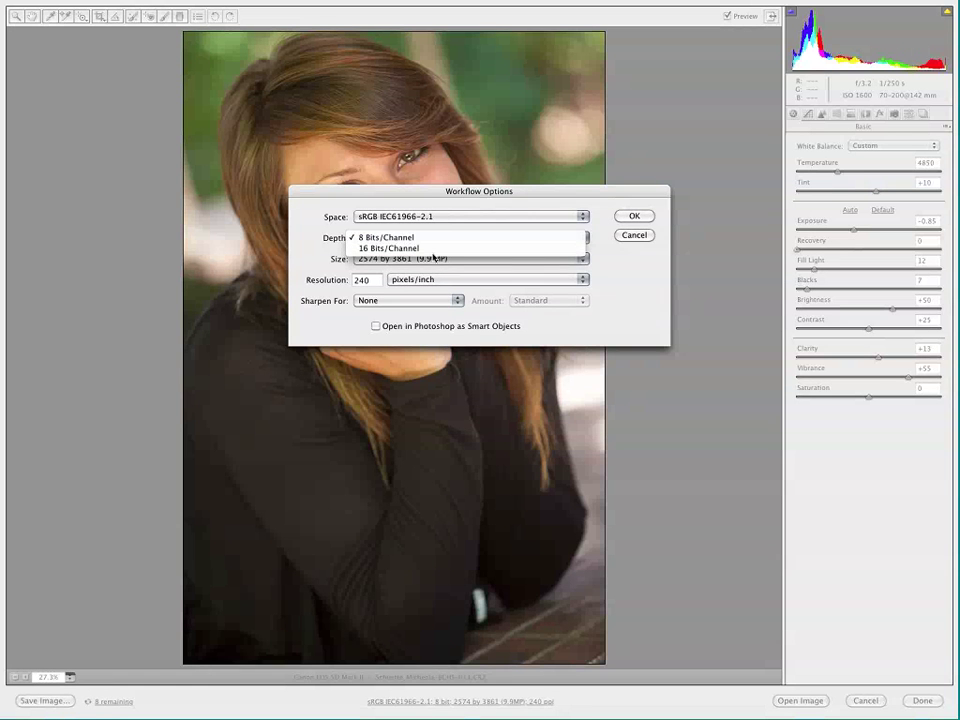
left_click(455, 248)
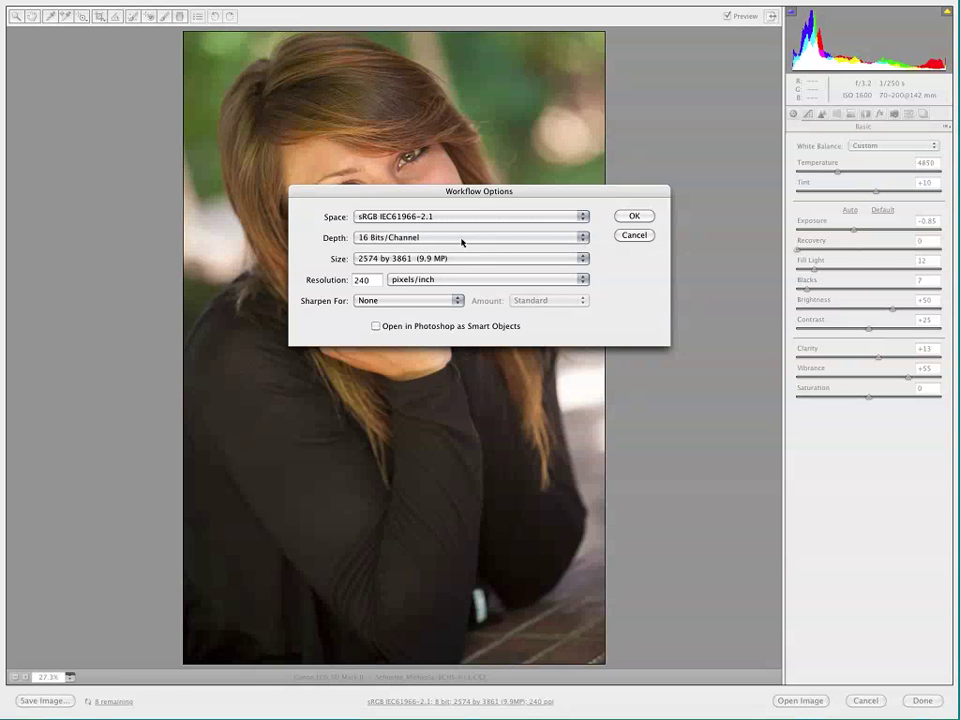
left_click(462, 242)
left_click(459, 237)
Step: Try the 3413 by 5120 output size and return it to 2574 by 3861
left_click(395, 260)
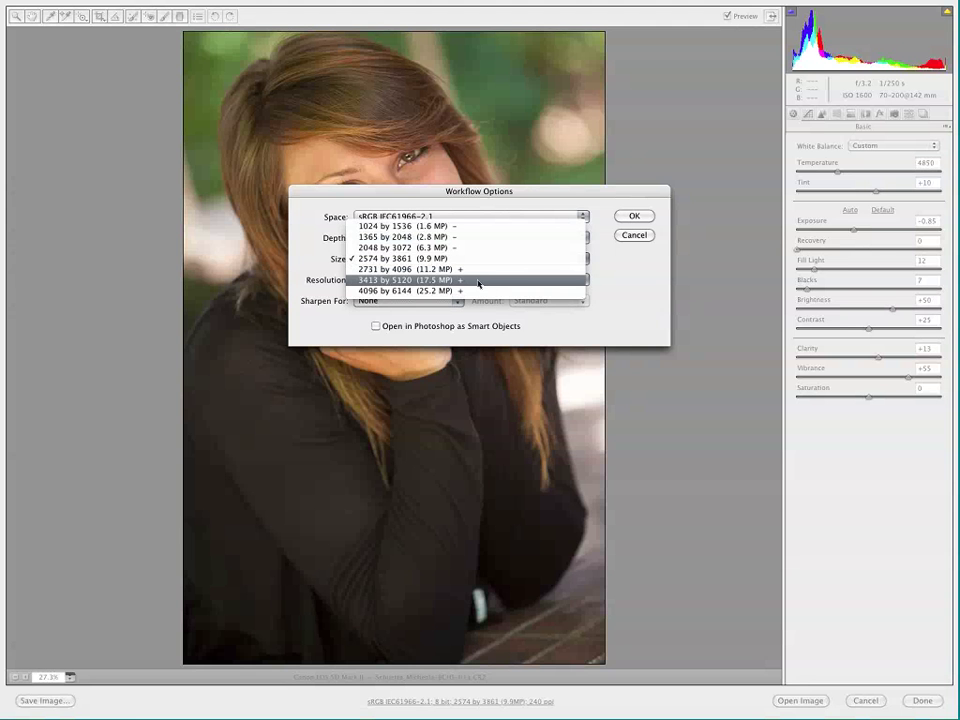
left_click(425, 283)
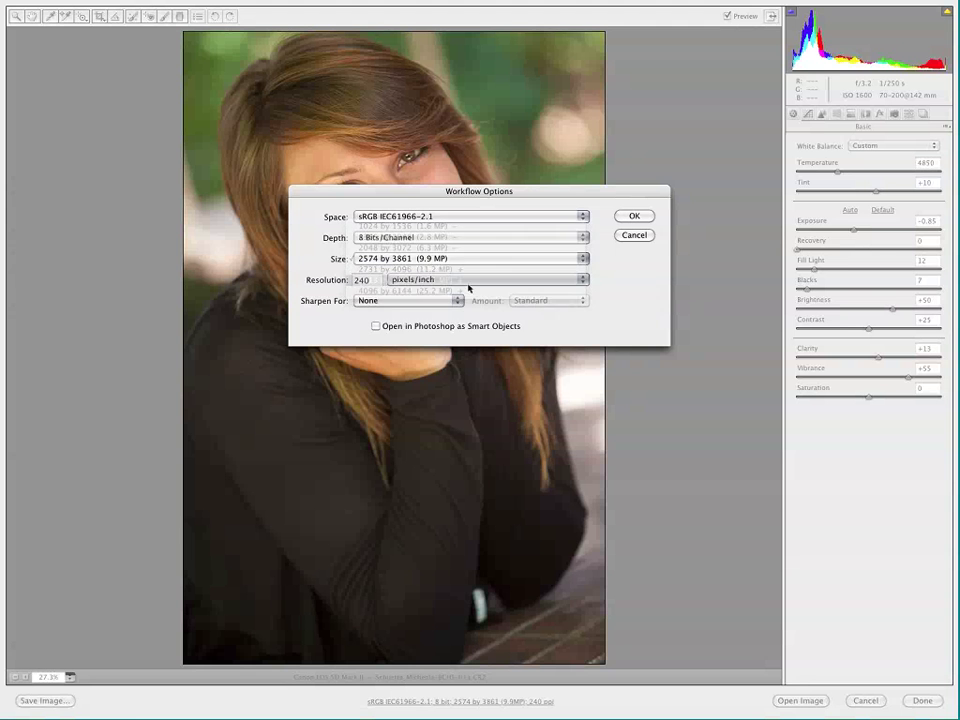
left_click(476, 259)
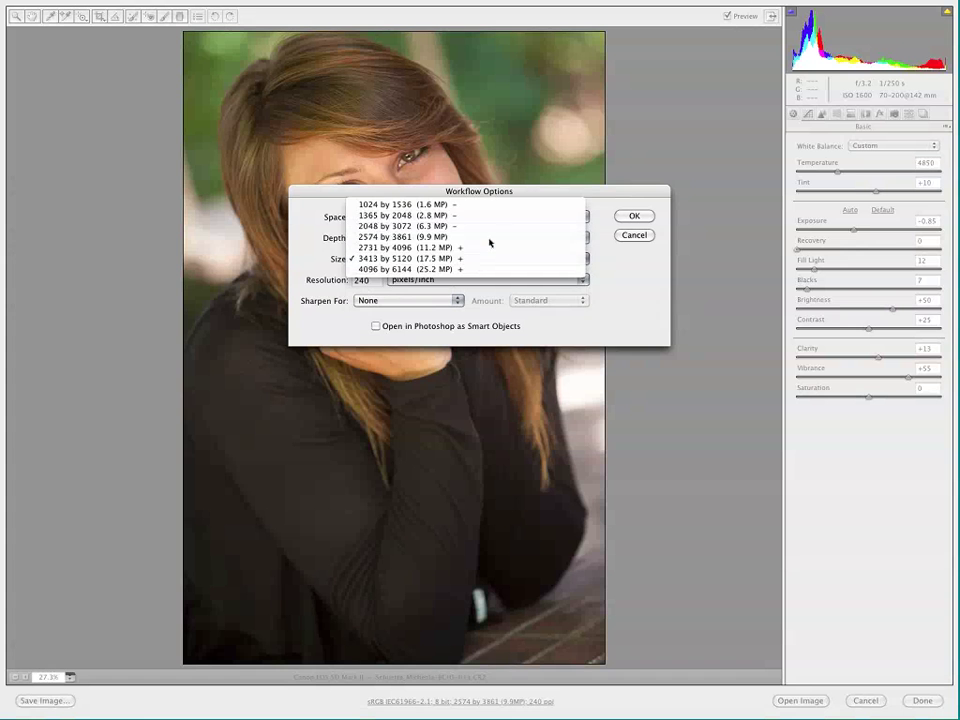
left_click(487, 237)
key("Tab")
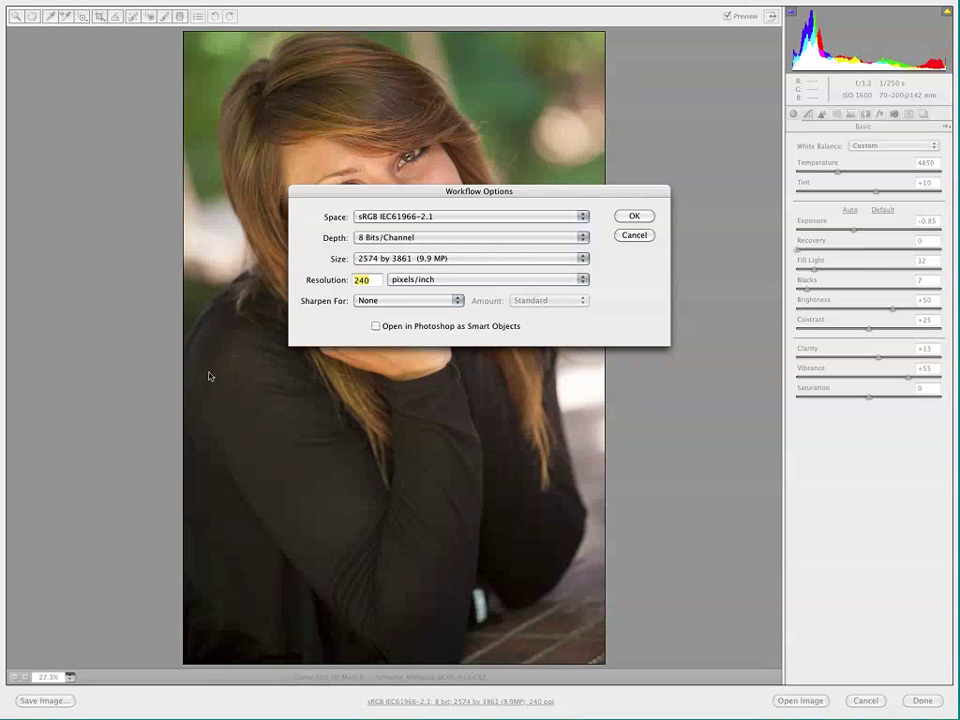
Step: Set output sharpening to Screen with the Standard amount and confirm the workflow options
left_click(418, 301)
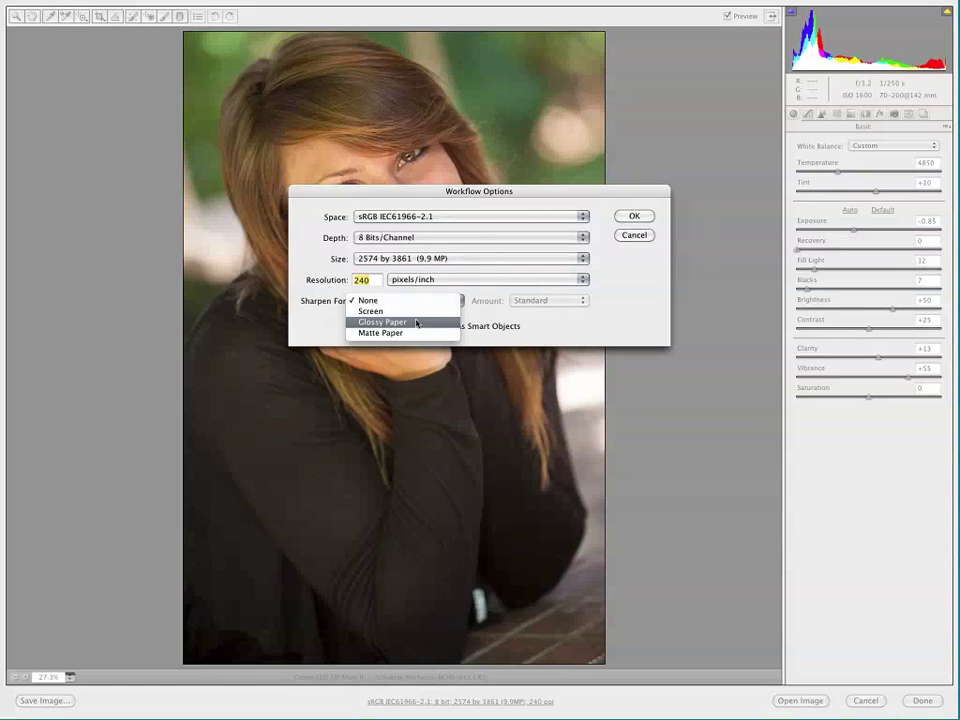
left_click(434, 313)
left_click(560, 301)
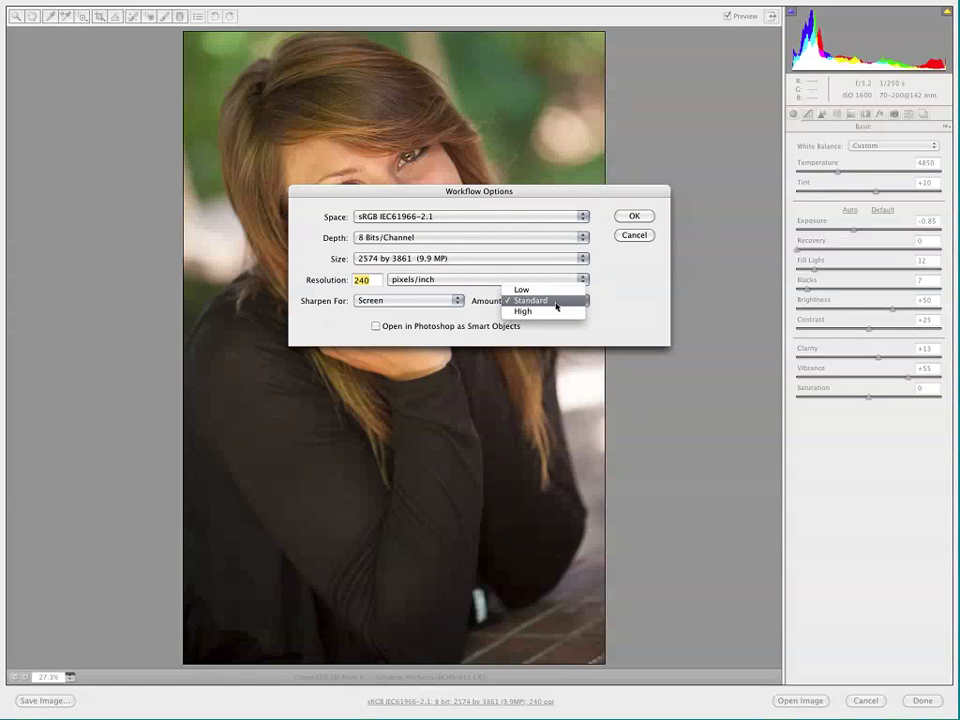
left_click(576, 300)
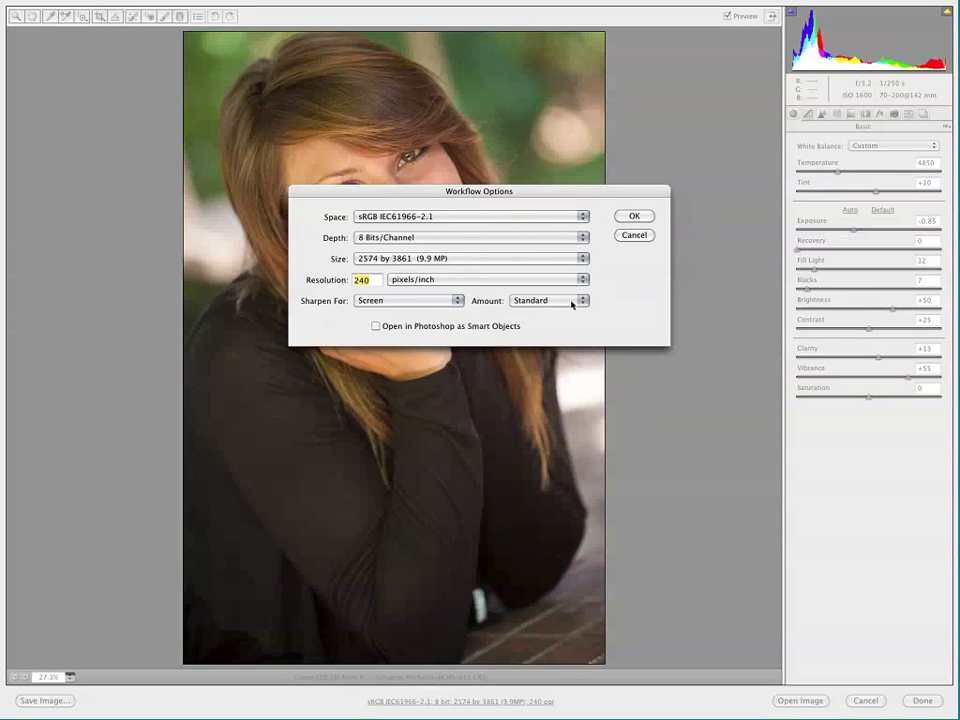
left_click(390, 324)
left_click(484, 330)
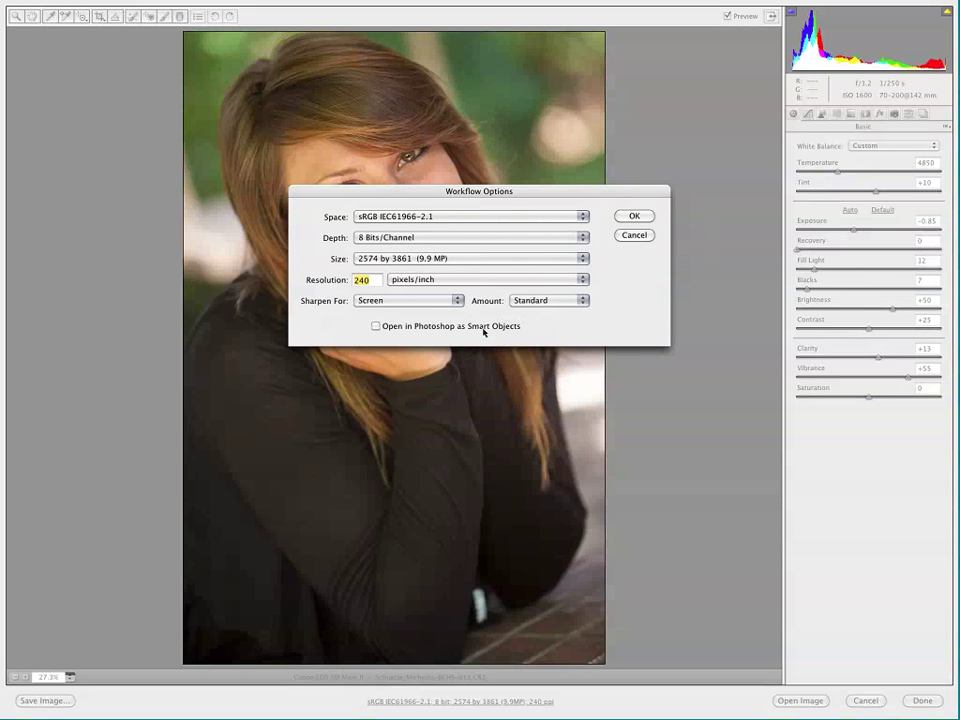
left_click(396, 329)
left_click(418, 326)
left_click(645, 218)
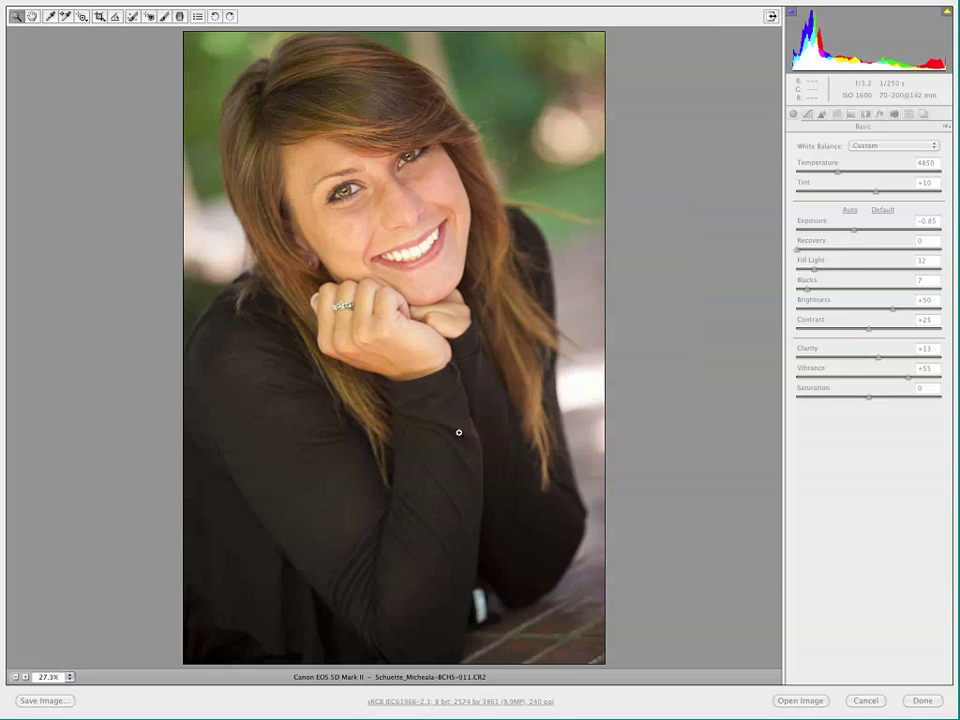
Step: Set the workflow output sharpening to None, confirm the options, and leave Camera Raw
left_click(413, 707)
left_click(405, 300)
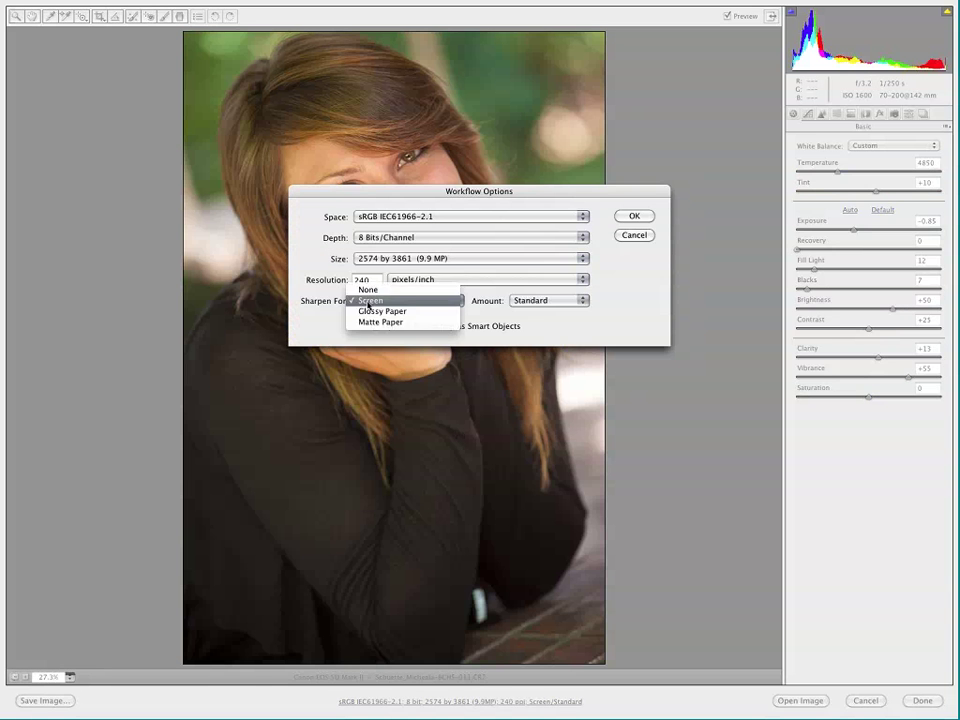
left_click(368, 289)
key("Return")
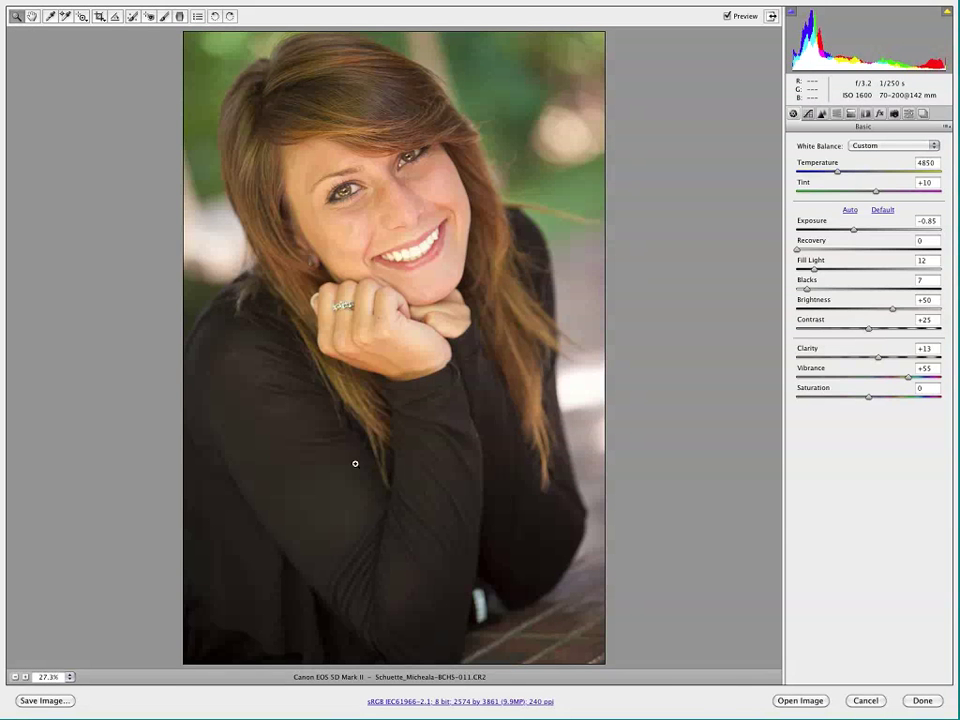
key("Escape")
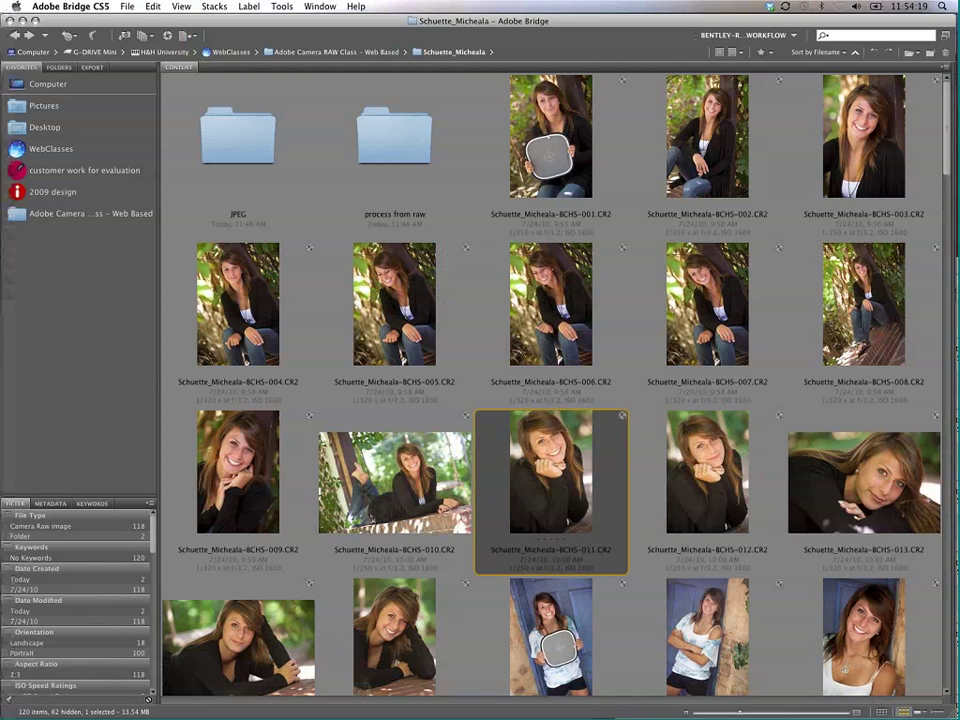
Step: Open the process from raw folder and examine the JPEGs saved from the raw batch
left_click(419, 148)
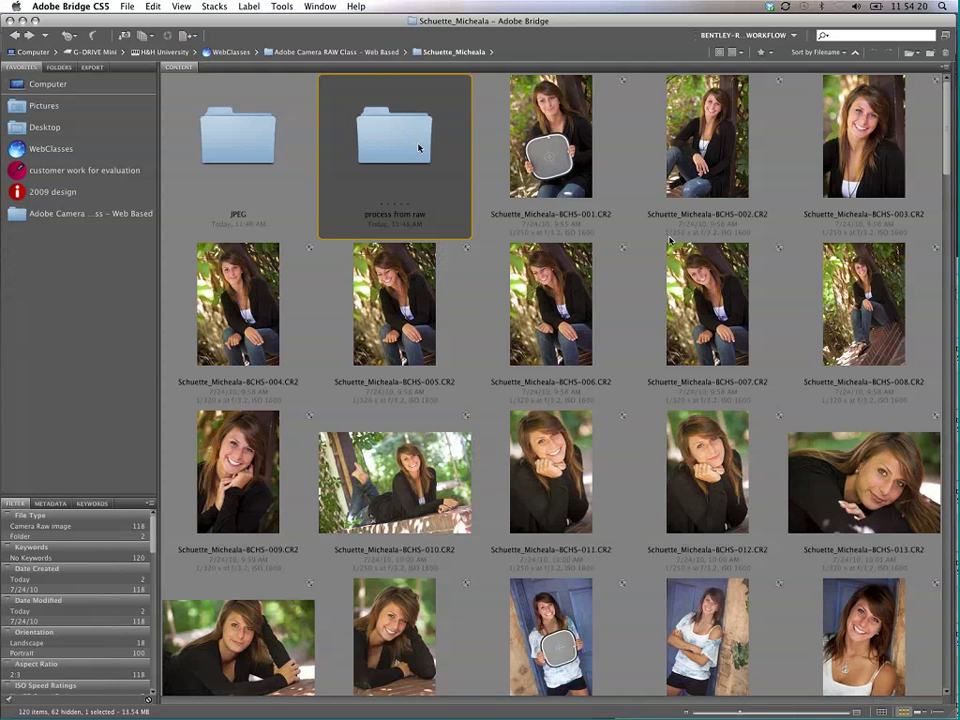
key("super+o")
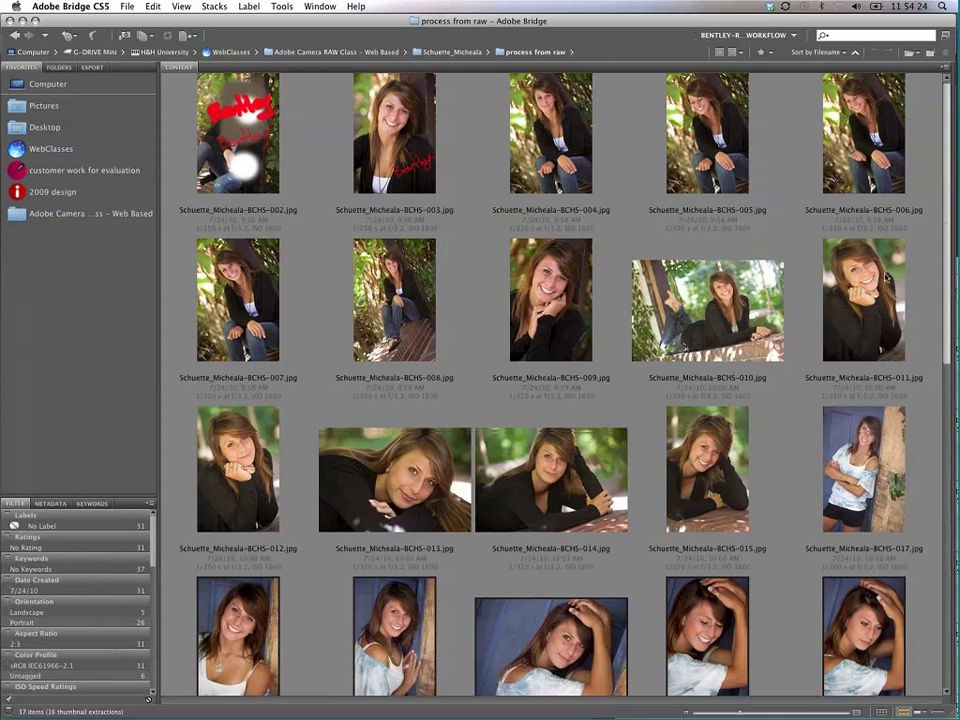
scroll(859, 418, "down", 5)
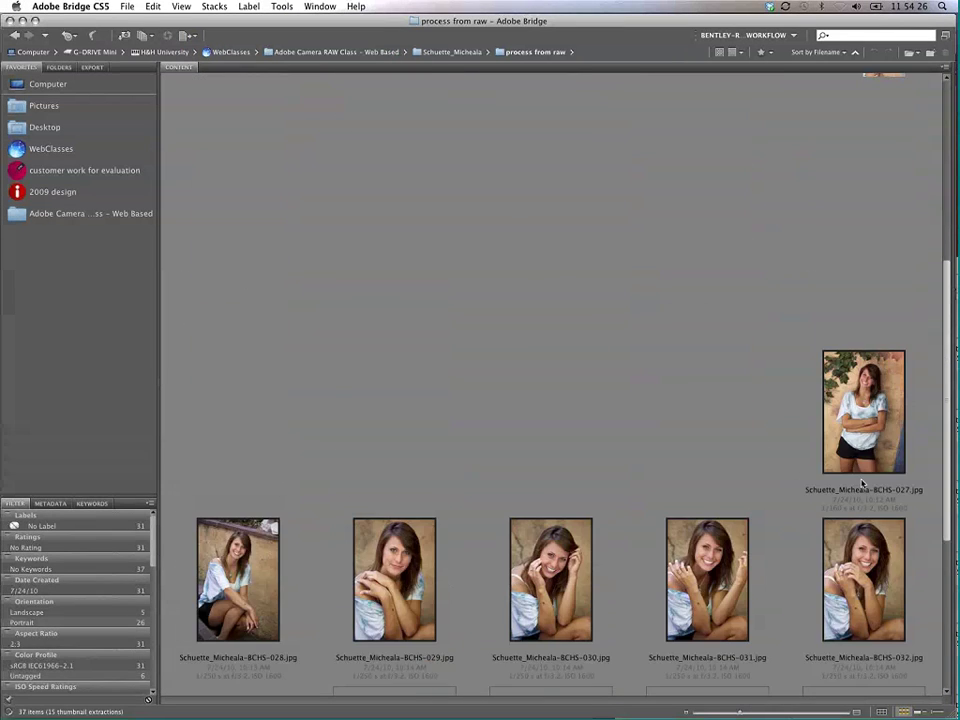
scroll(866, 520, "down", 3)
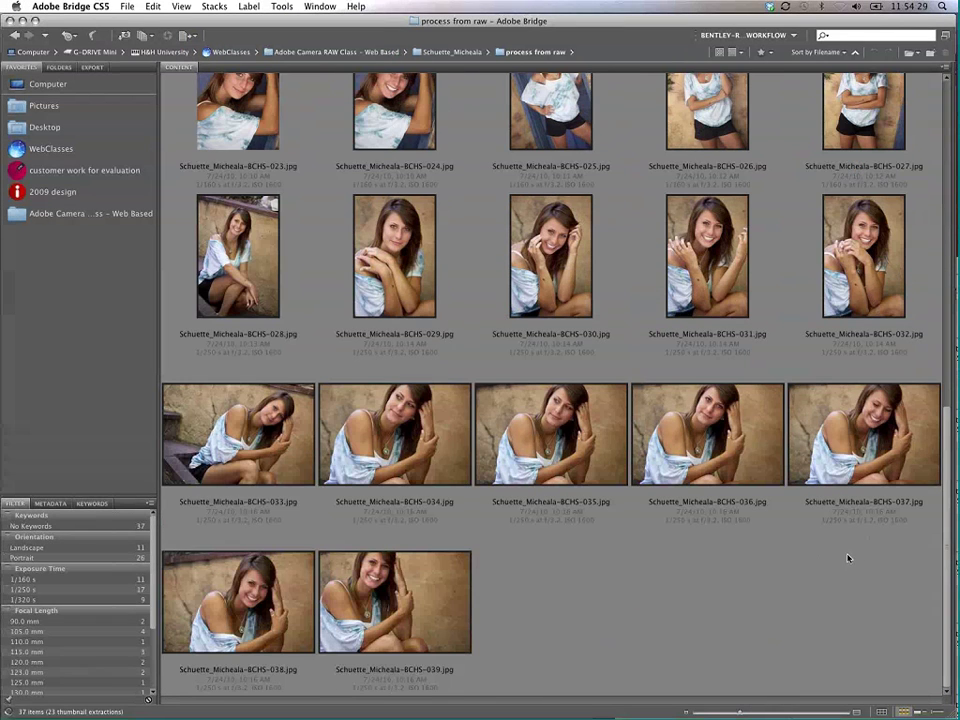
scroll(918, 230, "up", 3)
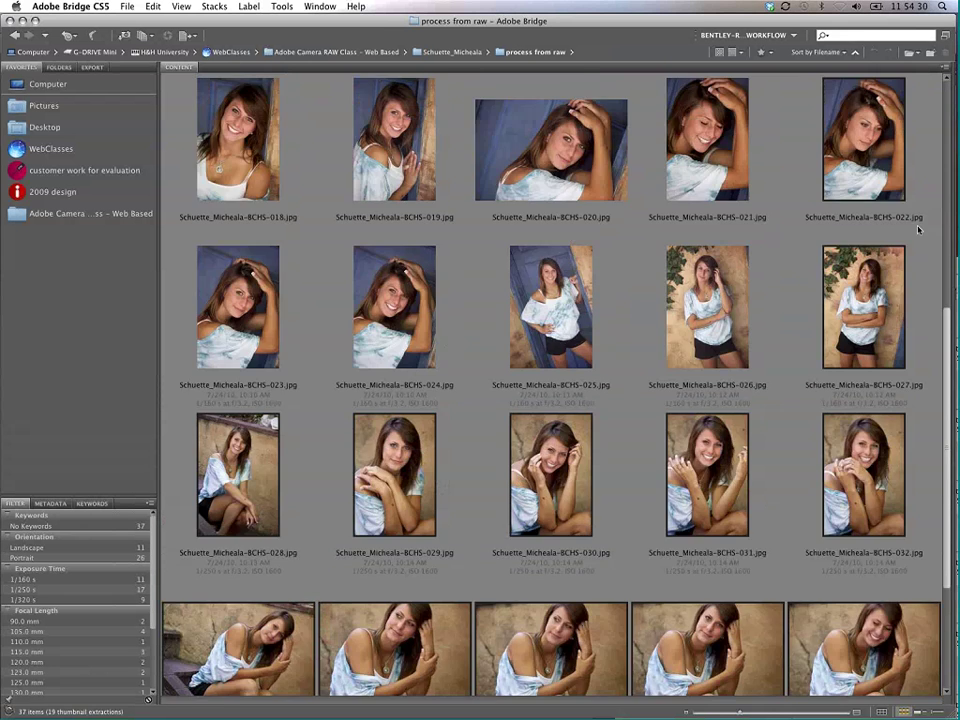
scroll(918, 230, "up", 10)
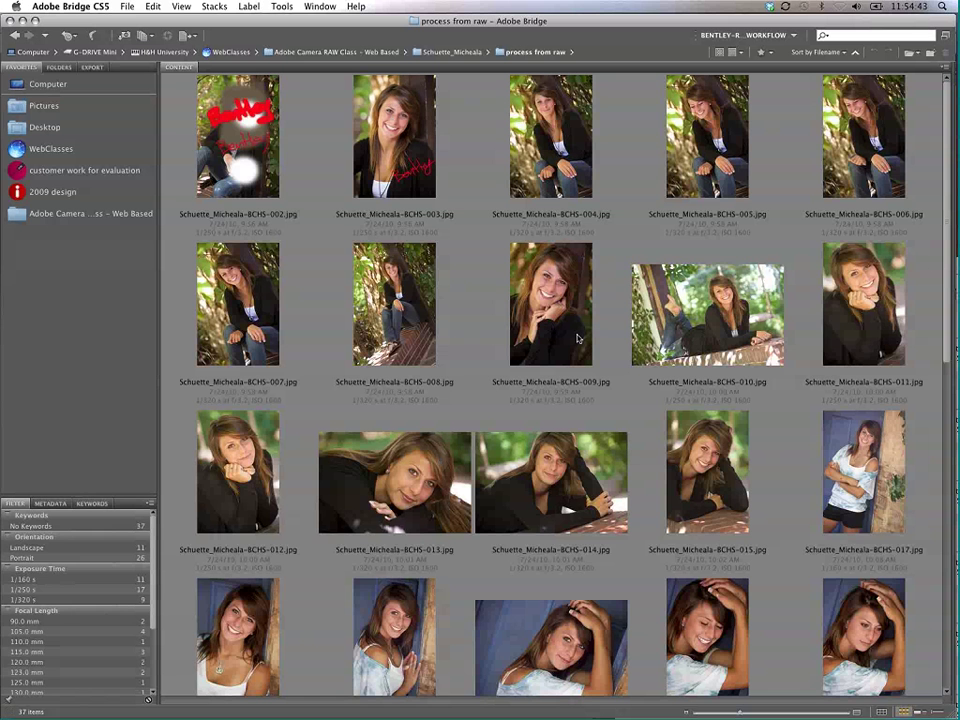
Step: Return to the parent folder of raw files and apply the sepia-brown develop preset to raw files 002 through 007
left_click(440, 52)
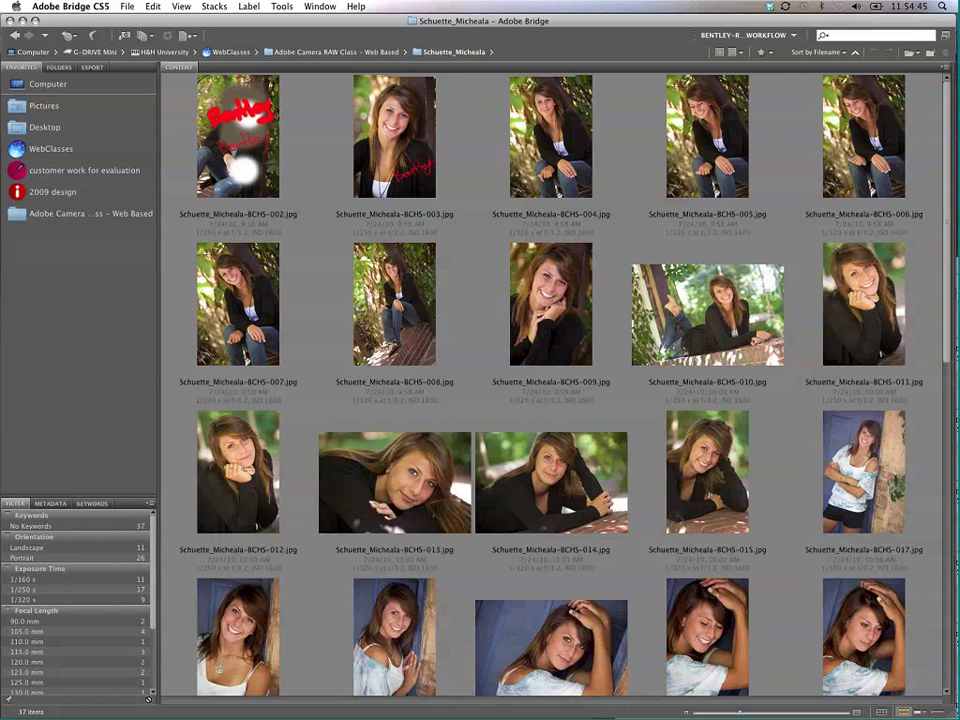
left_click(575, 200)
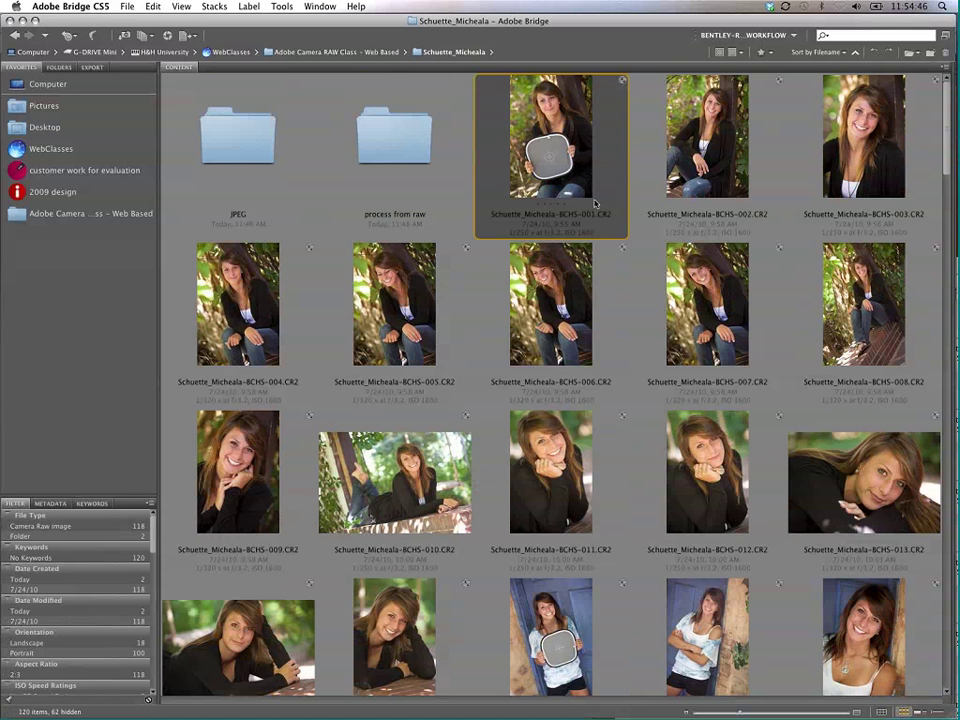
left_click(684, 172)
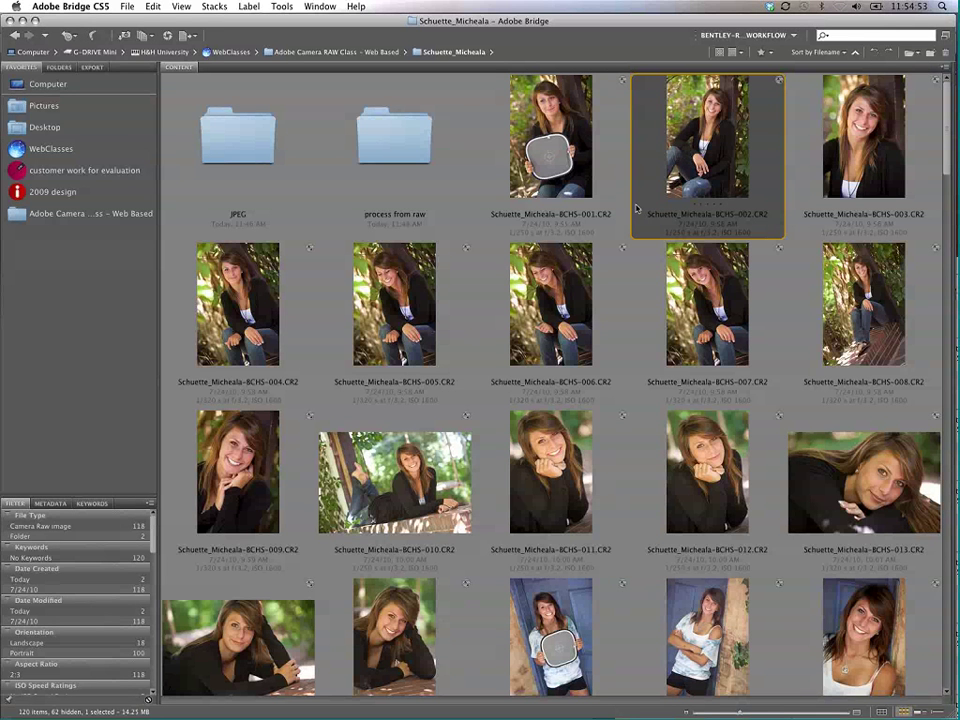
left_click(855, 163)
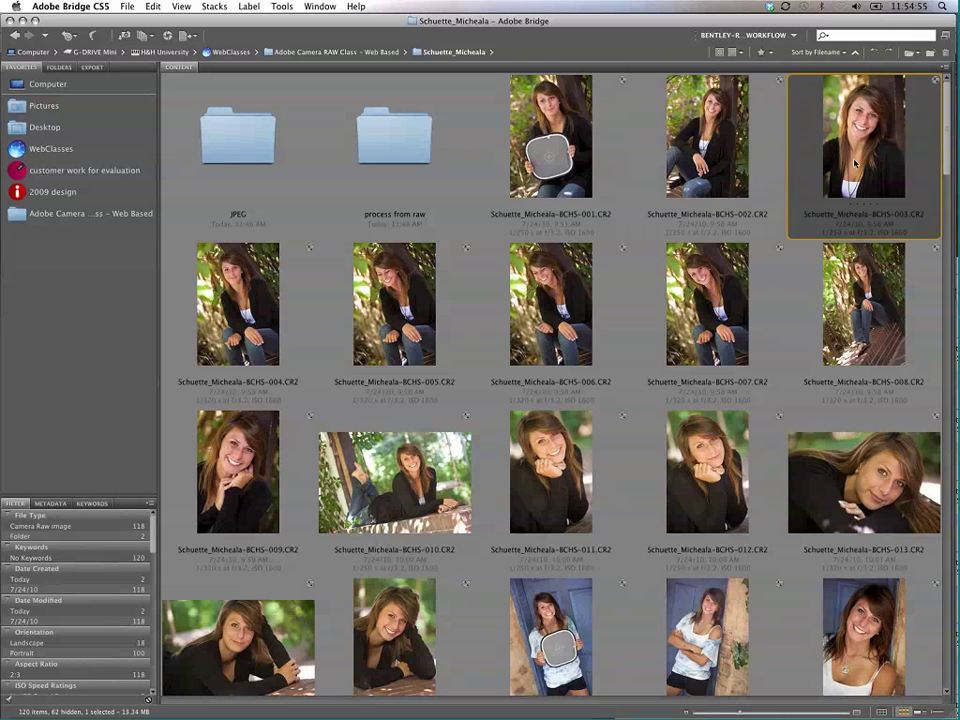
left_click(707, 140, "super")
left_click(652, 280, "shift")
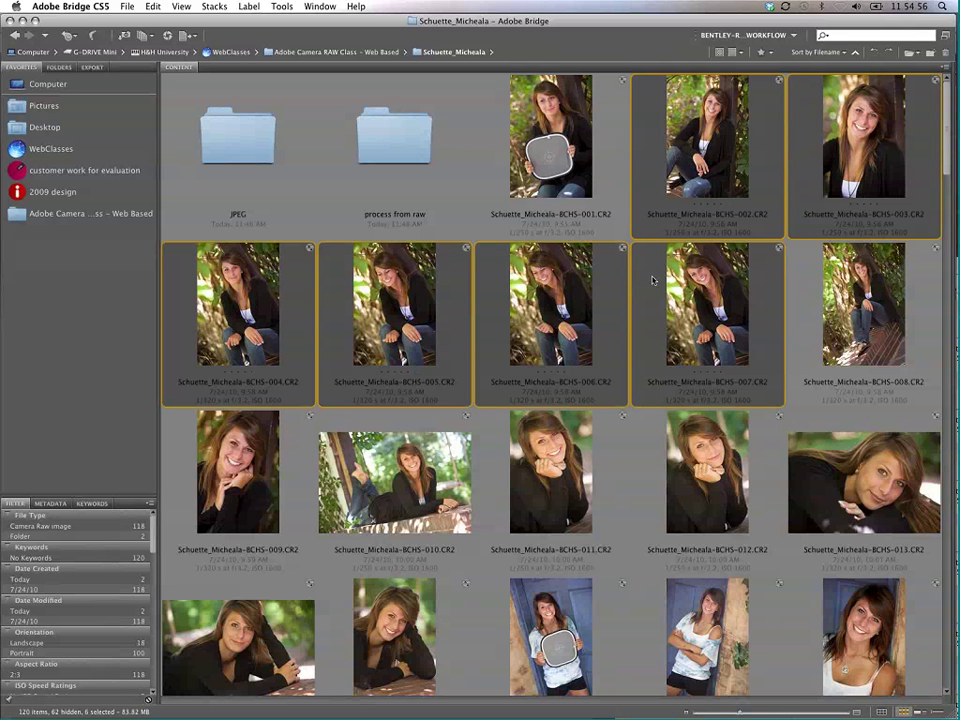
right_click(690, 270)
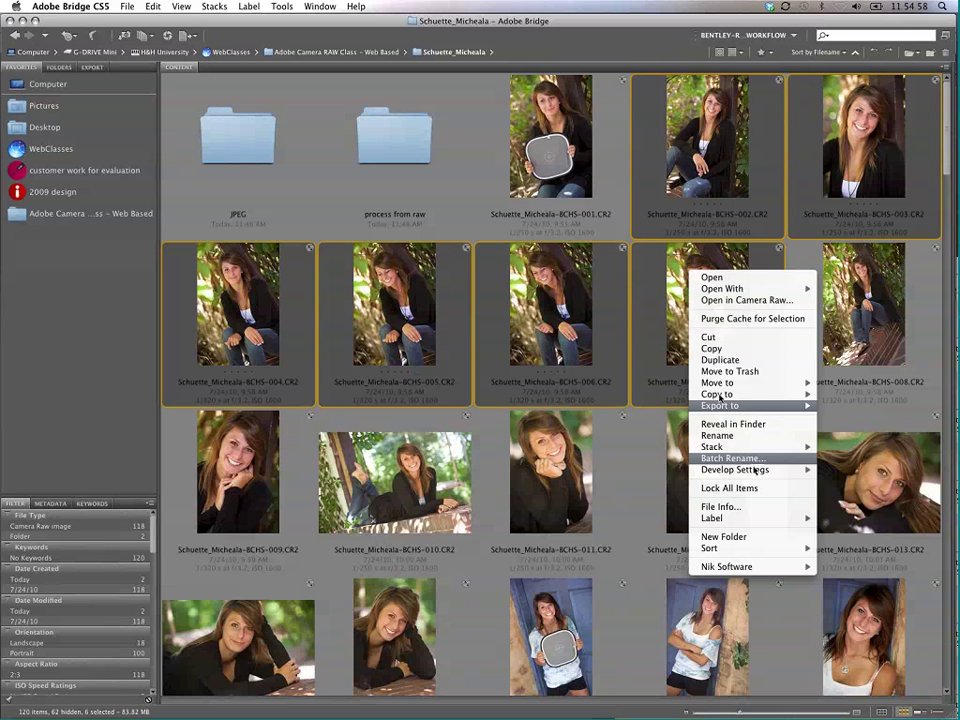
mouse_move(757, 470)
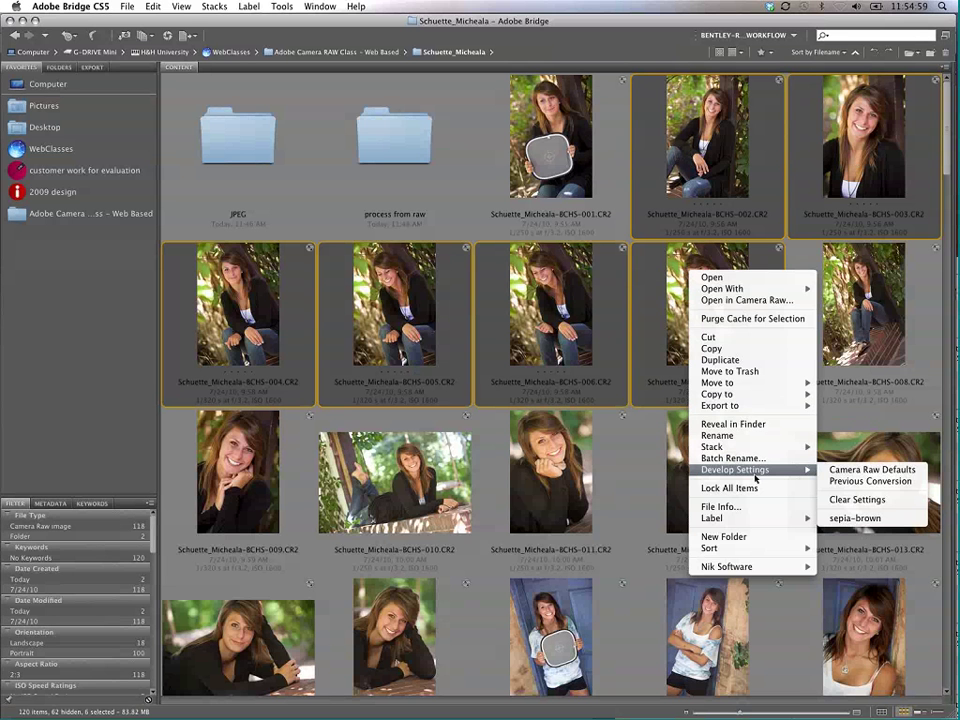
left_click(856, 519)
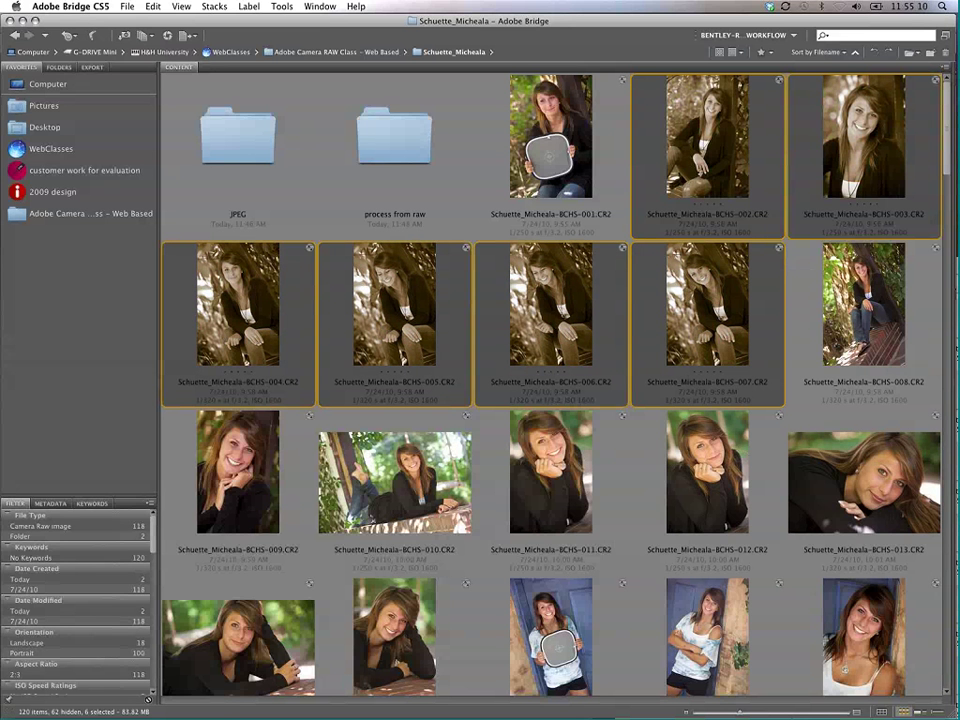
Step: Open raw file 010 in Camera Raw and convert it to grayscale
left_click(395, 482)
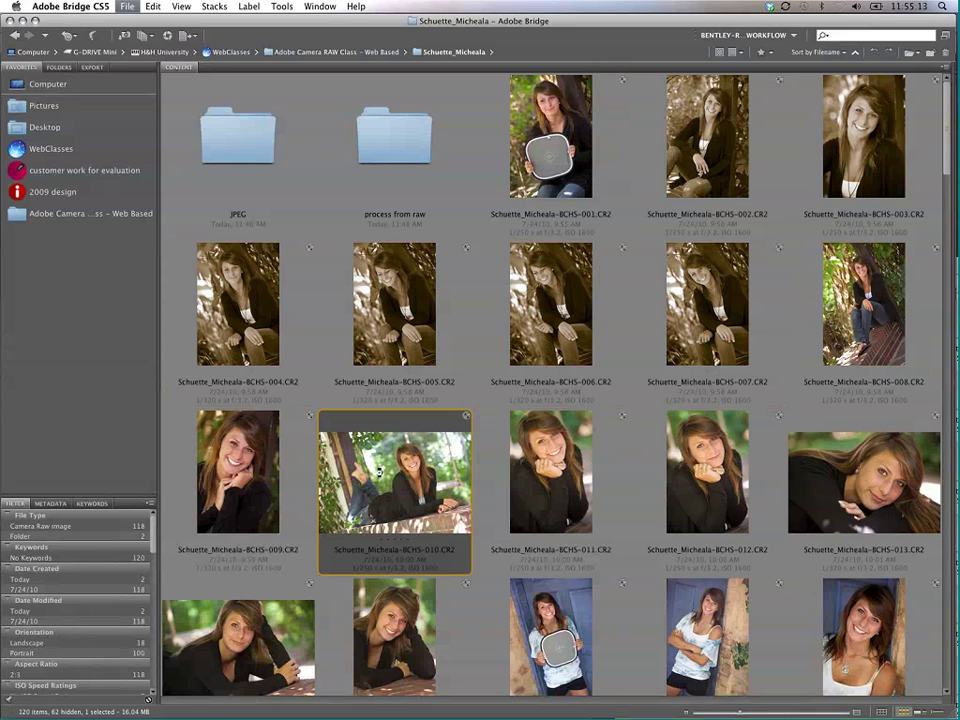
key("super+r")
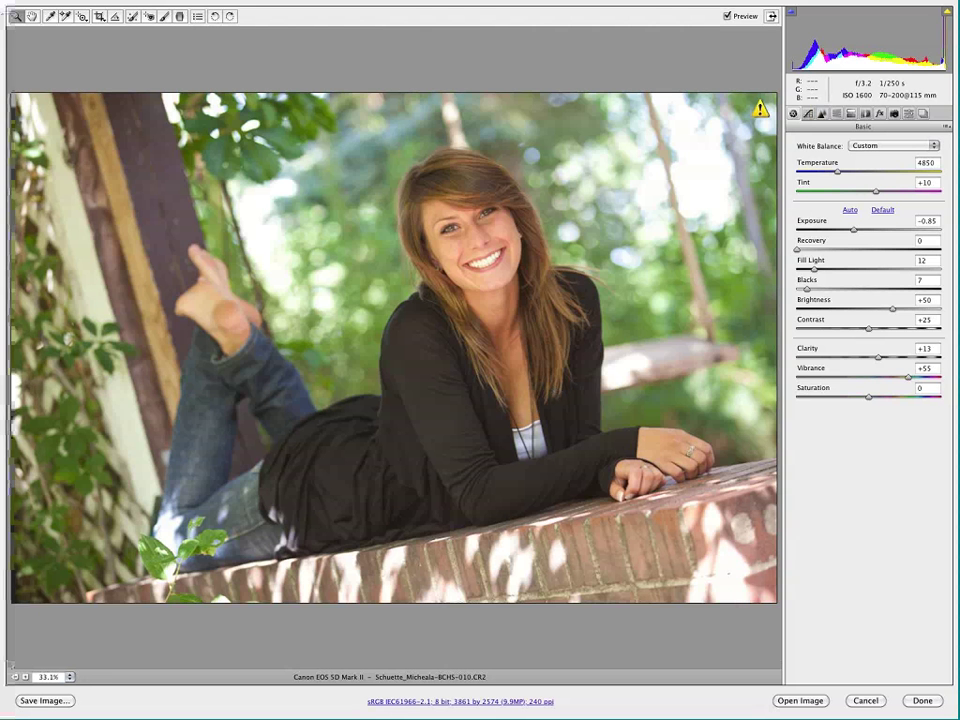
left_click(851, 114)
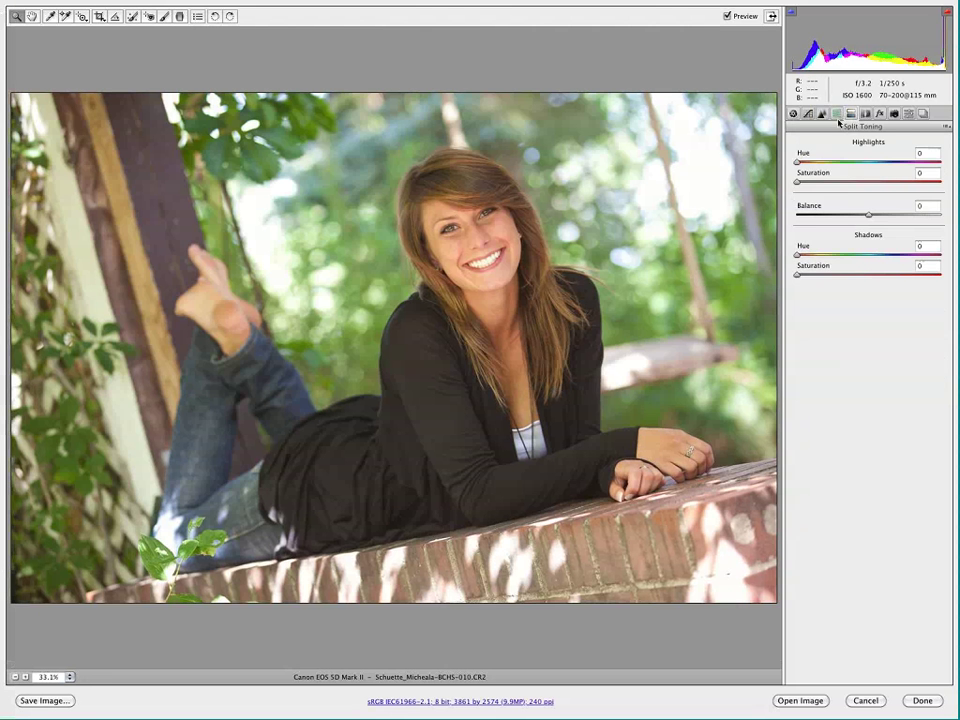
left_click(836, 114)
left_click(834, 144)
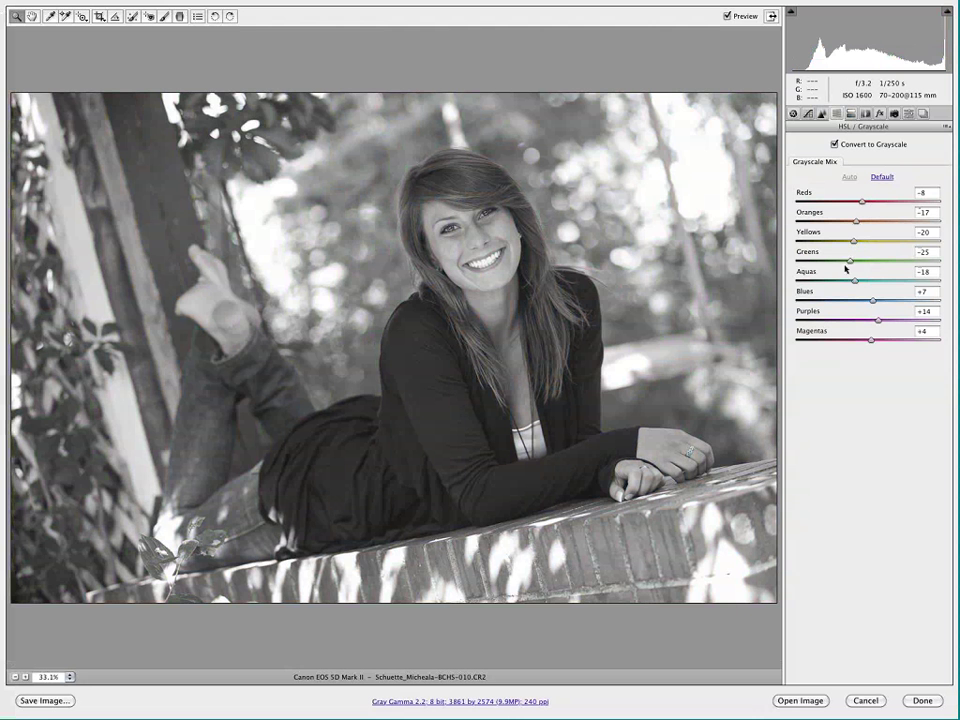
Step: Set the grayscale mix to Reds +14, Oranges +9, Yellows -39, Greens -45, Aquas -33 and Blues -28
left_click_drag(848, 262, 876, 224)
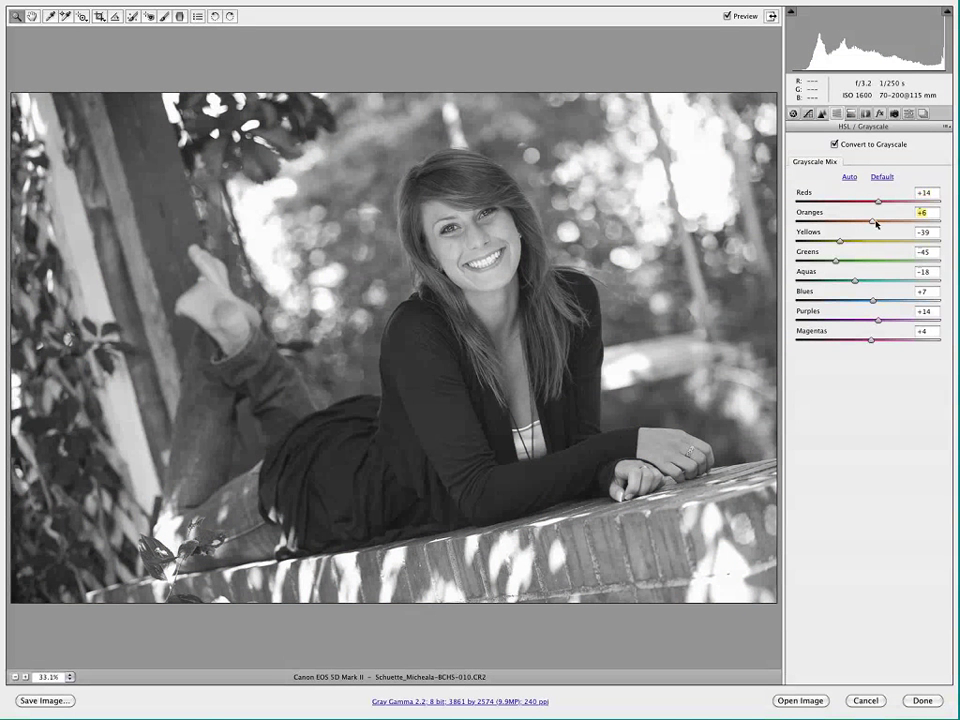
left_click(870, 301)
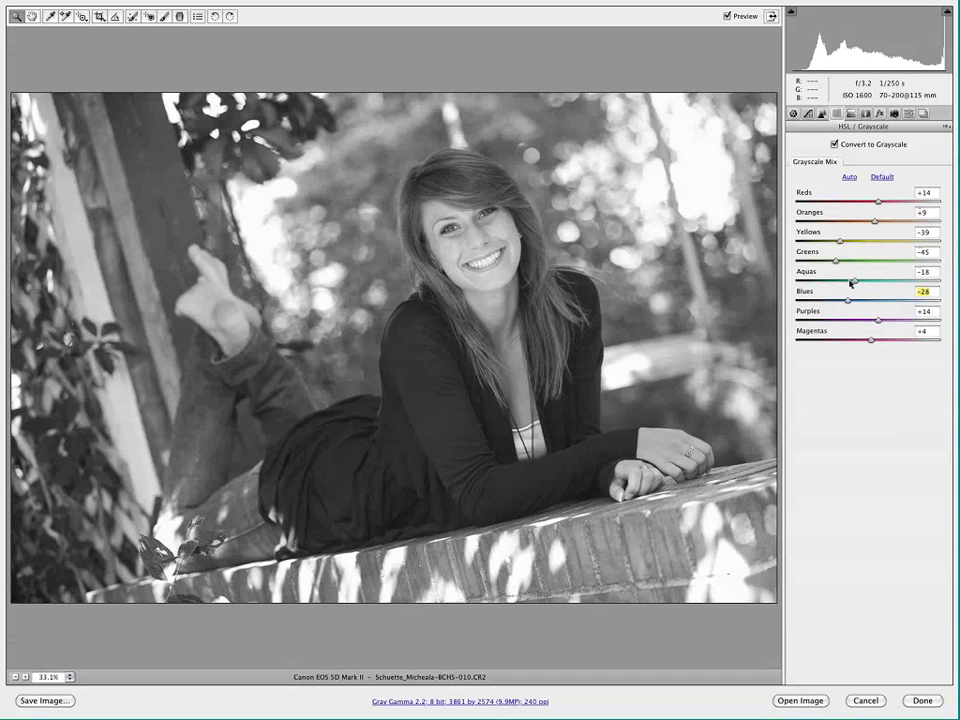
left_click_drag(851, 281, 844, 281)
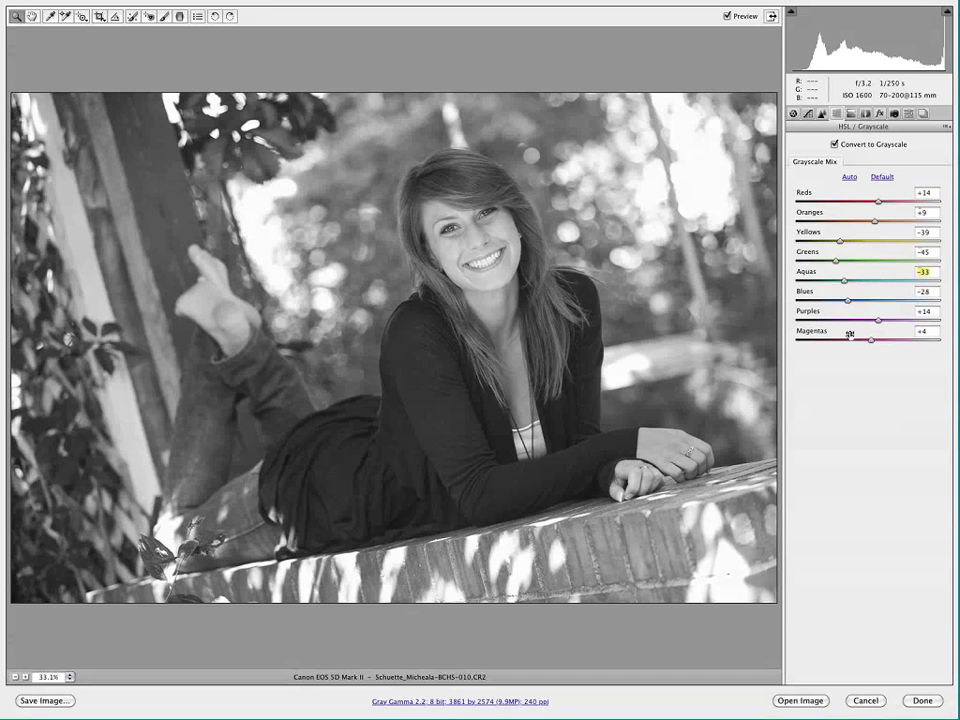
Step: Add a Highlight Priority post-crop vignette with an amount of -53 and a midpoint of 42
left_click(880, 114)
left_click(862, 244)
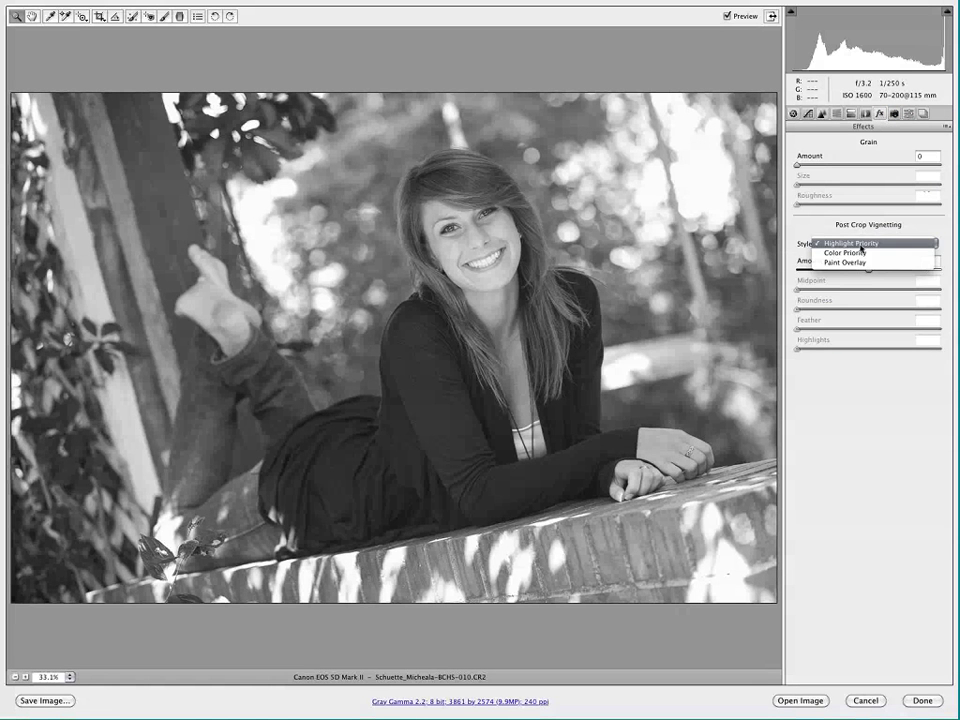
left_click(862, 244)
left_click_drag(868, 271, 828, 274)
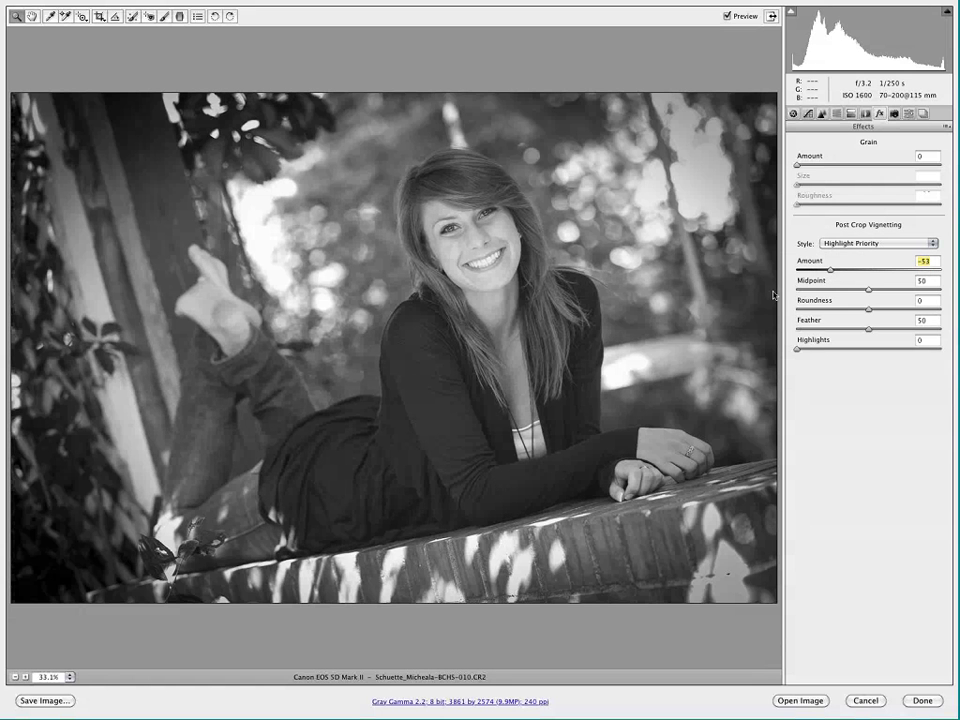
left_click(868, 289)
left_click_drag(868, 289, 856, 296)
Step: Start saving the image settings as a preset, including only Grayscale Conversion and Post Crop Vignetting
left_click(946, 127)
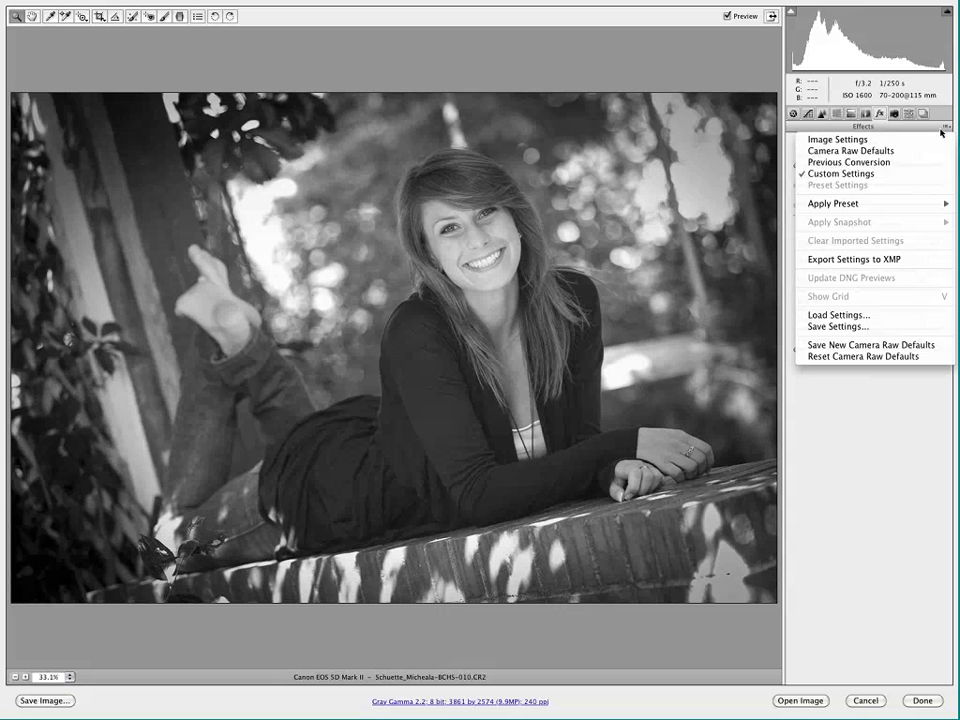
left_click(850, 328)
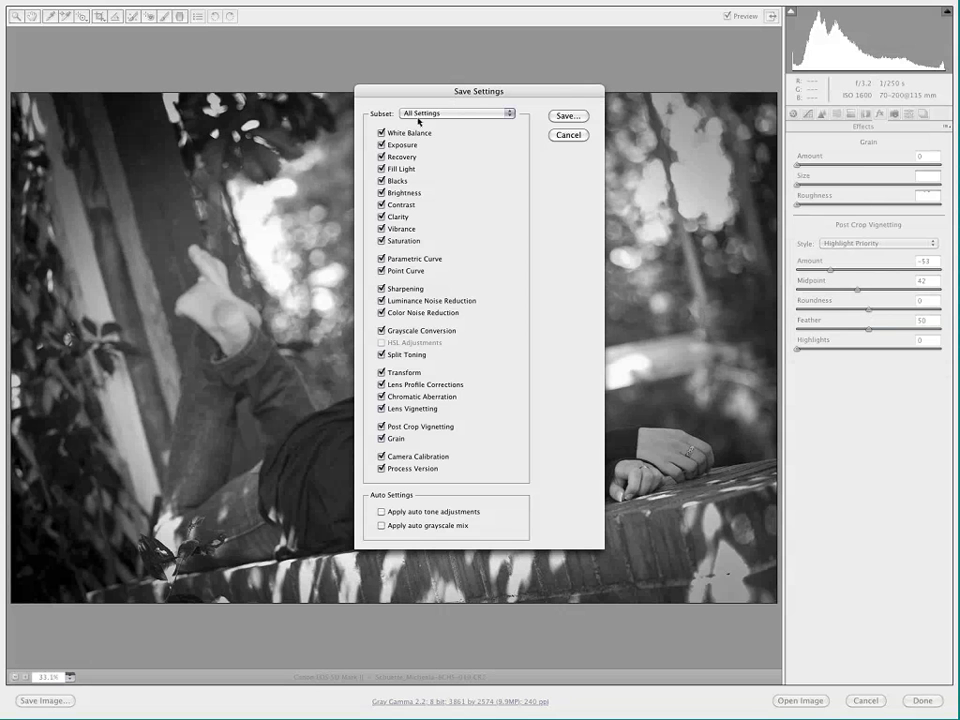
left_click(382, 132)
left_click(381, 144)
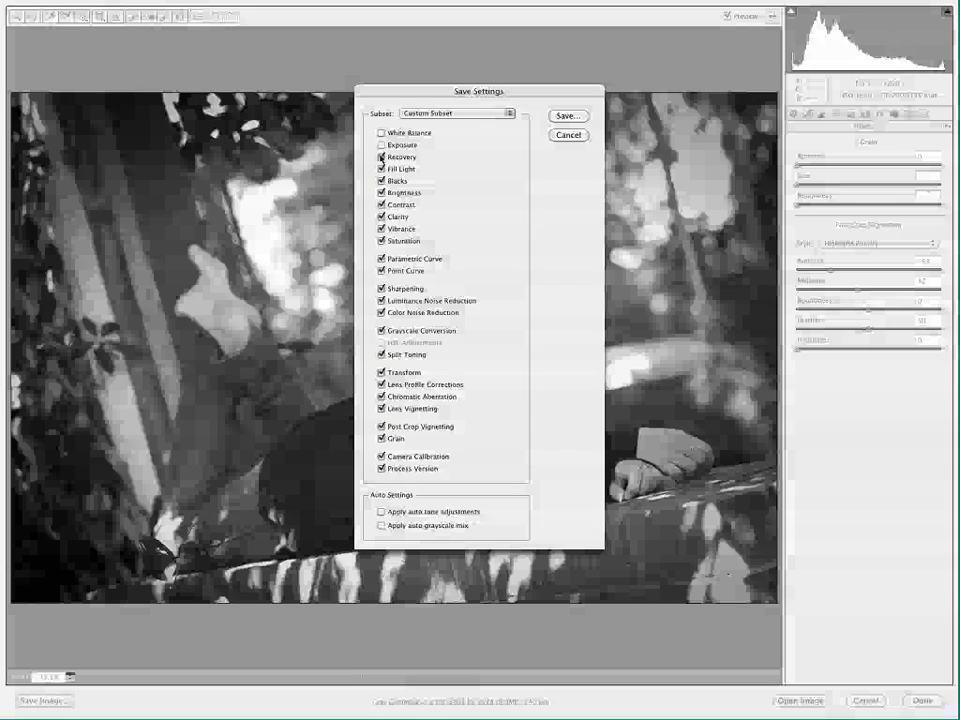
left_click(381, 157)
left_click(381, 169)
left_click(381, 193)
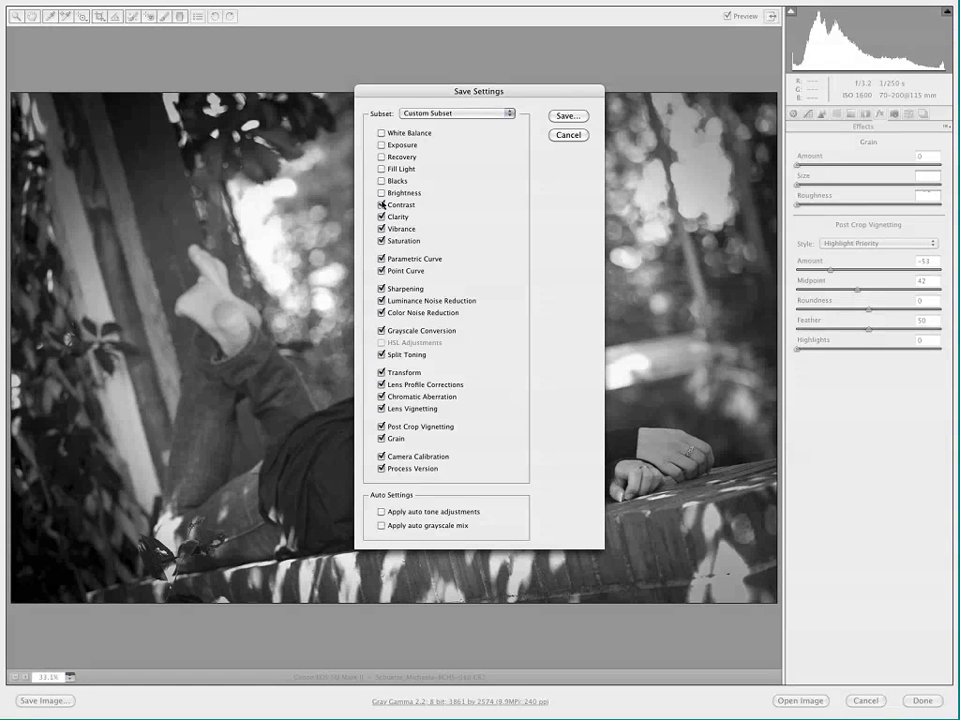
left_click(381, 205)
left_click(381, 217)
left_click(381, 229)
left_click(381, 241)
left_click(381, 259)
left_click(381, 271)
left_click(381, 289)
left_click(381, 301)
left_click(381, 313)
left_click(381, 373)
left_click(381, 397)
left_click(381, 409)
left_click(381, 385)
left_click(381, 355)
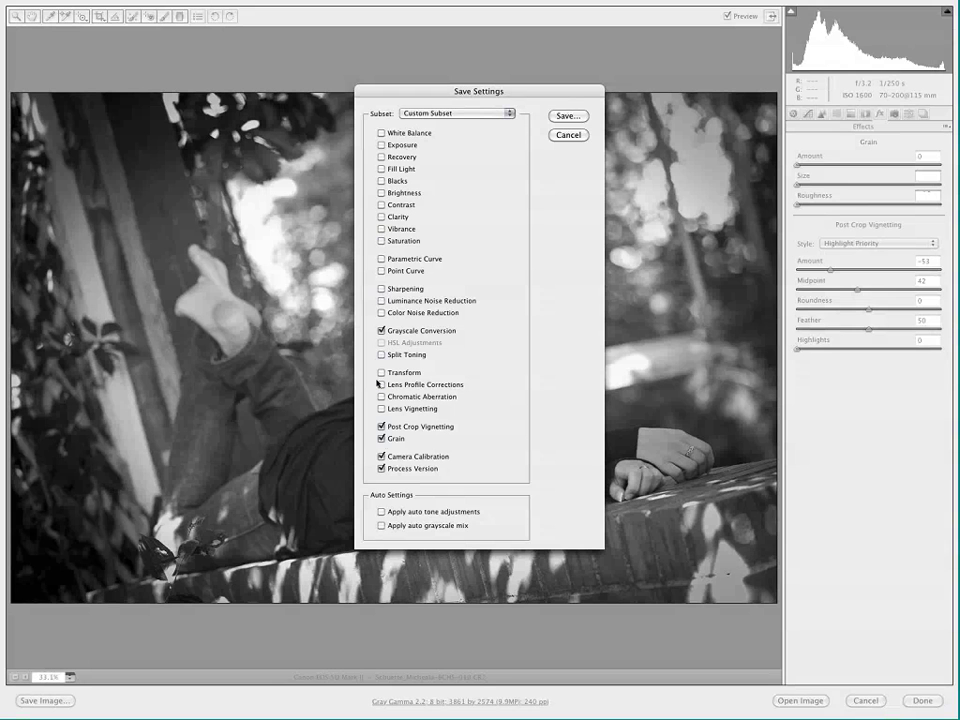
left_click(381, 469)
left_click(381, 457)
left_click(381, 439)
Step: Save the settings preset as bw-vignette in the Settings folder and finish editing raw file 010
left_click(567, 116)
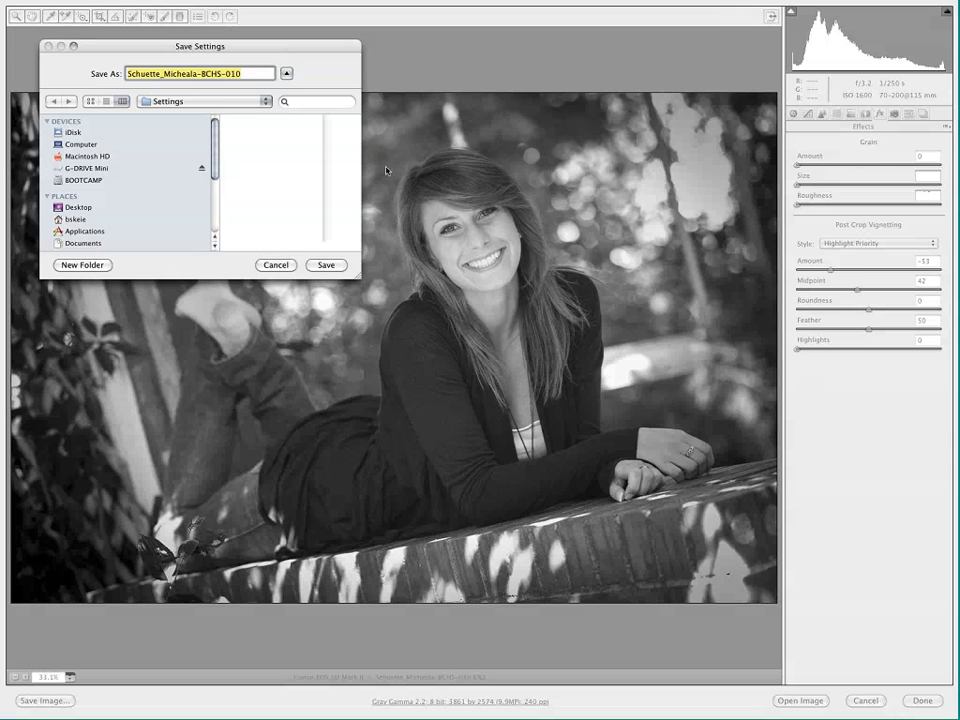
type("bw")
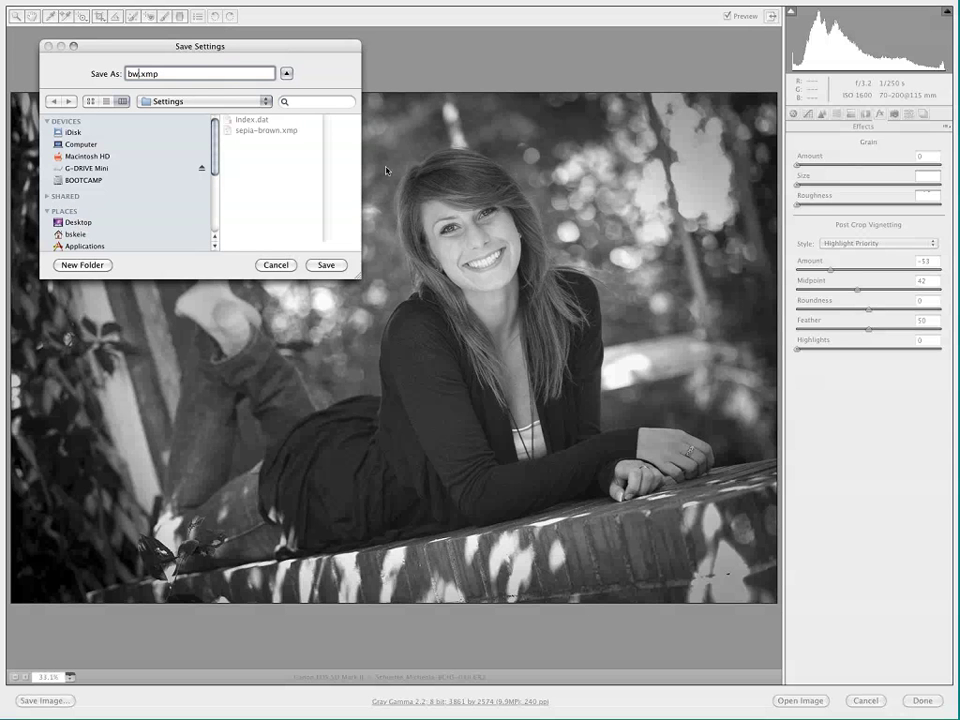
type("-vignette")
key("Return")
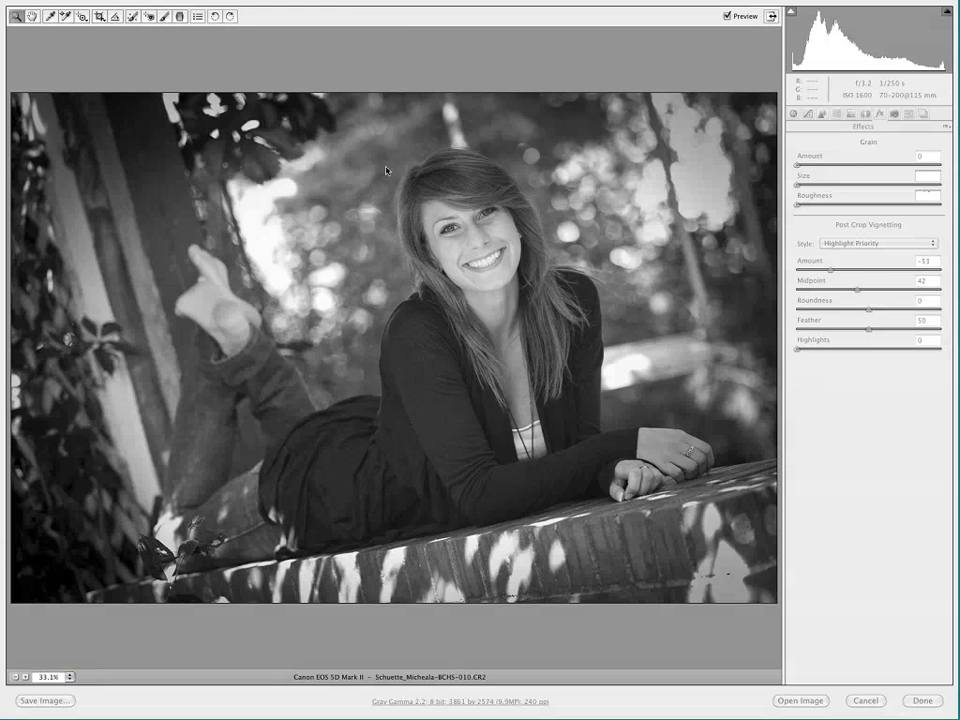
left_click(922, 700)
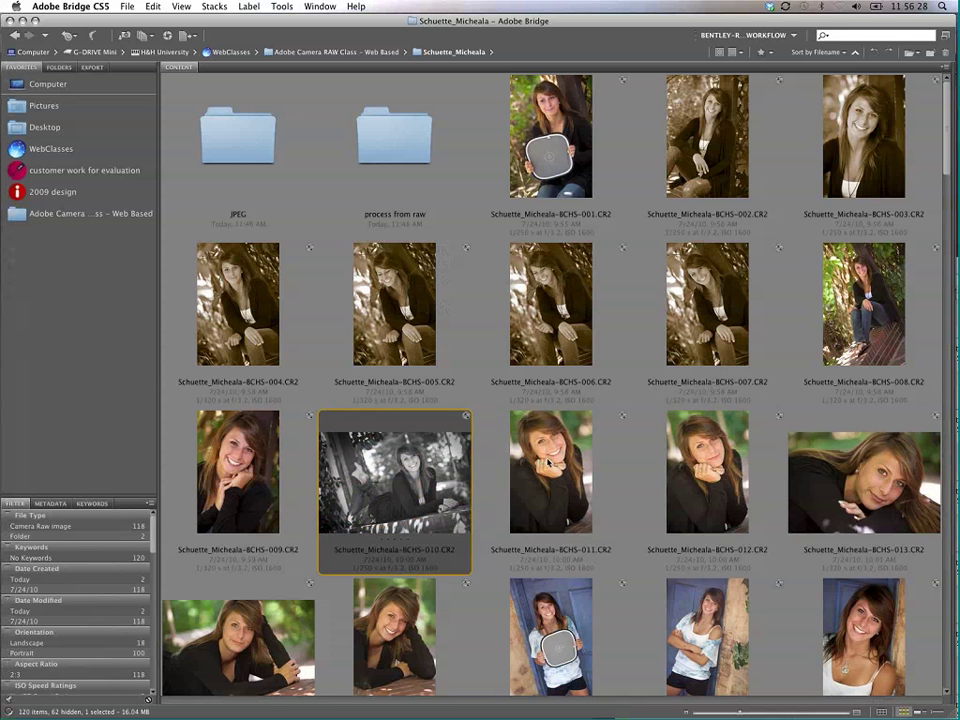
Step: Apply the bw-vignette develop preset to raw file 011
left_click(550, 465)
right_click(553, 466)
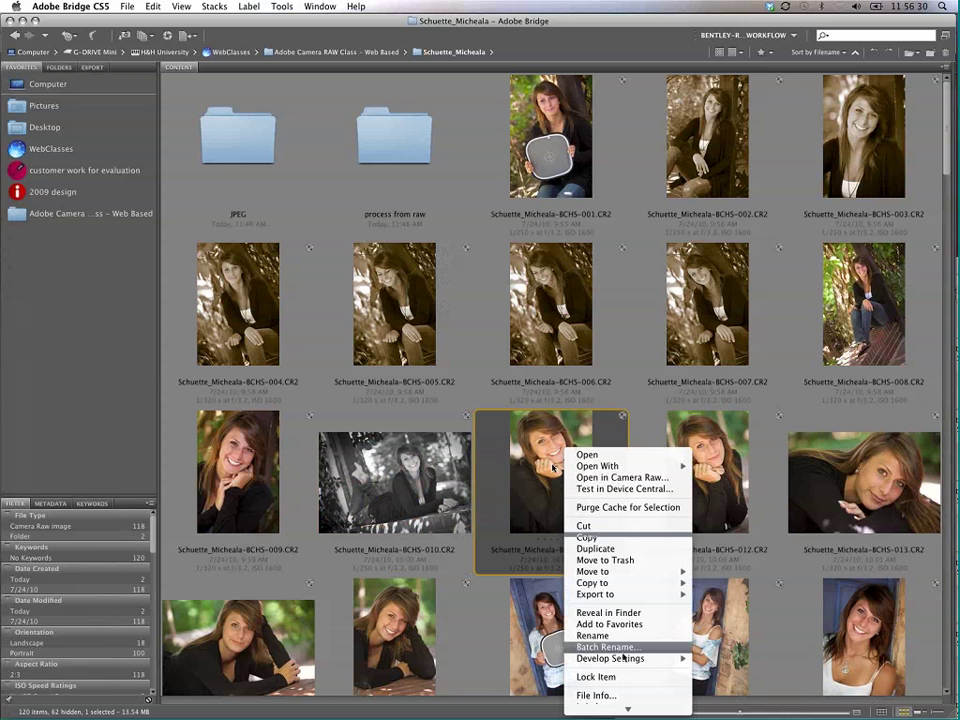
mouse_move(650, 658)
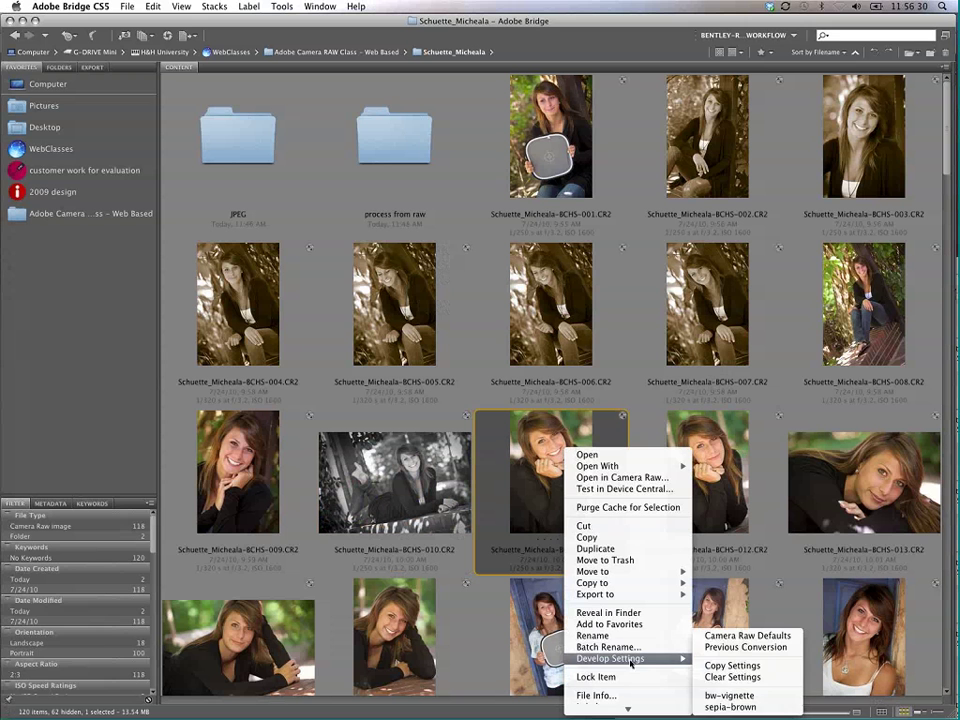
left_click(756, 697)
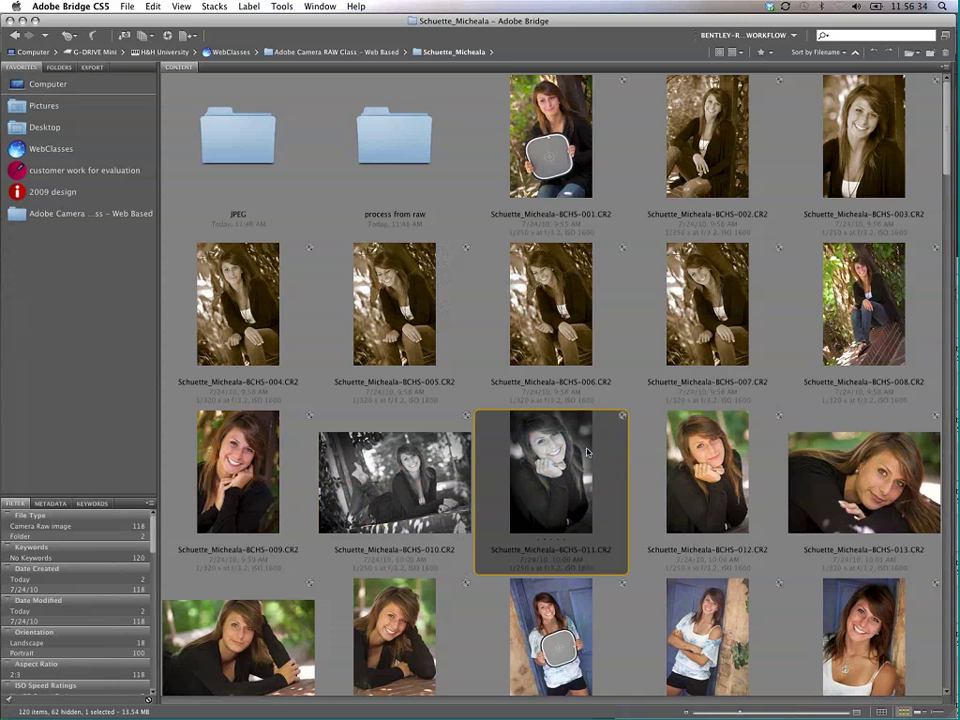
Step: Apply the Previous Conversion develop settings to raw file 011
left_click(641, 491)
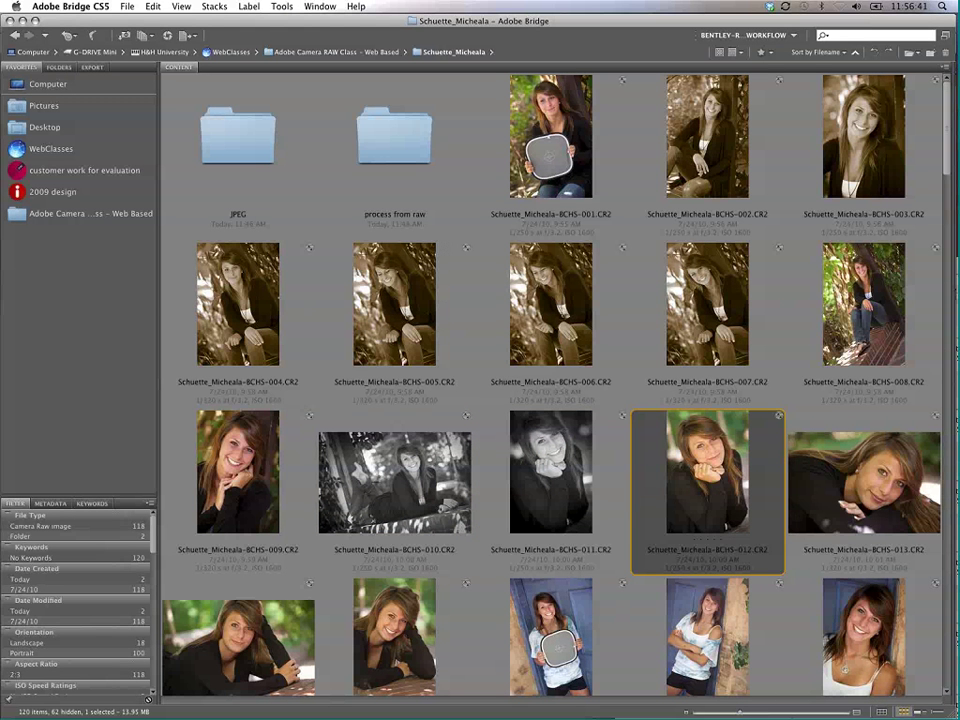
left_click(395, 480)
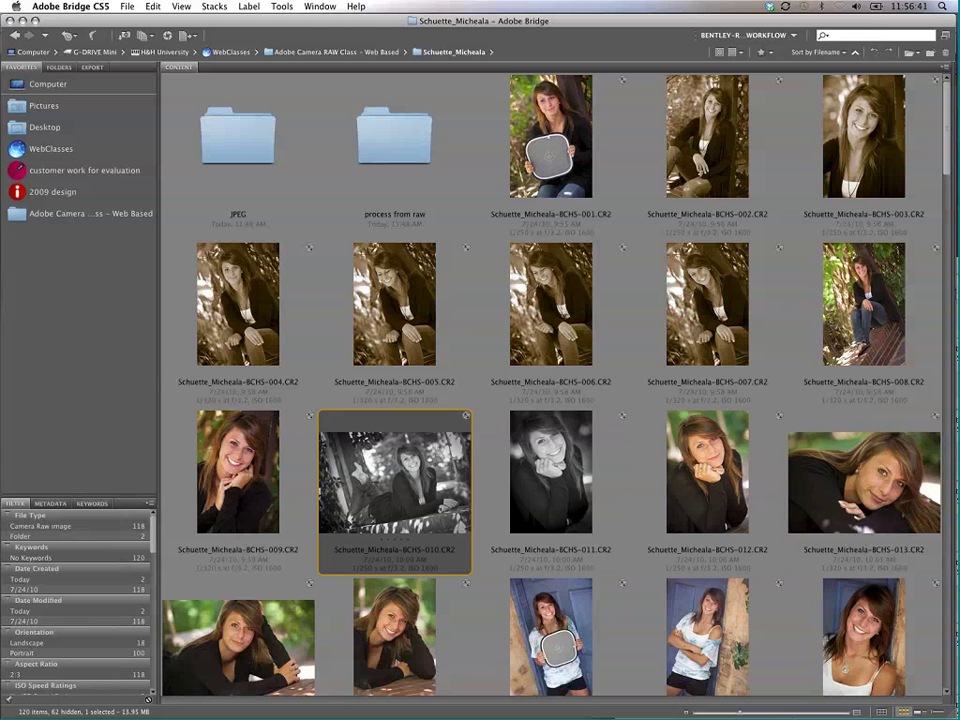
left_click(549, 463)
right_click(549, 463)
mouse_move(665, 665)
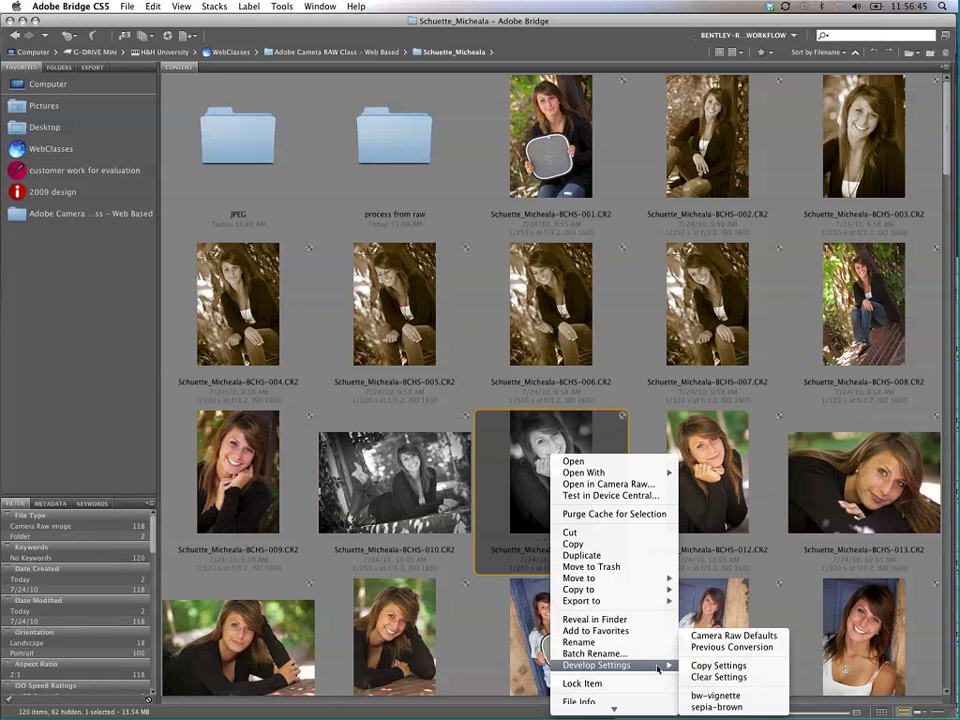
left_click(726, 648)
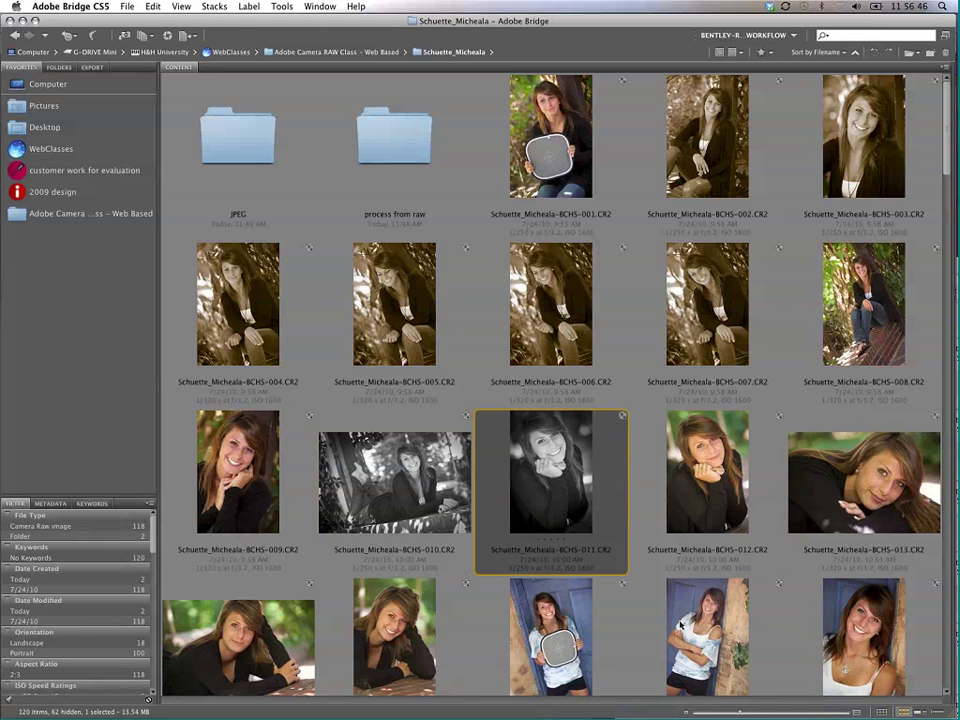
Step: Clear the develop settings of raw file 011
right_click(565, 475)
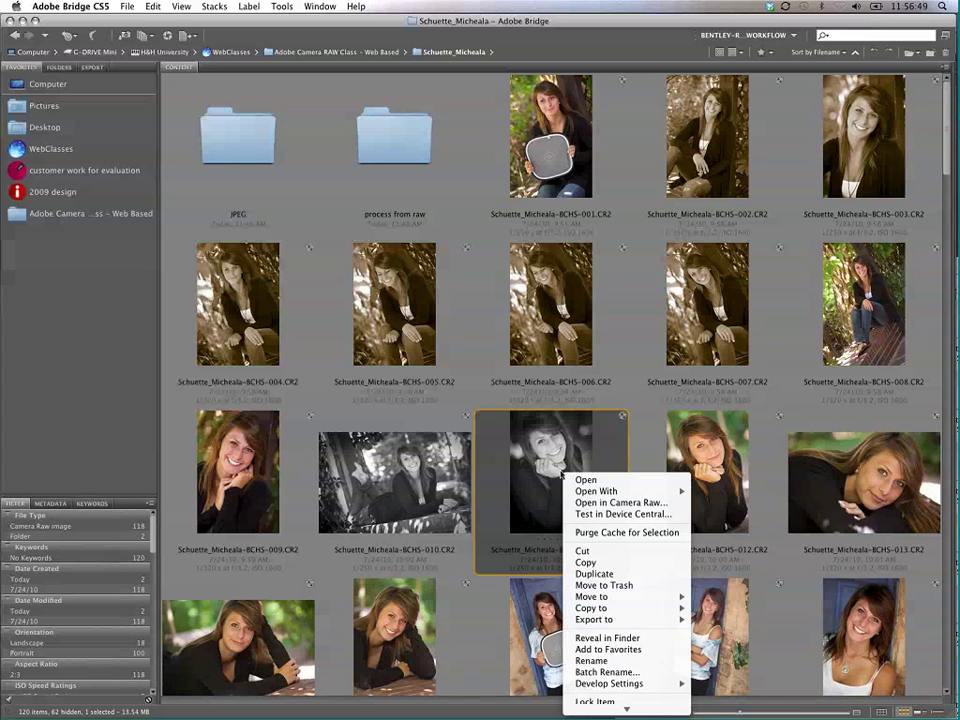
mouse_move(640, 683)
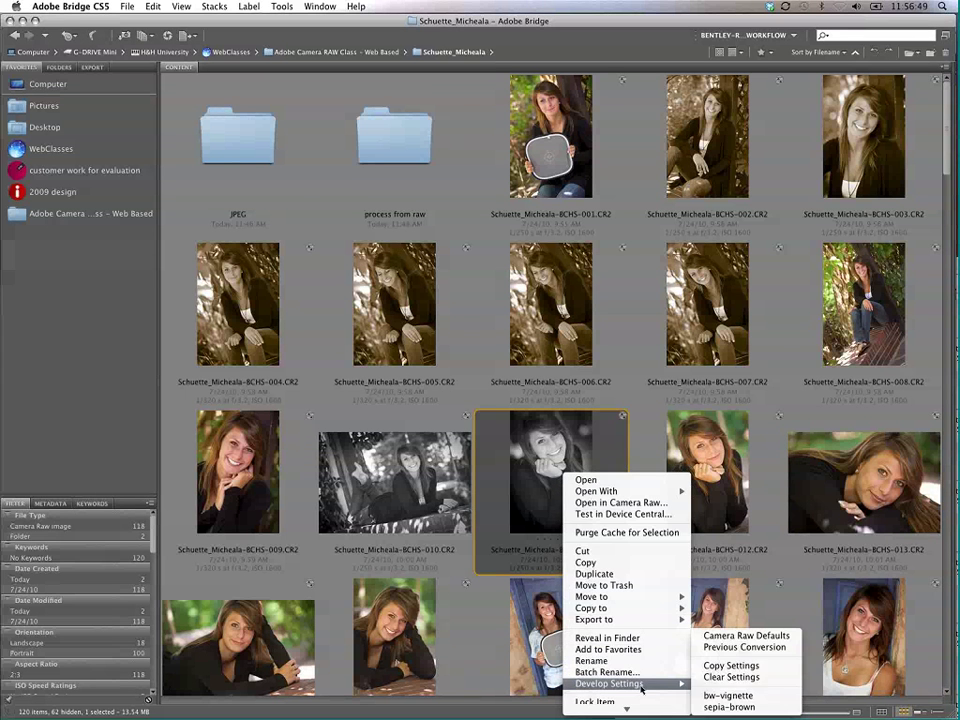
left_click(735, 677)
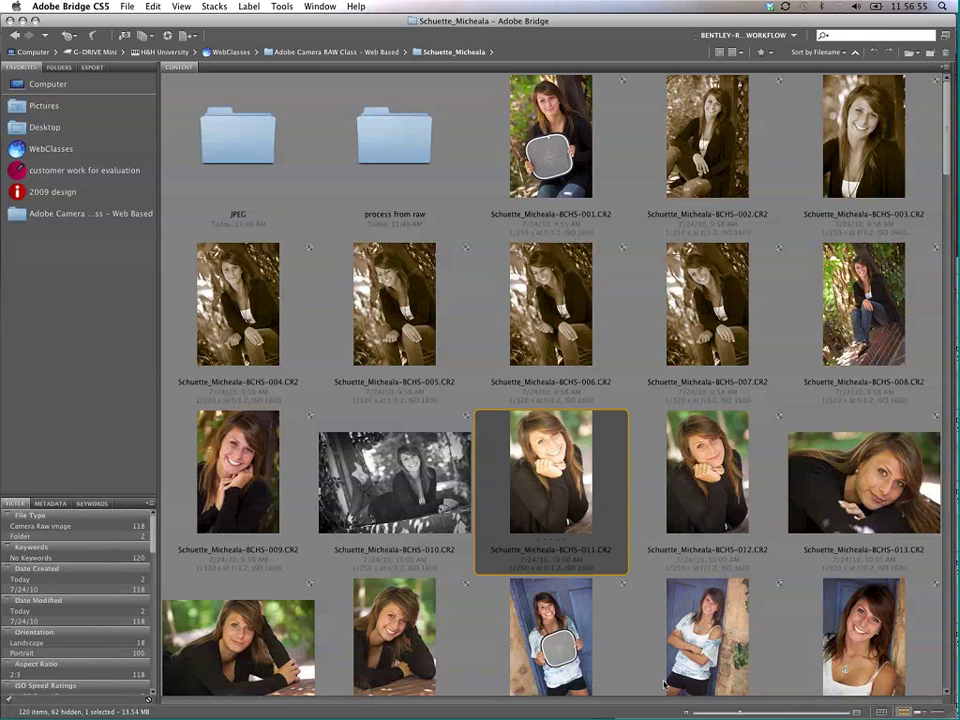
Step: Copy the develop settings from raw file 012
left_click(683, 472)
right_click(704, 453)
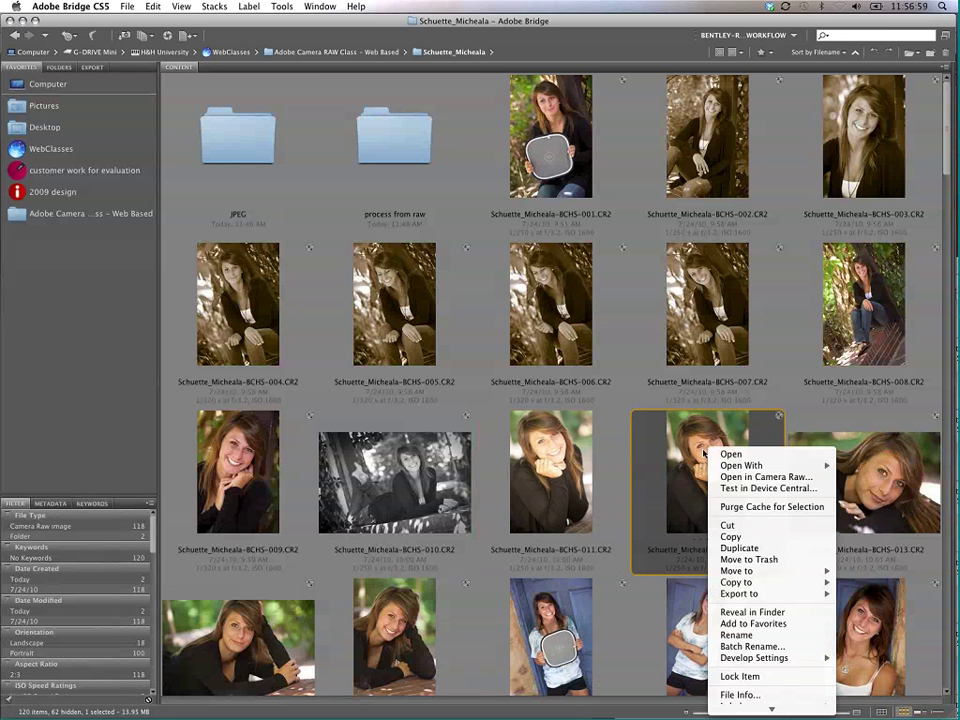
mouse_move(775, 658)
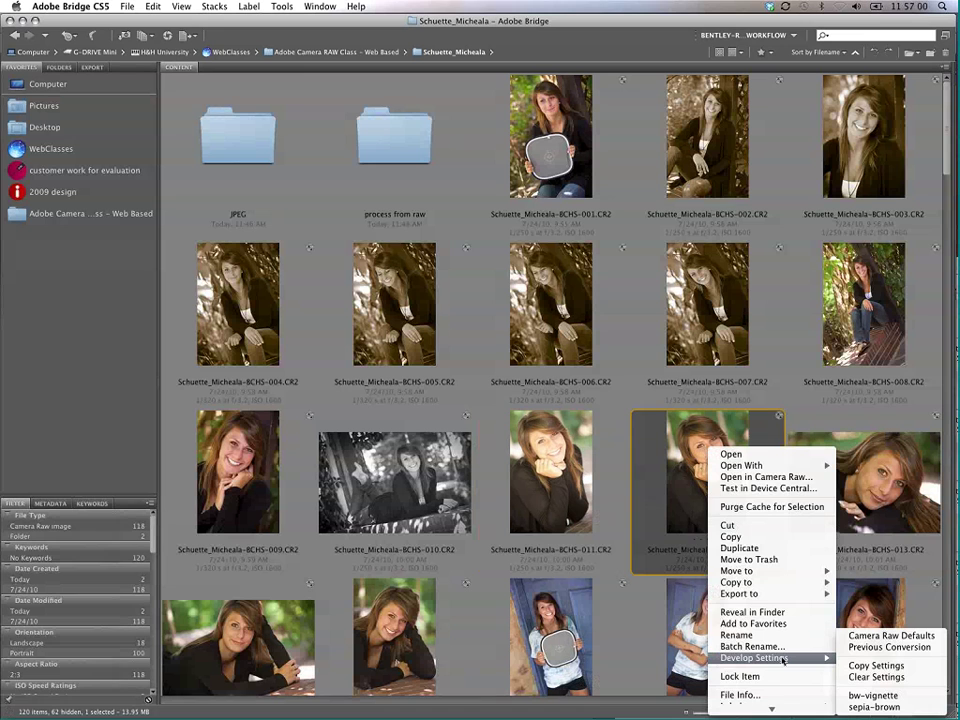
left_click(866, 665)
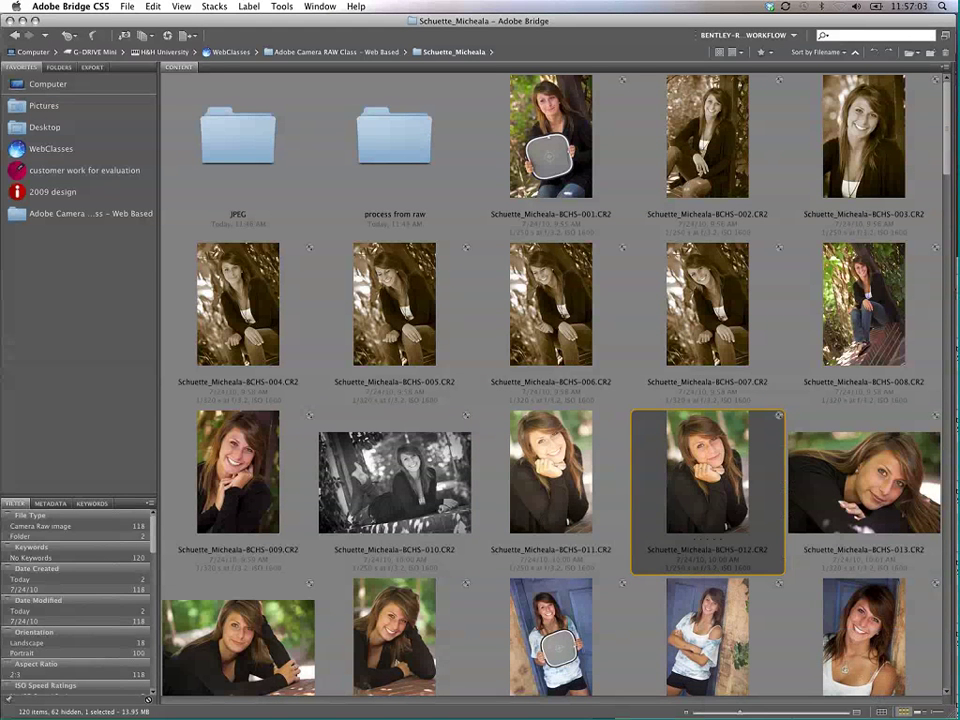
Step: Paste the copied Camera Raw settings onto raw file 011 using the Settings subset, without Crop, Spot Removal and Local Adjustments
left_click(566, 455)
right_click(566, 452)
mouse_move(673, 664)
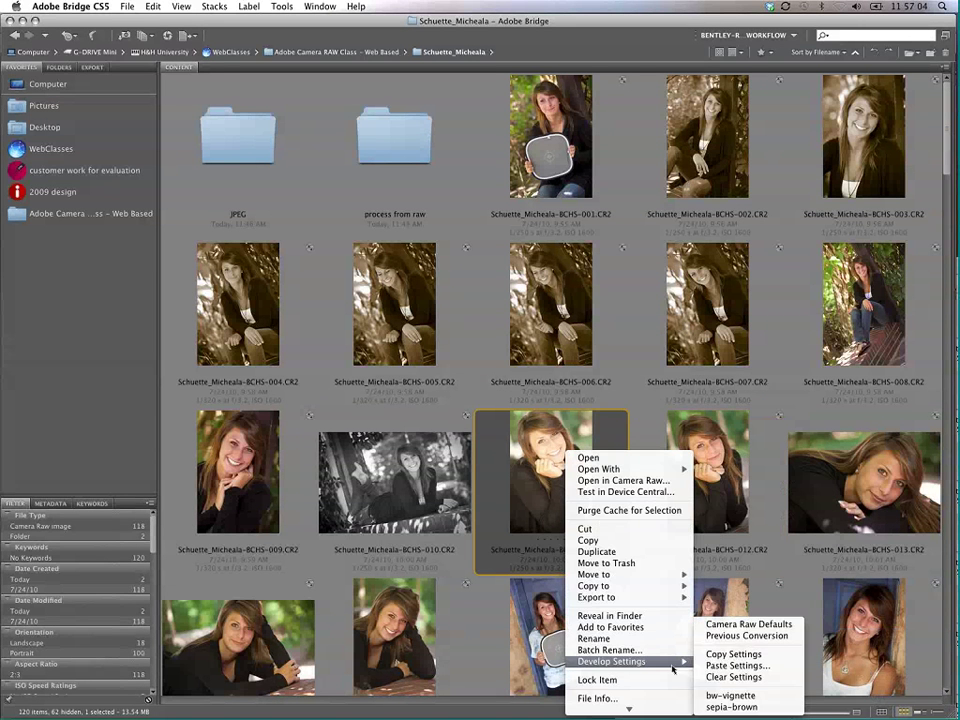
left_click(715, 666)
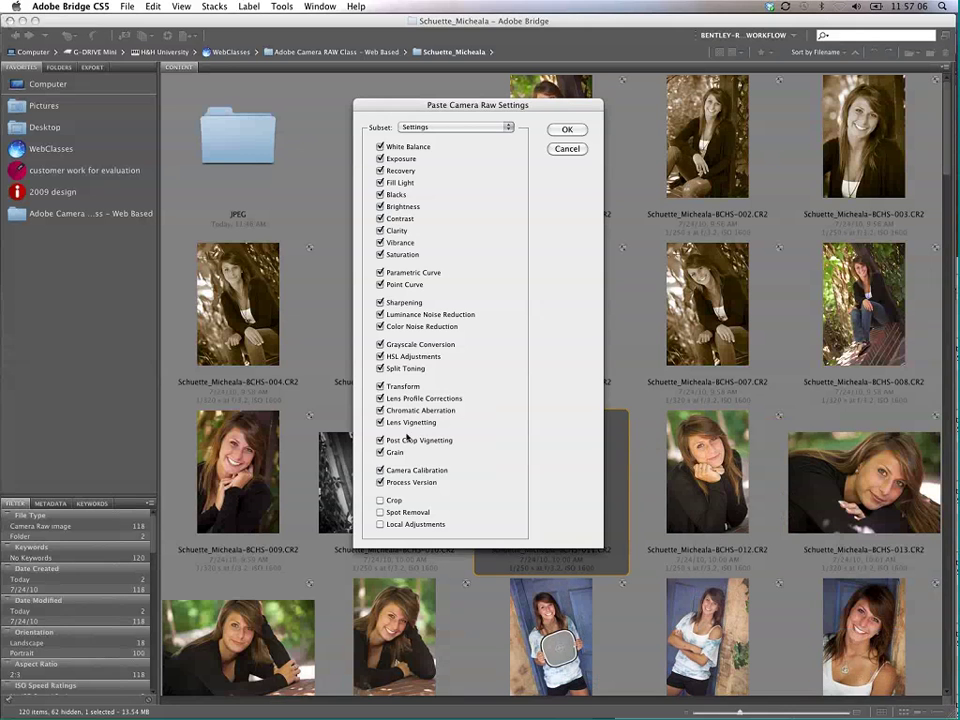
left_click(566, 130)
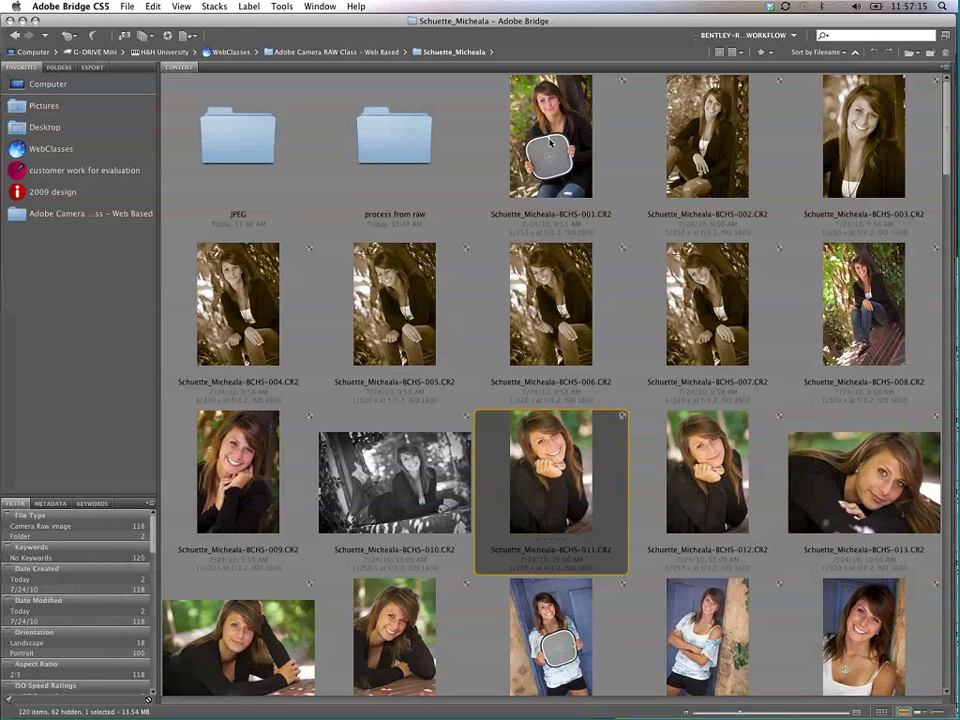
left_click(578, 290)
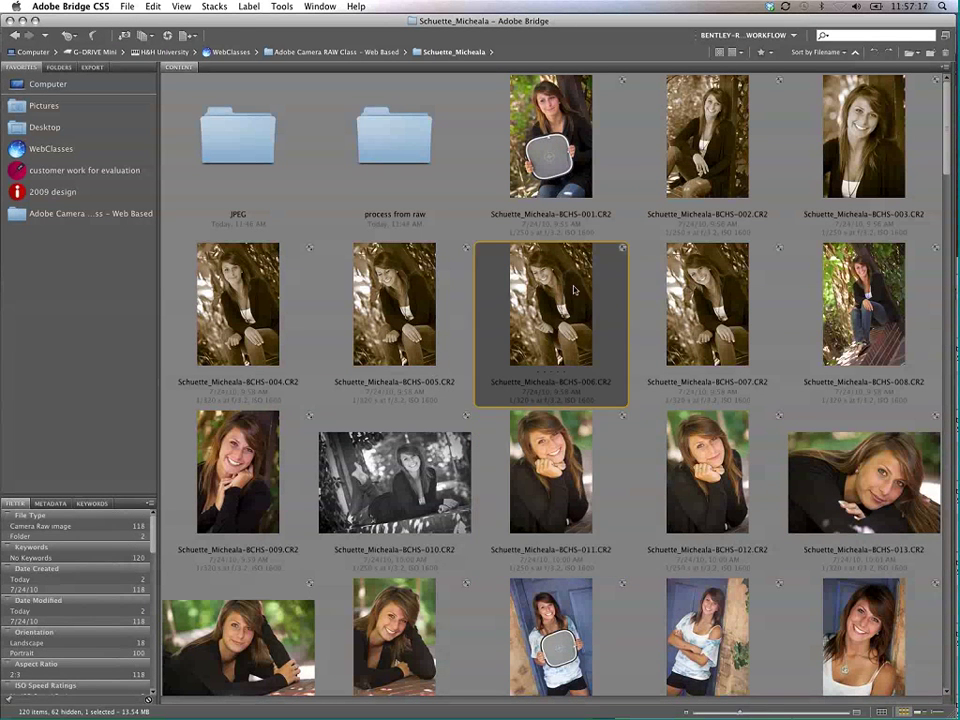
right_click(577, 287)
mouse_move(679, 497)
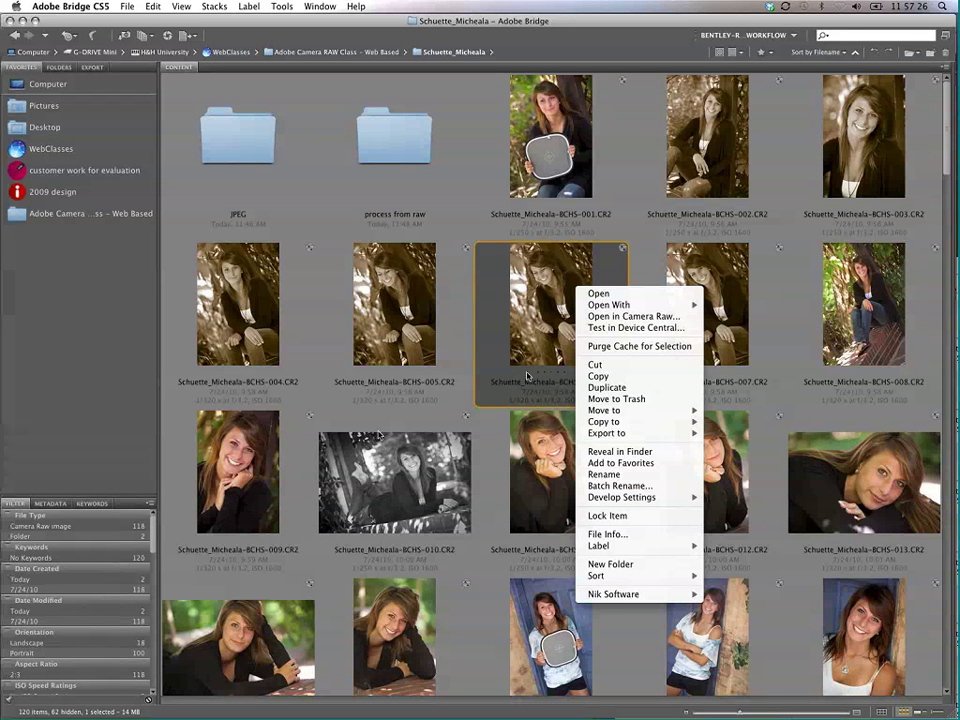
left_click(489, 193)
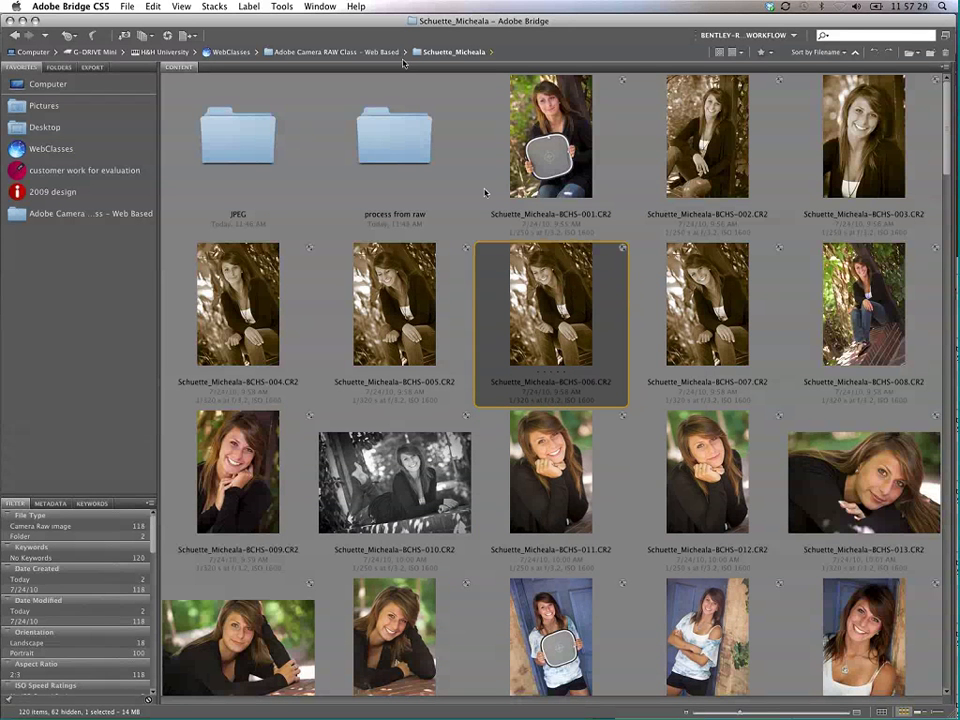